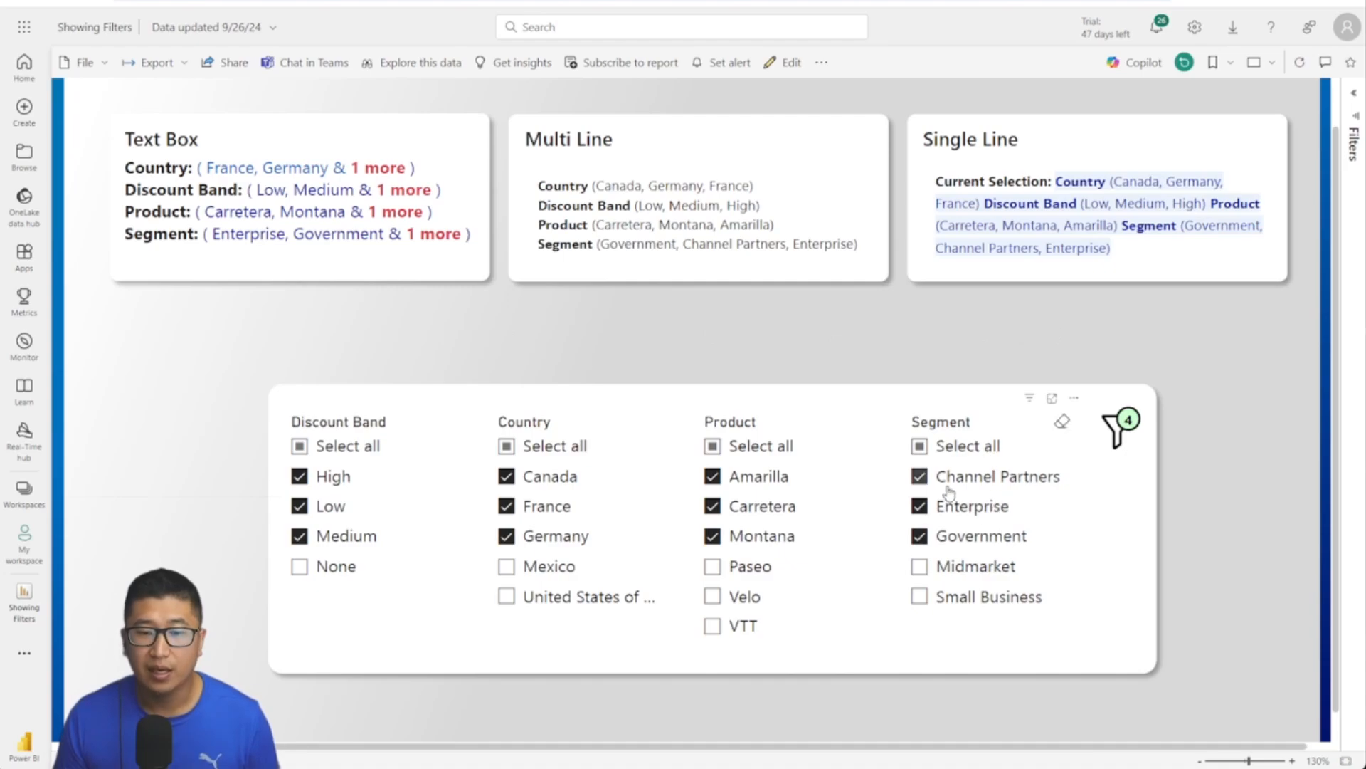
Step: Clear the selections in the Segment and Product slicers and view the remaining filters on the funnel icon
click(1062, 430)
click(854, 431)
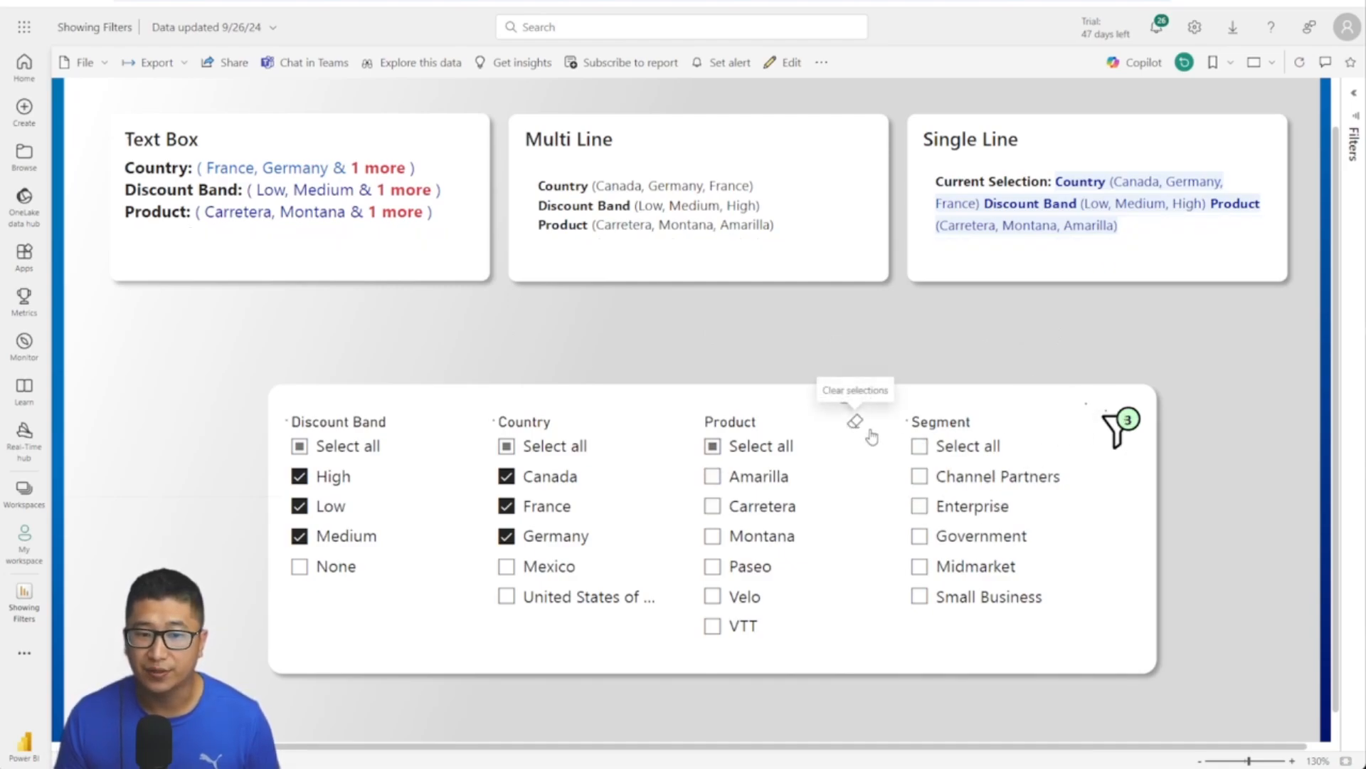
mouse_move(1119, 443)
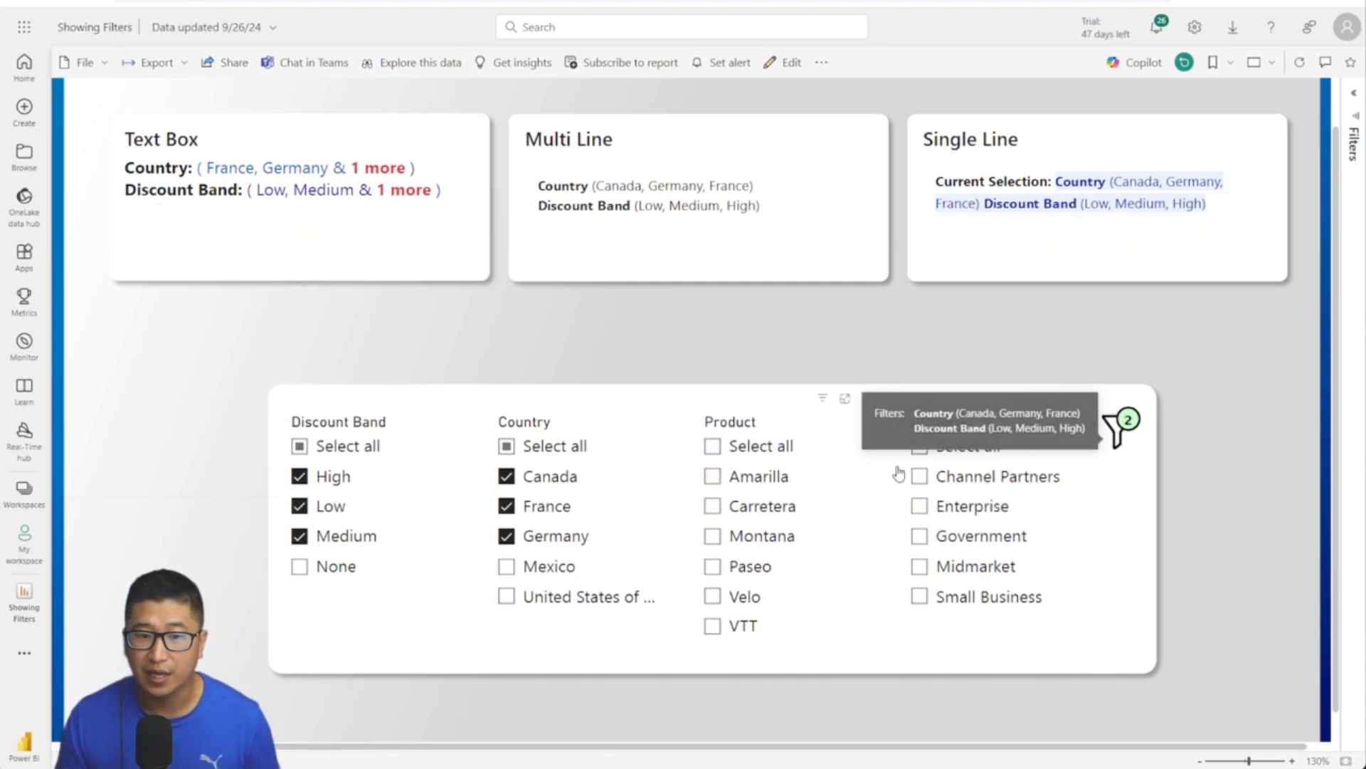
Step: Filter Product to Amarilla and Carretera and Segment to Channel Partners and Enterprise, and view the filters on the funnel icon
click(775, 478)
click(781, 507)
click(963, 479)
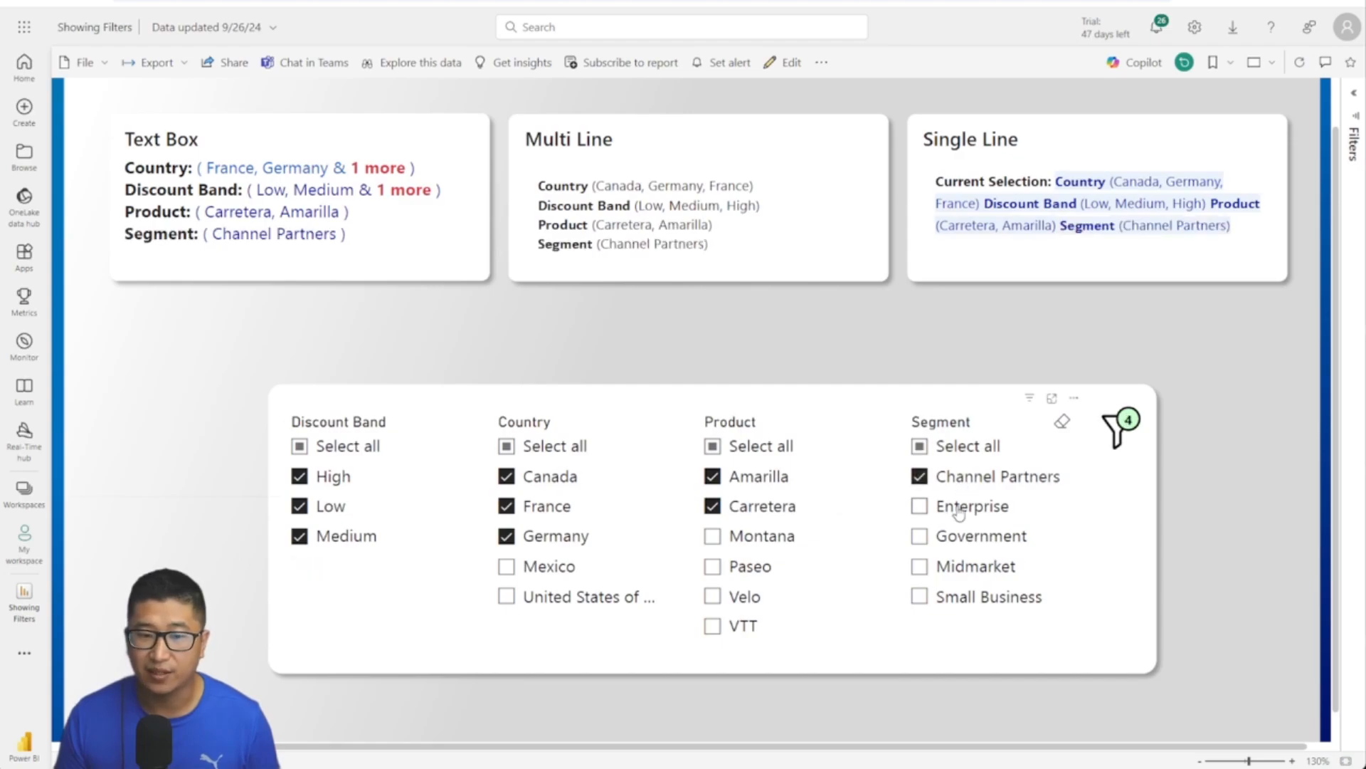
click(970, 506)
mouse_move(1118, 436)
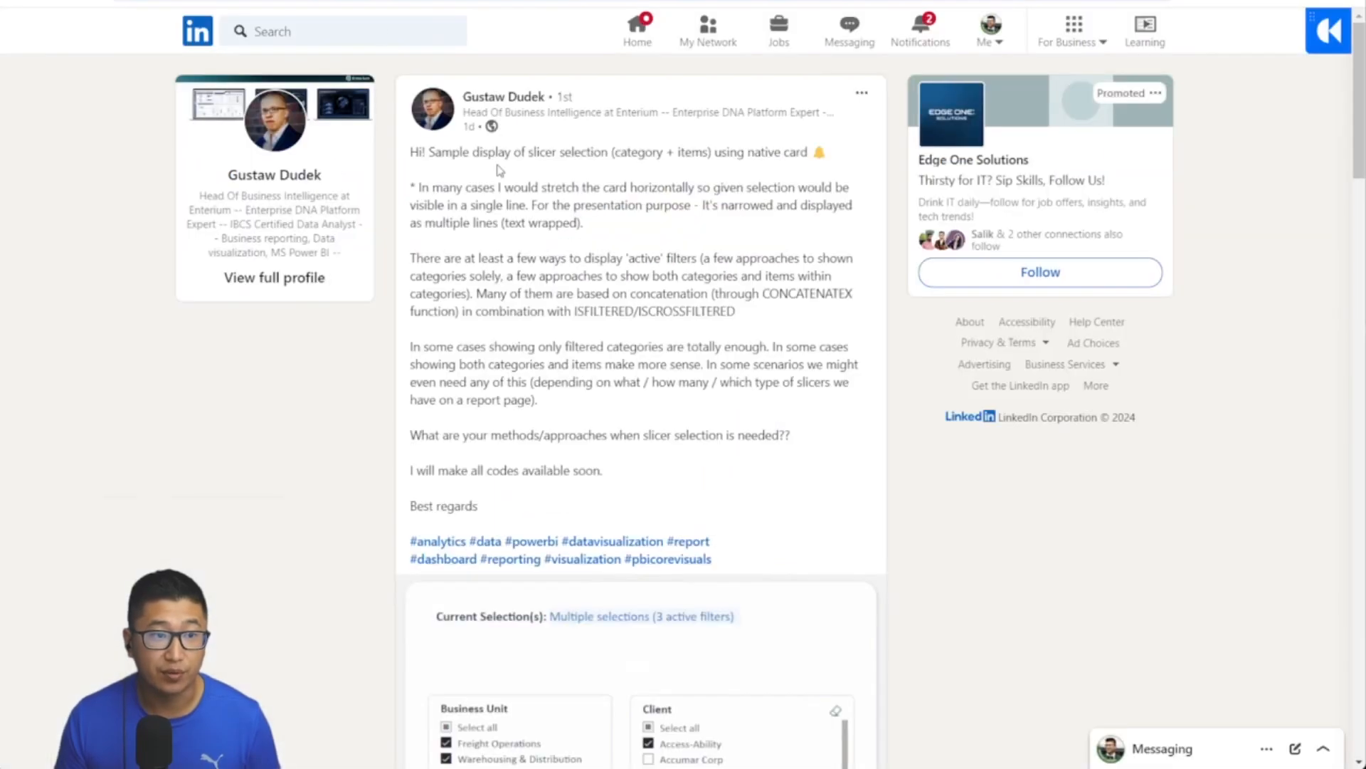
Step: Look through the LinkedIn post on displaying slicer selections and the file list of the PowerBITutorials GitHub repository
scroll(644, 249, down, 5)
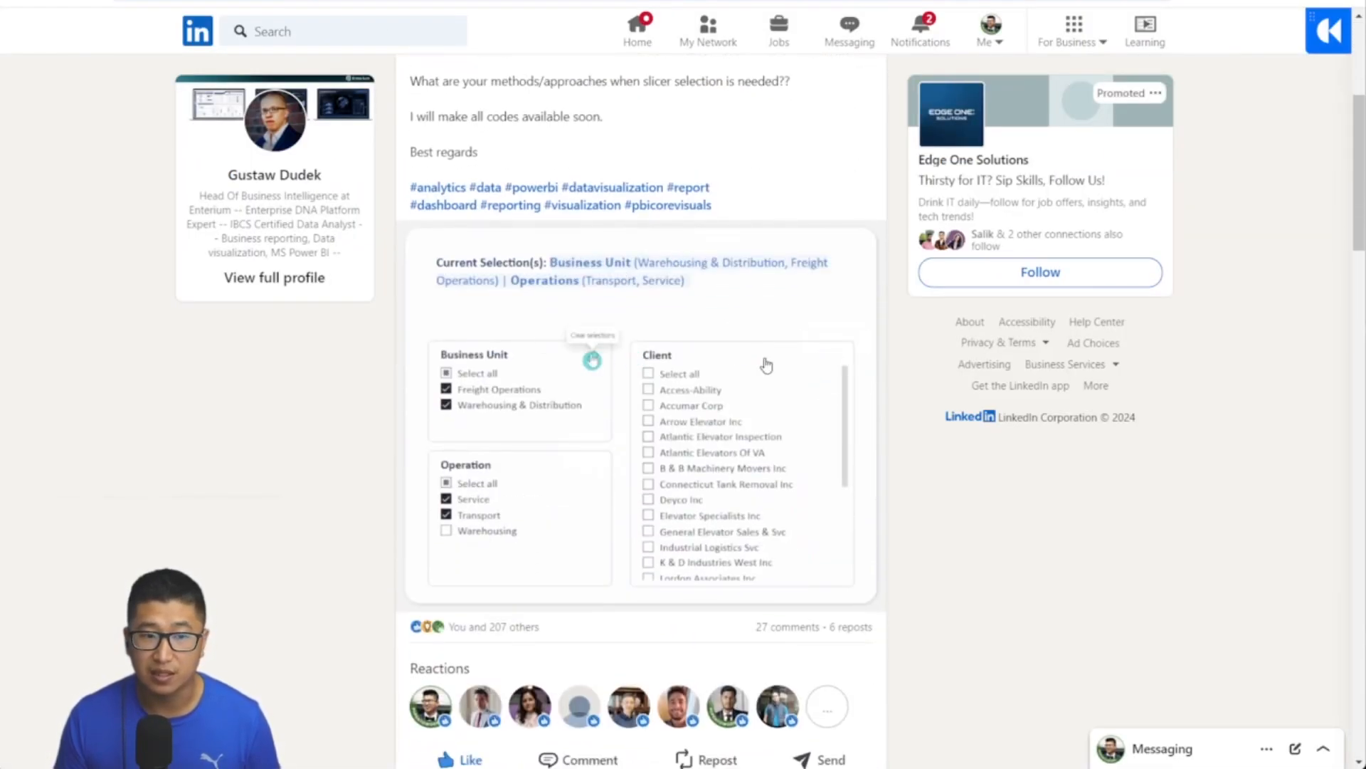
click(409, 1)
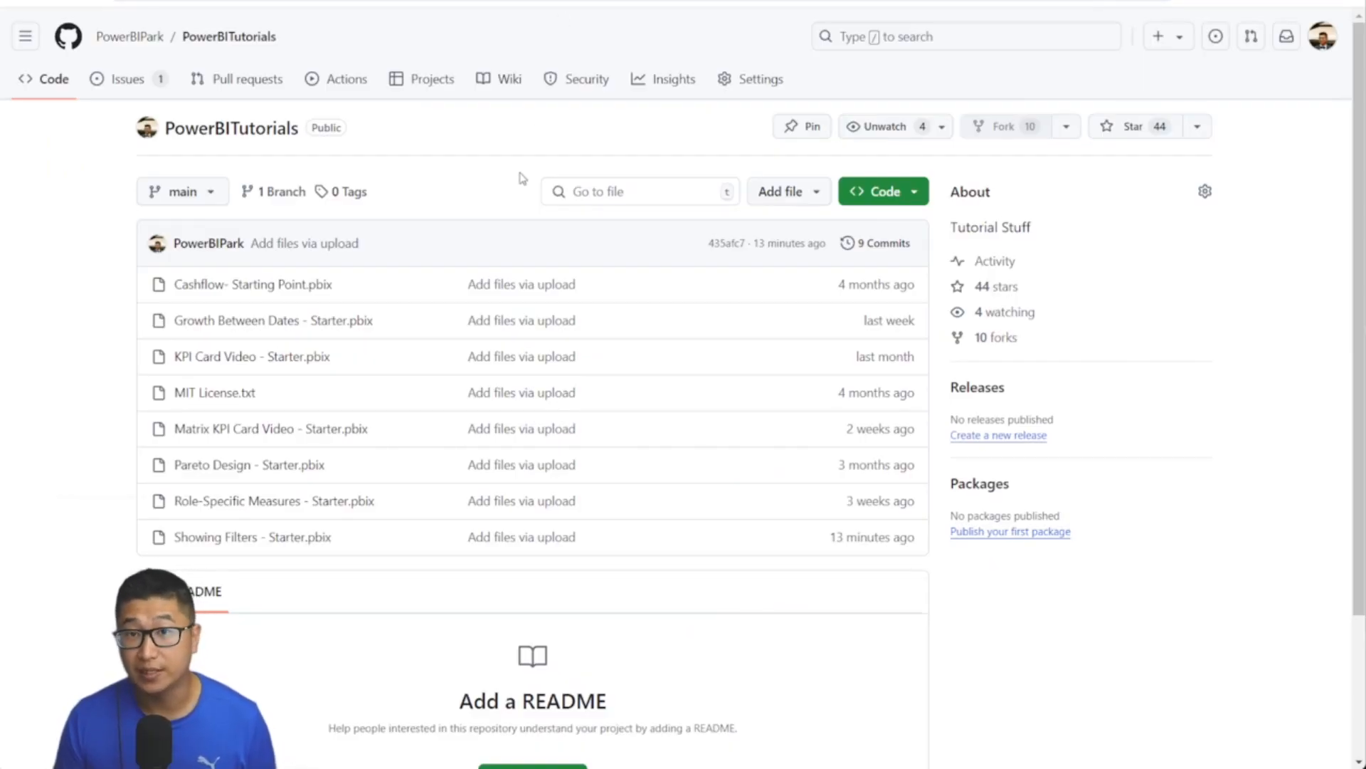
scroll(529, 187, down, 1)
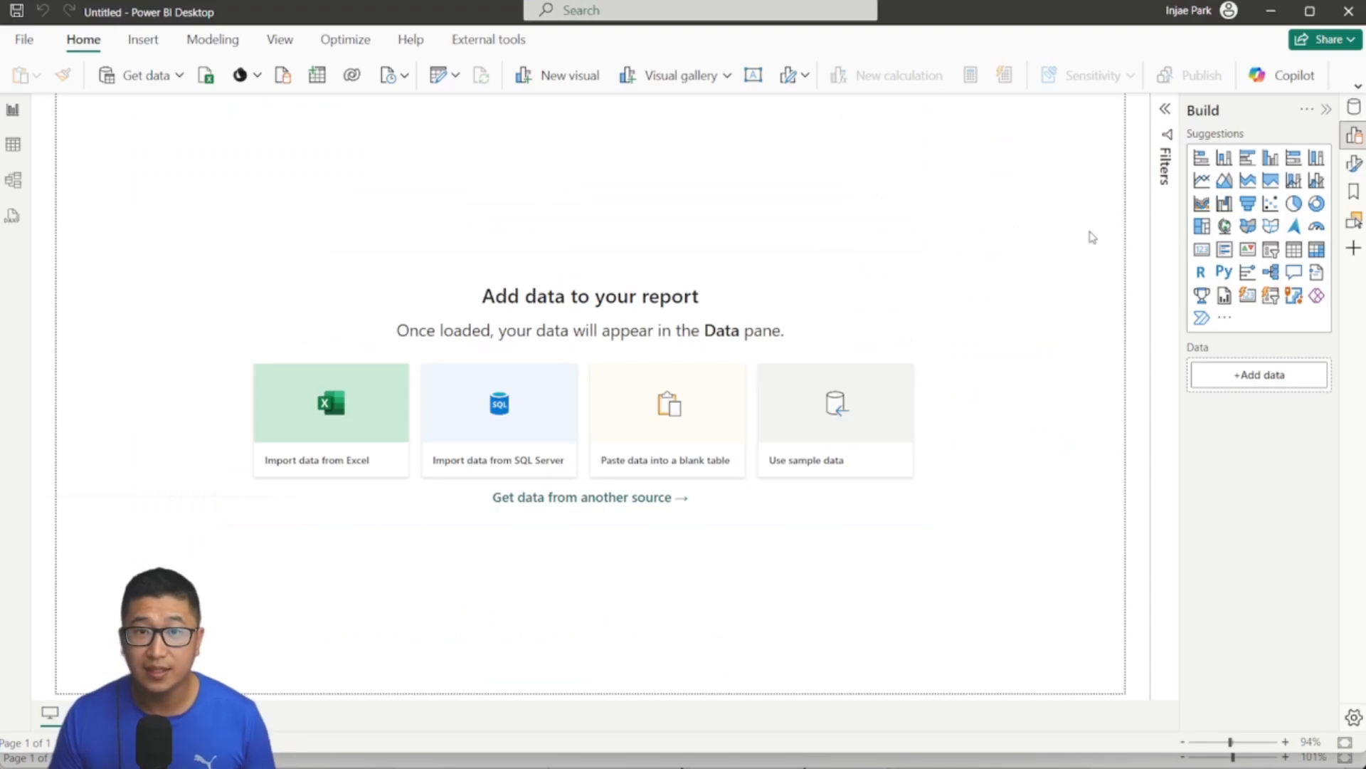
Step: Load the financials table from the built-in Financial Sample.xlsx sample data into the untitled report
click(864, 409)
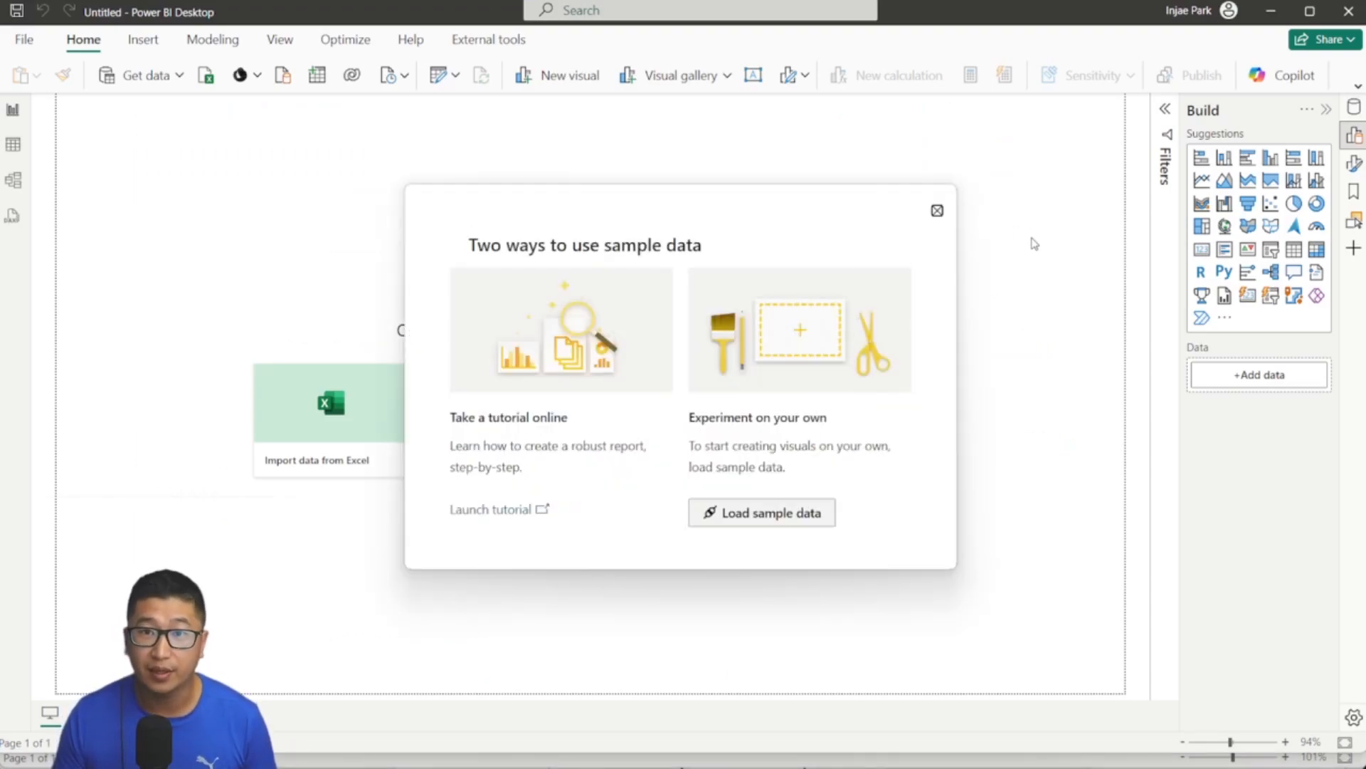
click(797, 522)
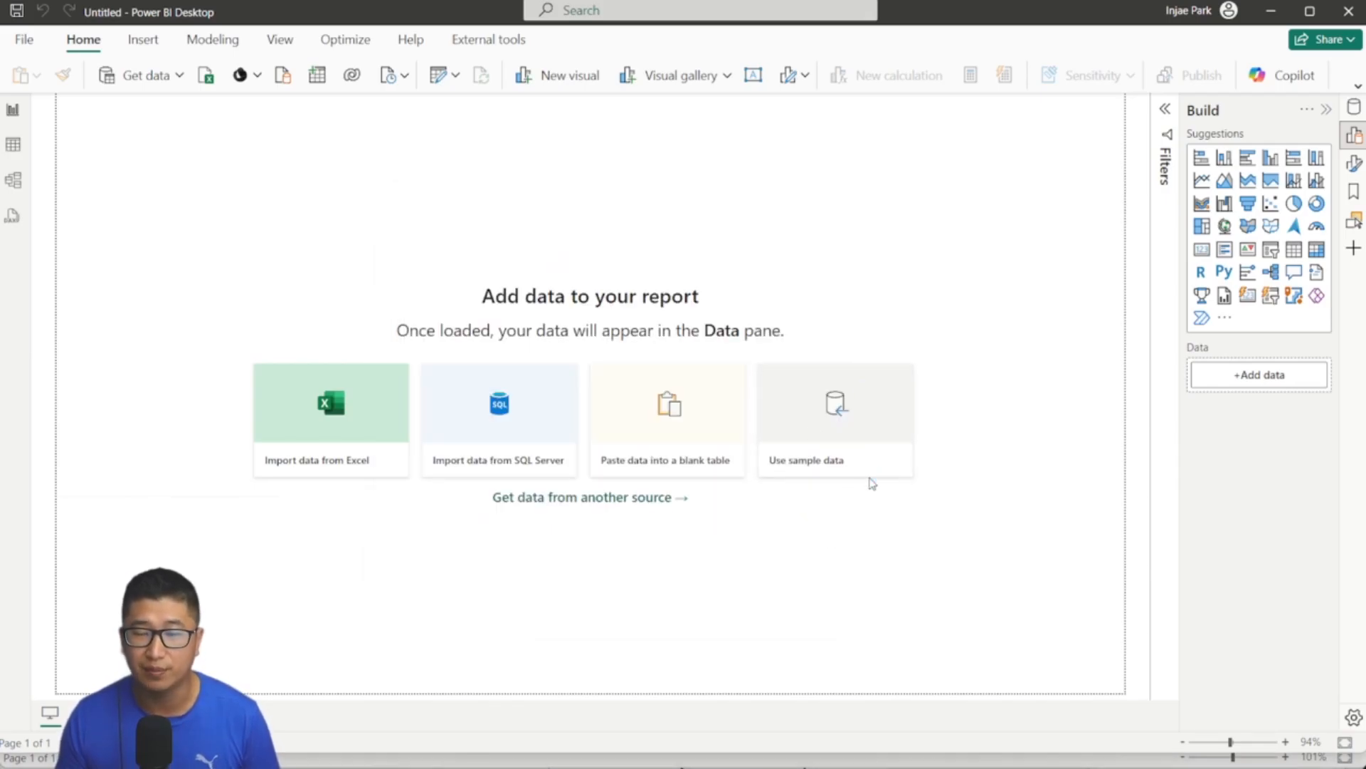
click(344, 217)
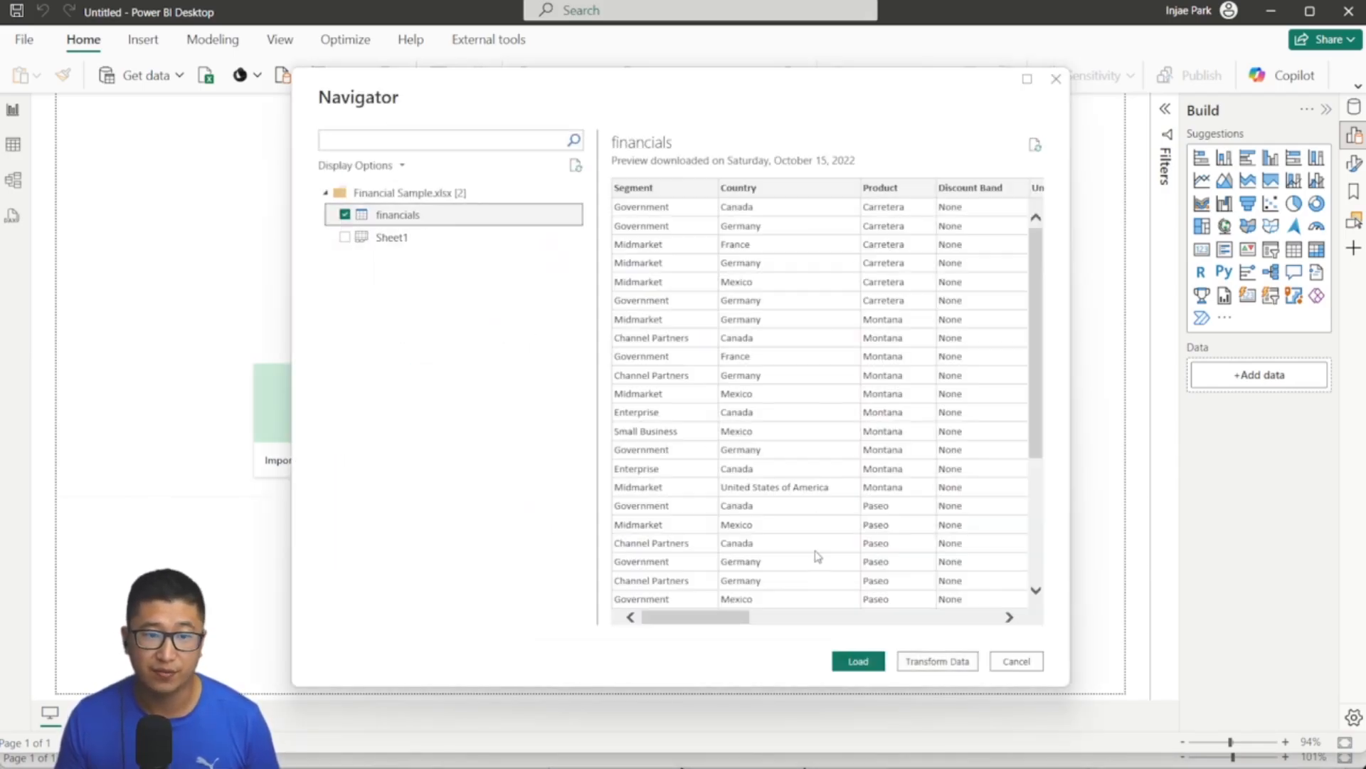
click(859, 660)
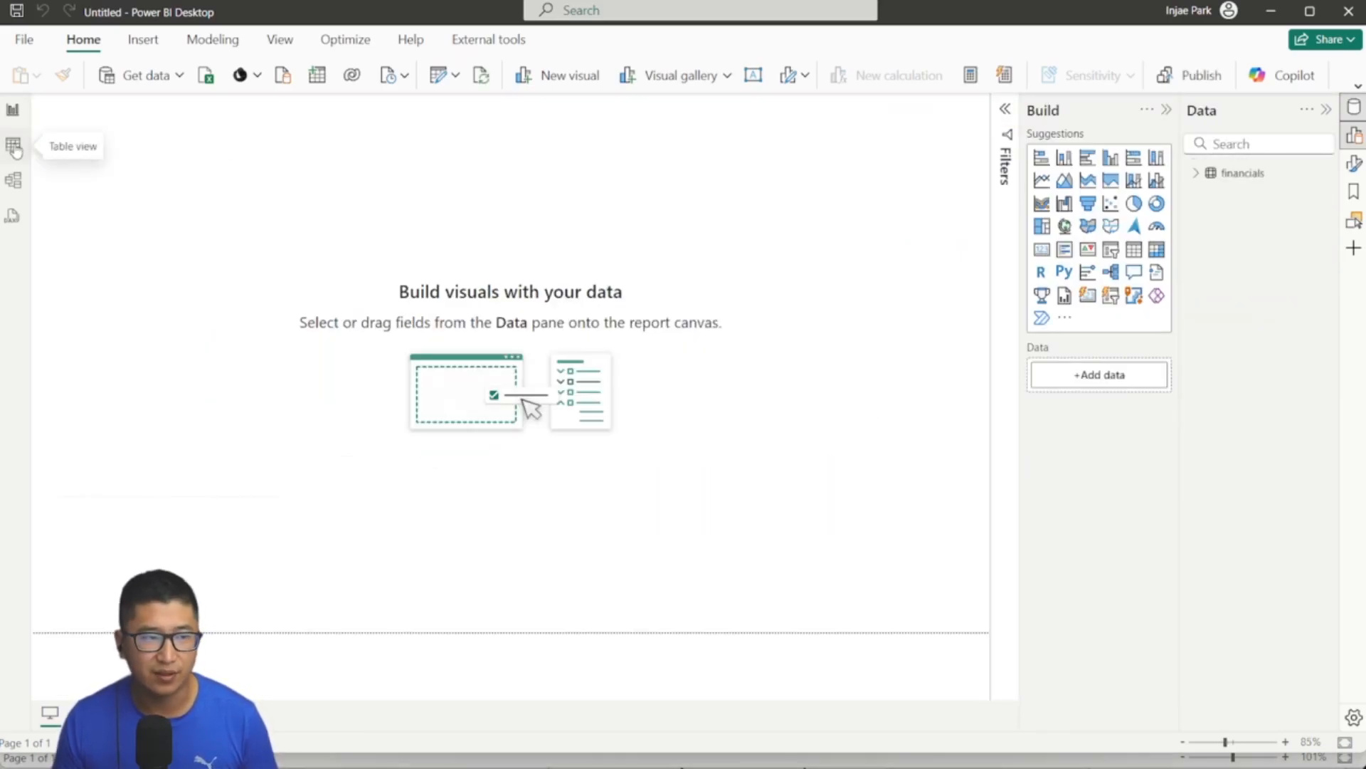
Step: Examine the columns of the financials table, and close the untitled report
click(13, 145)
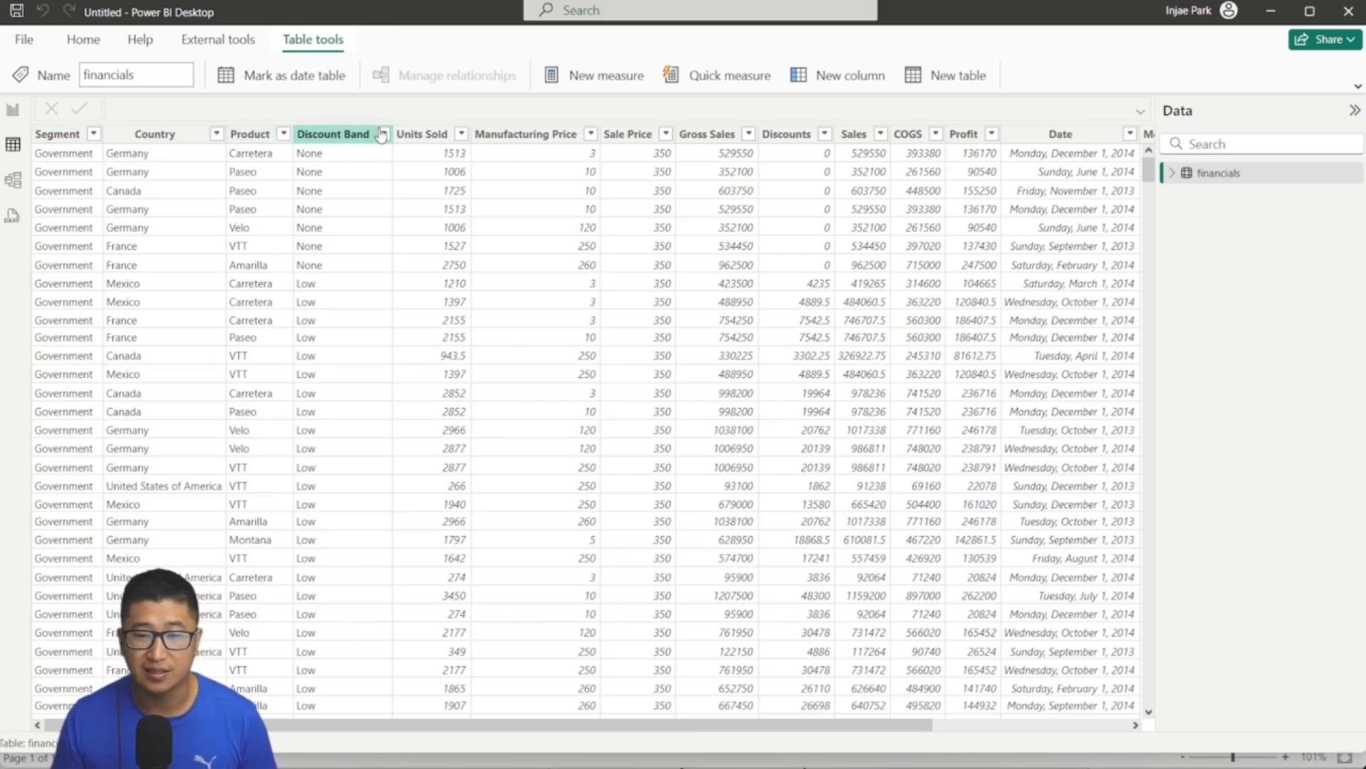
click(1349, 11)
click(740, 419)
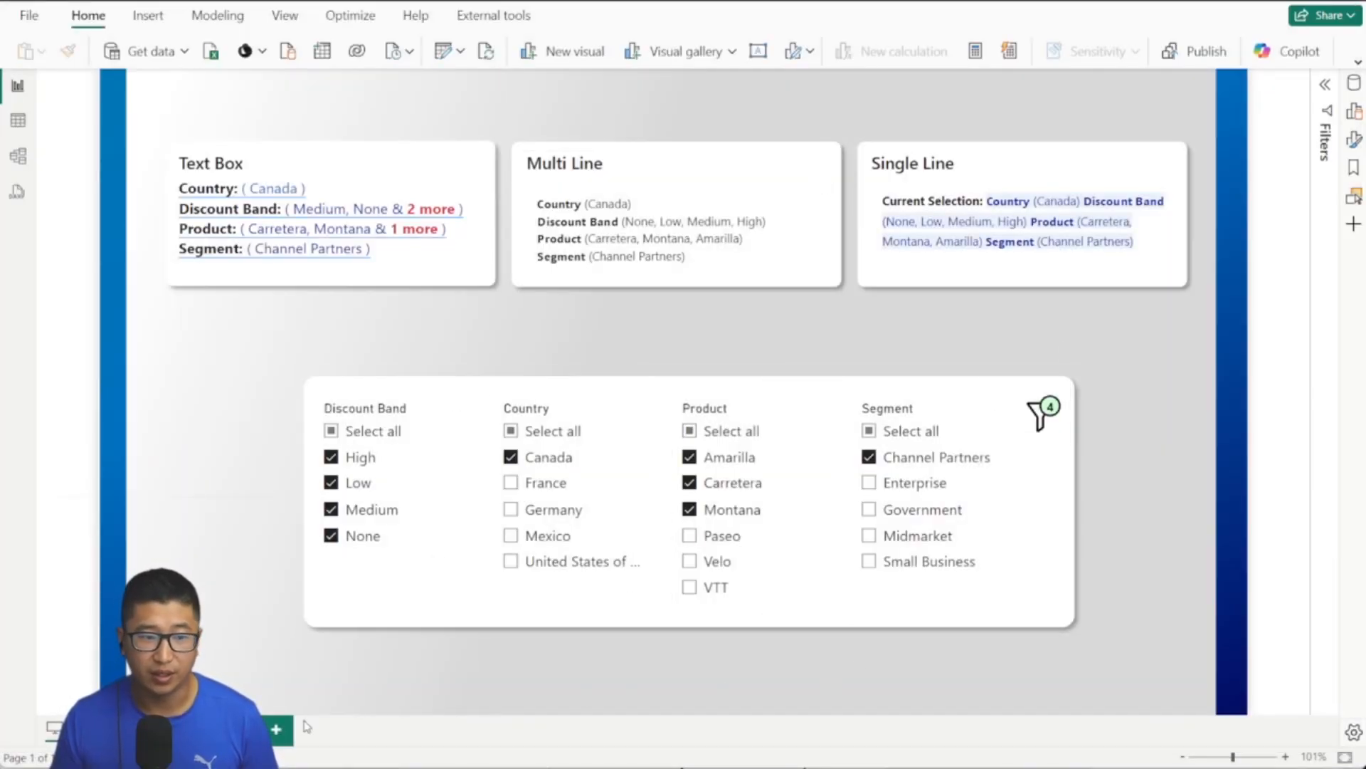
Step: Duplicate the Showing Filters page and delete the visuals from the copy
click(261, 715)
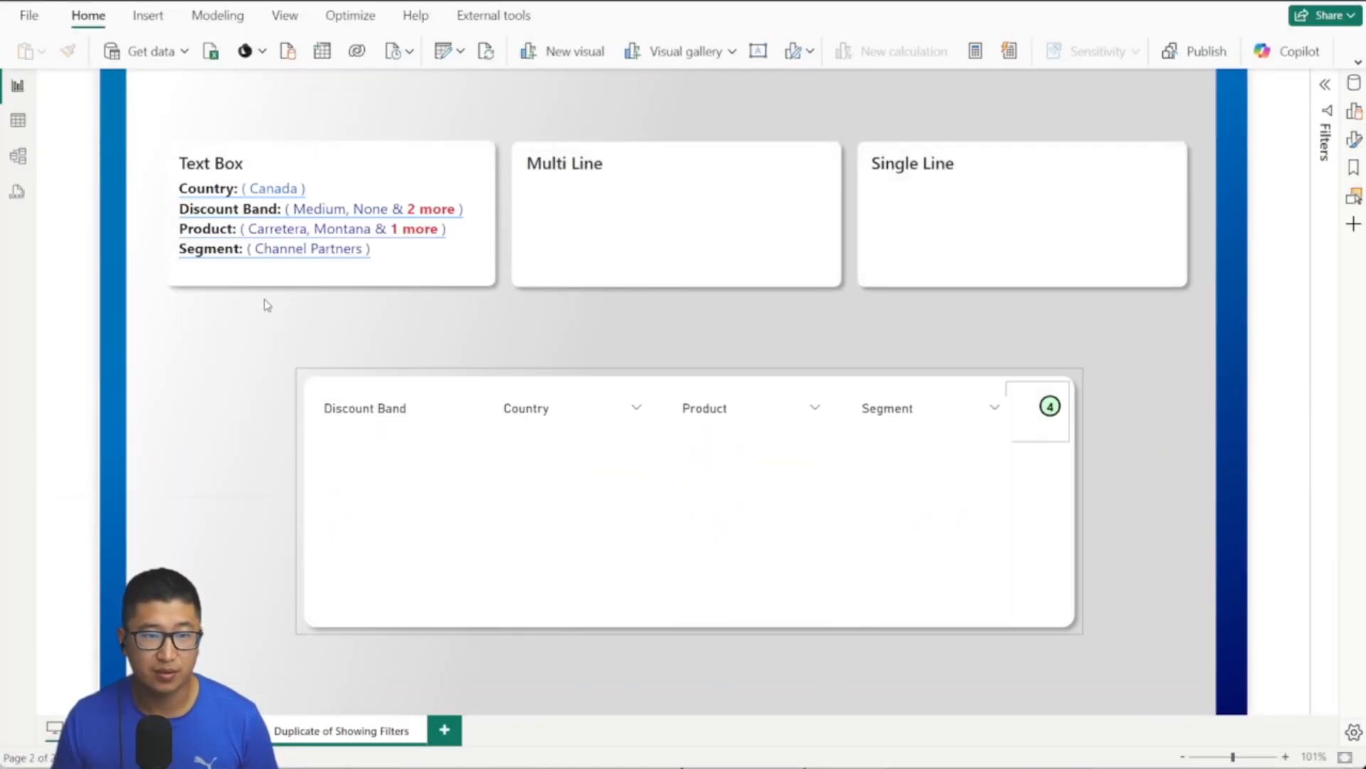
drag(147, 117, 1215, 669)
key(Delete)
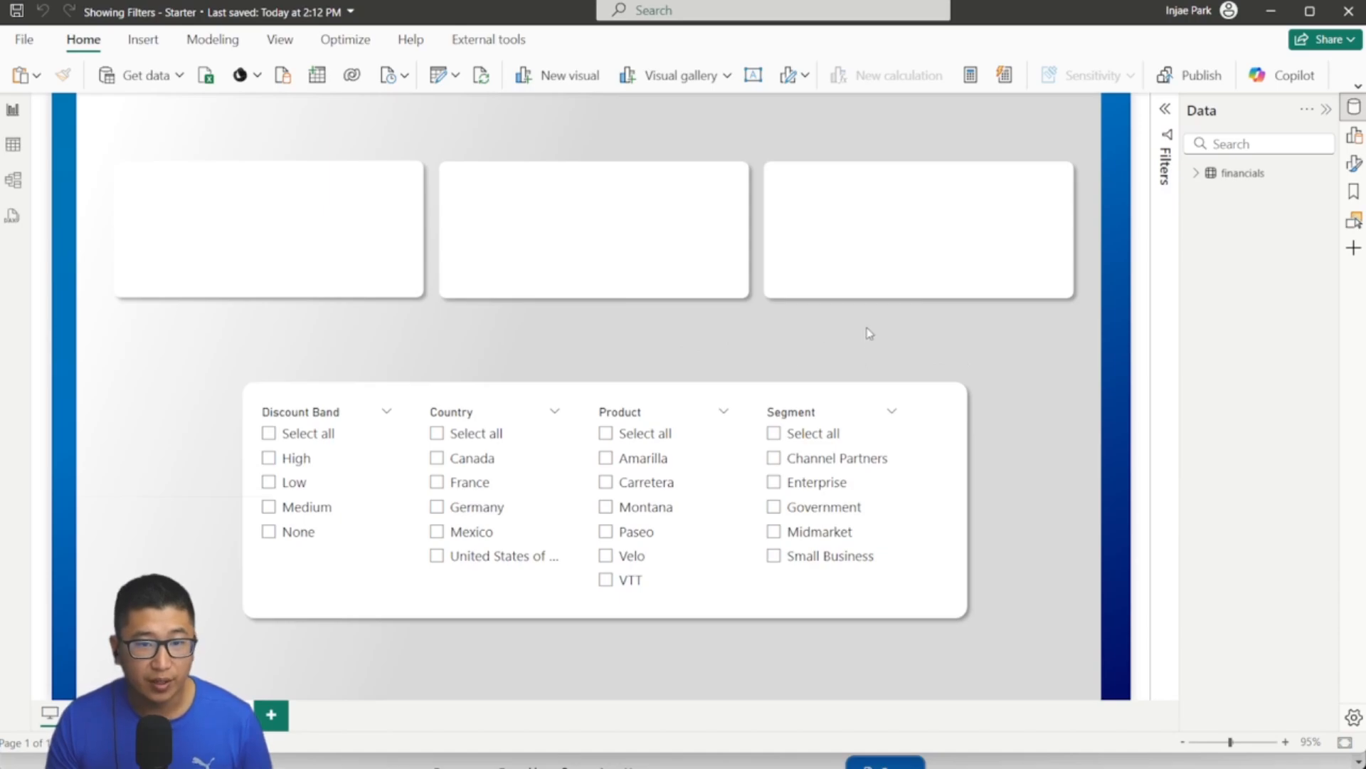
drag(867, 328, 1019, 372)
key(Delete)
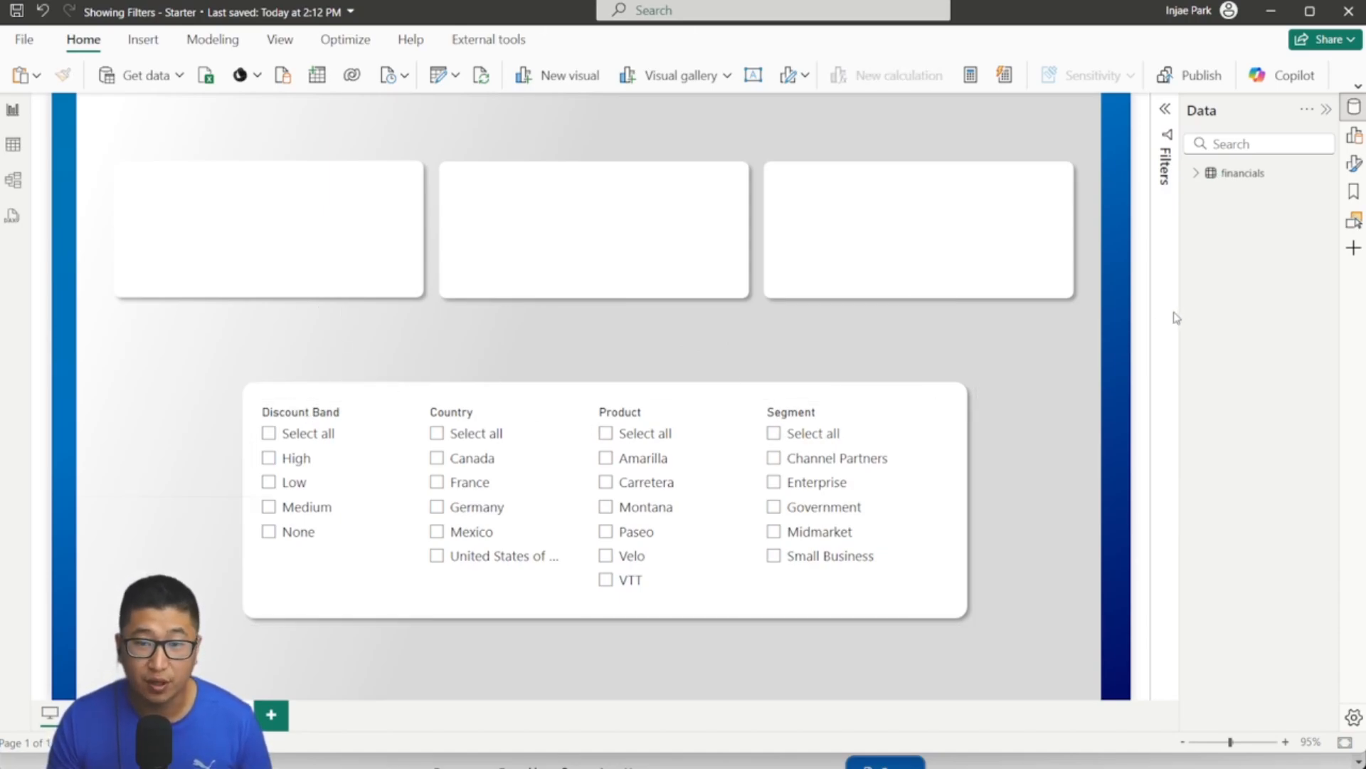
Step: Examine the style and selection options in the Discount Band slicer's format settings
click(312, 414)
click(312, 414)
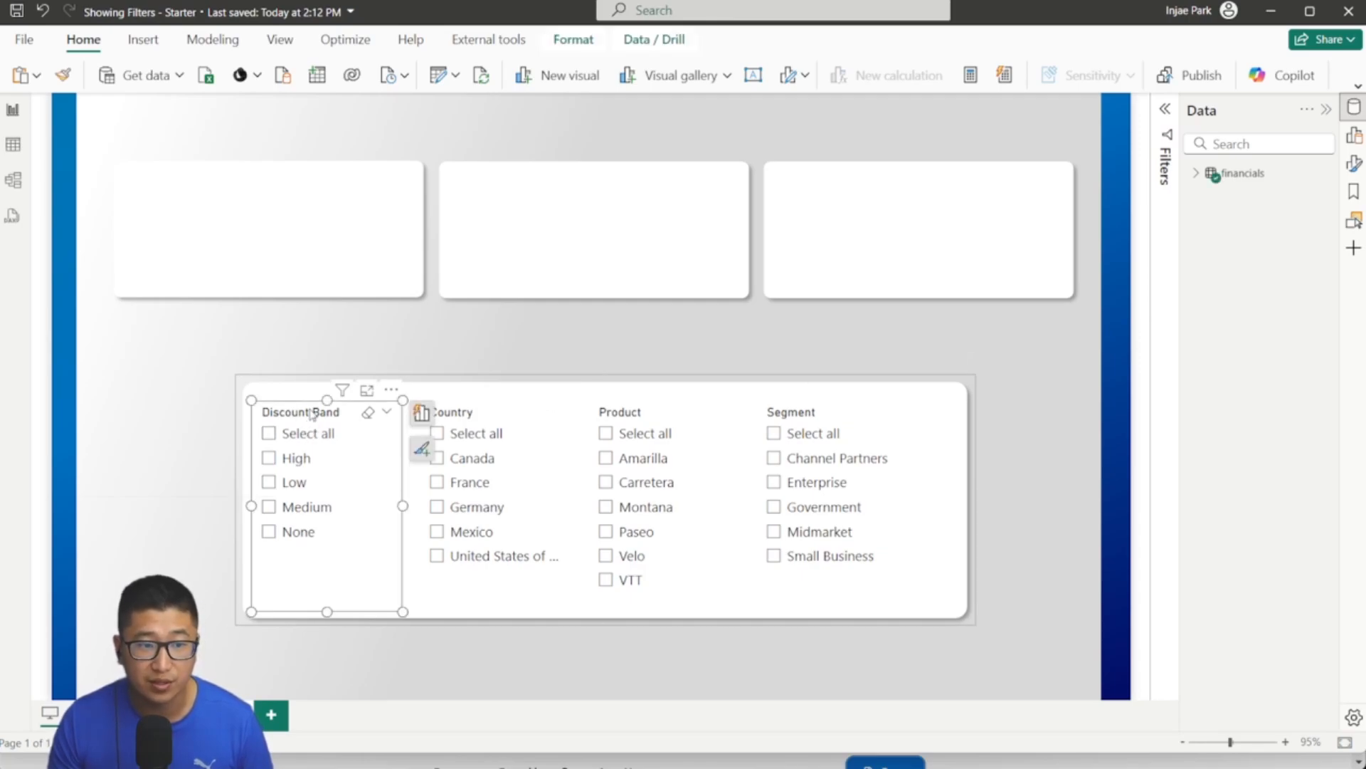
click(1347, 168)
click(1110, 295)
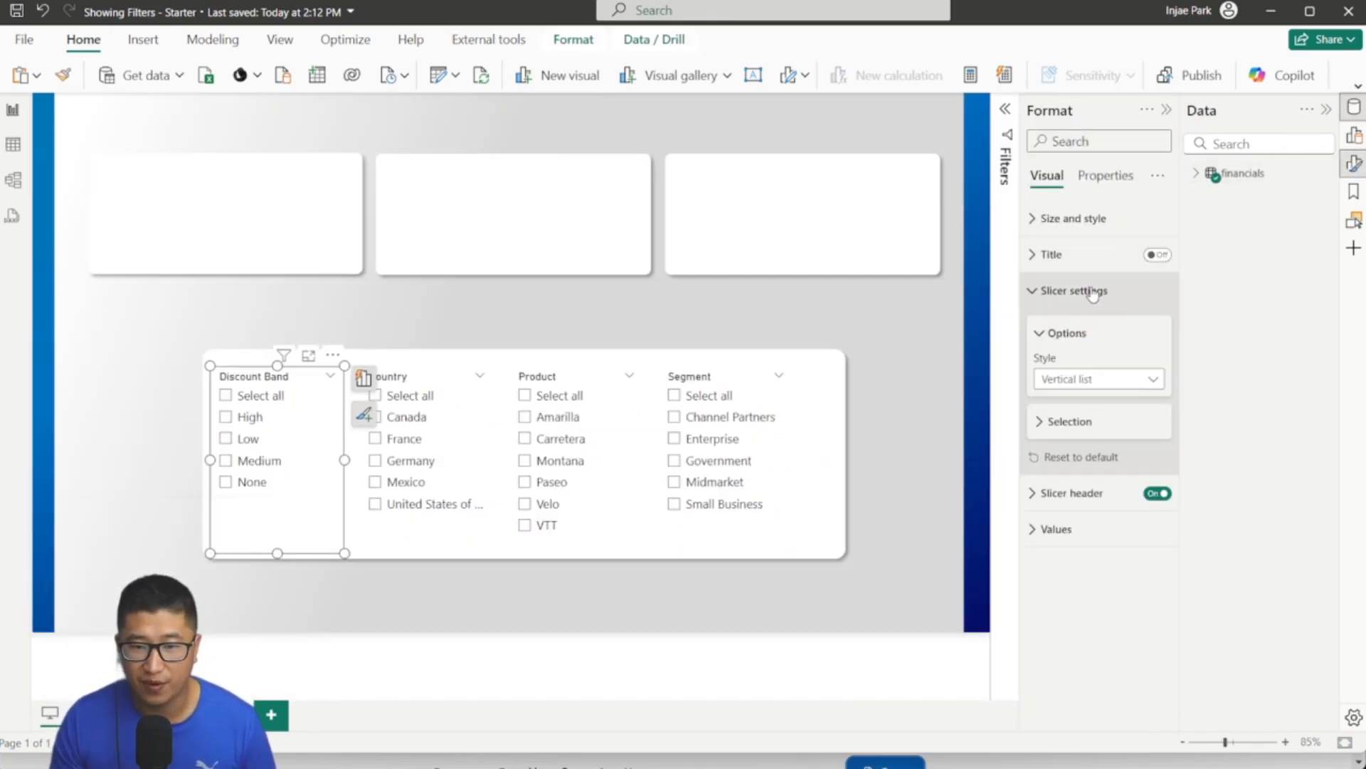
click(1043, 425)
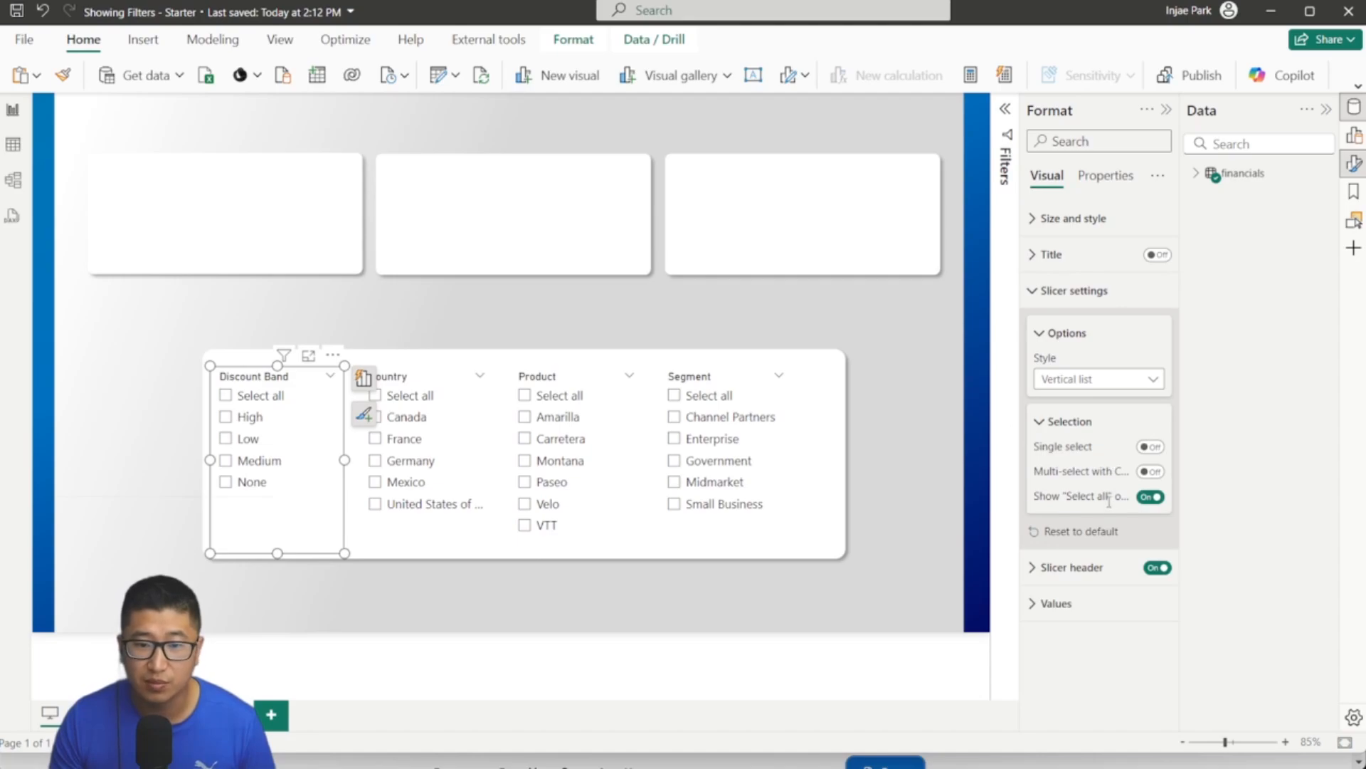
click(1071, 290)
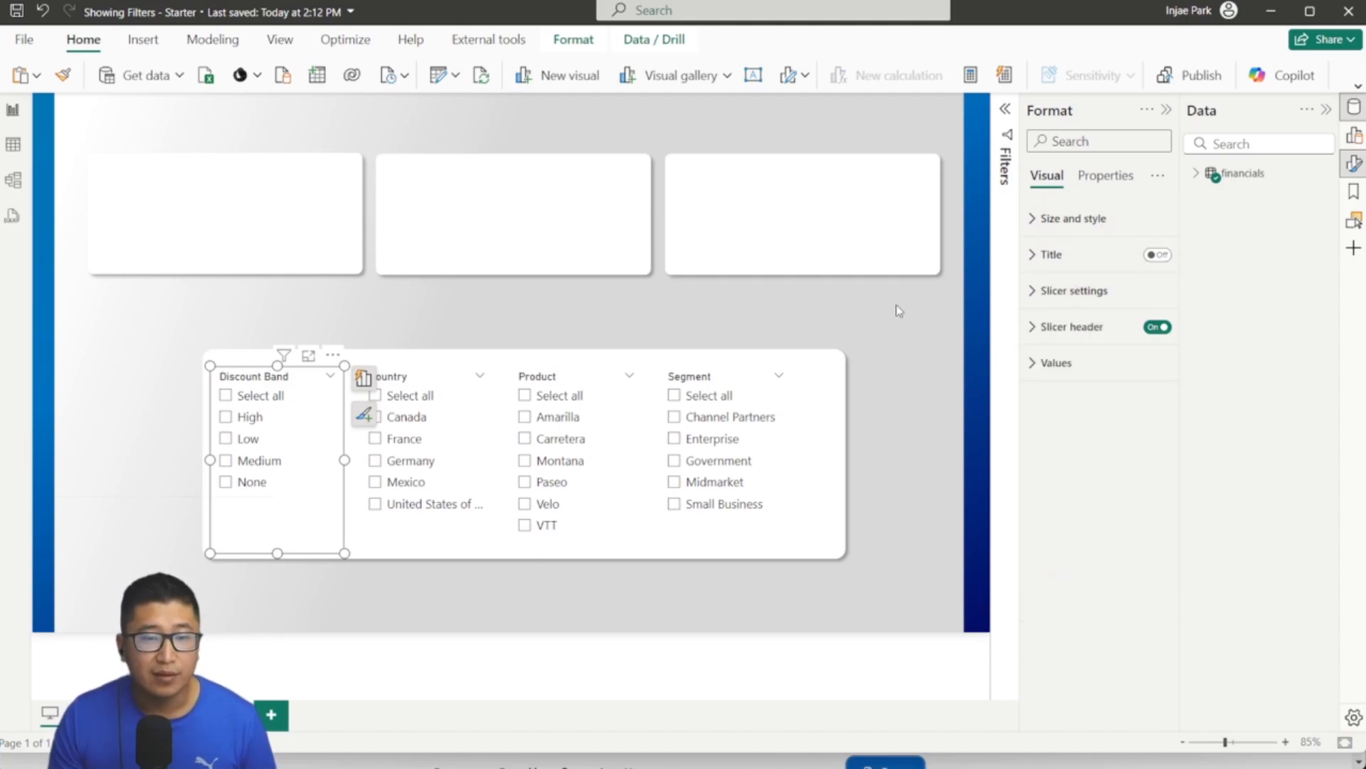
click(922, 355)
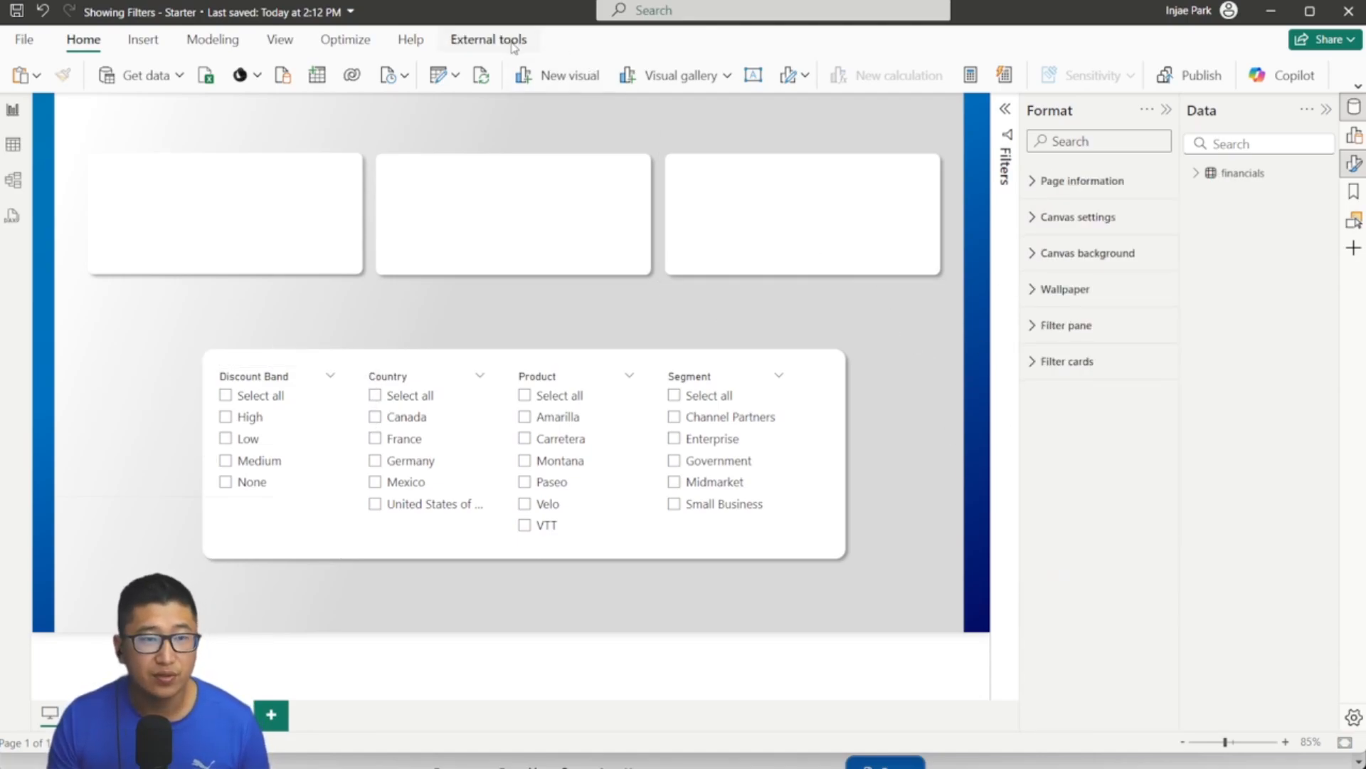
click(1166, 110)
Step: Filter the Discount Band slicer to High, Low and Medium
click(288, 461)
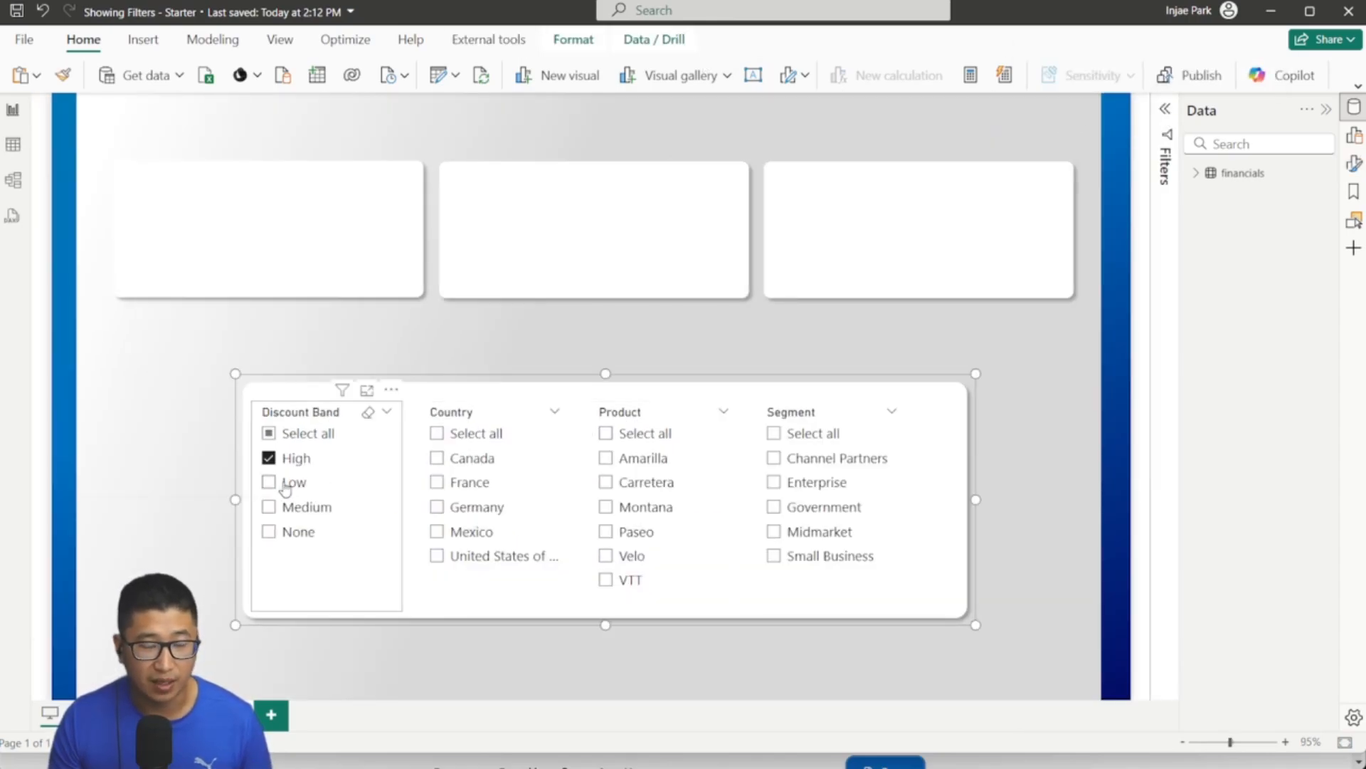
click(292, 483)
click(299, 509)
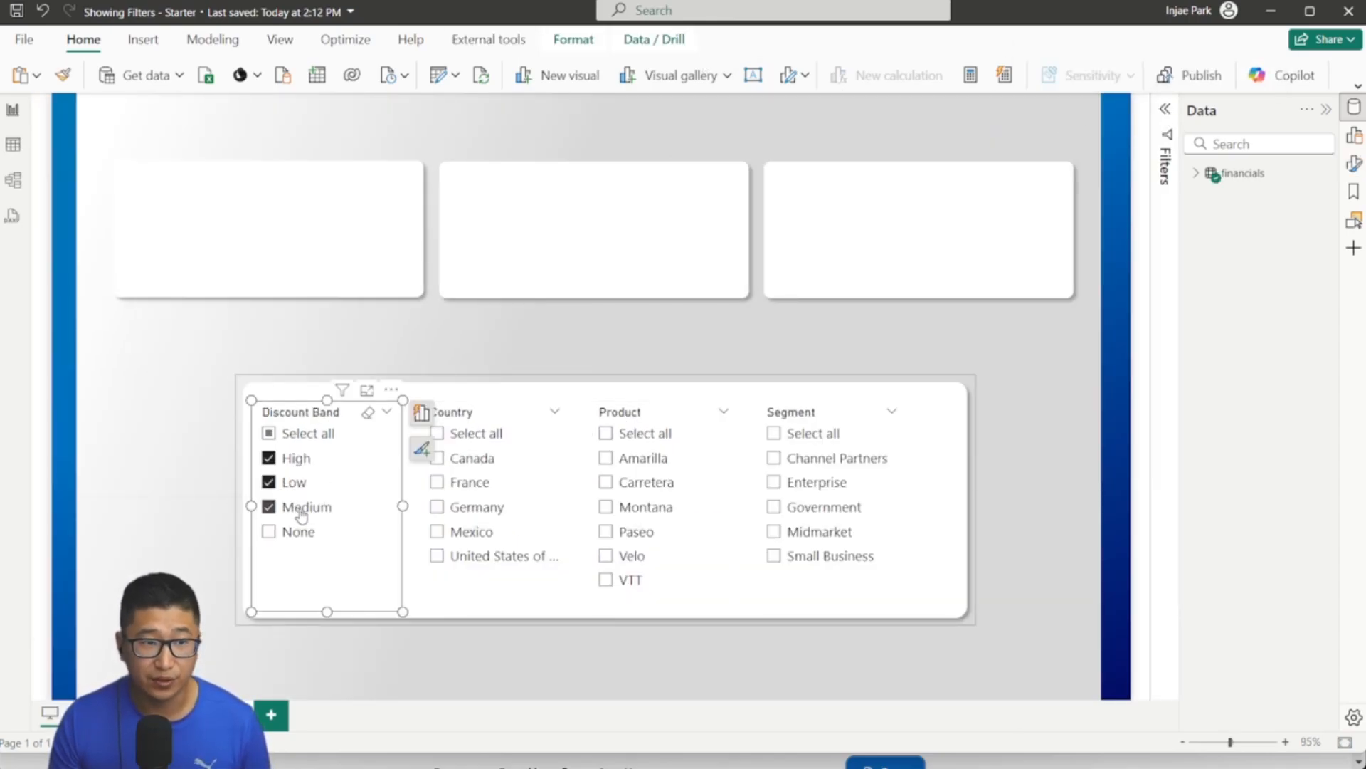
Step: Launch DAX Studio from the report and define a filter dump measure for the financials table only
click(491, 41)
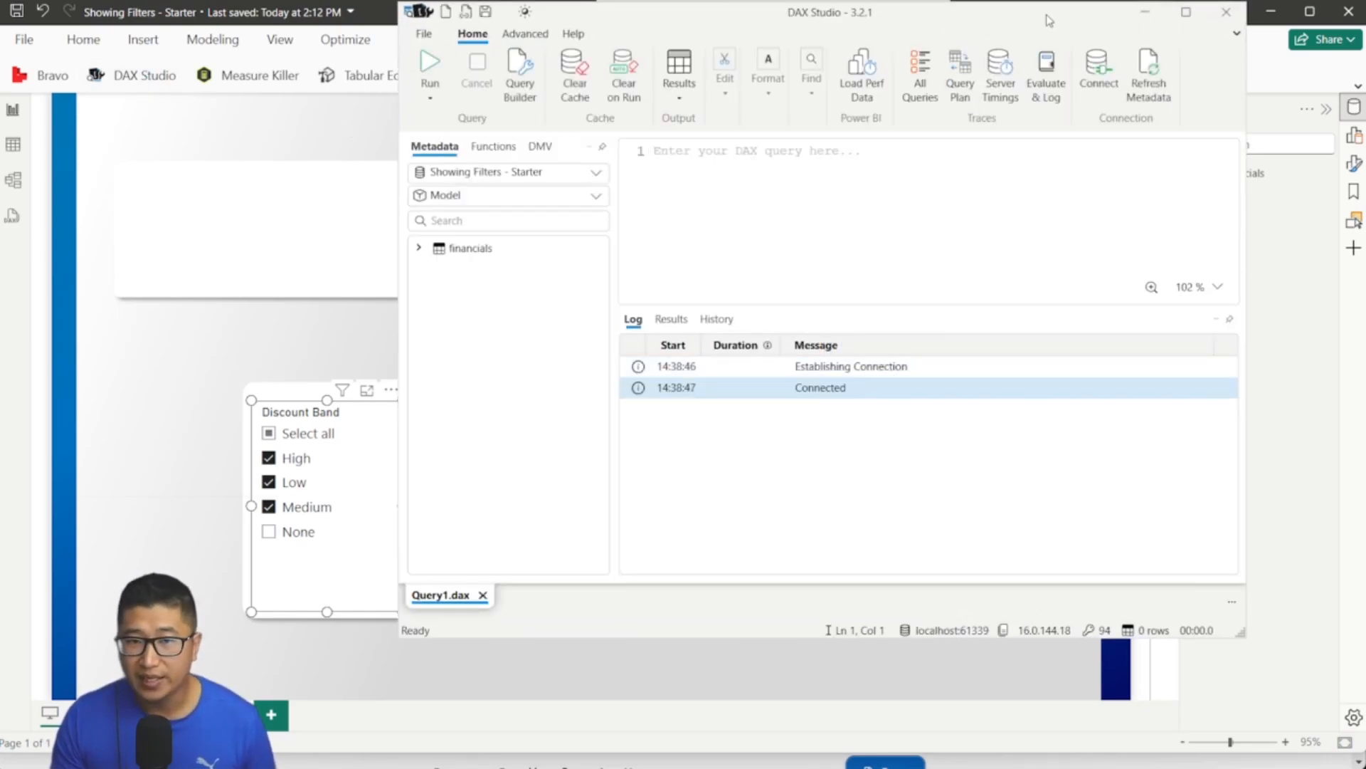
drag(1049, 19, 961, 33)
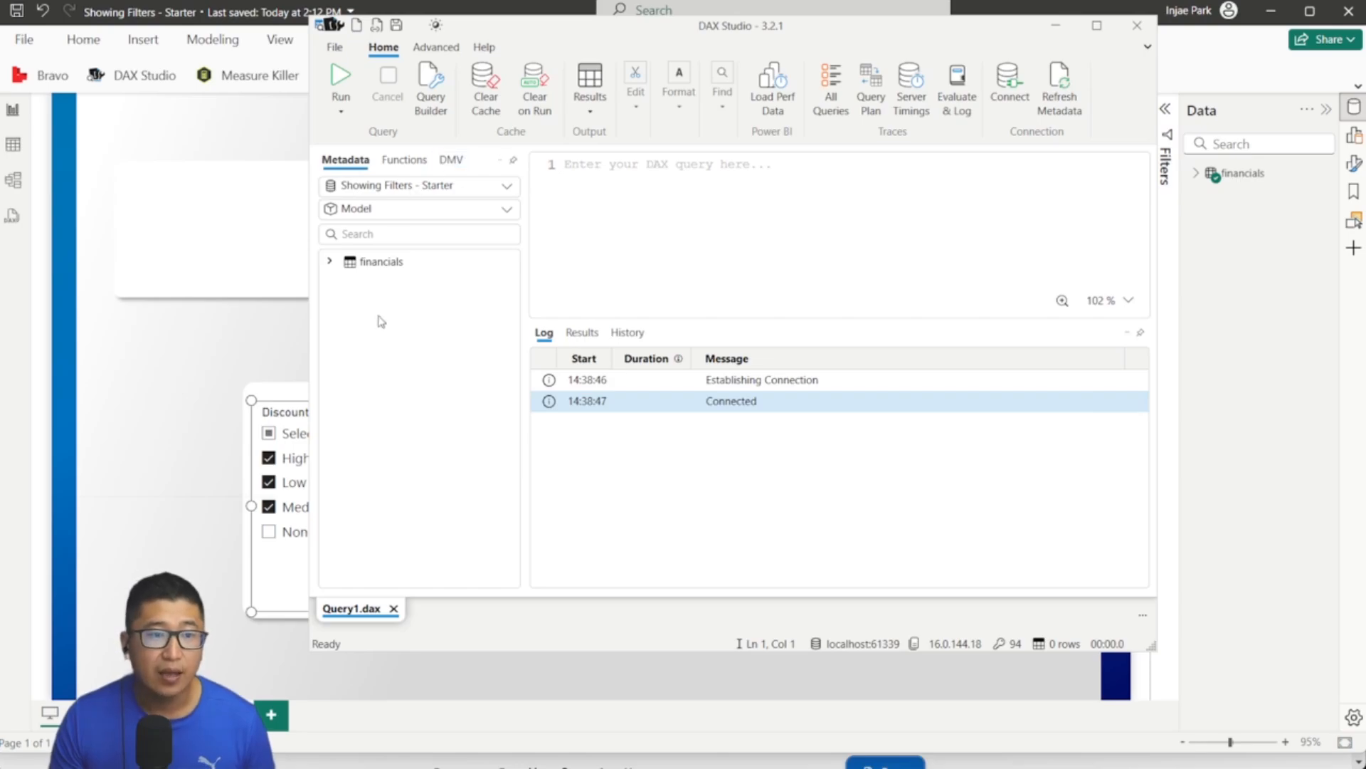
double_click(380, 265)
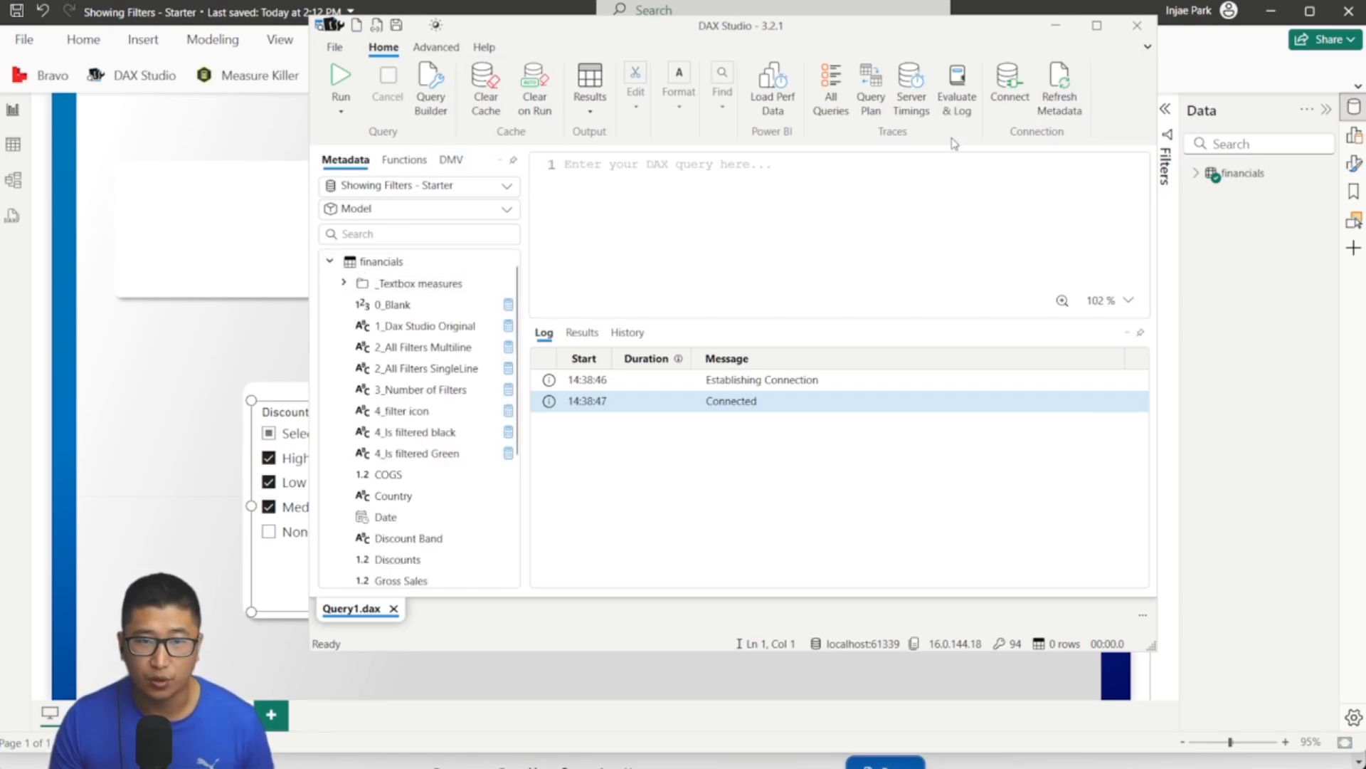
right_click(392, 267)
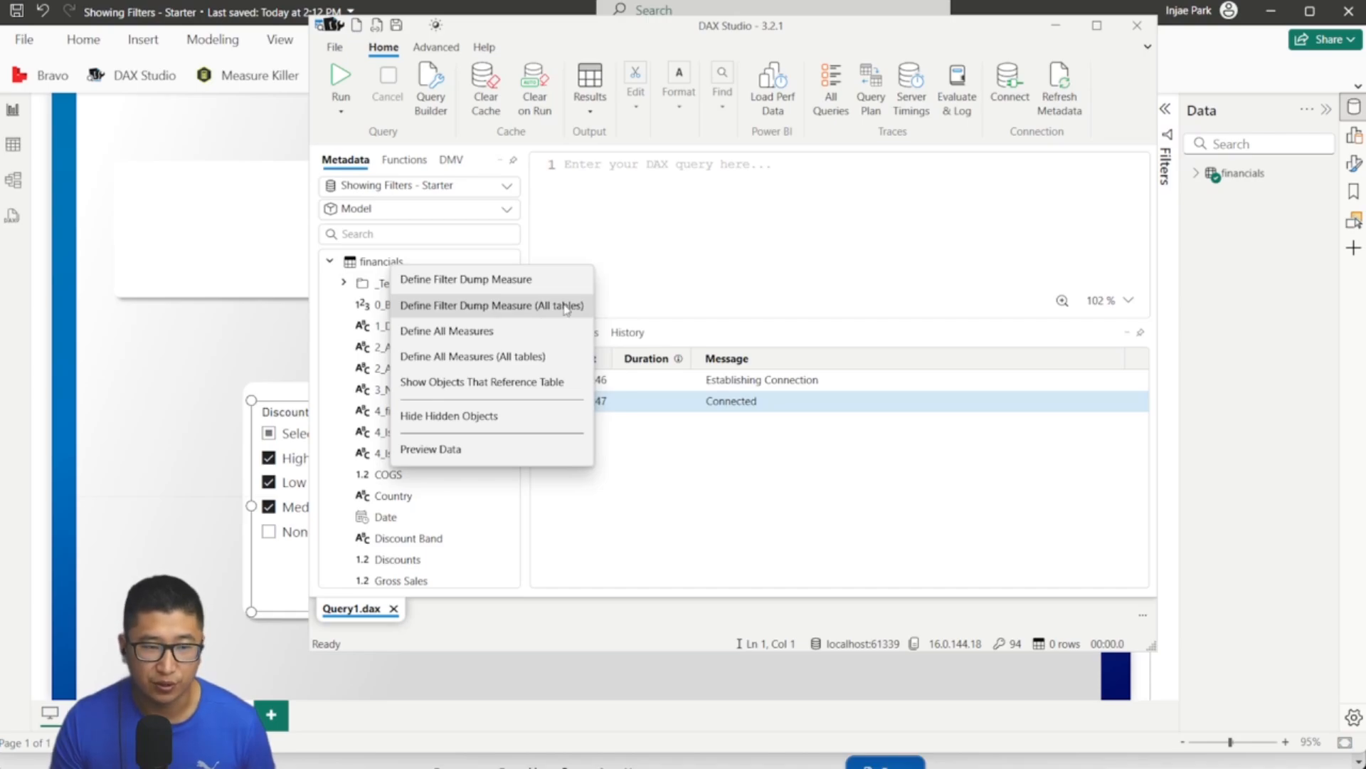
click(475, 285)
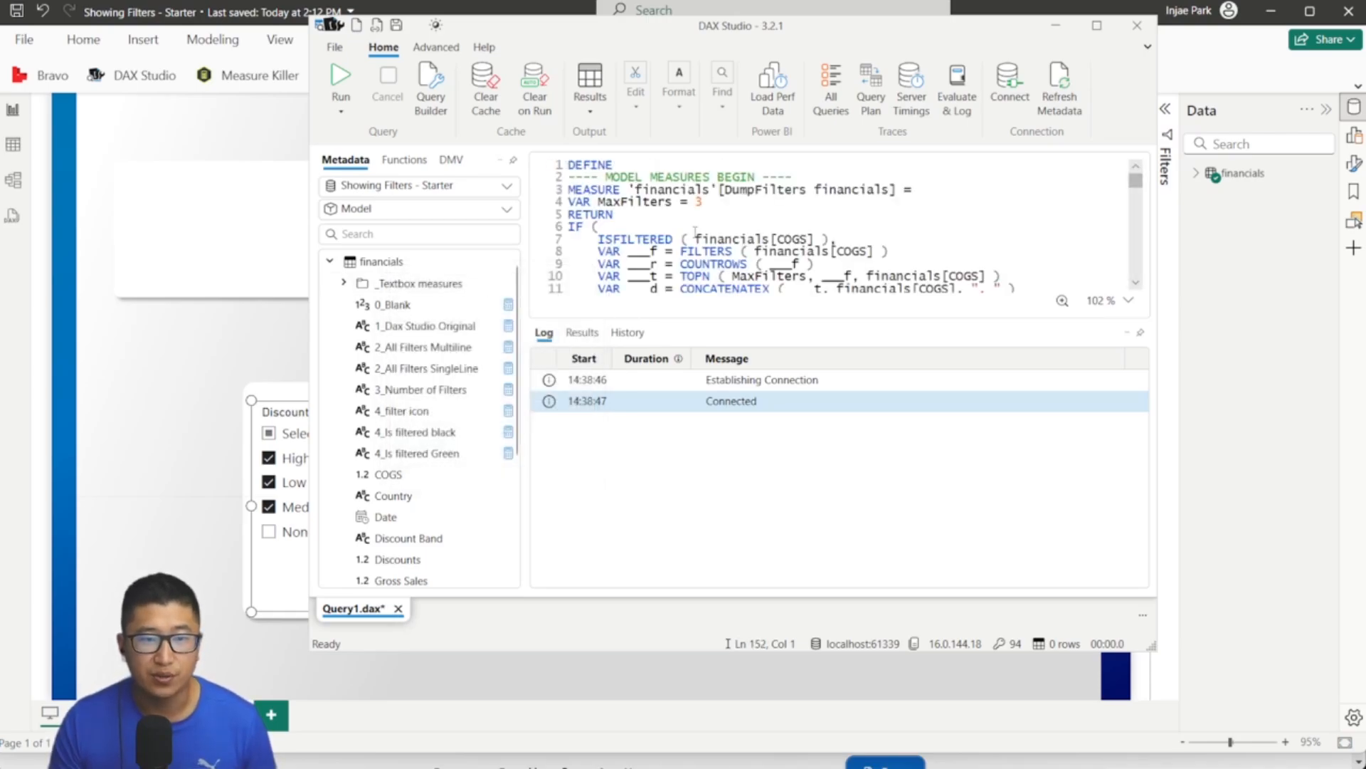
Step: Enlarge the query editor and copy the generated DumpFilters financials measure code, starting at its MEASURE line
scroll(729, 230, down, 19)
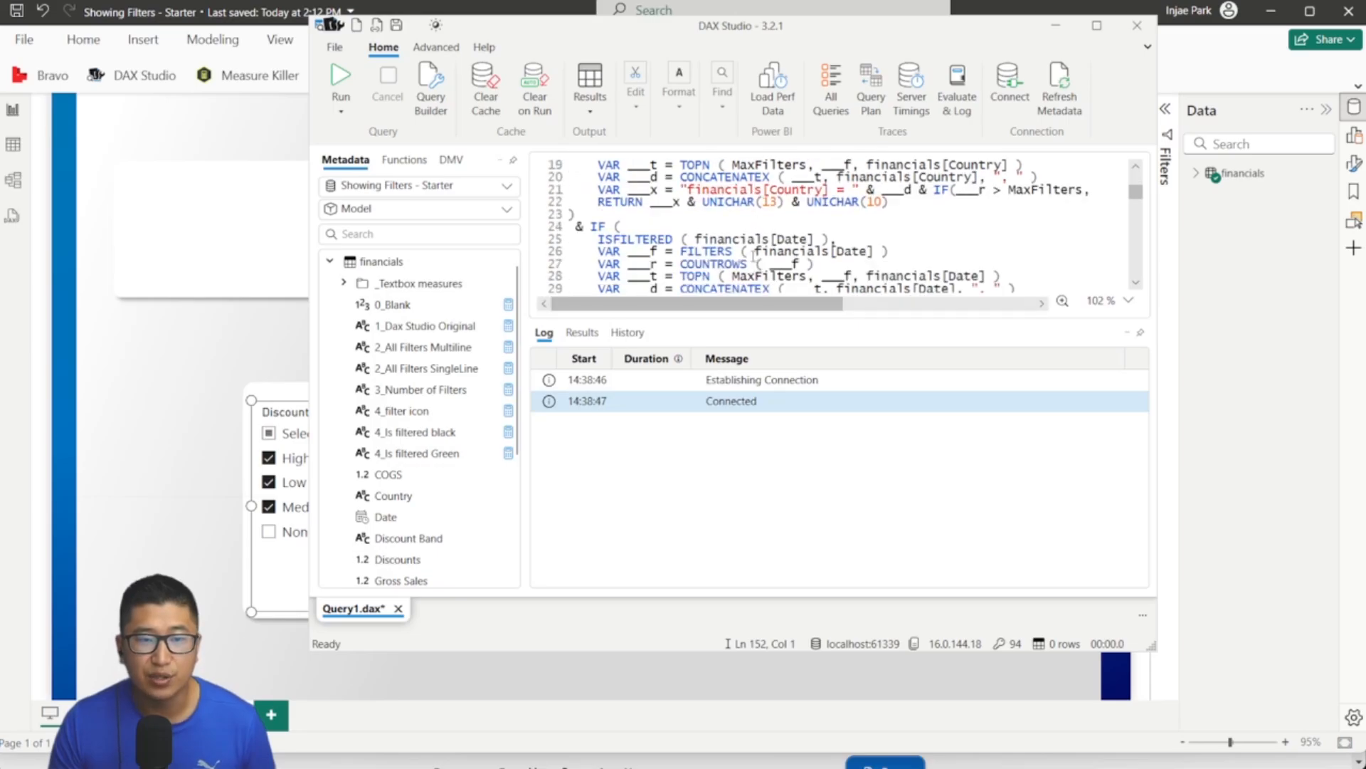
scroll(772, 249, down, 10)
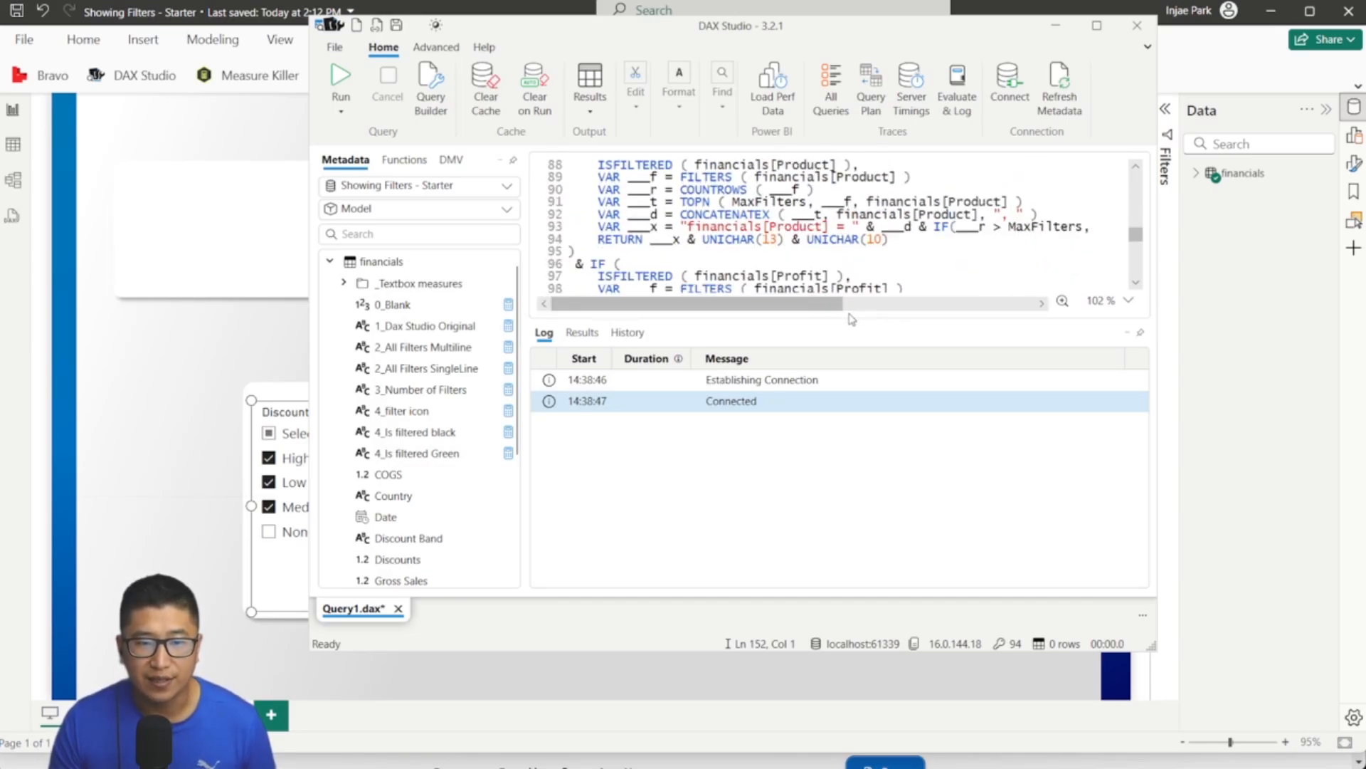
drag(826, 322, 826, 511)
scroll(880, 388, down, 13)
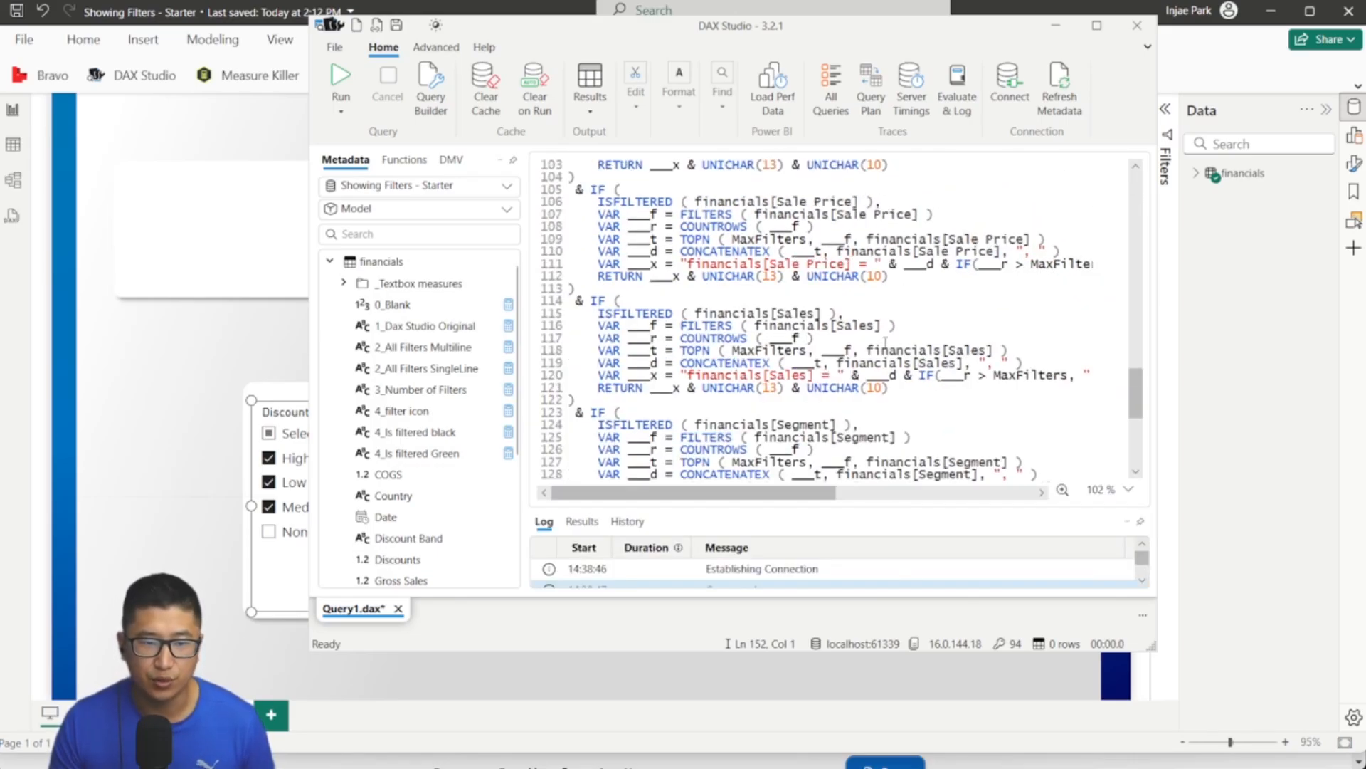
drag(901, 433, 548, 194)
Step: Switch back to Power BI Desktop, create a new measure in the financials table and paste the copied DAX code as its formula
click(1200, 179)
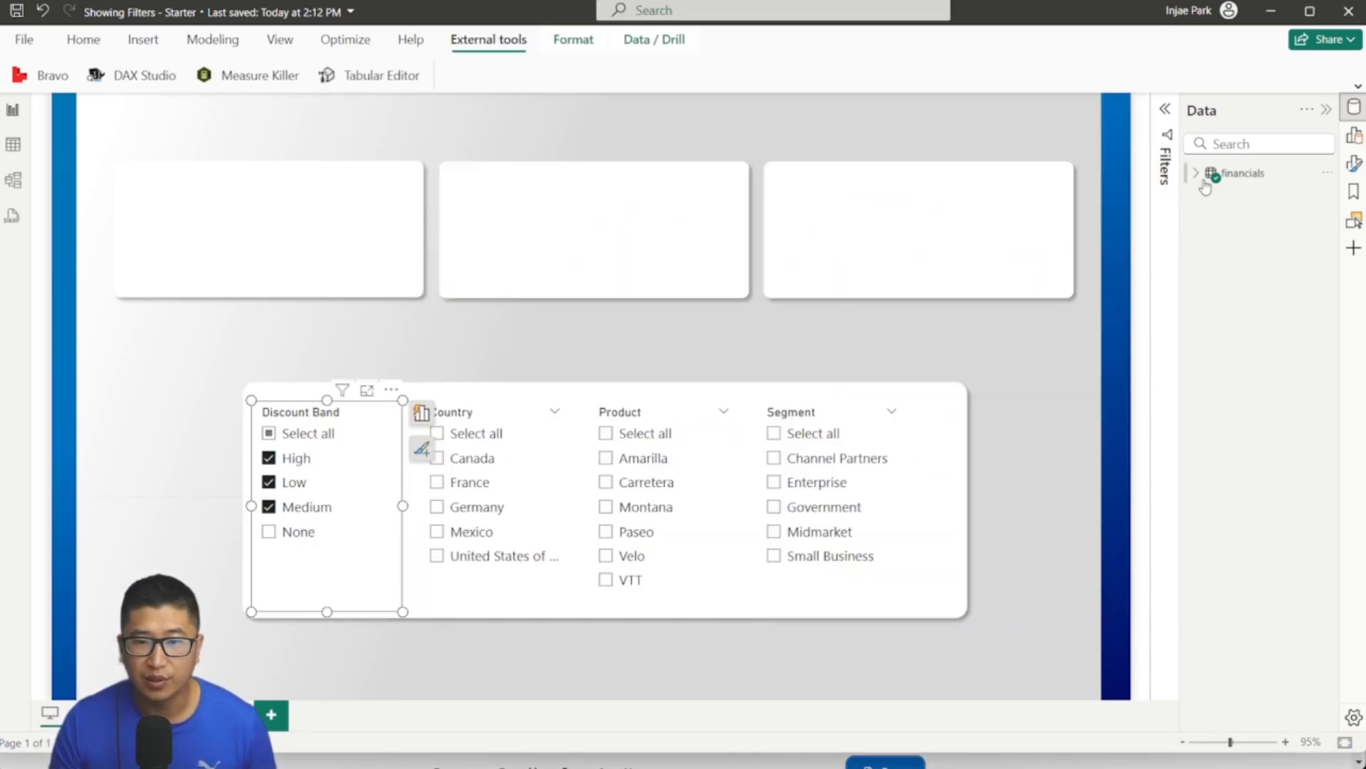
click(1196, 173)
right_click(1241, 176)
click(1190, 208)
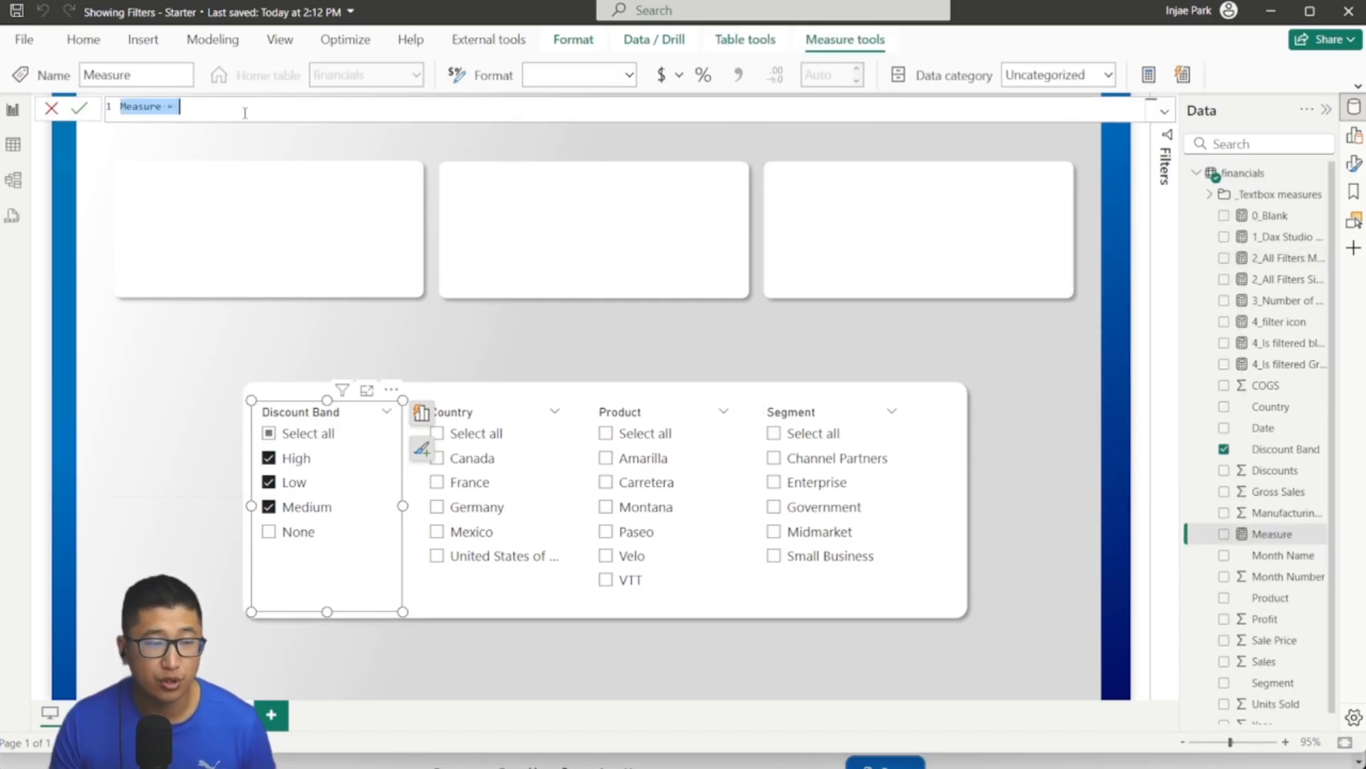
key(ctrl+v)
scroll(543, 261, up, 20)
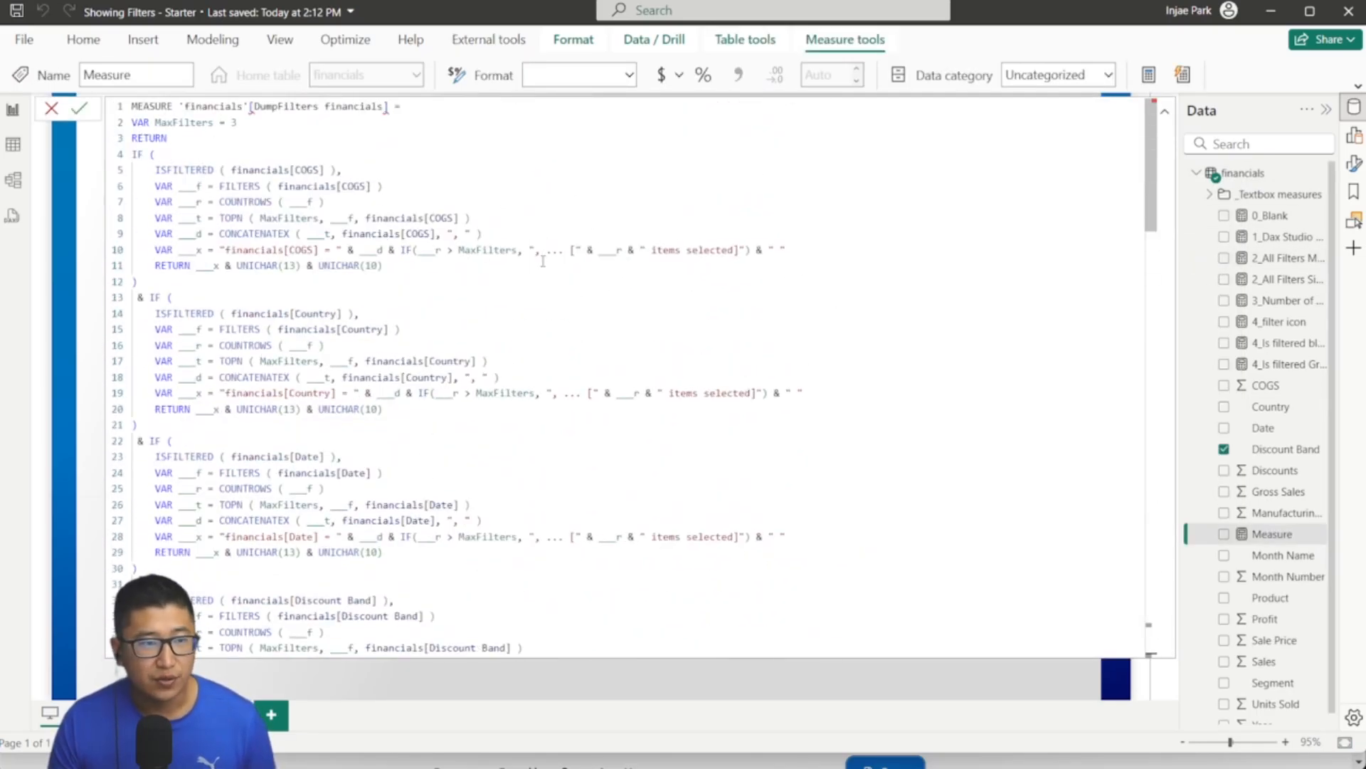
Step: Remove the MEASURE keyword, table prefix and brackets from the formula's first line so the measure is named DumpFilters financials
drag(252, 108, 131, 106)
key(BackSpace)
click(267, 107)
key(BackSpace)
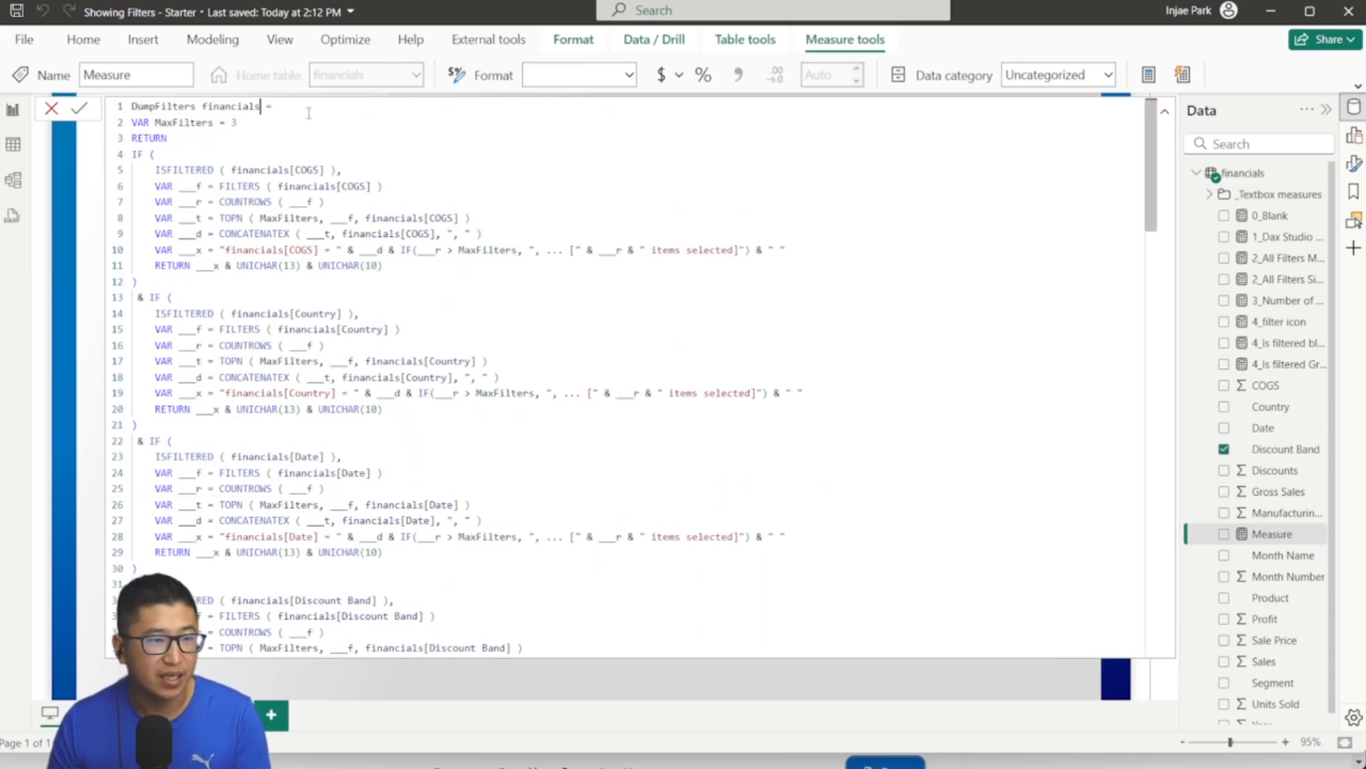
Step: Review the DumpFilters financials formula's repeated IF blocks, from the COGS column through to the Year column
click(330, 122)
click(510, 205)
scroll(511, 207, up, 3)
scroll(511, 207, up, 2)
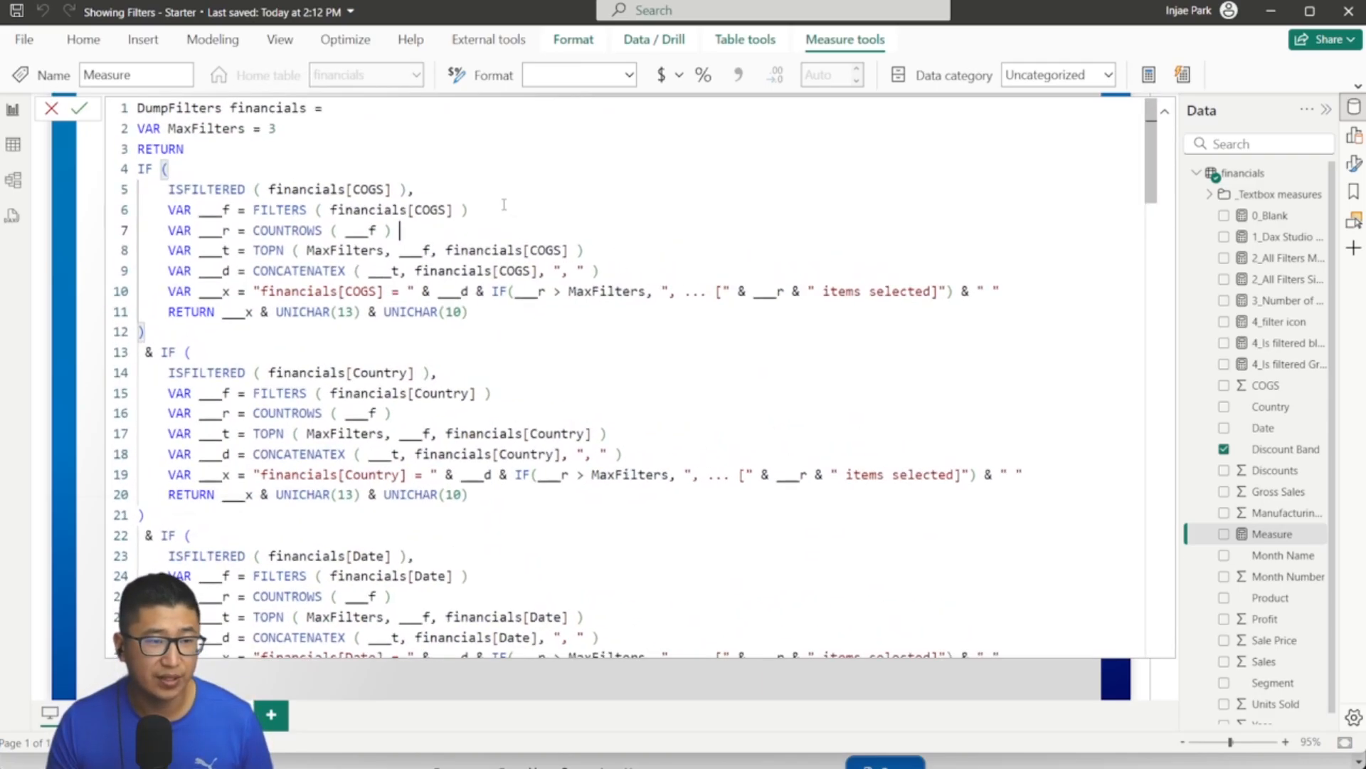
drag(184, 190, 566, 331)
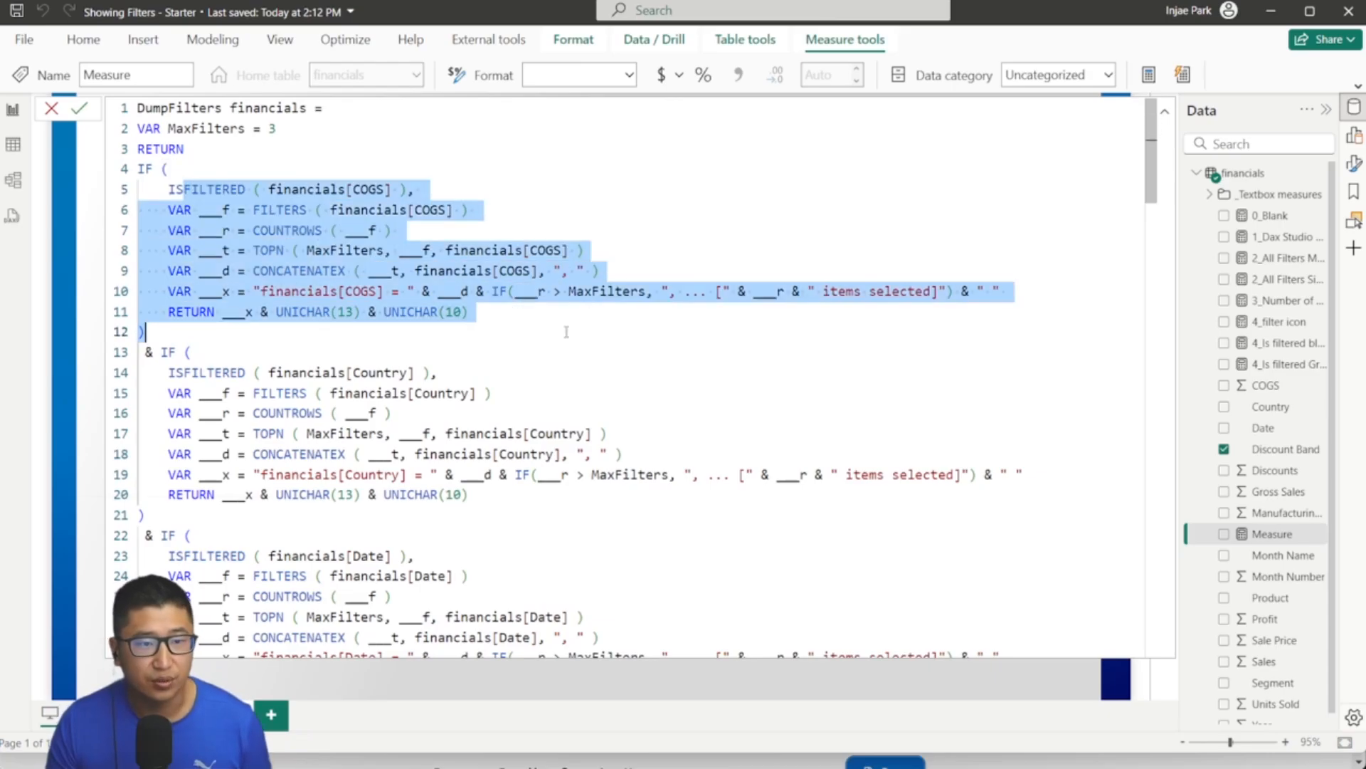
scroll(619, 335, down, 4)
scroll(625, 325, down, 20)
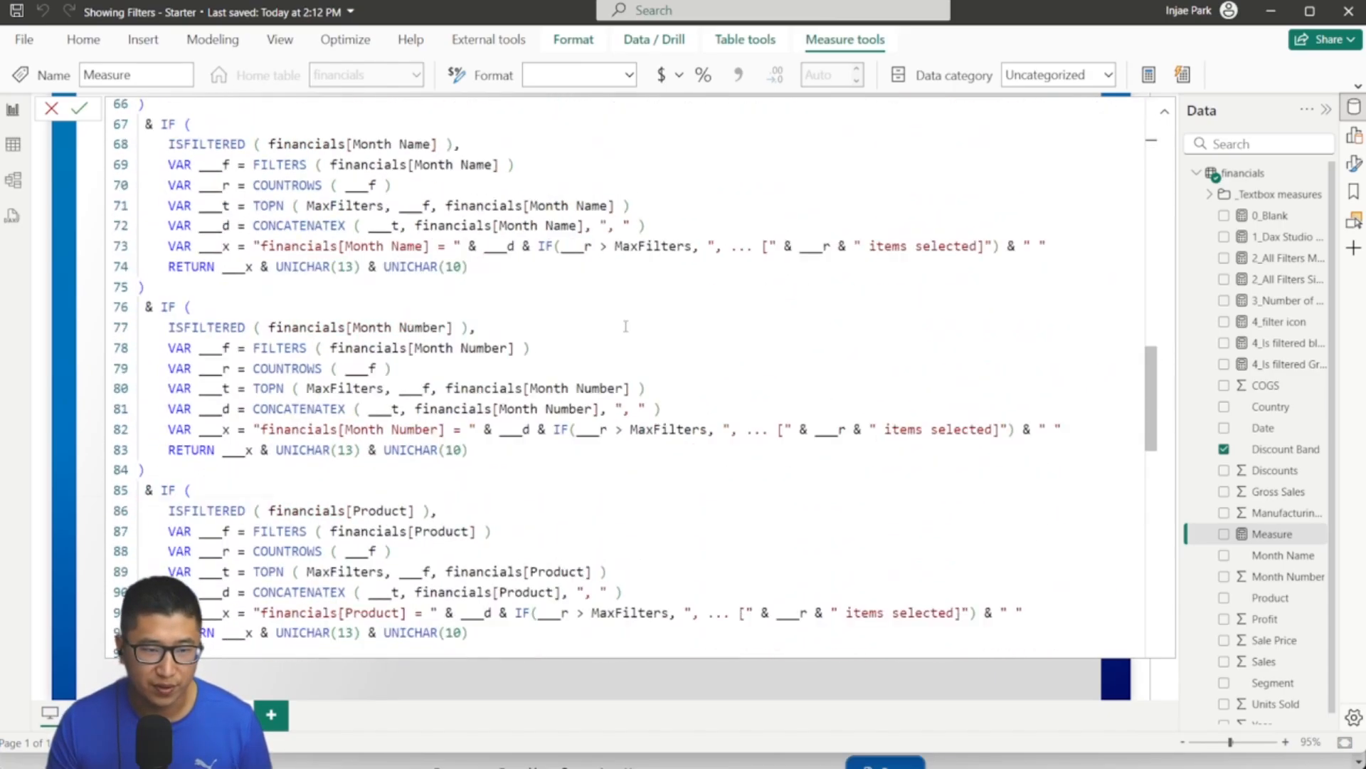
scroll(624, 329, down, 5)
scroll(627, 329, up, 9)
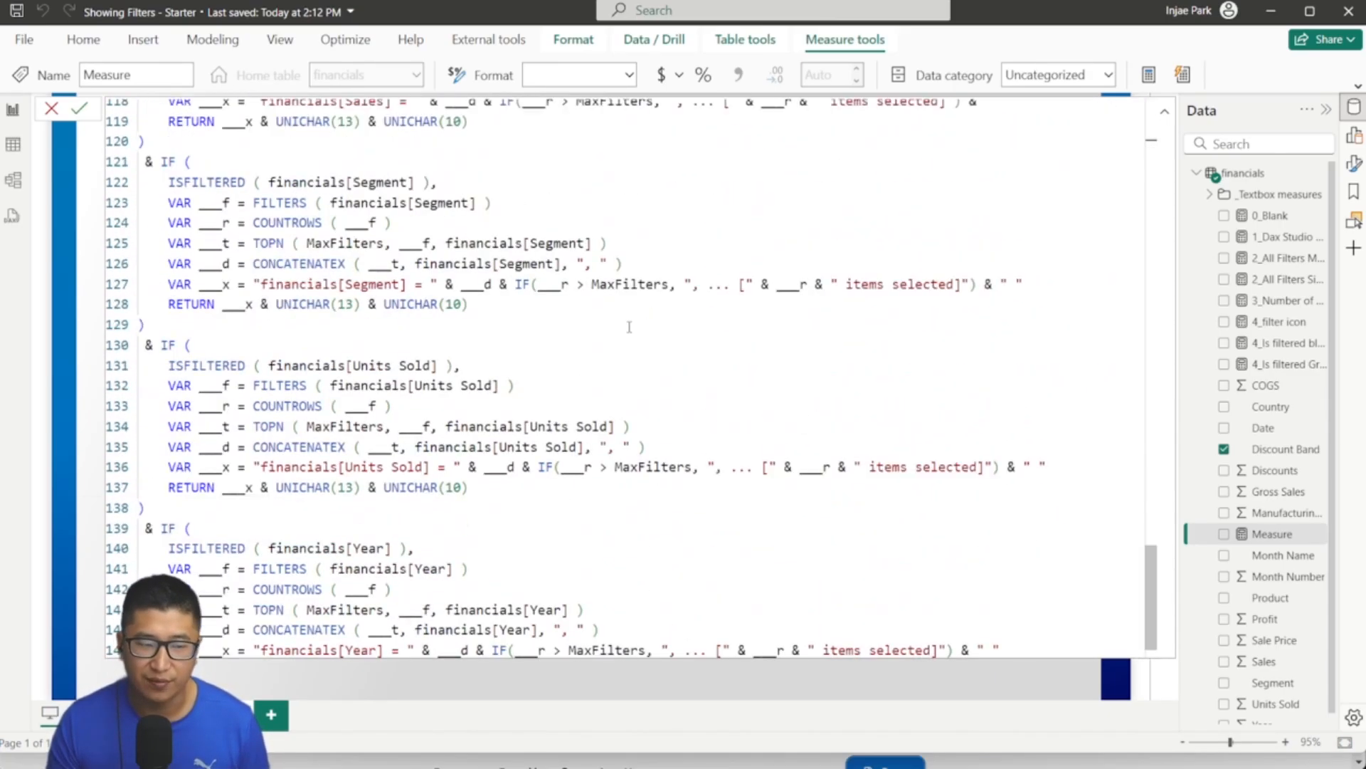
drag(1152, 523, 1152, 167)
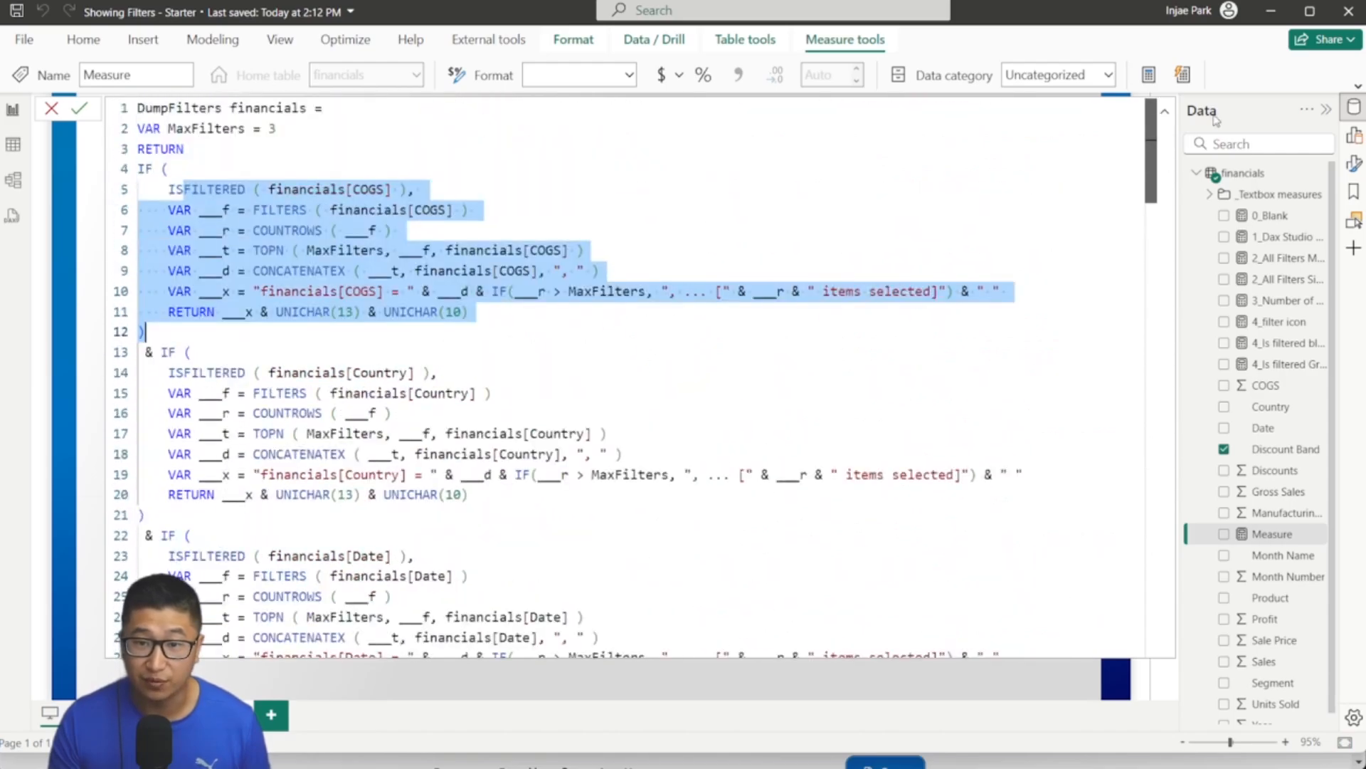
click(327, 178)
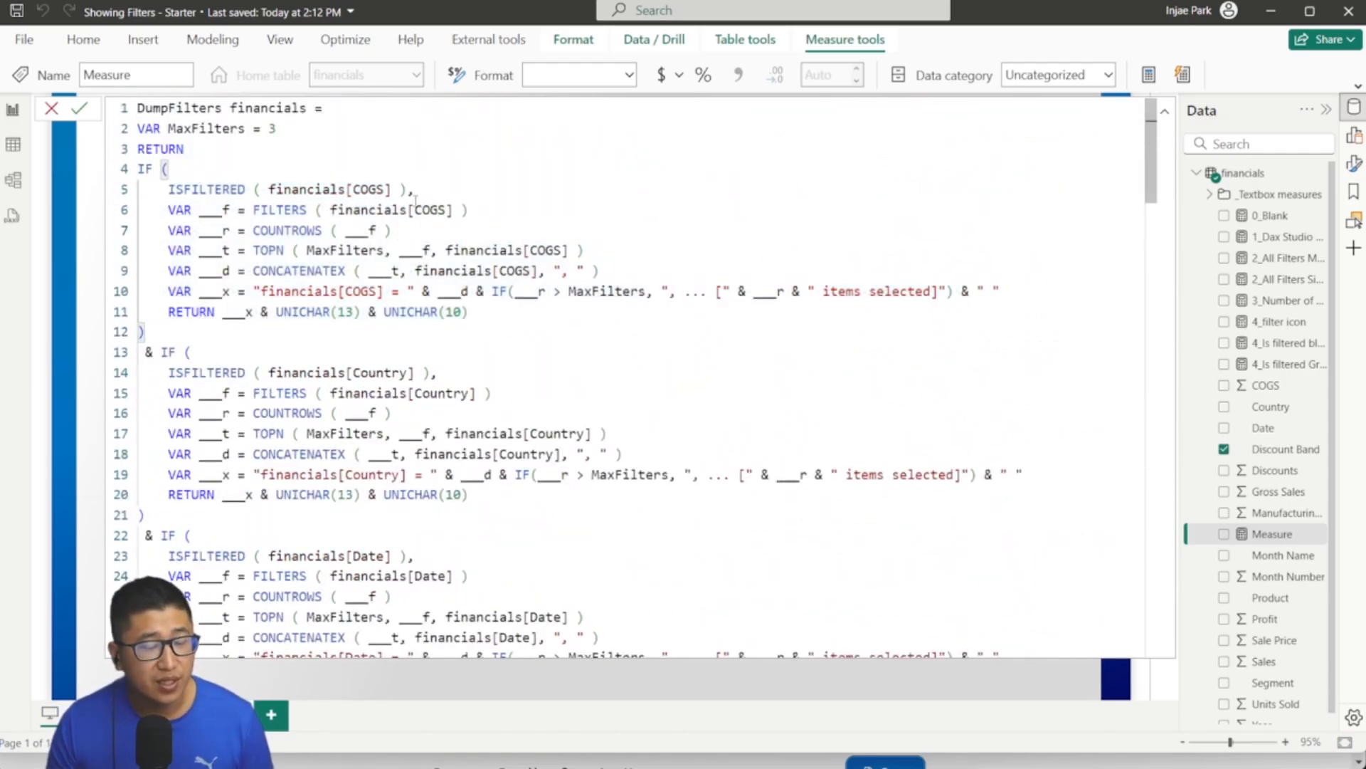
Step: Examine the Country block's ISFILTERED, FILTERS, COUNTROWS, TOPN and CONCATENATEX lines in the formula
scroll(384, 274, down, 2)
drag(346, 241, 402, 240)
key(End)
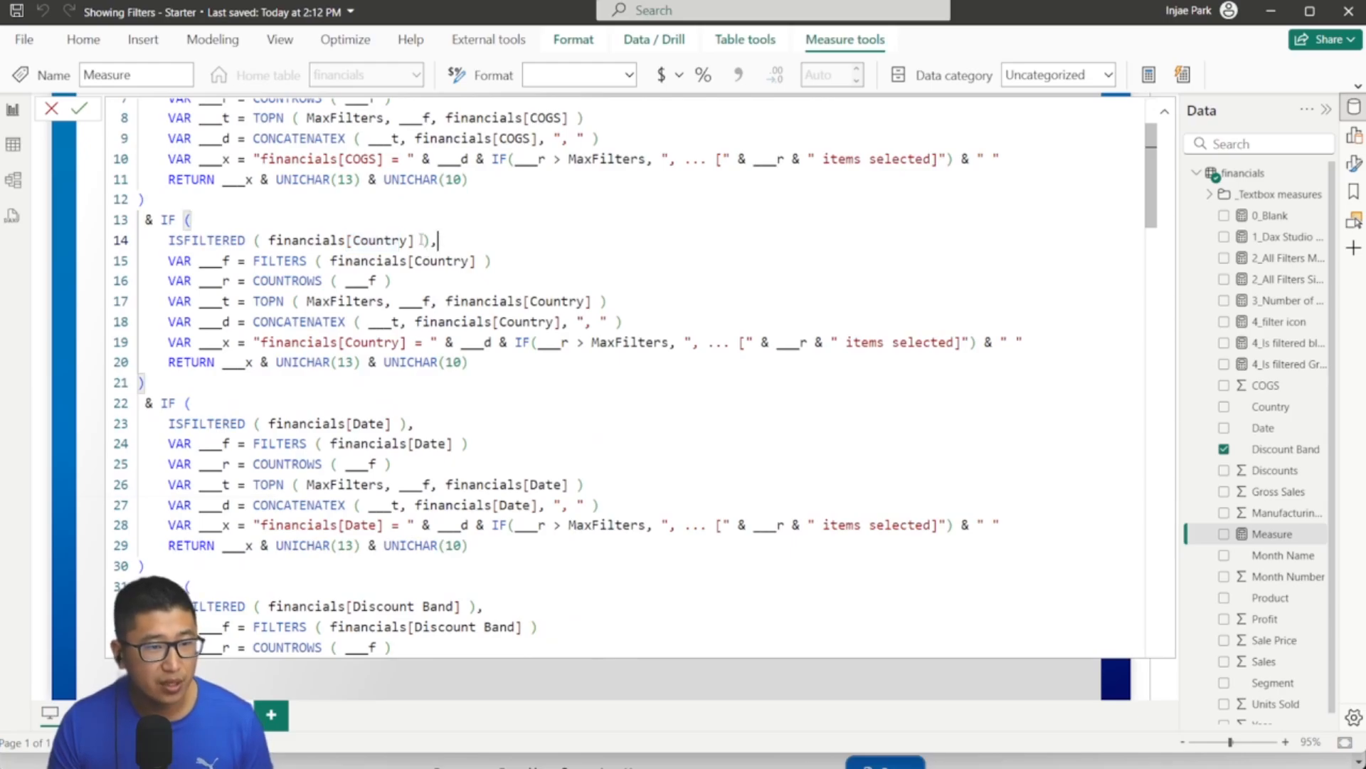
double_click(279, 260)
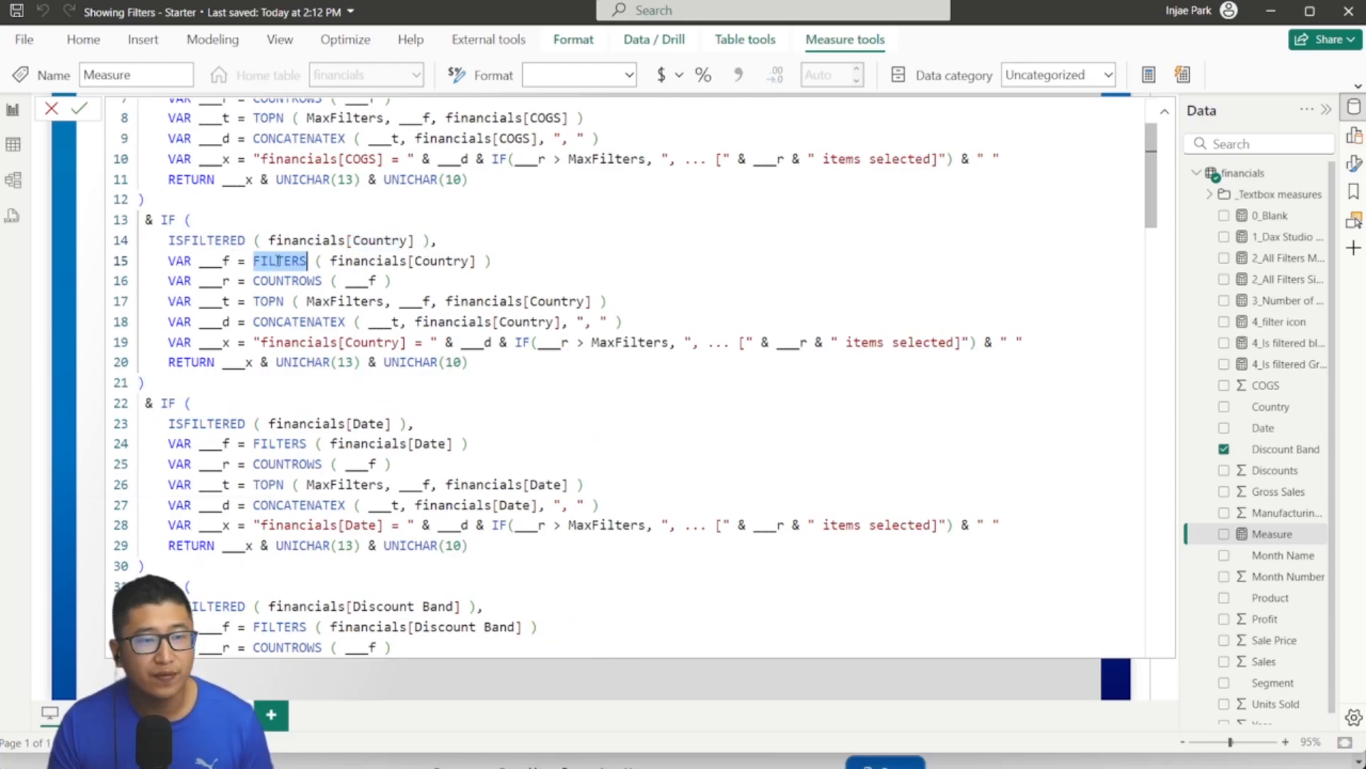
drag(176, 241, 140, 263)
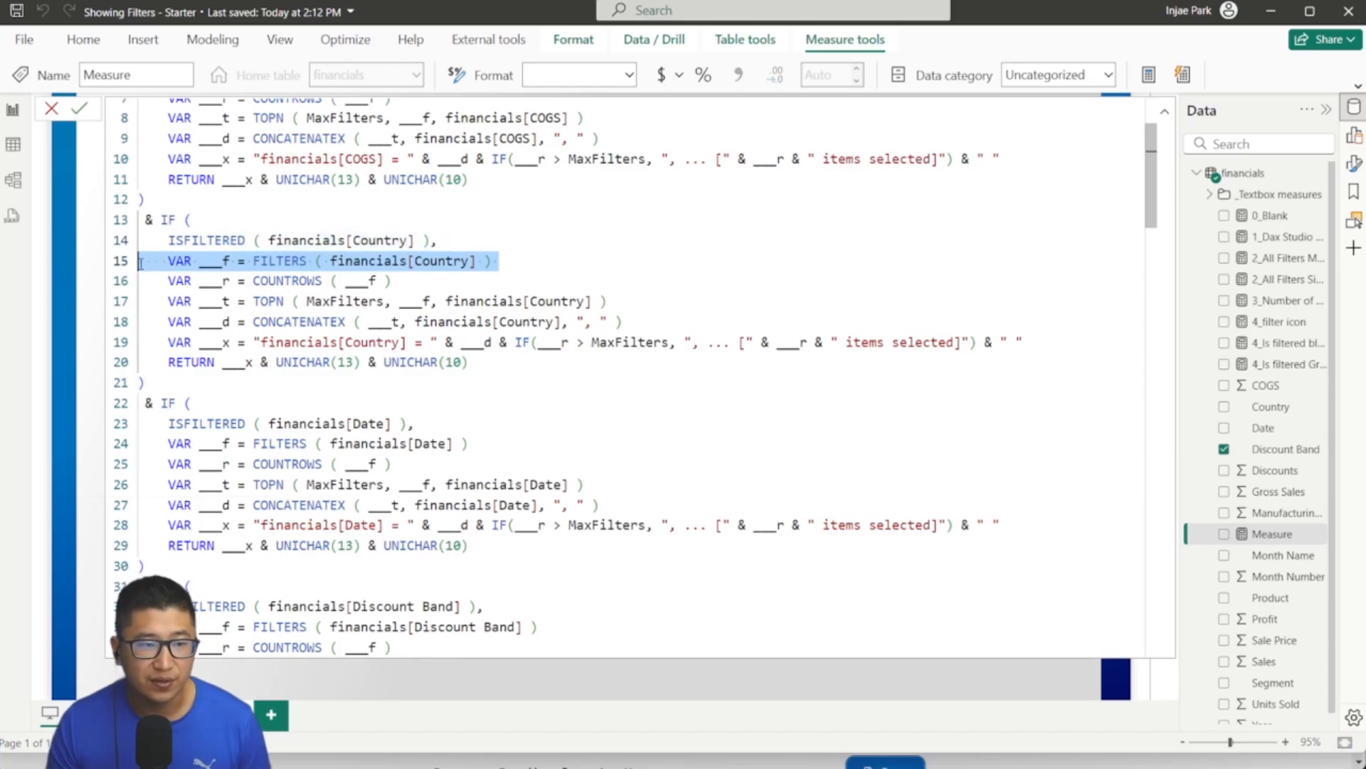
drag(398, 282, 342, 281)
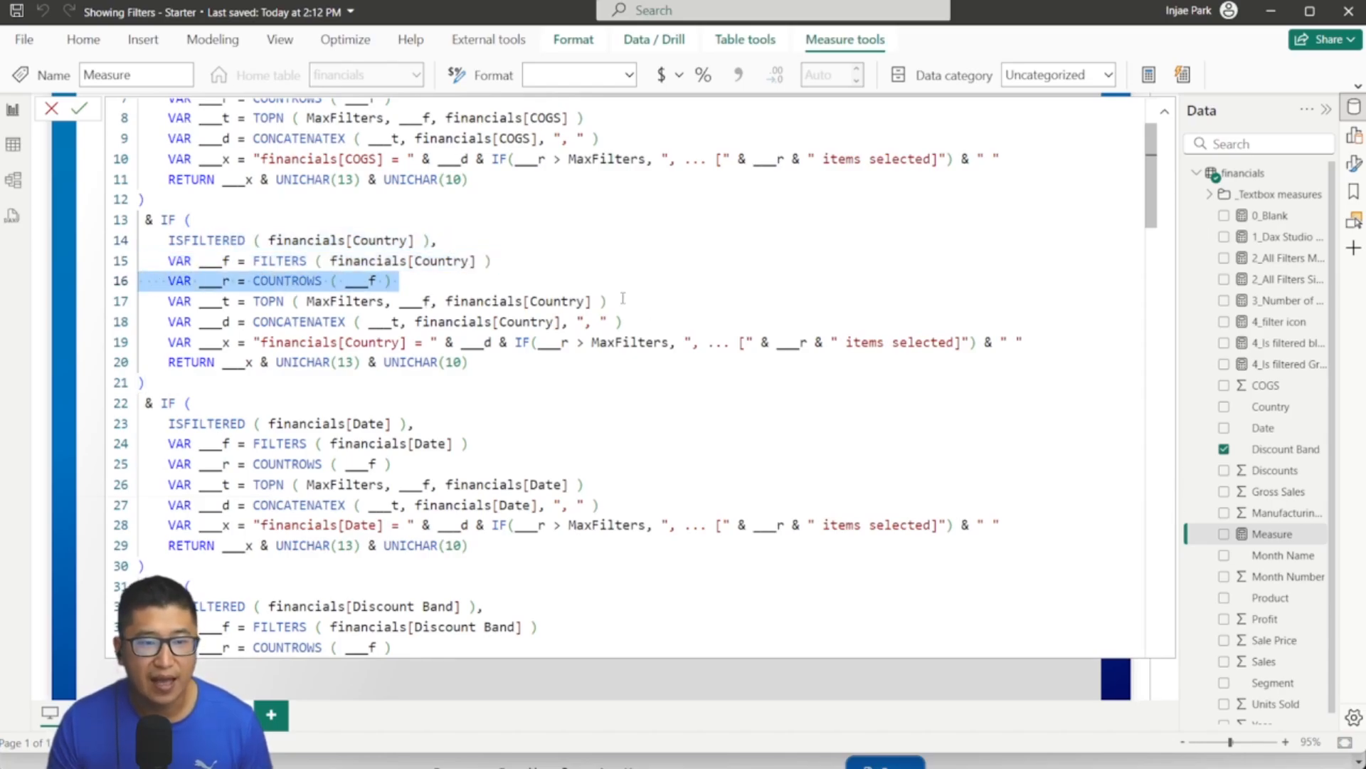
drag(623, 300, 153, 326)
click(293, 302)
click(442, 359)
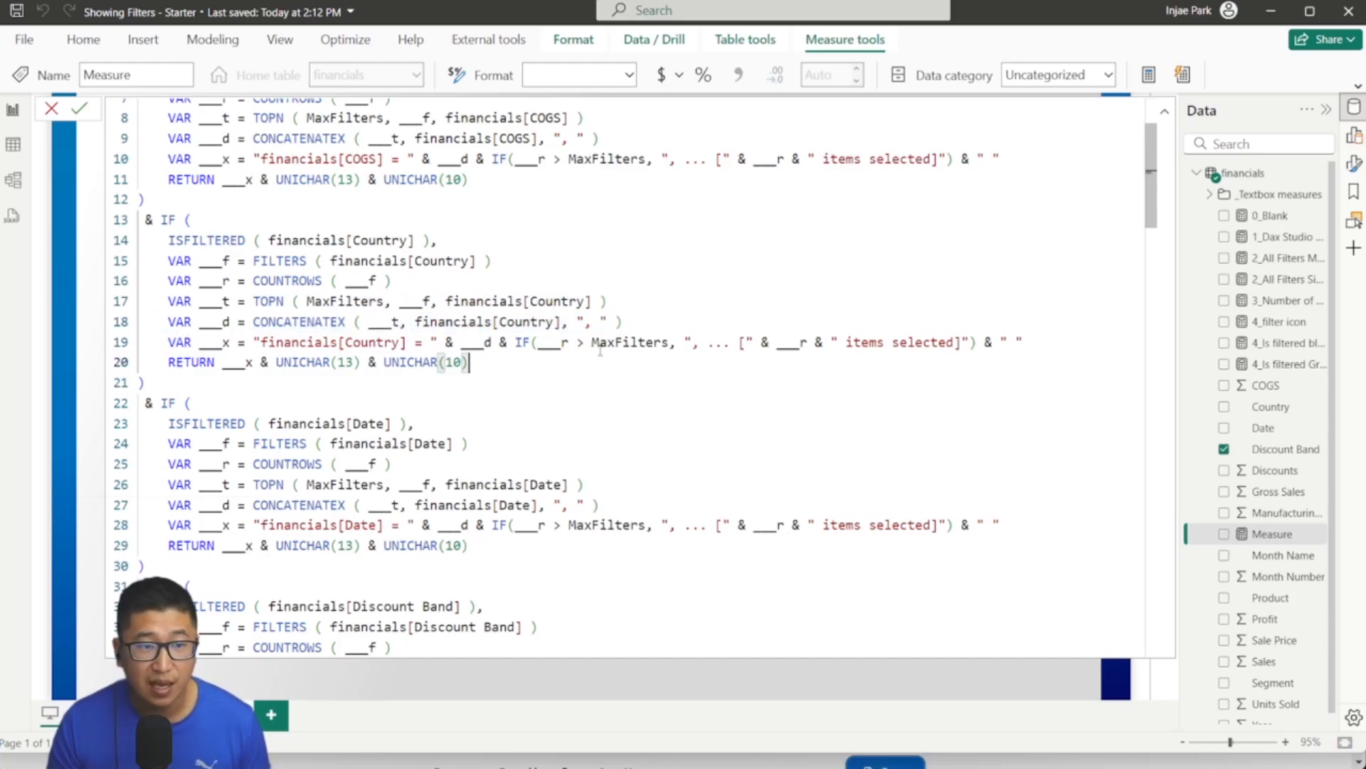
Step: Examine the MaxFilters variable and the Country block's label text, items selected text and UNICHAR line breaks
scroll(180, 155, up, 3)
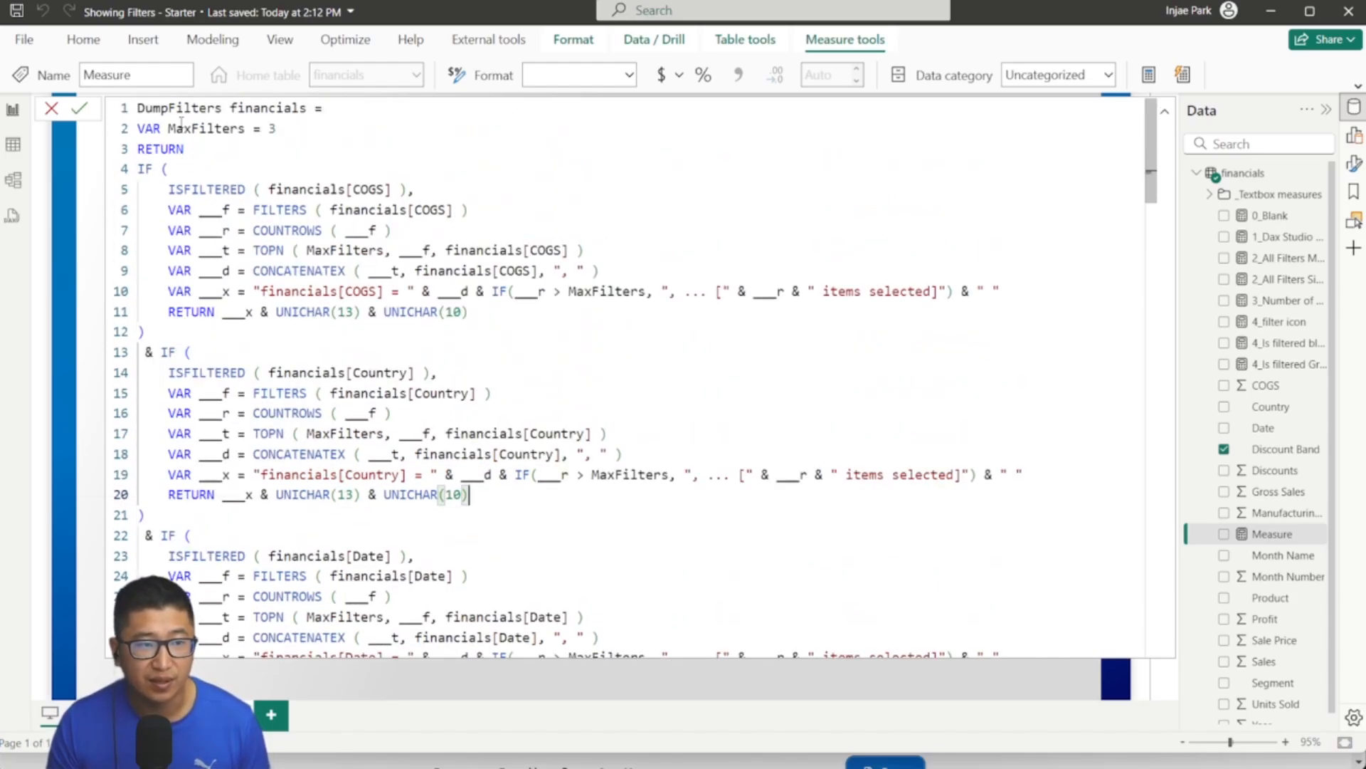
drag(168, 128, 280, 128)
click(624, 453)
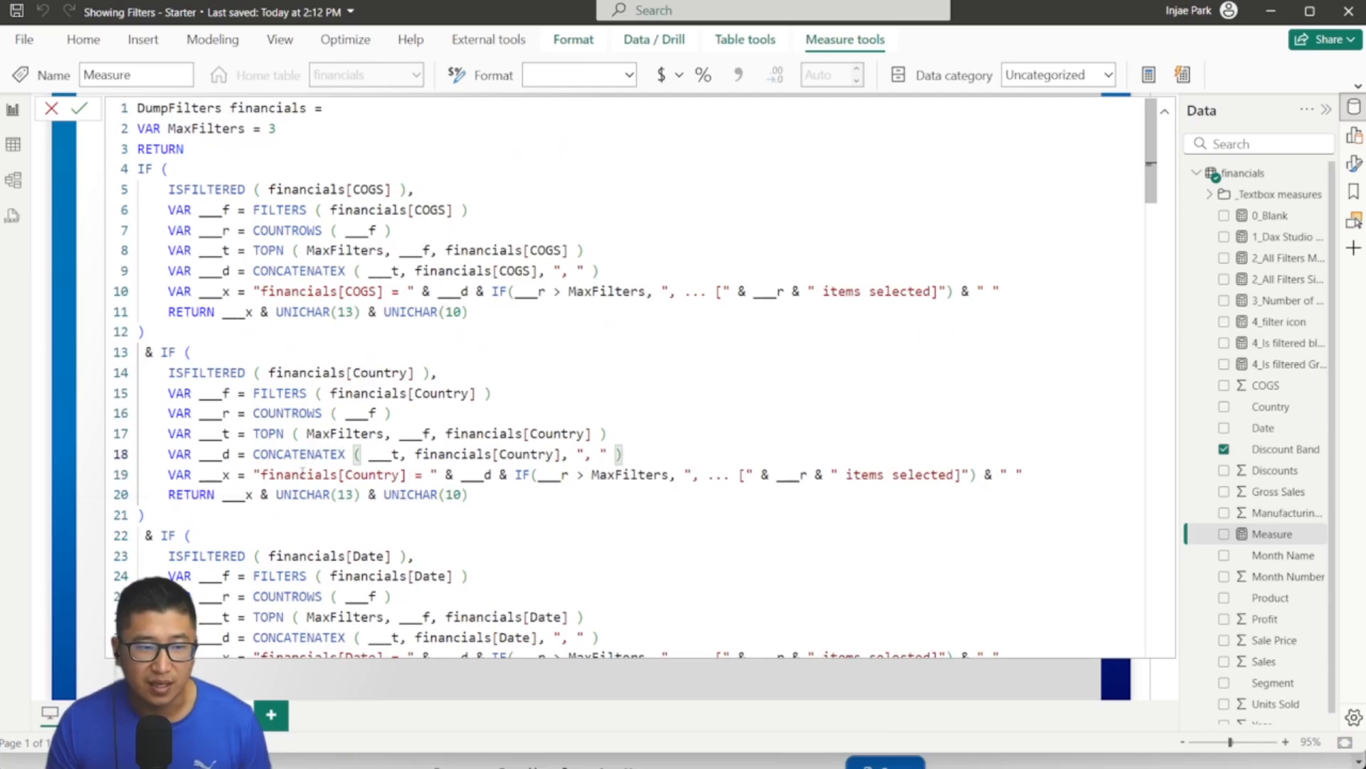
drag(276, 475, 431, 474)
click(648, 420)
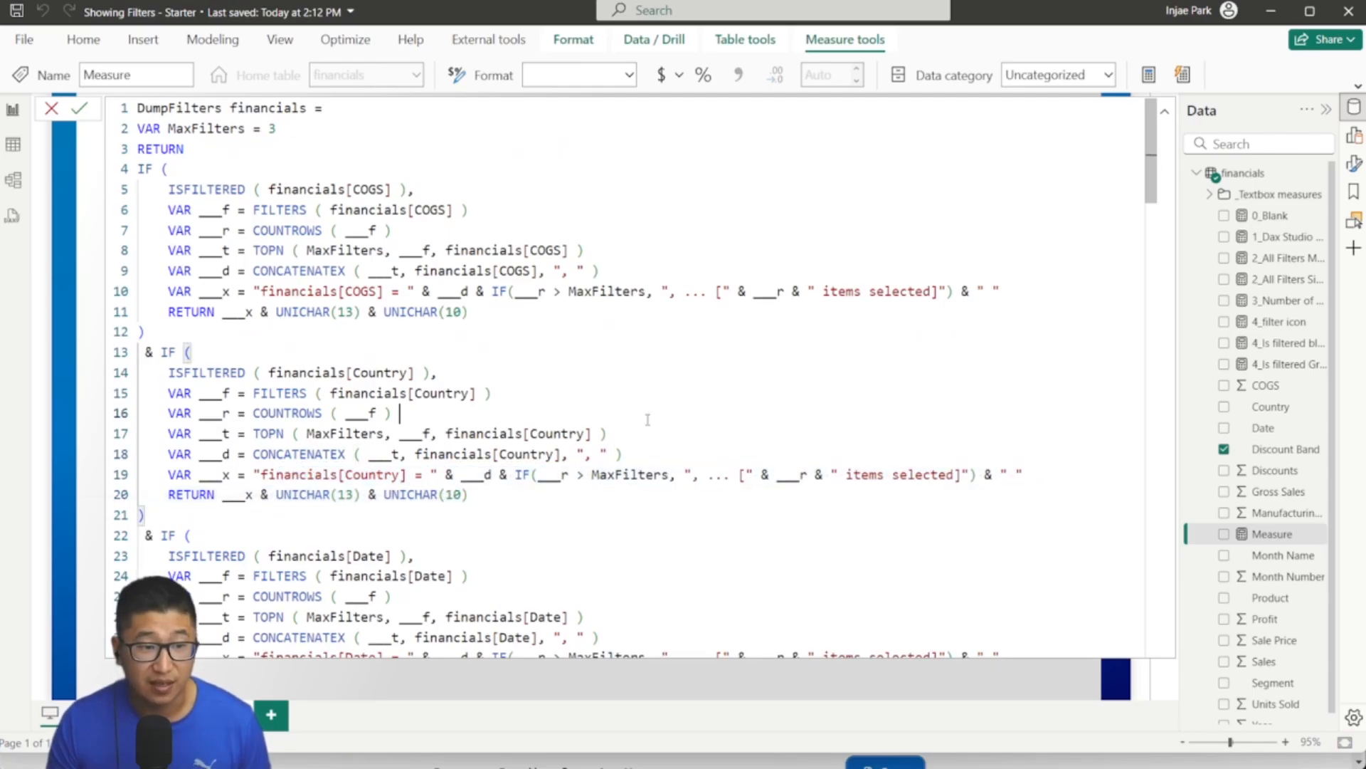
drag(648, 419, 639, 430)
drag(724, 474, 1034, 471)
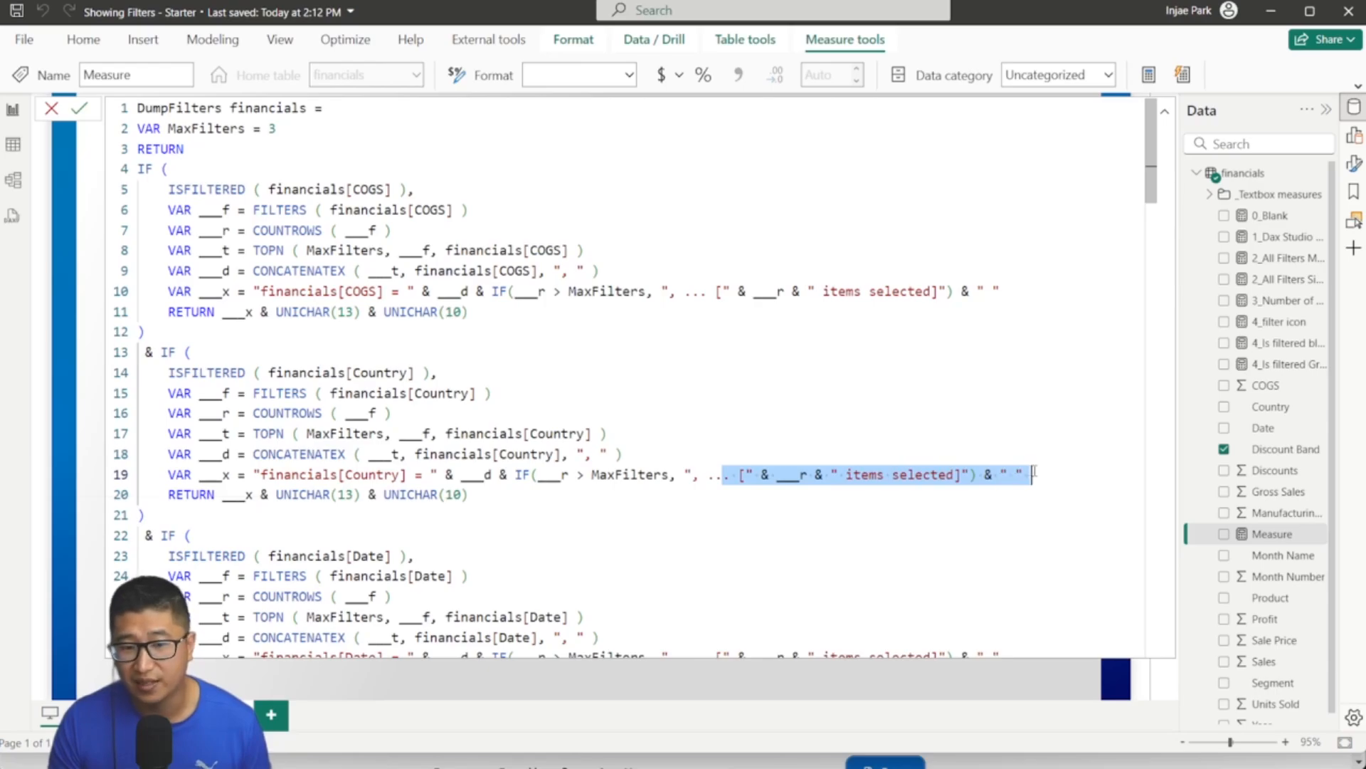
drag(269, 494, 489, 492)
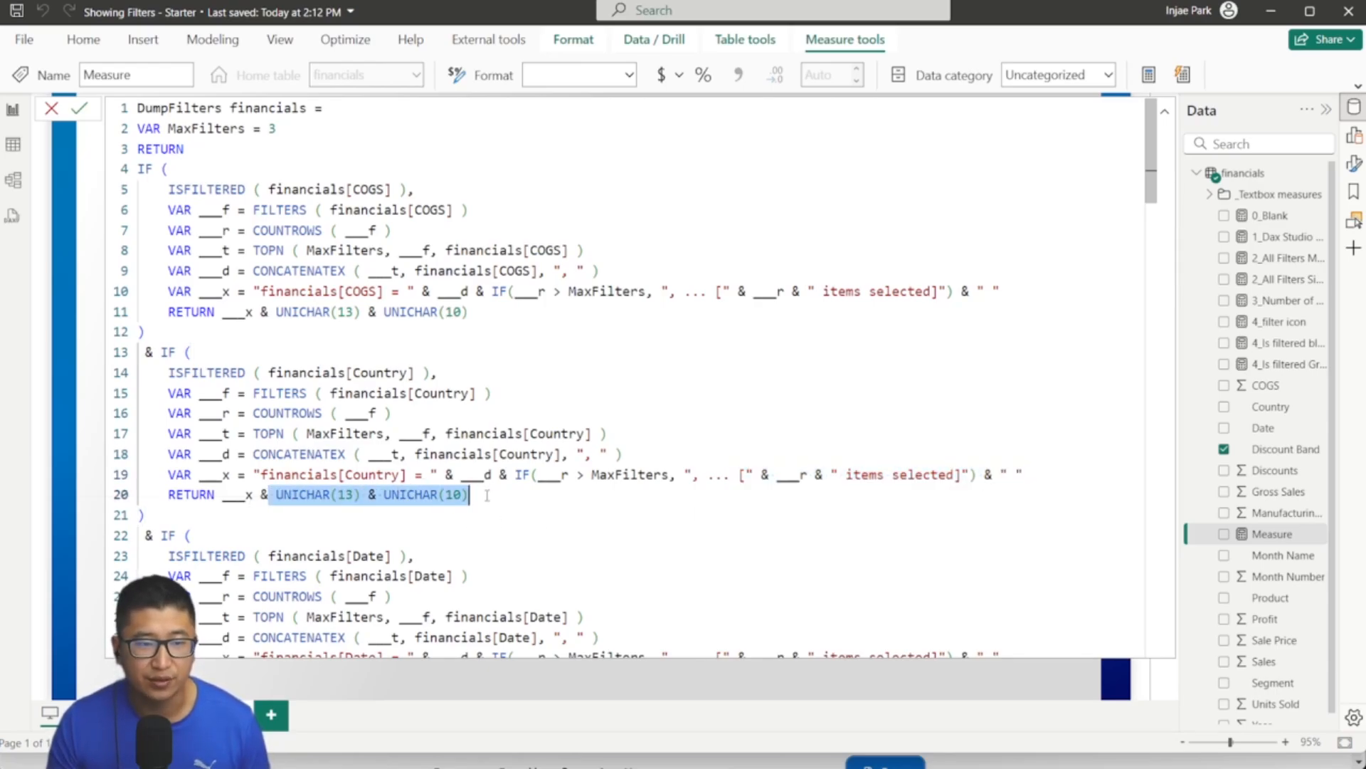
Step: Commit the measure, place DumpFilters financials as a table visual over the upper cards and enlarge it
click(79, 111)
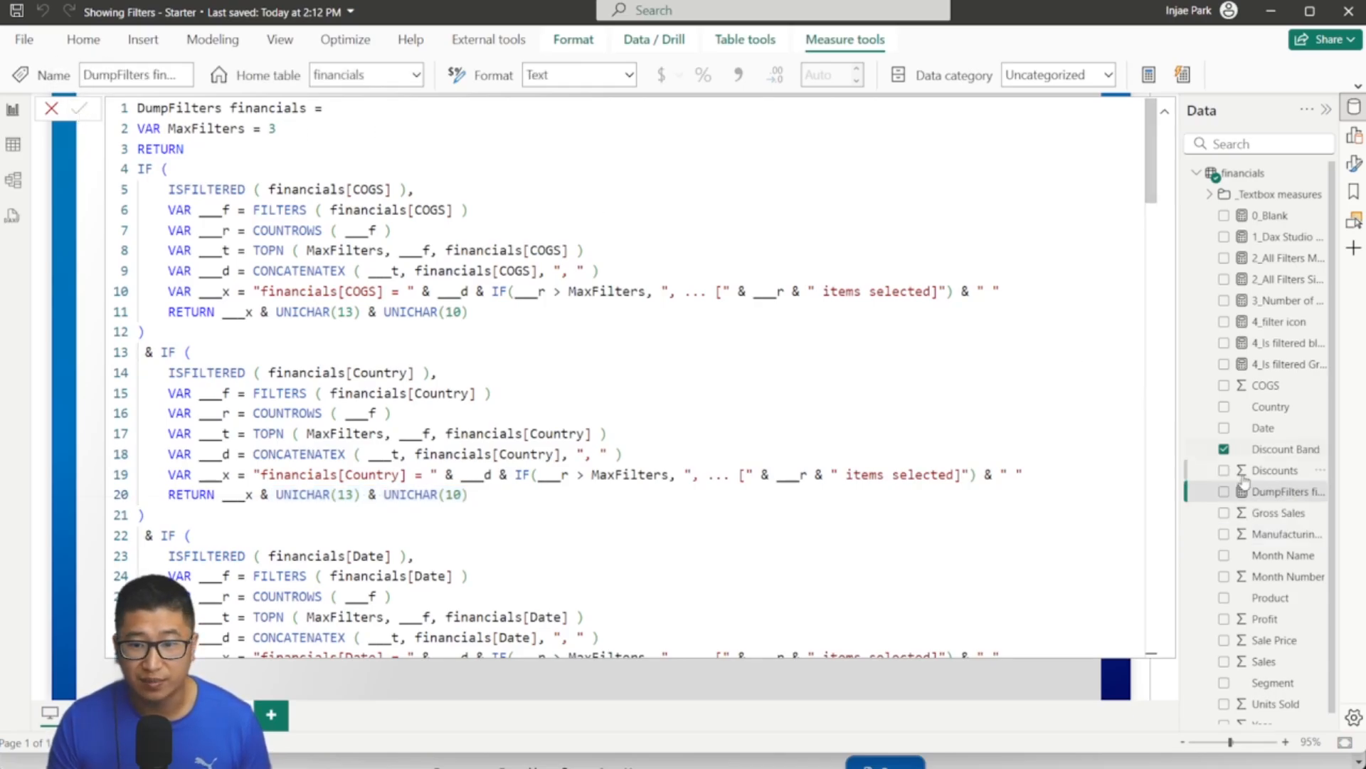
drag(1244, 489, 235, 338)
click(736, 234)
drag(787, 316, 313, 171)
click(500, 223)
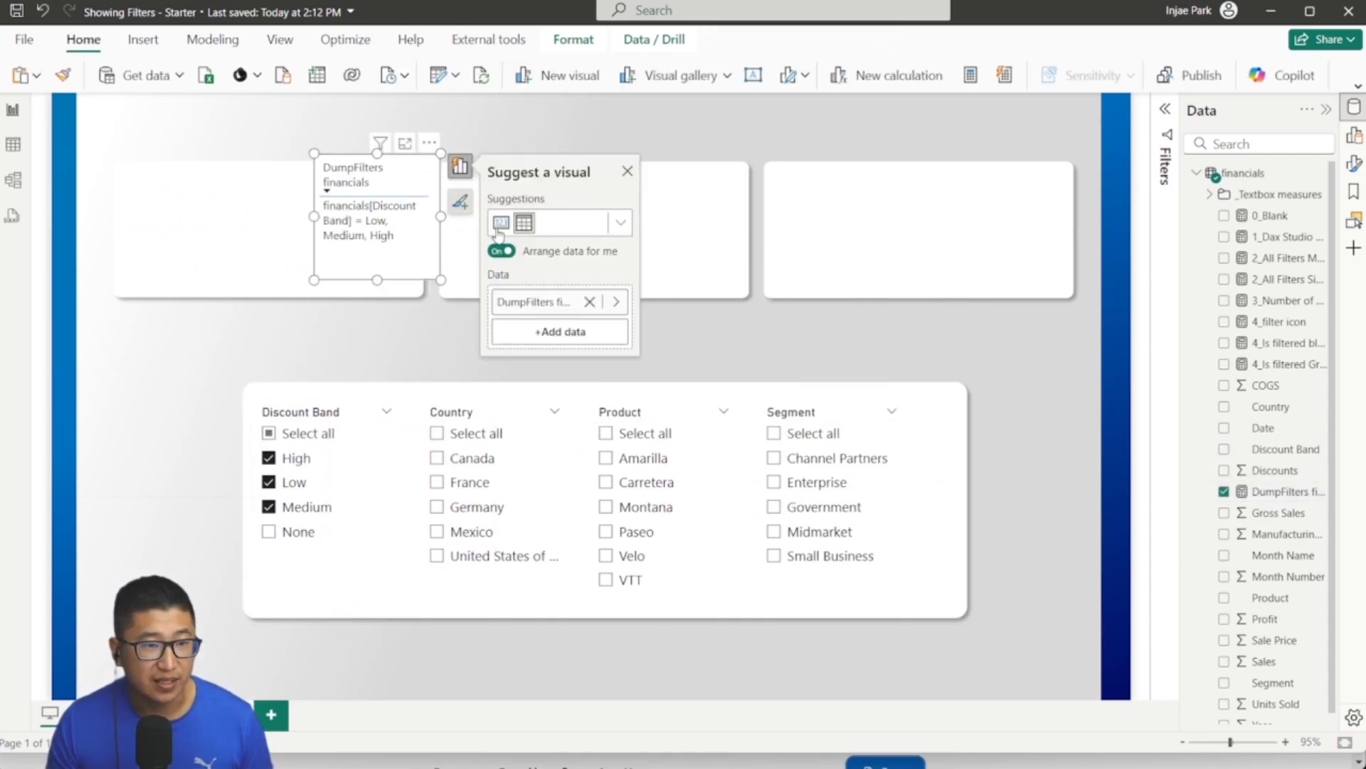
drag(442, 280, 841, 333)
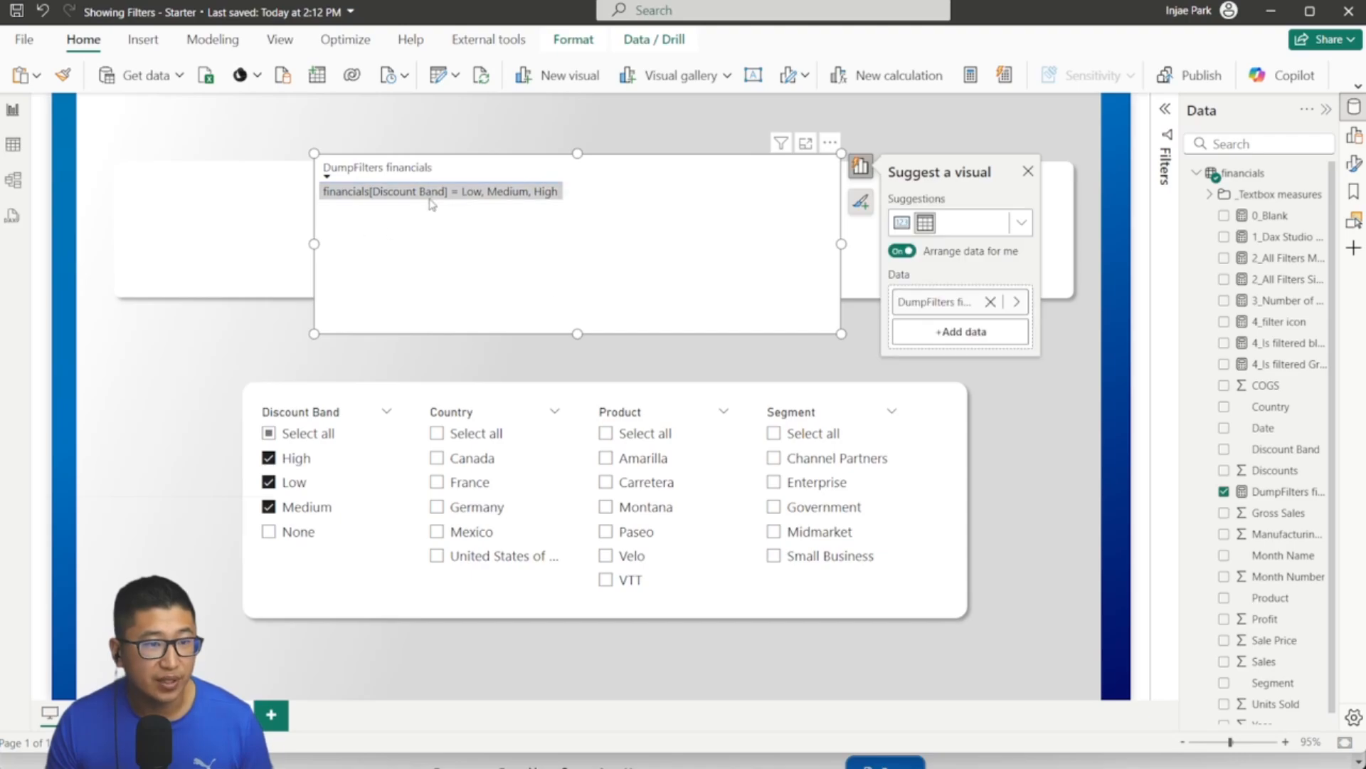
Step: Clear the Discount Band slicer and reselect High, Low and Medium to test the measure
click(319, 476)
click(367, 412)
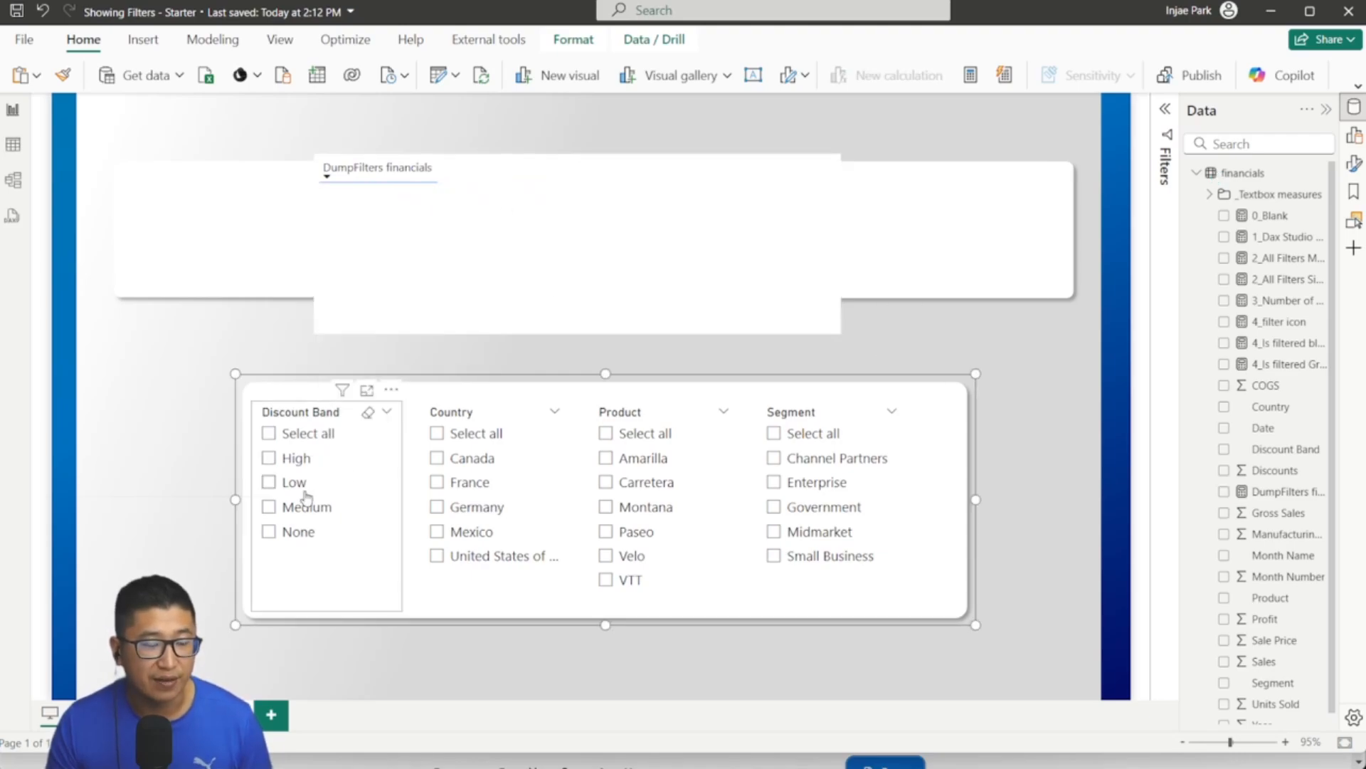
click(269, 458)
click(269, 482)
click(270, 507)
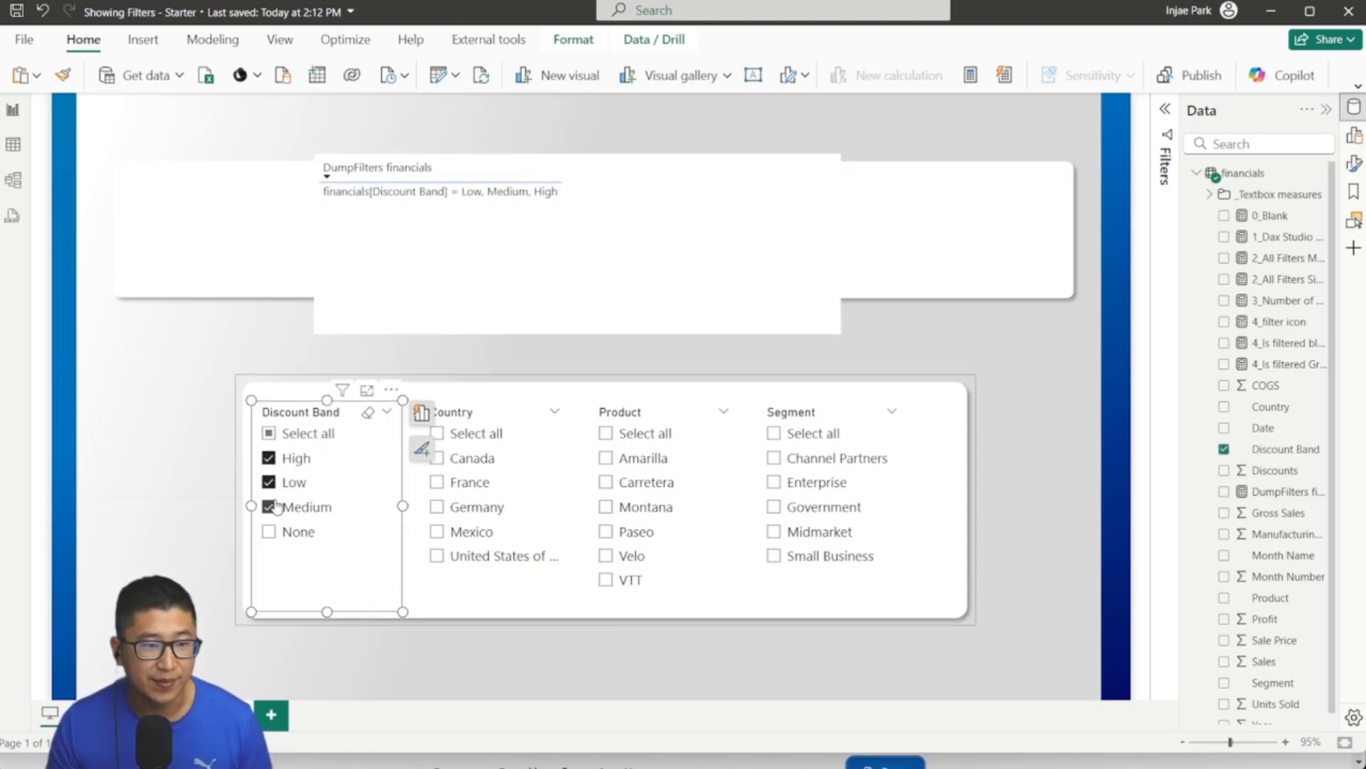
Step: Select Canada, France and Germany, products Amarilla, Carretera and Montana, and segments Channel Partners, Enterprise and Government in the slicers
click(466, 459)
click(469, 484)
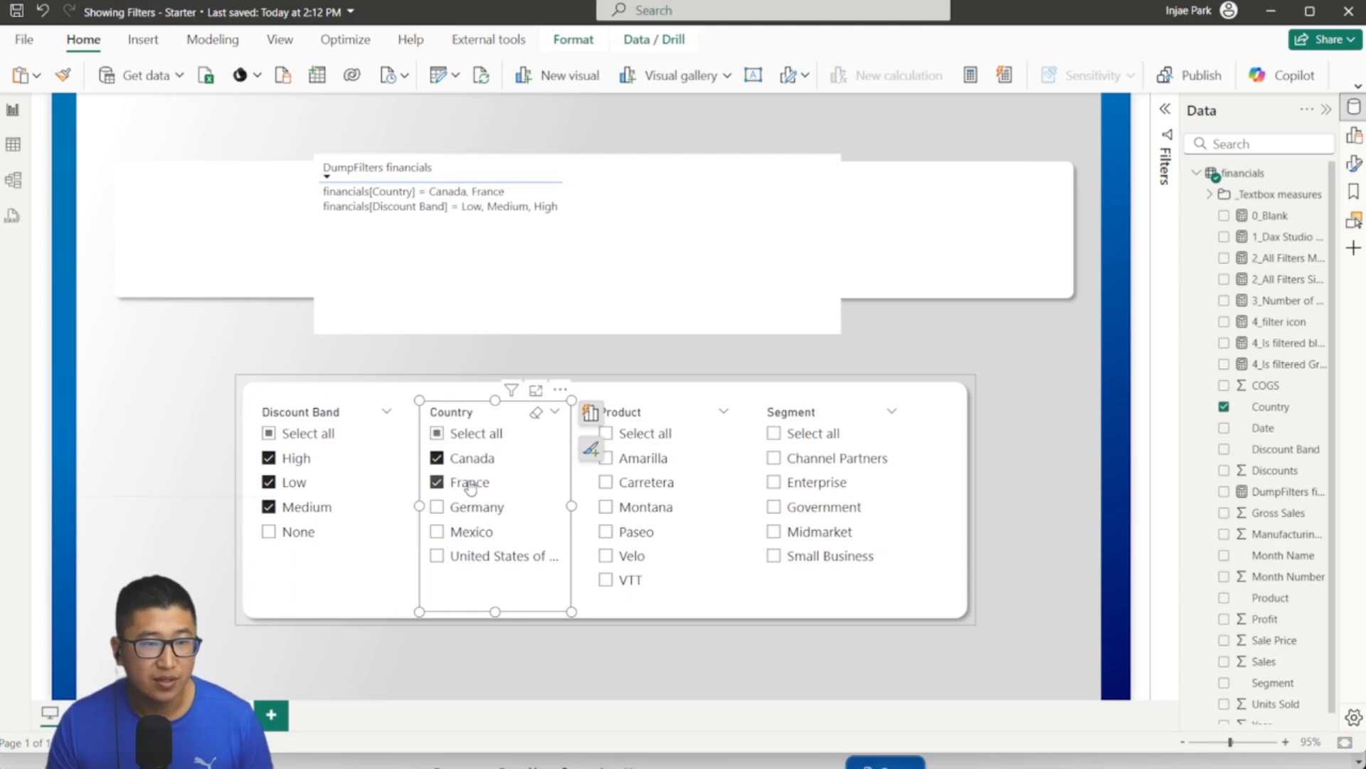
click(475, 507)
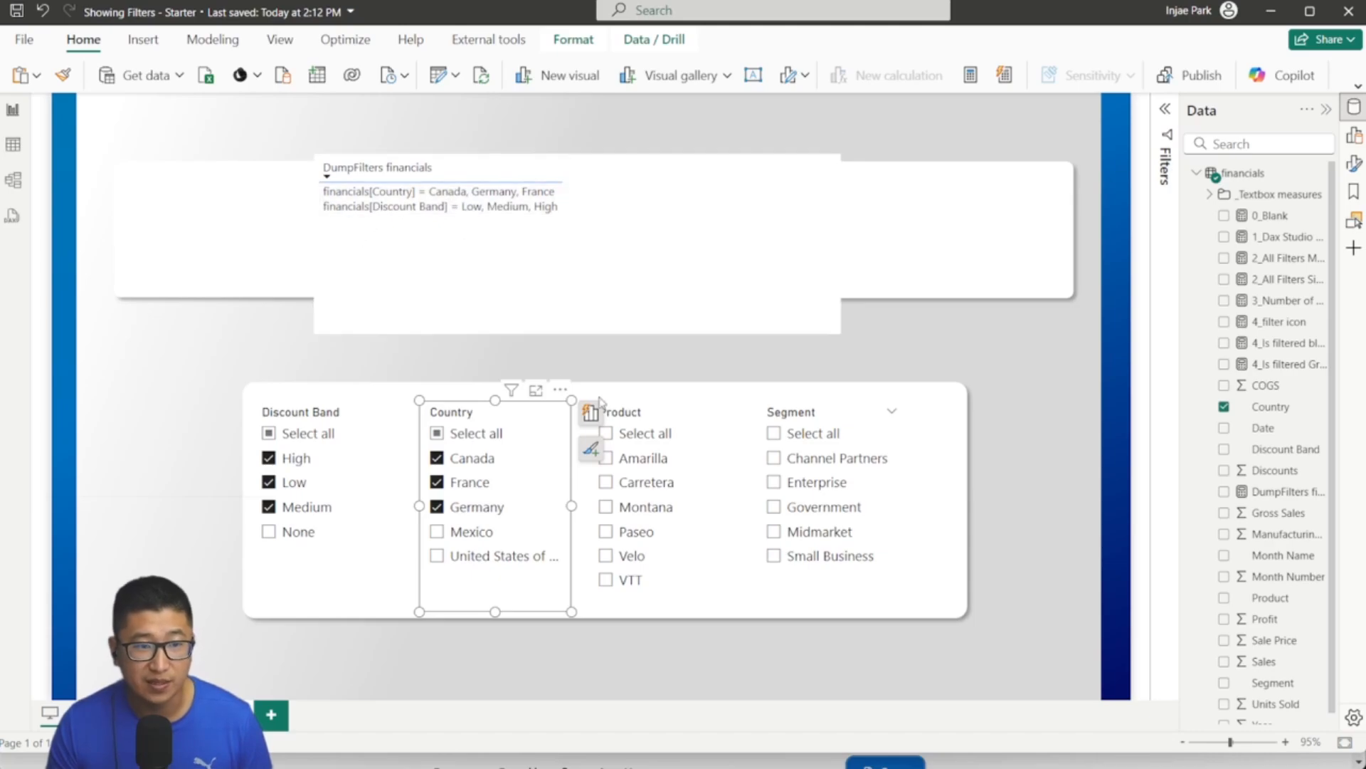
click(644, 459)
click(646, 482)
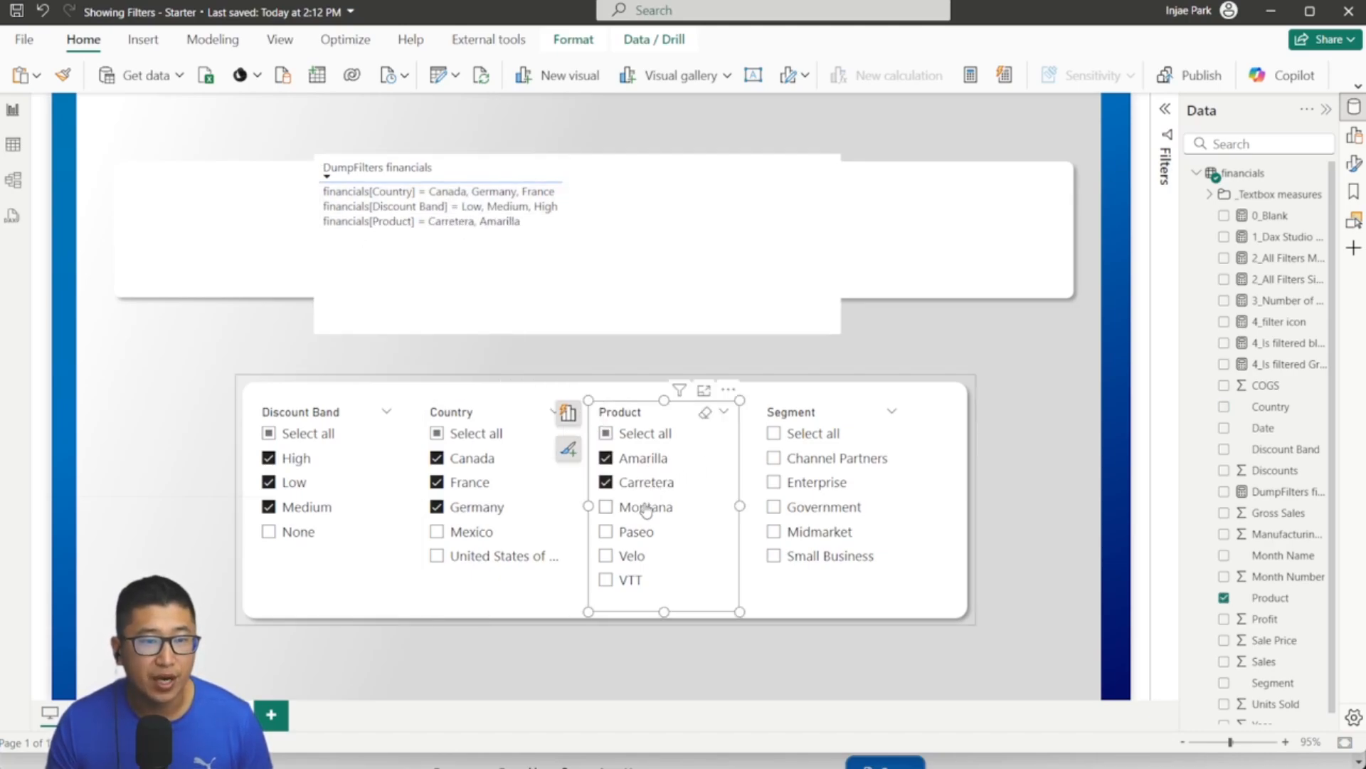
click(646, 506)
click(830, 461)
click(827, 484)
click(825, 507)
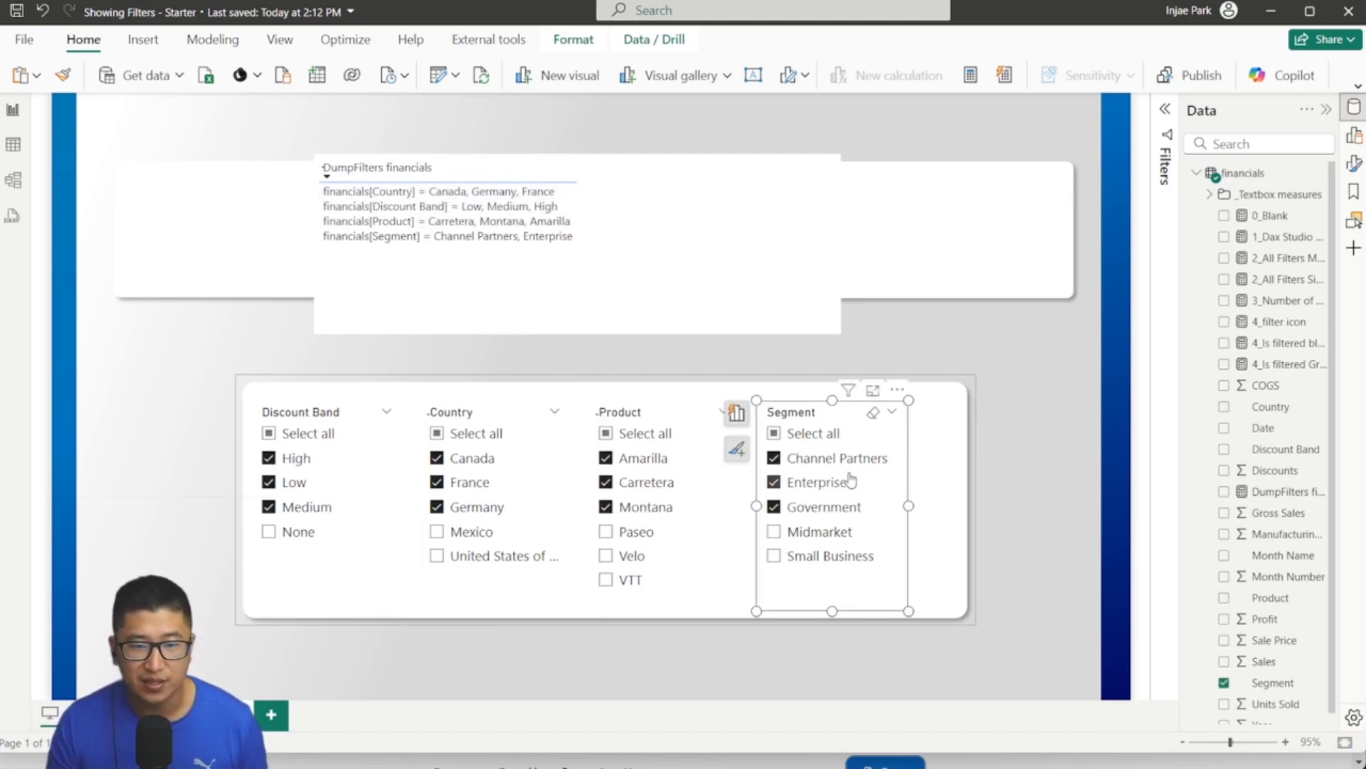
Step: Clear all selections in the Segment, Product, Country and Discount Band slicers
click(874, 412)
click(705, 412)
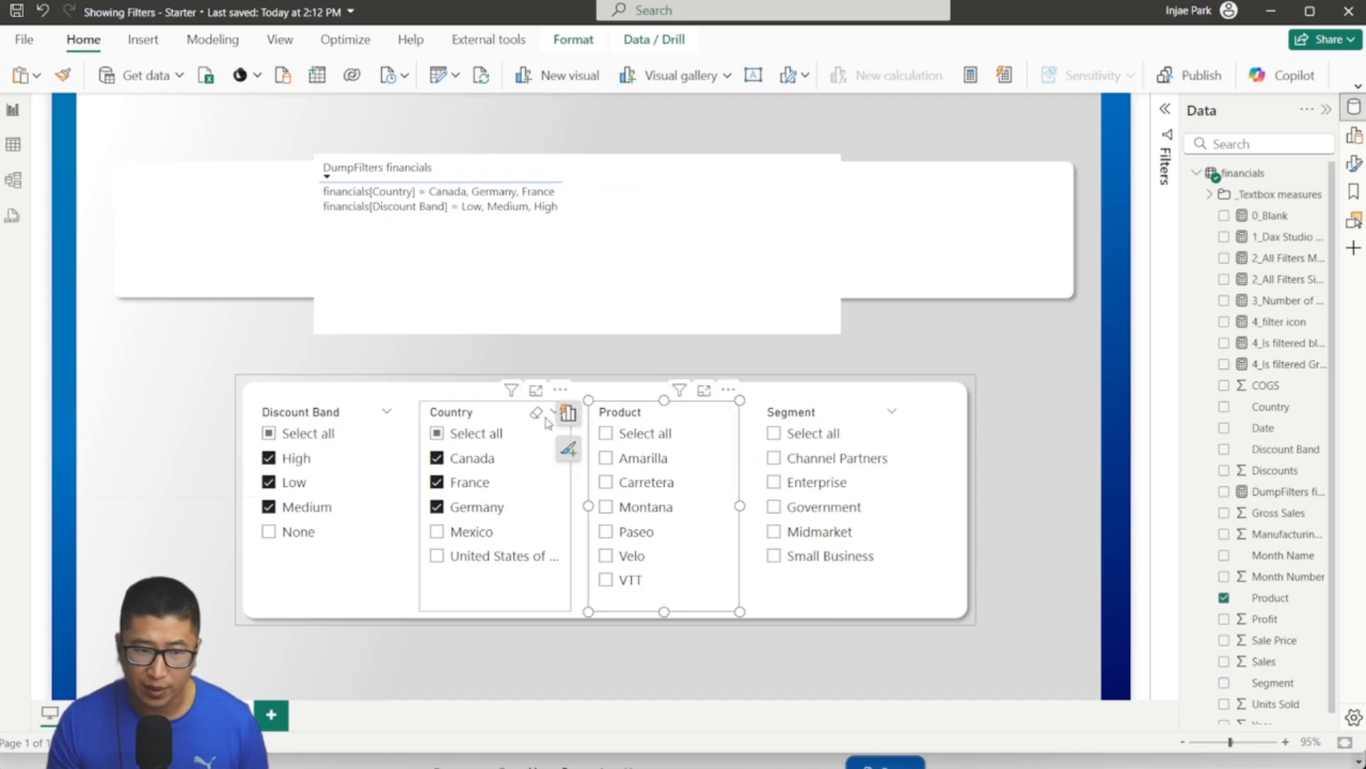
click(536, 413)
click(367, 413)
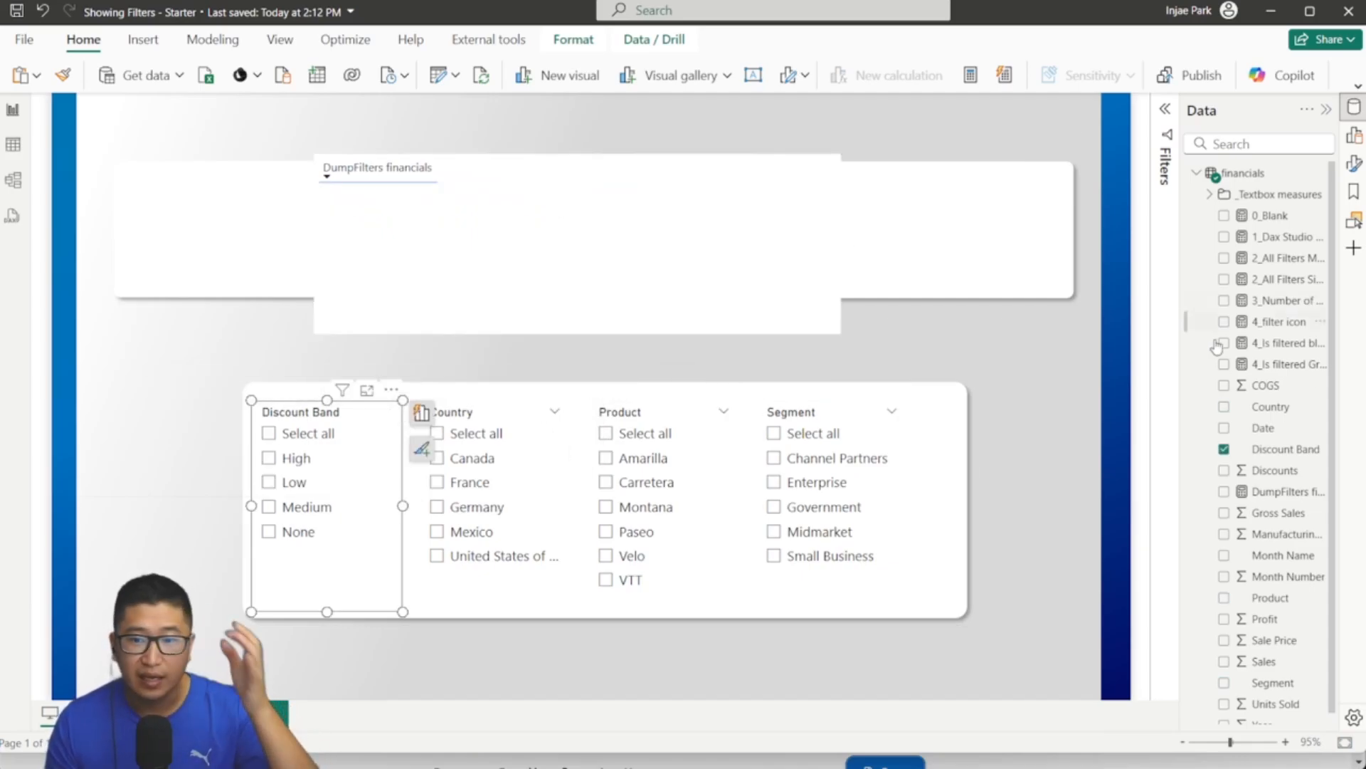
Step: Reopen the DumpFilters financials formula to check its MaxFilters limit and COGS block, and close it without changes
click(1277, 490)
drag(146, 332, 76, 165)
click(414, 242)
drag(239, 171, 491, 194)
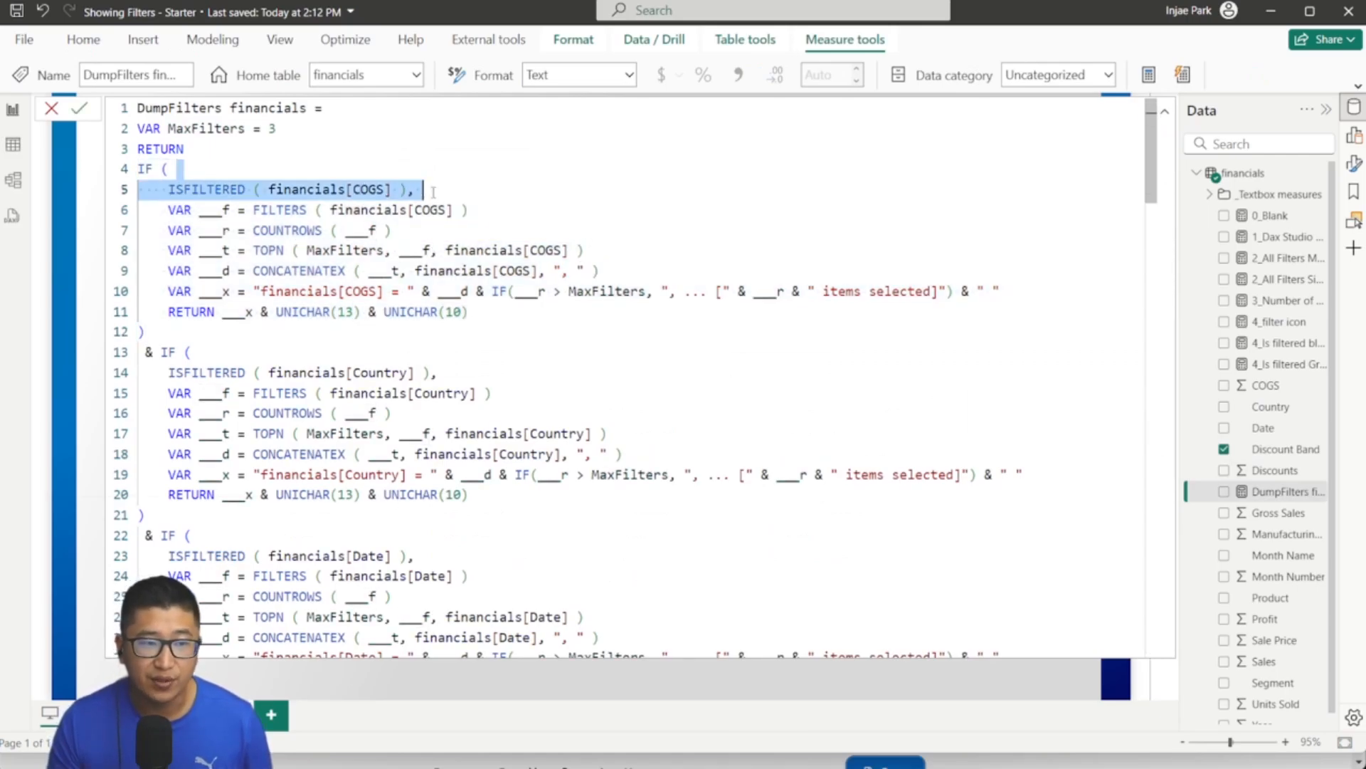
click(496, 194)
click(497, 206)
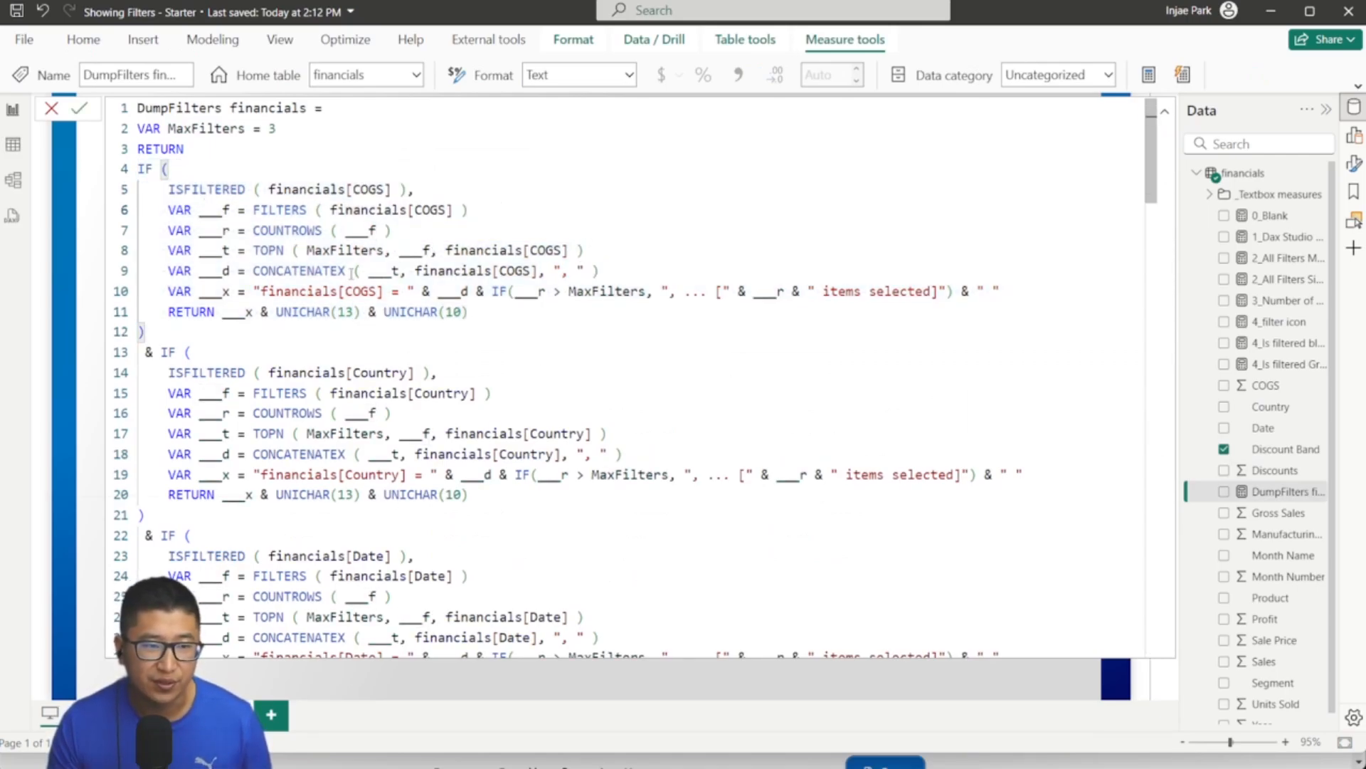
click(52, 111)
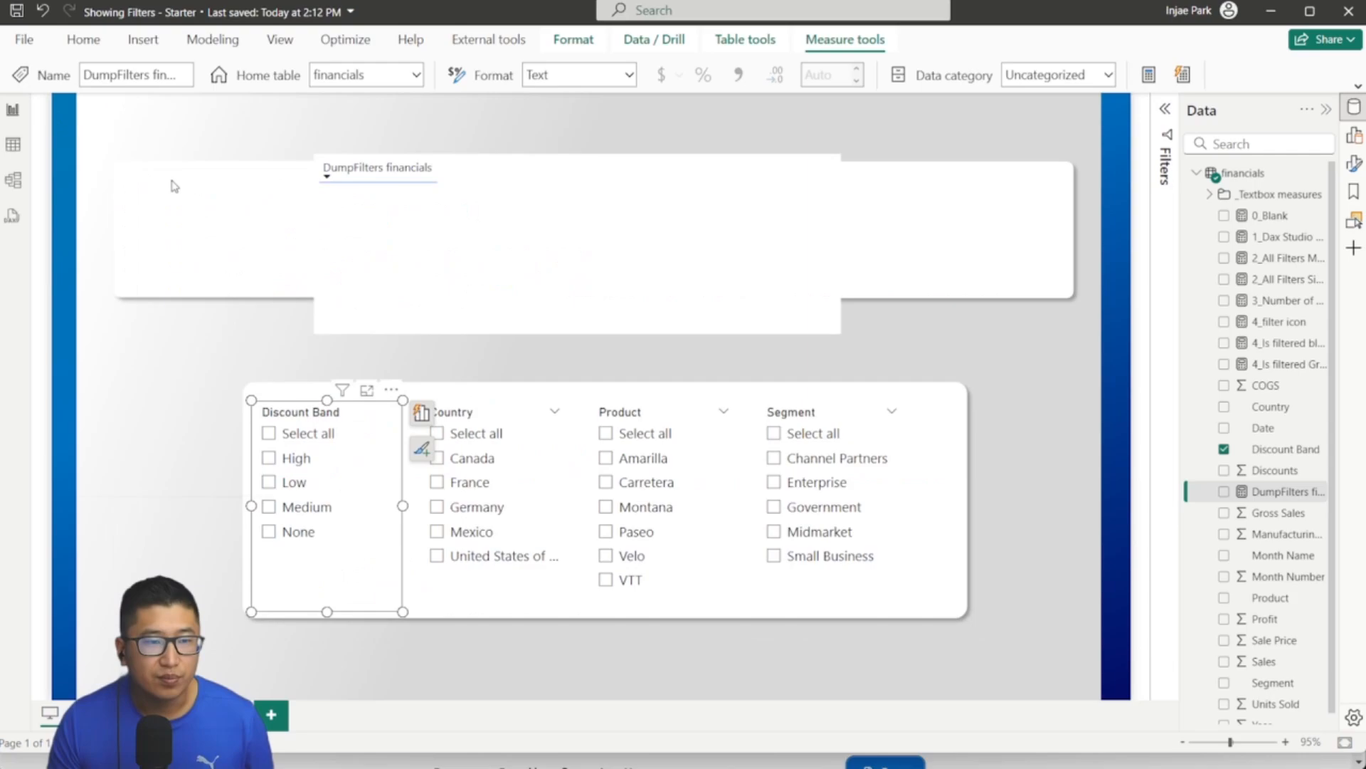
Step: Select High, Low, Medium and None in the Discount Band slicer to test the measure beyond its three-item limit
click(317, 461)
click(298, 482)
click(299, 507)
click(307, 530)
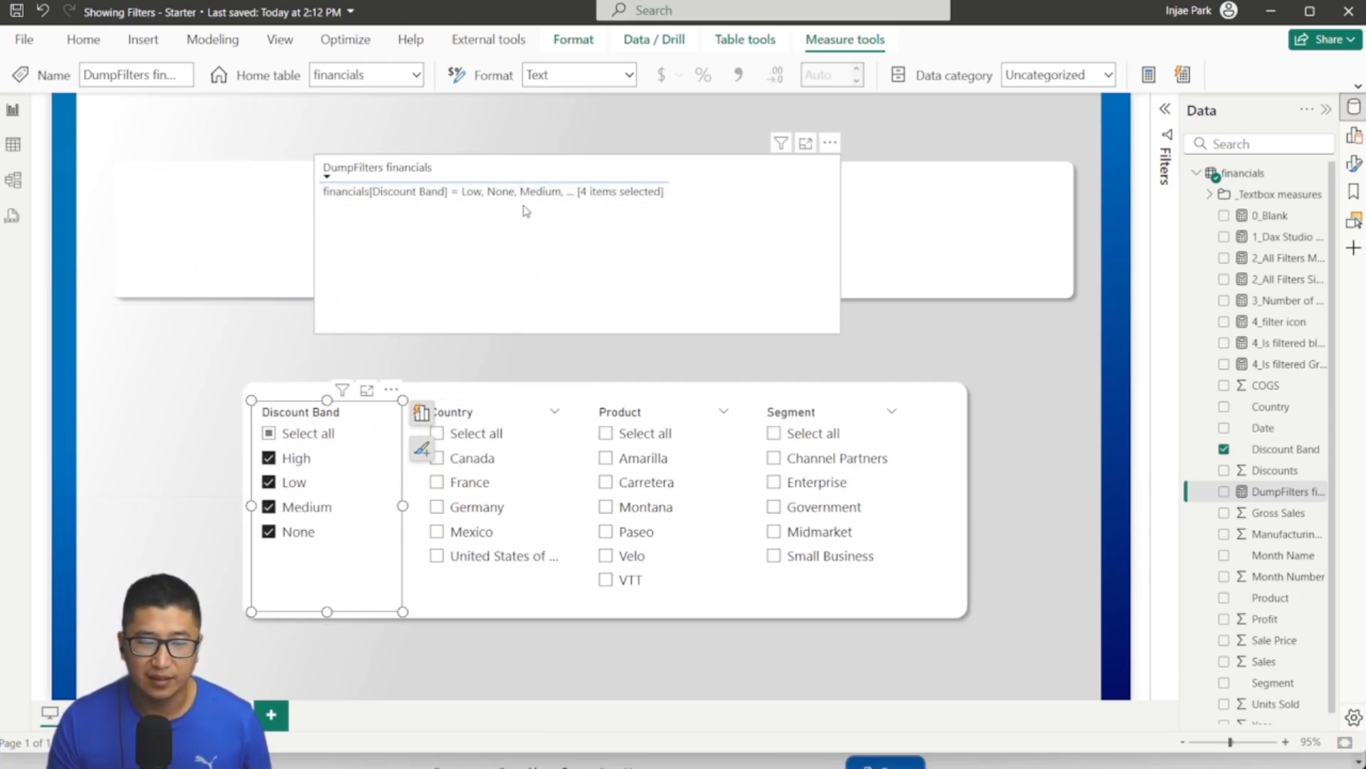
click(489, 200)
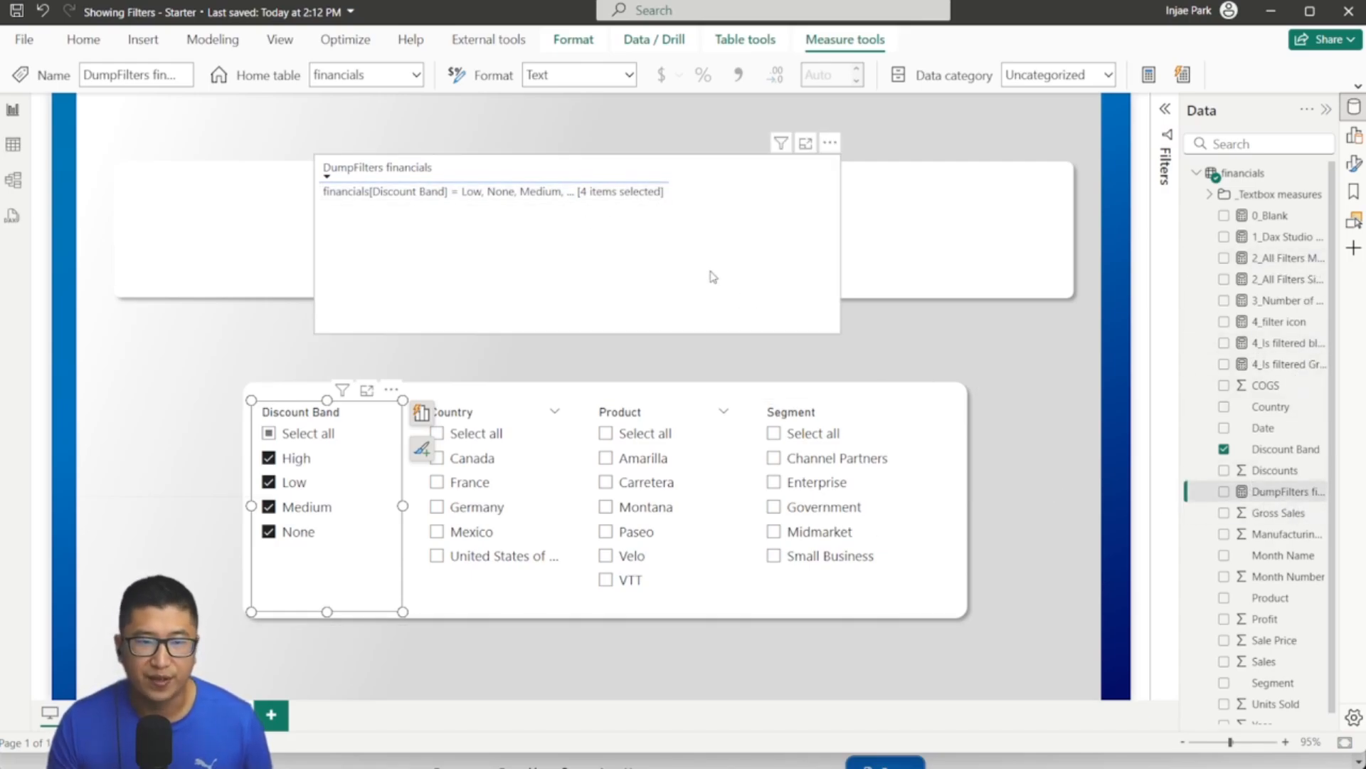
Step: Delete the DumpFilters financials table visual from the canvas and display the available external tools
click(735, 254)
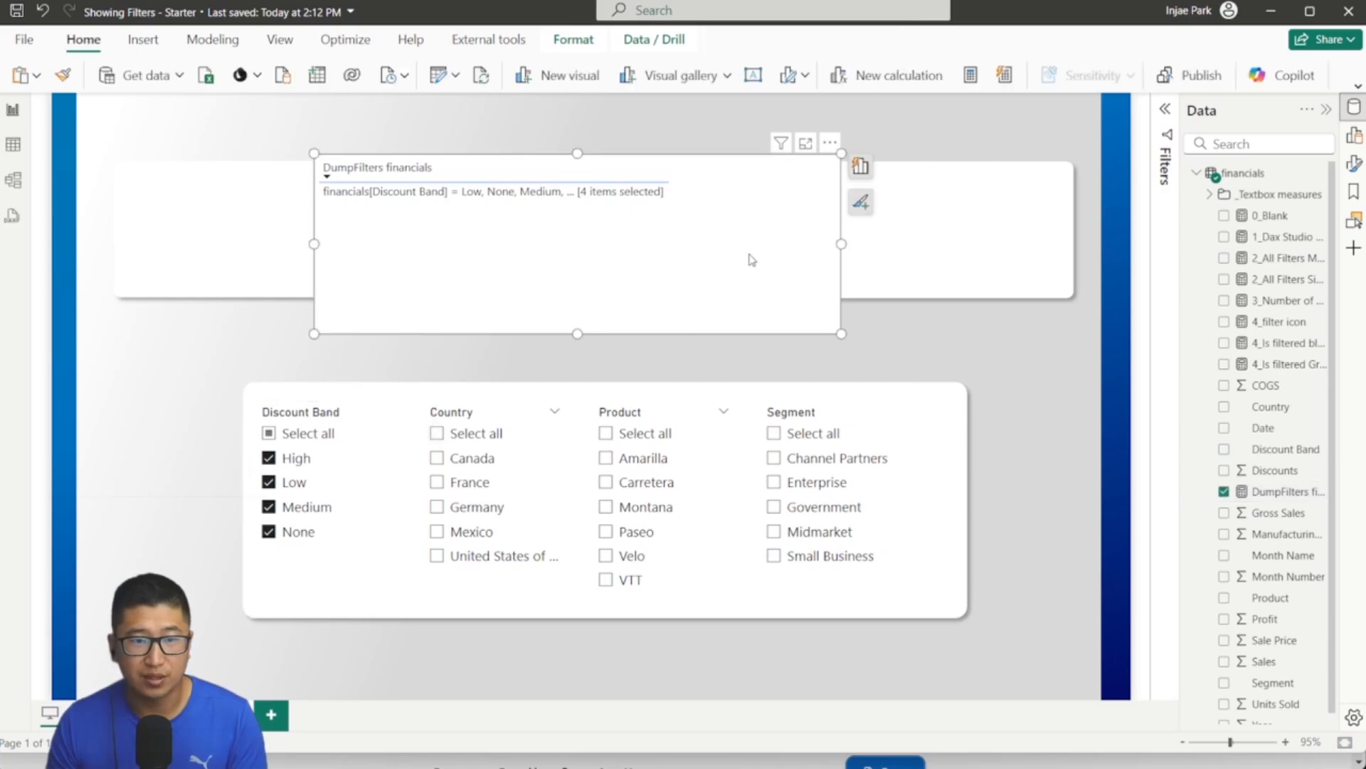
click(1063, 322)
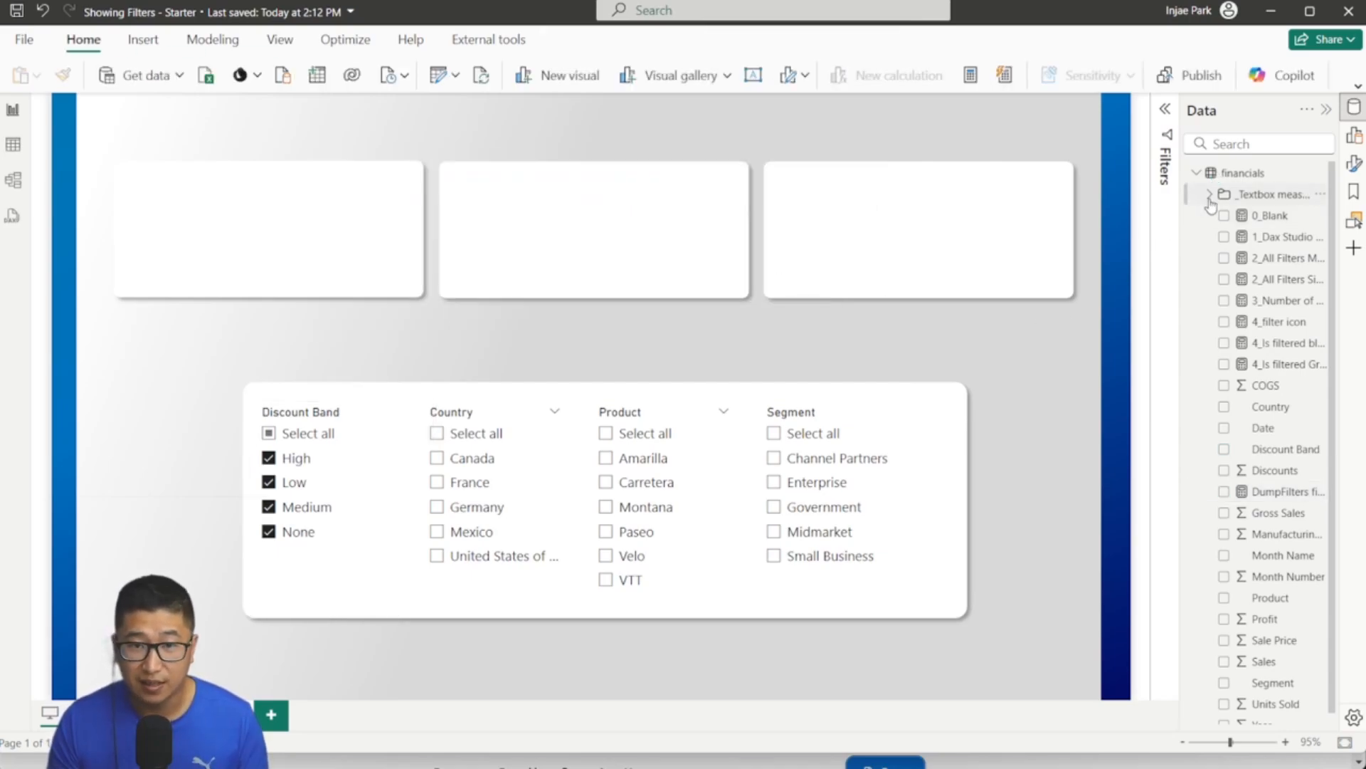
click(489, 41)
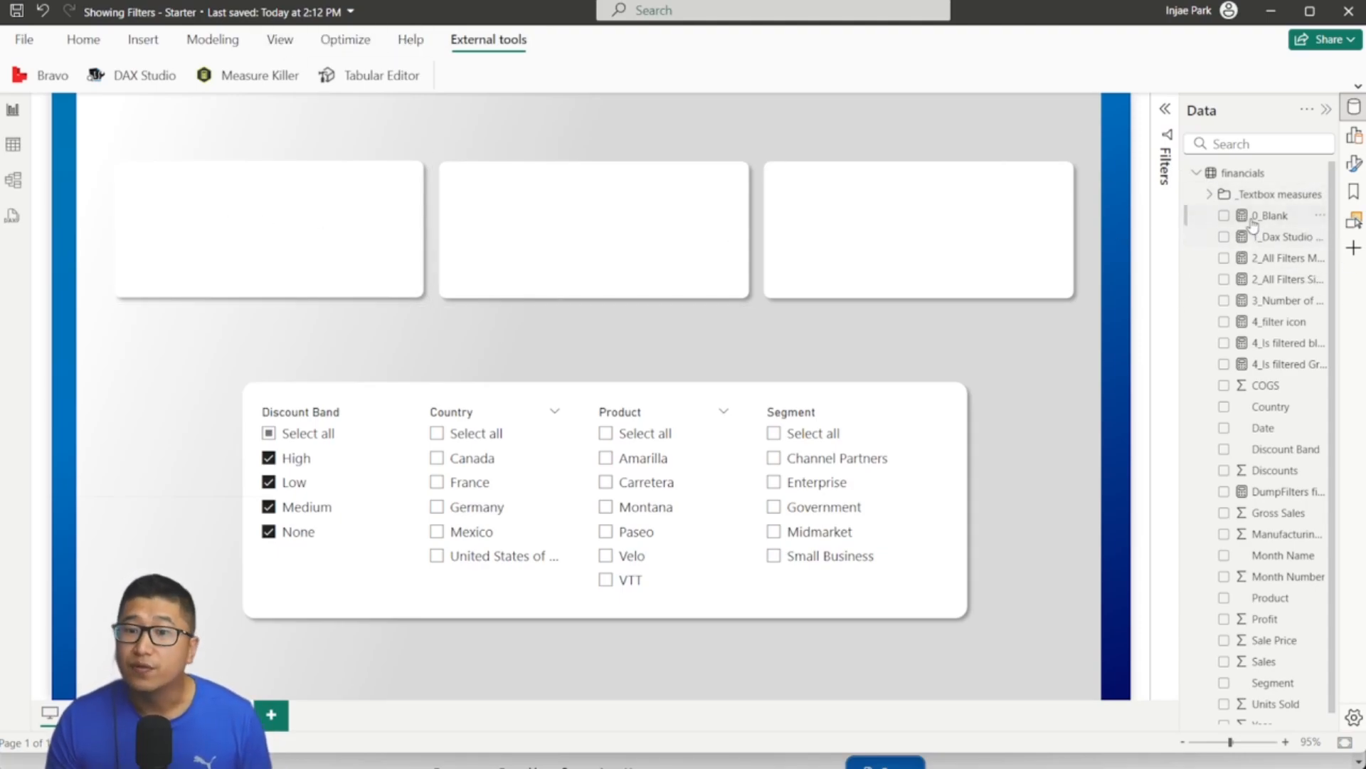
Step: Review the 1_Dax Studio Original measure's formula, checking its Country, Discount Band, Product and Segment blocks
click(1279, 239)
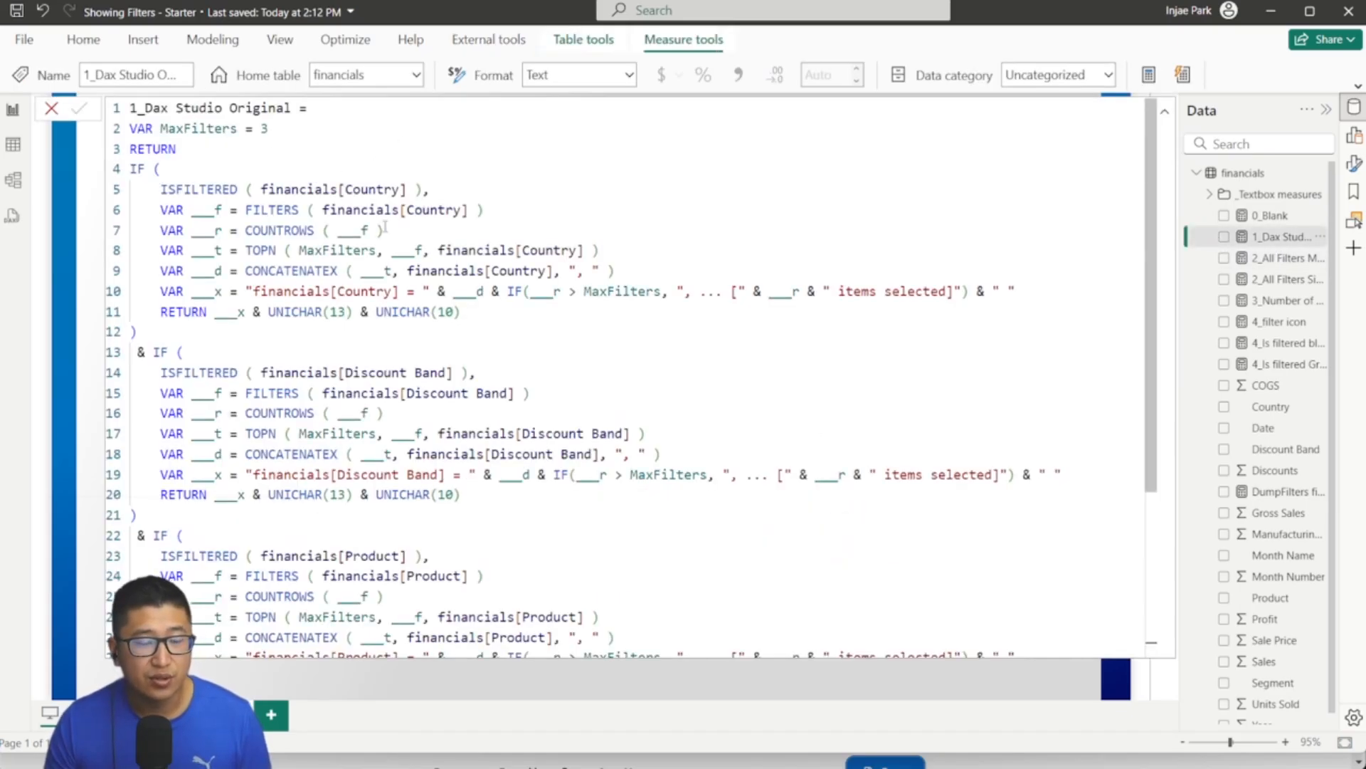
scroll(384, 227, down, 4)
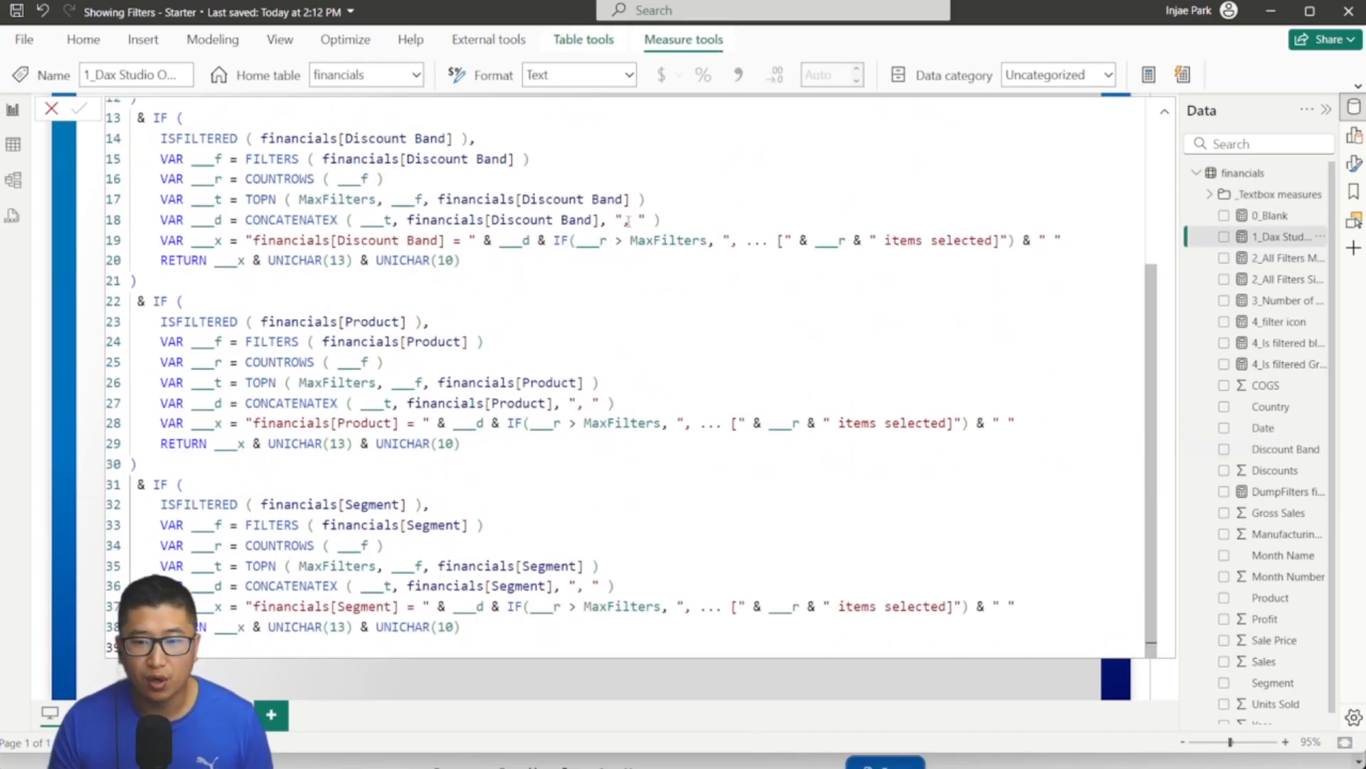
scroll(627, 221, up, 4)
scroll(549, 257, down, 3)
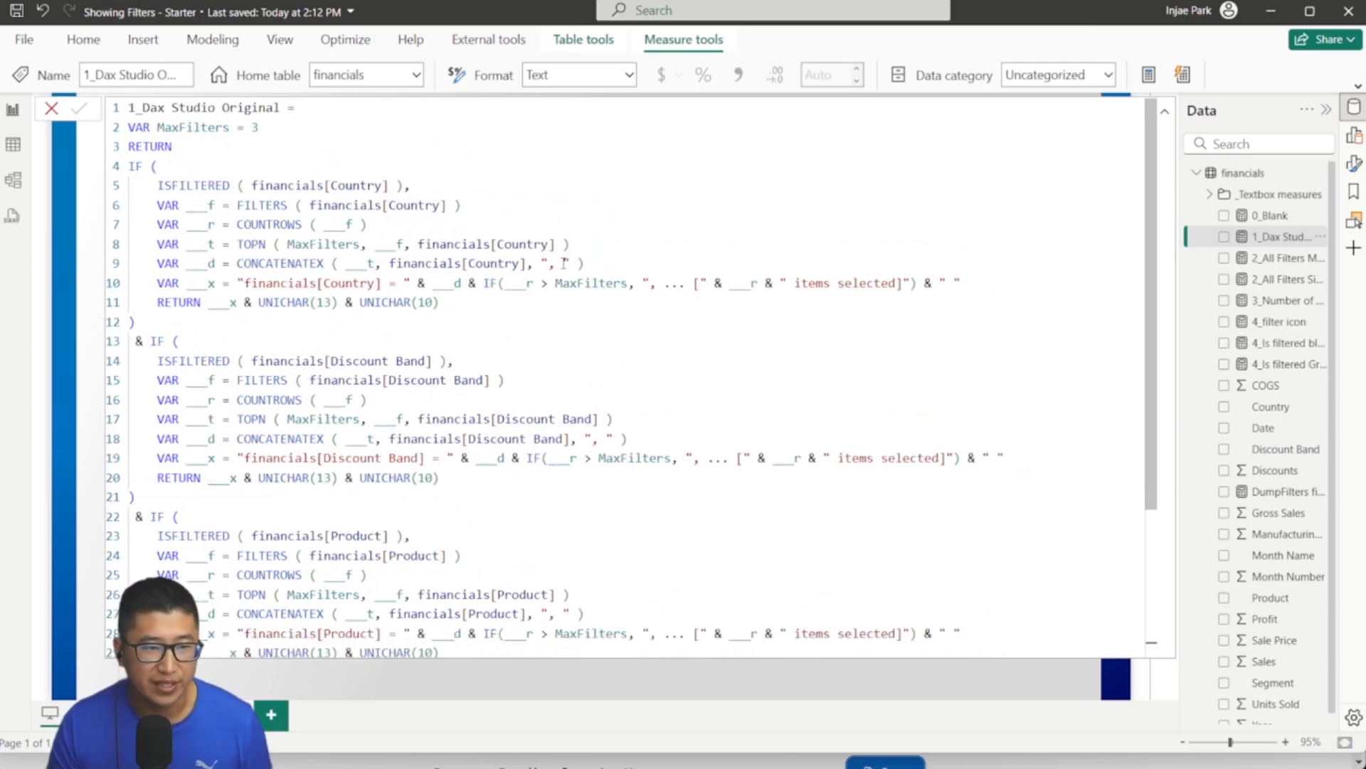
click(333, 179)
scroll(414, 314, down, 2)
click(421, 248)
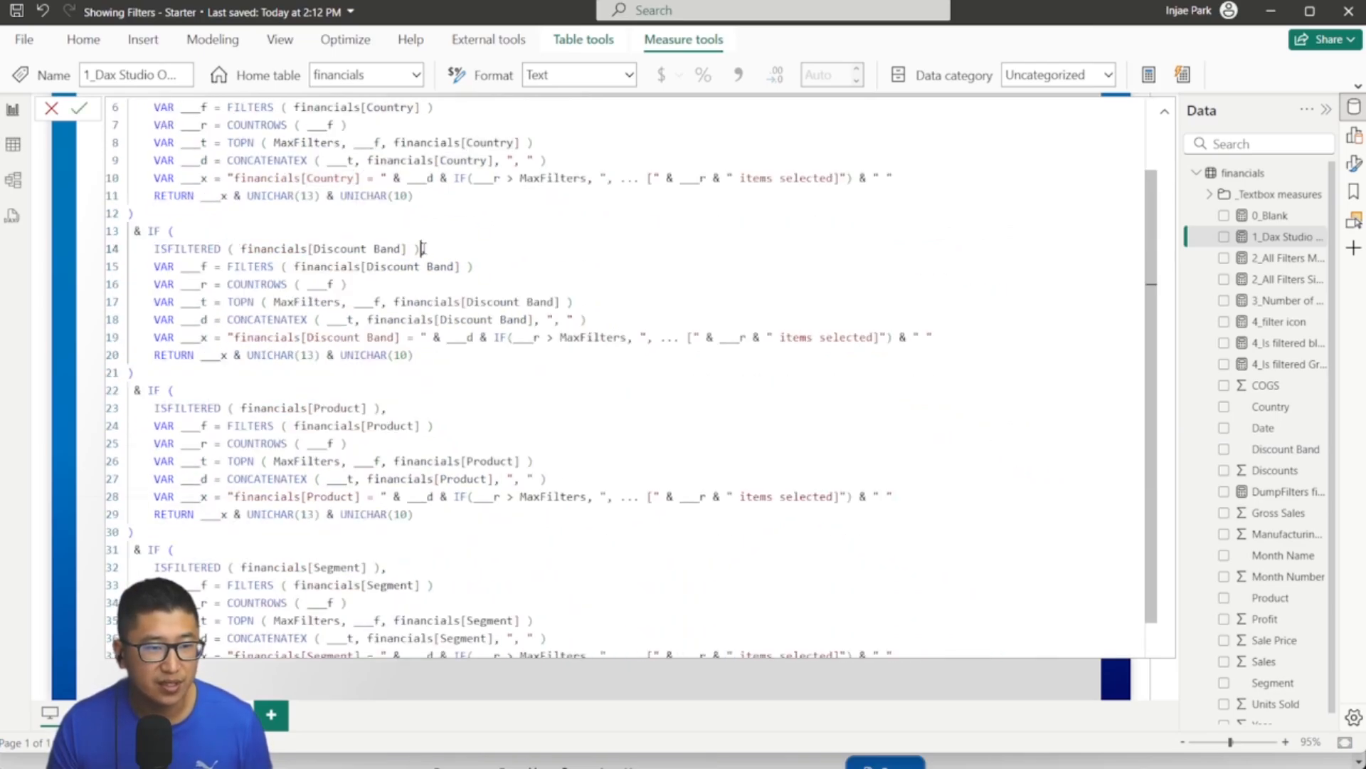
click(457, 407)
scroll(458, 409, down, 1)
click(436, 521)
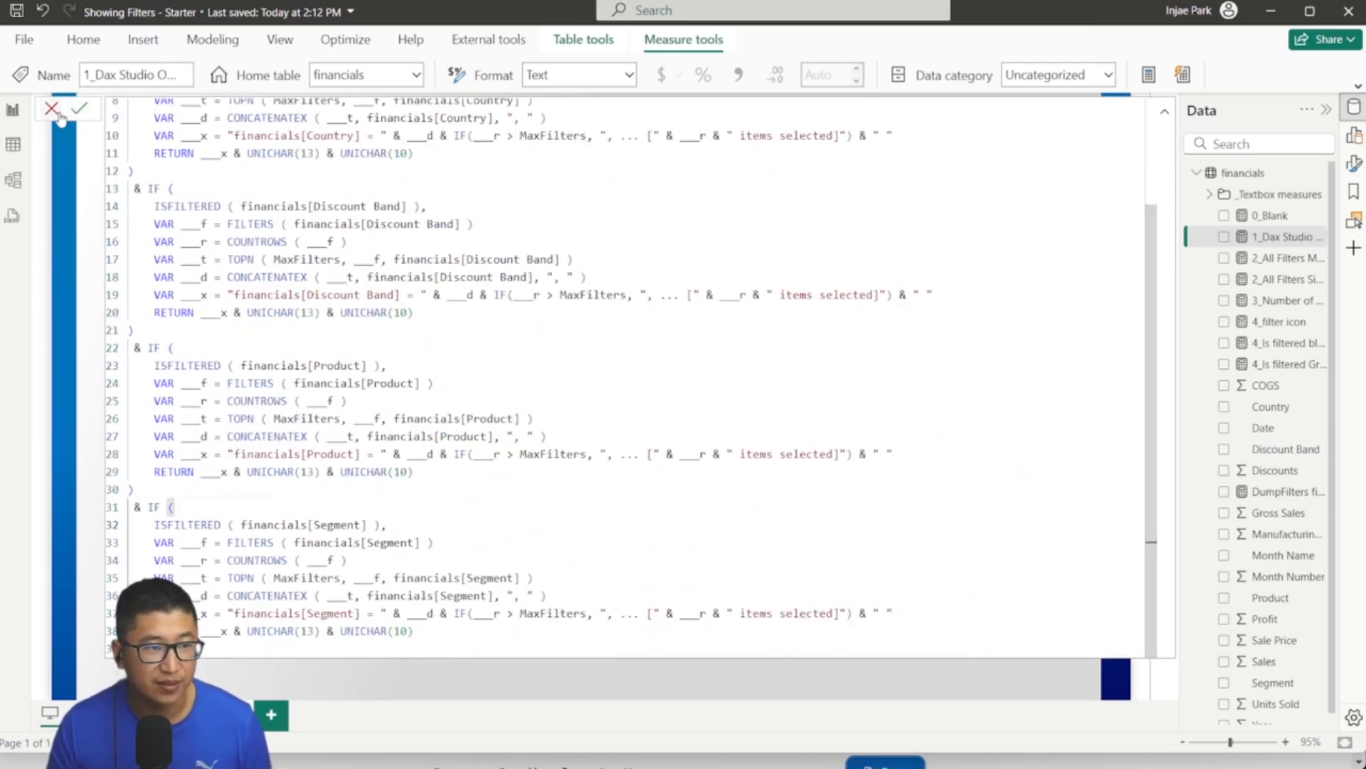
Step: Review the DumpFilters financials formula's blocks from COGS through Discounts for comparison, and close it without changes
click(1281, 491)
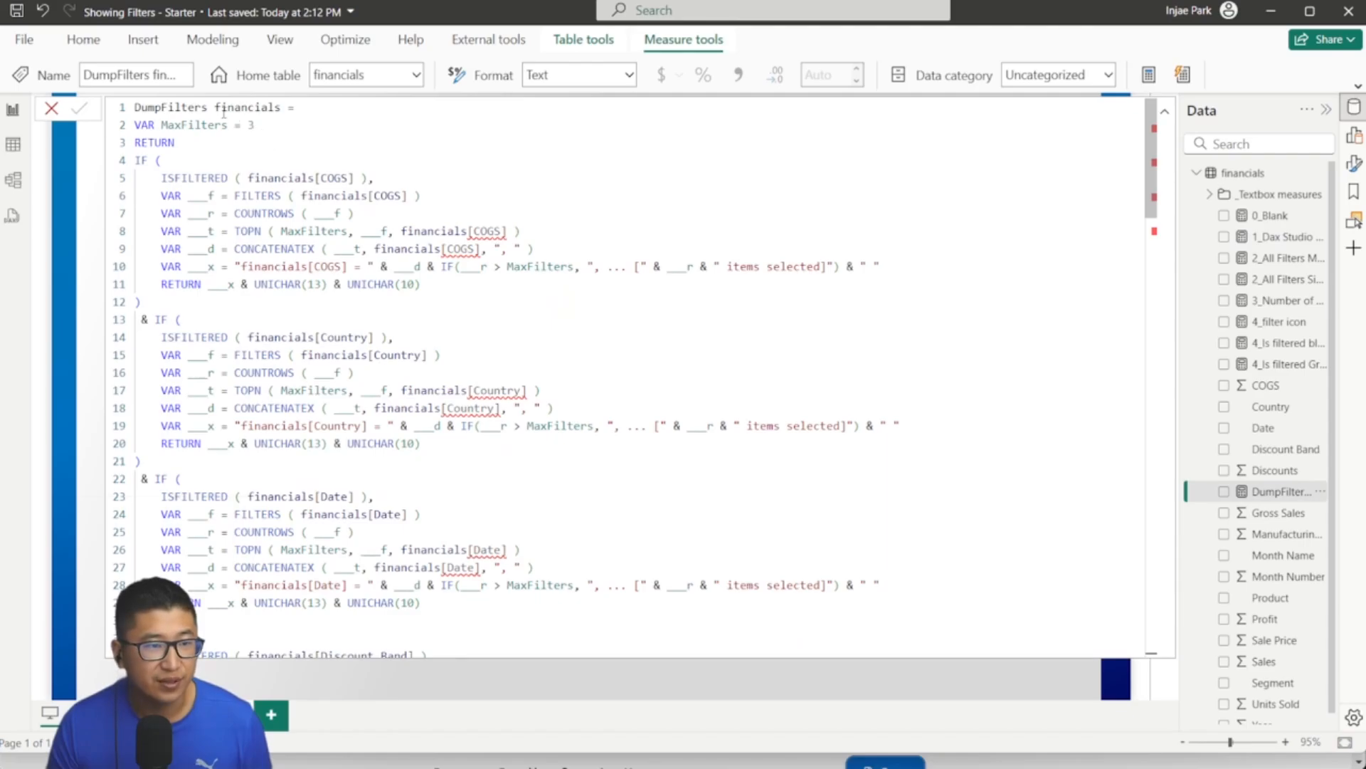
scroll(327, 200, down, 2)
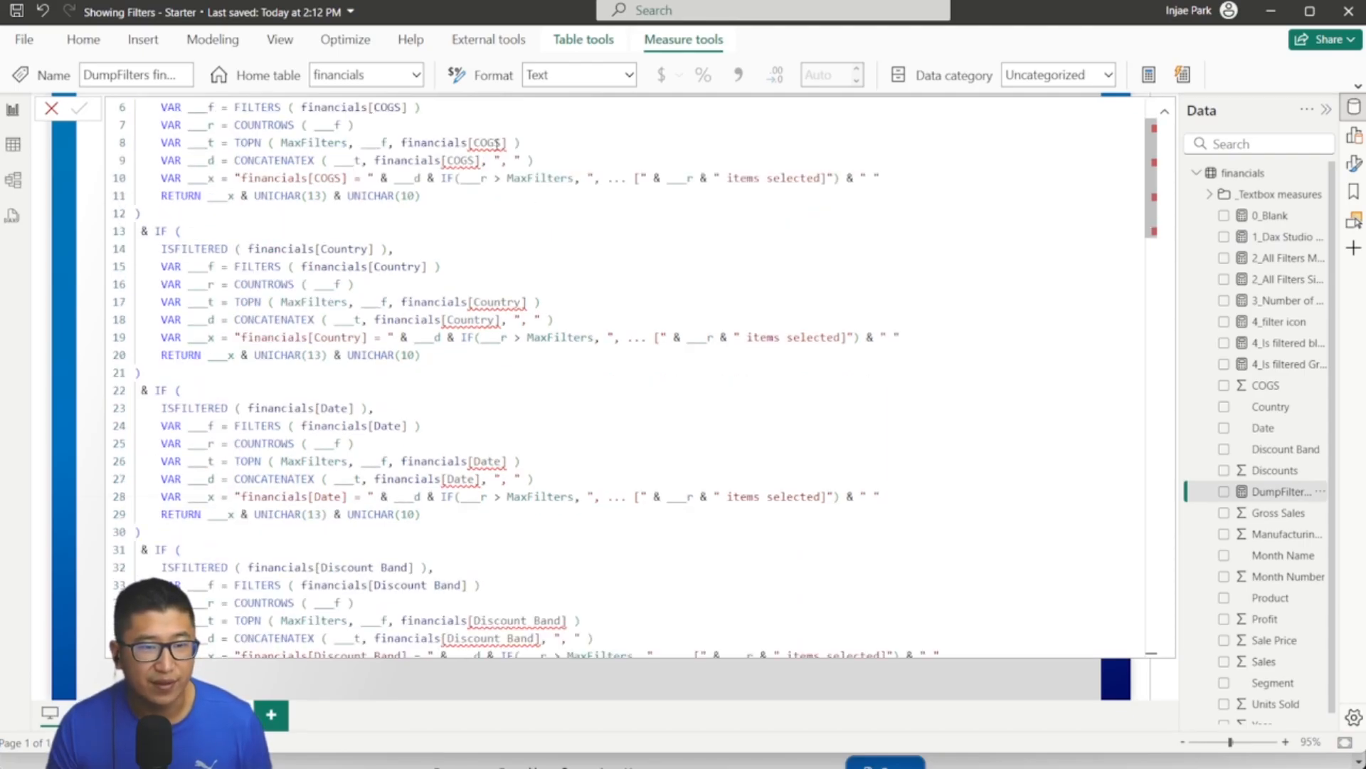
click(496, 142)
scroll(498, 327, down, 3)
click(496, 318)
scroll(515, 350, down, 3)
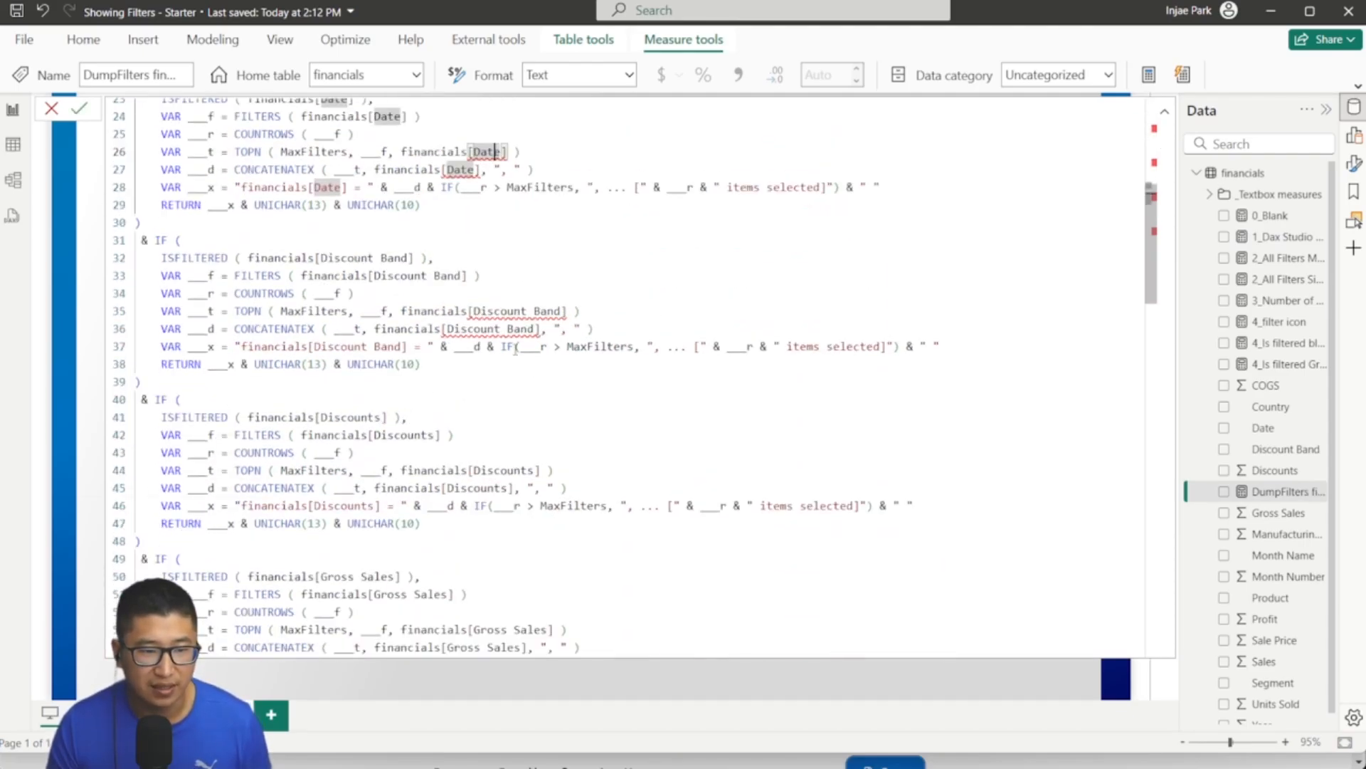
scroll(515, 349, down, 3)
click(508, 311)
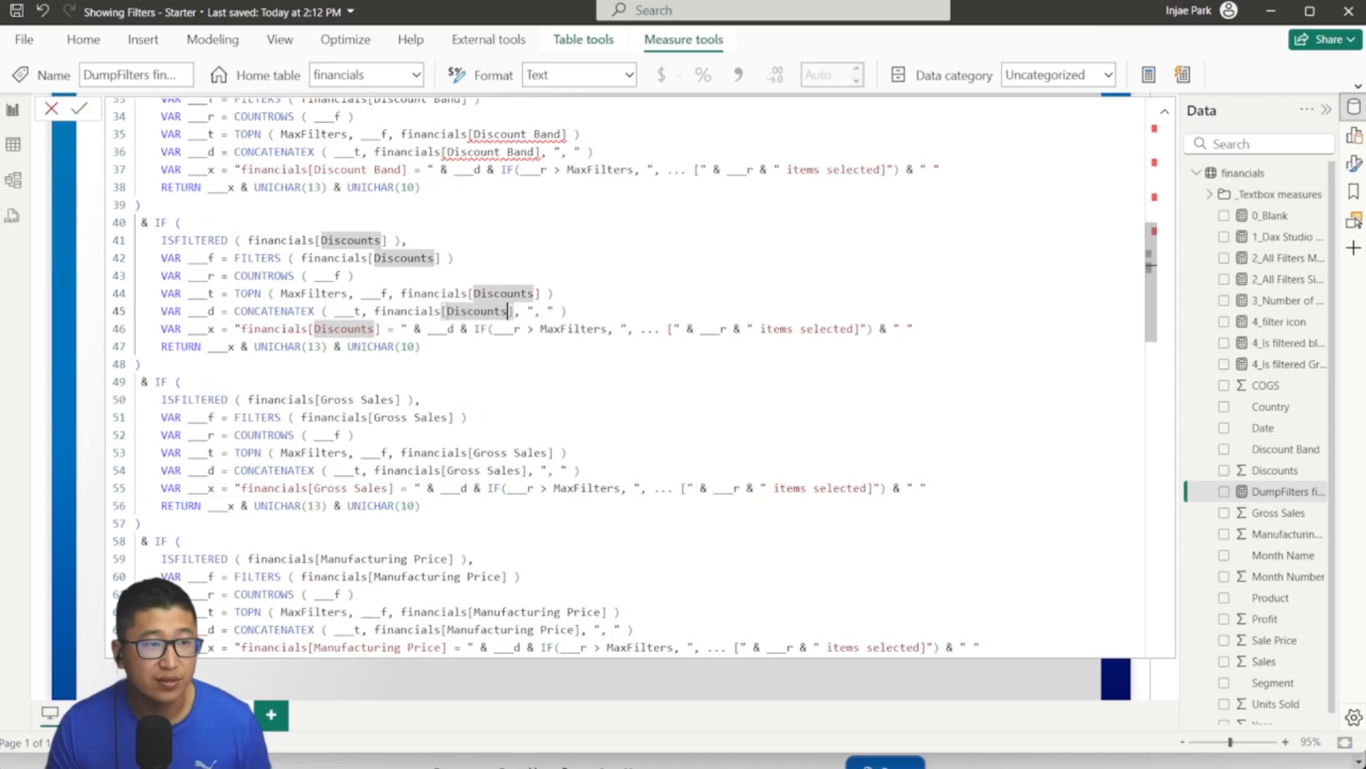
click(52, 108)
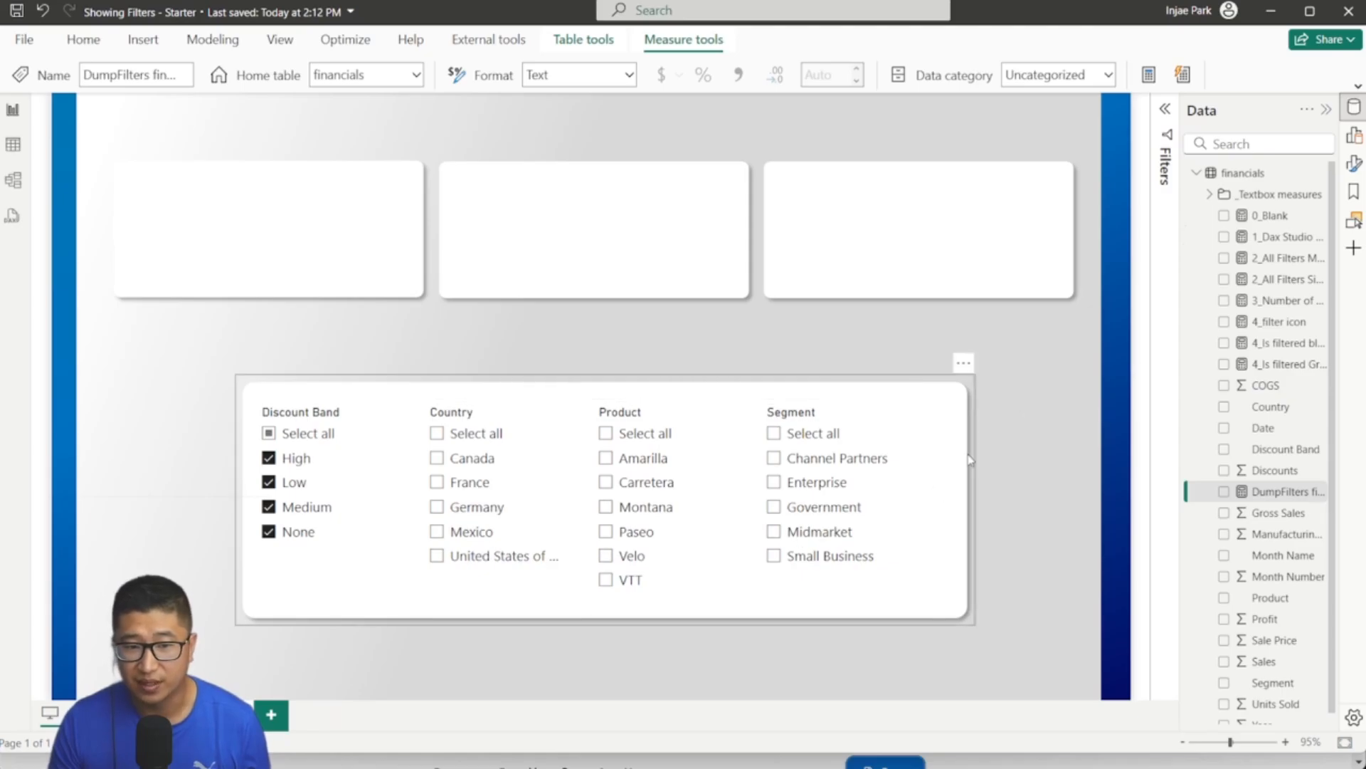
Step: Recheck the shortened list of column blocks in the 1_Dax Studio Original formula, and close it without changes
click(1281, 242)
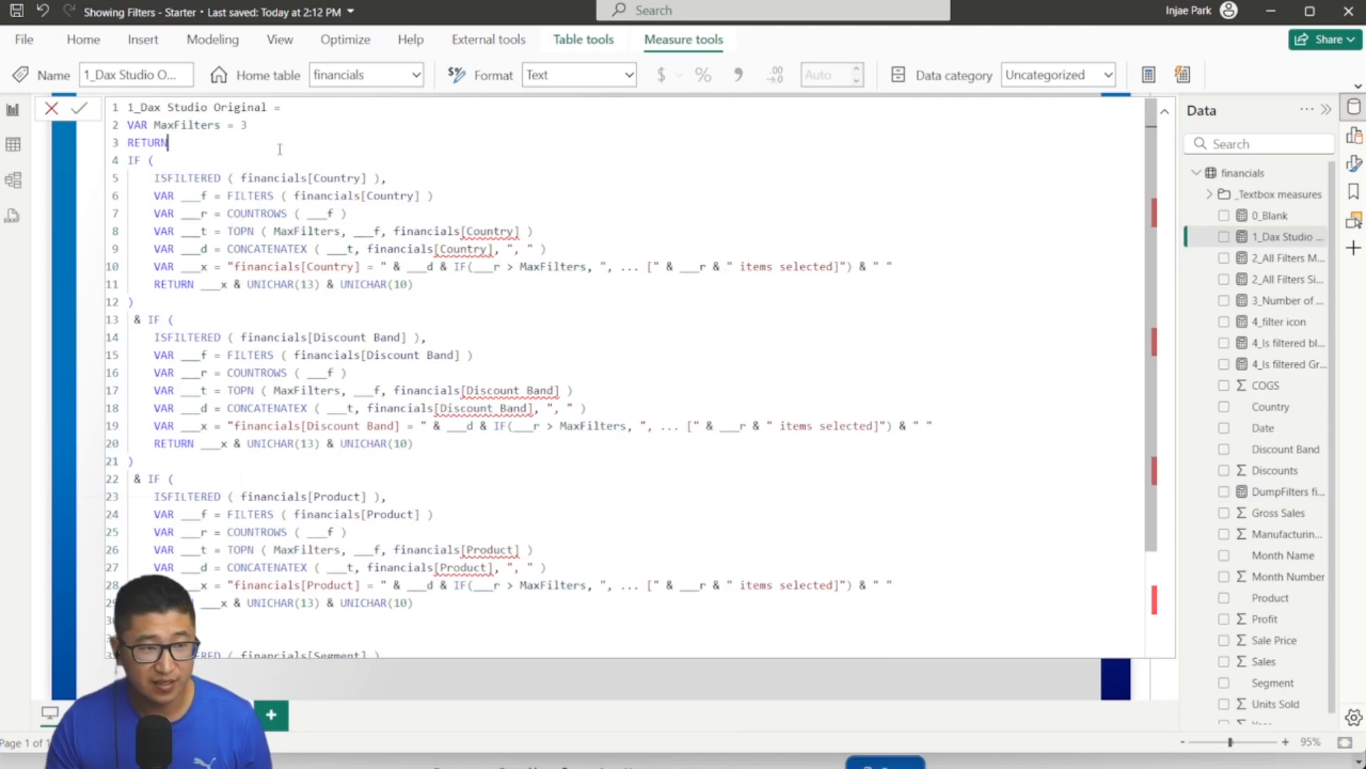
scroll(326, 186, down, 2)
scroll(326, 186, down, 1)
scroll(555, 591, up, 3)
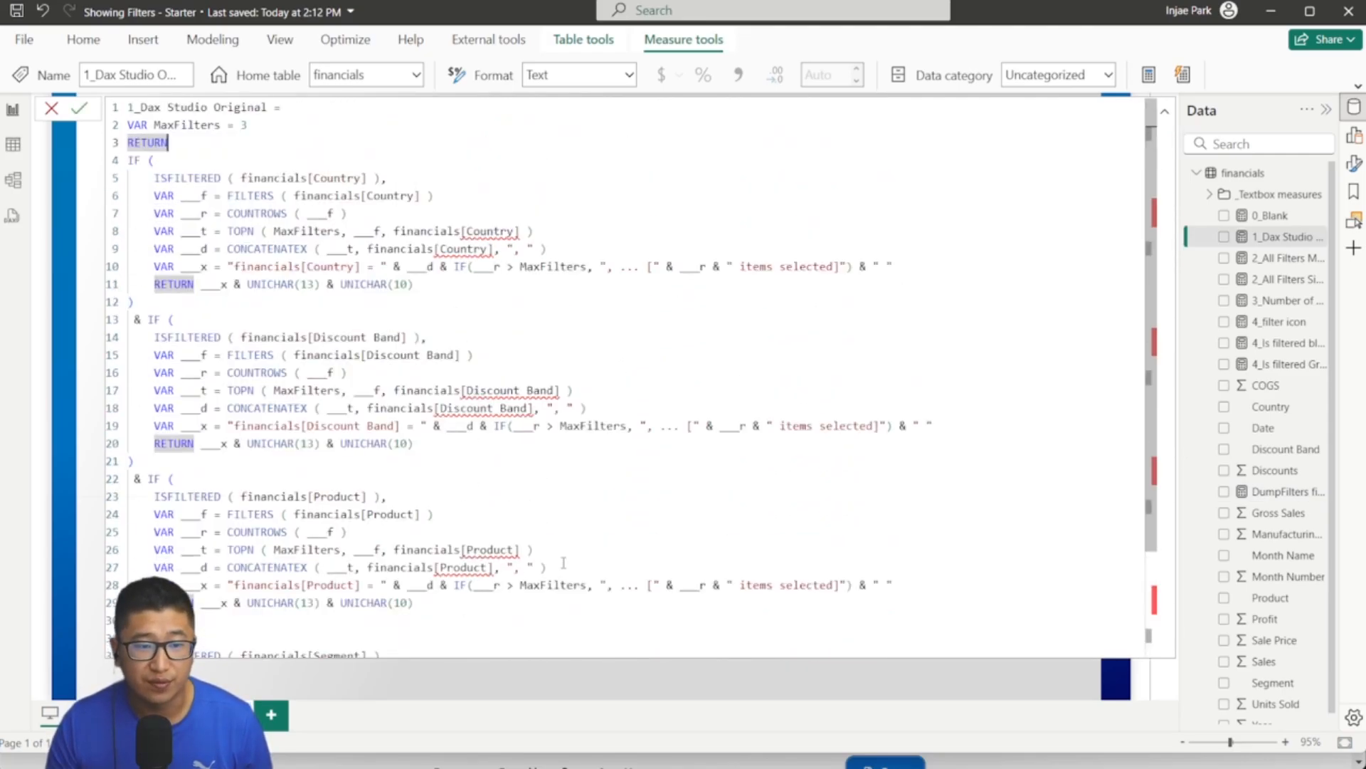
click(52, 108)
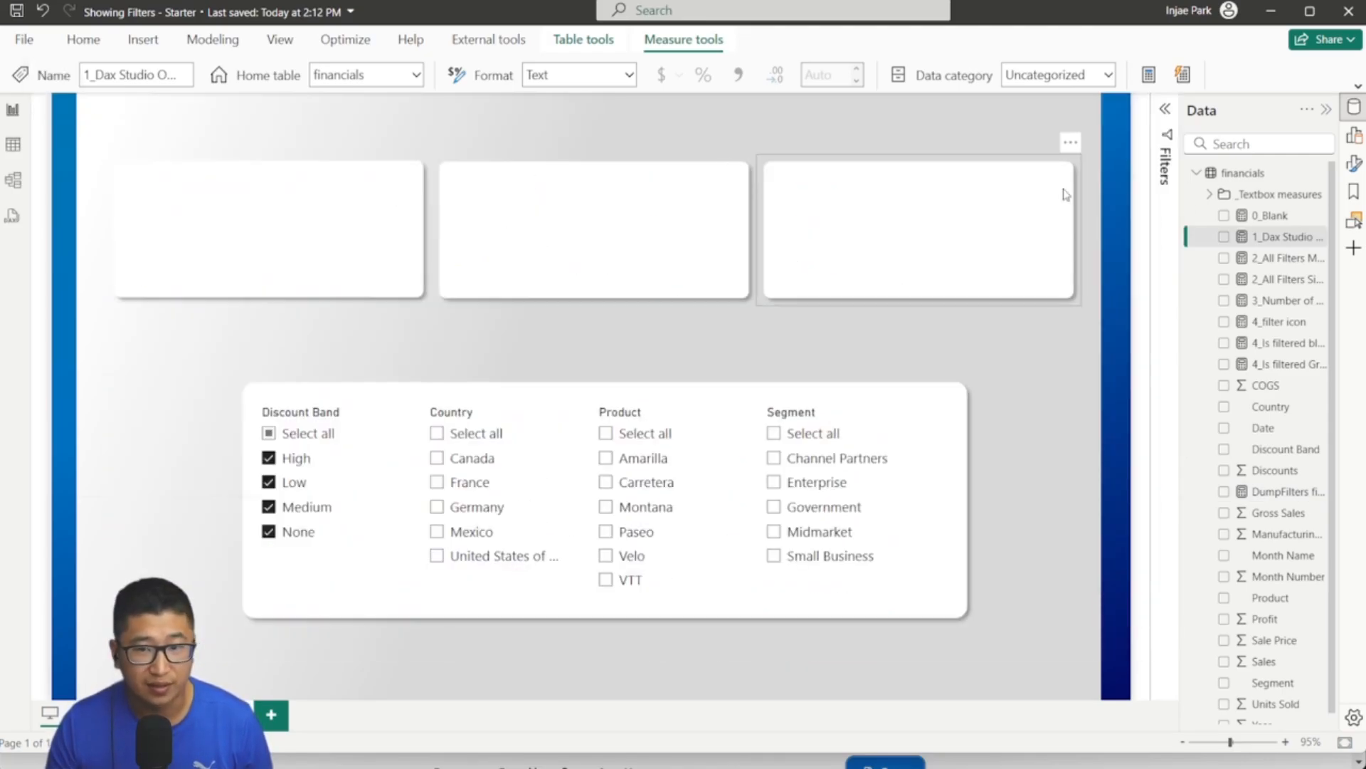
Step: Try out the 1_Dax Studio Original measure as a table visual over the first blank card, and remove it from the canvas
drag(1269, 245, 246, 305)
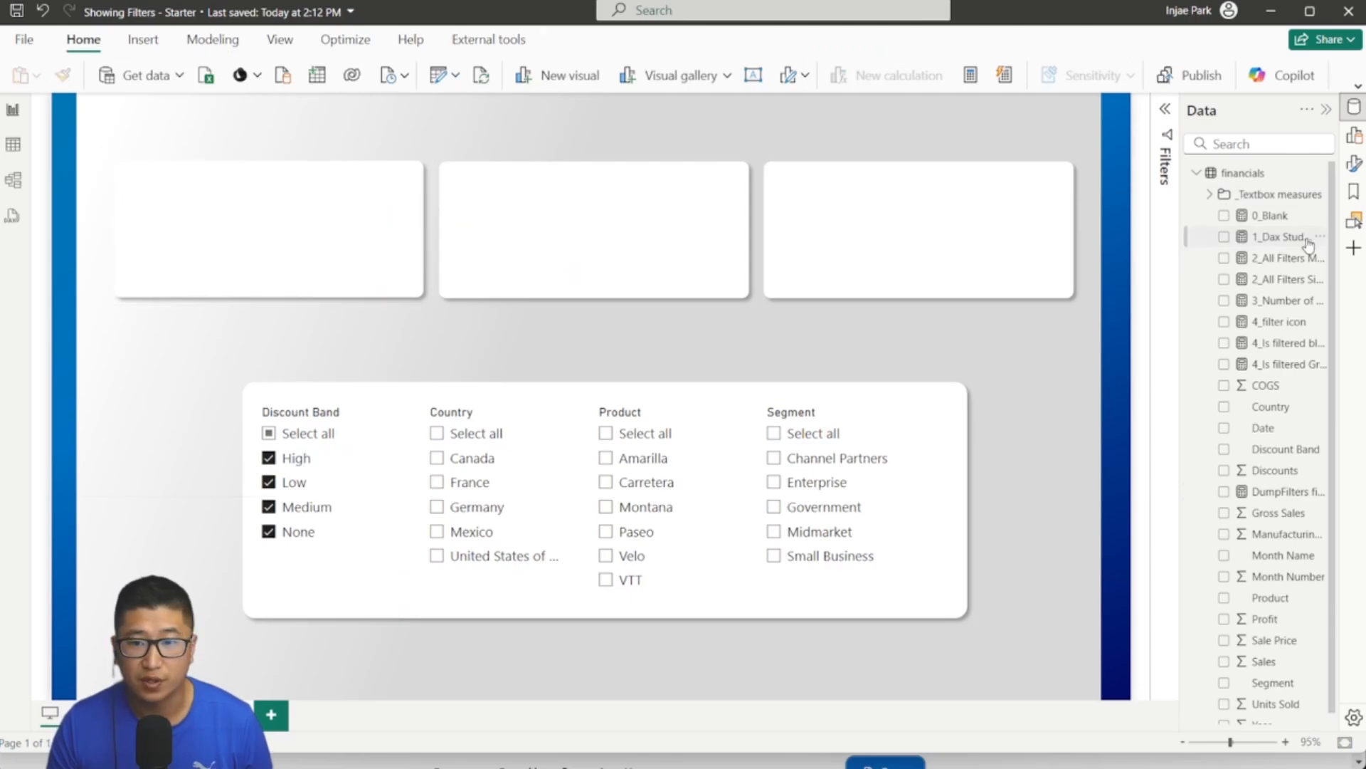
click(1283, 241)
drag(271, 366, 271, 202)
click(515, 247)
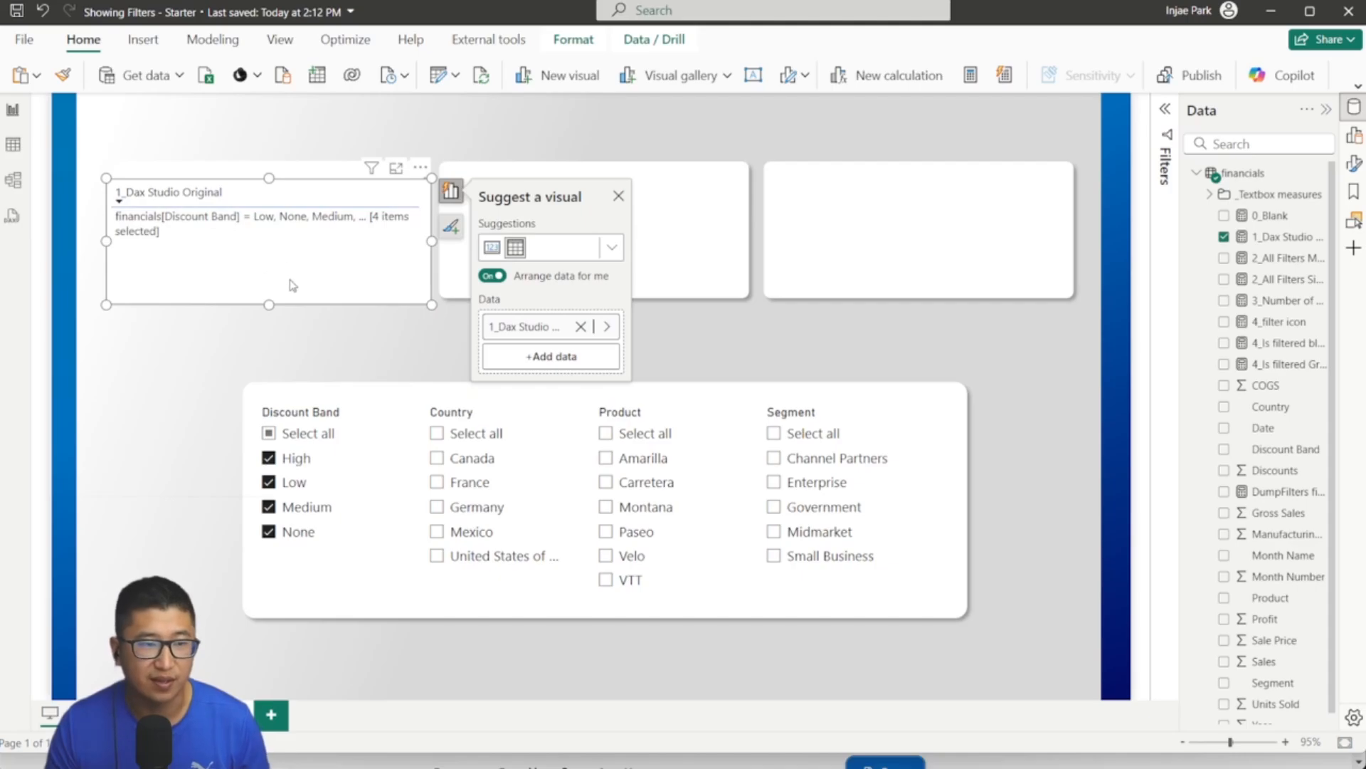
click(437, 322)
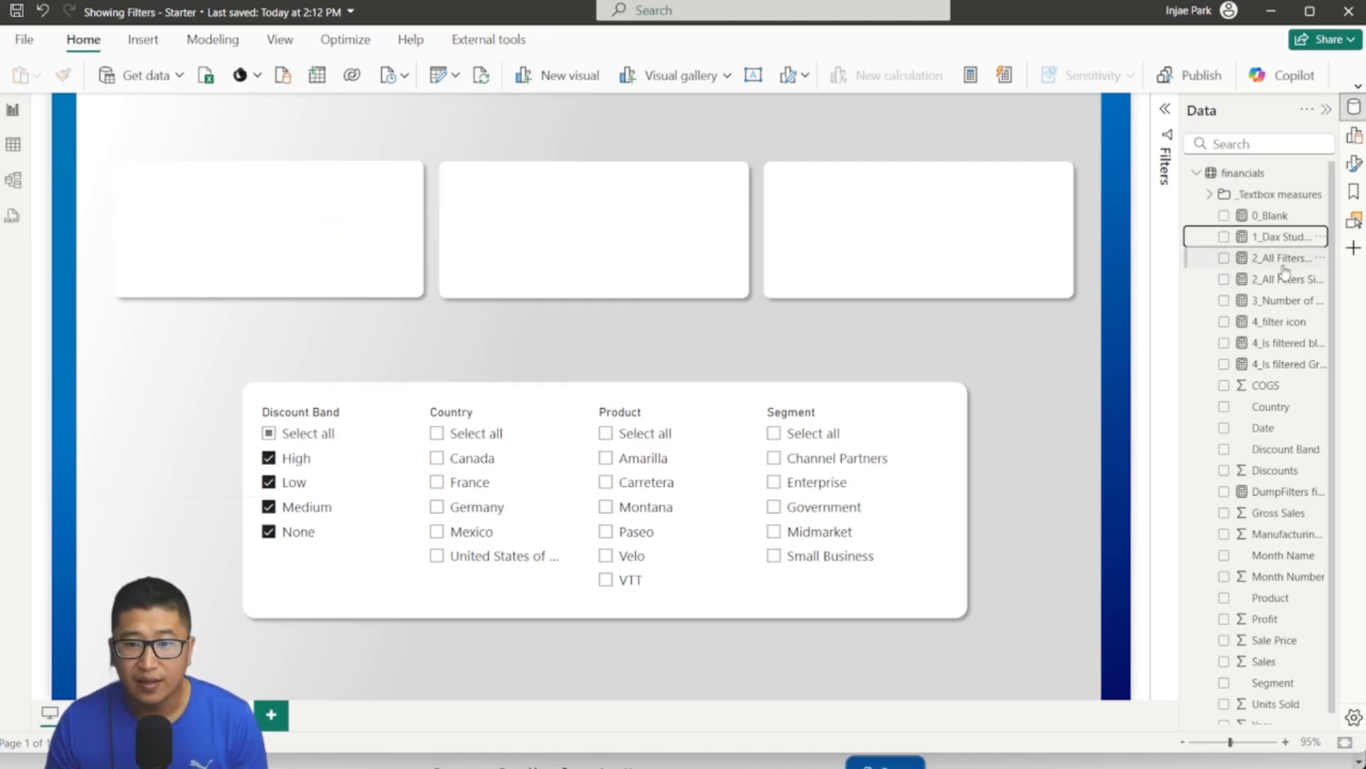
Step: Compare the 2_All Filters Multiline formula with 1_Dax Studio Original, examining the COUNTROWS, TOPN and CONCATENATEX lines of the Country block
click(1278, 257)
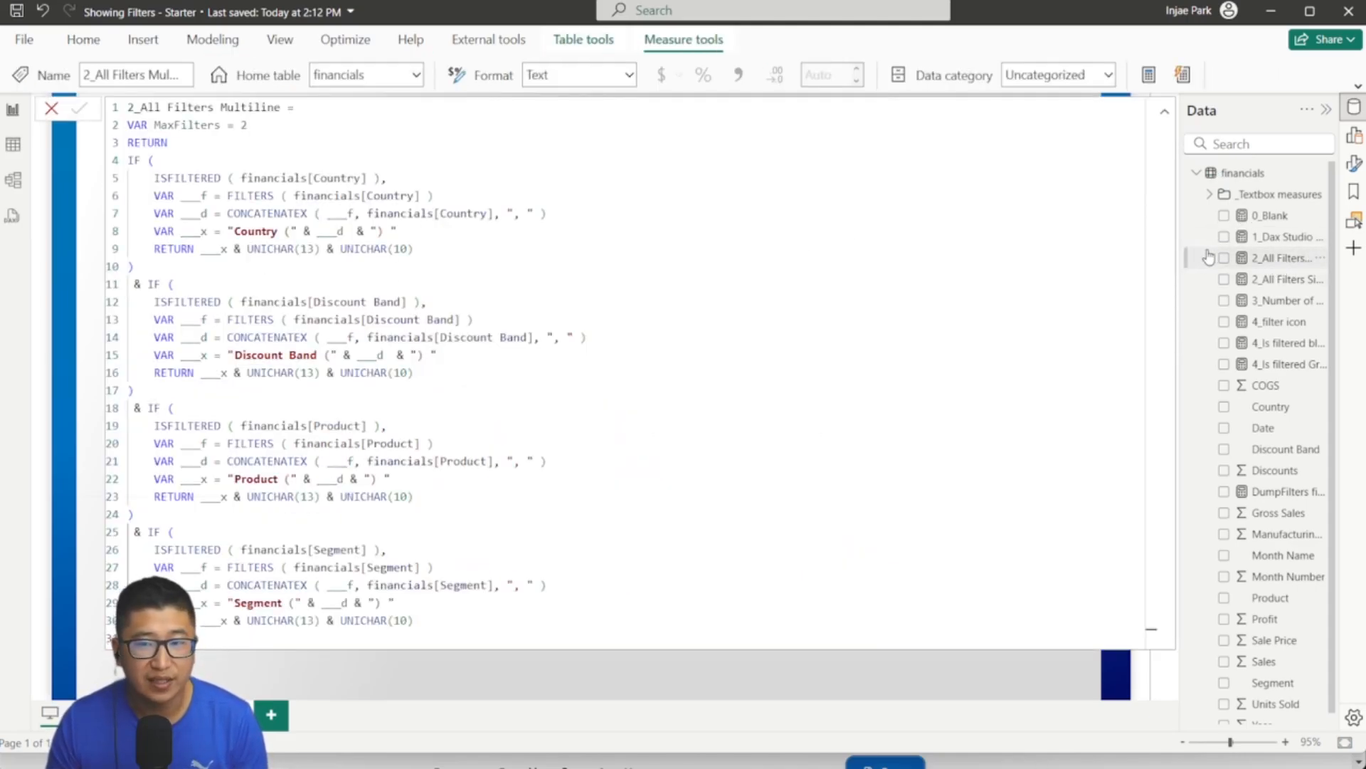
click(256, 160)
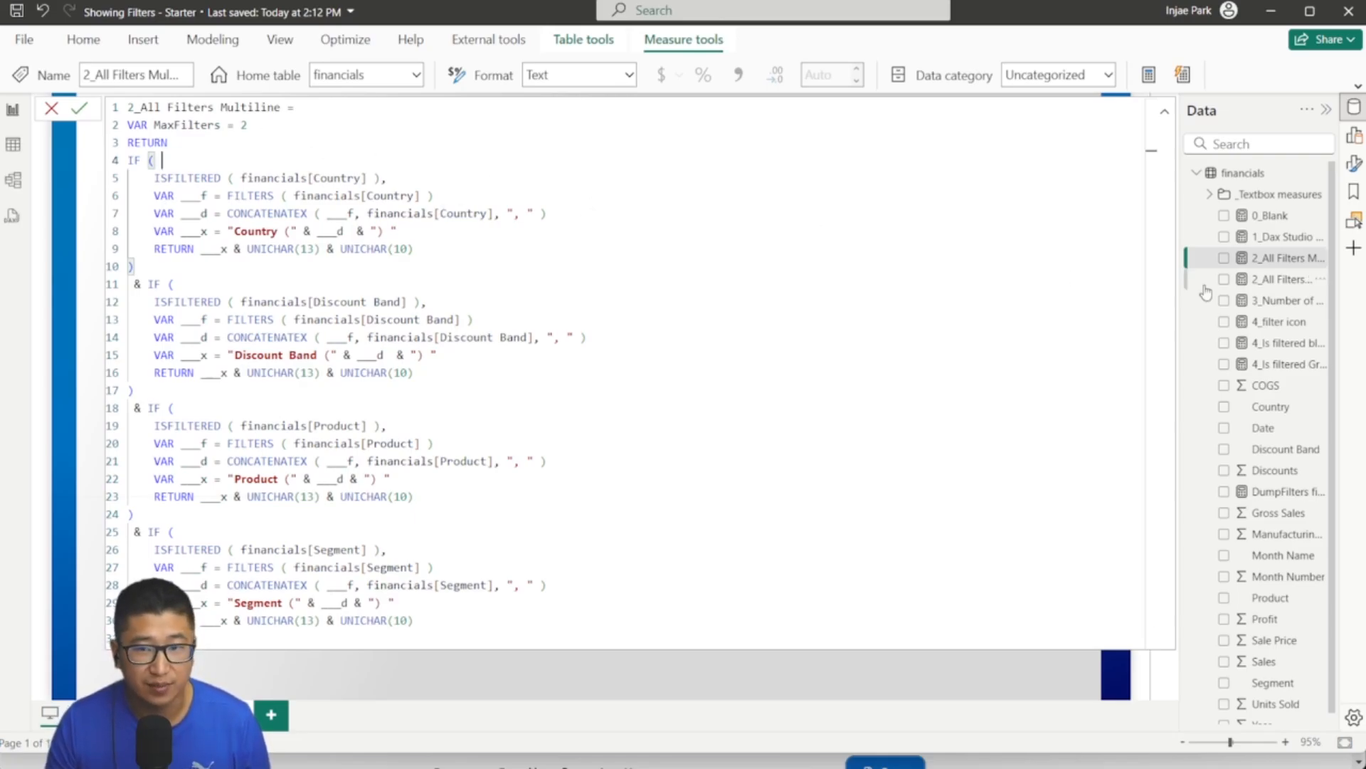
click(1278, 237)
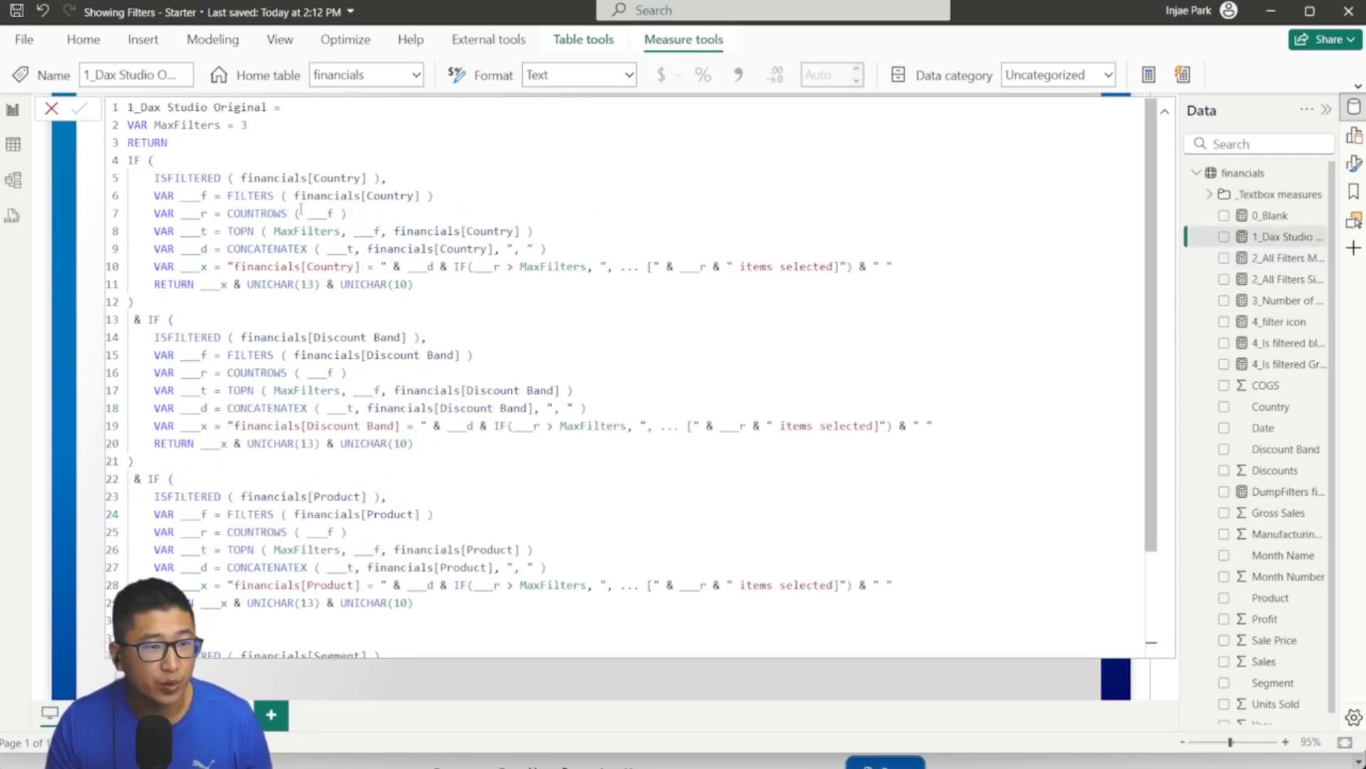
click(194, 164)
click(275, 213)
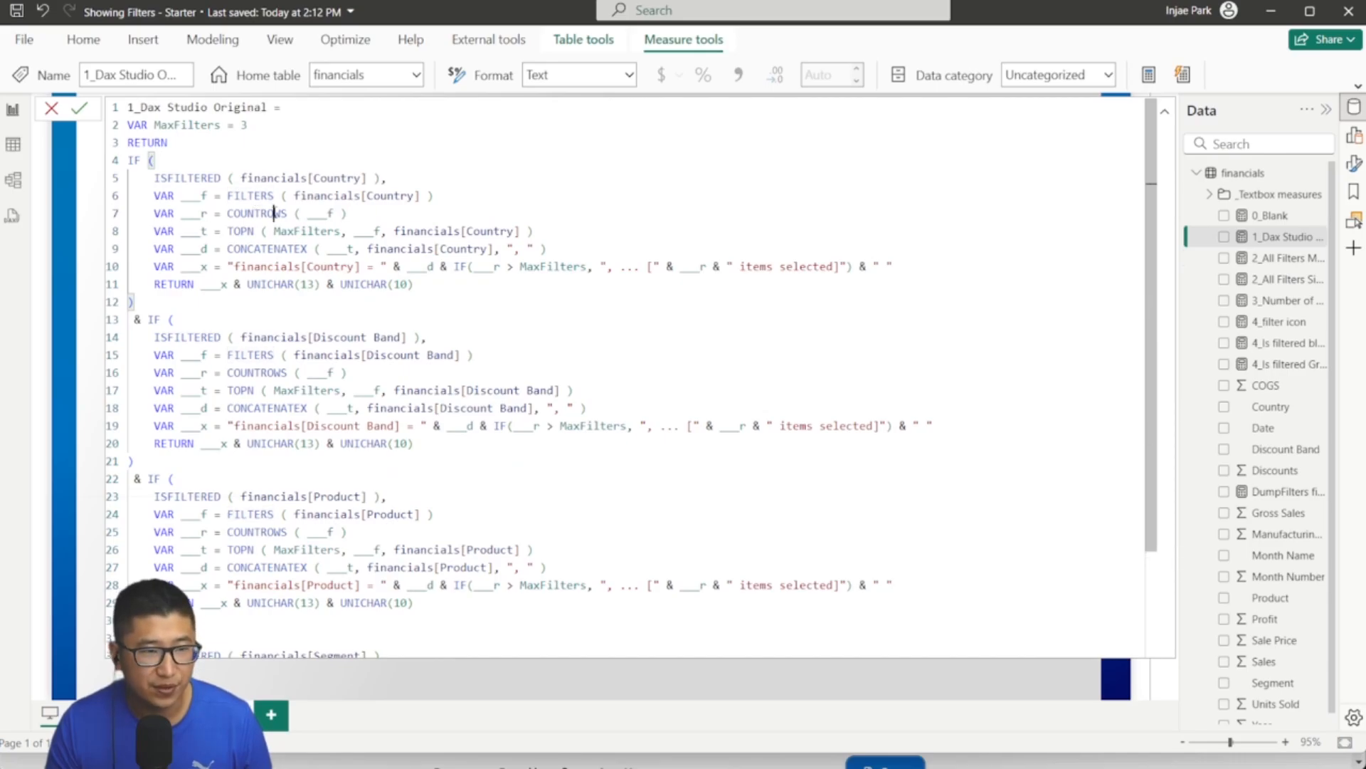
click(267, 232)
click(270, 249)
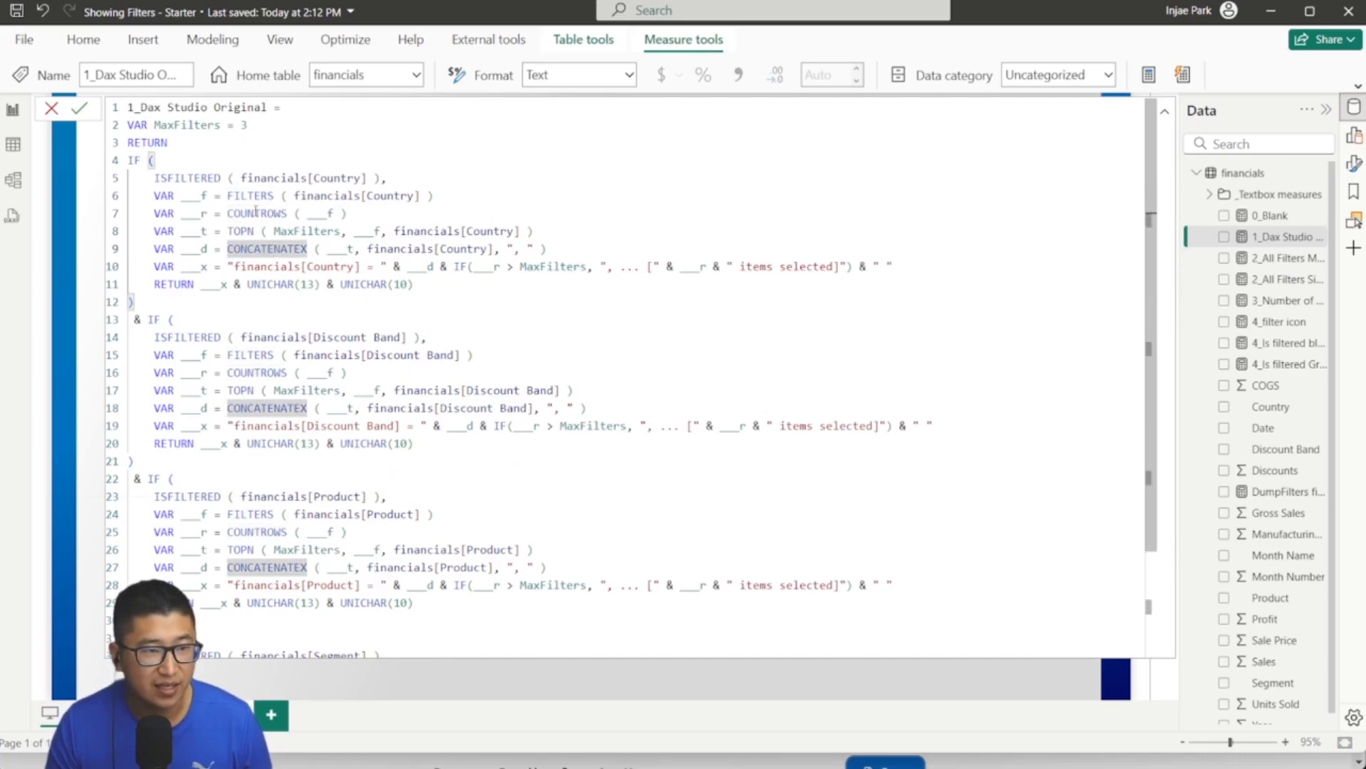
Step: Delete the ___r COUNTROWS and ___t TOPN variable lines from the Country block of 1_Dax Studio Original
drag(584, 233, 580, 199)
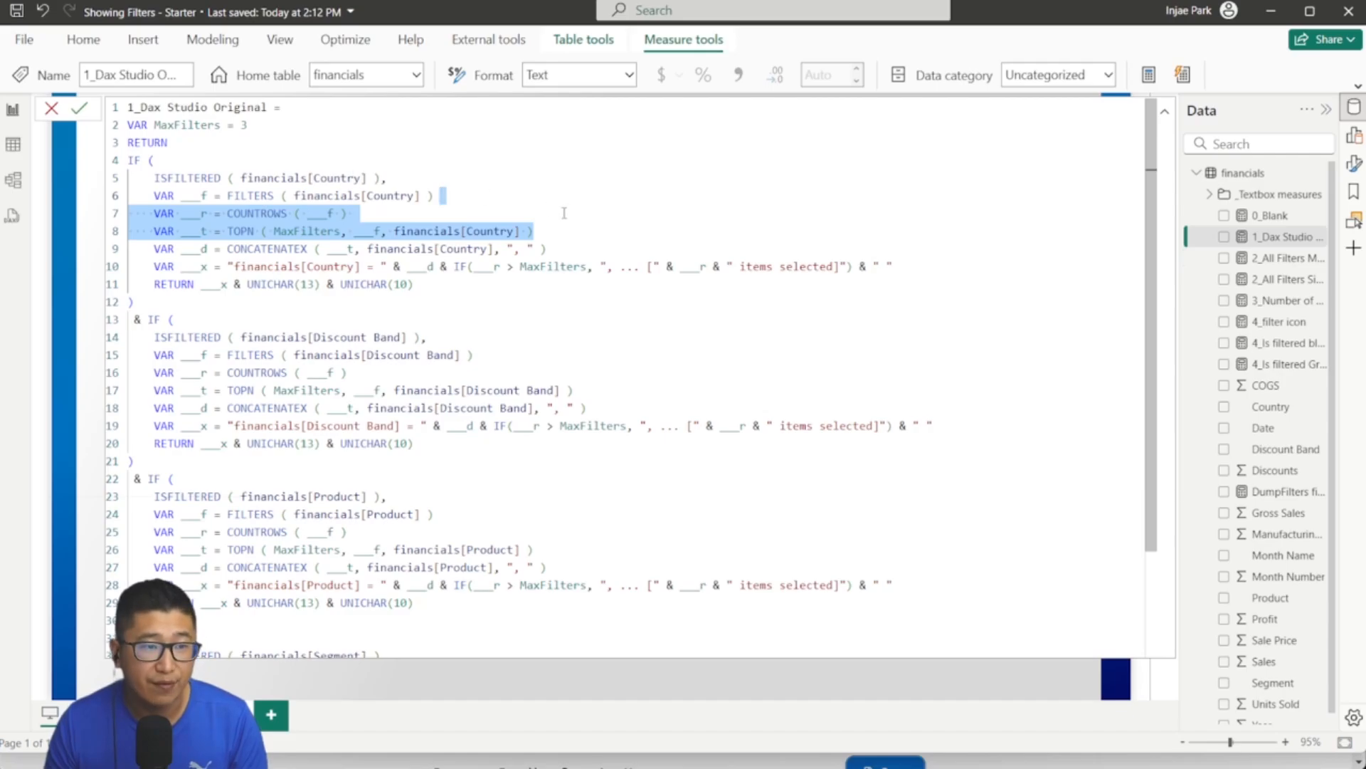
key(BackSpace)
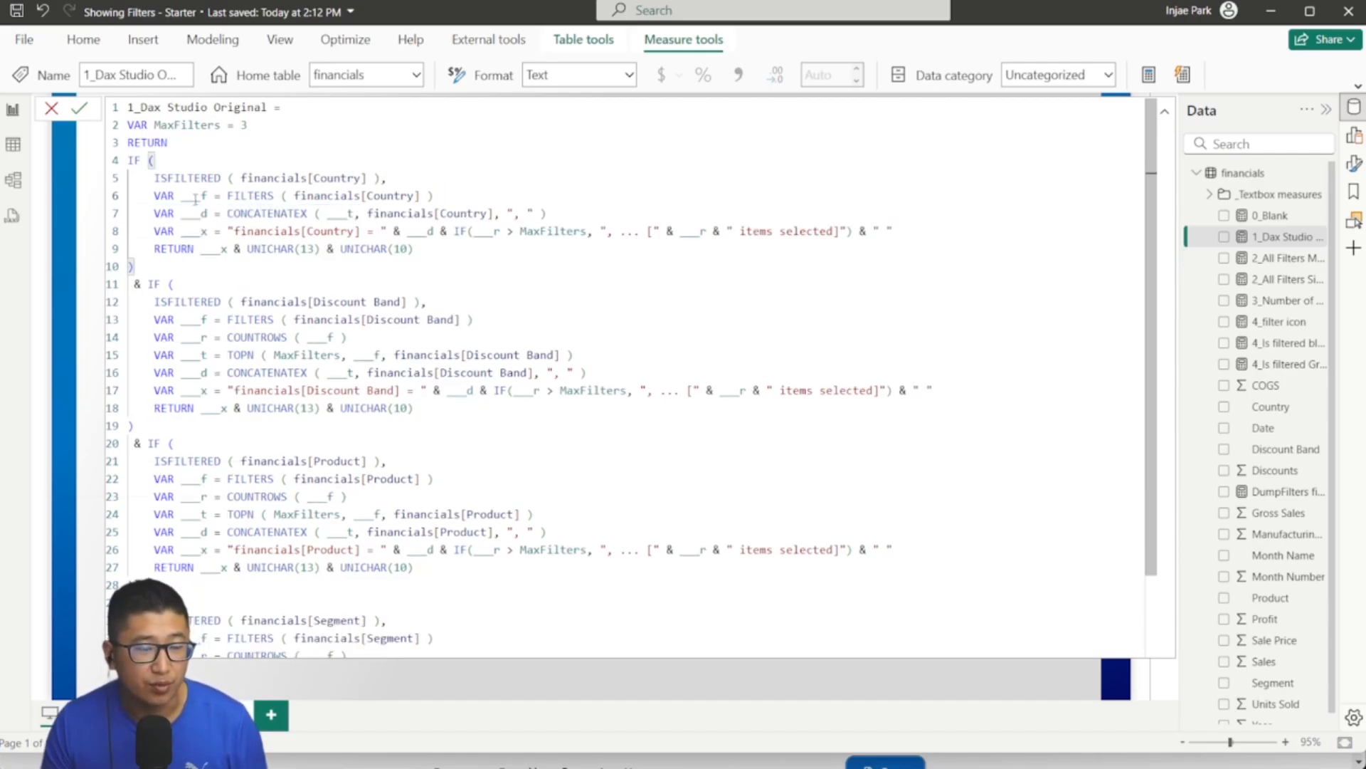
key(ctrl+z)
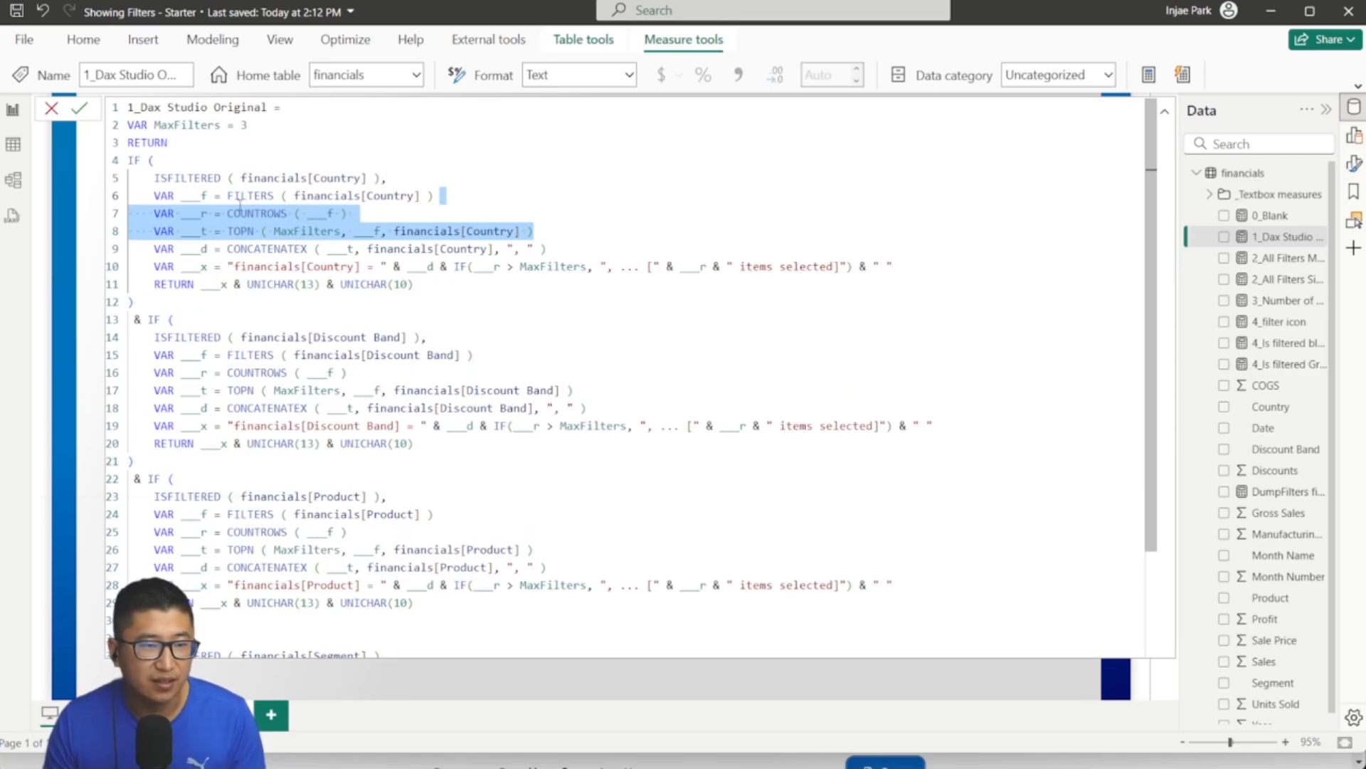
key(BackSpace)
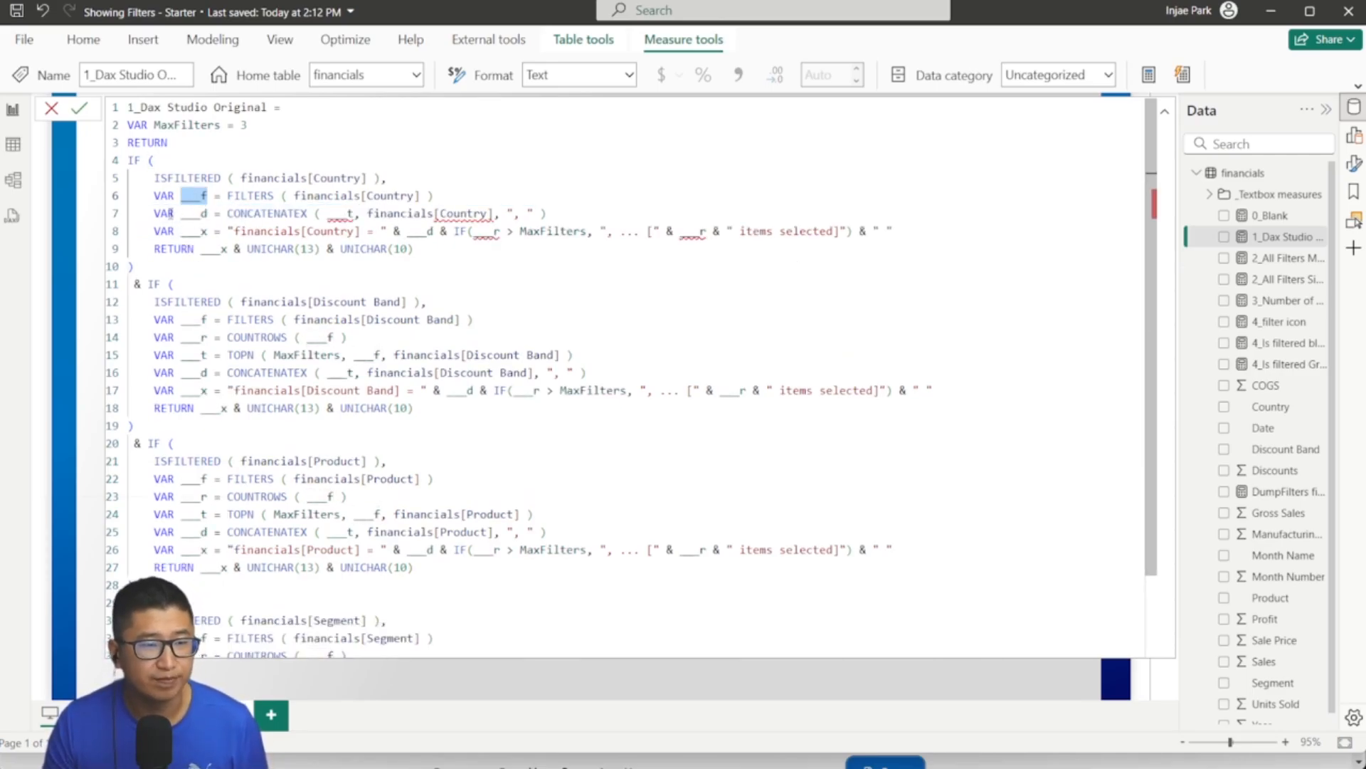
Step: Replace ___t with ___f in the Country block's CONCATENATEX expression so it lists every filtered country
double_click(341, 213)
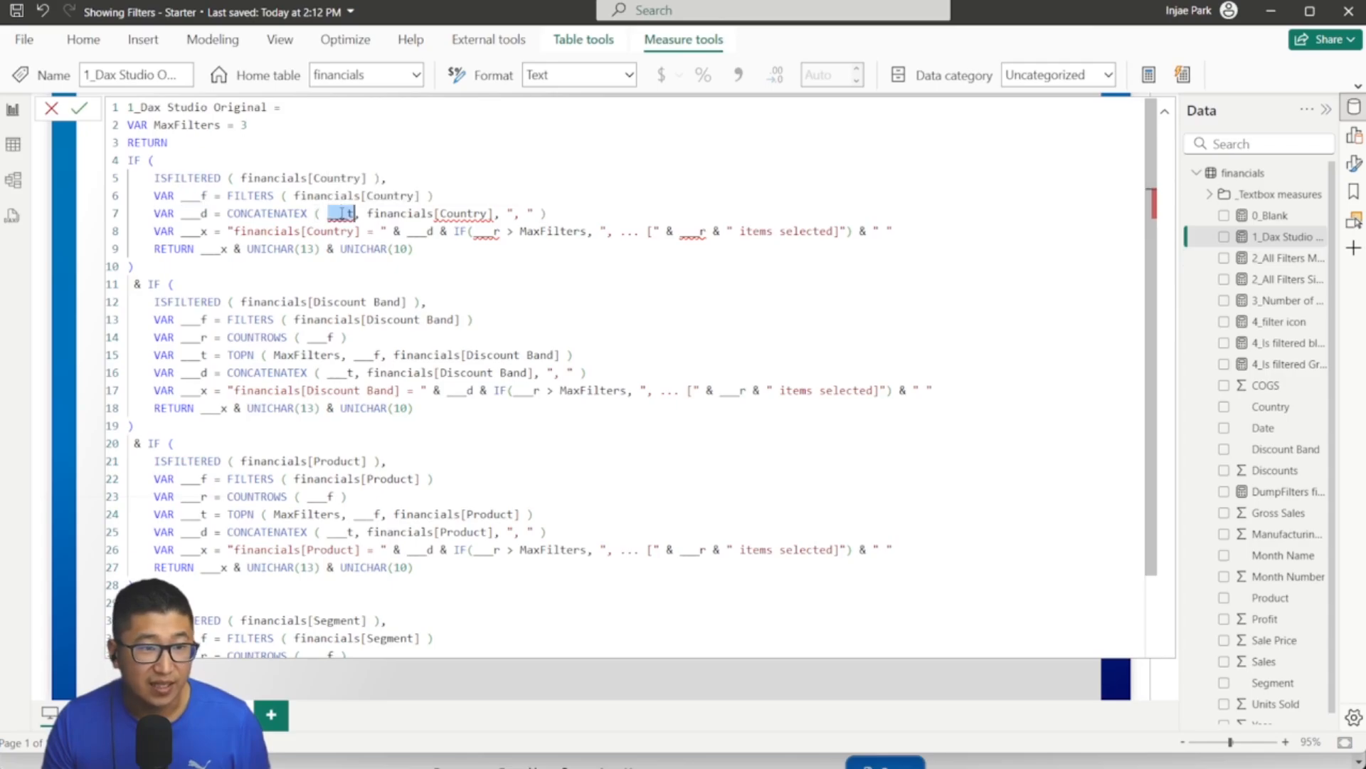
text(___f)
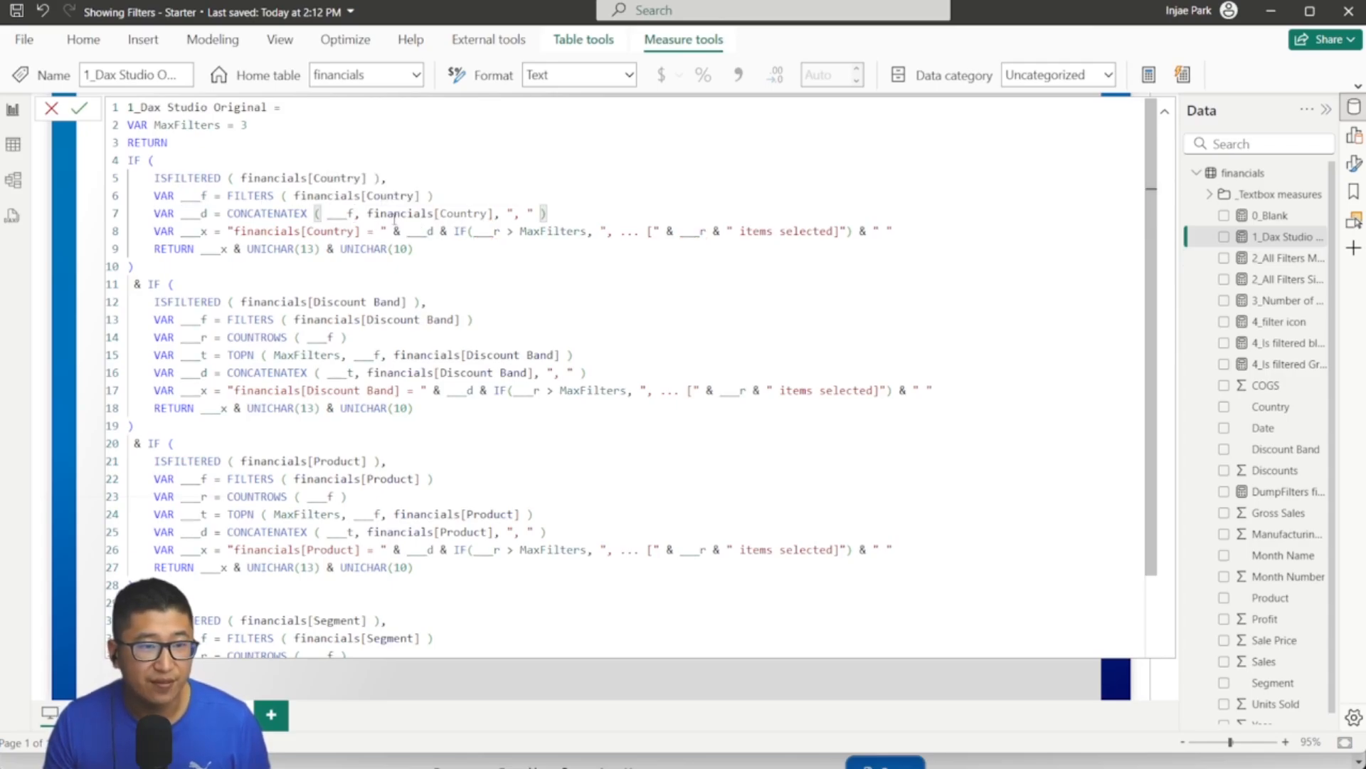
click(241, 196)
drag(207, 195, 638, 212)
click(639, 211)
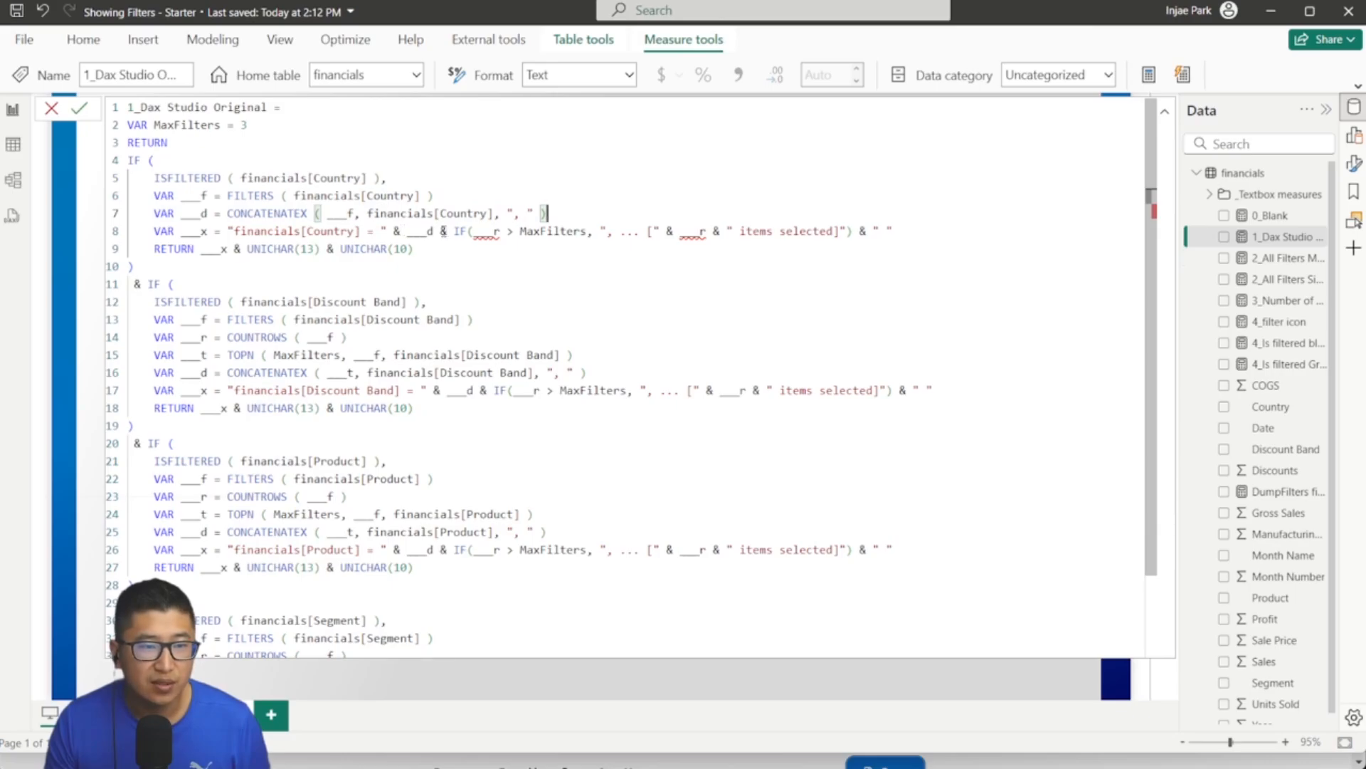
Step: Remove the IF expression for MaxFilters and the selected item count from the Country block's ___x variable, and commit the formula
drag(442, 231, 874, 235)
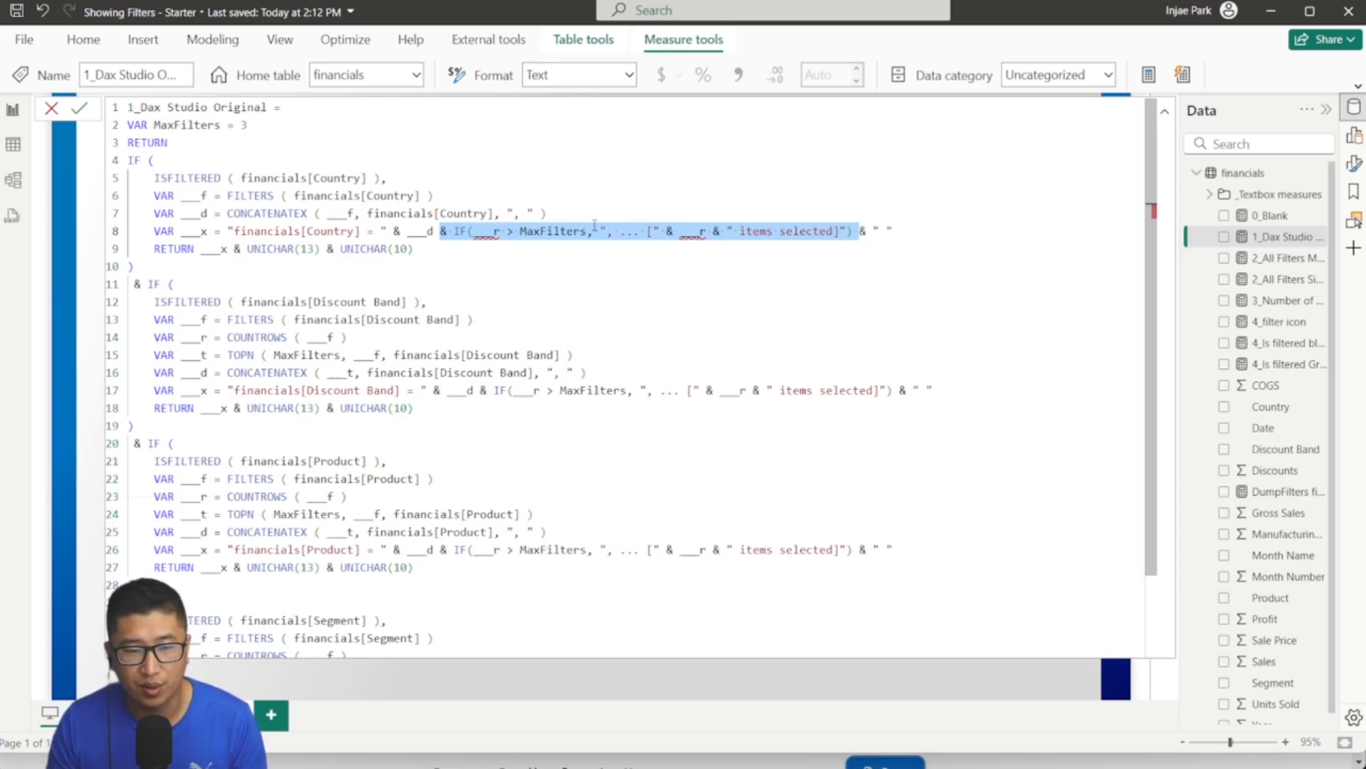
key(Delete)
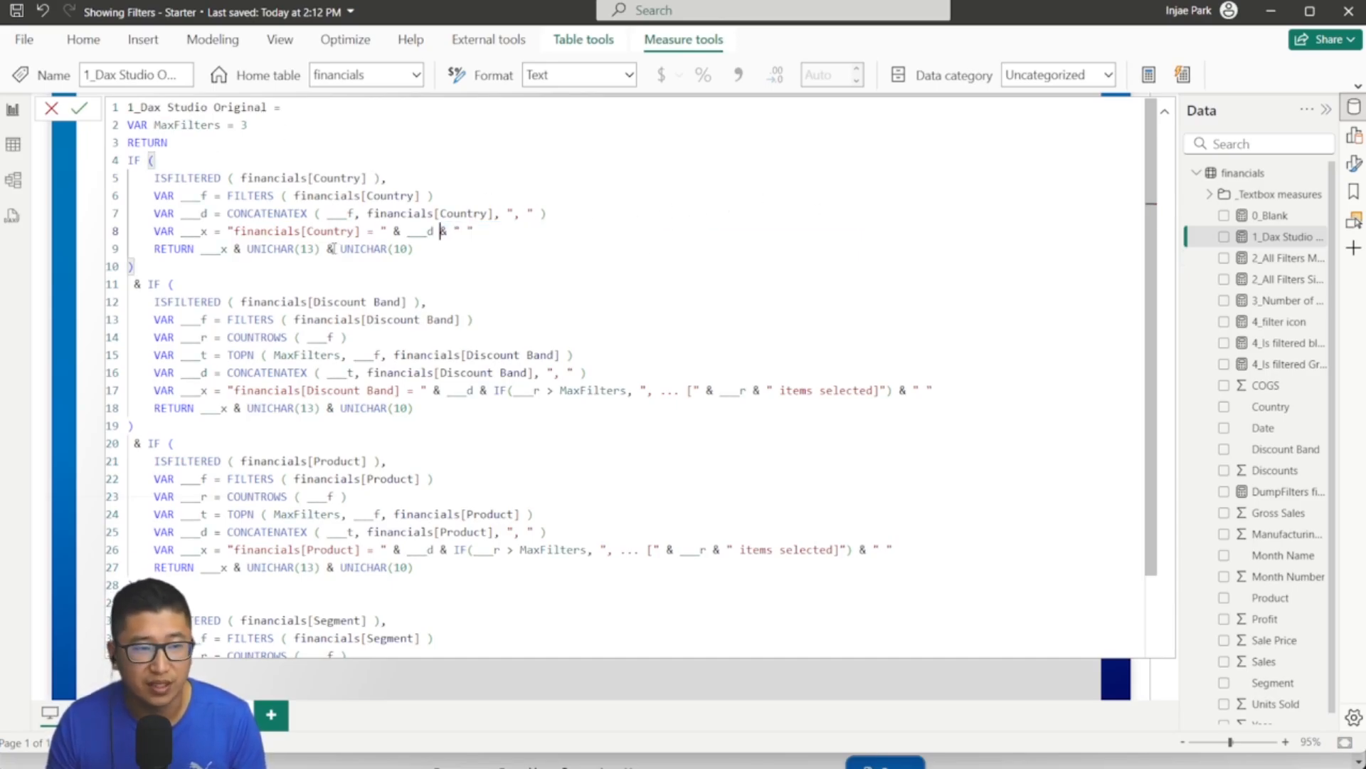
key(Return)
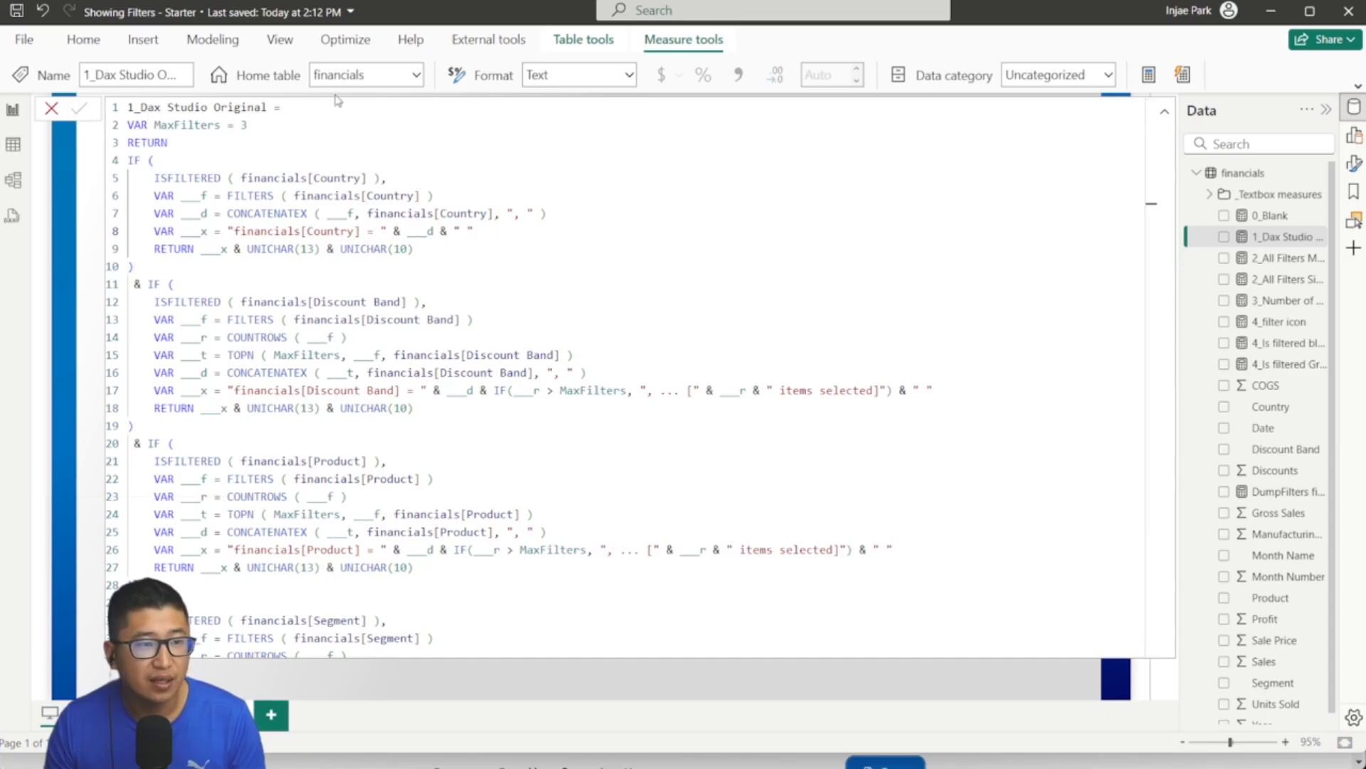
click(53, 110)
Step: Add 1_Dax Studio Original to the canvas as a widened table visual, and clear the Discount Band slicer
drag(1274, 237, 205, 348)
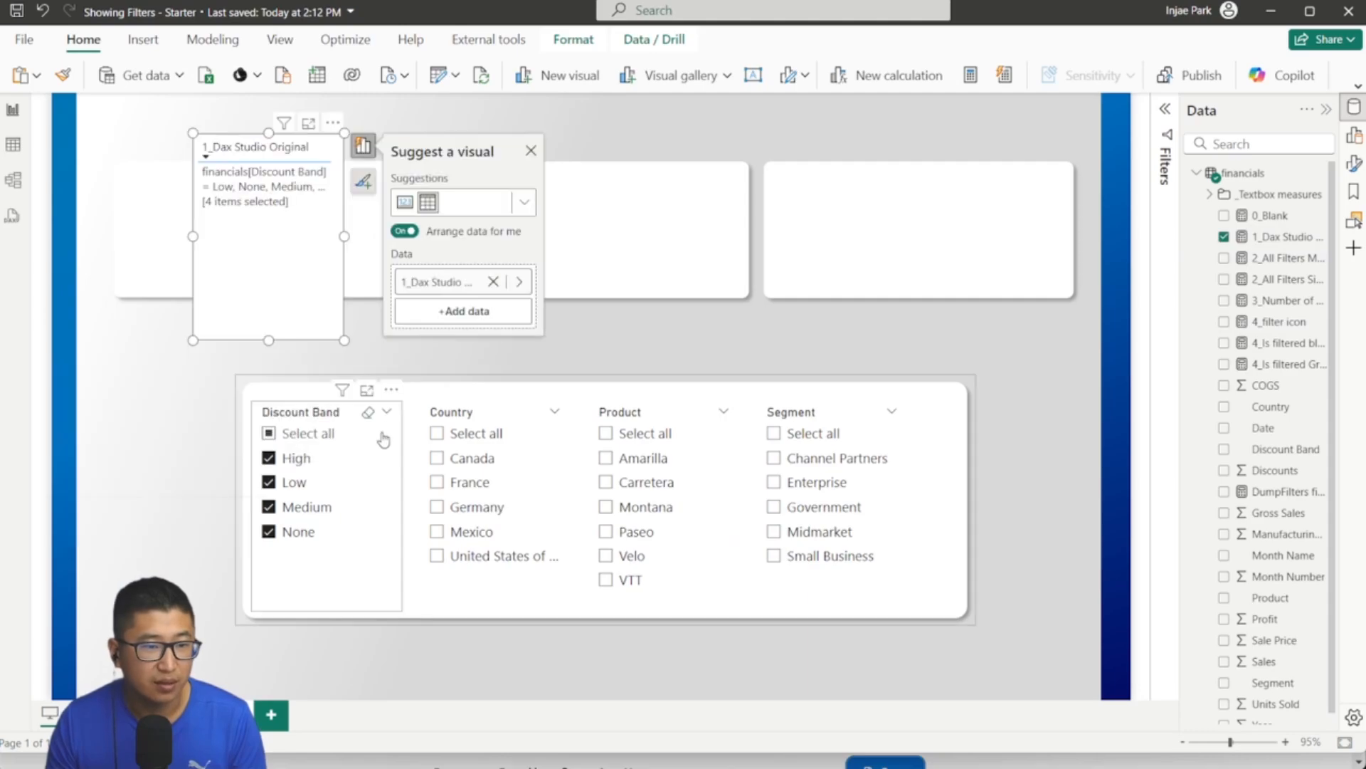
click(368, 393)
drag(348, 347, 645, 341)
Step: Select Canada, France, Germany, Mexico and United States of America in the Country slicer to test the edited measure, and delete its table visual
click(466, 467)
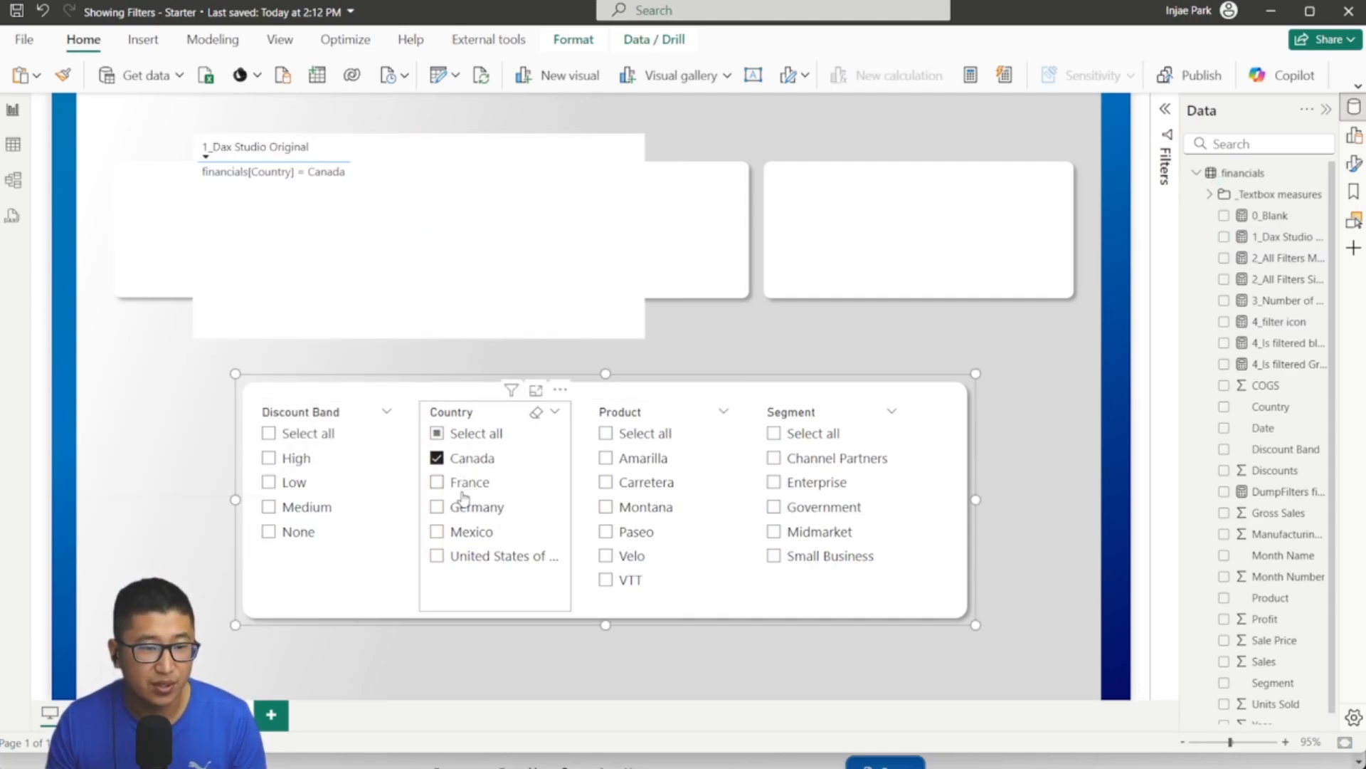
click(463, 482)
click(470, 507)
click(466, 532)
click(470, 556)
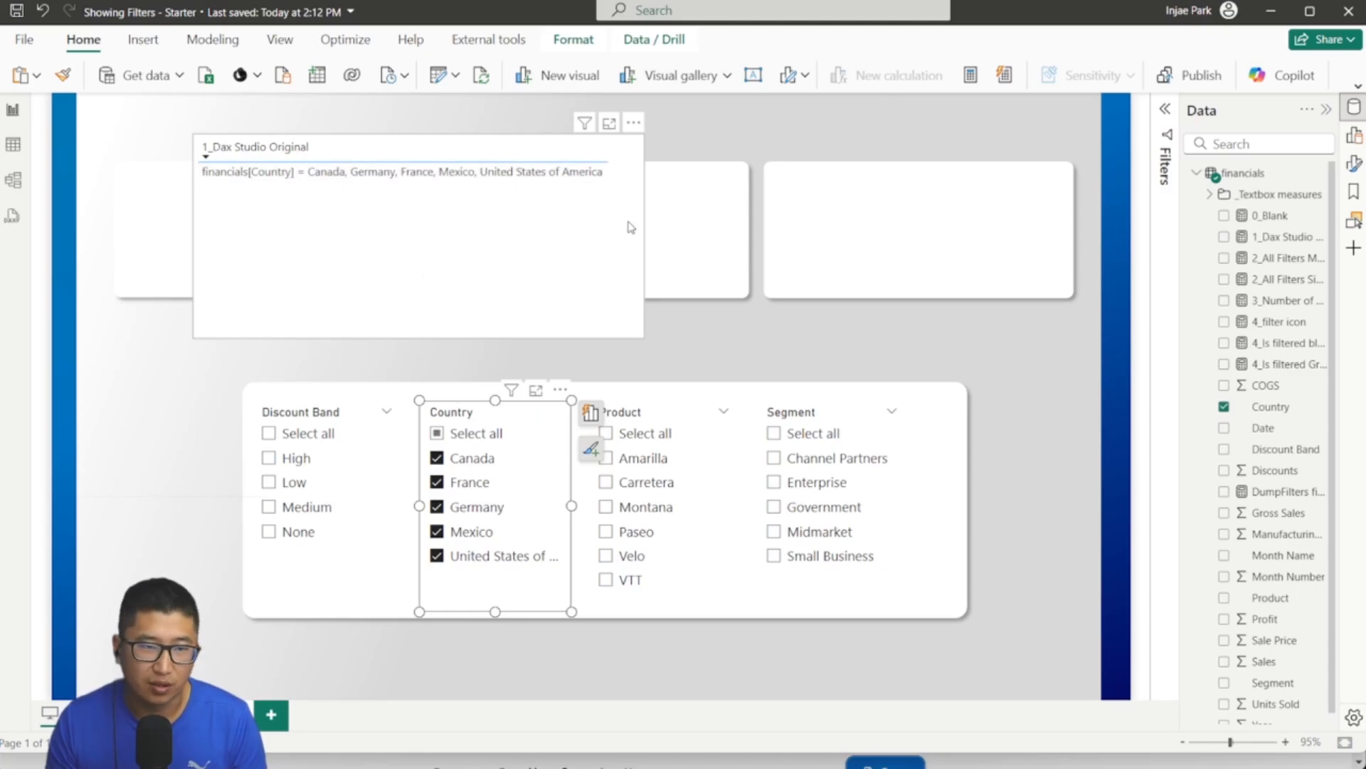
click(583, 246)
key(Delete)
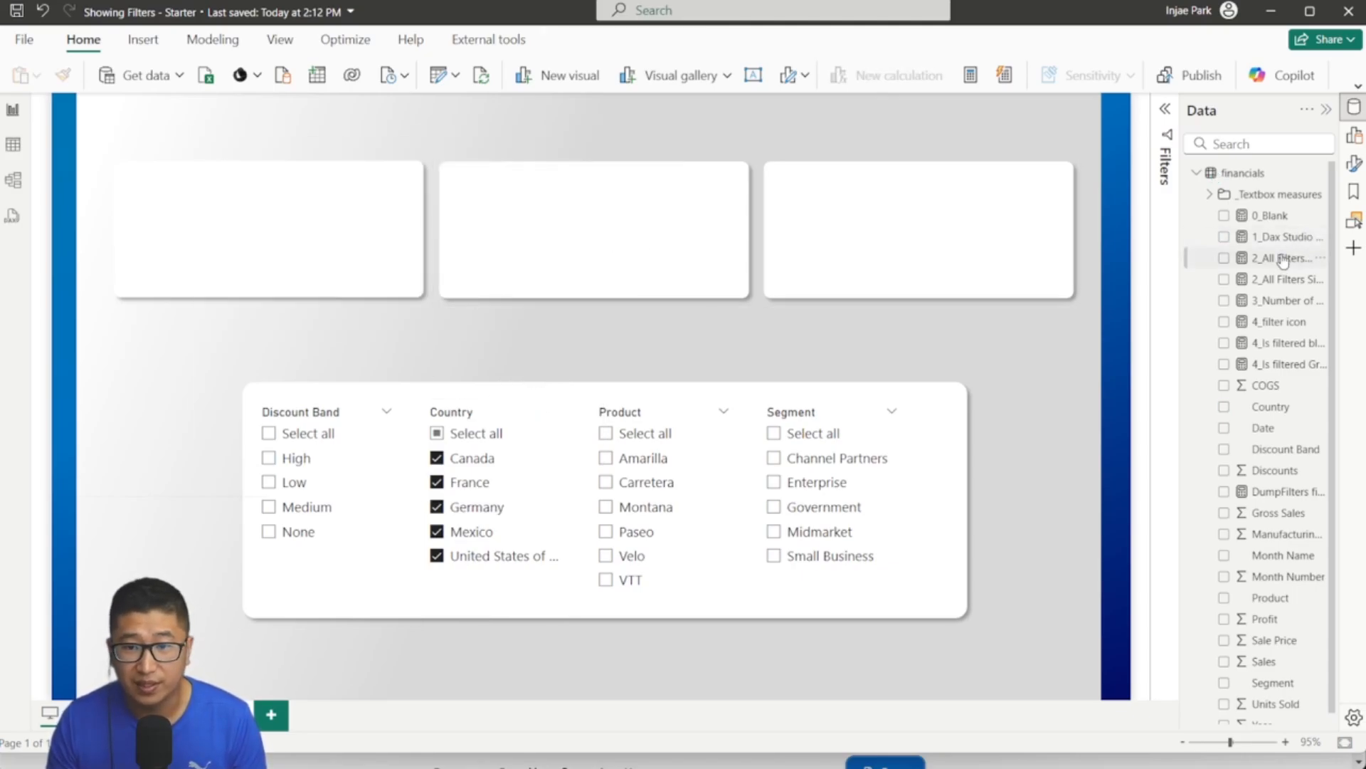
Step: Compare the Country block's ___x label in the 1_Dax Studio Original and 2_All Filters Multiline formulas
click(1284, 239)
click(545, 250)
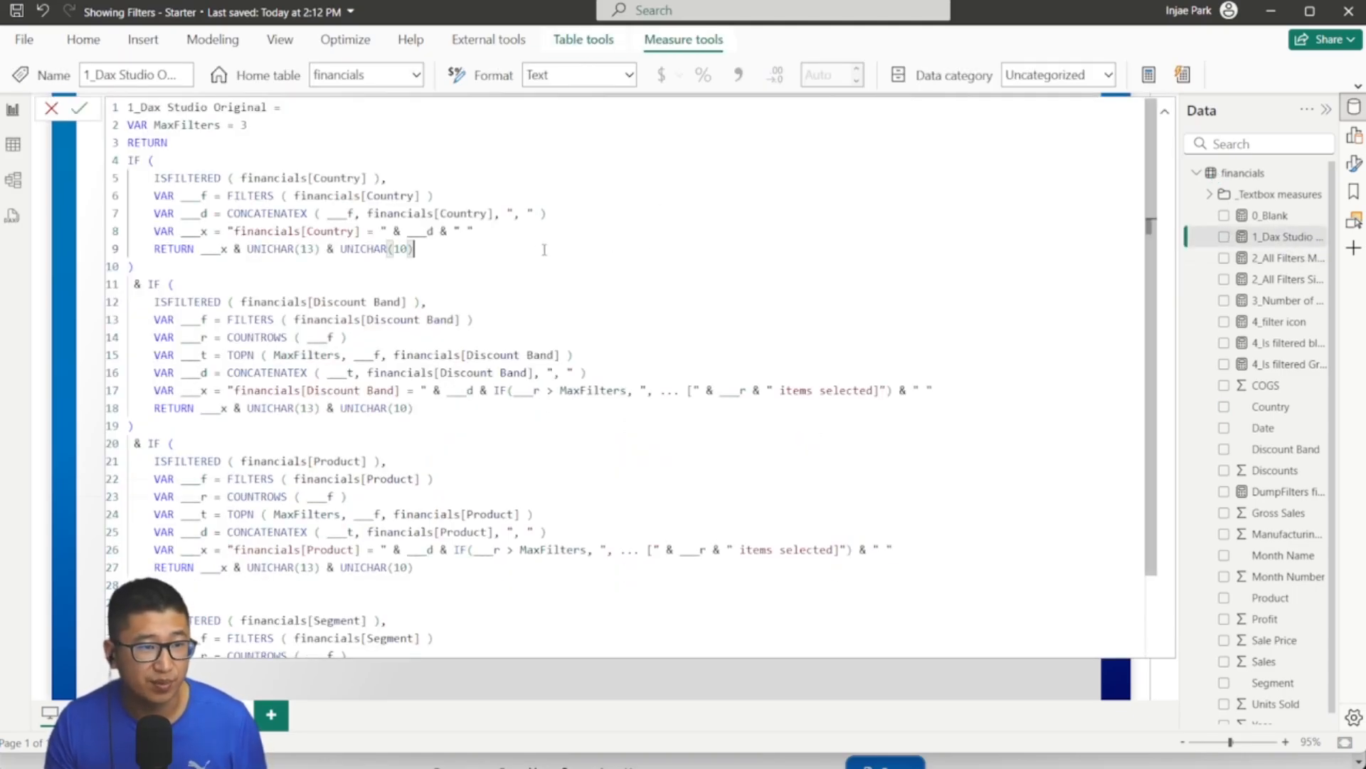
click(1207, 262)
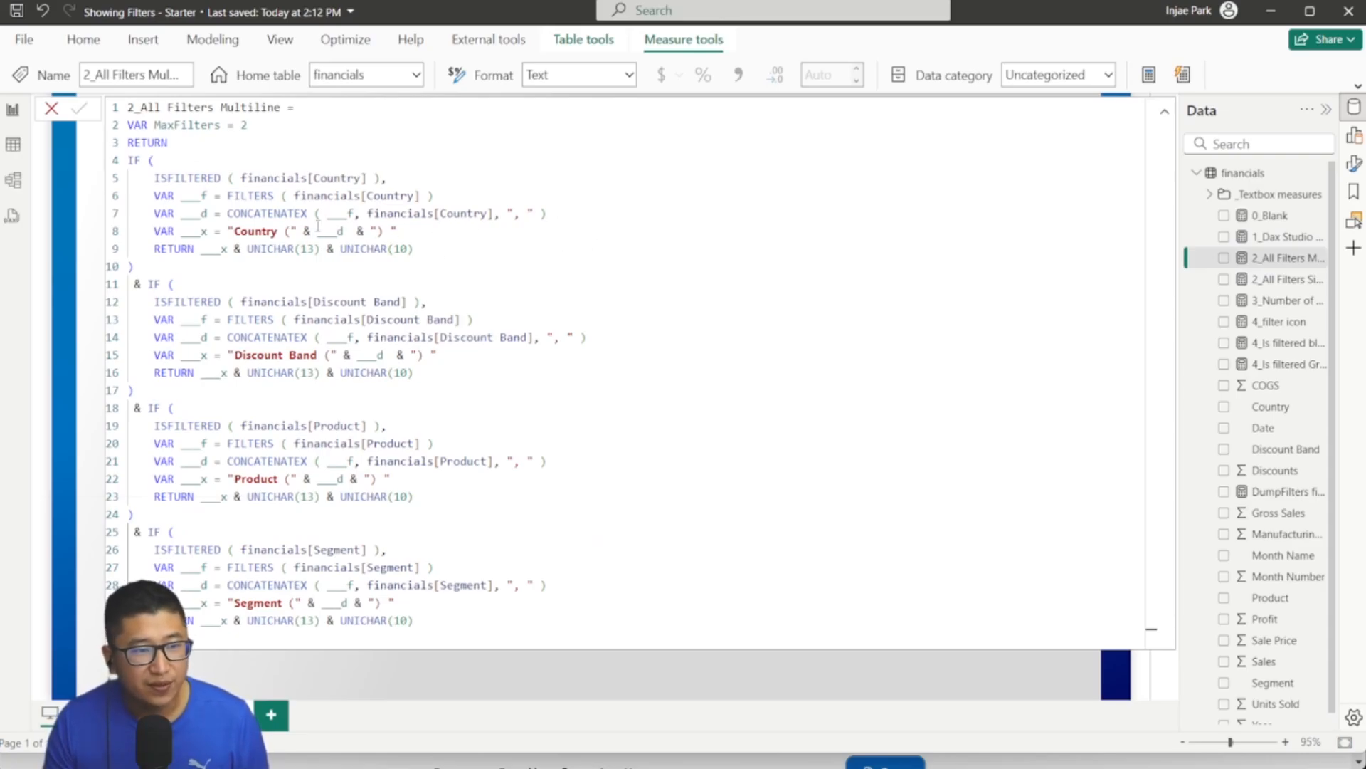
click(1280, 242)
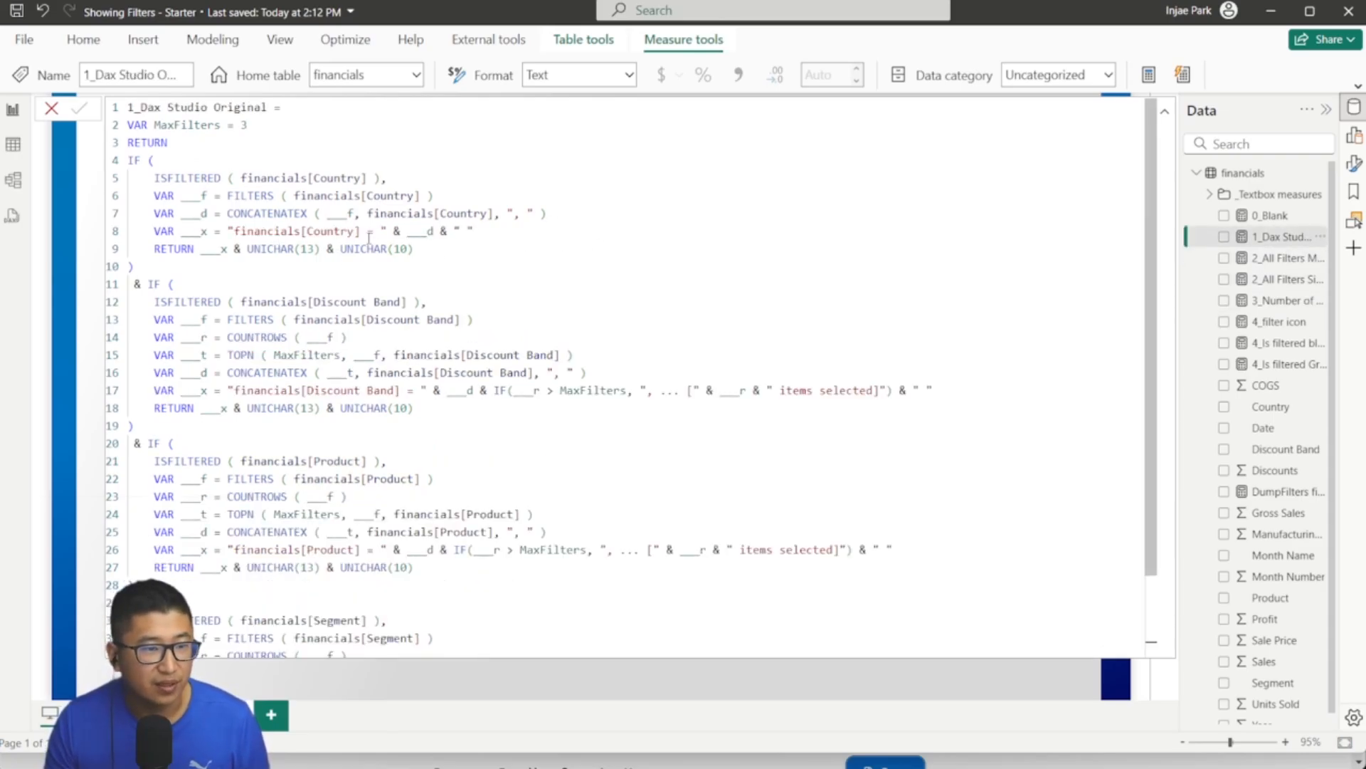
drag(235, 237, 367, 232)
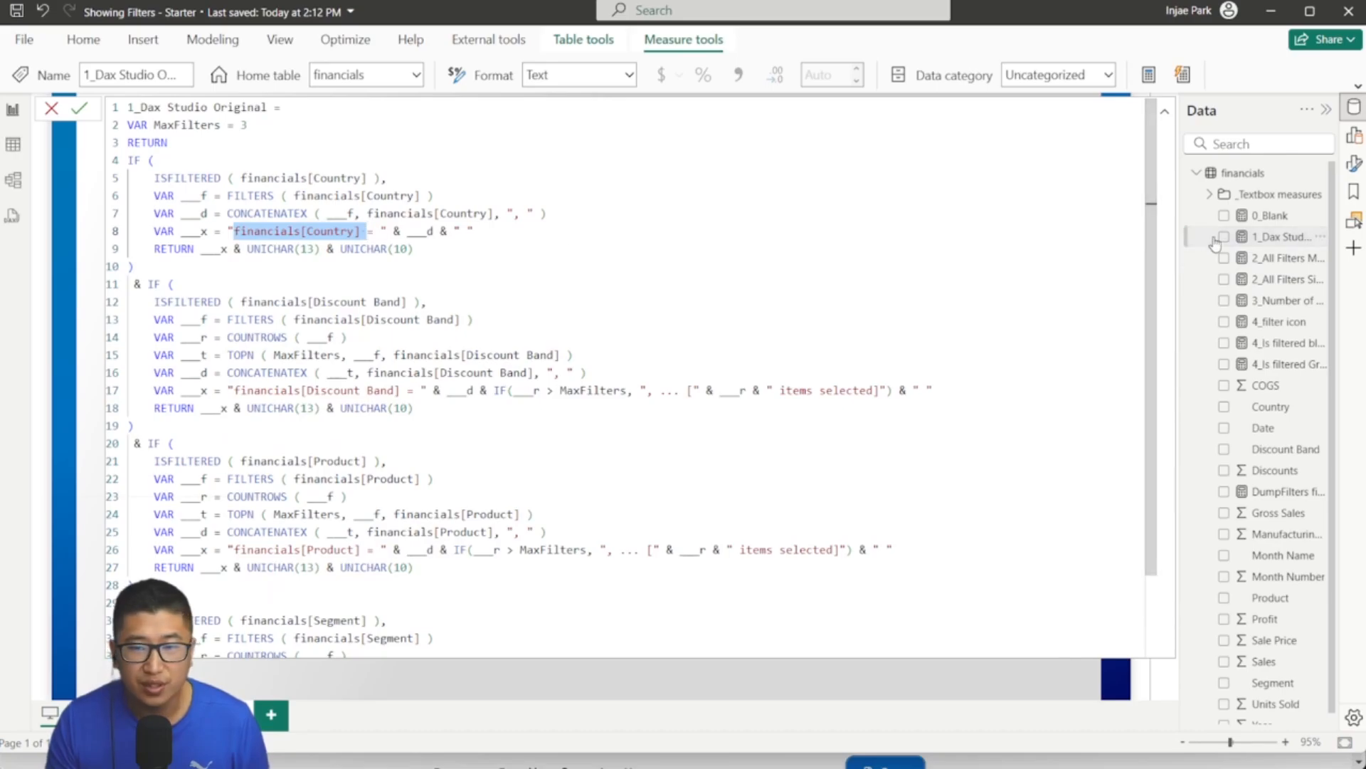
click(1280, 262)
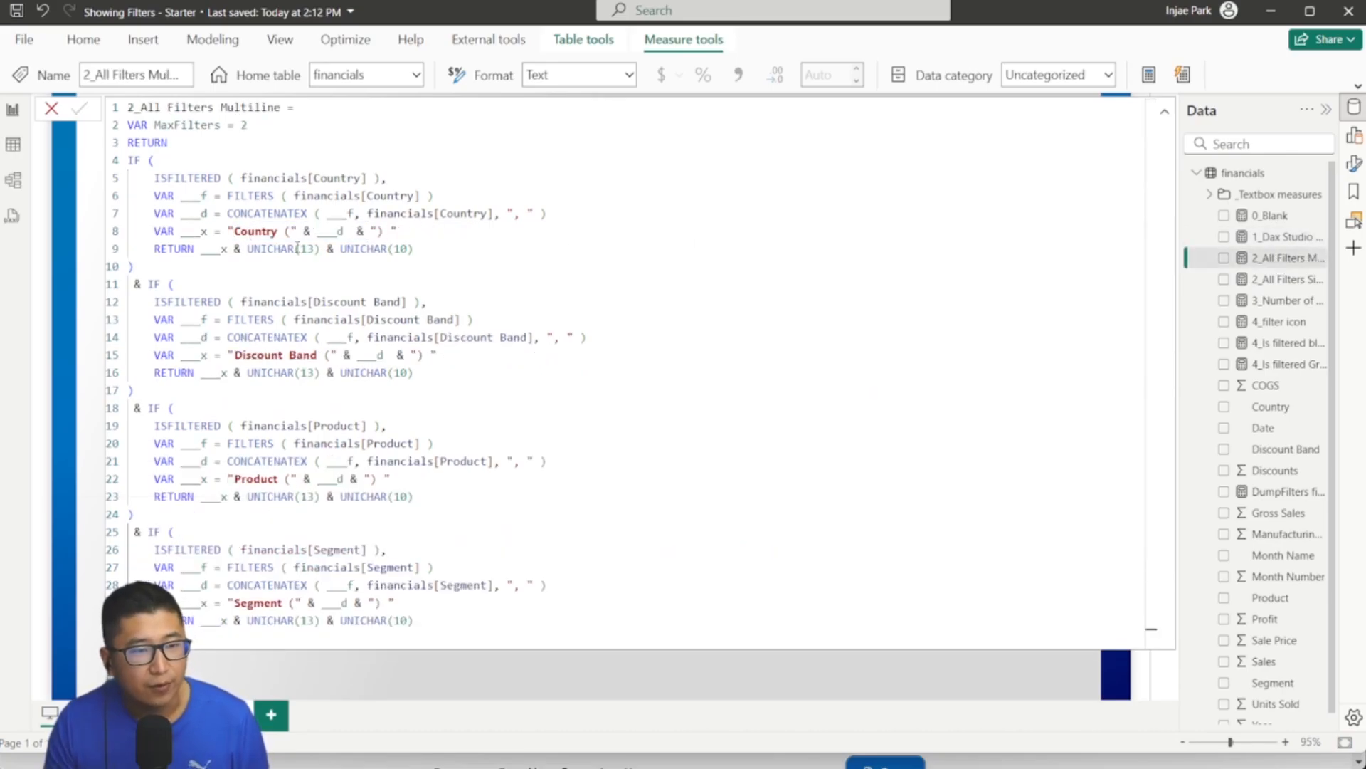
double_click(250, 233)
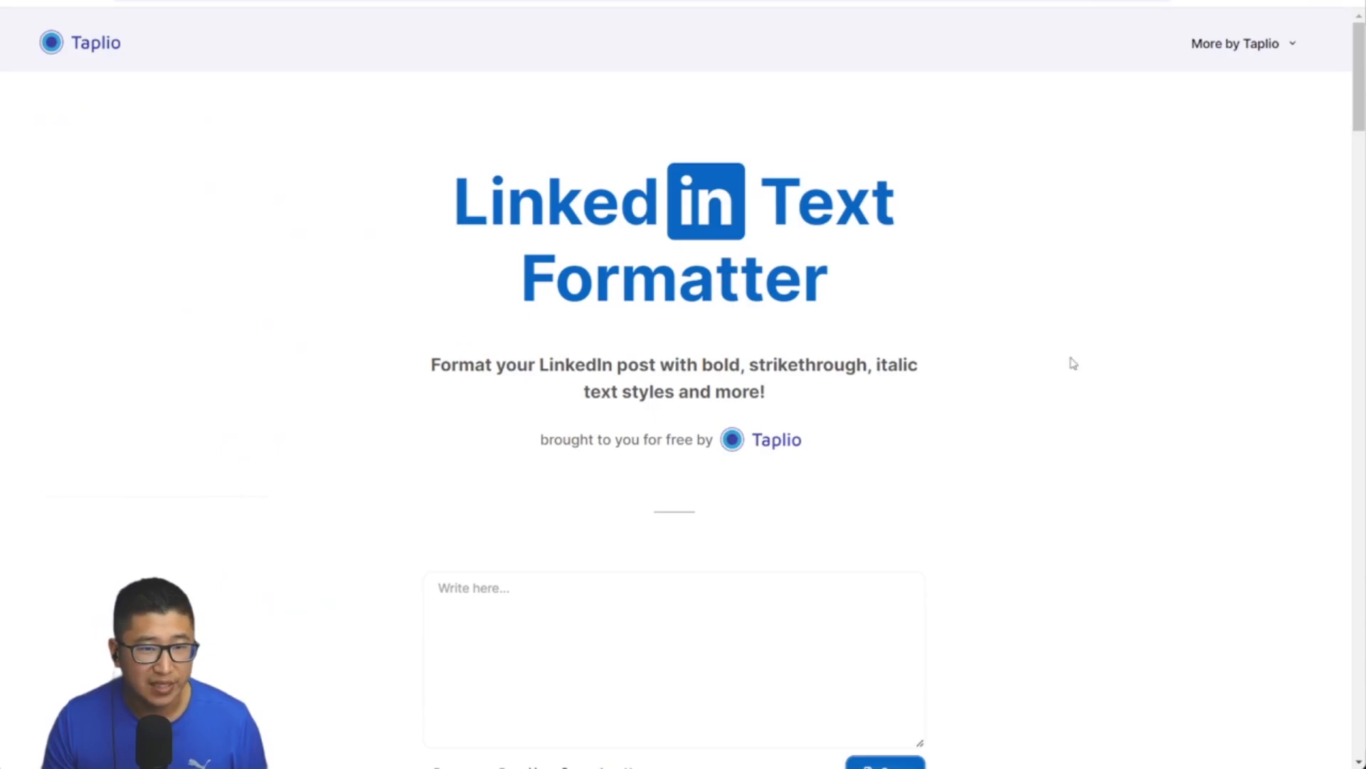
Step: Switch to Taplio's LinkedIn Text Formatter, enter "linked" formatted as bold, and copy the word
scroll(1053, 362, down, 5)
click(625, 281)
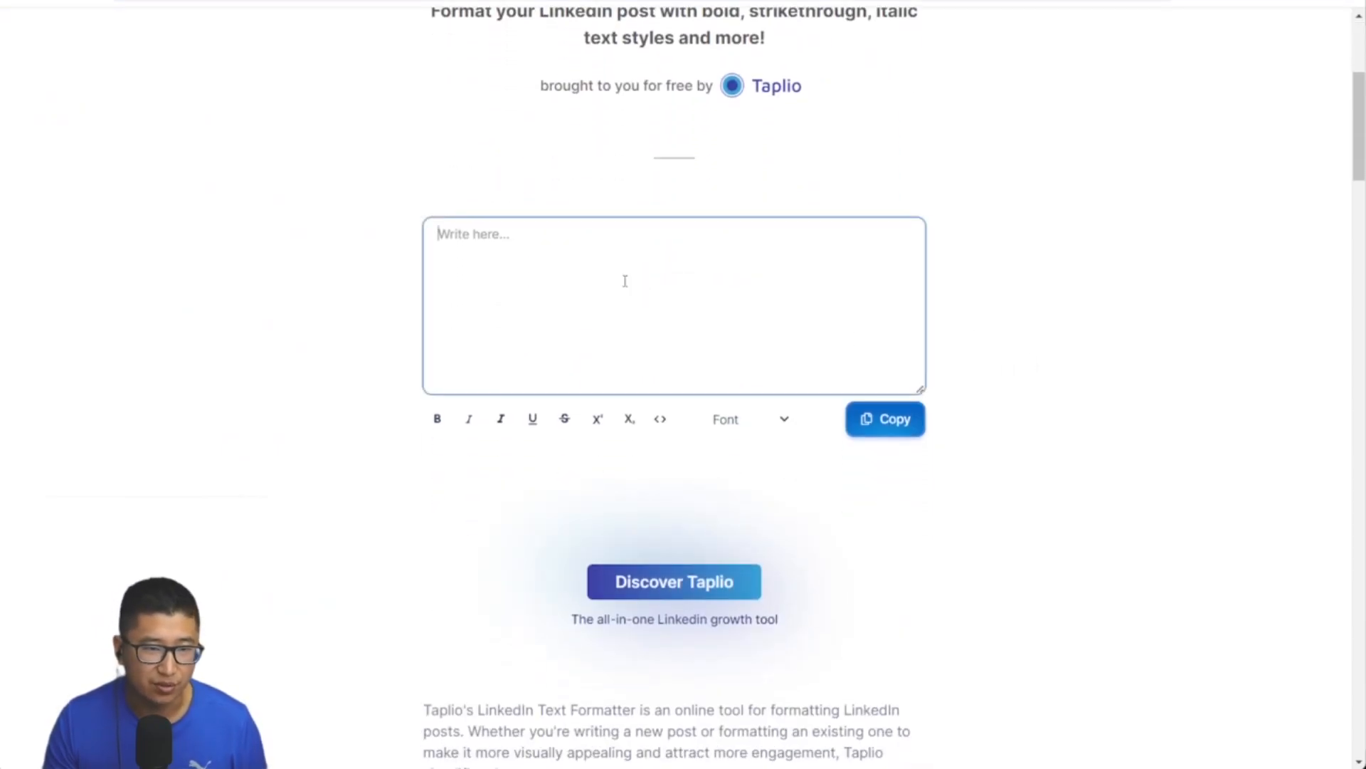
text(linked)
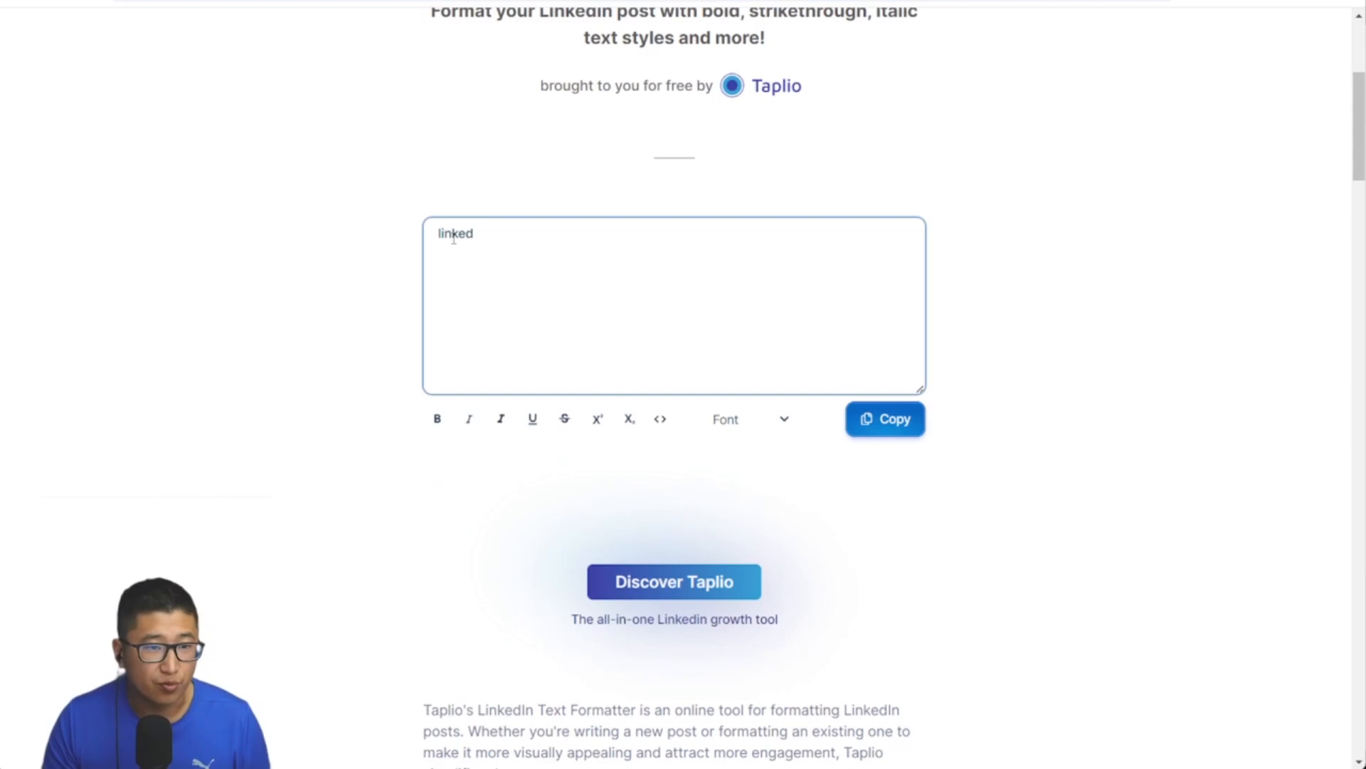
double_click(454, 239)
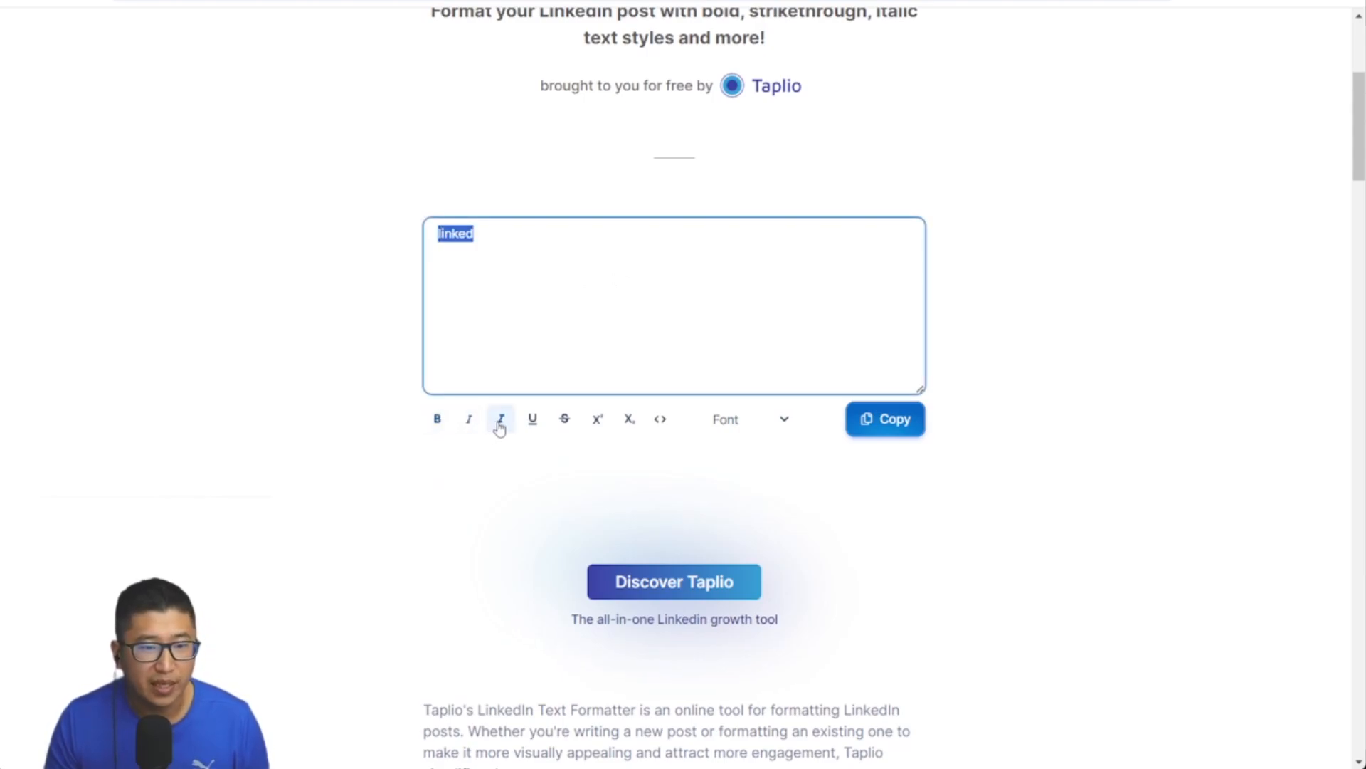
click(437, 422)
click(496, 269)
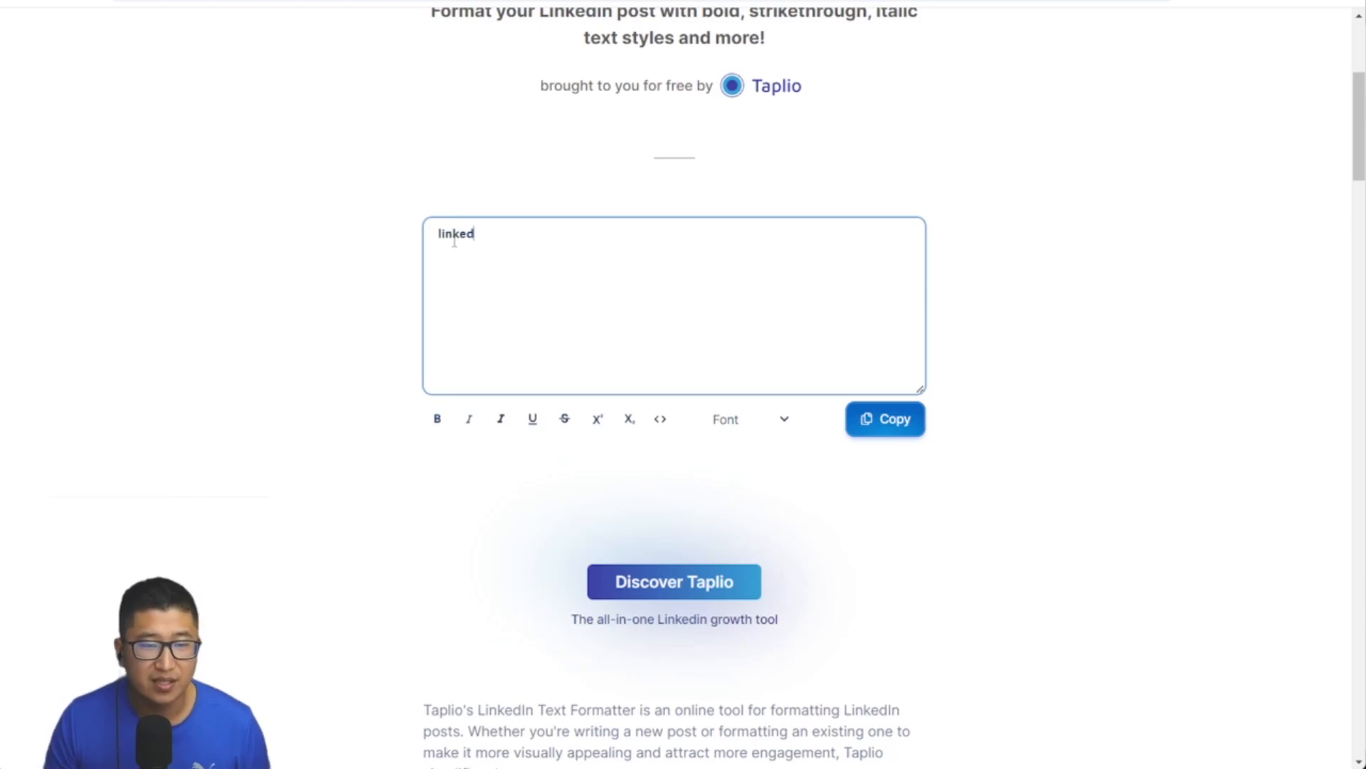
drag(481, 240, 435, 233)
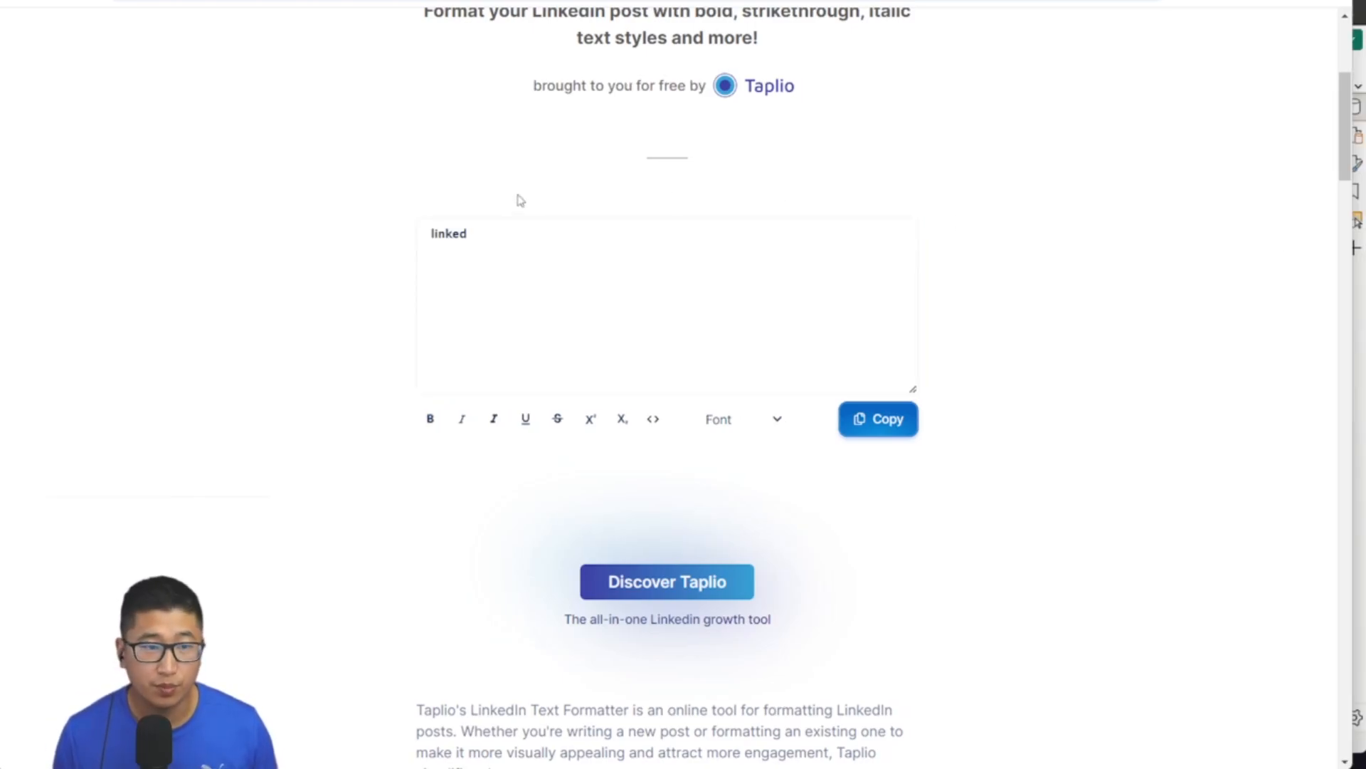
double_click(449, 233)
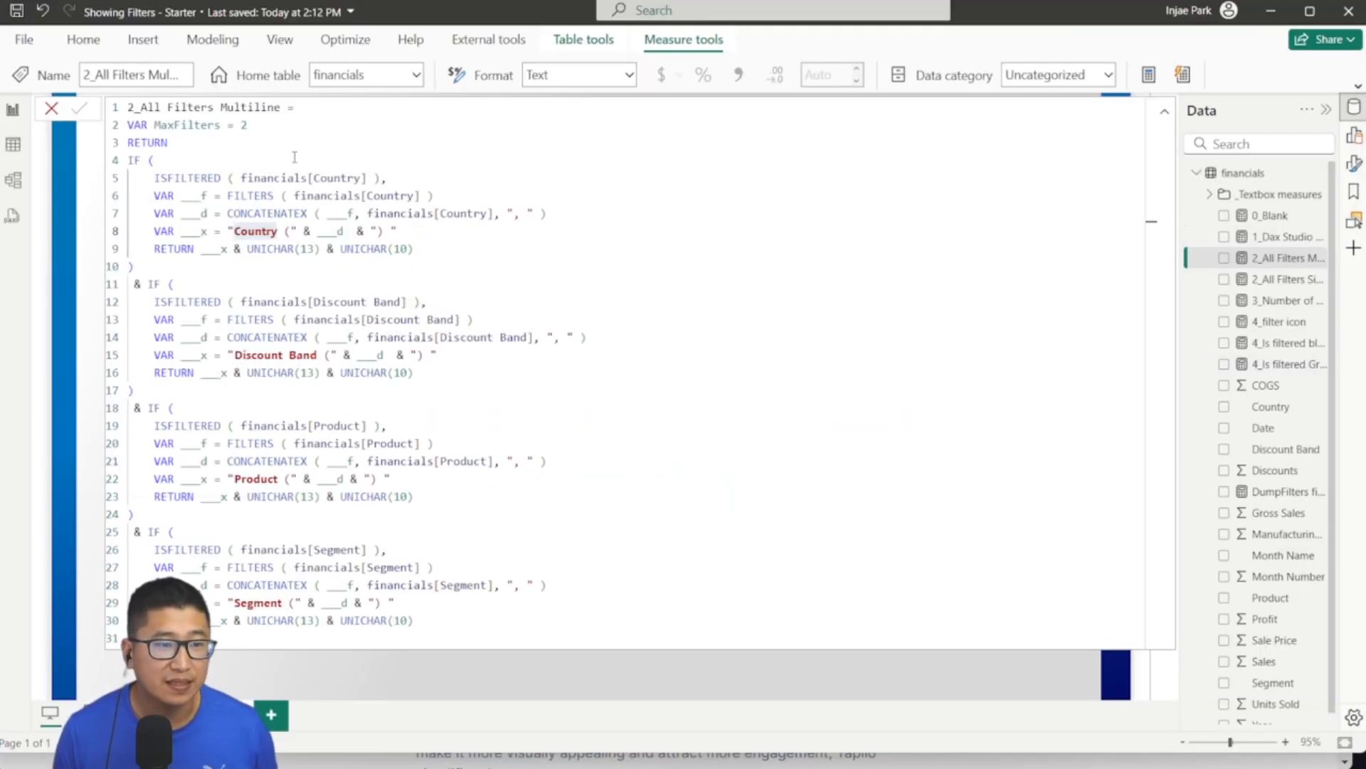
Step: Switch to Power BI, try pasting the bold word on line 4 of the 2_All Filters Multiline formula, and discard the edit
click(295, 156)
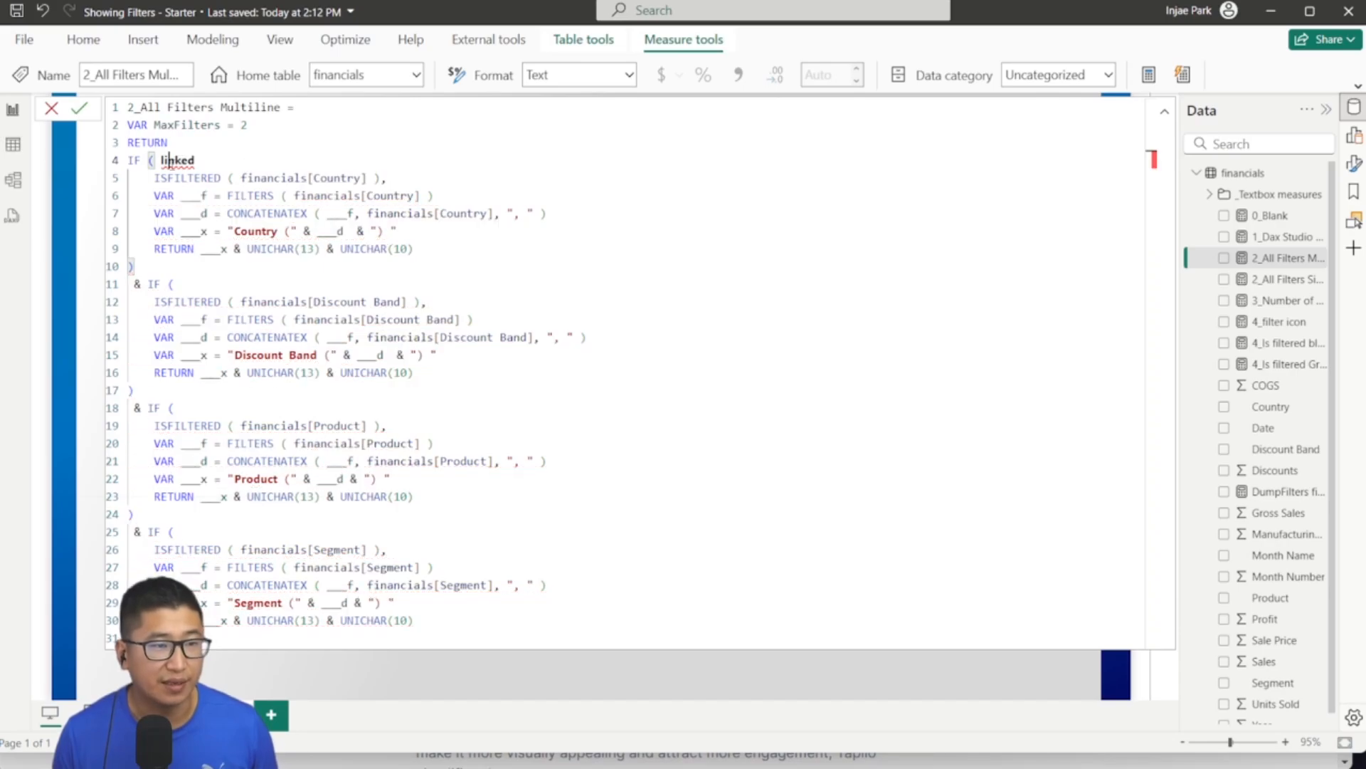
double_click(178, 159)
key(BackSpace)
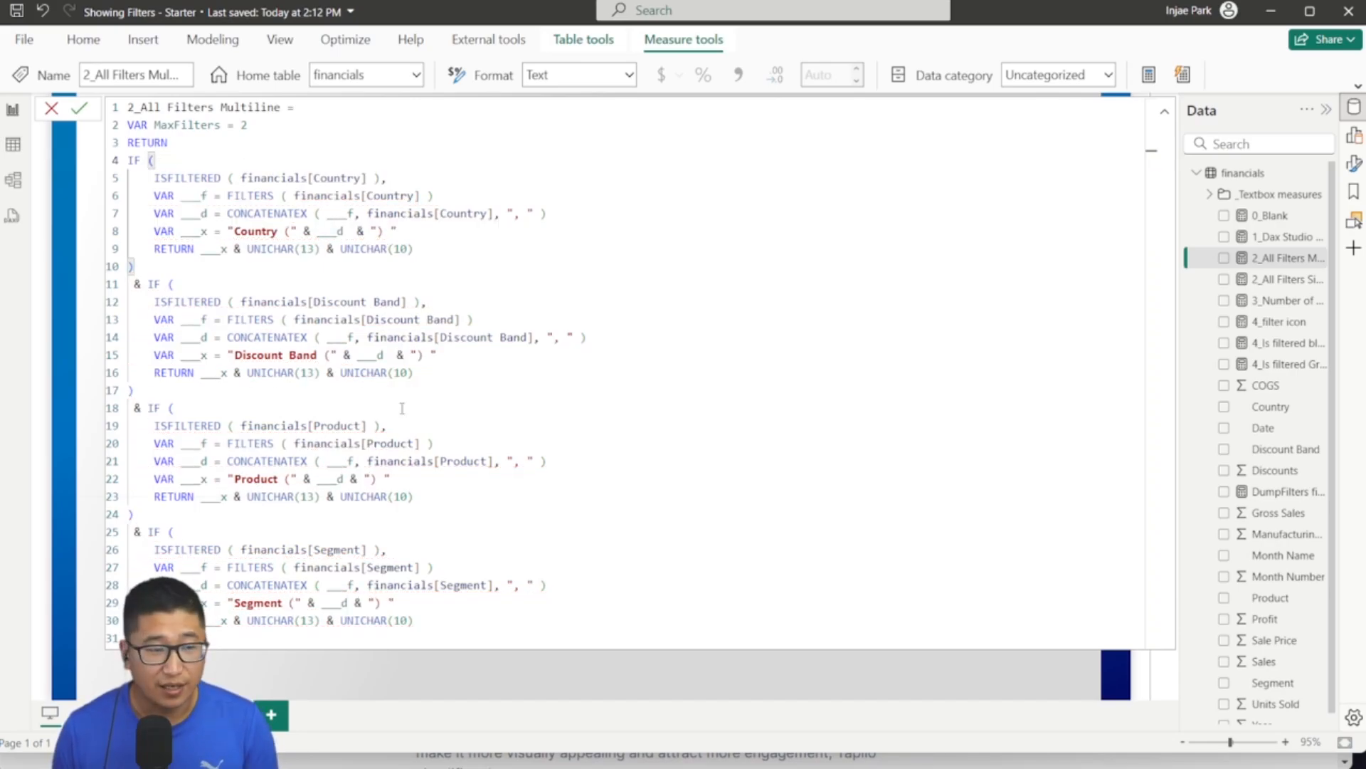
click(49, 108)
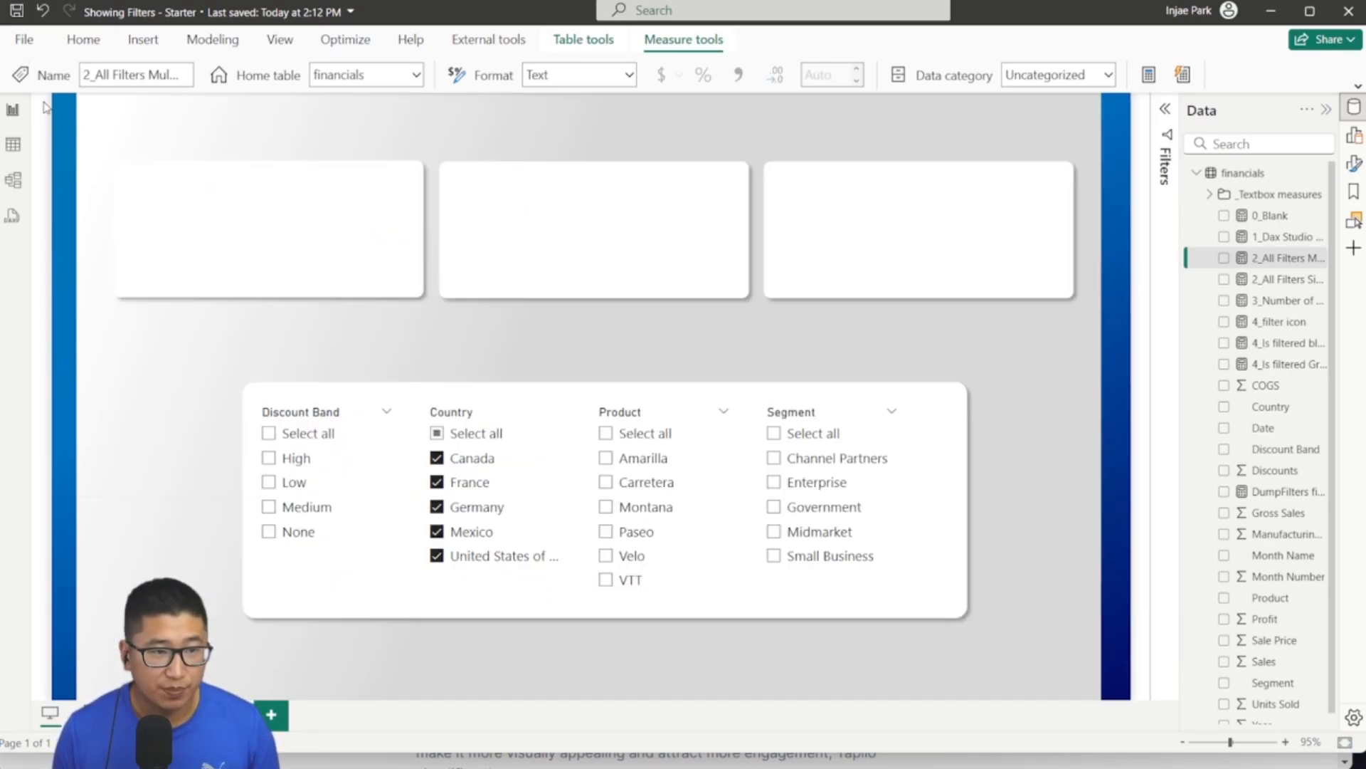
Step: Add 2_All Filters Multiline to the canvas as a table visual and place it in the first white box
drag(1283, 259, 288, 211)
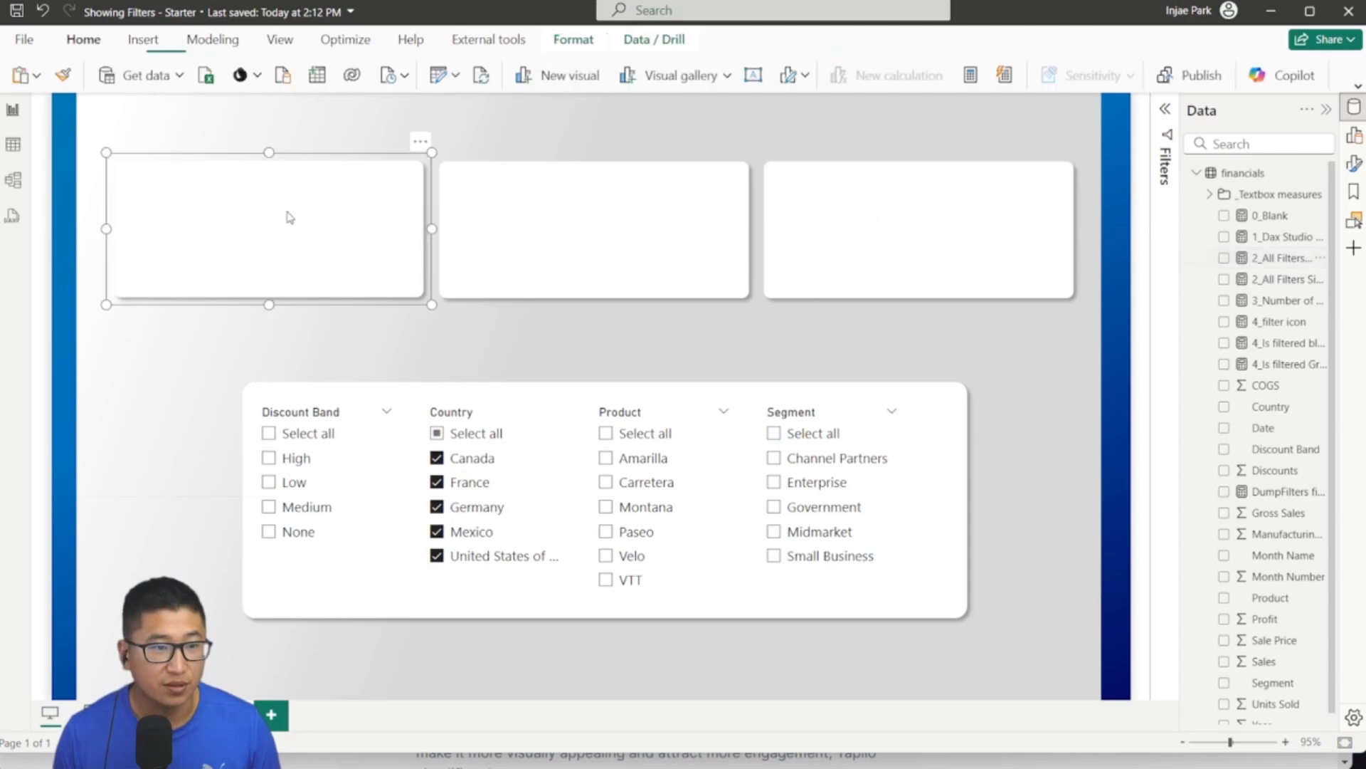
click(499, 129)
drag(1283, 259, 441, 214)
click(706, 234)
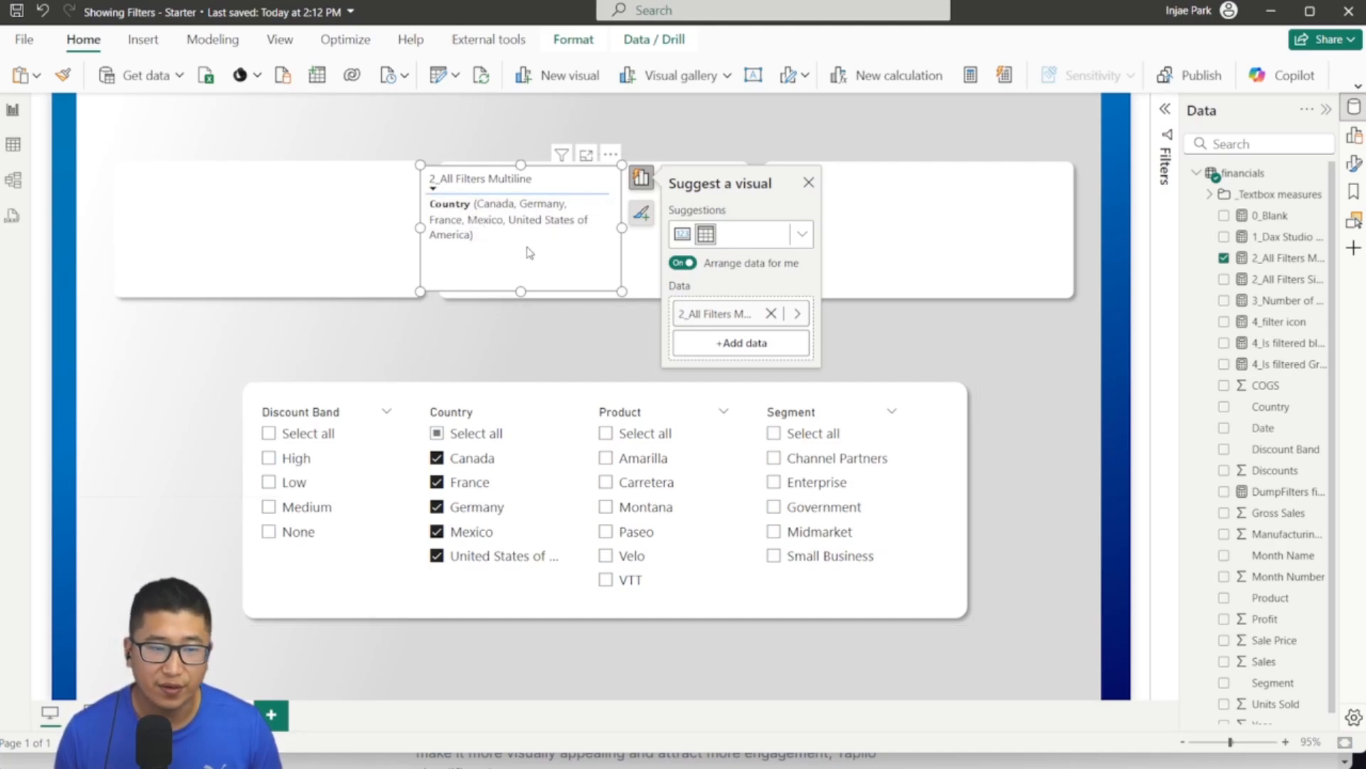
drag(528, 252, 243, 254)
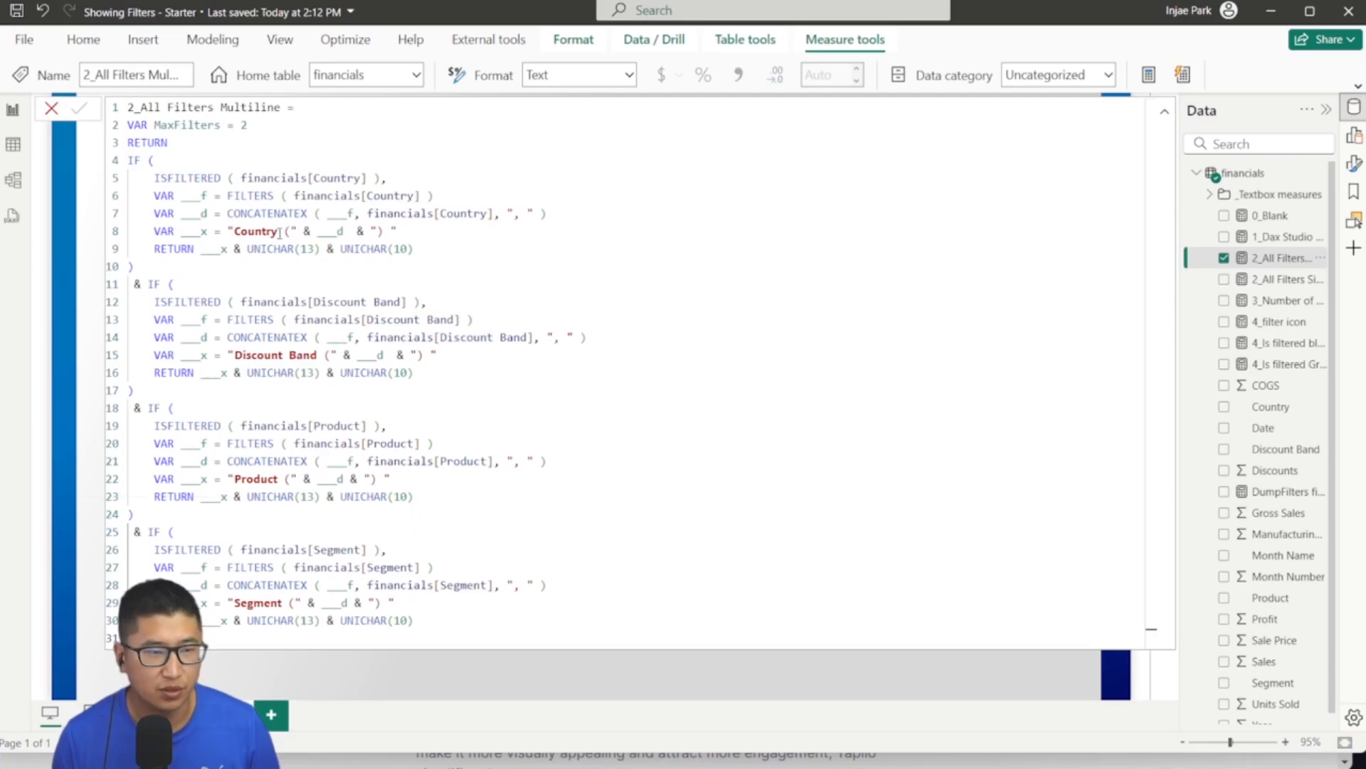
Step: Examine how the Country label wraps ___d in parentheses in the 2_All Filters Multiline formula, and close the formula
drag(280, 232, 387, 231)
click(532, 248)
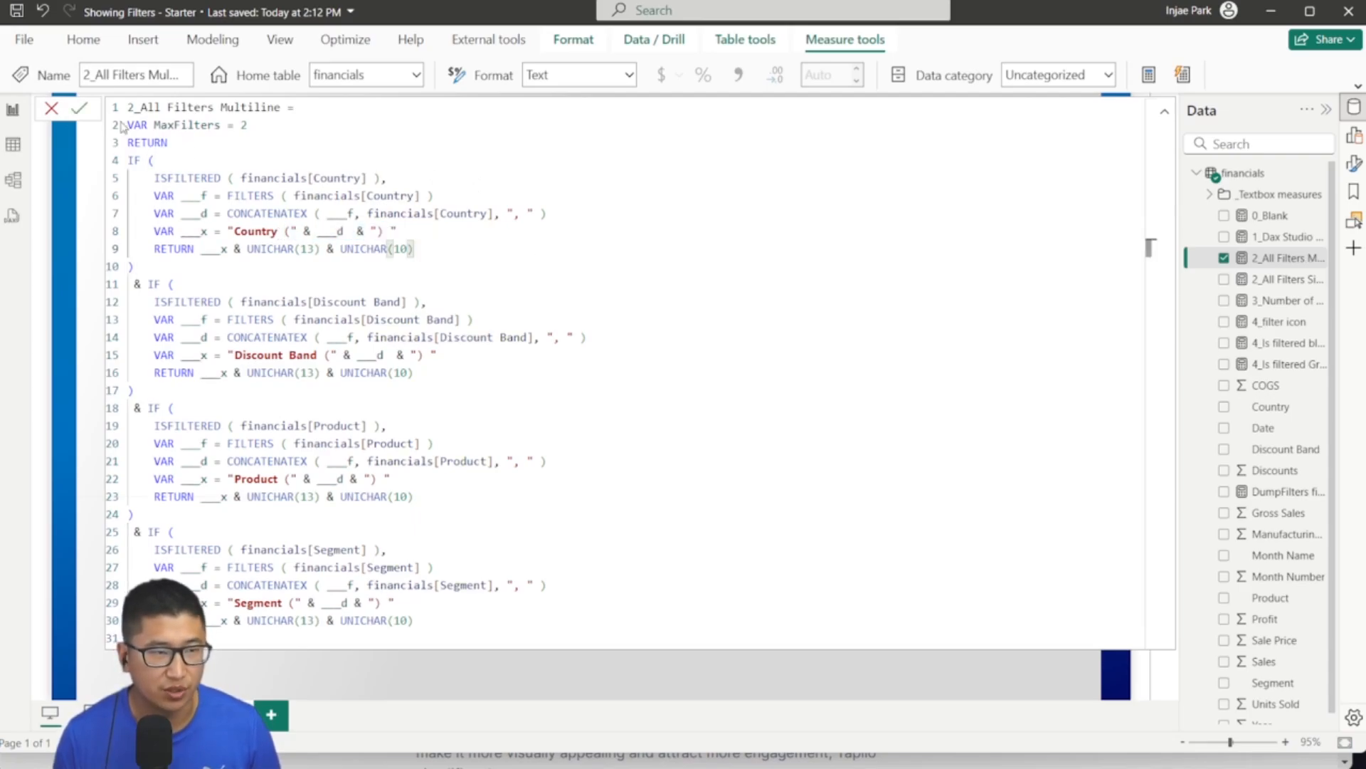
click(54, 110)
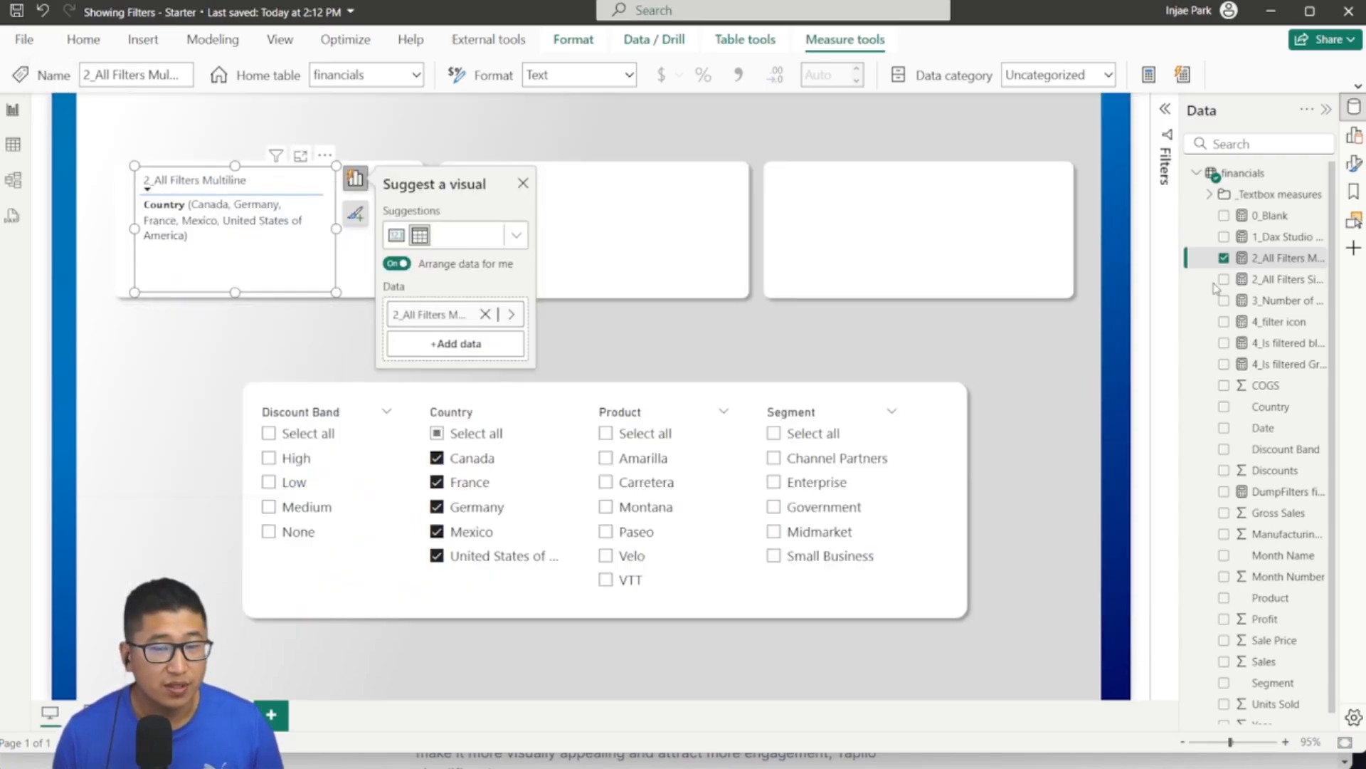
Step: Move the 2_All Filters Multiline table to the middle white box, and select Amarilla and Carretera in the Product slicer
drag(218, 263, 579, 266)
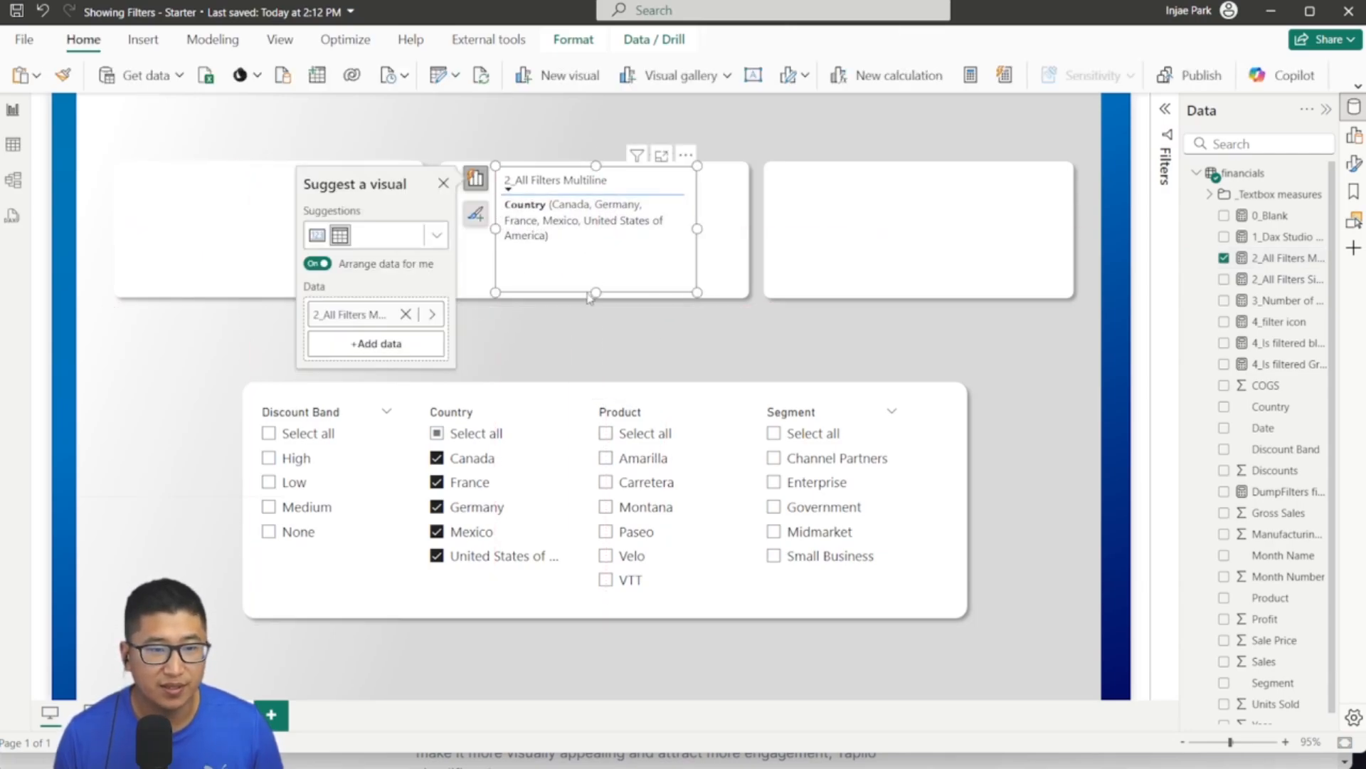
click(618, 461)
click(609, 482)
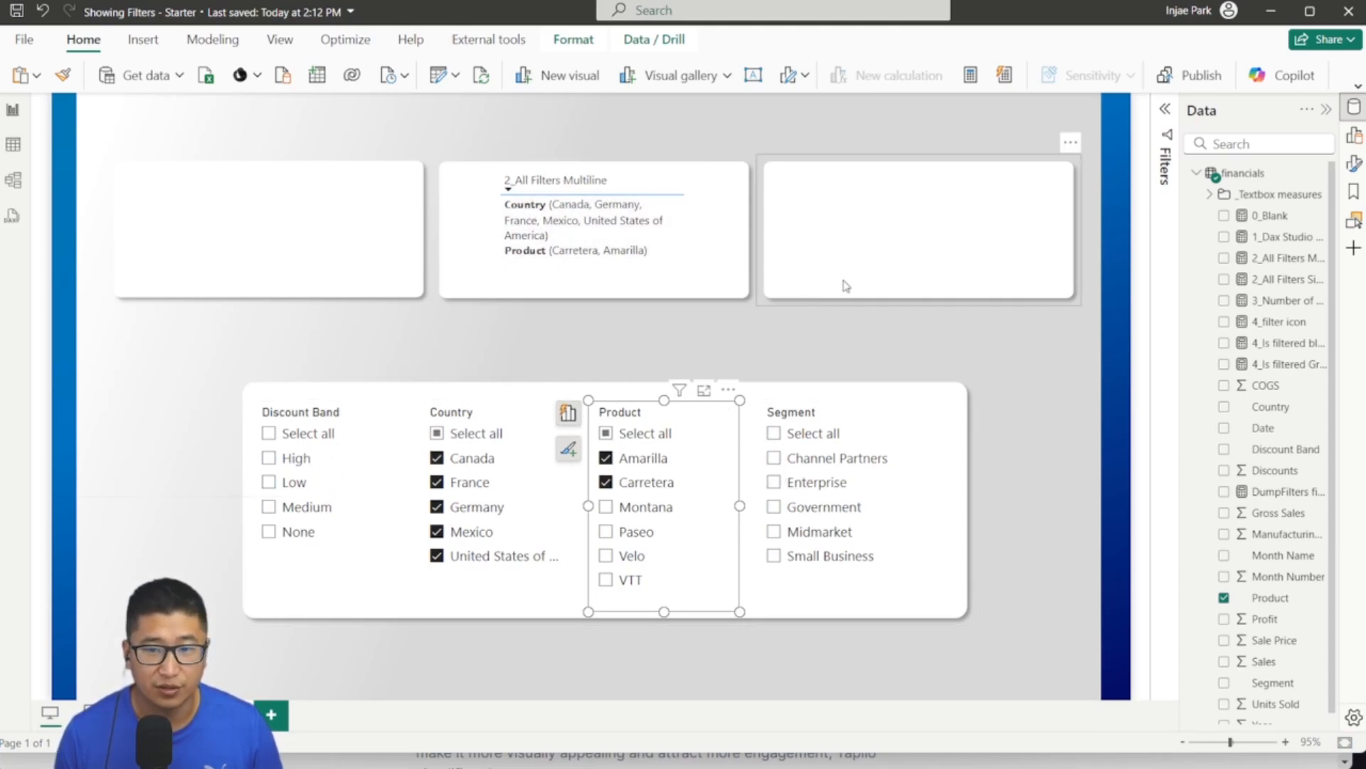
Step: Reposition the 2_All Filters Multiline table and enlarge it to roughly cover the middle white box
click(625, 285)
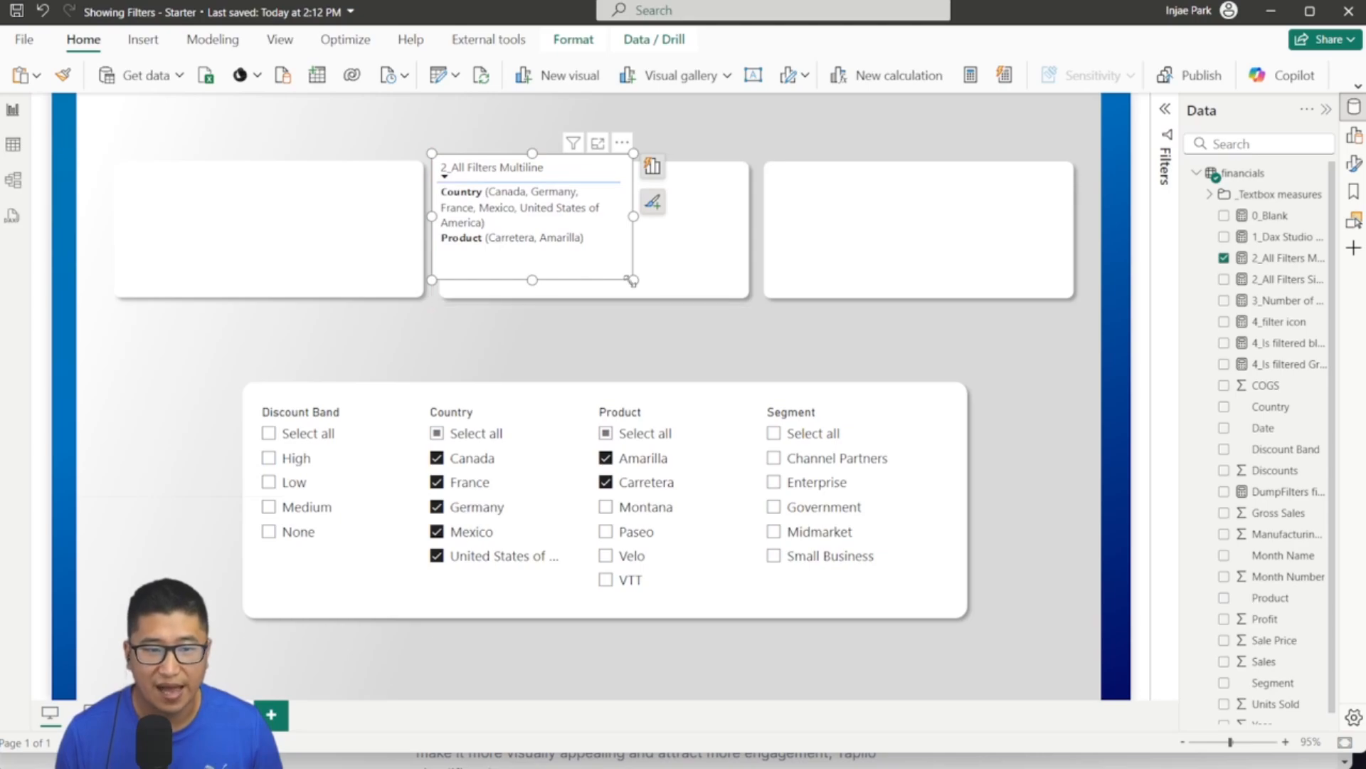
drag(634, 281, 791, 350)
mouse_move(621, 292)
mouse_down()
mouse_move(629, 282)
mouse_move(594, 297)
mouse_up()
drag(769, 253, 727, 251)
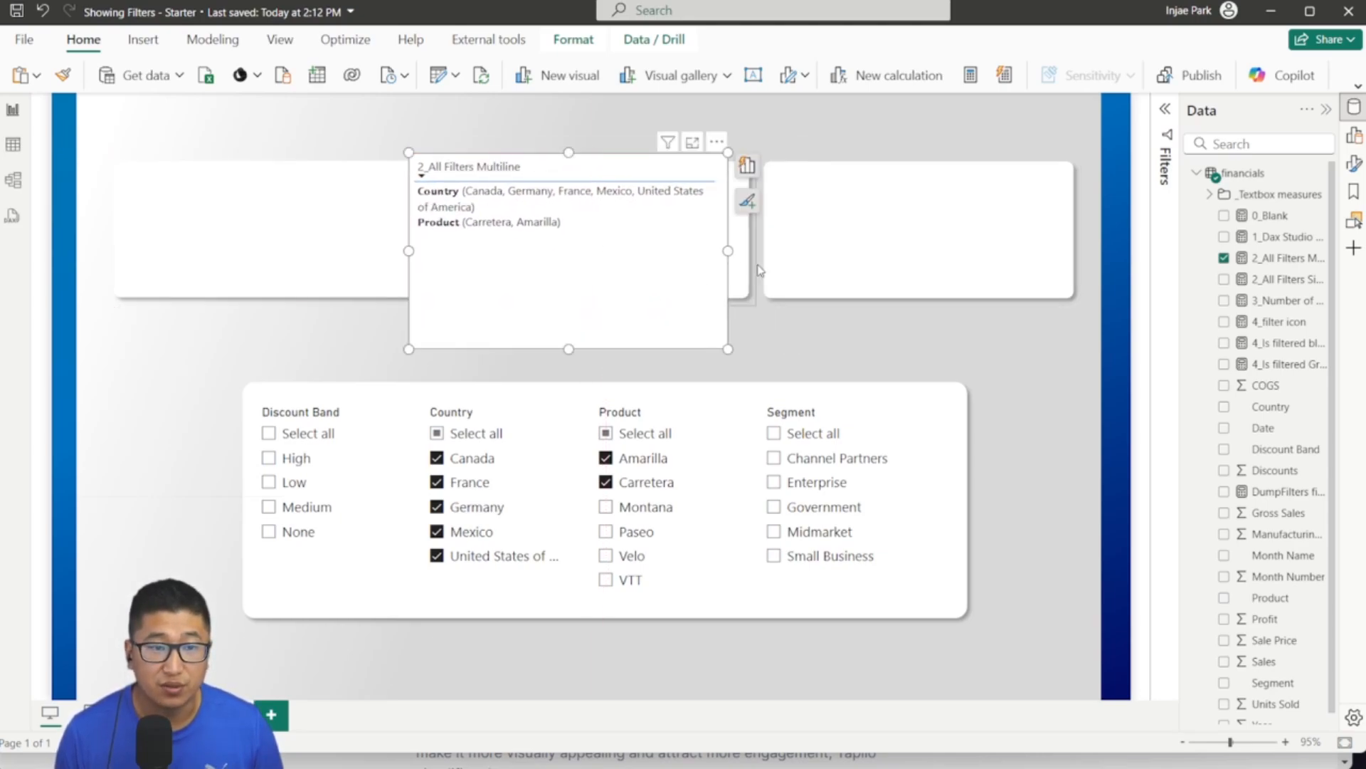
Step: Add 2_All Filters SingleLine to the Multiline visual, widened toward the third white box and shown as a table
drag(1293, 289, 683, 263)
drag(730, 350, 968, 373)
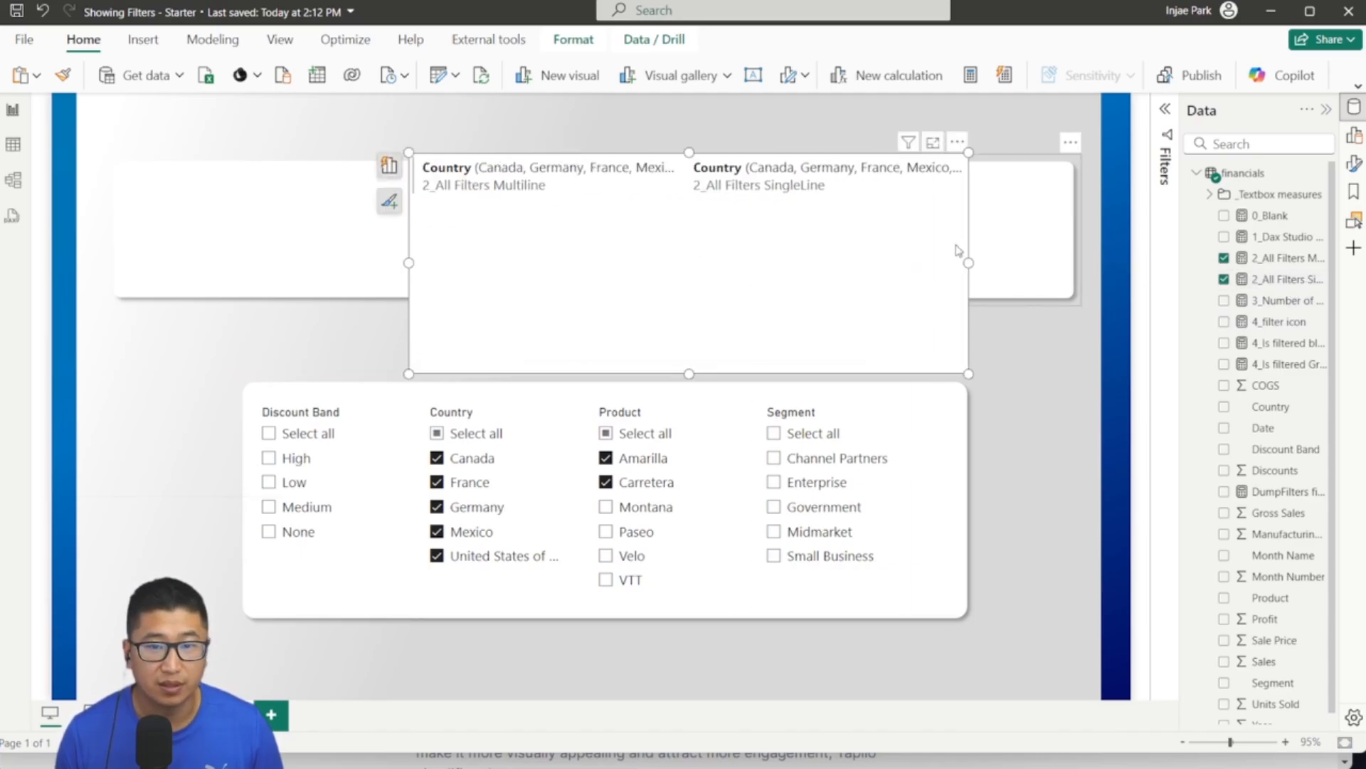
click(1356, 142)
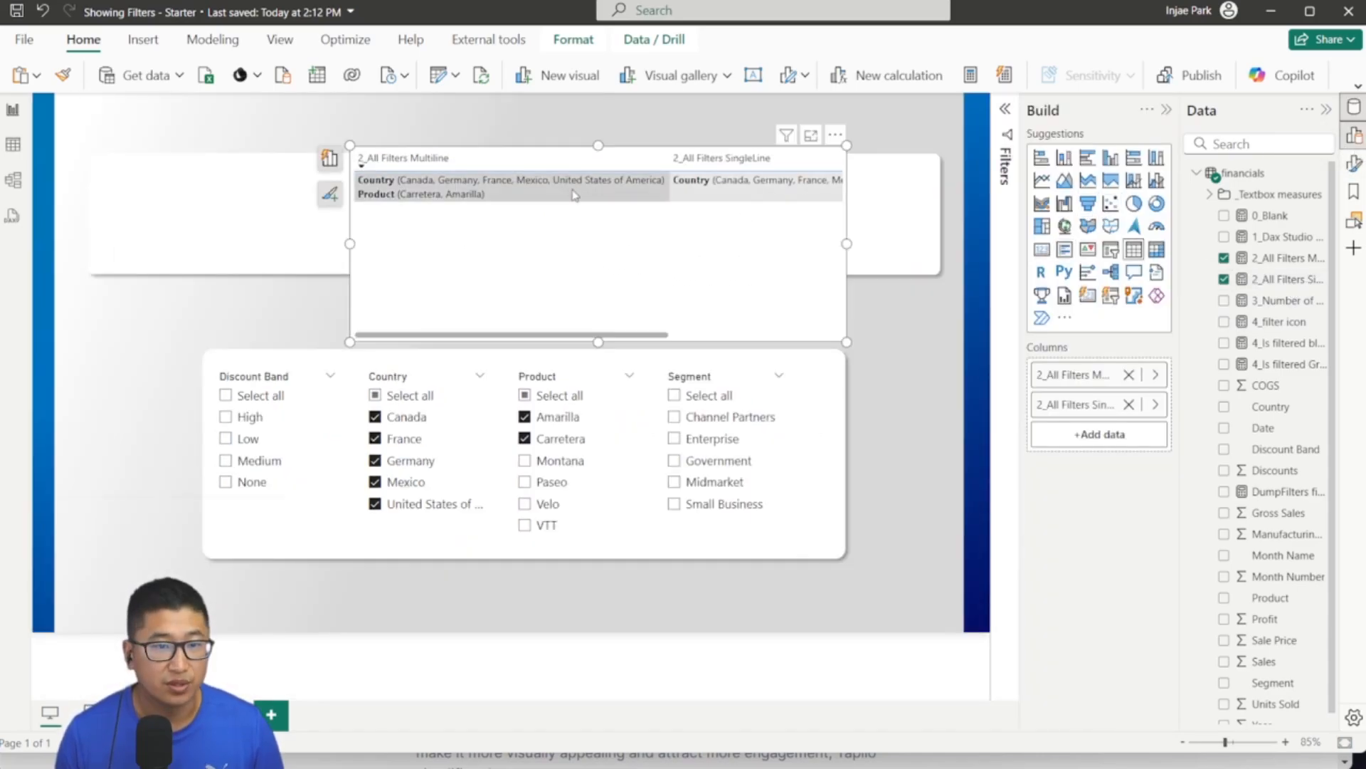
drag(597, 339, 543, 328)
double_click(529, 226)
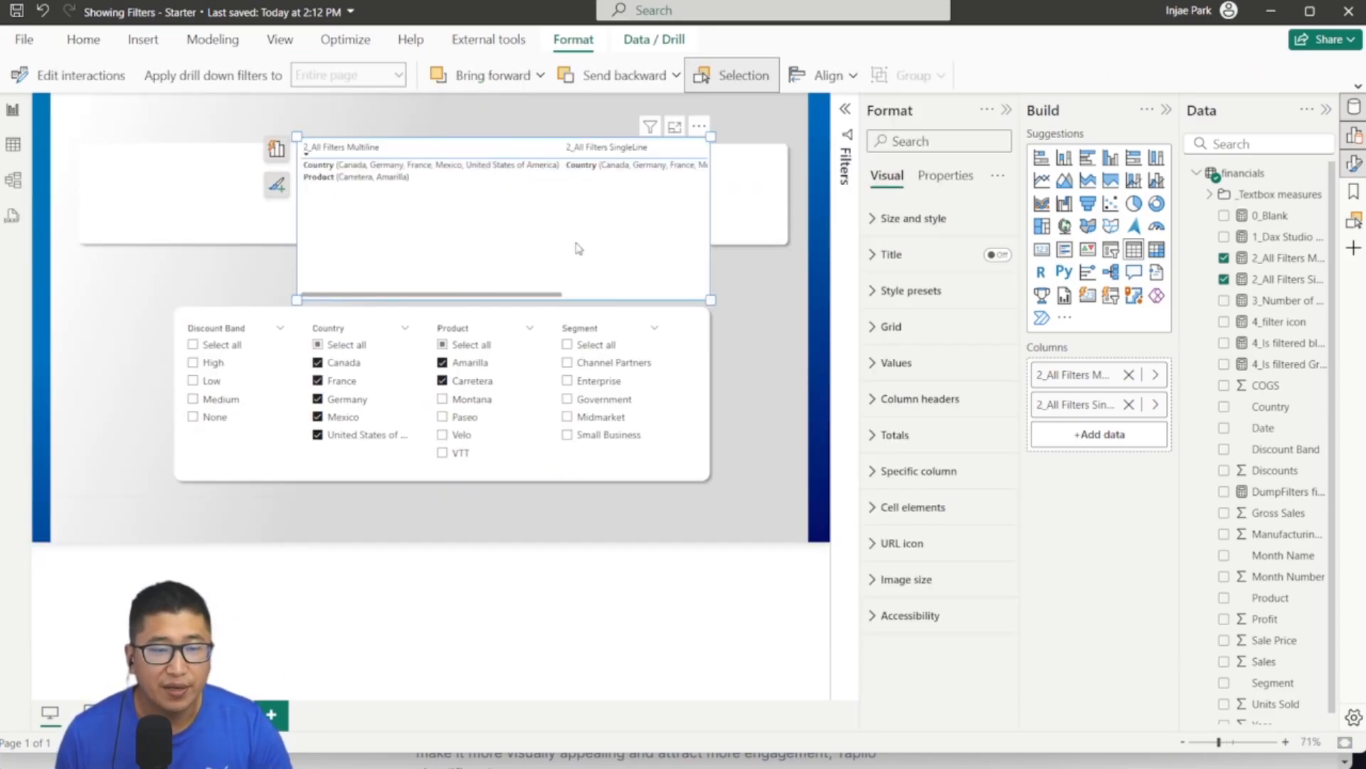
Step: Delete the table visual with the two All Filters measures from the canvas
click(780, 295)
click(529, 195)
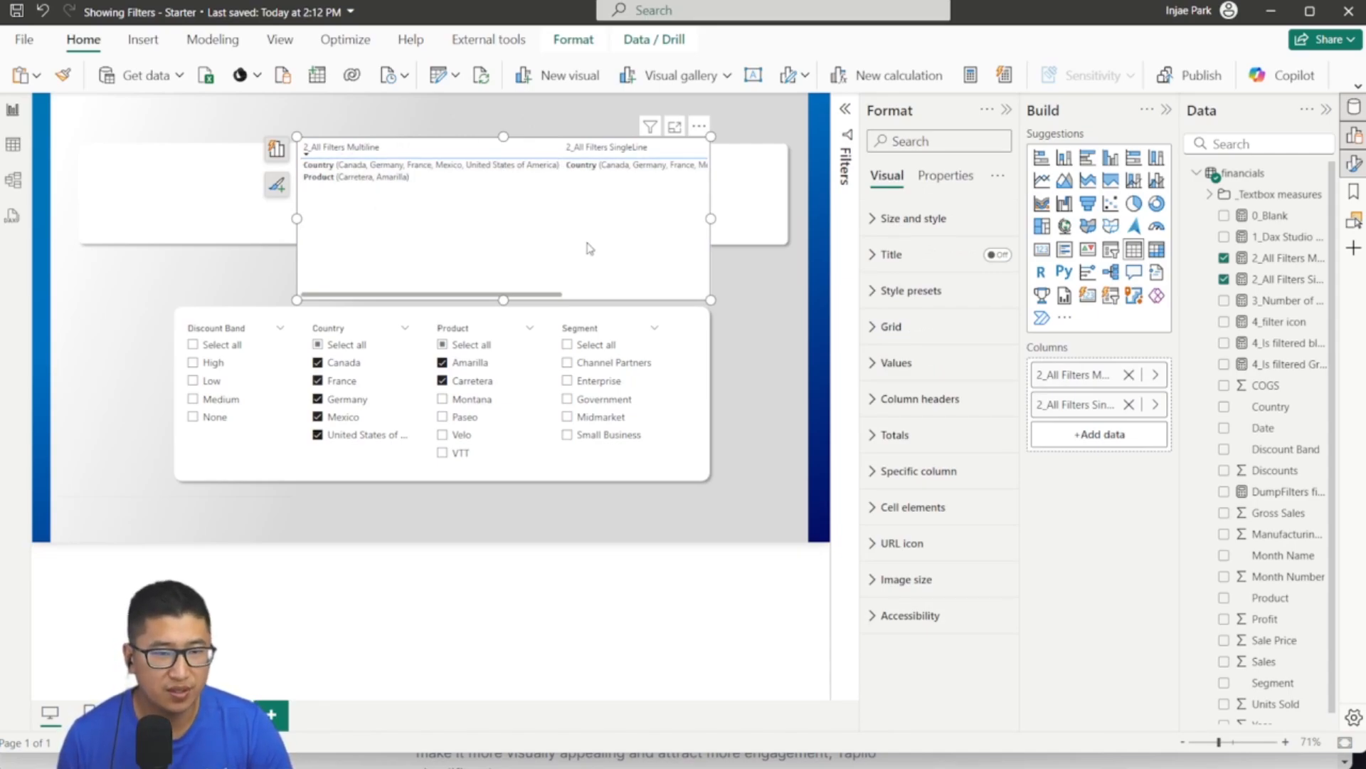
key(Delete)
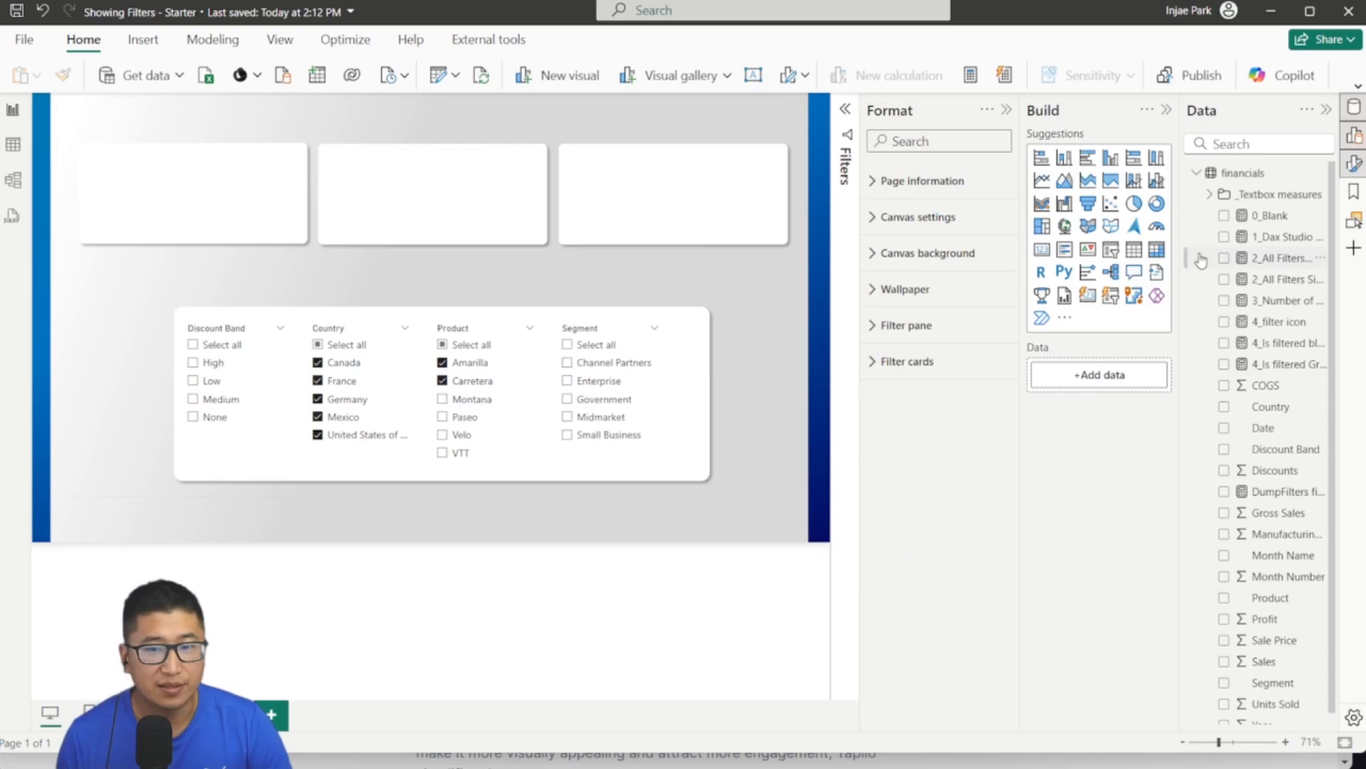
Step: Insert a new card visual sized to fit the middle white box, and add 2_All Filters Multiline as its data
click(1089, 302)
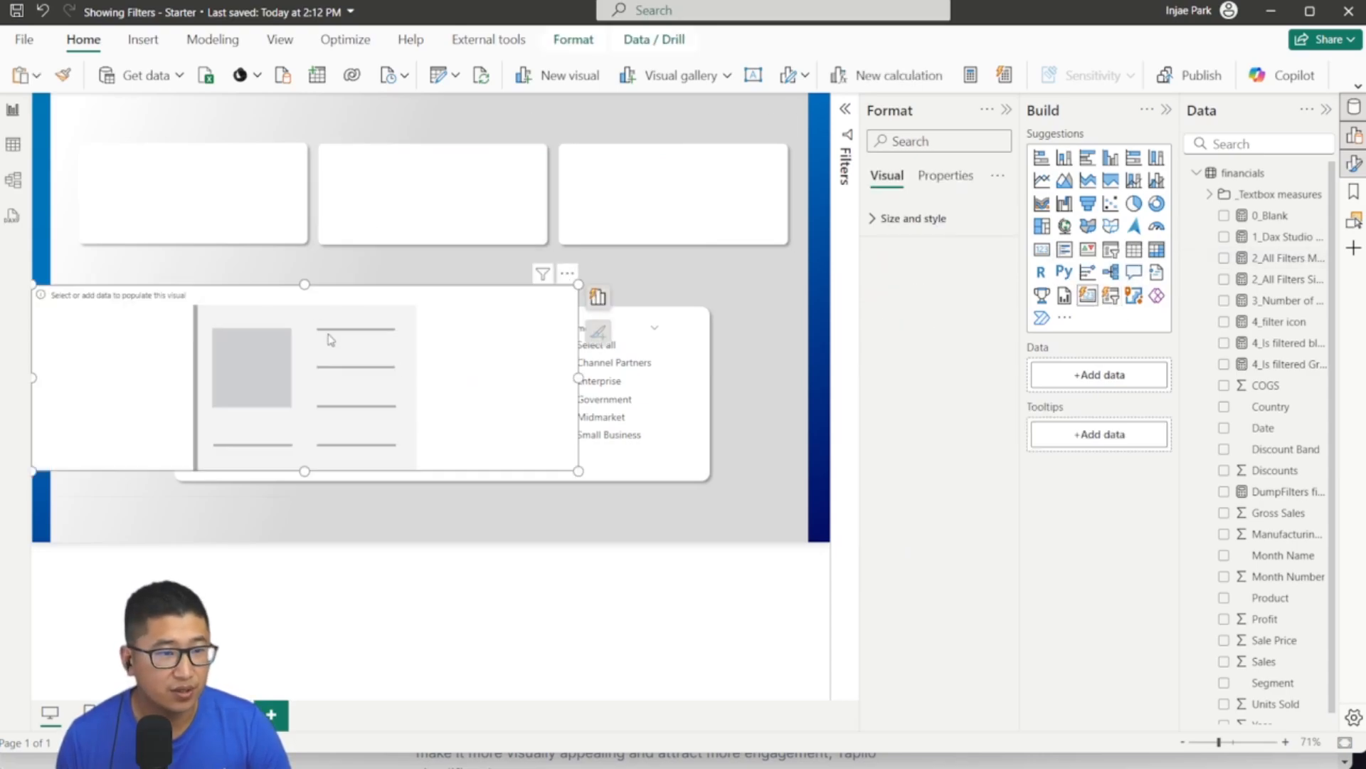
drag(425, 368, 676, 234)
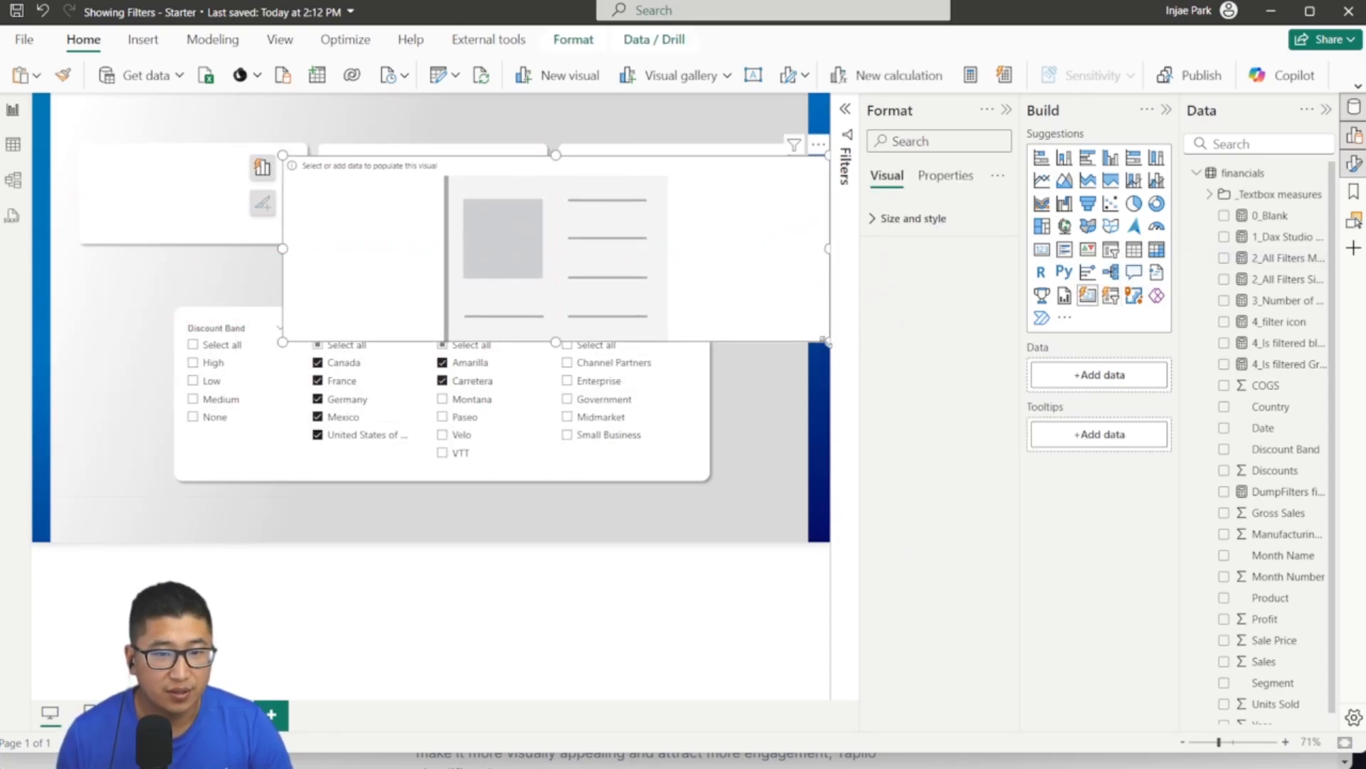
drag(828, 342, 505, 254)
drag(430, 208, 467, 198)
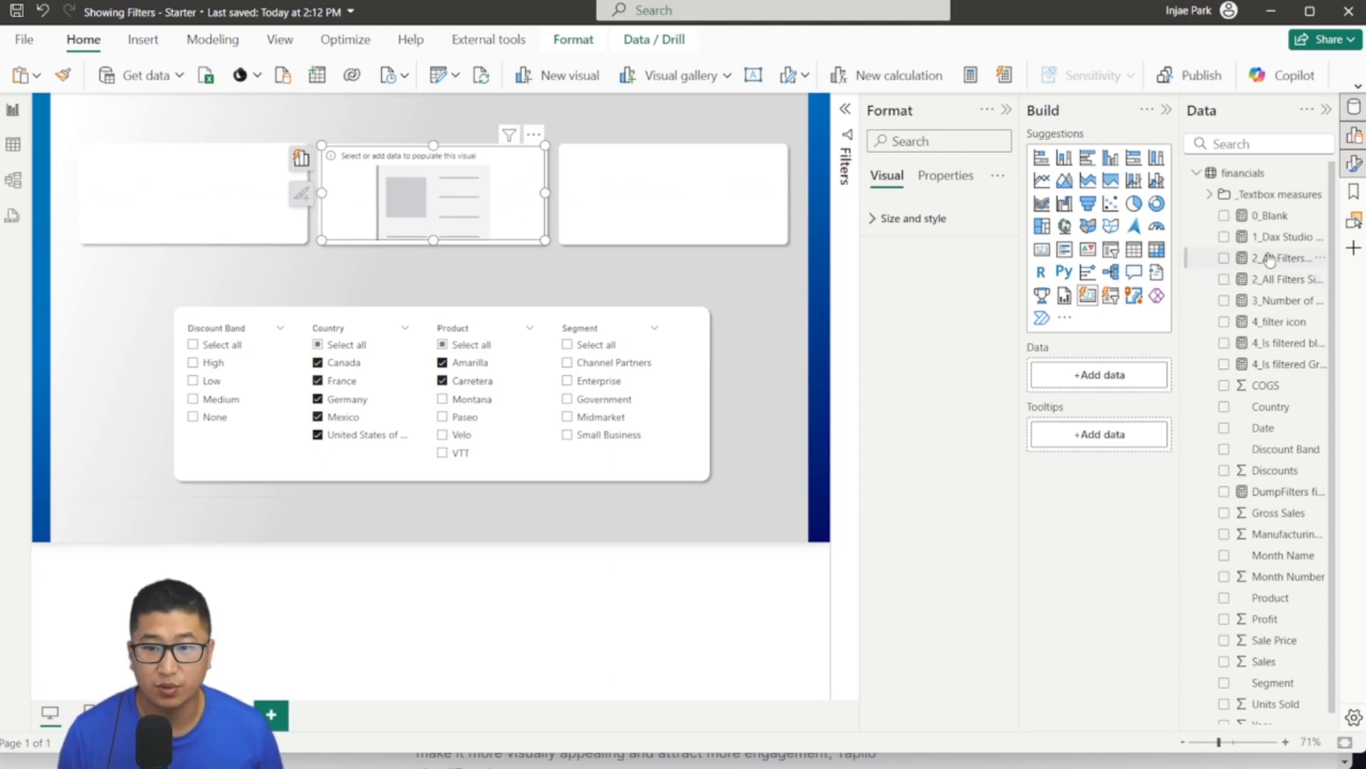
drag(1274, 258, 1094, 382)
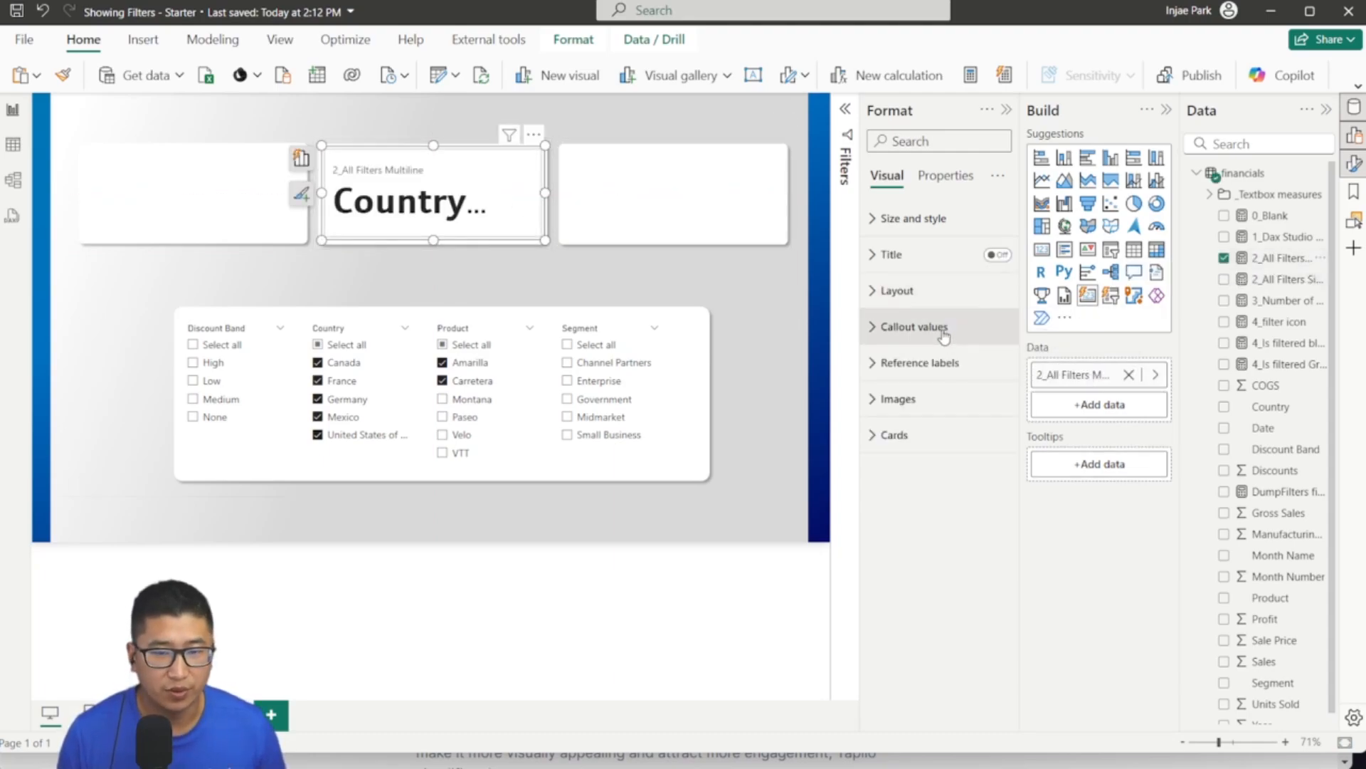
Step: Enter 120 as the font size for the card's callout values and turn on their text wrap
click(949, 327)
scroll(954, 476, down, 2)
drag(981, 328, 955, 329)
text(20)
key(Return)
text(120)
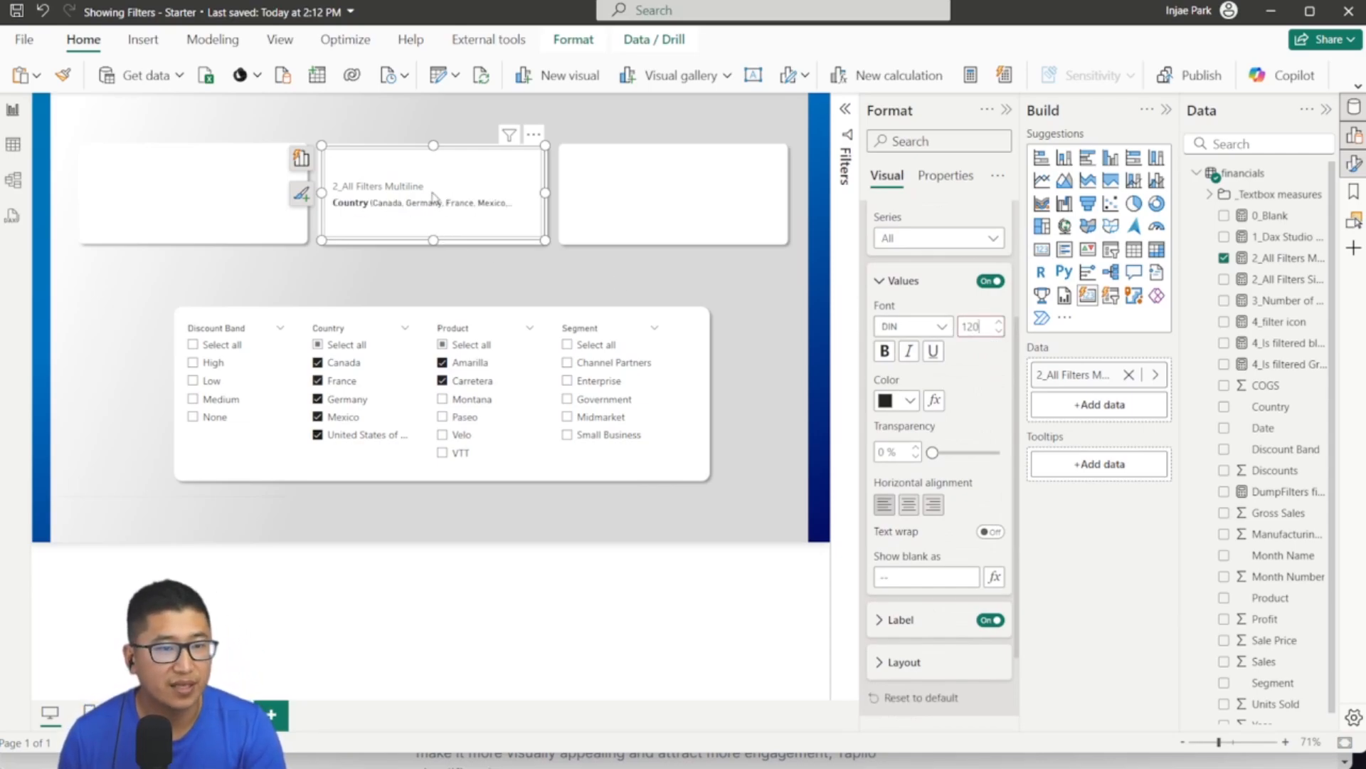
click(990, 531)
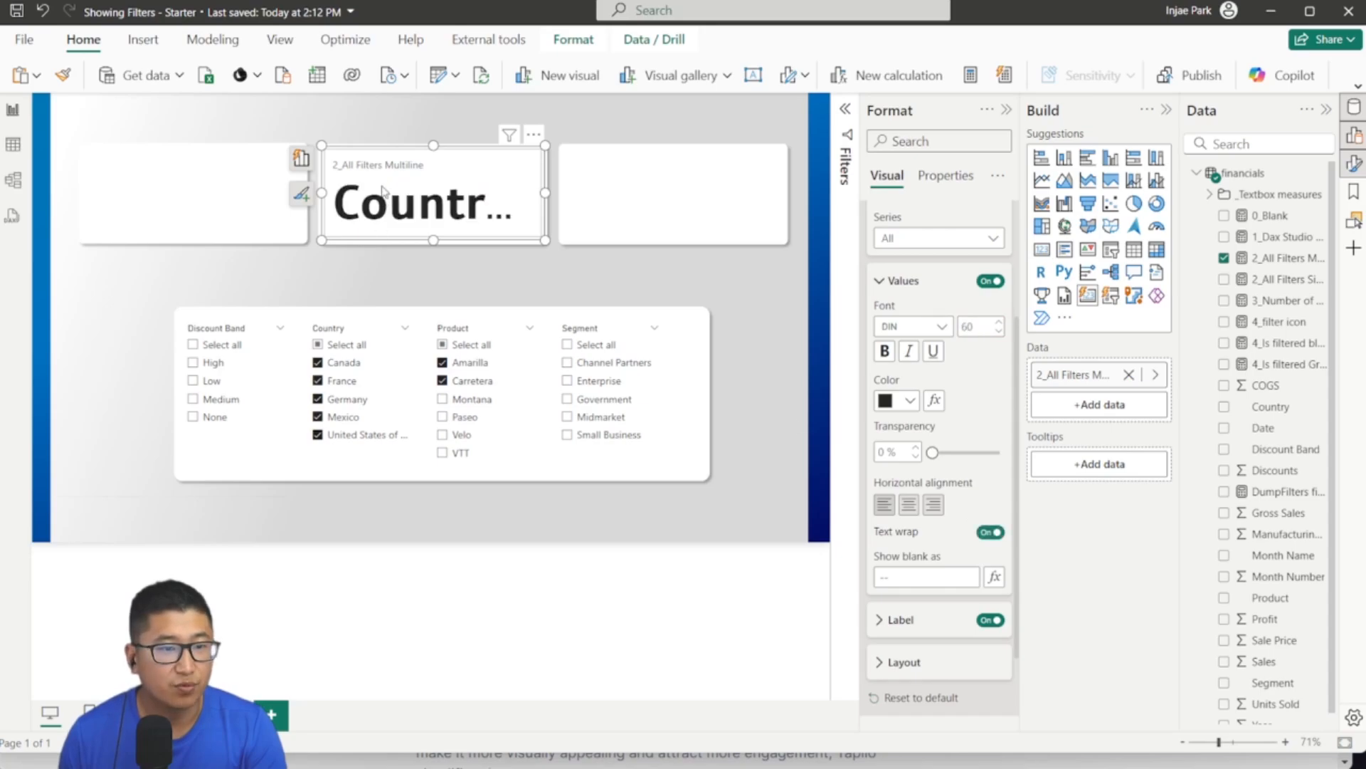
Step: Set the middle card's callout values to font size 12 and the Segoe UI Light font
double_click(969, 326)
text(12)
key(Return)
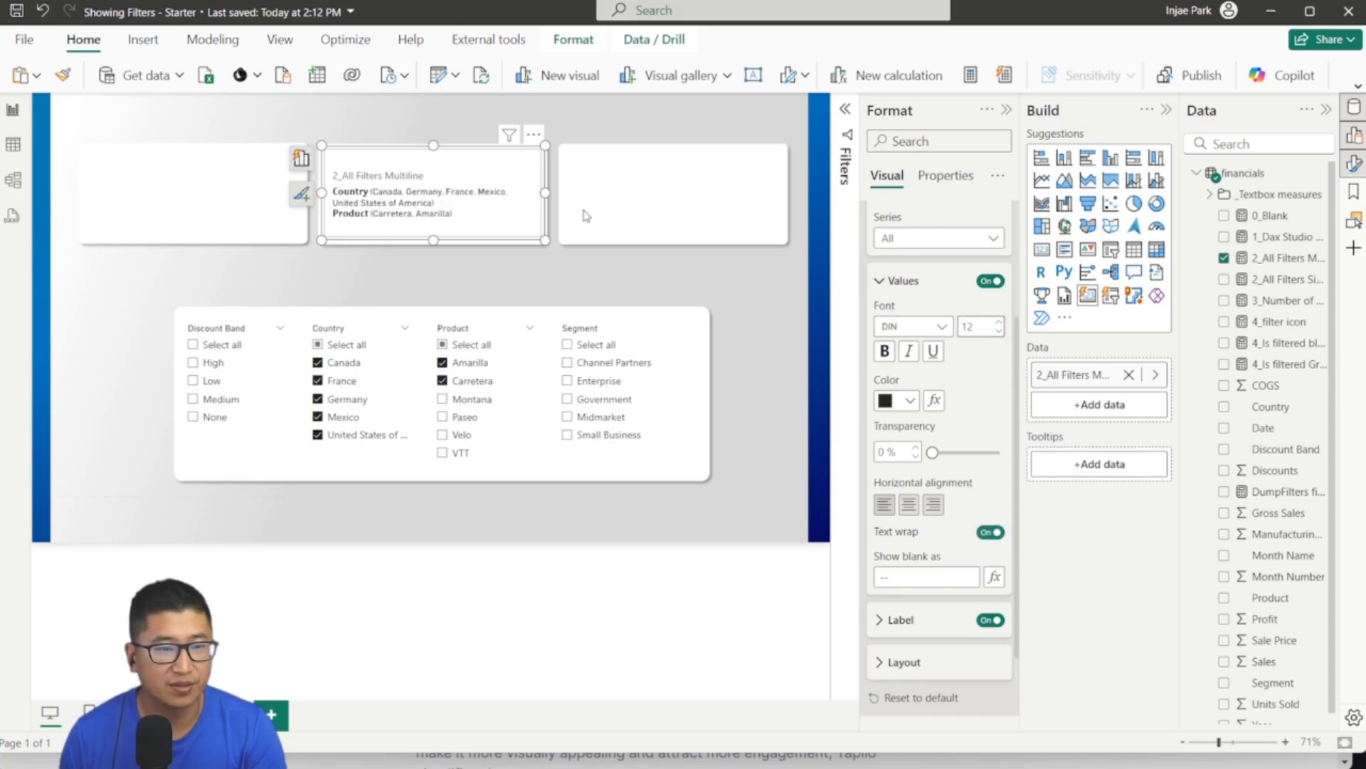
click(915, 326)
scroll(925, 541, down, 5)
click(947, 530)
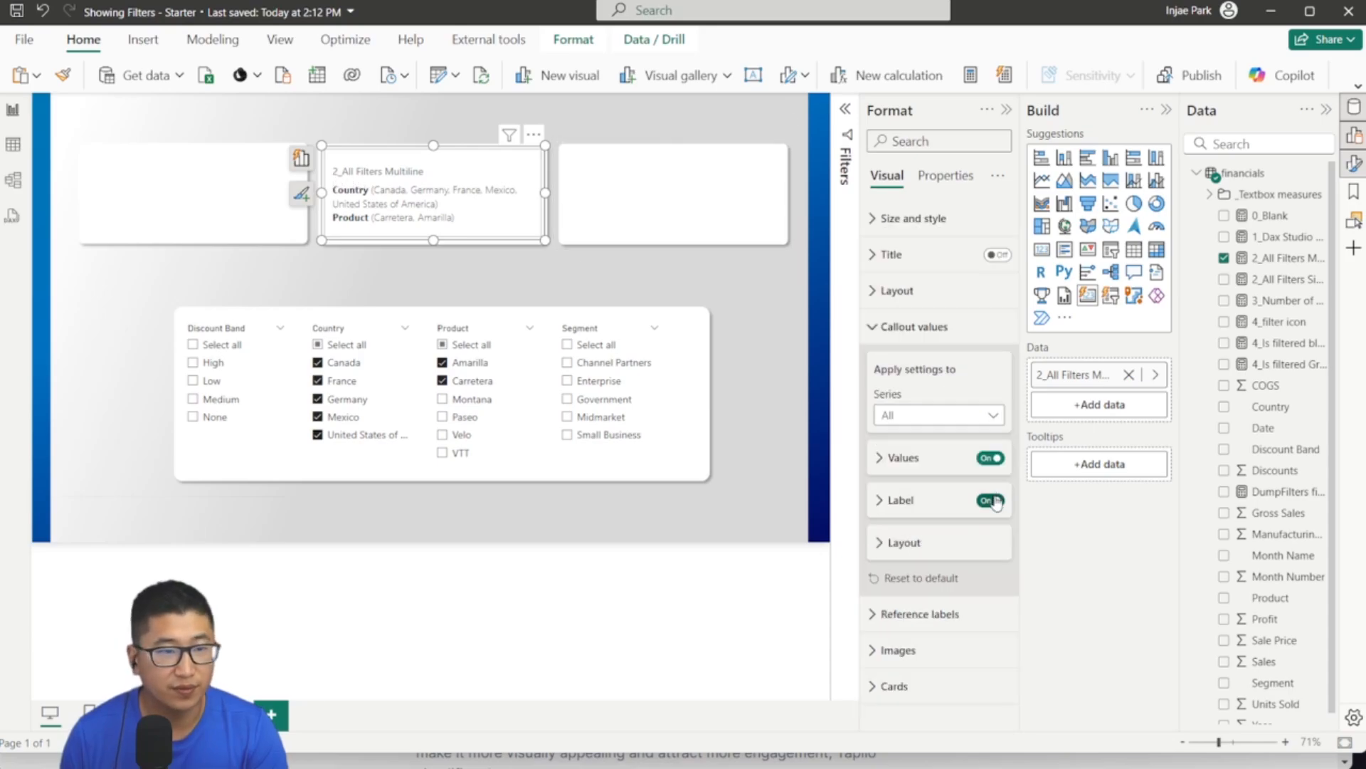
Step: Turn off the middle card's callout label and align its callout values vertically to the top
click(997, 502)
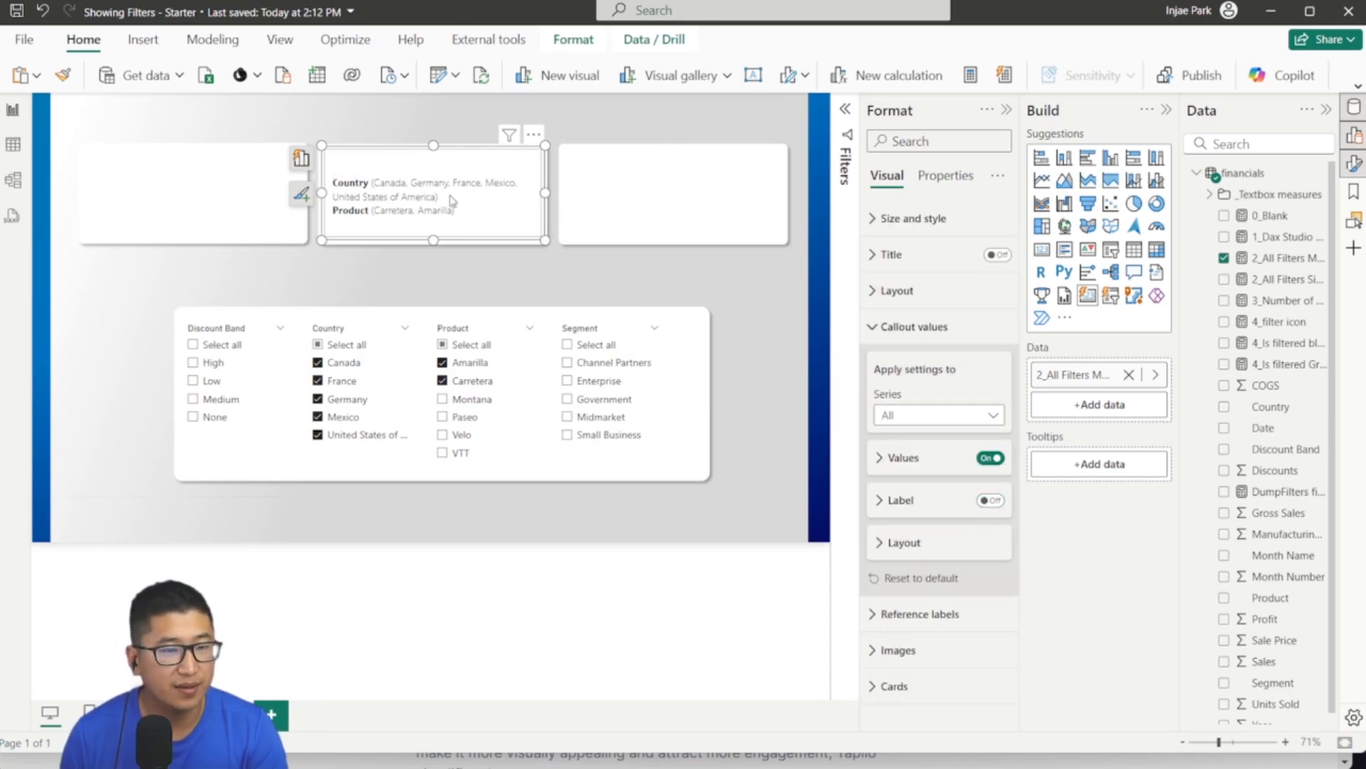
click(898, 542)
click(884, 590)
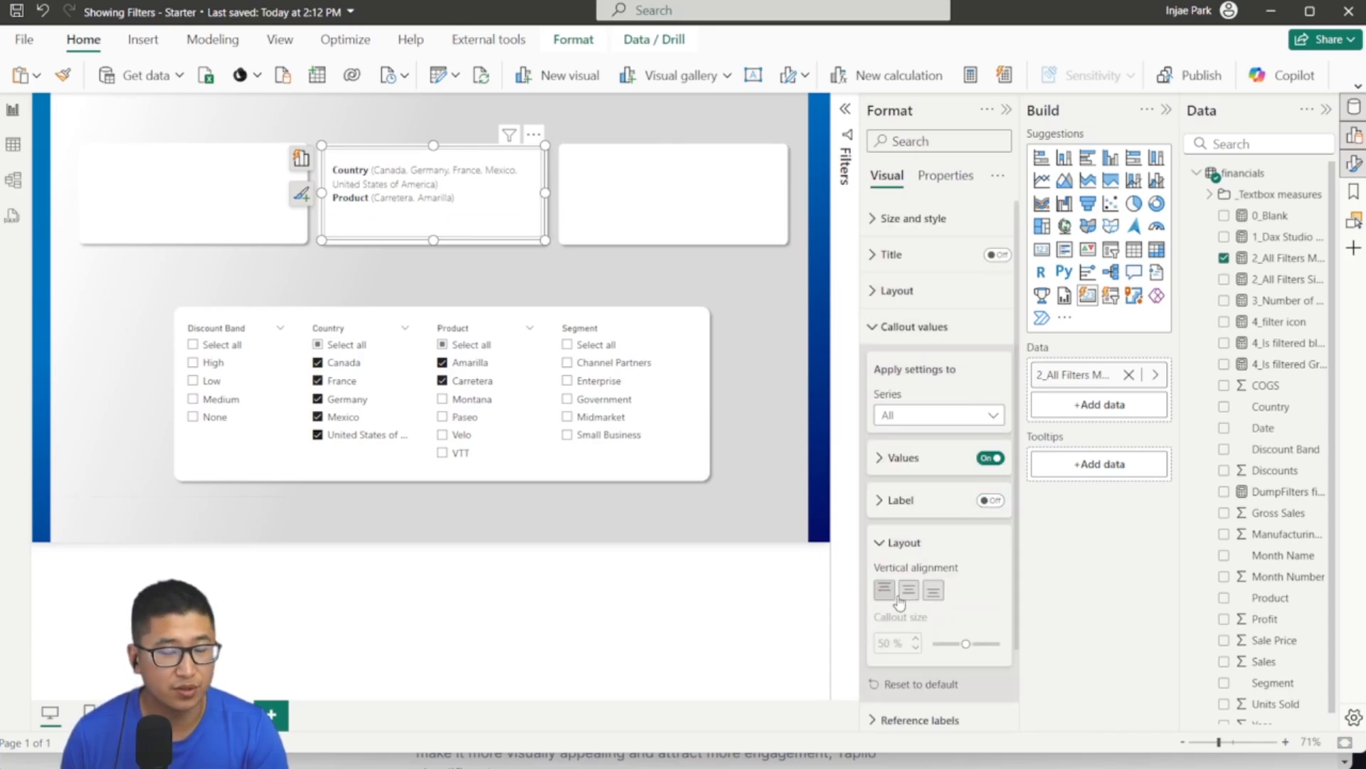
click(894, 542)
click(895, 337)
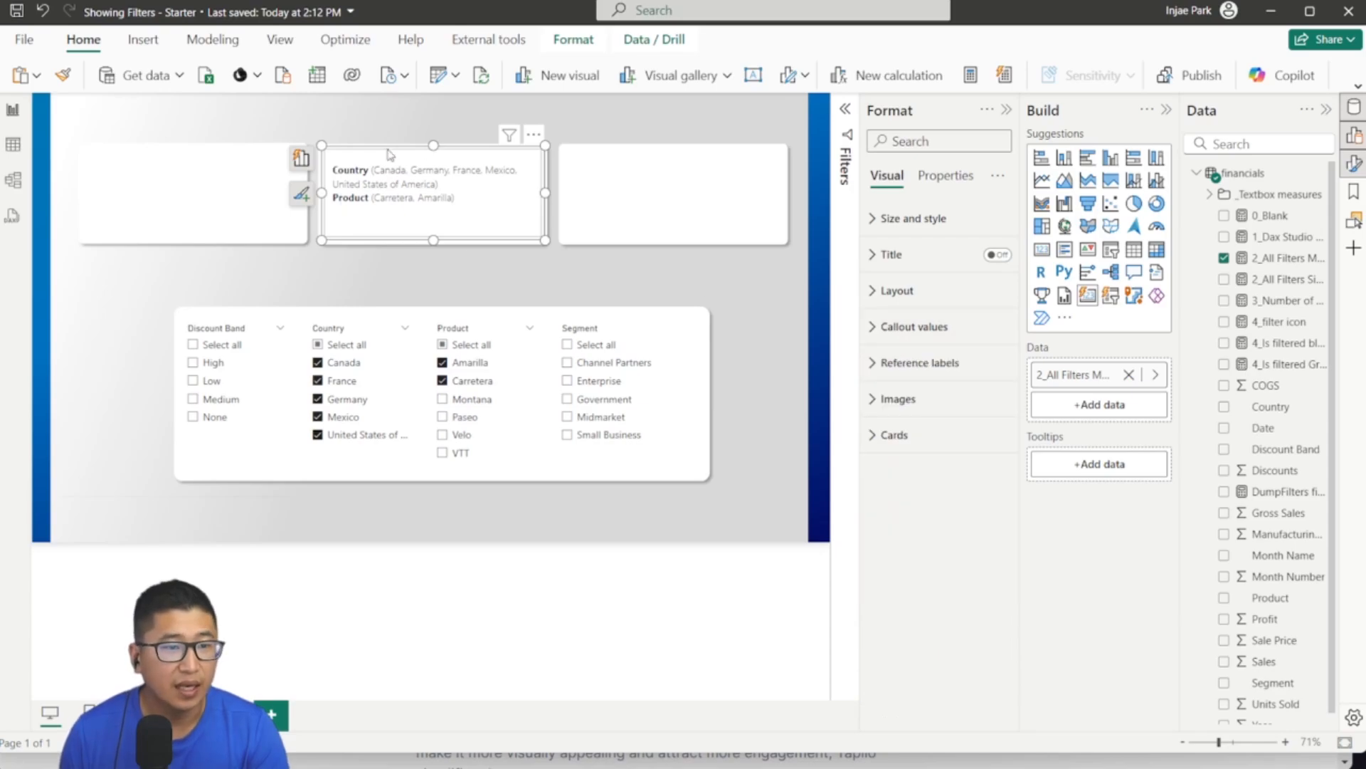
Step: Select Channel Partners in the Segment slicer and High in Discount Band, and extend the middle card downward to fit all its lines
click(601, 363)
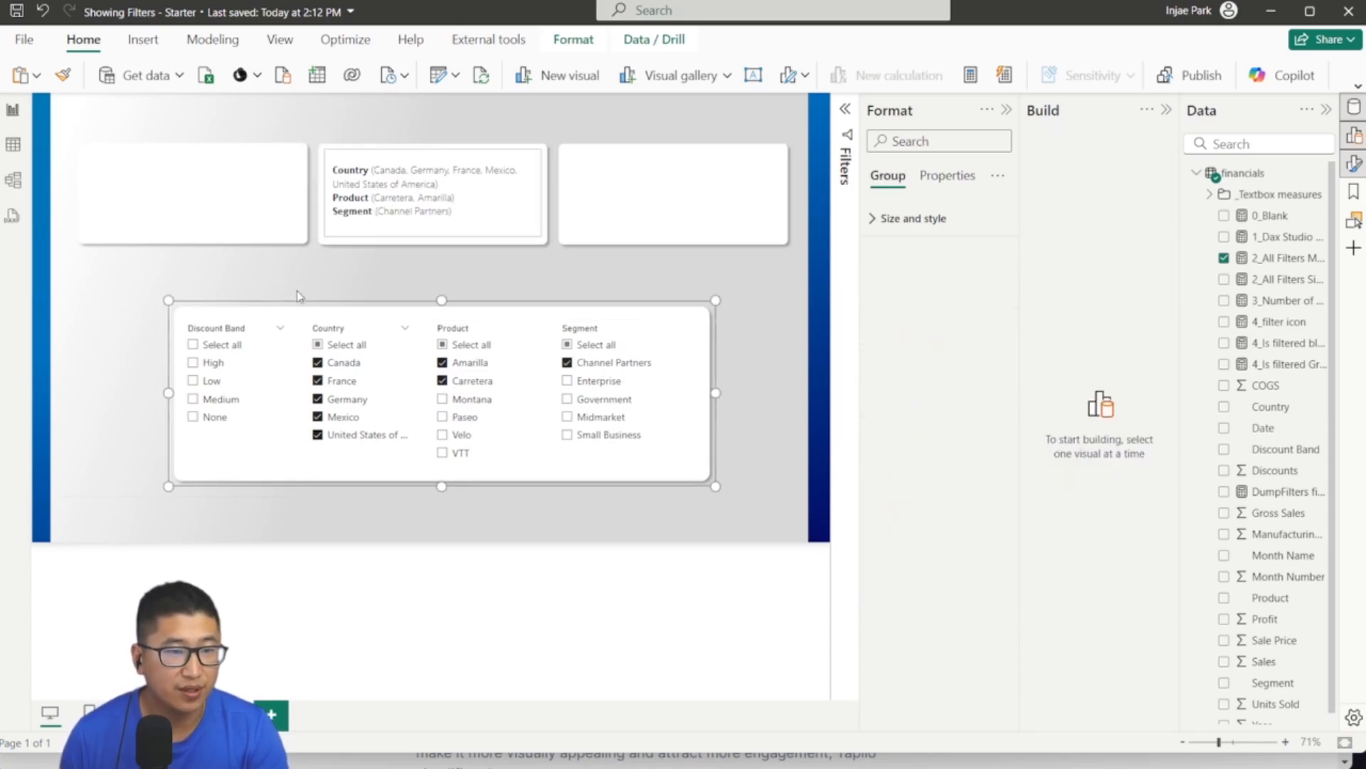
click(203, 363)
click(431, 231)
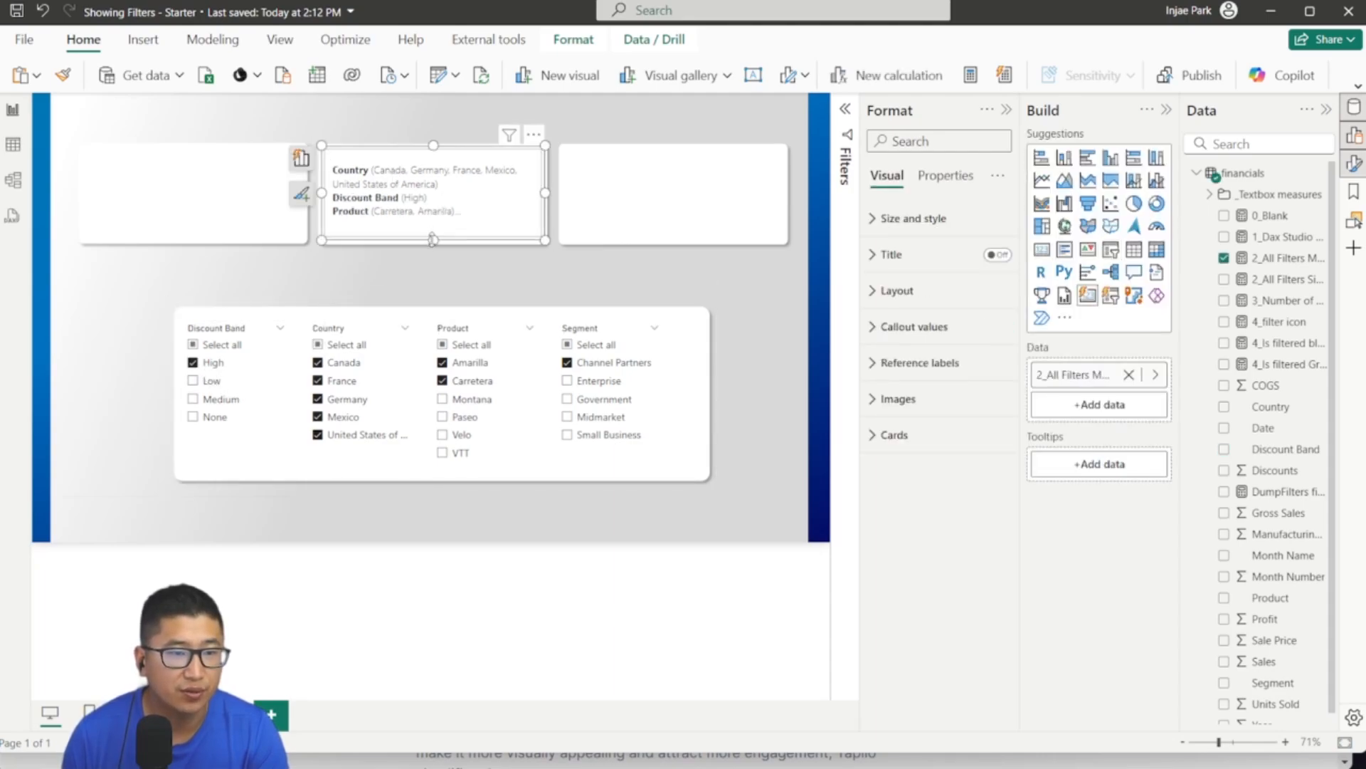
drag(432, 239, 440, 269)
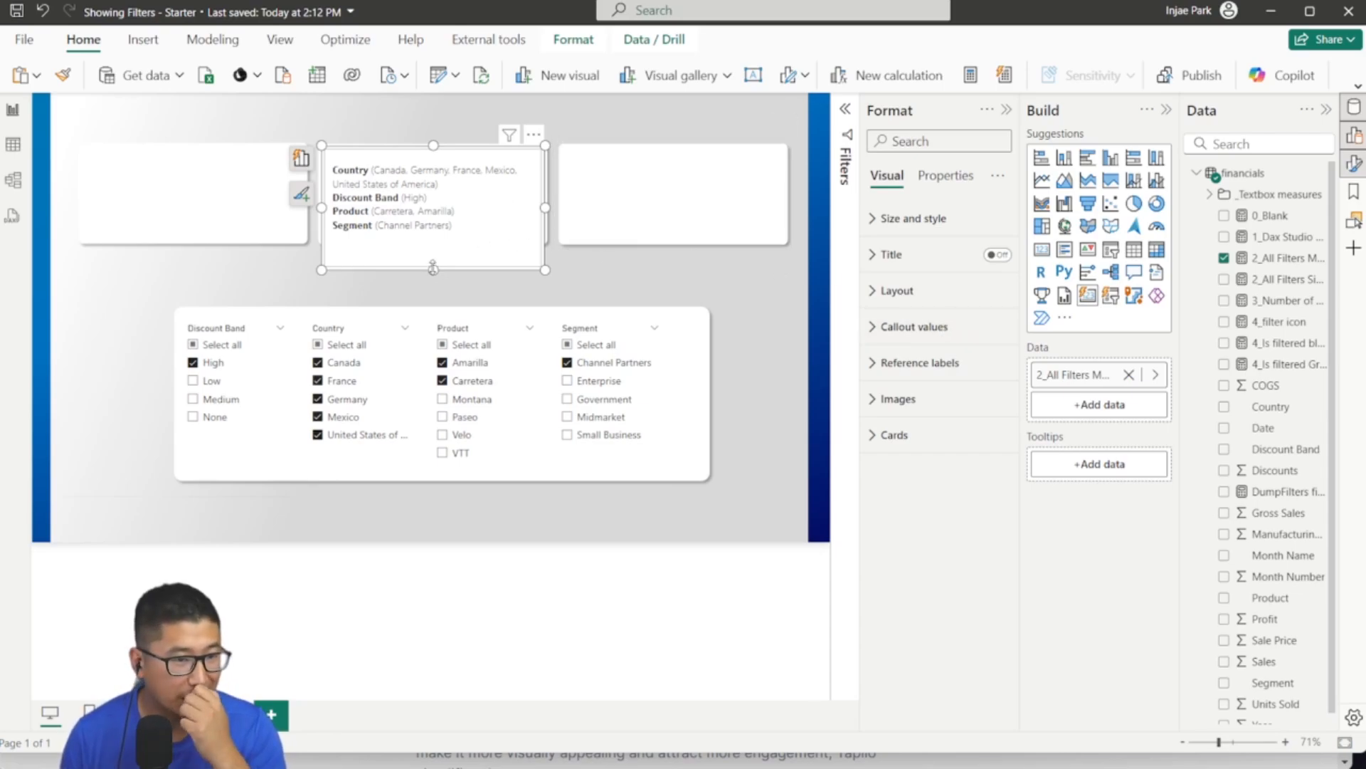
Step: Duplicate the middle card and place the copy over the third white box, aligned with the original
key(ctrl+c)
key(ctrl+v)
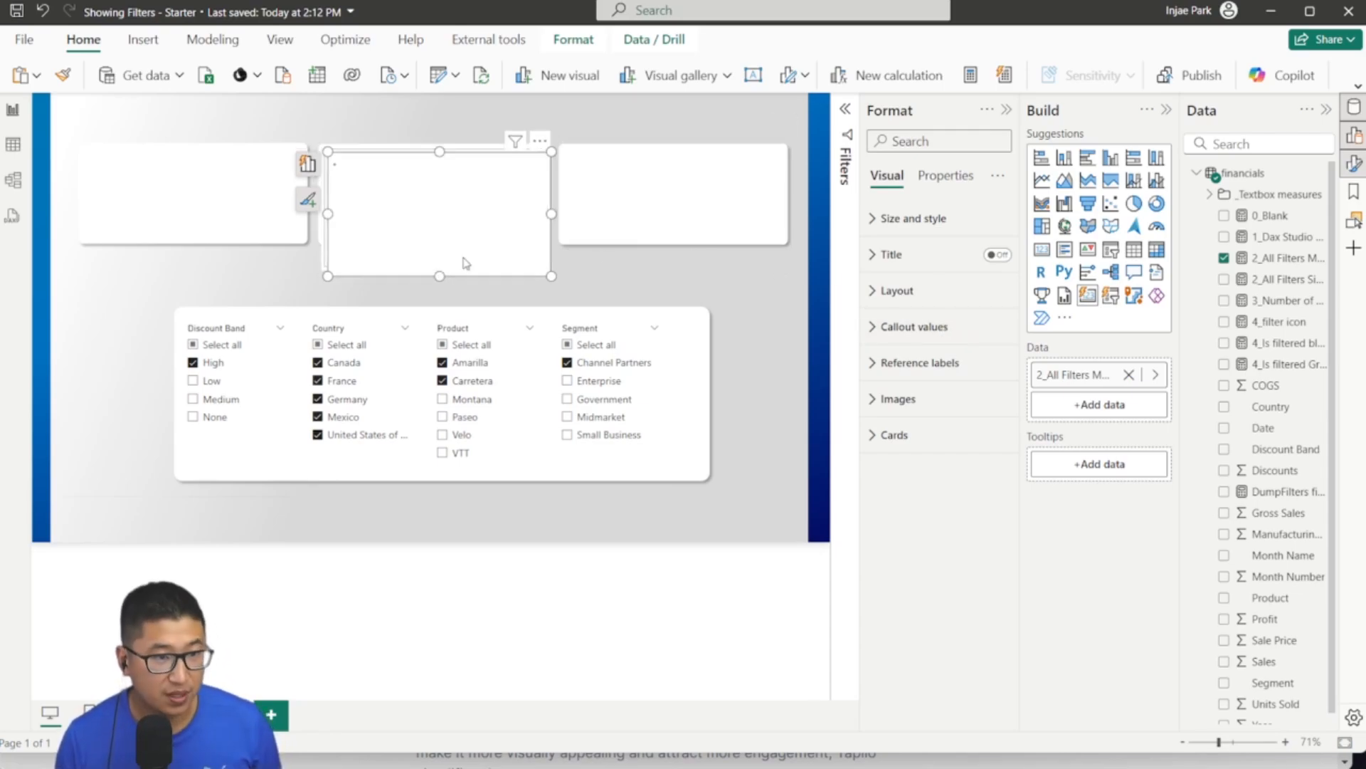
drag(464, 262, 709, 272)
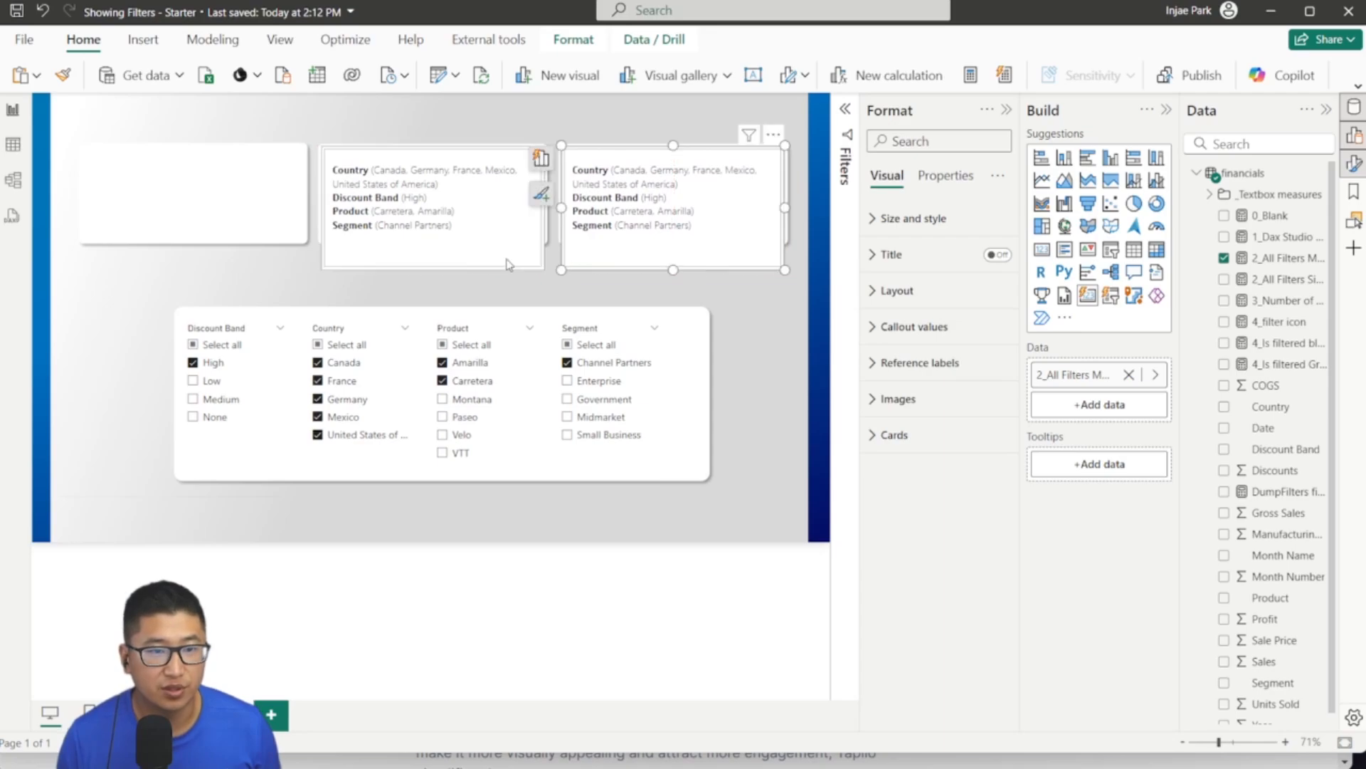
Step: Remove the background and border from the middle card so only its text sits on the white box
click(957, 180)
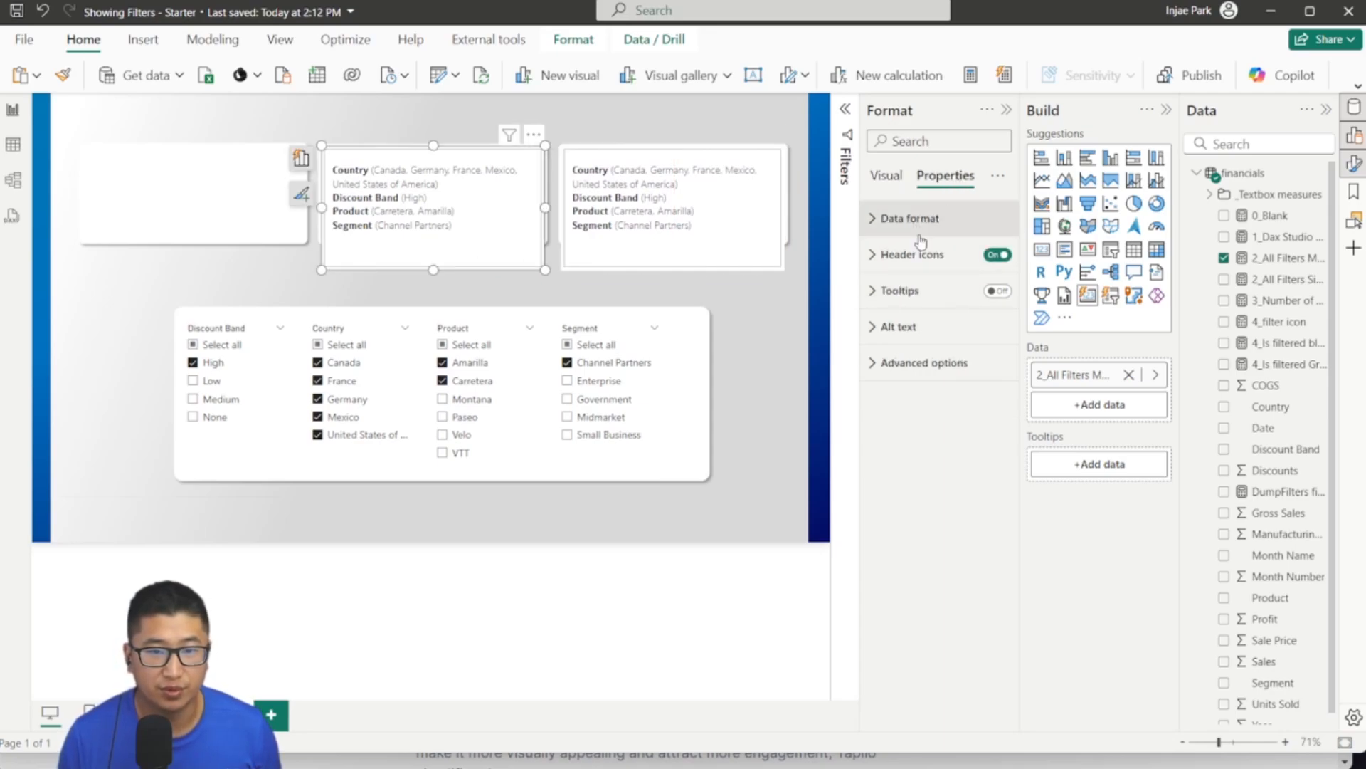
click(886, 176)
click(882, 218)
click(882, 218)
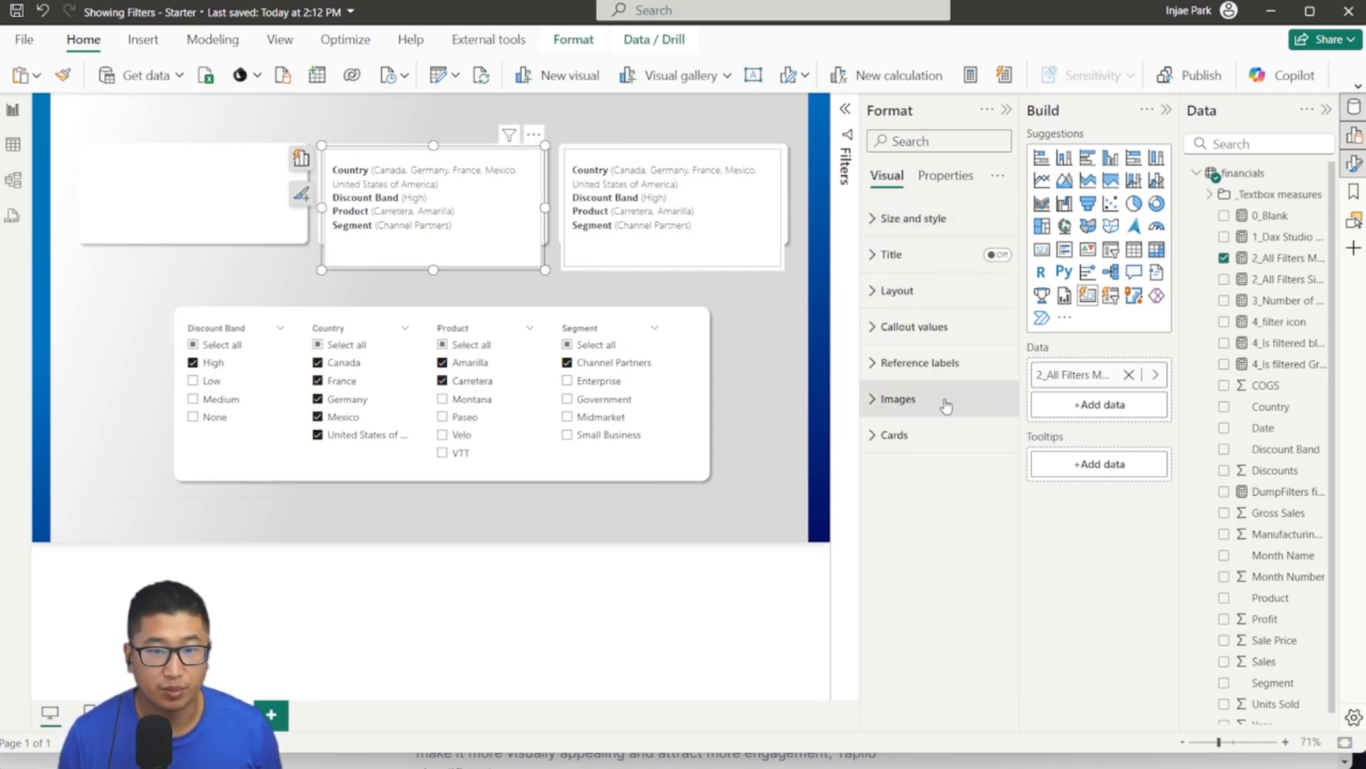
click(890, 434)
click(539, 298)
Step: Nudge the middle card slightly upward and copy its formatting to the card over the third box with Format painter
click(481, 238)
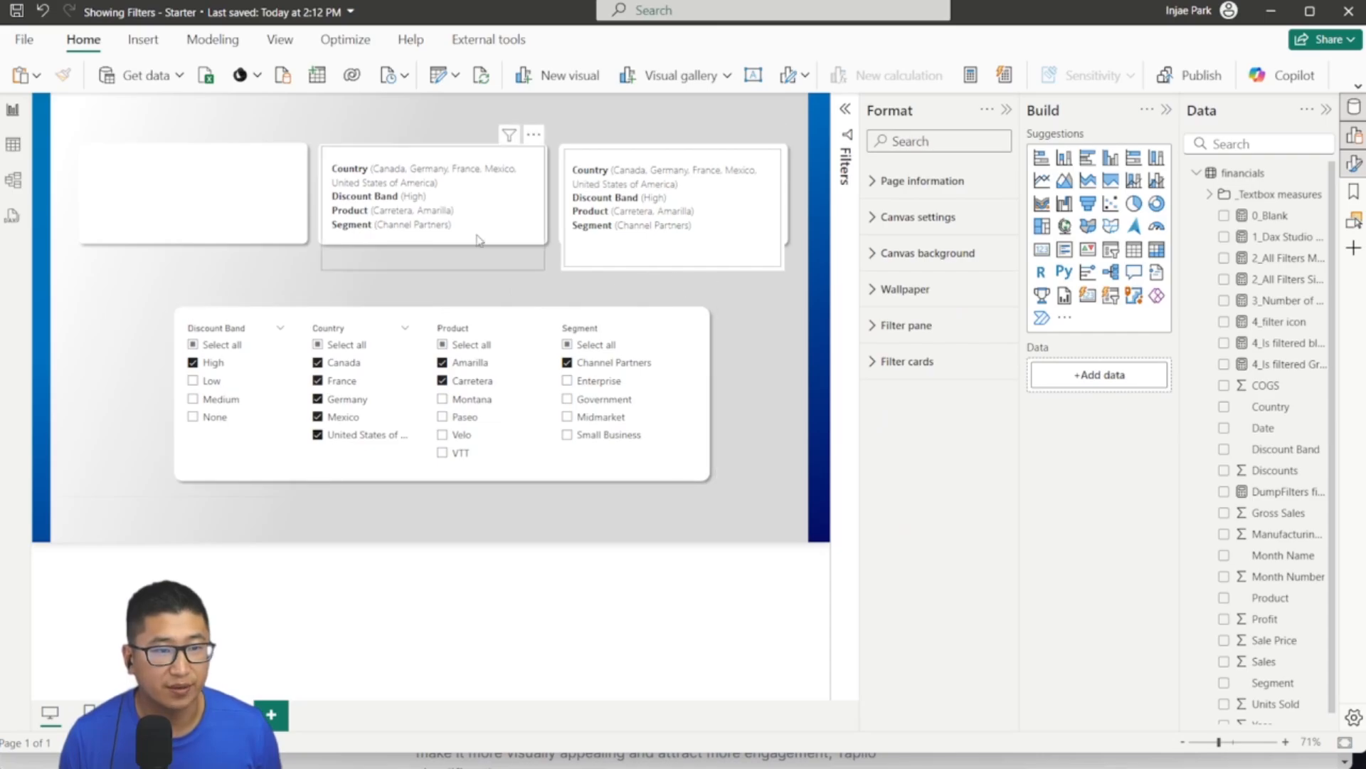
click(64, 76)
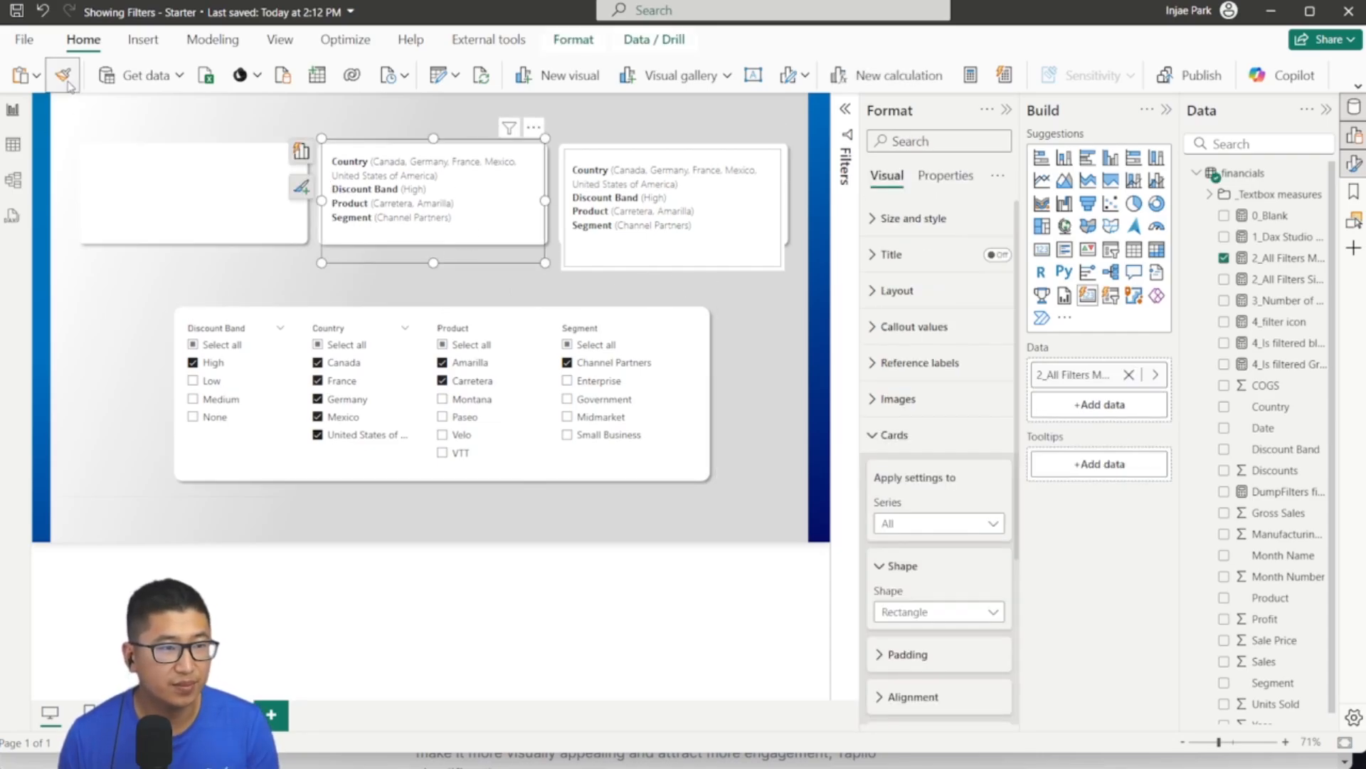
click(608, 245)
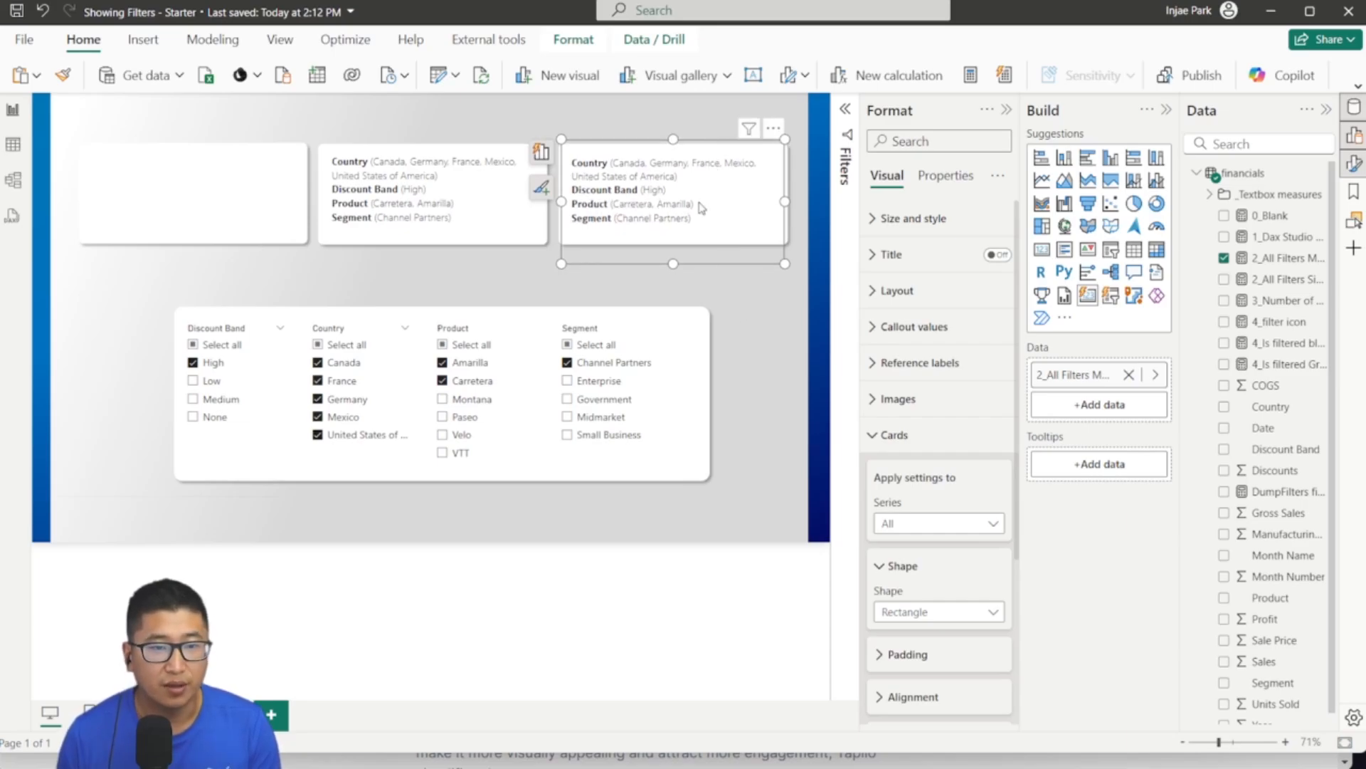
Step: Replace 2_All Filters Multiline with 2_All Filters SingleLine as the data of the card over the third box
click(1129, 374)
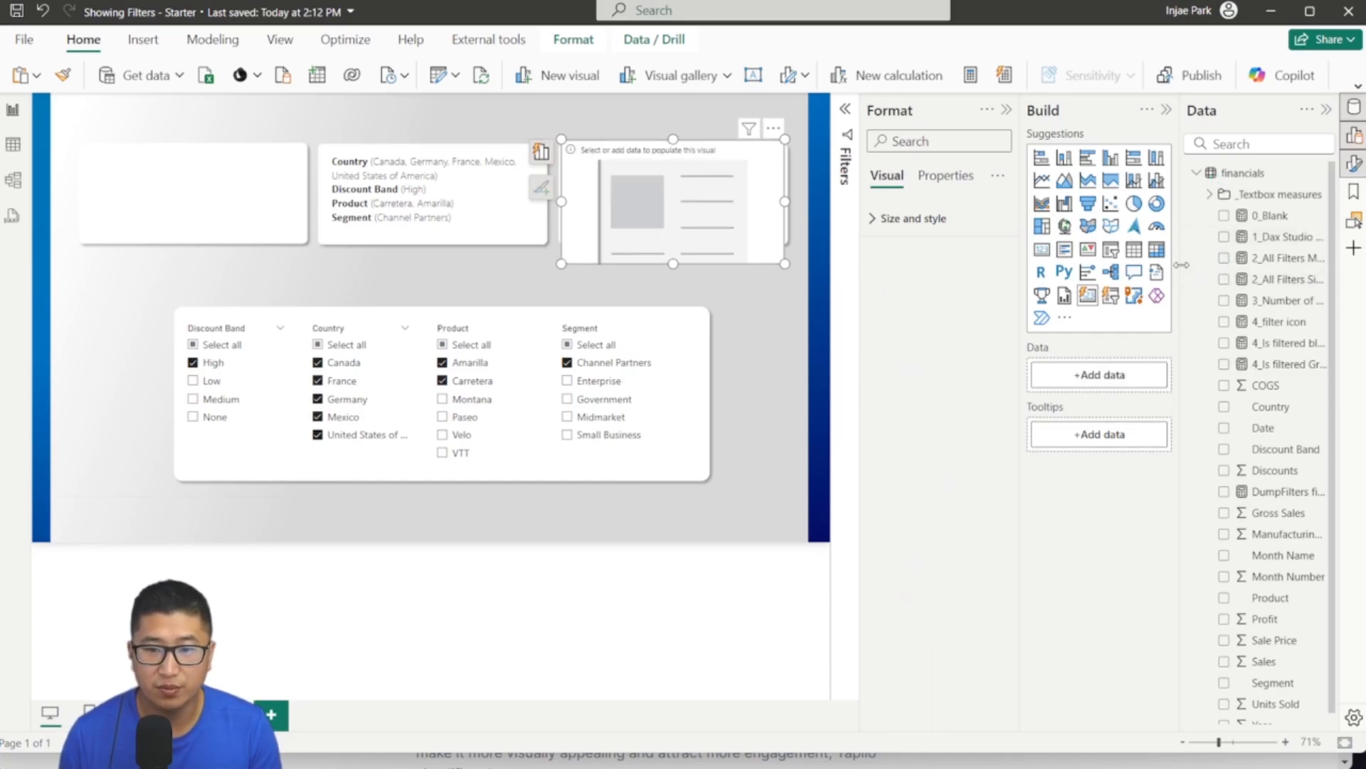
drag(1181, 264, 1083, 265)
drag(1203, 279, 1000, 375)
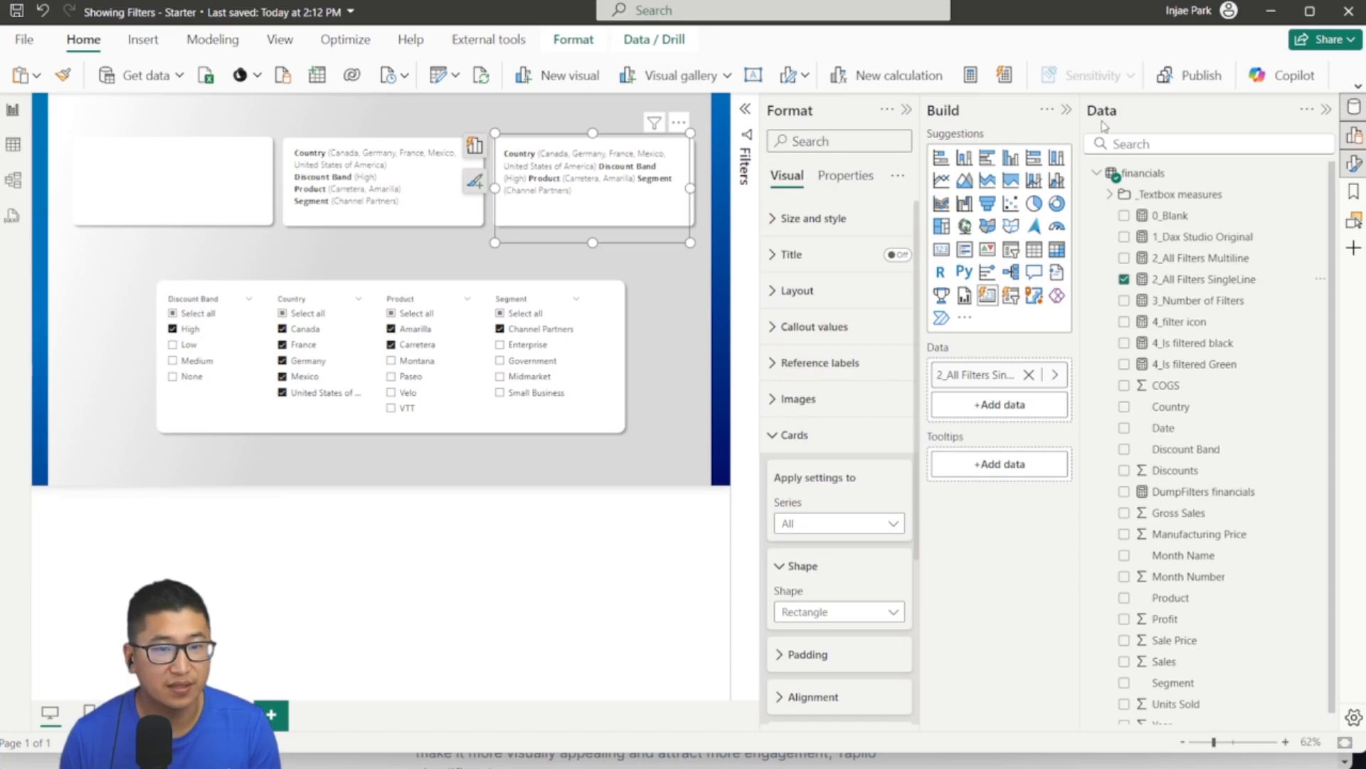
Step: Try widening the single-line card across two boxes and moving it above them, and shrink it back over the third box
click(906, 109)
click(1066, 109)
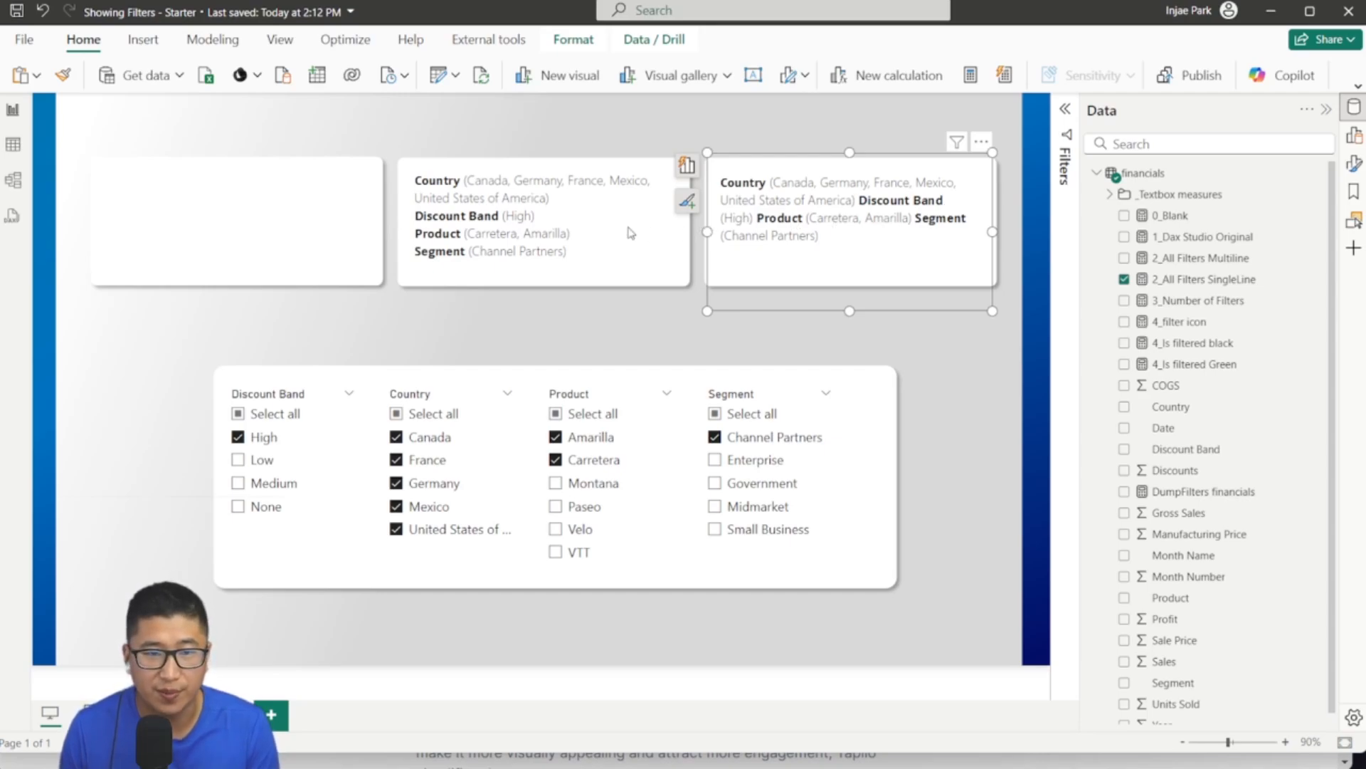
drag(707, 232, 390, 228)
drag(771, 245, 768, 189)
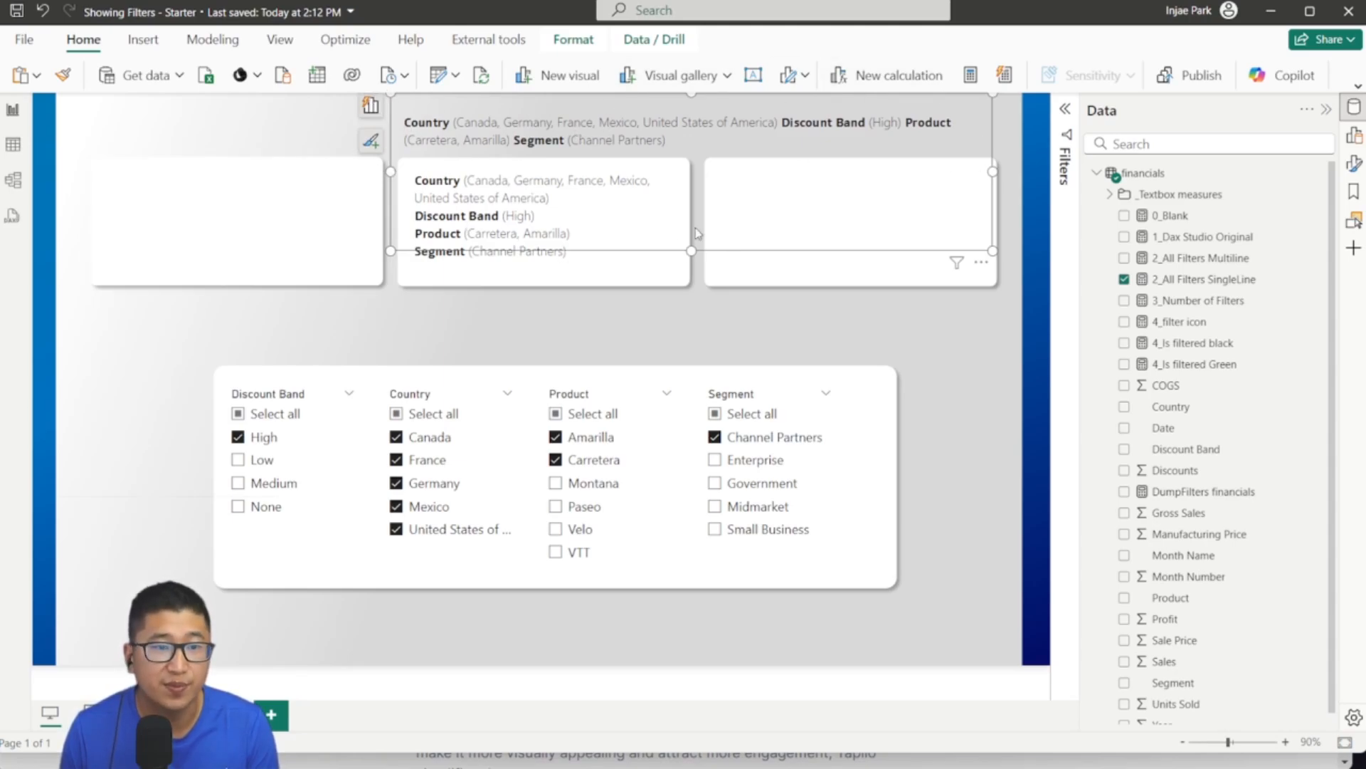
drag(691, 251, 716, 208)
drag(834, 192, 829, 250)
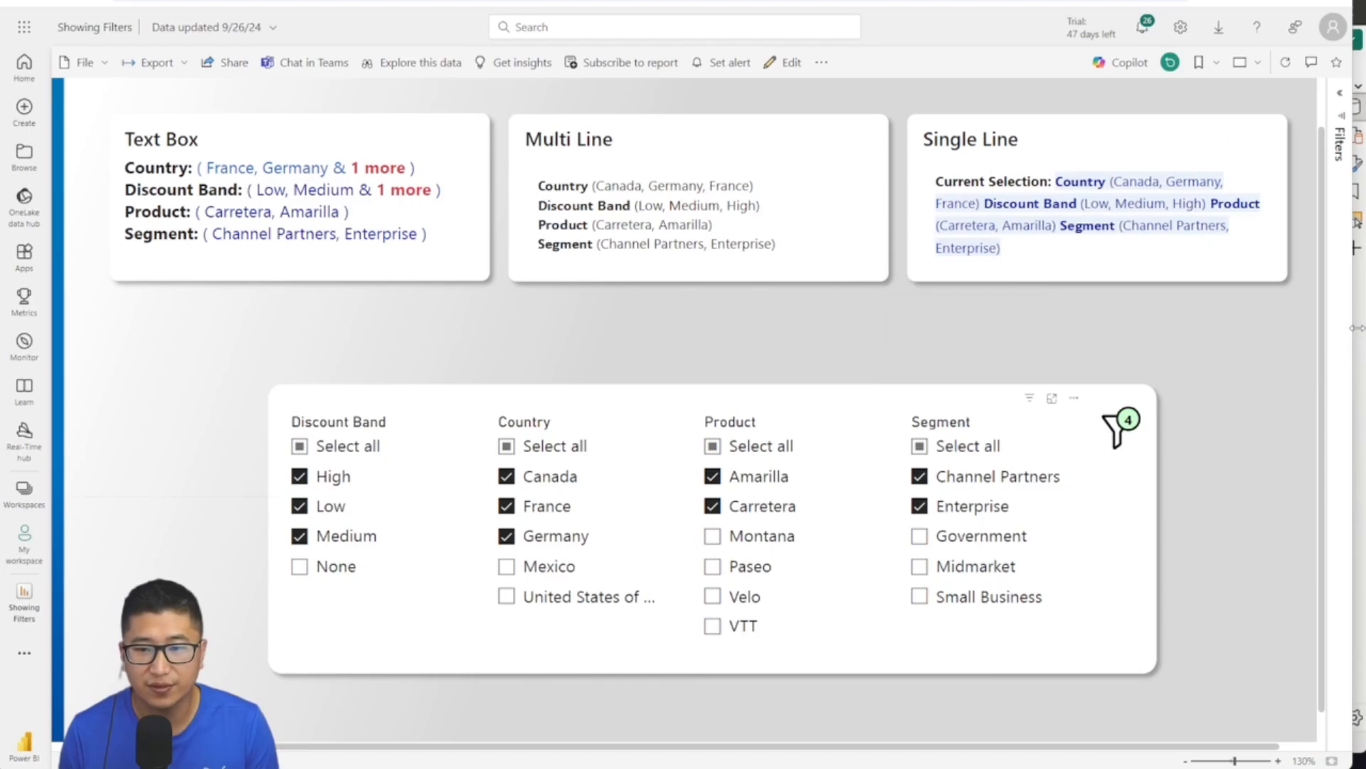
Step: Switch back to Power BI Desktop and replace 2_All Filters SingleLine with the 0_Blank measure in the third card's data
click(1362, 333)
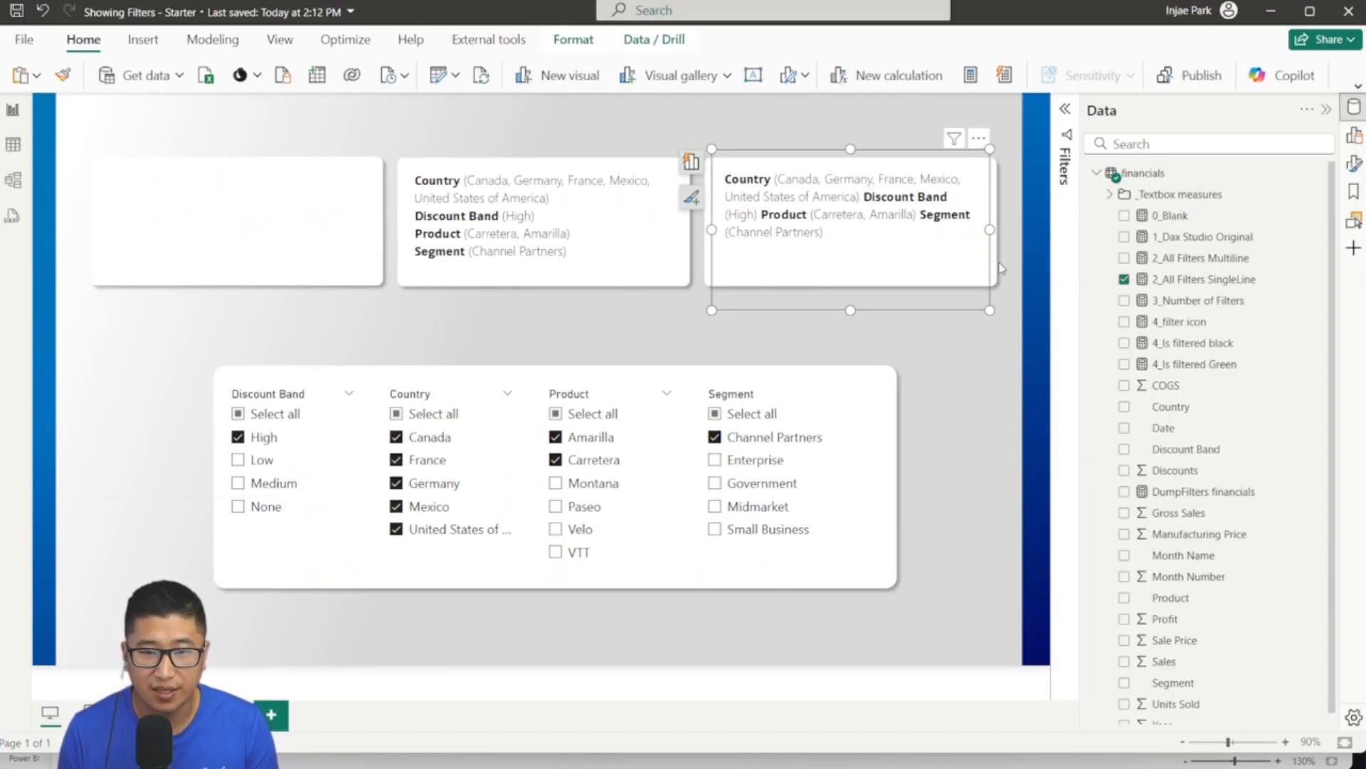
click(1070, 111)
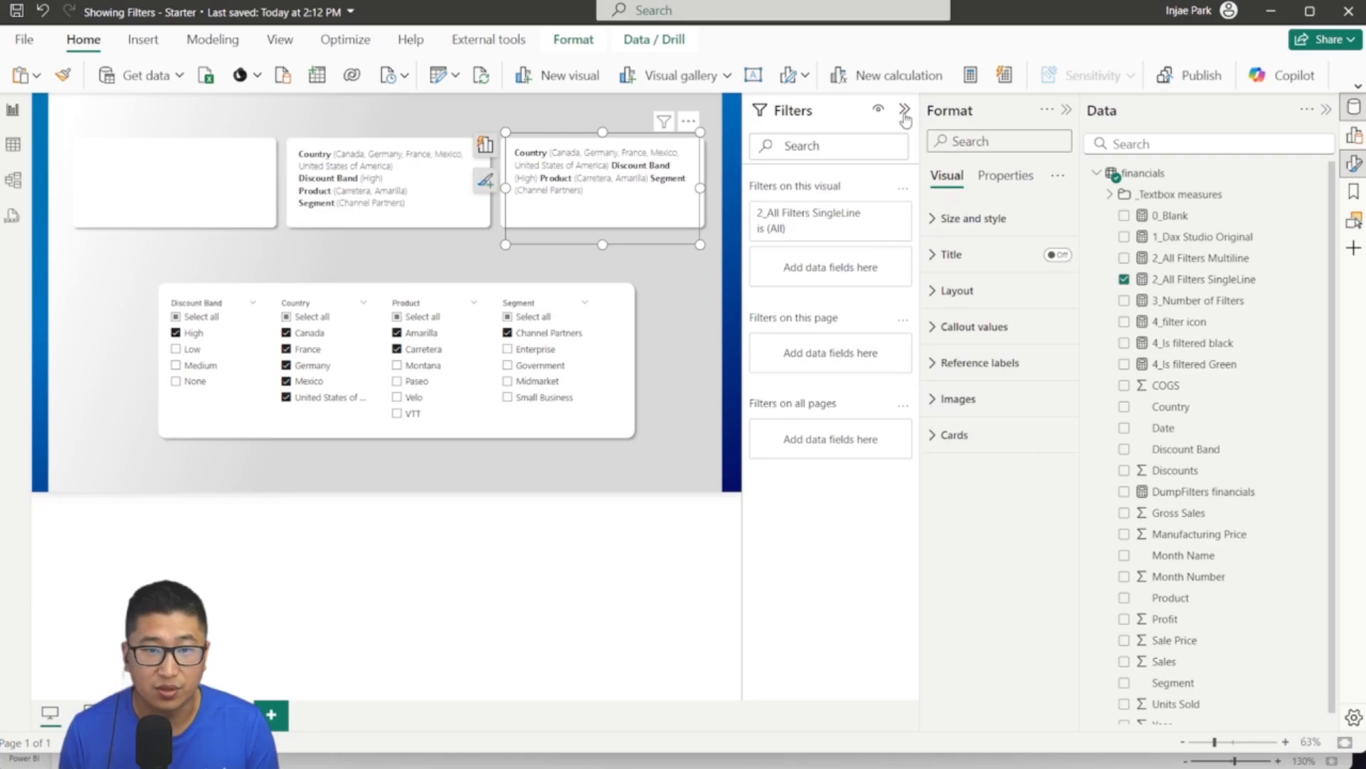
click(904, 108)
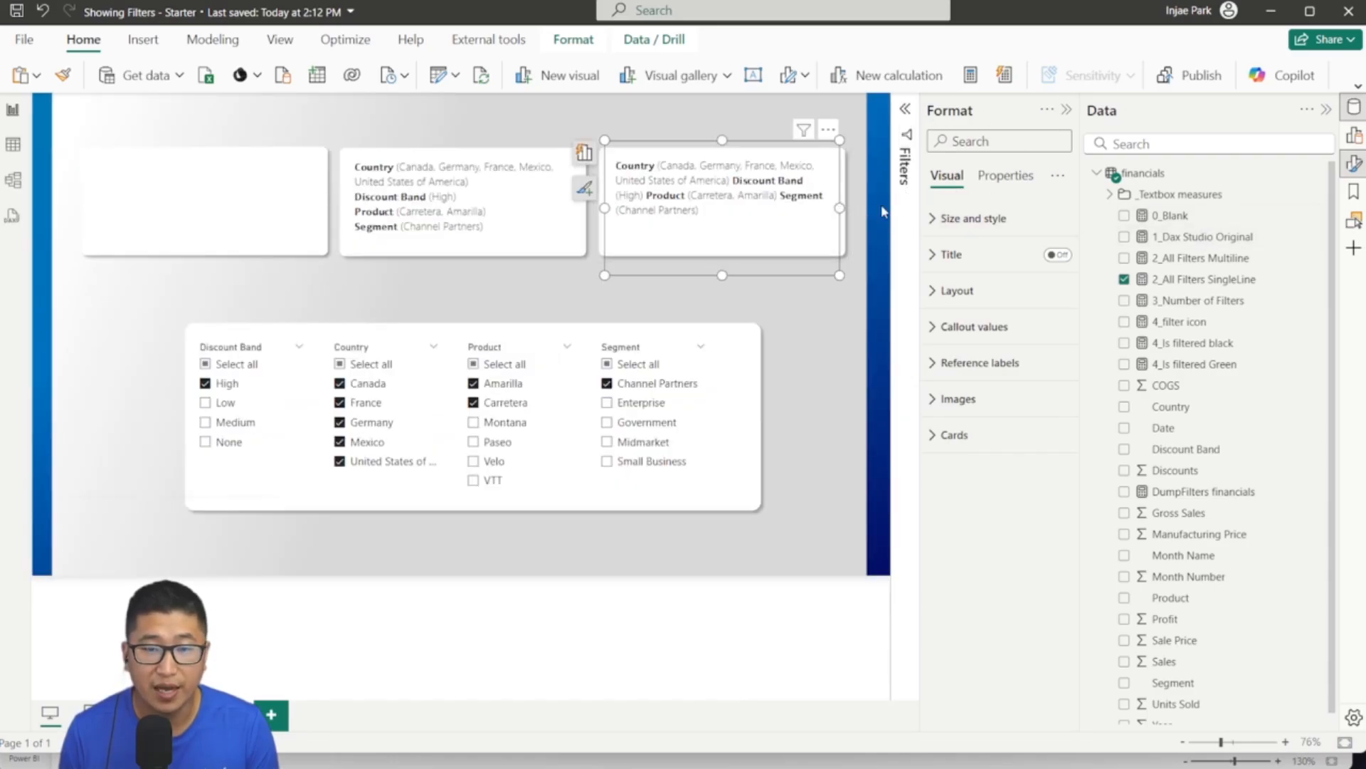
click(1353, 135)
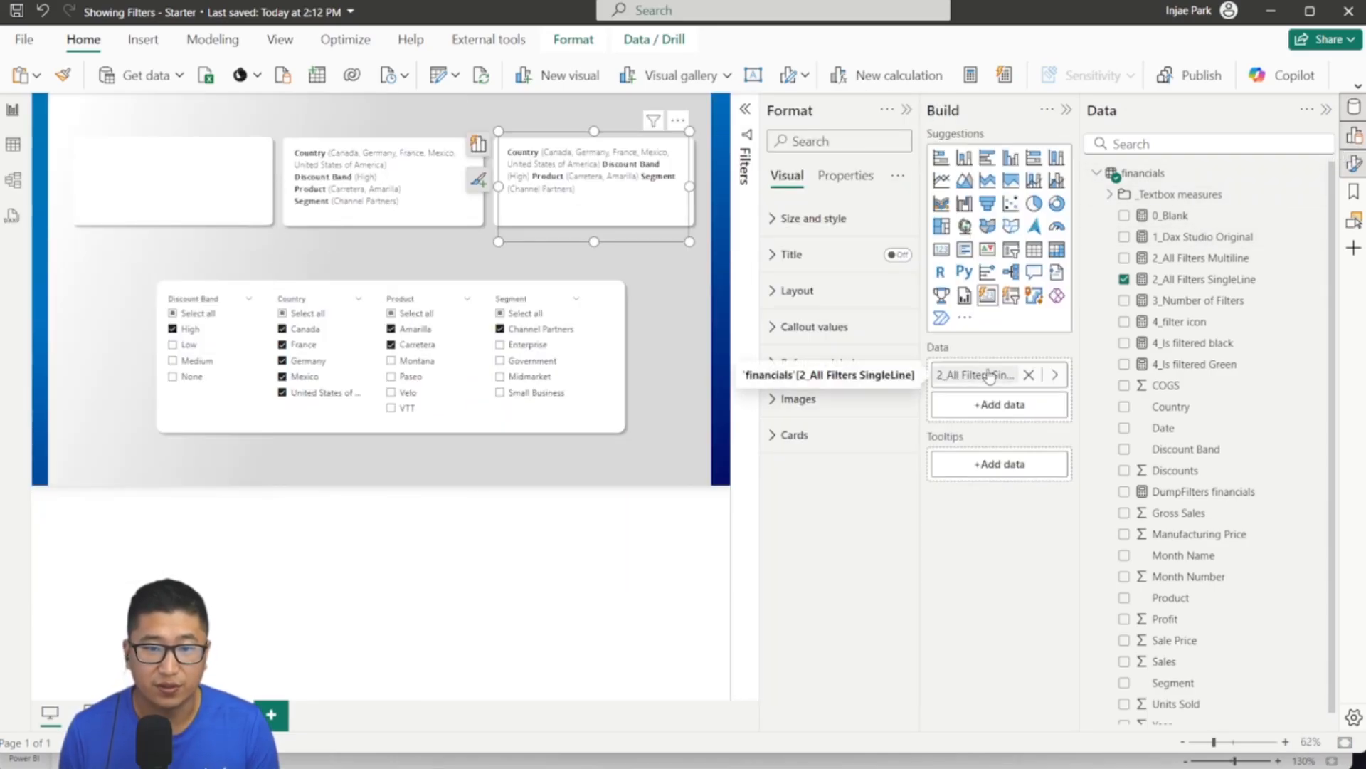
click(1028, 375)
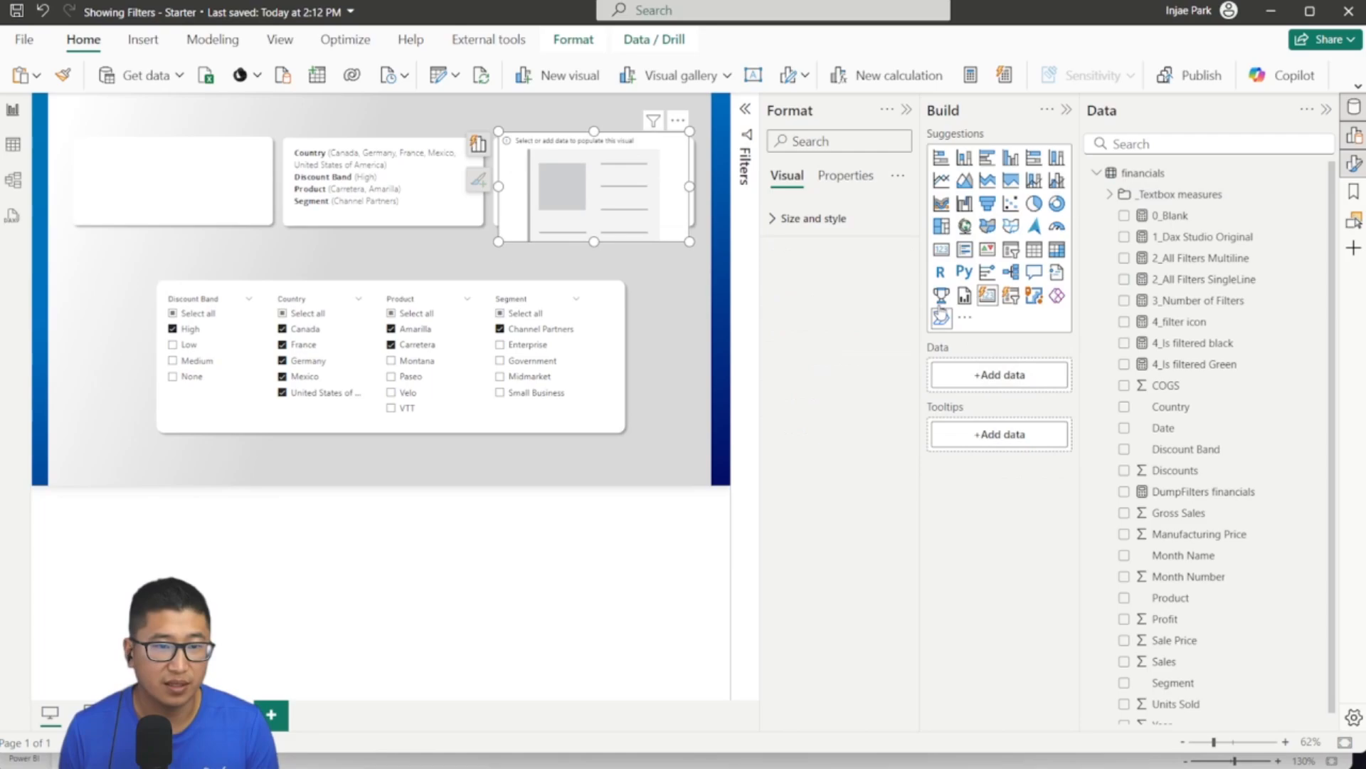
drag(1192, 226, 990, 377)
Step: Examine the DAX formula of the 0_Blank measure and leave it without editing
click(1189, 225)
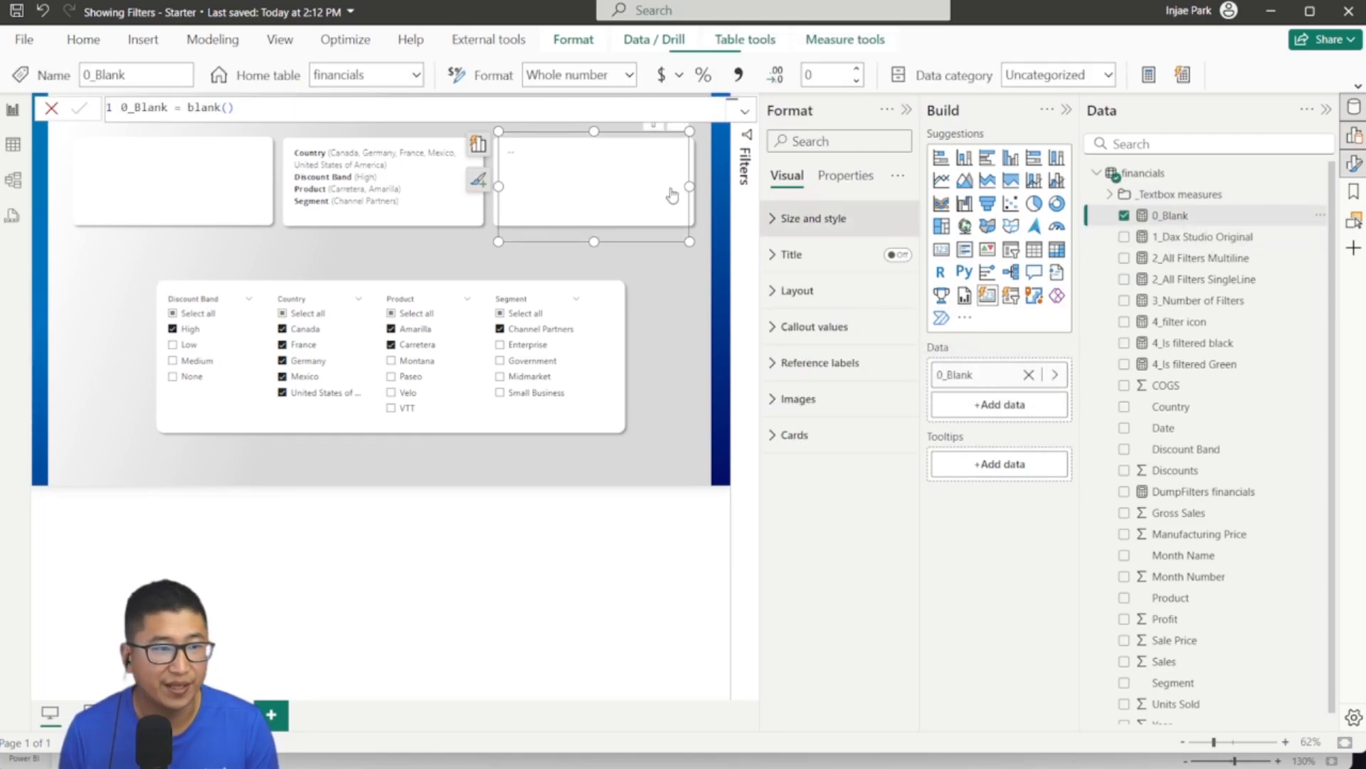
click(251, 108)
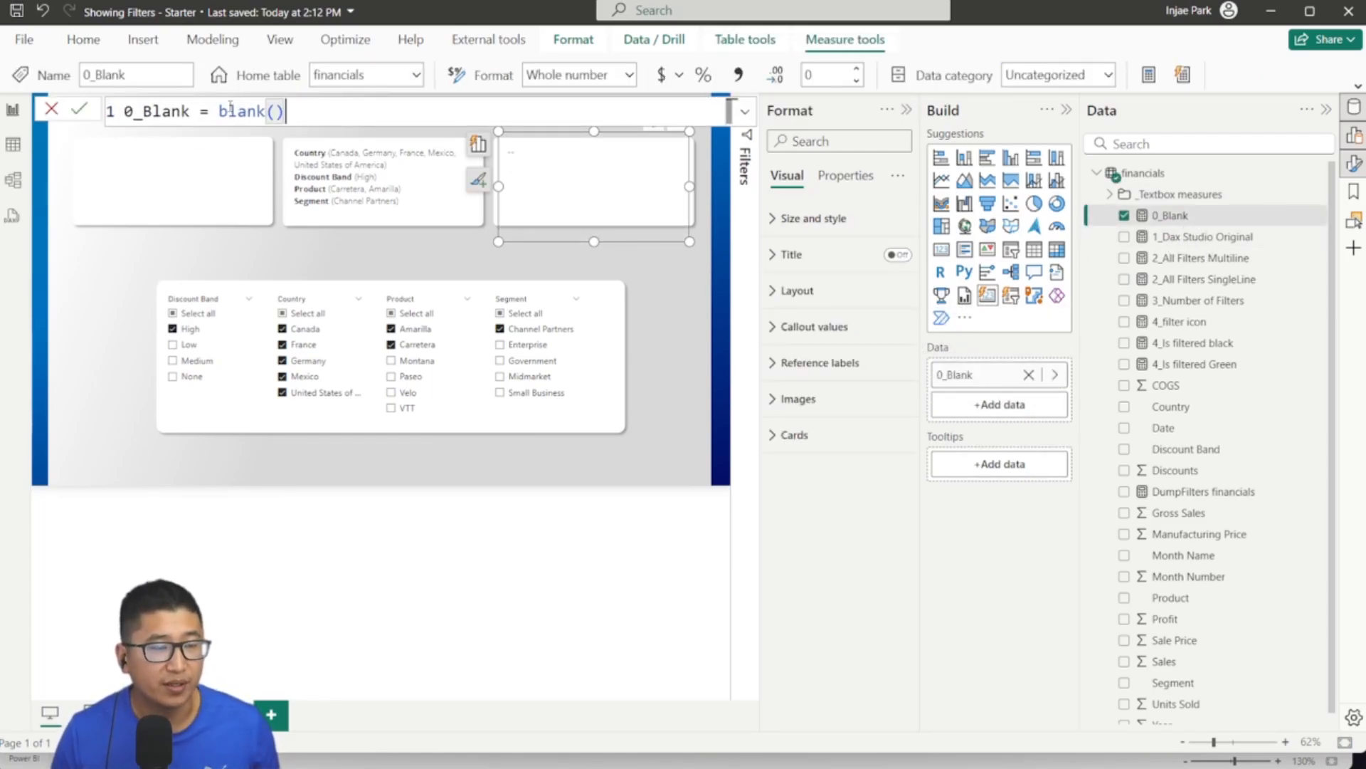
click(53, 109)
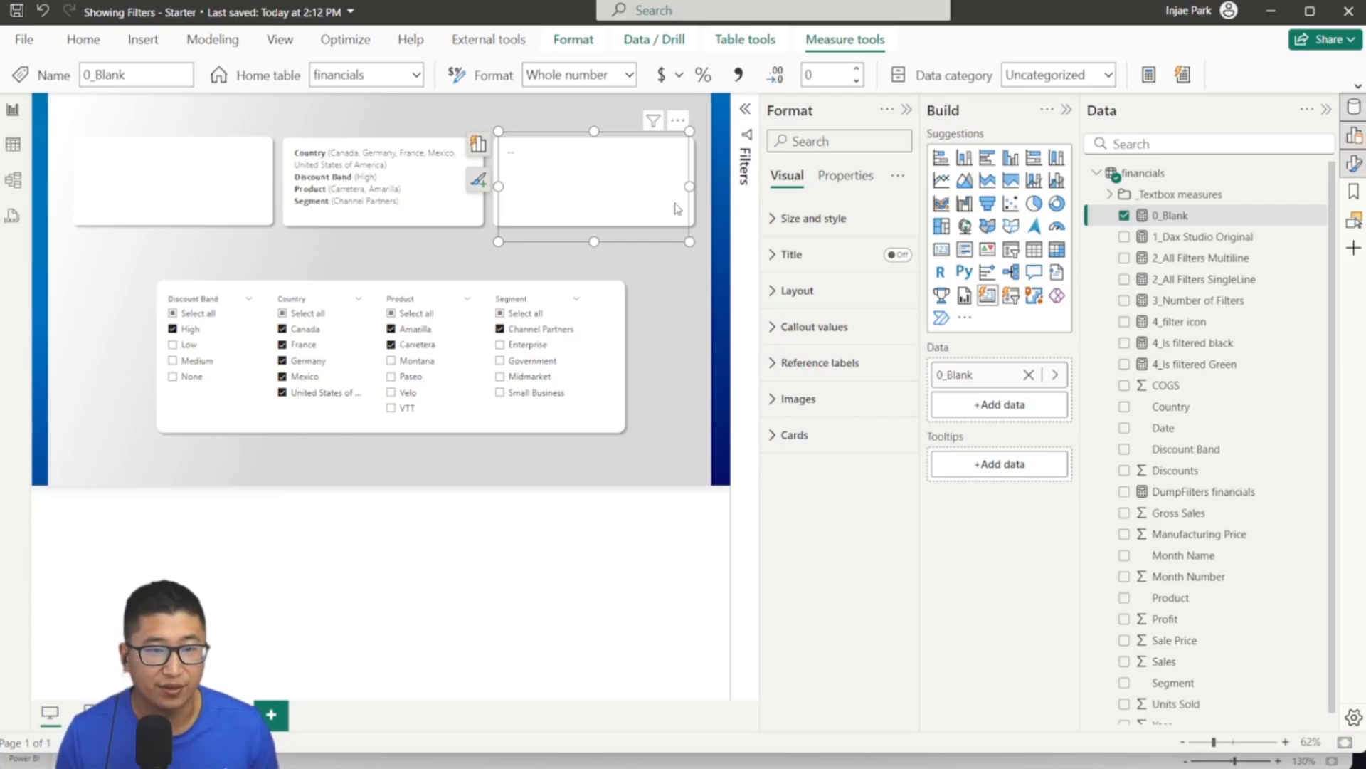
Step: Turn off the callout values of the card over the third box
click(835, 326)
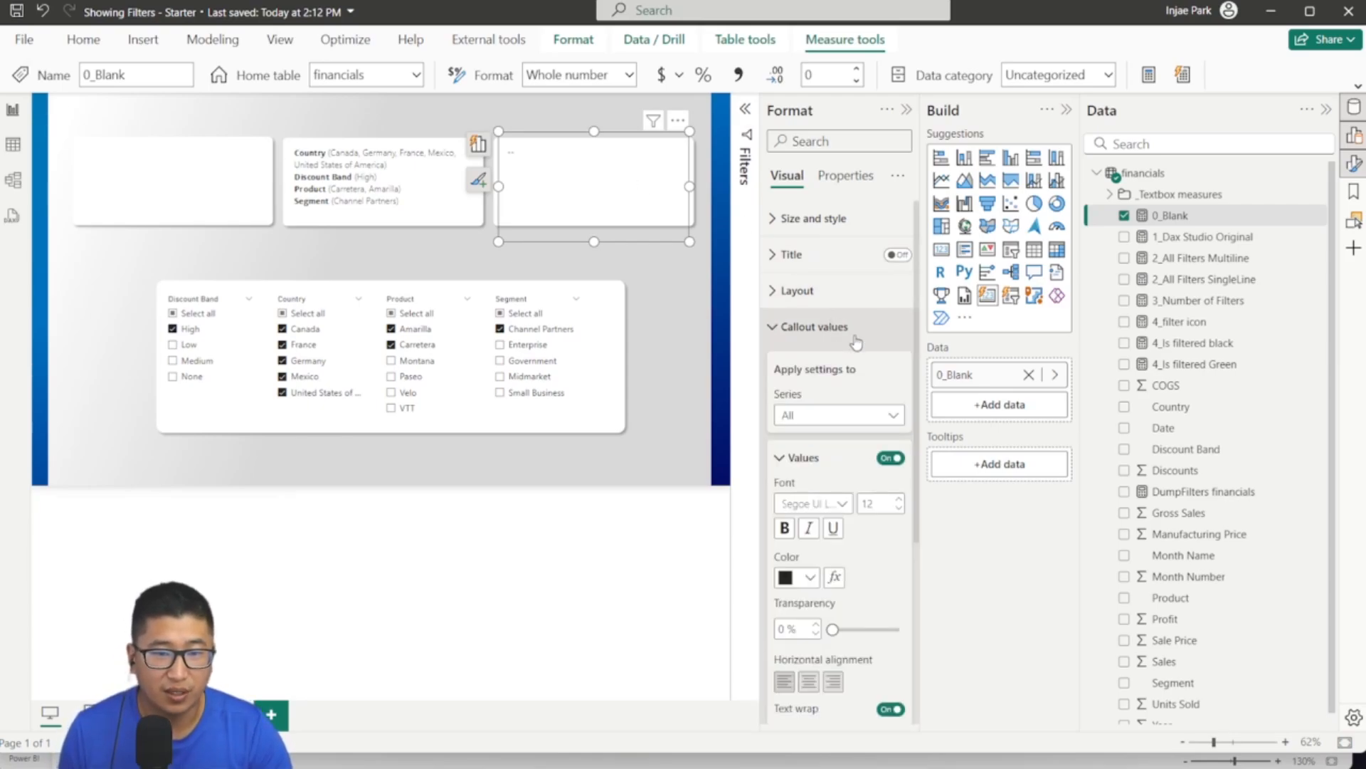
click(890, 458)
scroll(882, 430, down, 3)
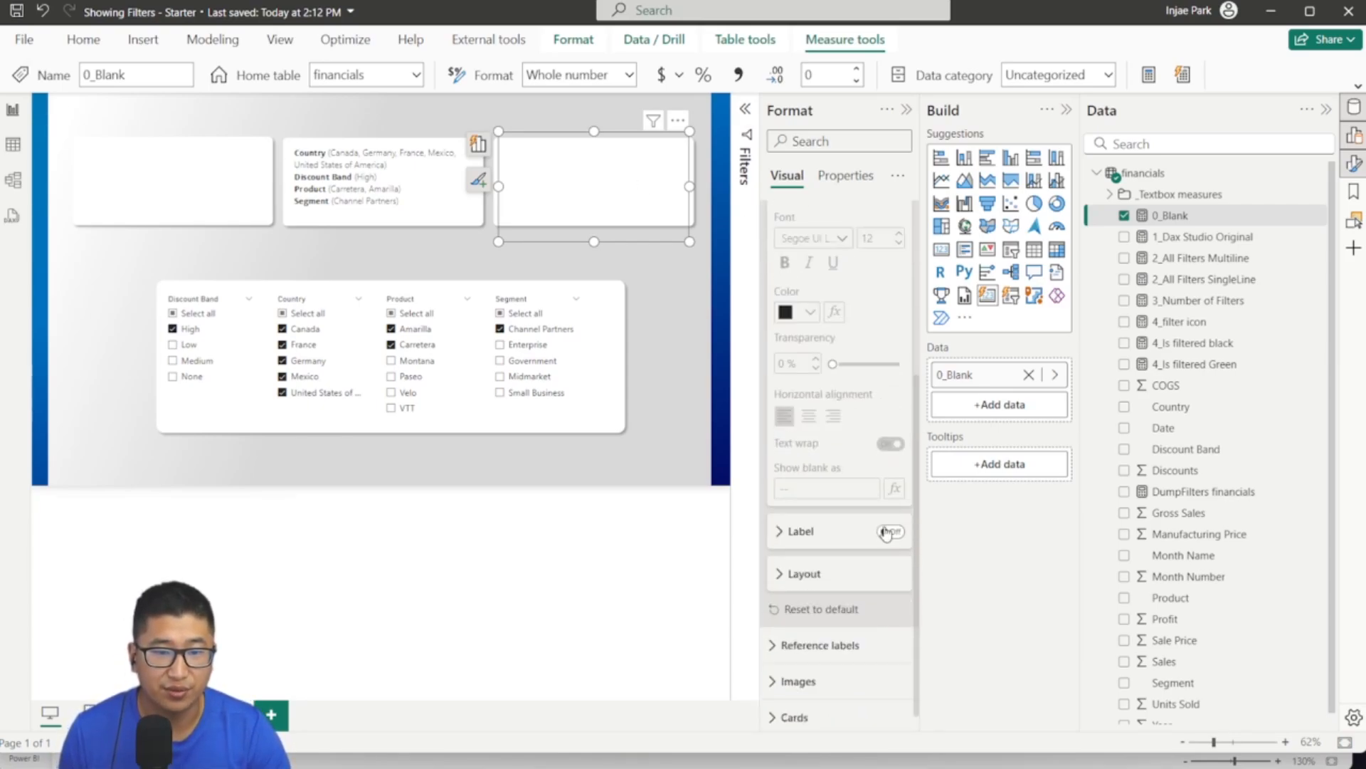
scroll(860, 395, up, 4)
click(797, 326)
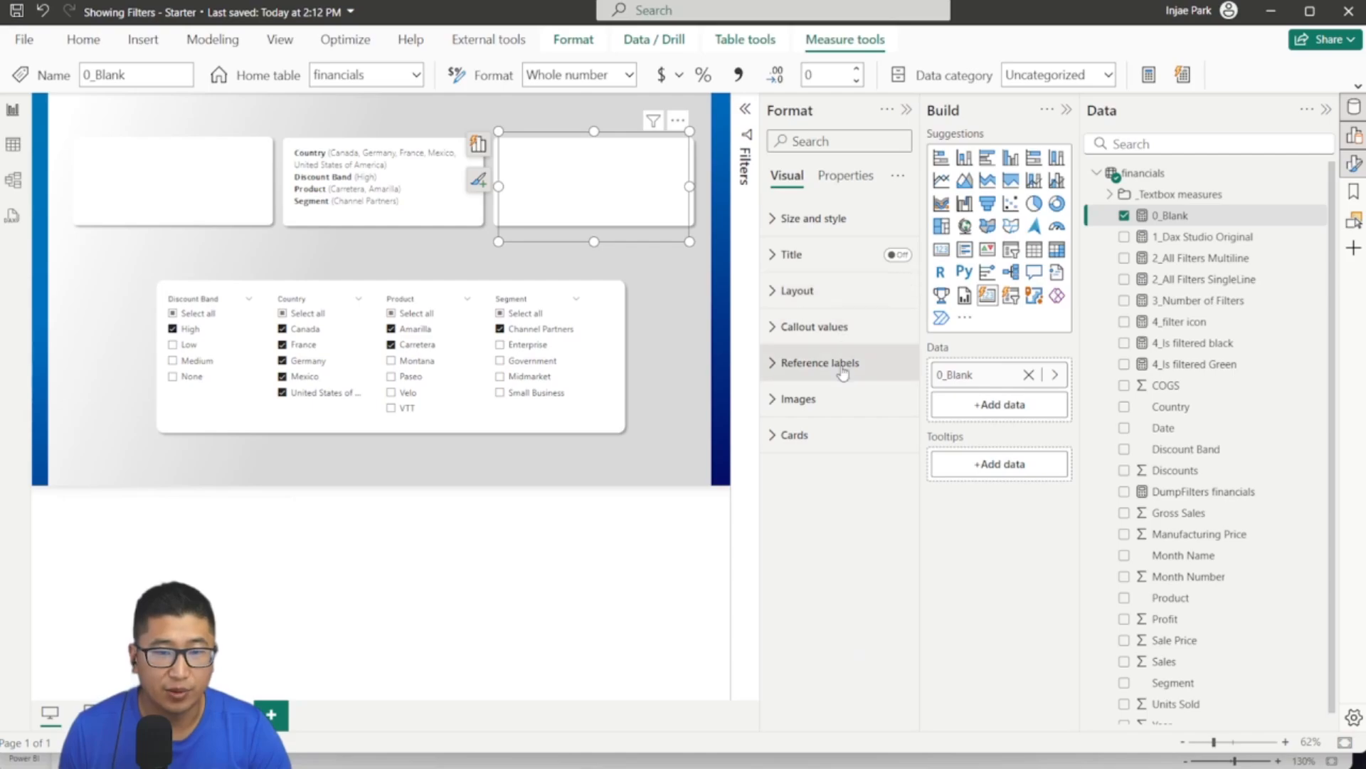
Step: Add 0_Blank as a reference label of the third card and turn off the reference label's title
click(805, 360)
scroll(802, 294, down, 3)
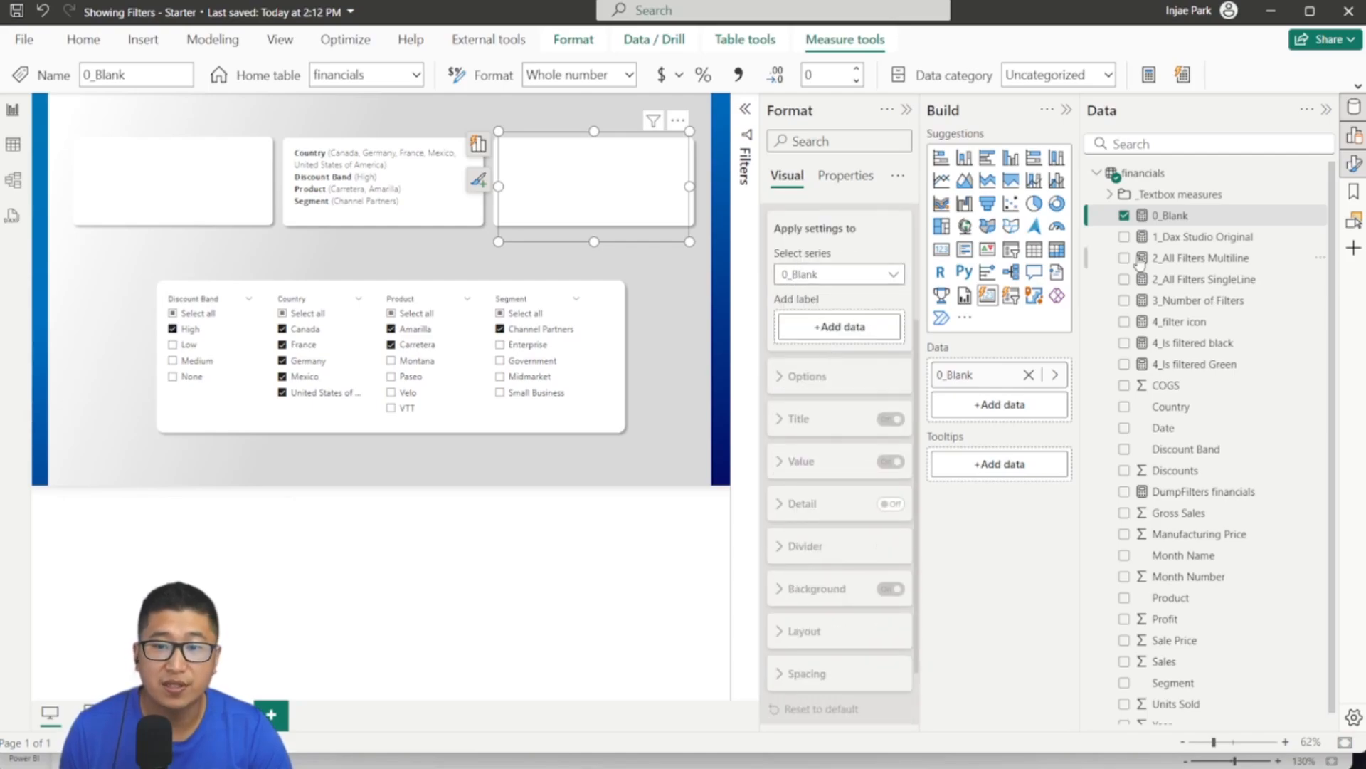
drag(1201, 217, 820, 330)
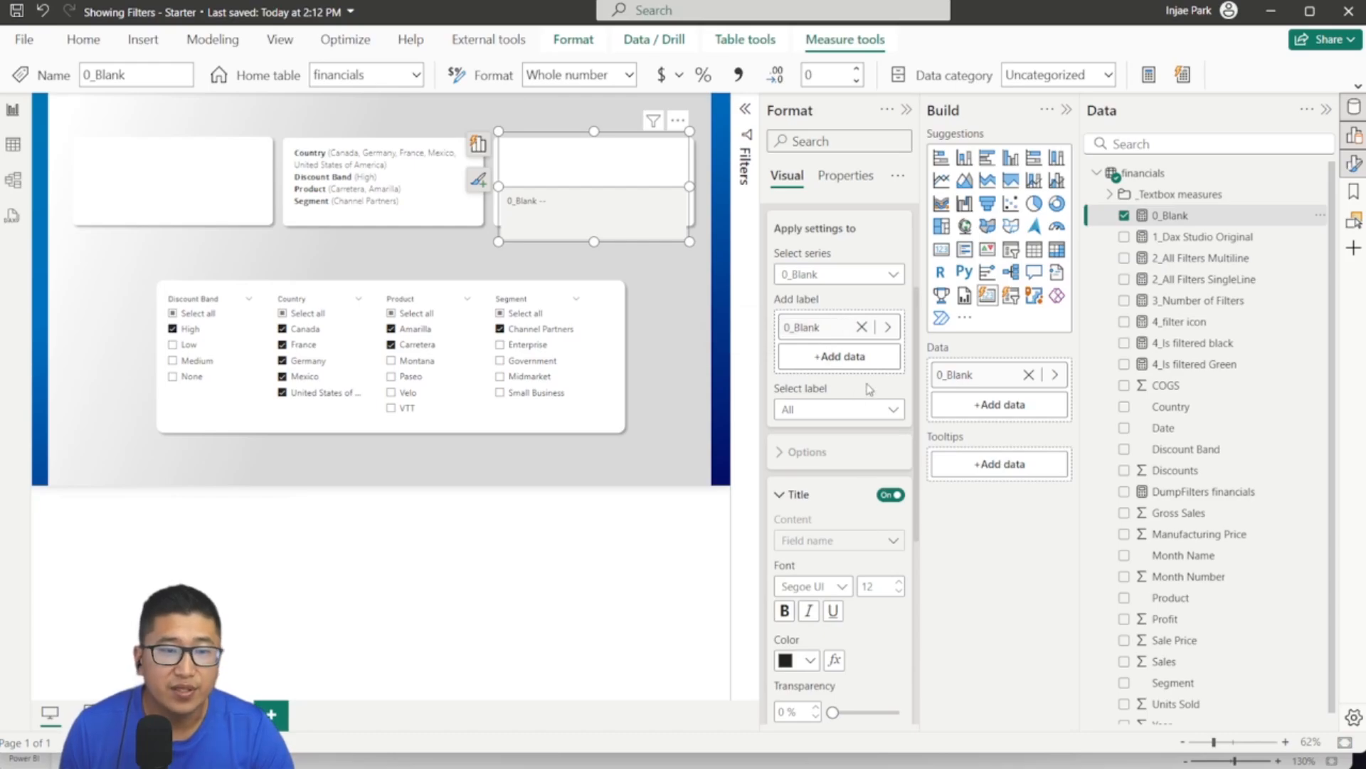
scroll(882, 420, down, 2)
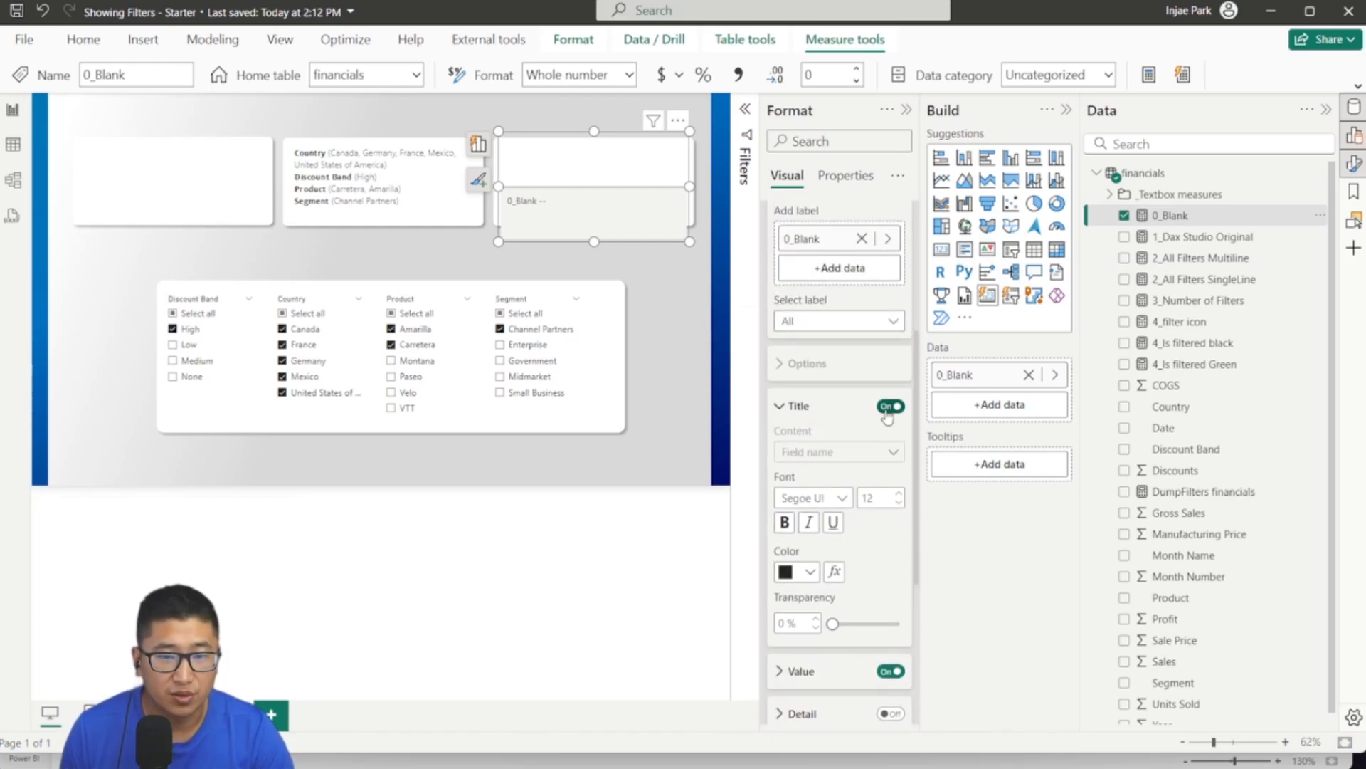
click(888, 413)
scroll(829, 466, down, 2)
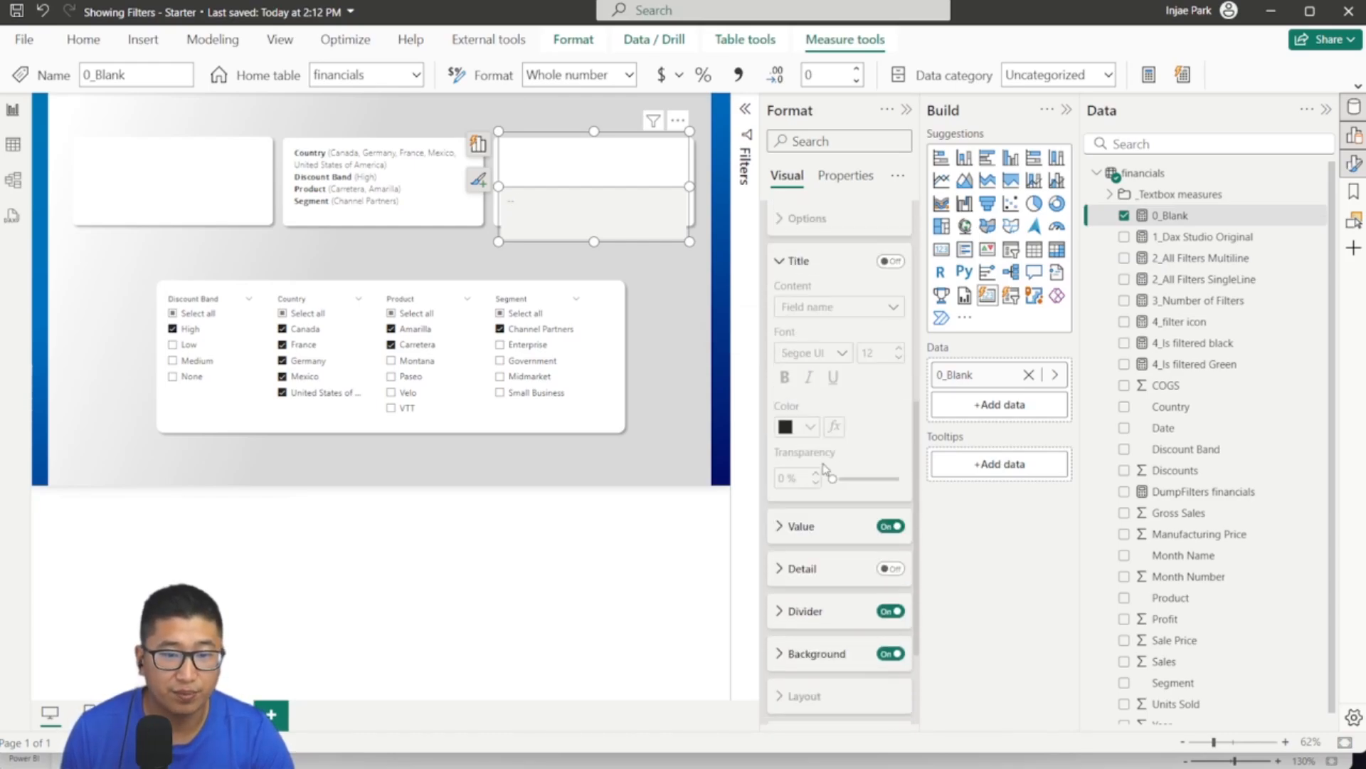
Step: Set the third card's reference label value to show blanks as "Current Selection" and make it bold
click(802, 496)
scroll(804, 499, down, 4)
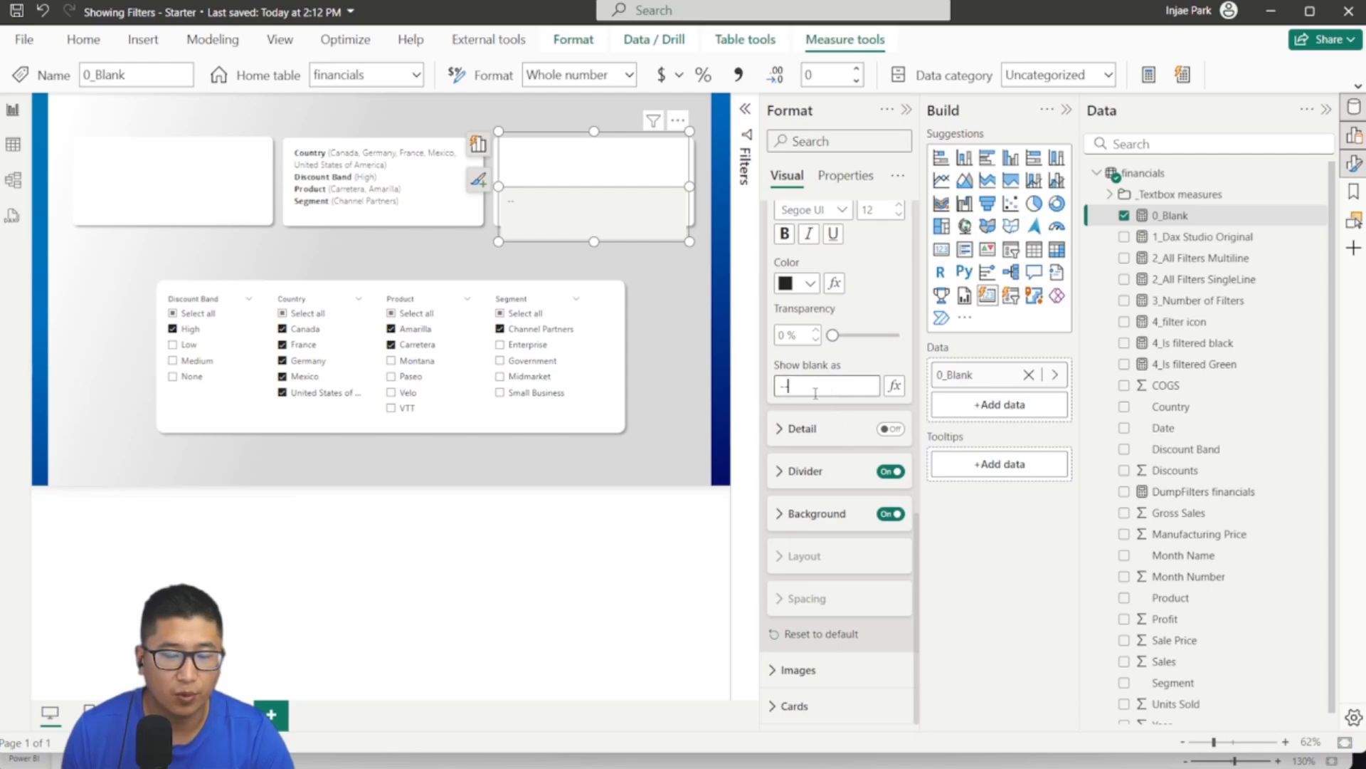
key(BackSpace)
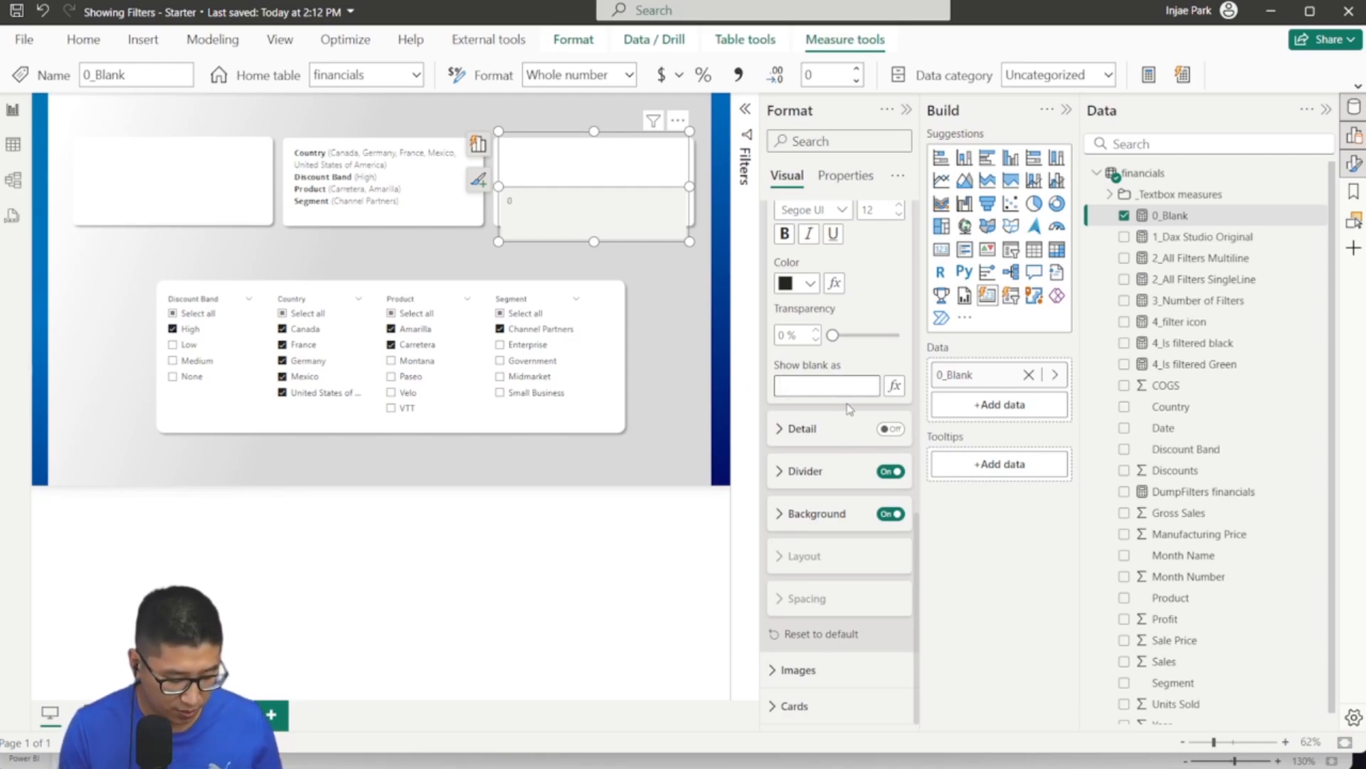
text(Current)
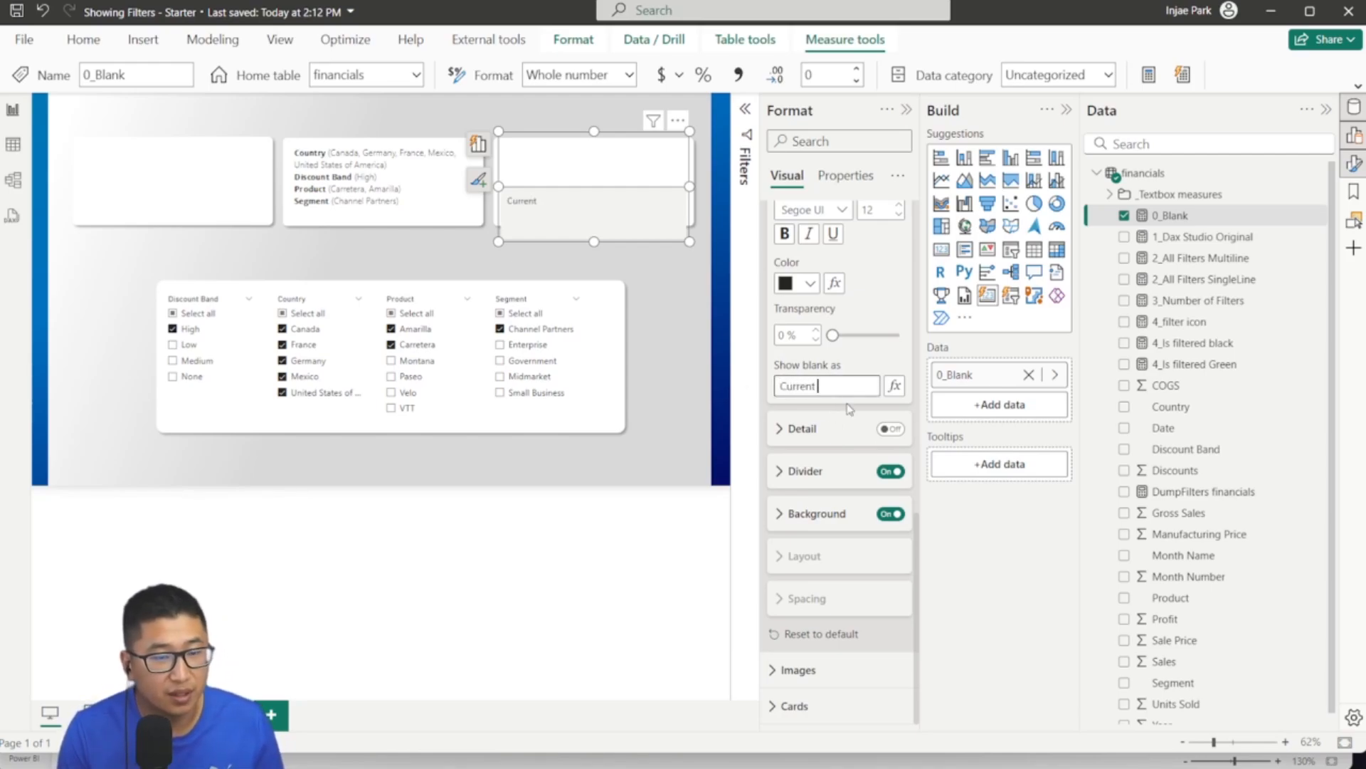
text( Selection)
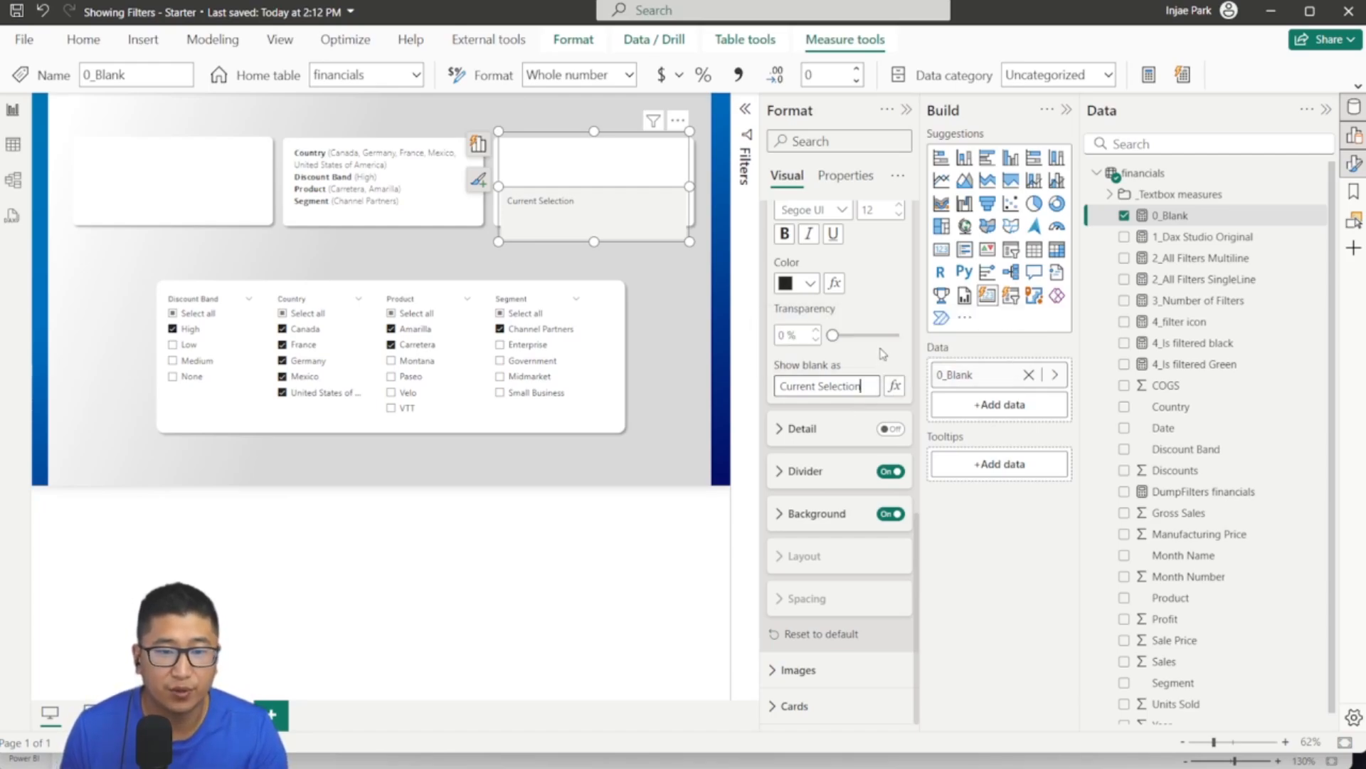
scroll(840, 321, up, 2)
click(786, 324)
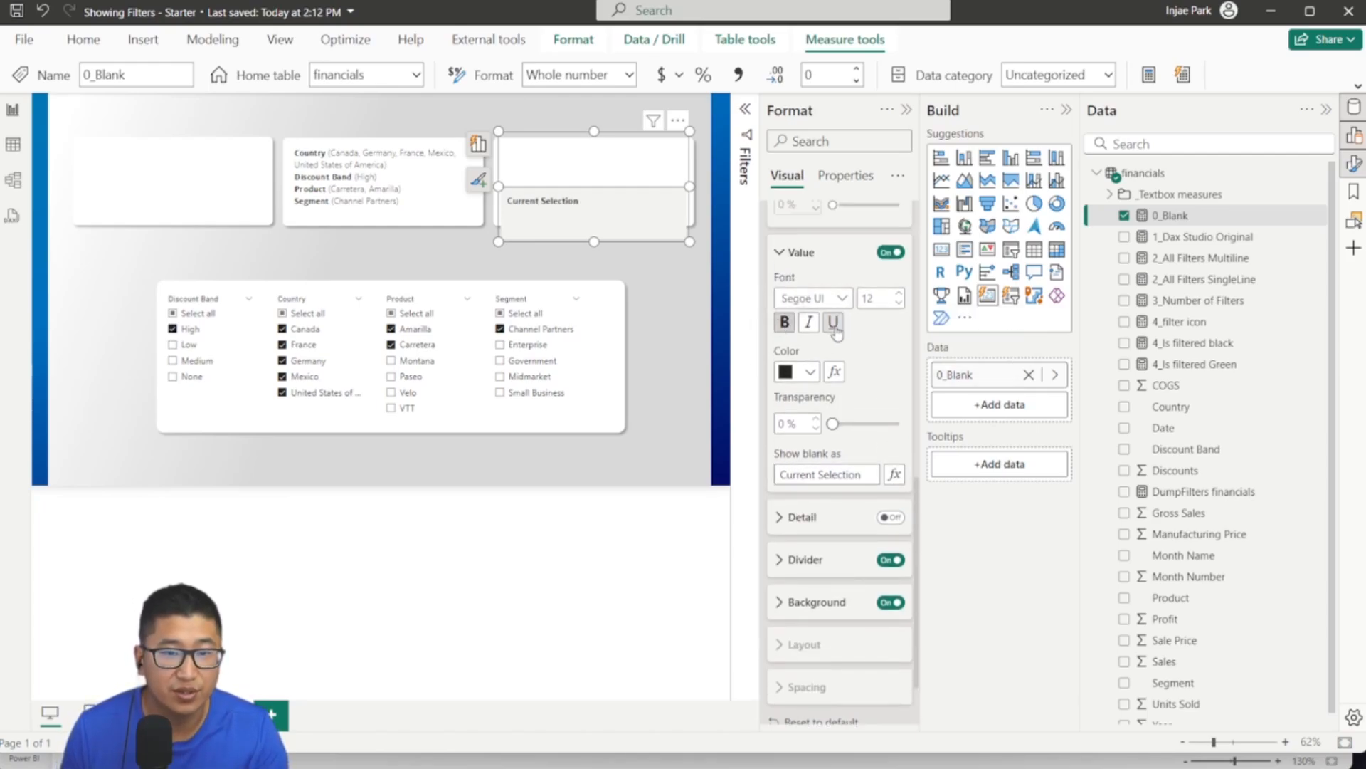
Step: Reduce the callout size in the third card's callout values layout to 0 %
scroll(852, 331, up, 6)
scroll(852, 331, up, 6)
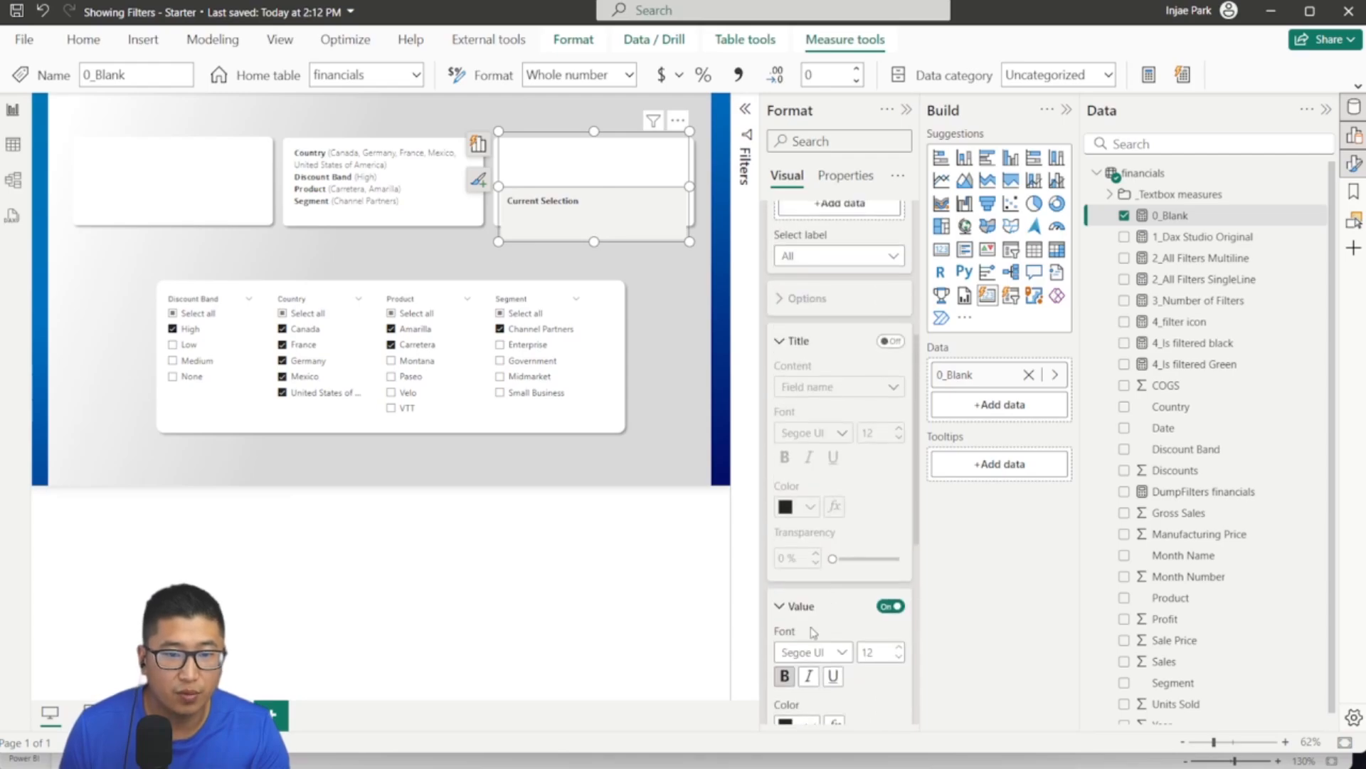
click(791, 362)
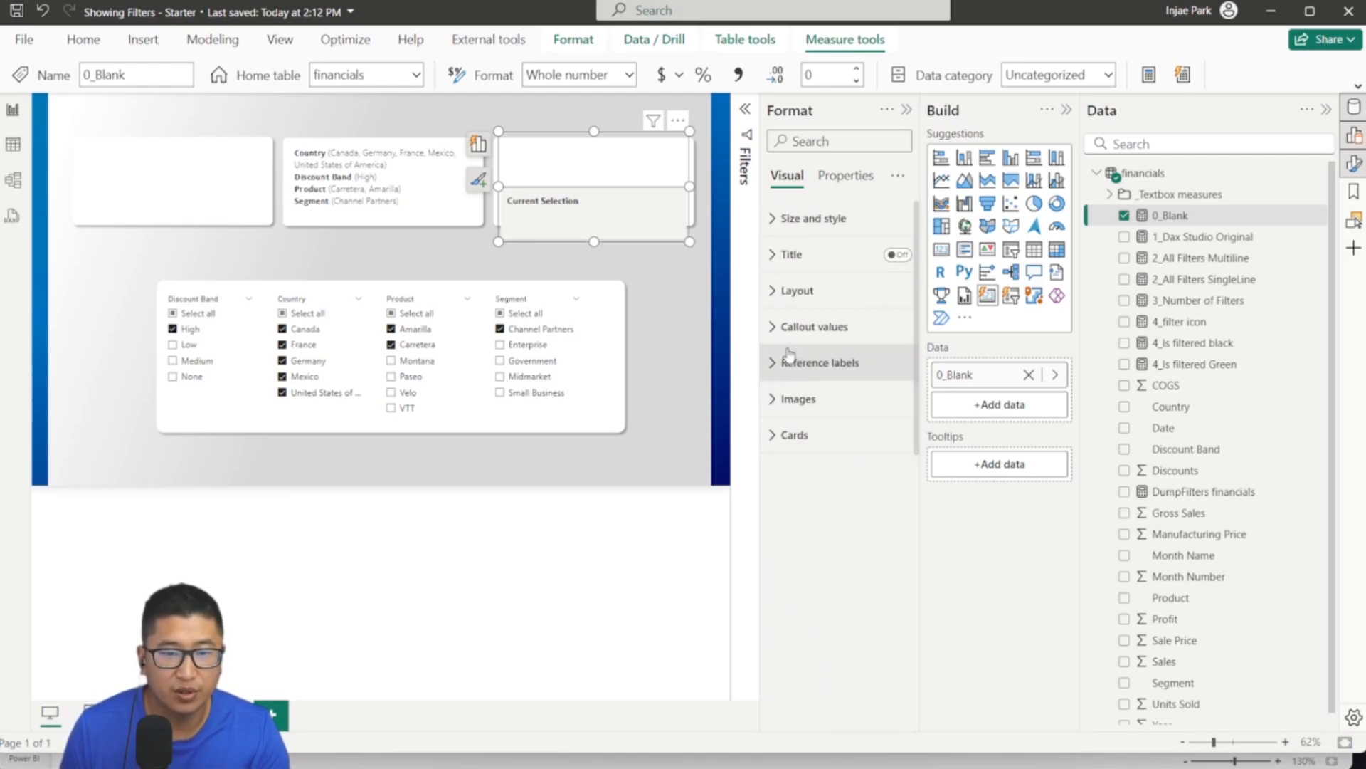
click(786, 326)
scroll(795, 389, down, 5)
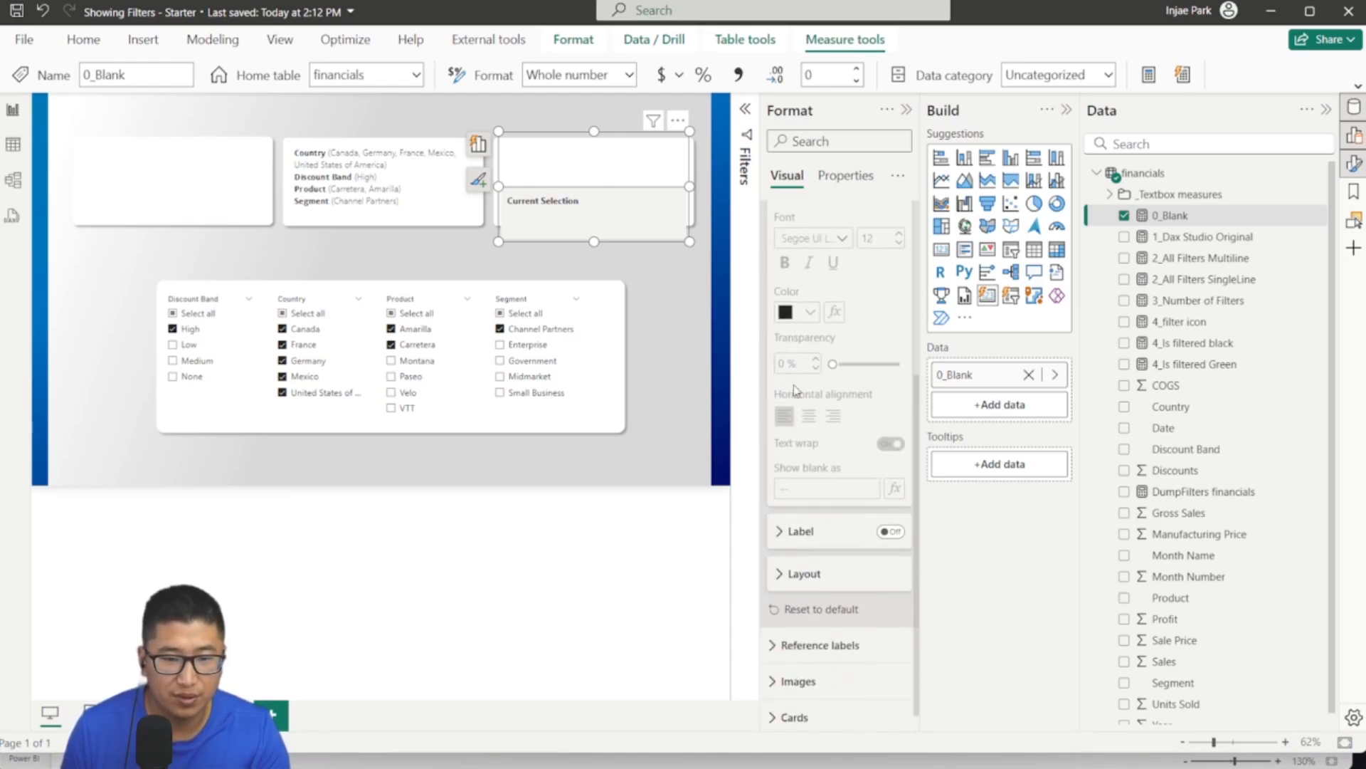
click(820, 571)
scroll(805, 569, down, 3)
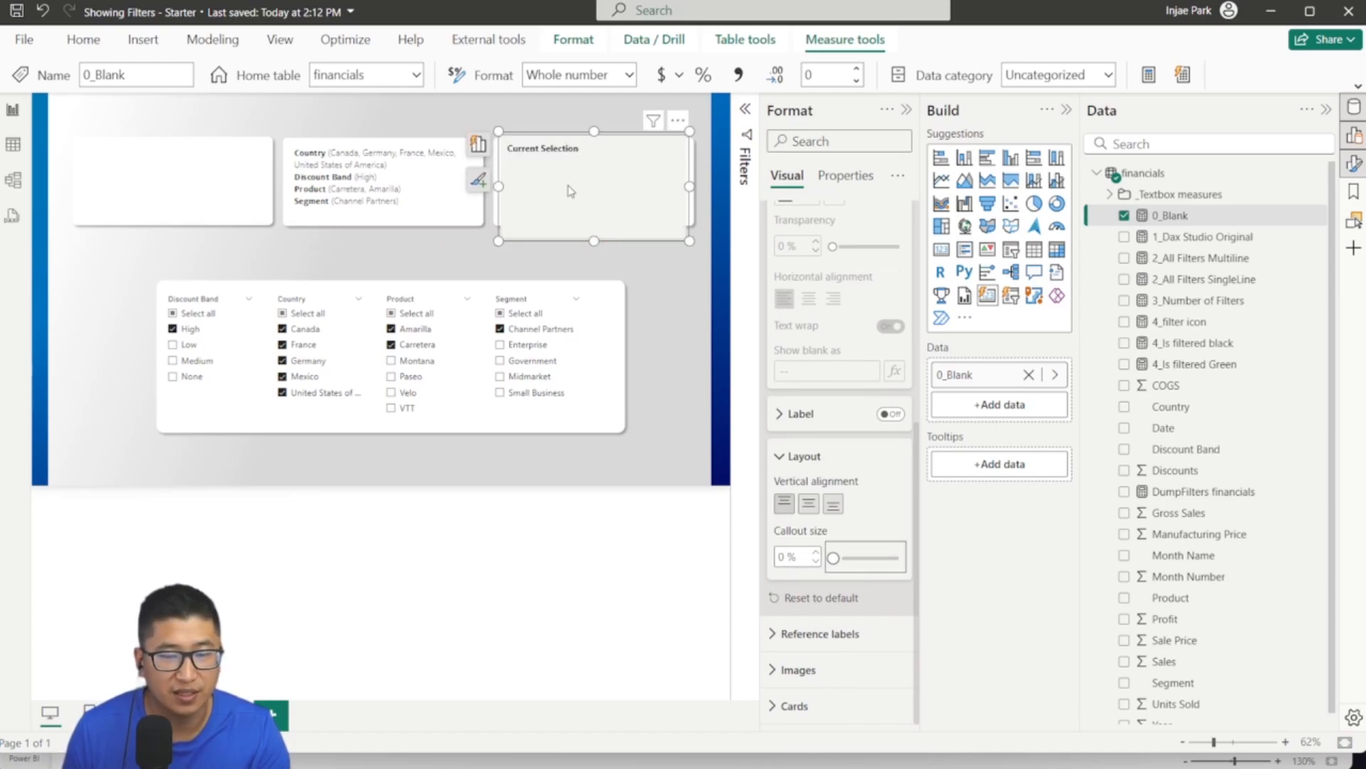
scroll(826, 331, up, 5)
click(815, 296)
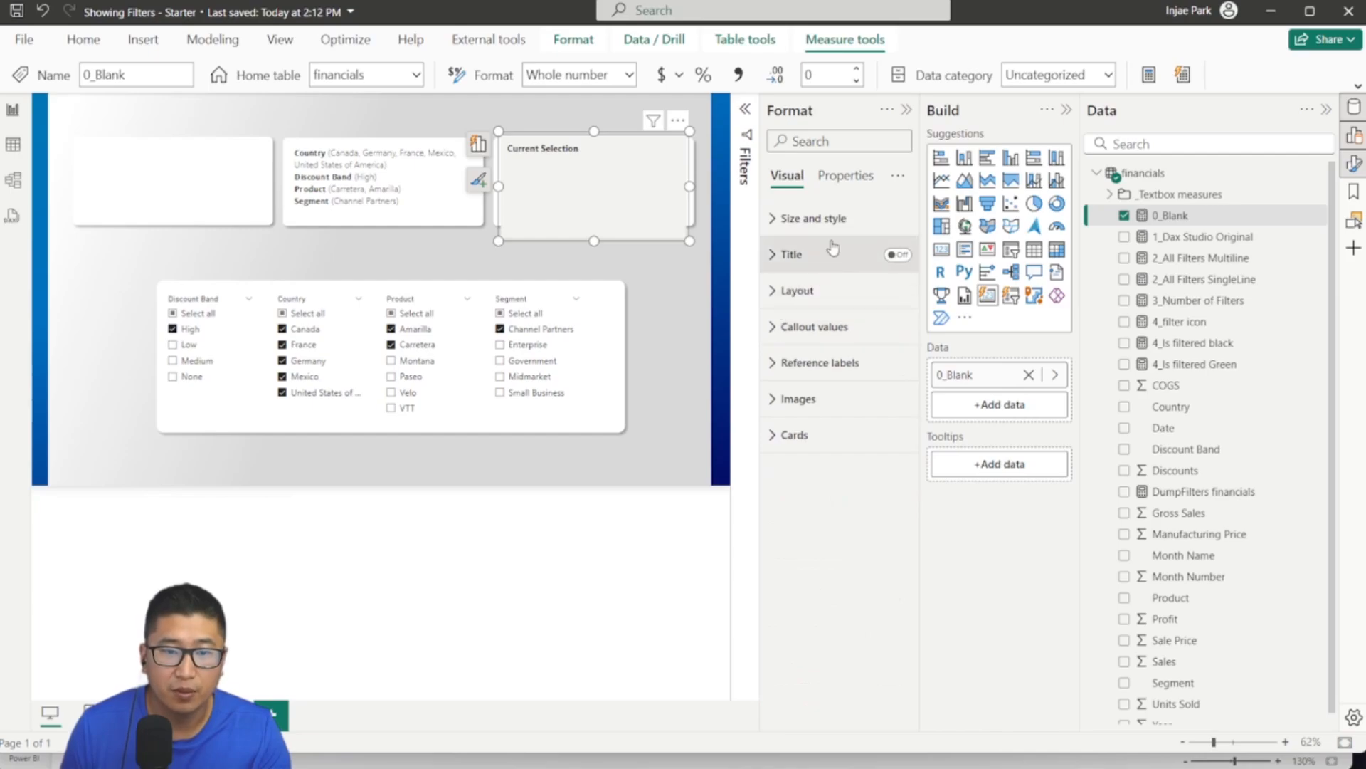
Step: Turn off the background of the third card's reference labels for all series
click(854, 218)
click(783, 218)
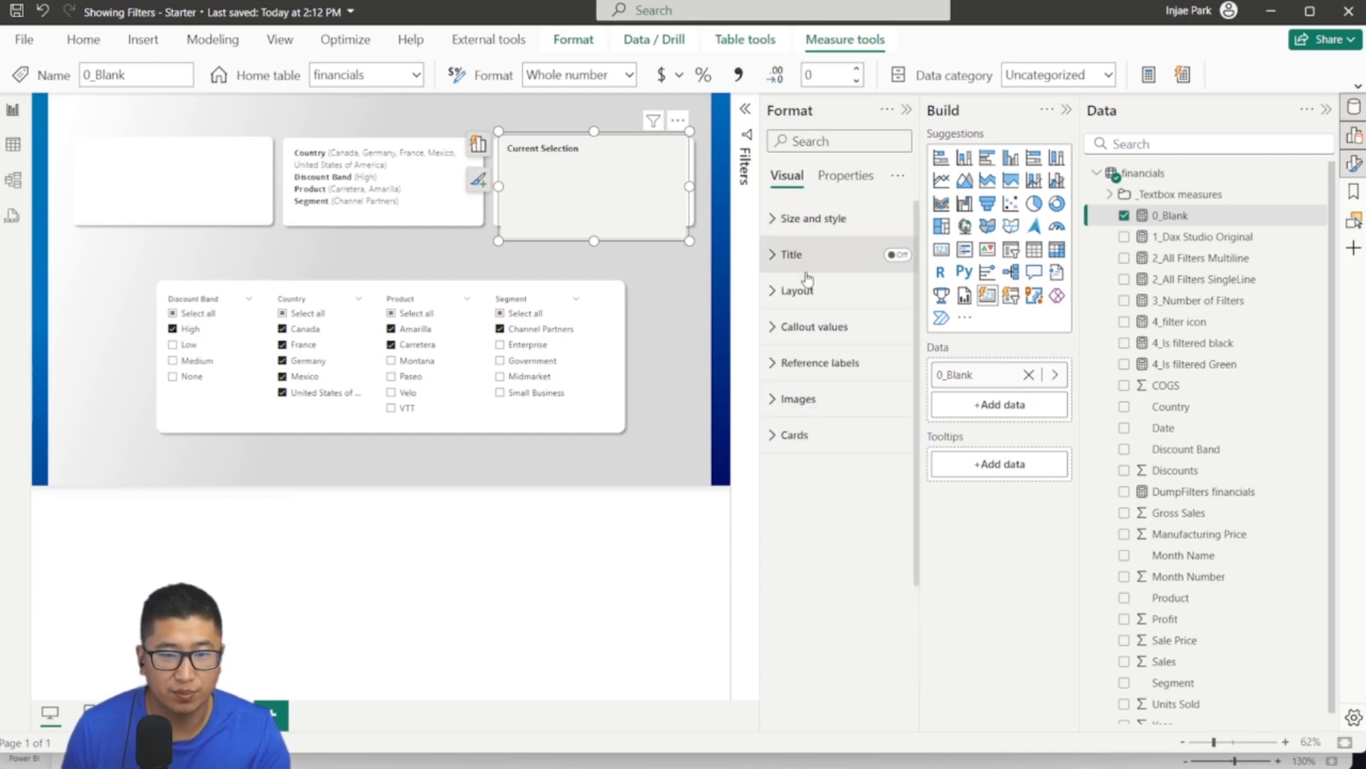
click(785, 363)
scroll(809, 345, down, 1)
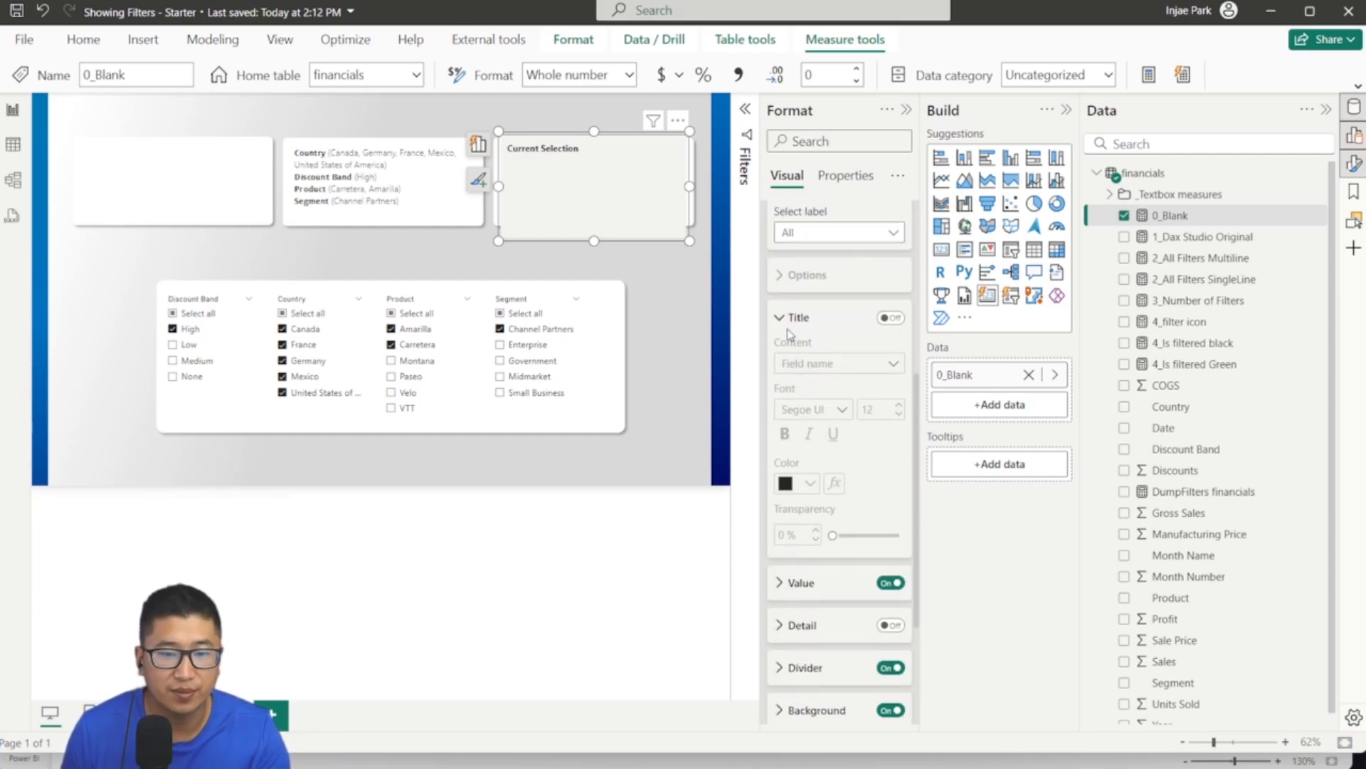
click(787, 327)
scroll(811, 320, up, 2)
click(823, 302)
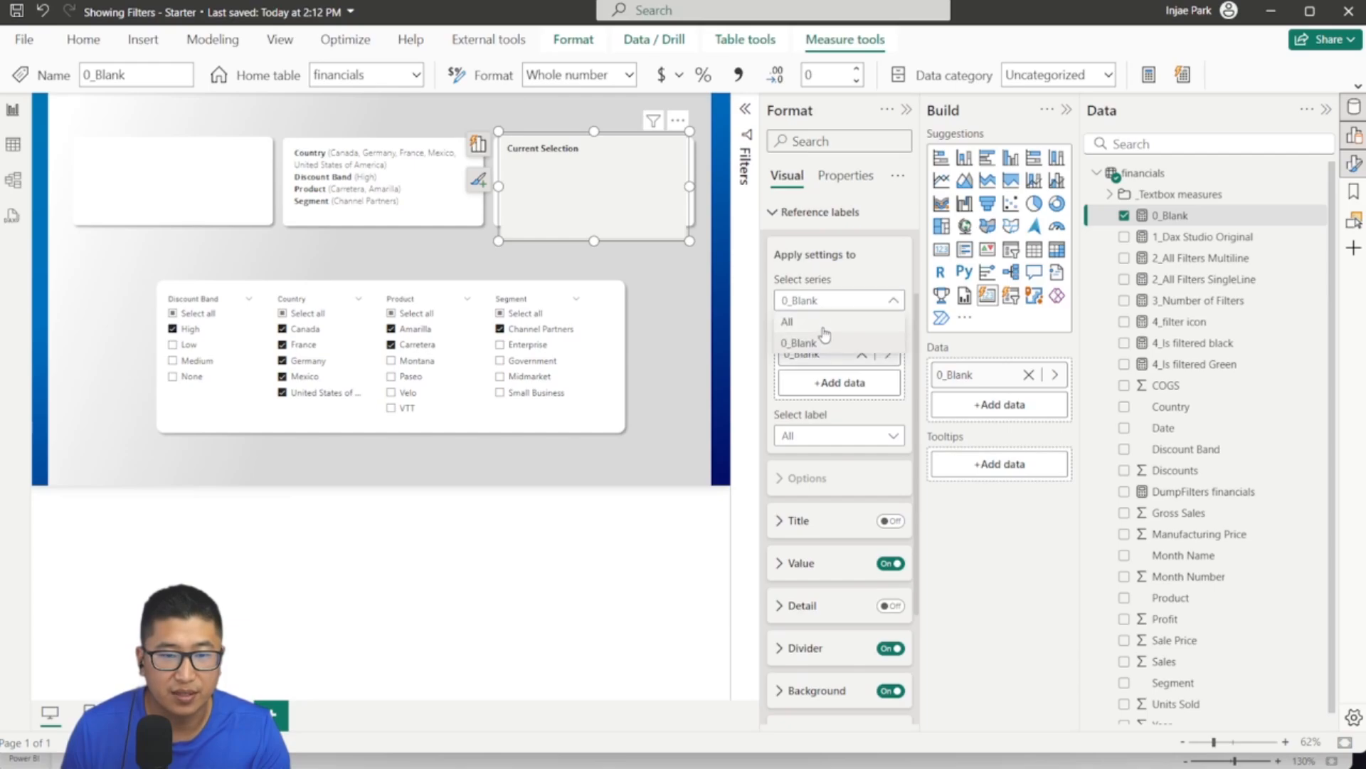
click(819, 324)
scroll(854, 427, down, 2)
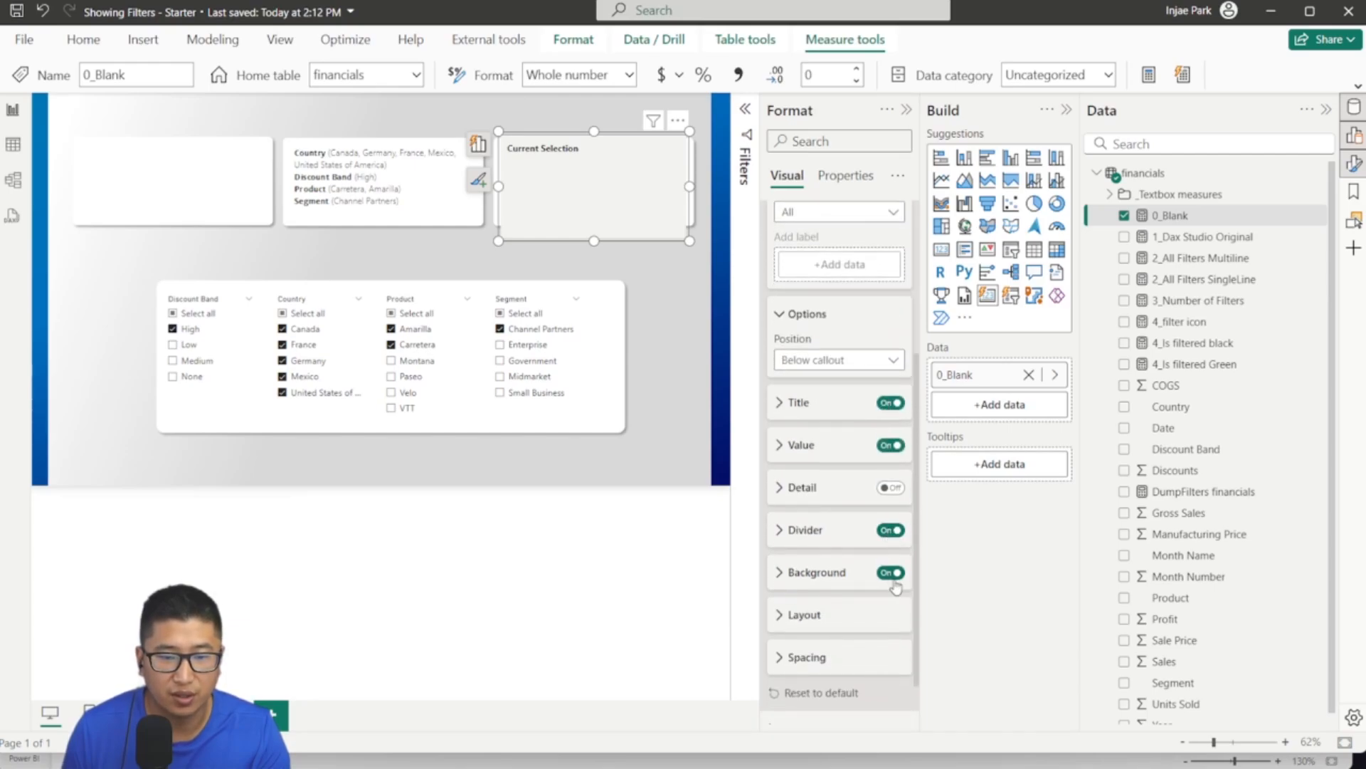
scroll(840, 393, up, 2)
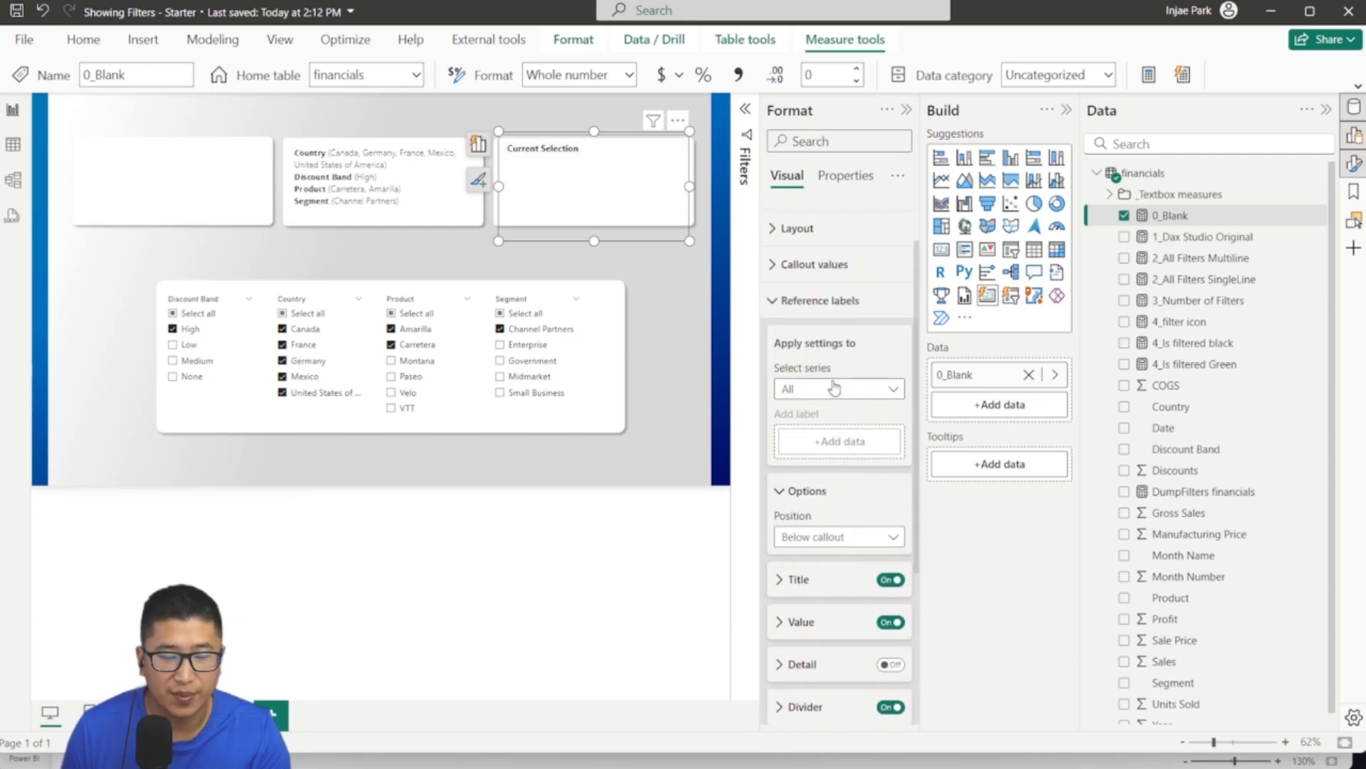
Step: Turn on the detail of the 0_Blank reference label in the 0_Blank series and use 2_All Filters SingleLine as its data
click(834, 386)
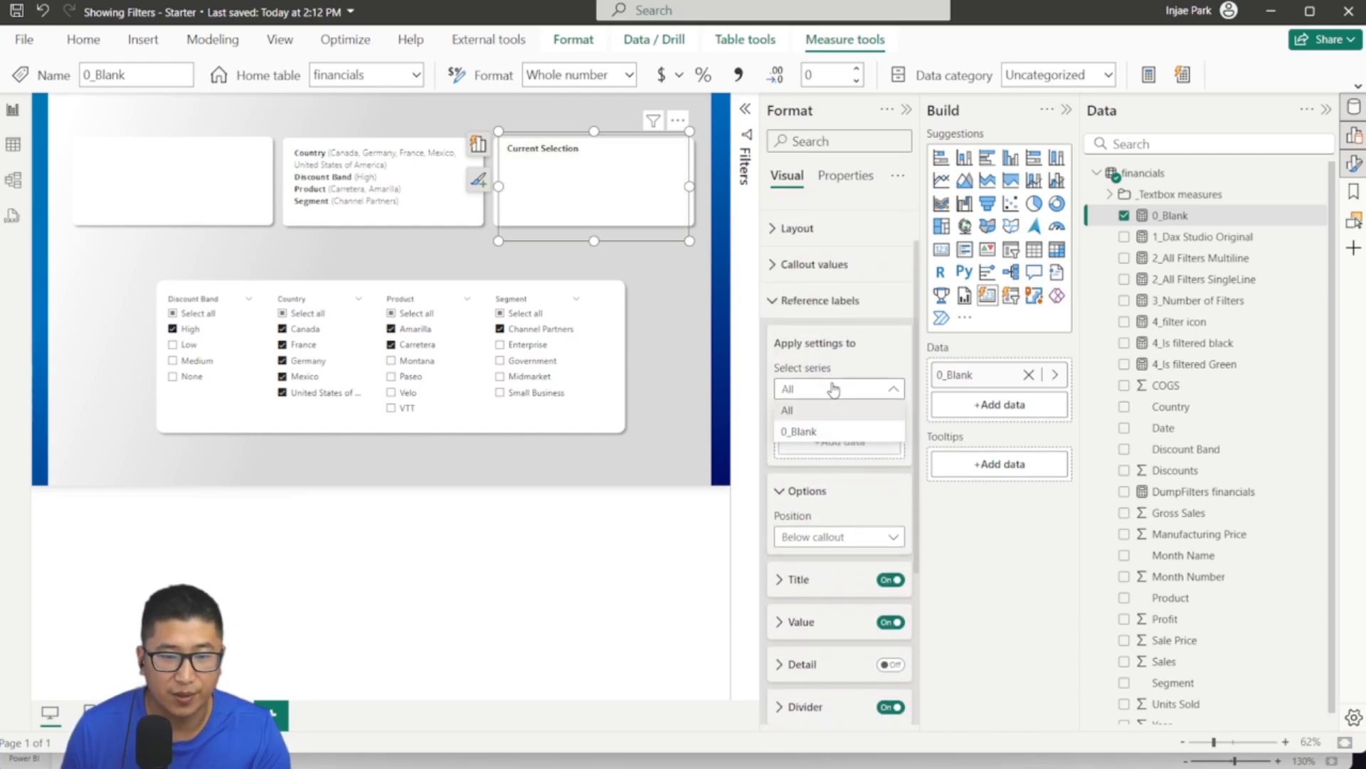
click(840, 435)
scroll(804, 322, down, 1)
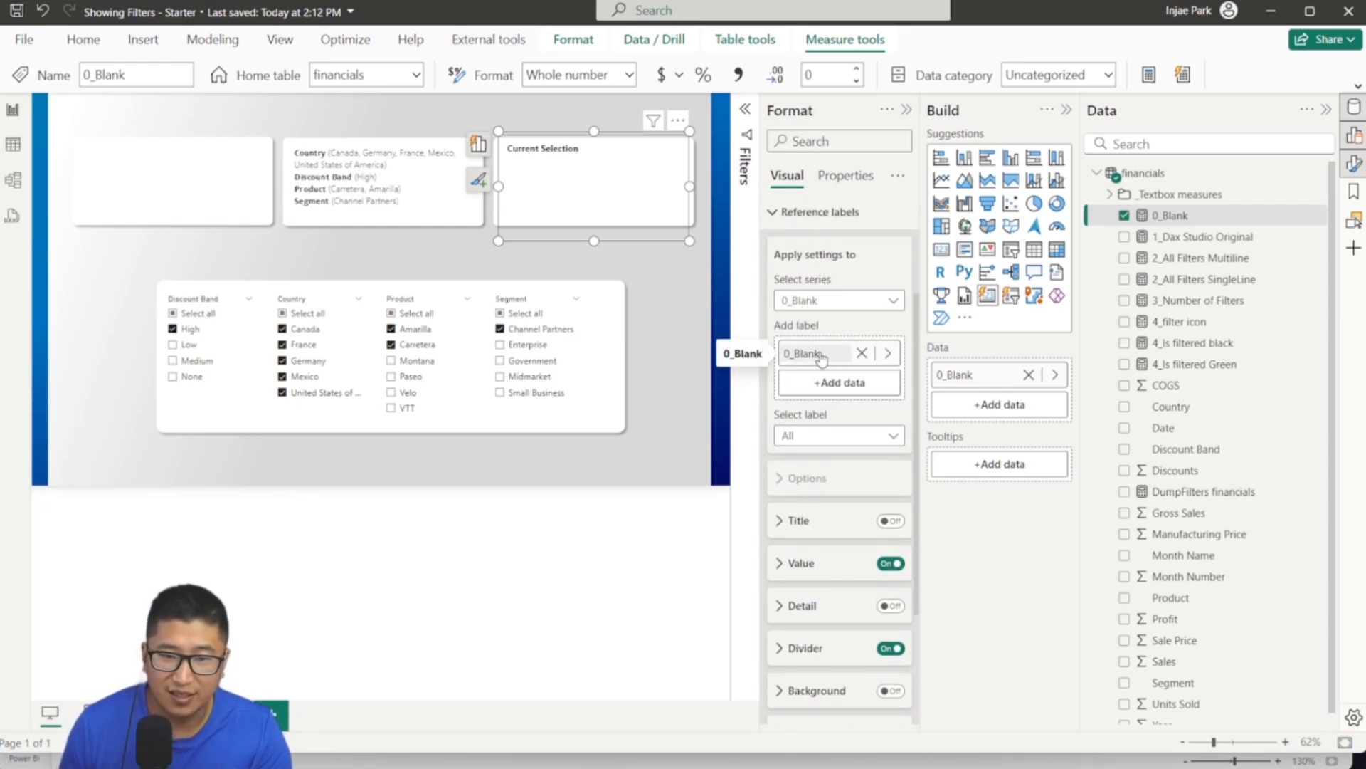
click(840, 435)
click(804, 484)
click(797, 520)
scroll(811, 399, down, 2)
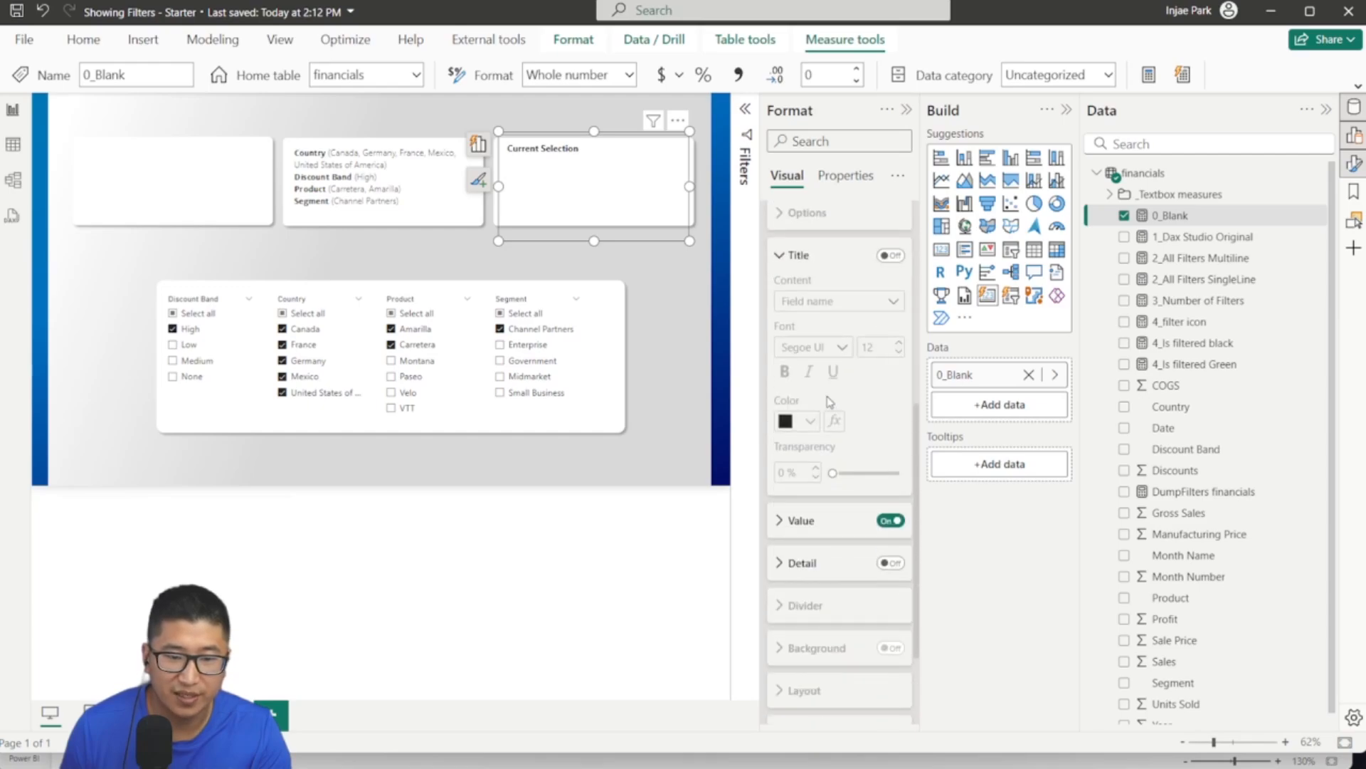
click(794, 336)
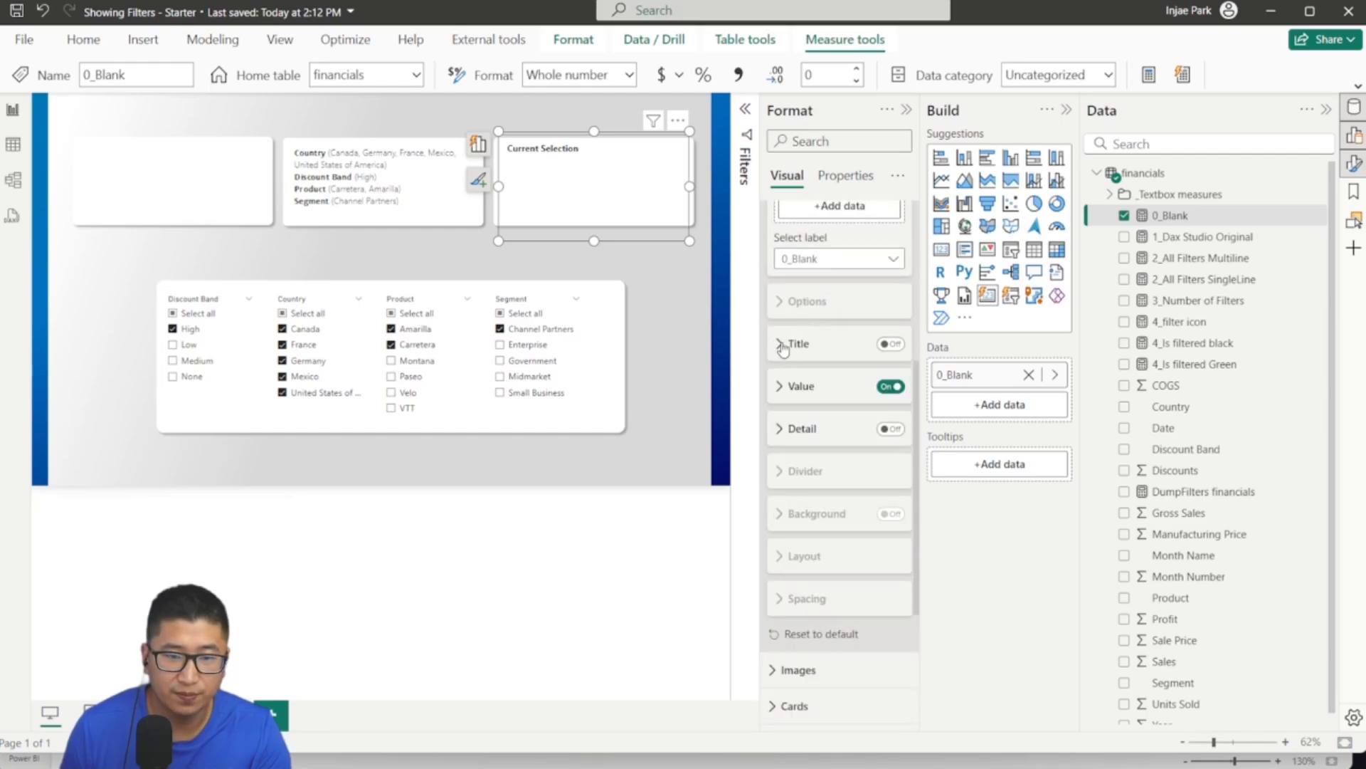
click(889, 429)
click(803, 429)
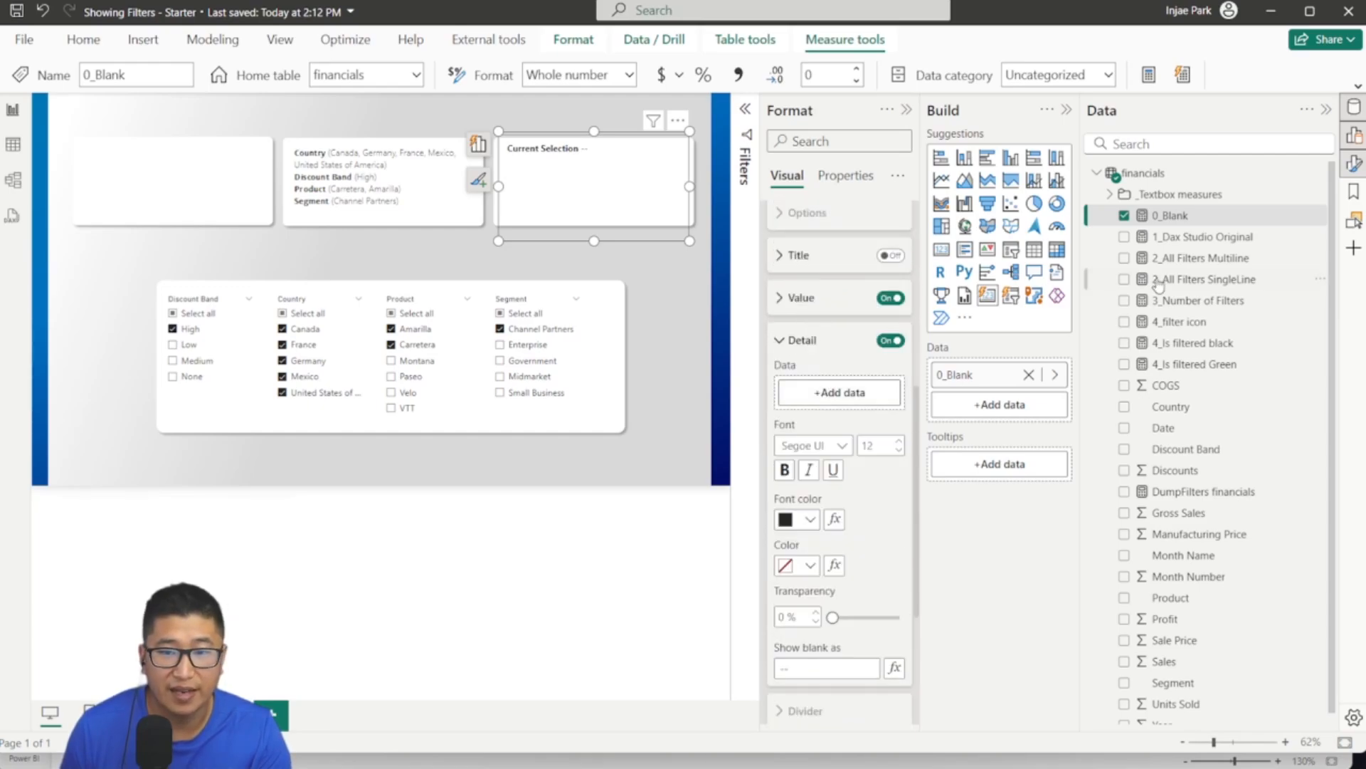
drag(1223, 279, 836, 403)
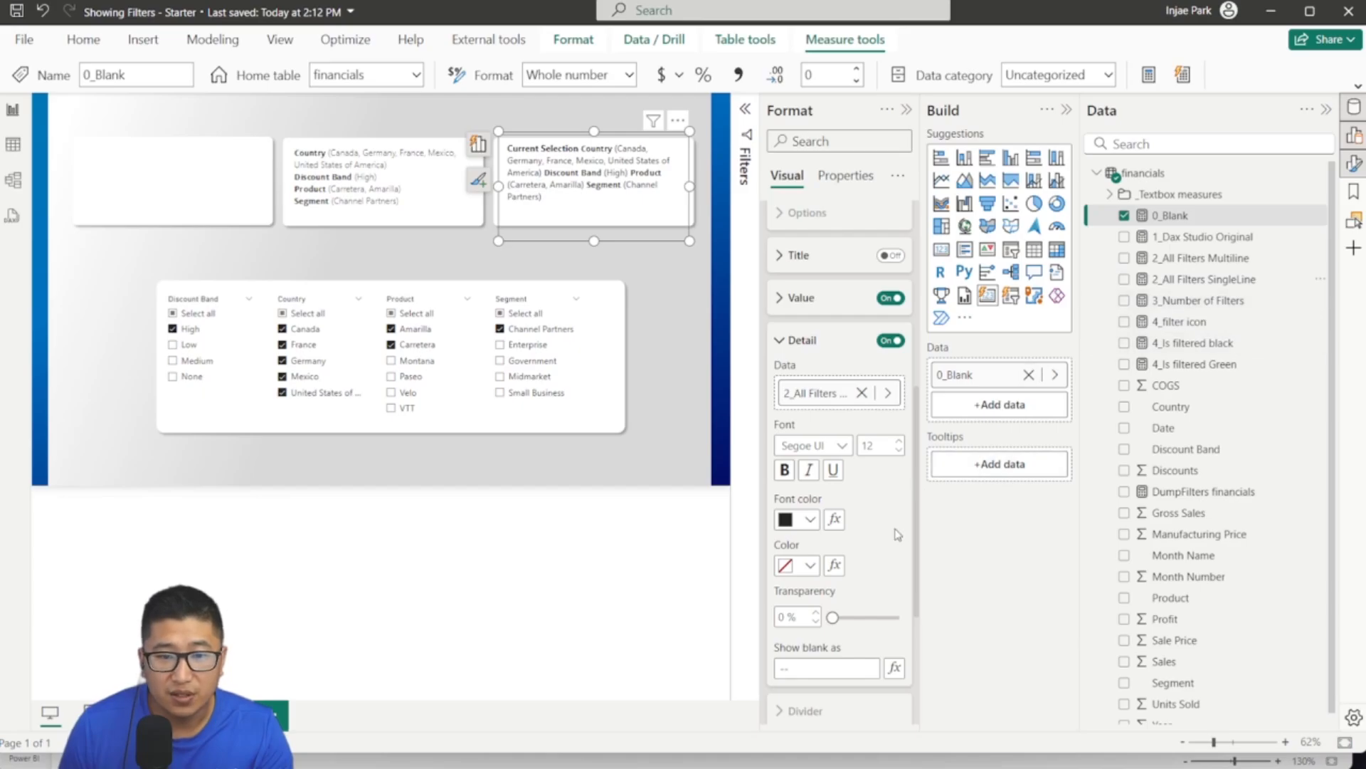
Step: Give the reference label's detail a custom very pale blue highlight color
click(810, 569)
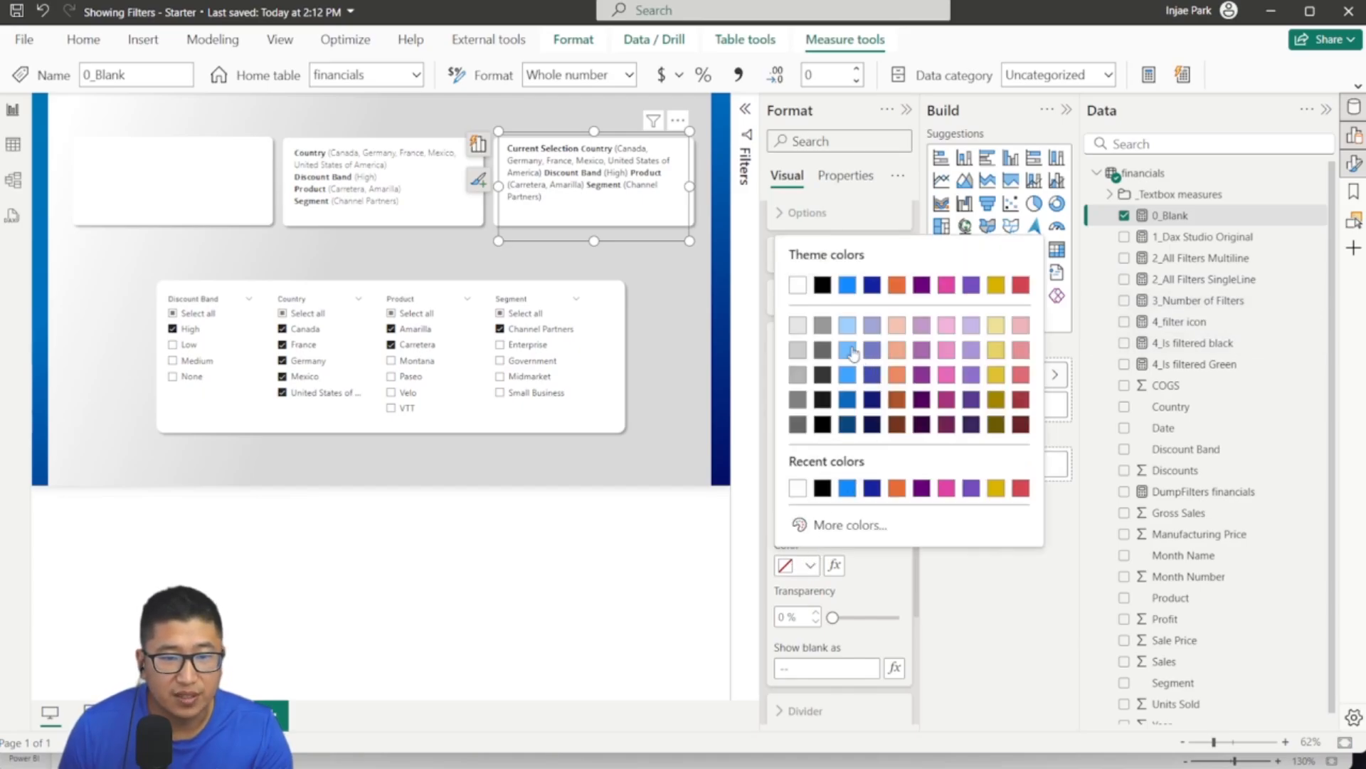
click(847, 327)
click(810, 564)
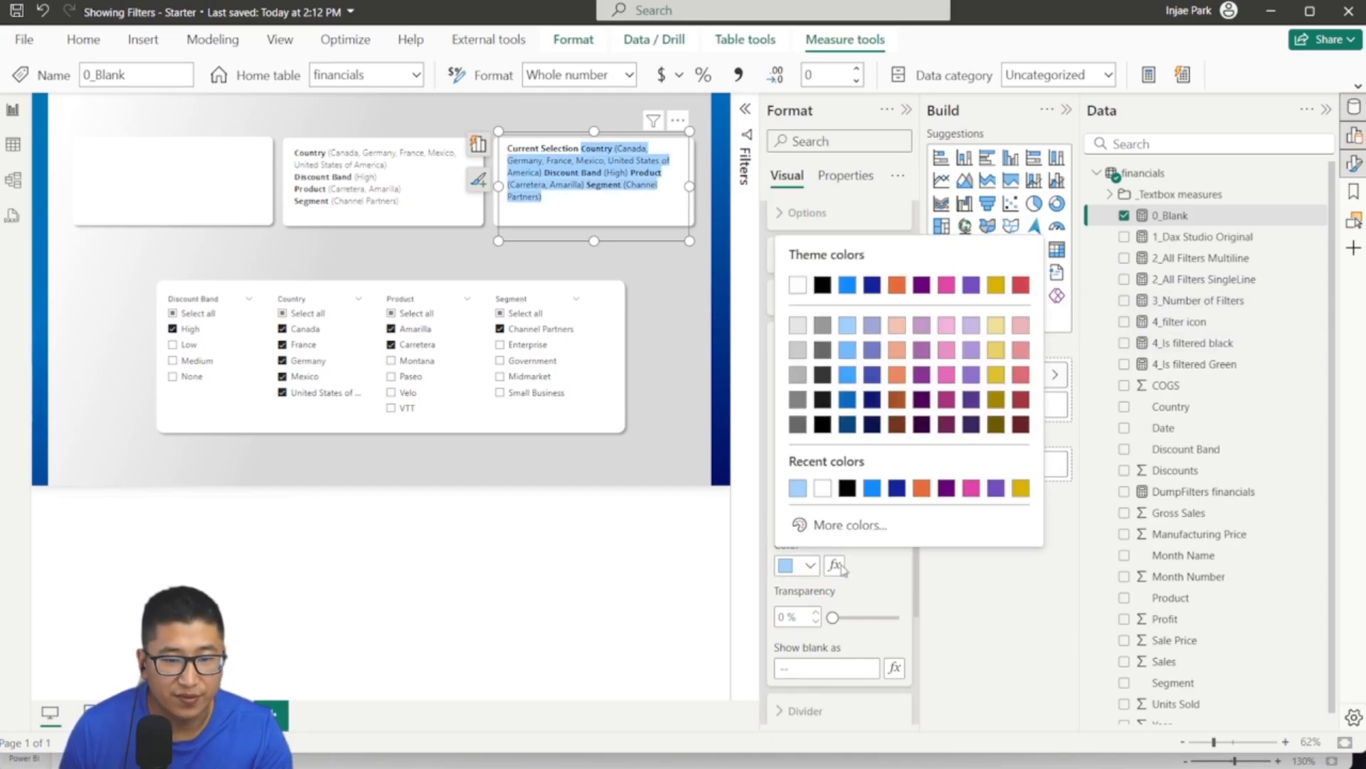
click(824, 524)
mouse_move(808, 273)
mouse_down()
mouse_move(820, 264)
mouse_move(807, 252)
mouse_up()
click(895, 573)
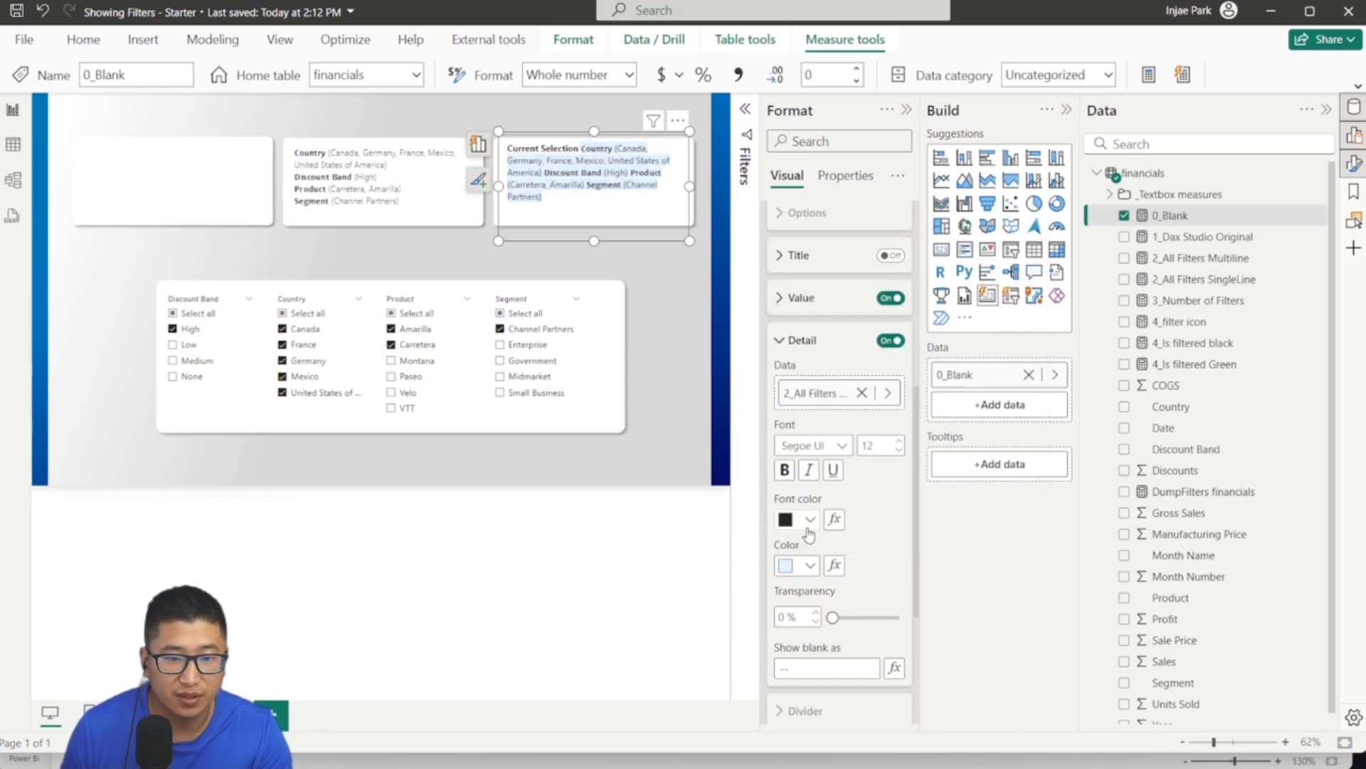
Step: Set the detail's font color to dark blue and its highlight transparency to 52 %
click(810, 519)
click(923, 444)
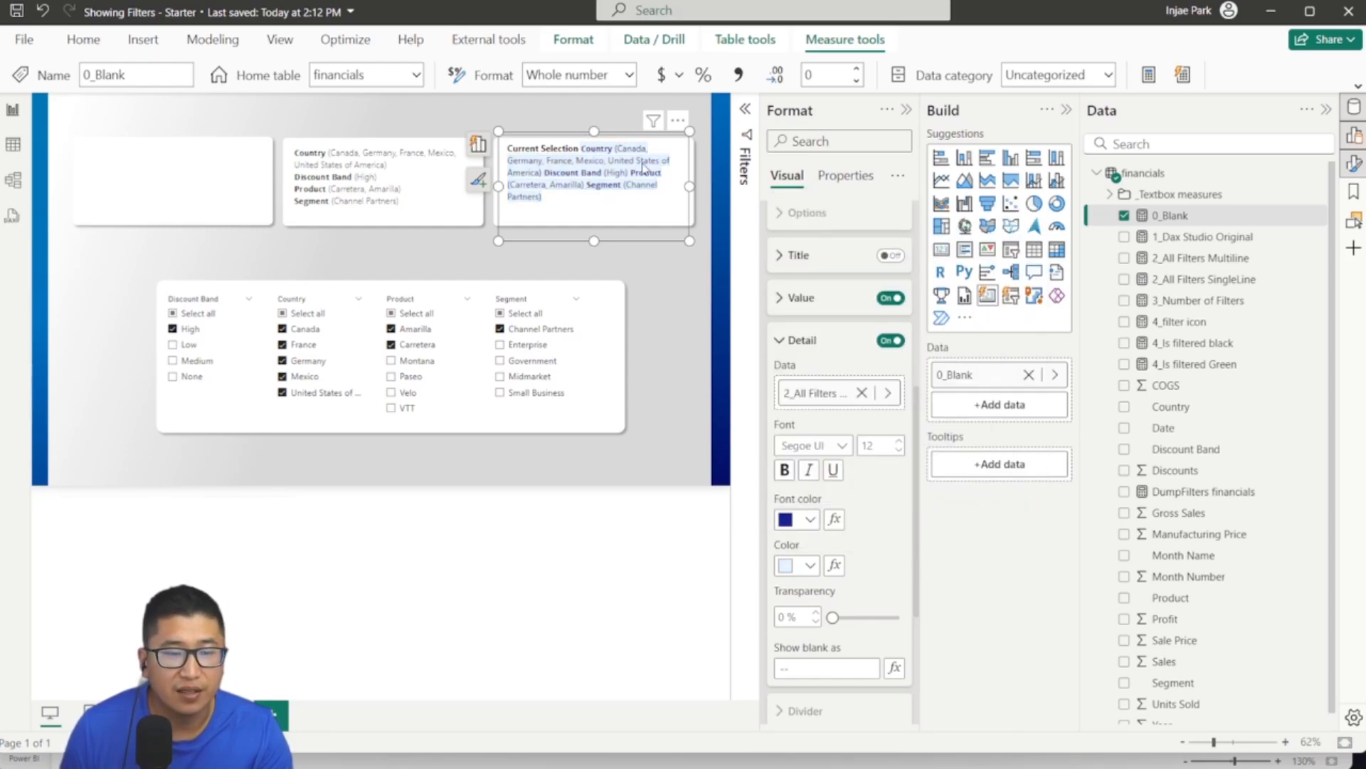
click(811, 566)
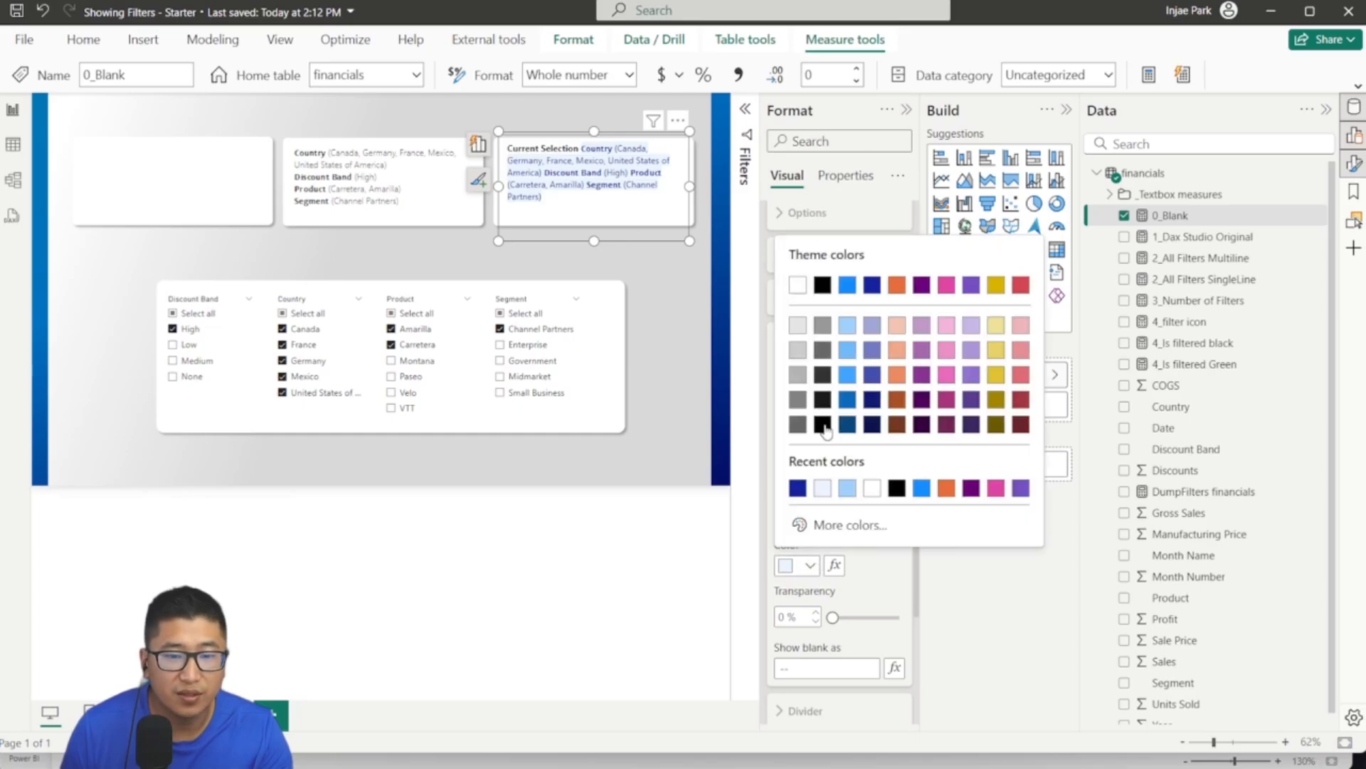
drag(884, 610, 867, 618)
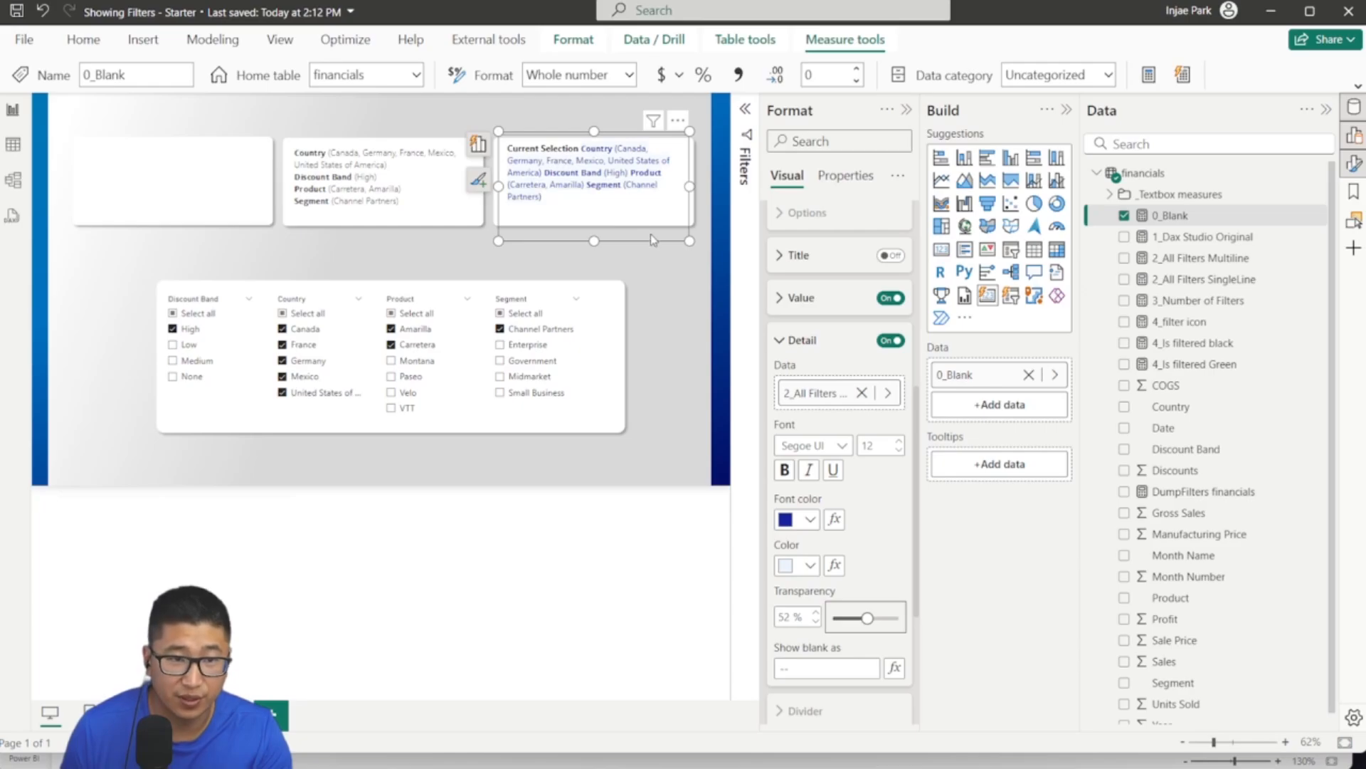
click(817, 341)
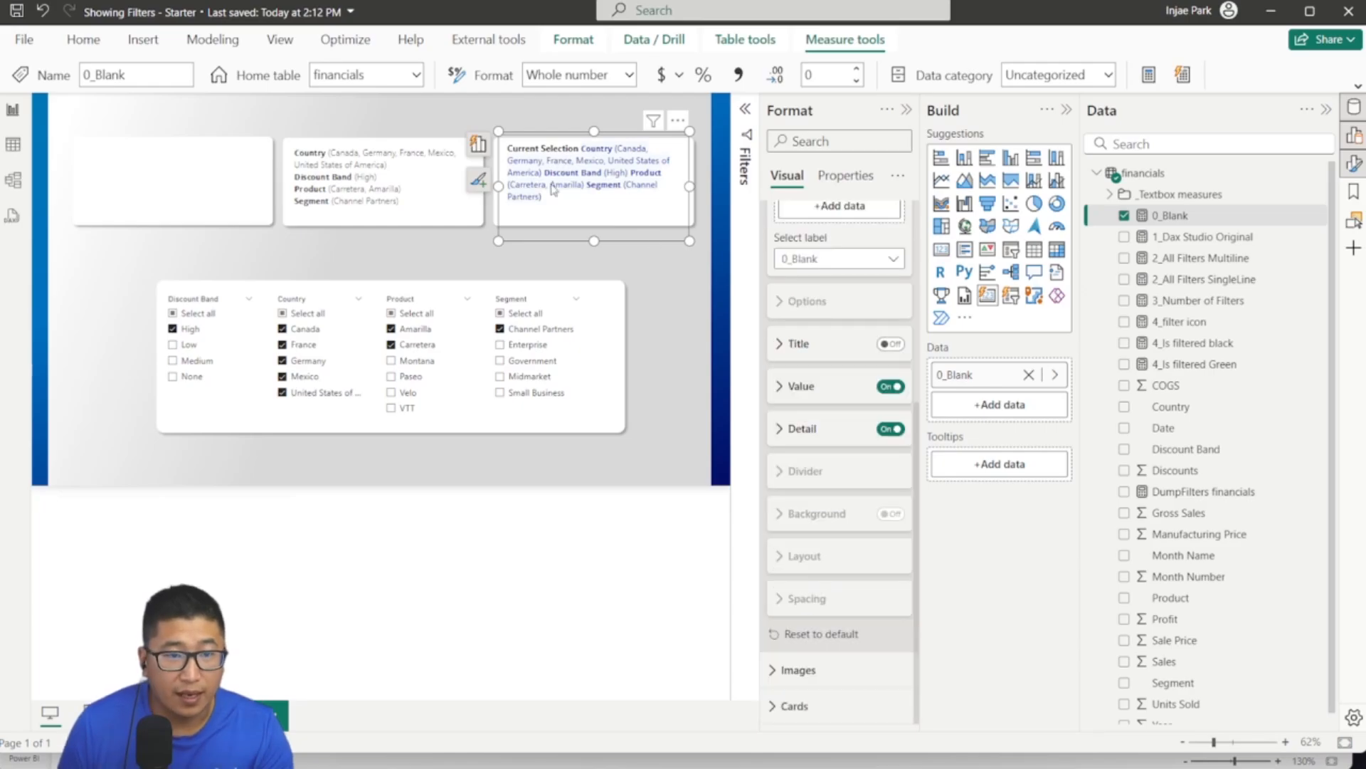
Step: Clear all slicer selections and set the third card's reference label detail to show blanks as "Nothing Selected"
click(569, 290)
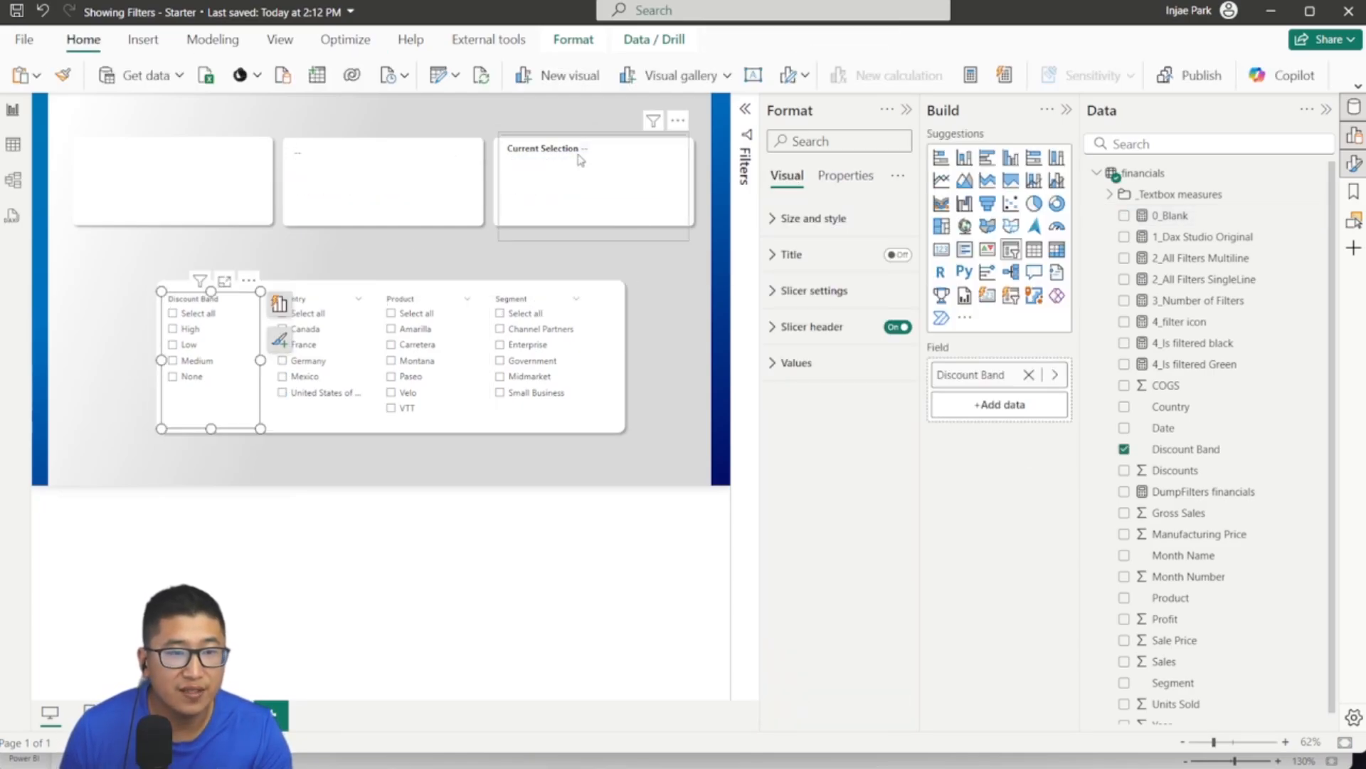
click(650, 199)
scroll(799, 407, down, 2)
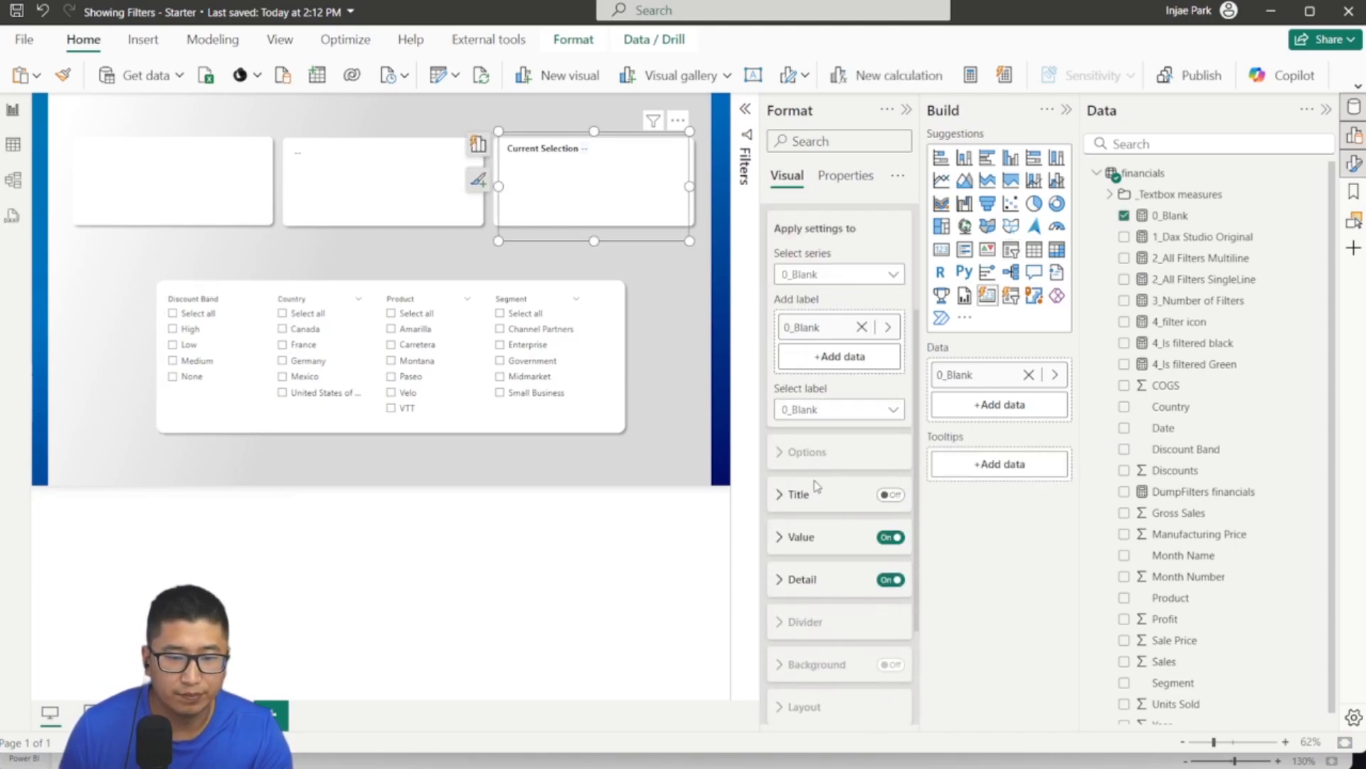
click(807, 589)
scroll(807, 569, down, 5)
drag(804, 466, 761, 464)
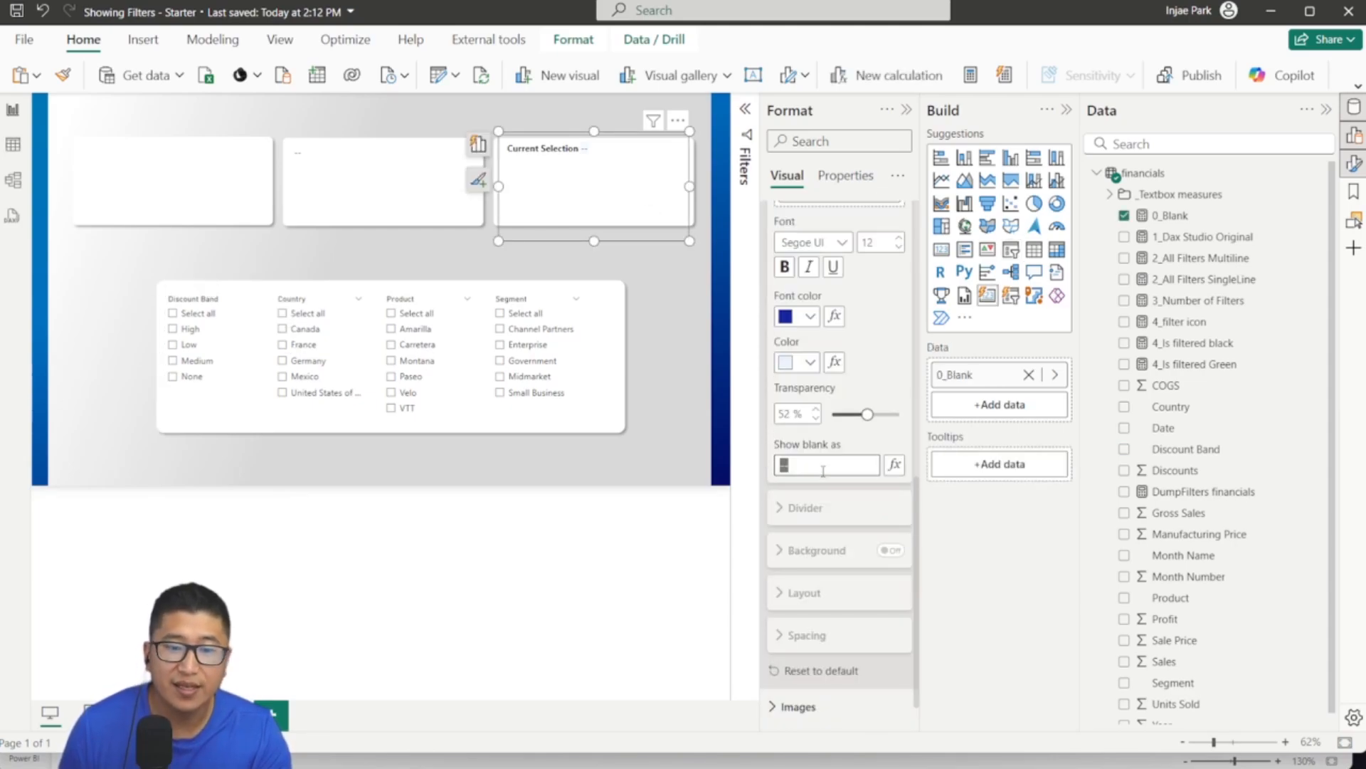
scroll(861, 449, up, 3)
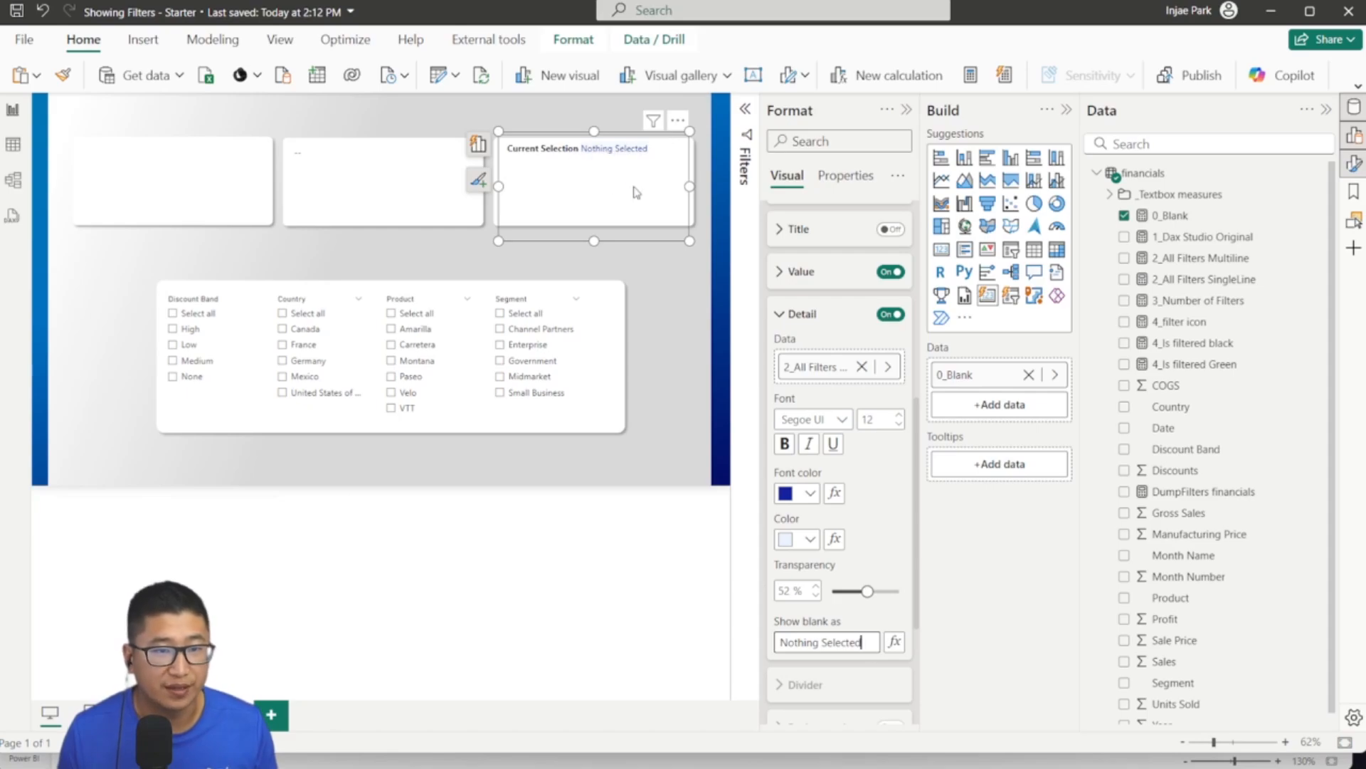
scroll(826, 385, up, 3)
click(826, 498)
scroll(832, 340, up, 2)
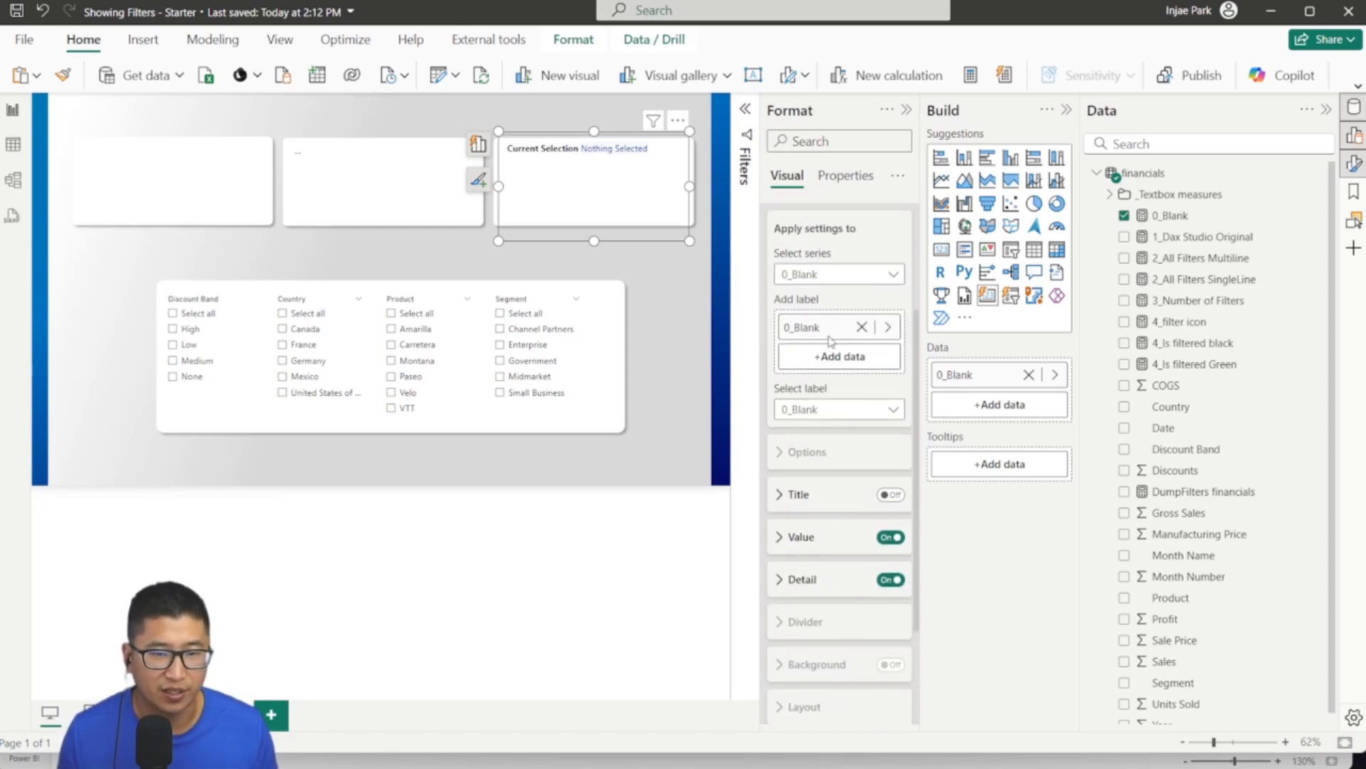
scroll(831, 340, up, 2)
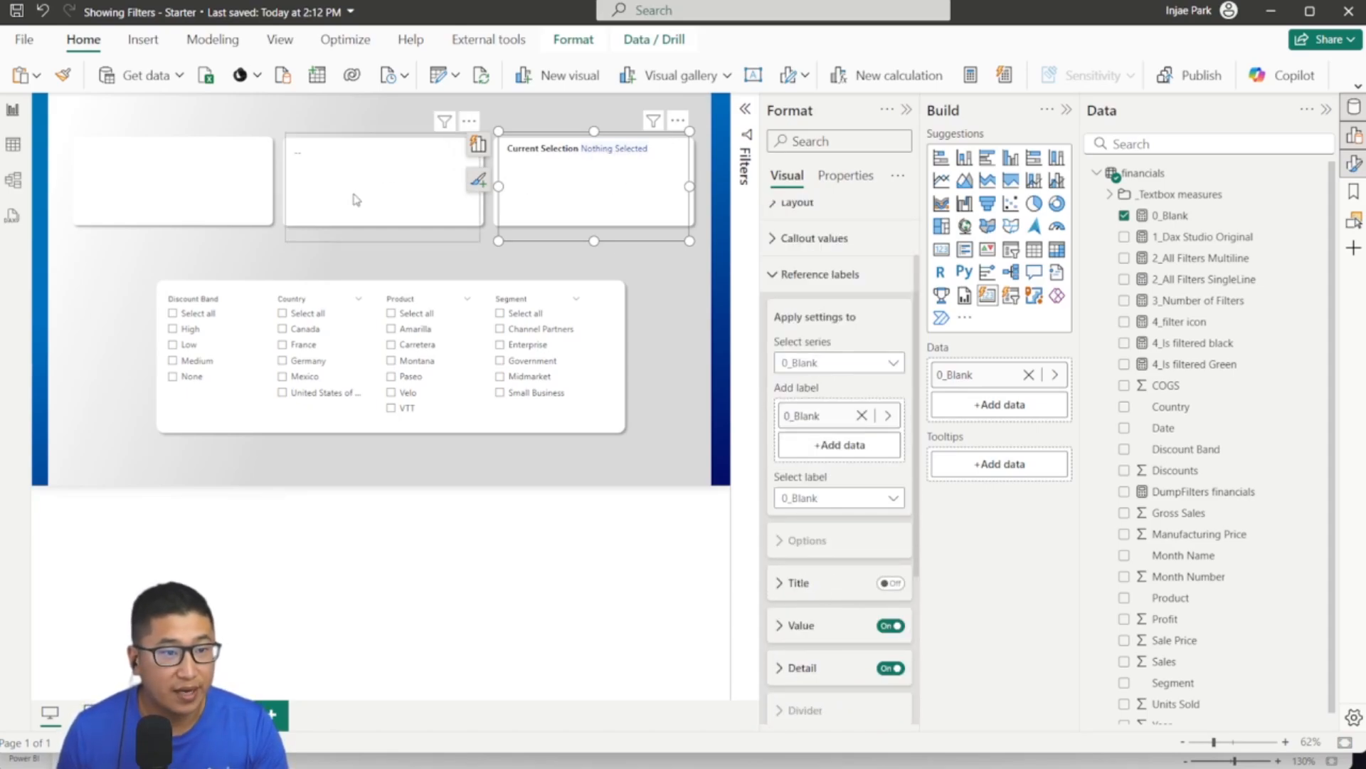
Step: Select High, Low and Medium in the Discount Band slicer and Canada and France in the Country slicer
click(189, 330)
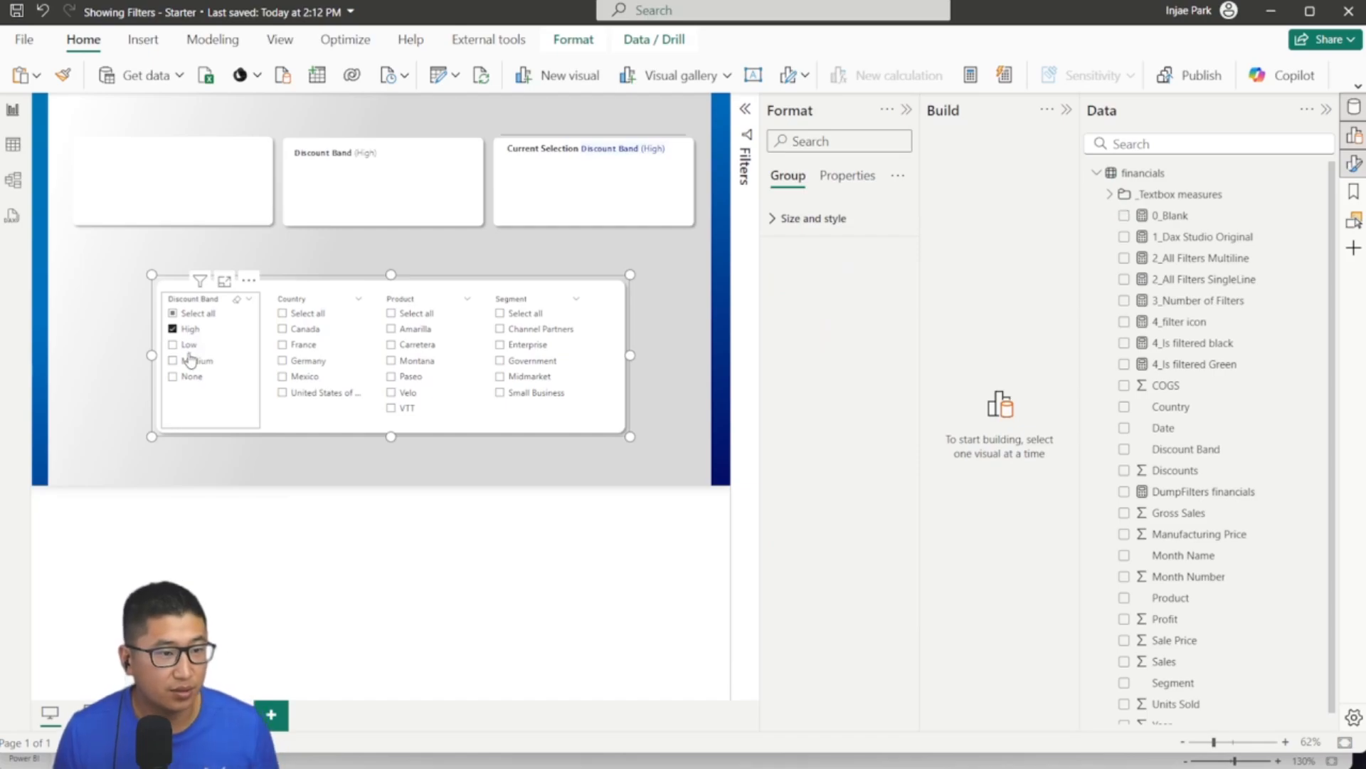
click(189, 344)
click(189, 361)
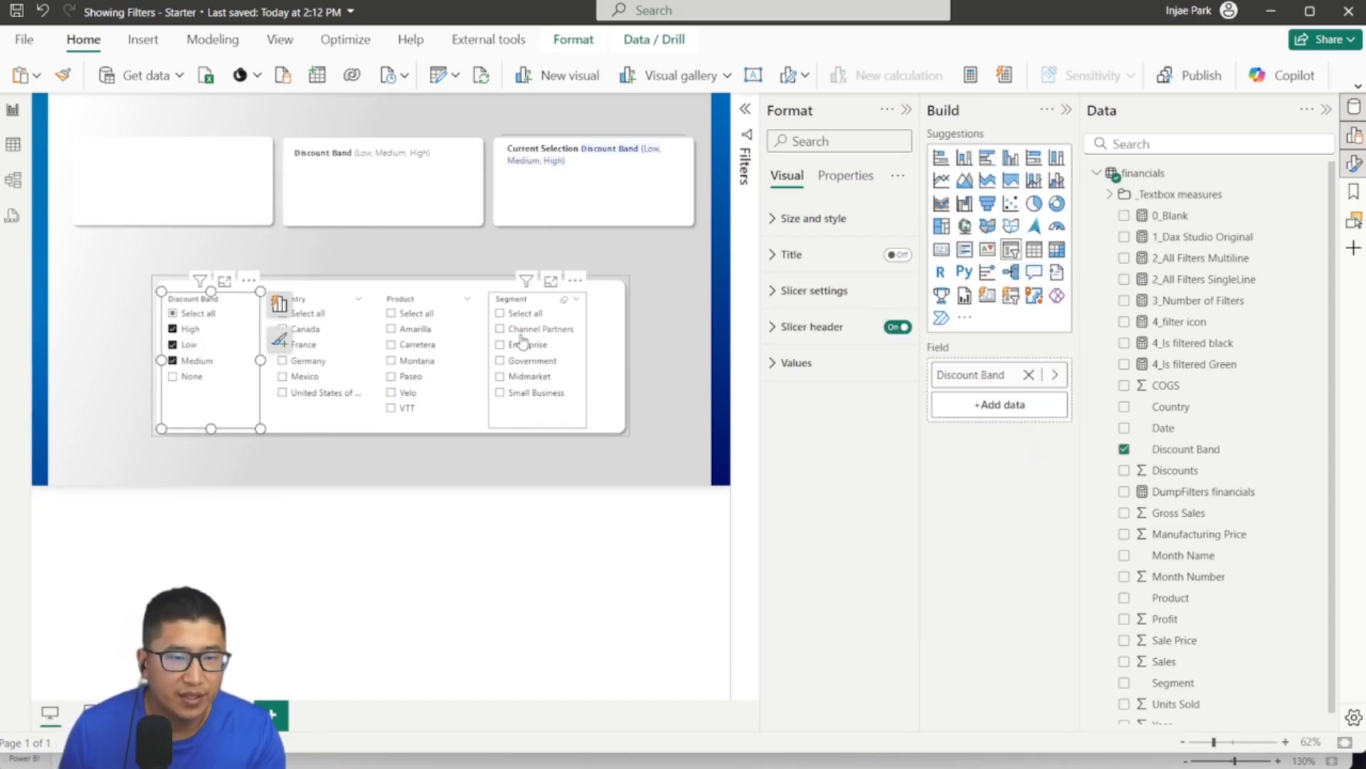
click(305, 328)
click(304, 344)
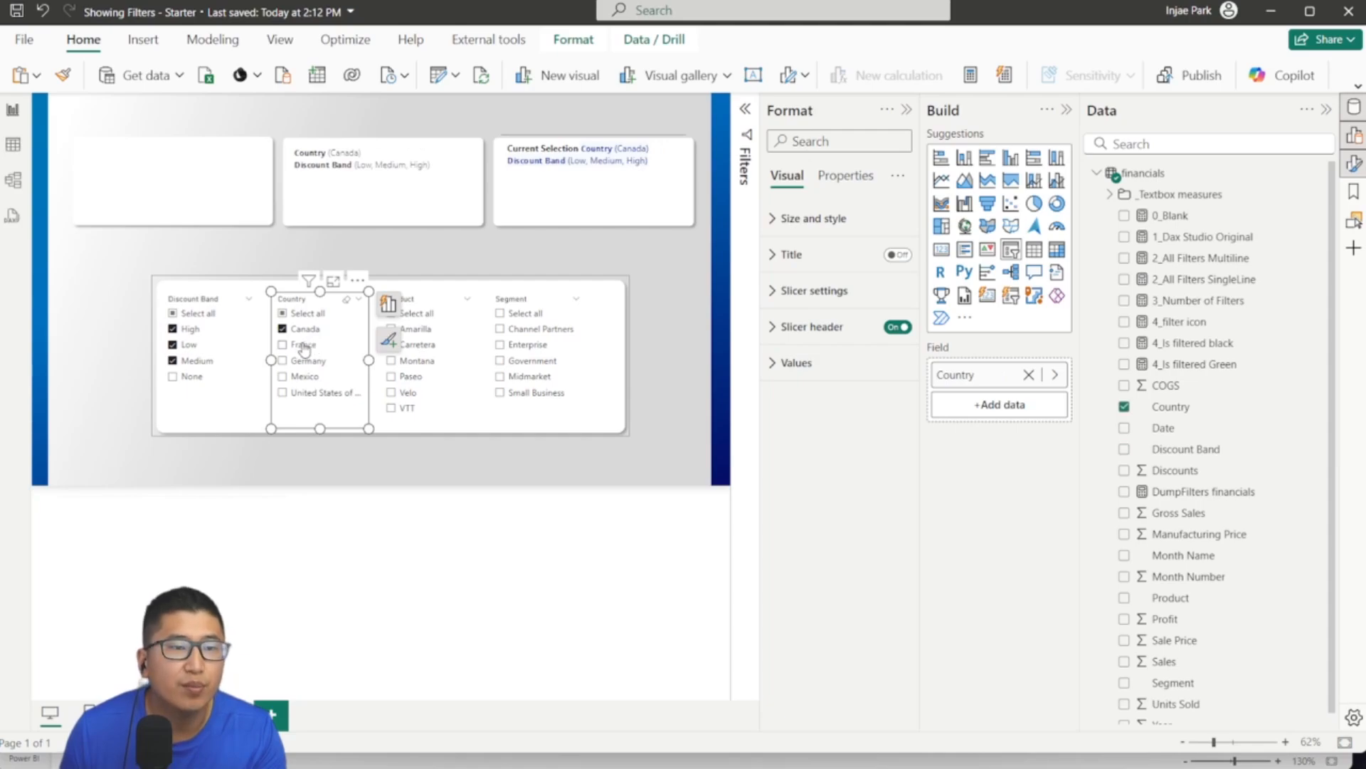
Step: Select Amarilla and Carretera in the Product slicer and Channel Partners and Enterprise in the Segment slicer
click(426, 330)
click(419, 344)
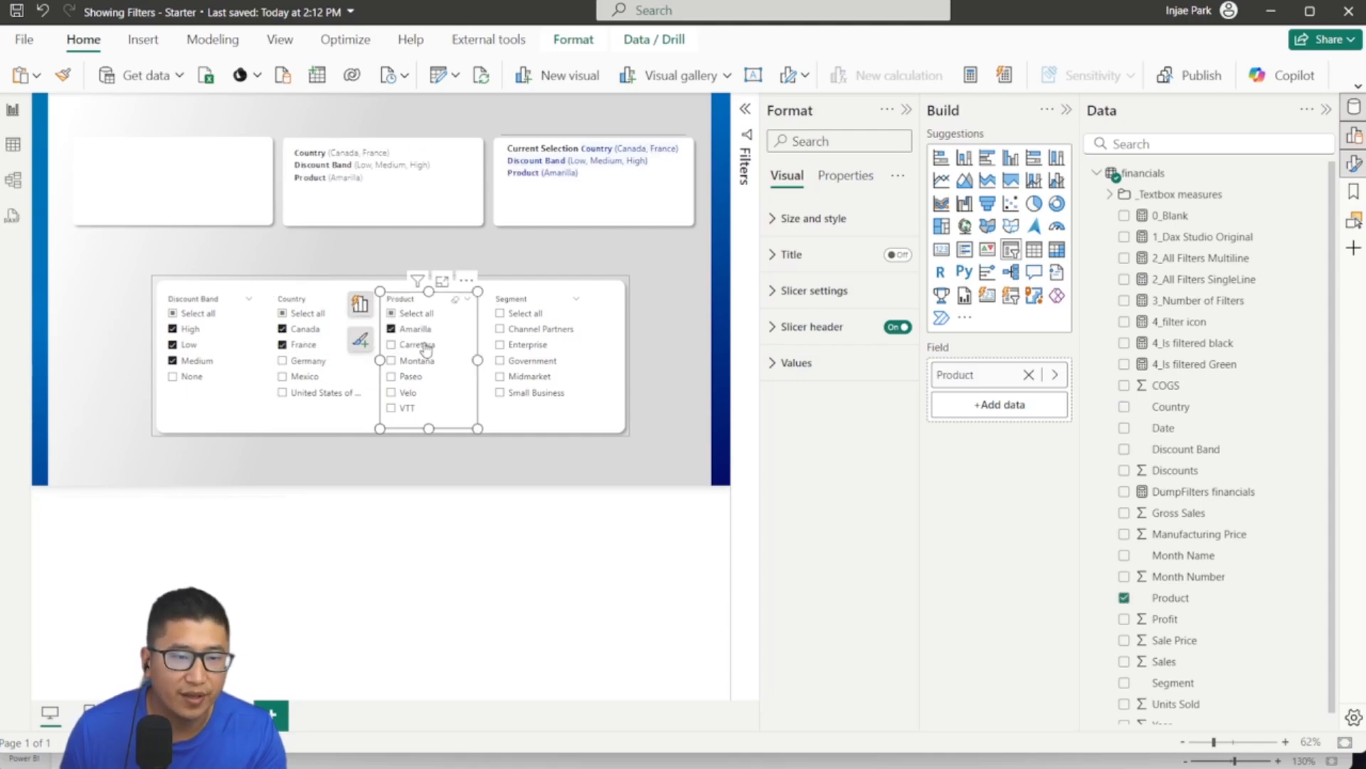
click(539, 328)
click(527, 345)
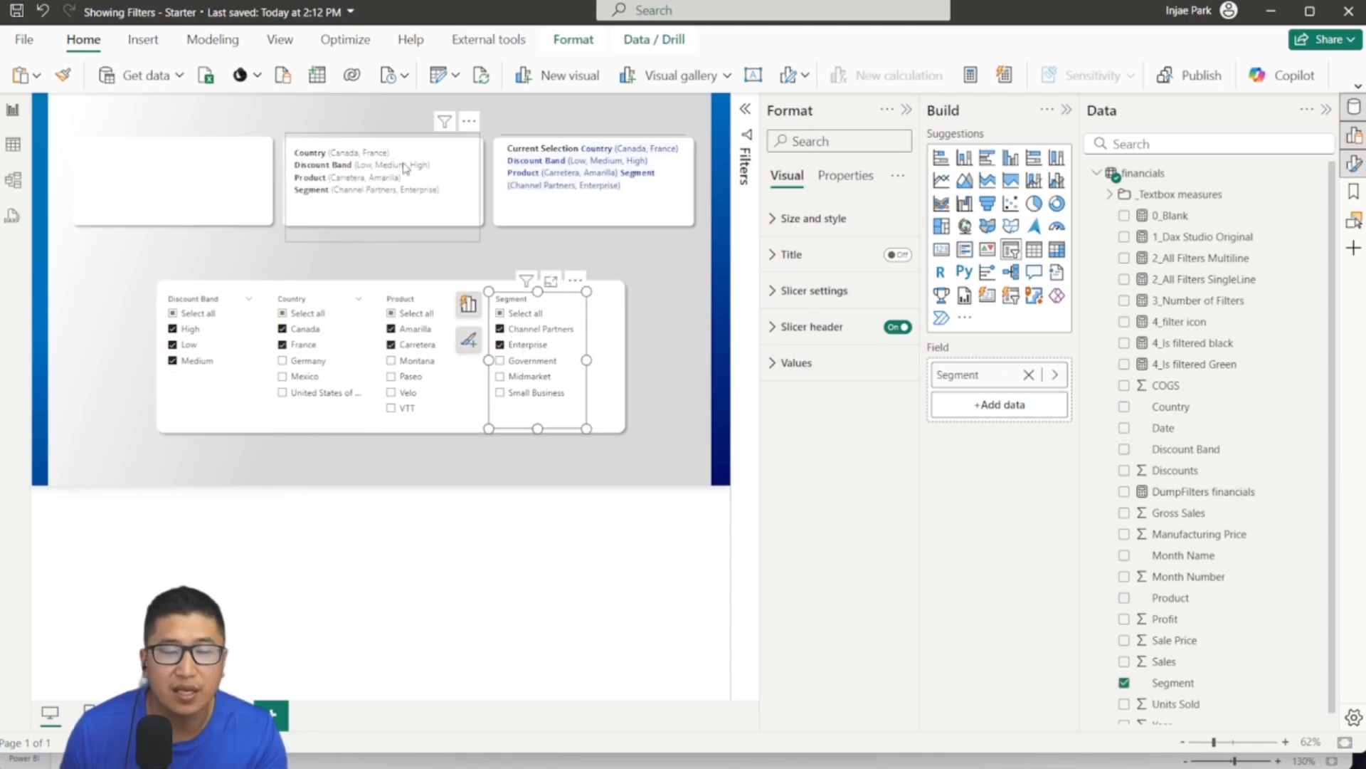
Step: Check the filters and slicers affecting the middle card, and collapse the Format pane with nothing selected on the page
mouse_move(446, 128)
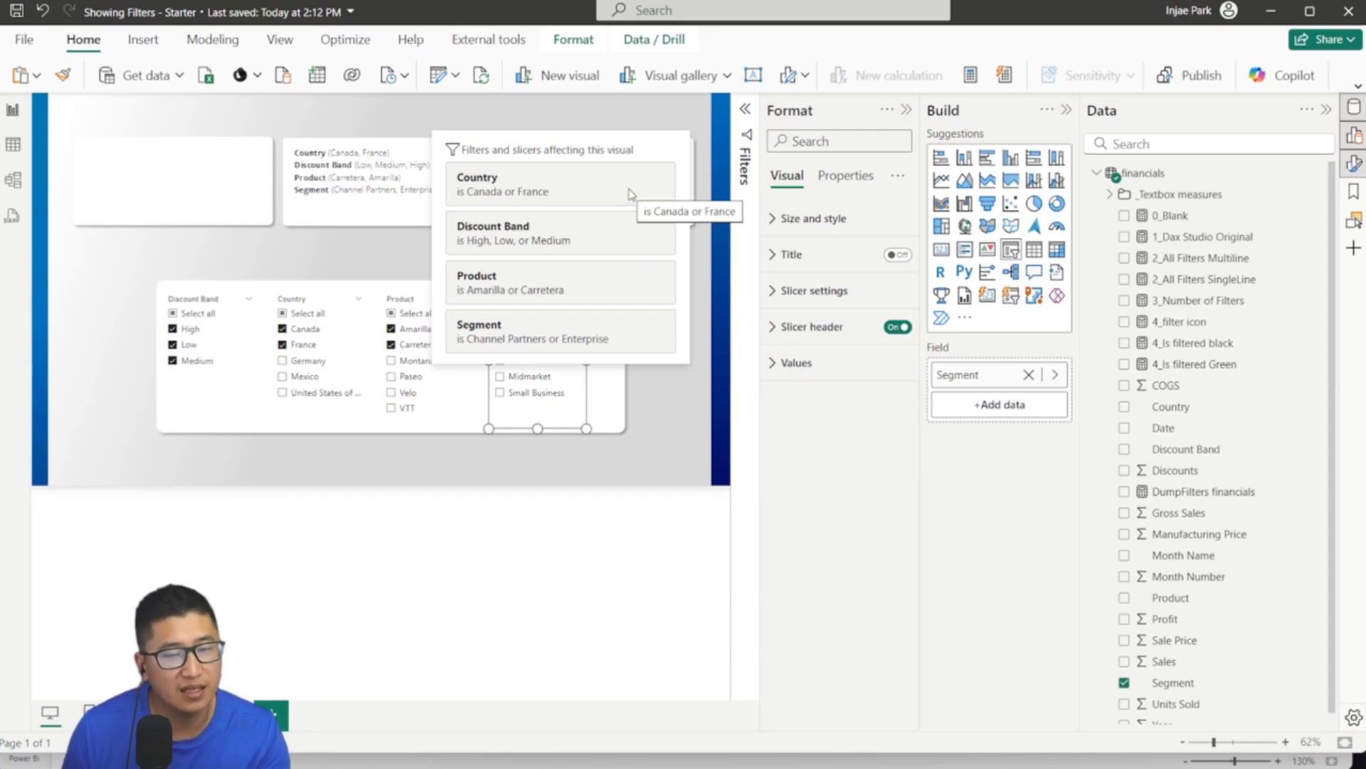
click(478, 129)
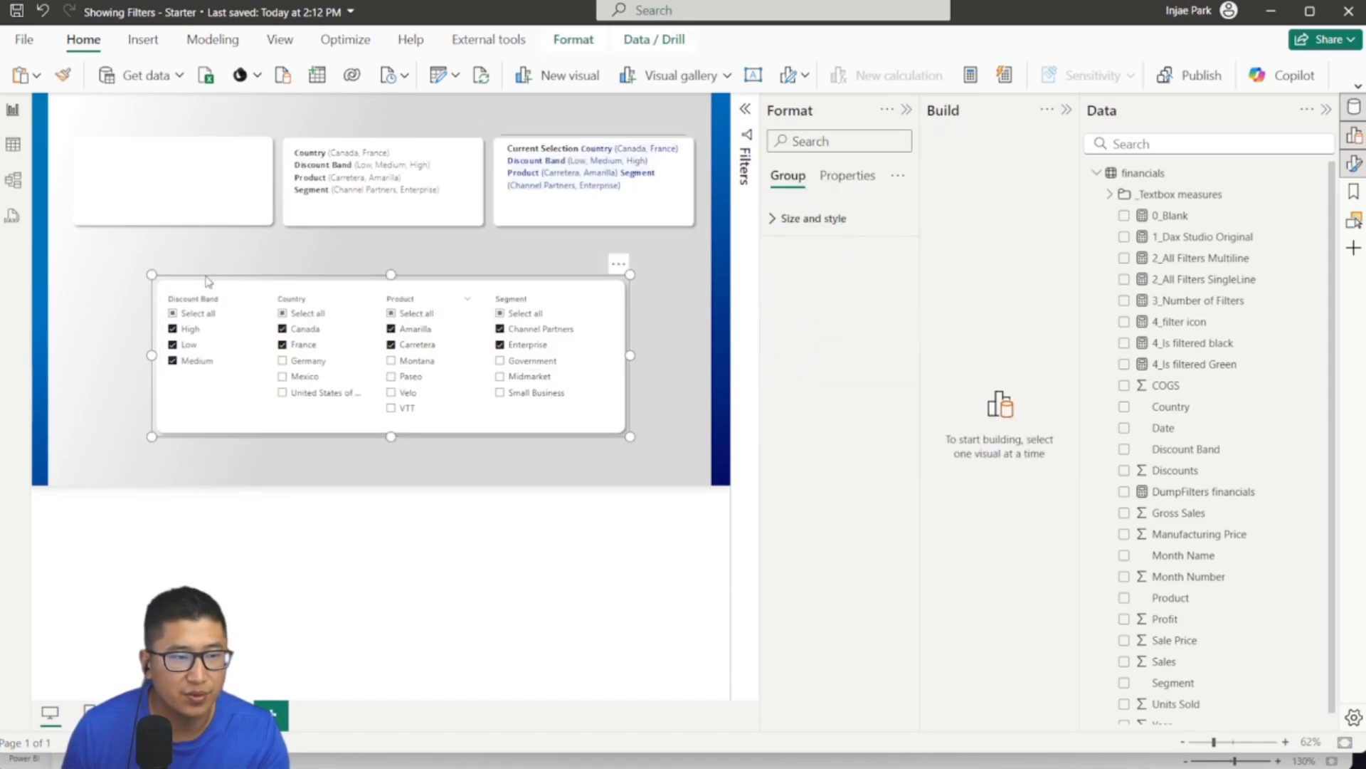
click(261, 254)
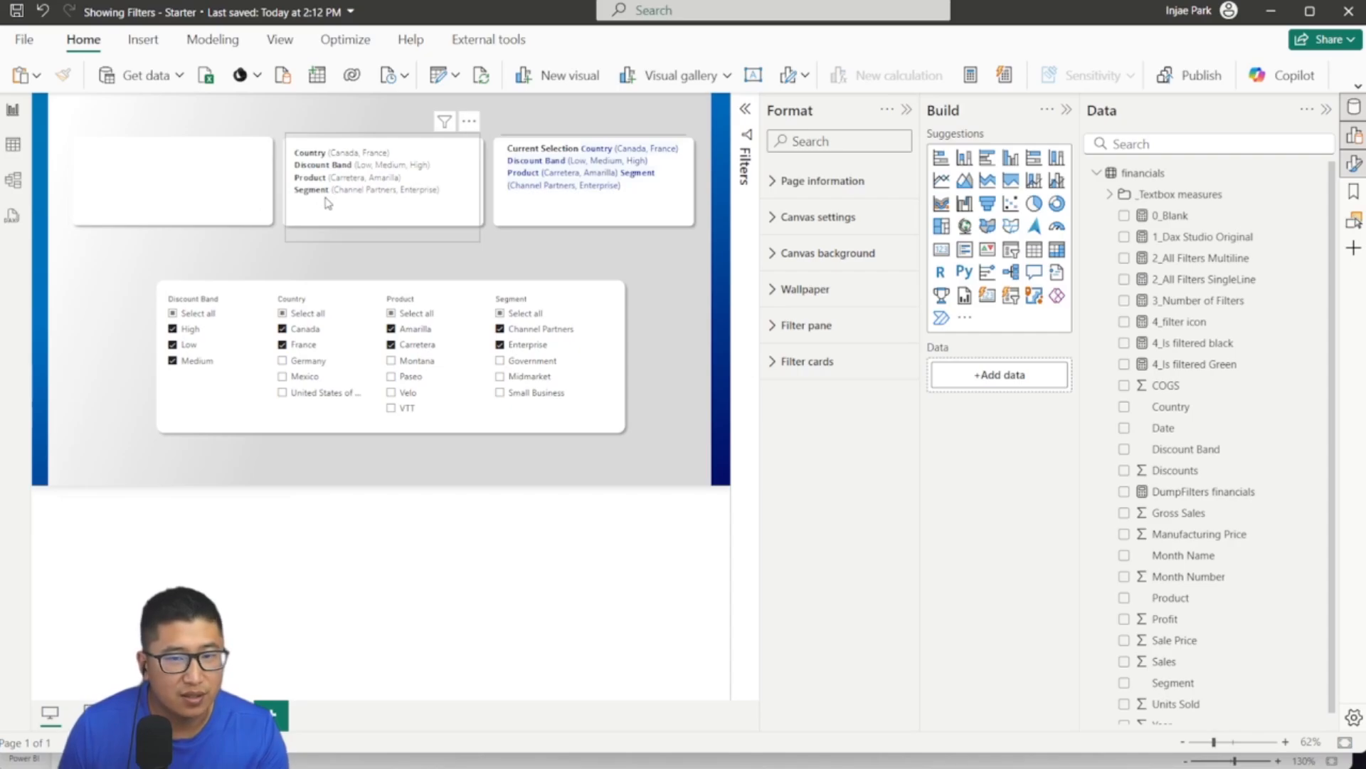
click(906, 108)
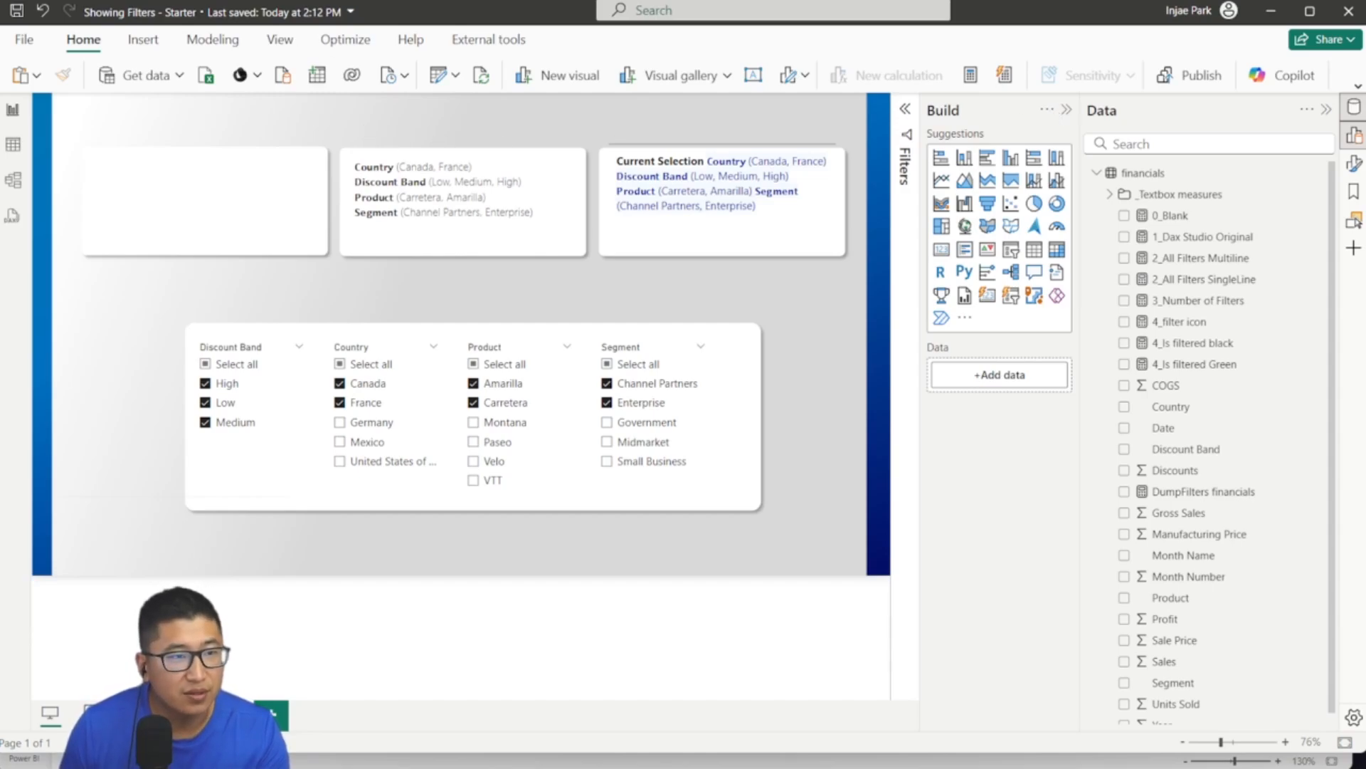
Step: Switch to the LinkedIn post, view its sample slicer selection video in full screen, and return to Power BI
key(alt+Tab)
scroll(623, 515, down, 1)
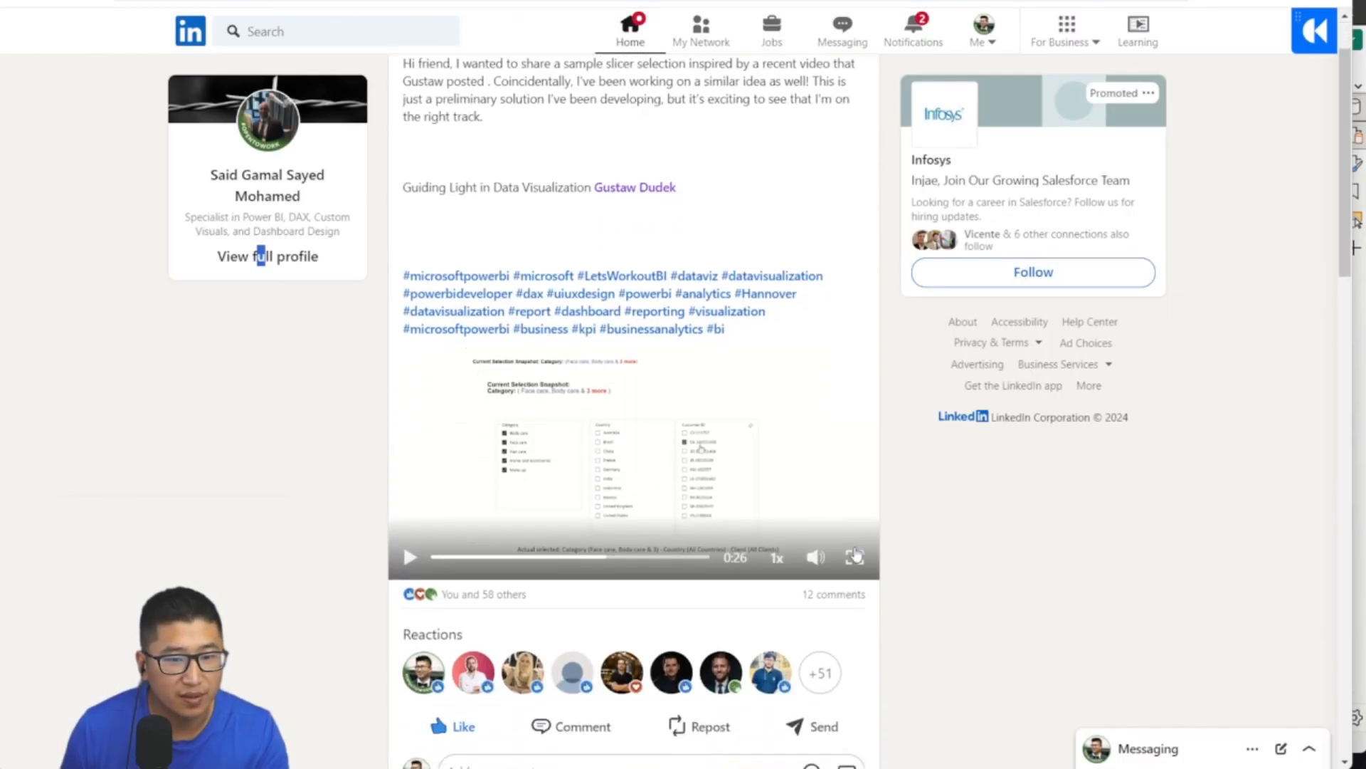
click(857, 555)
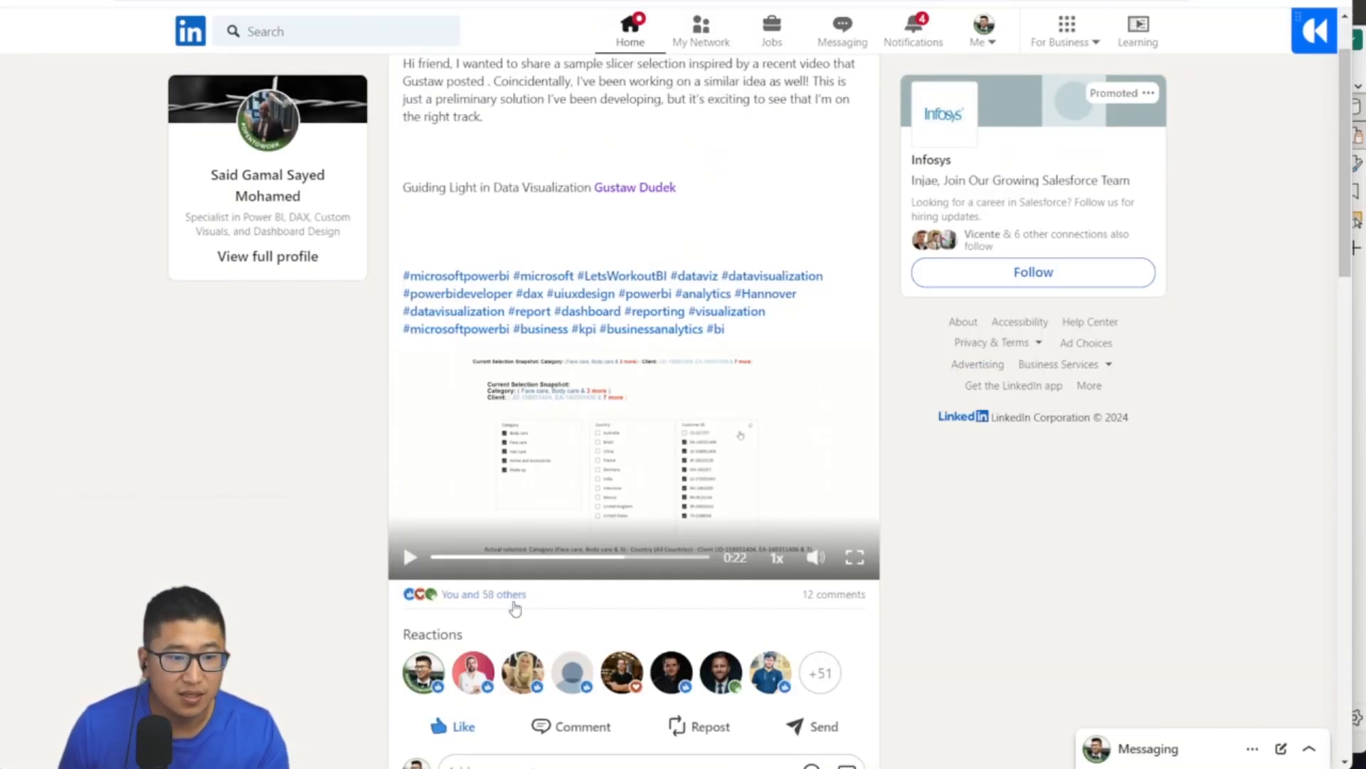
click(349, 753)
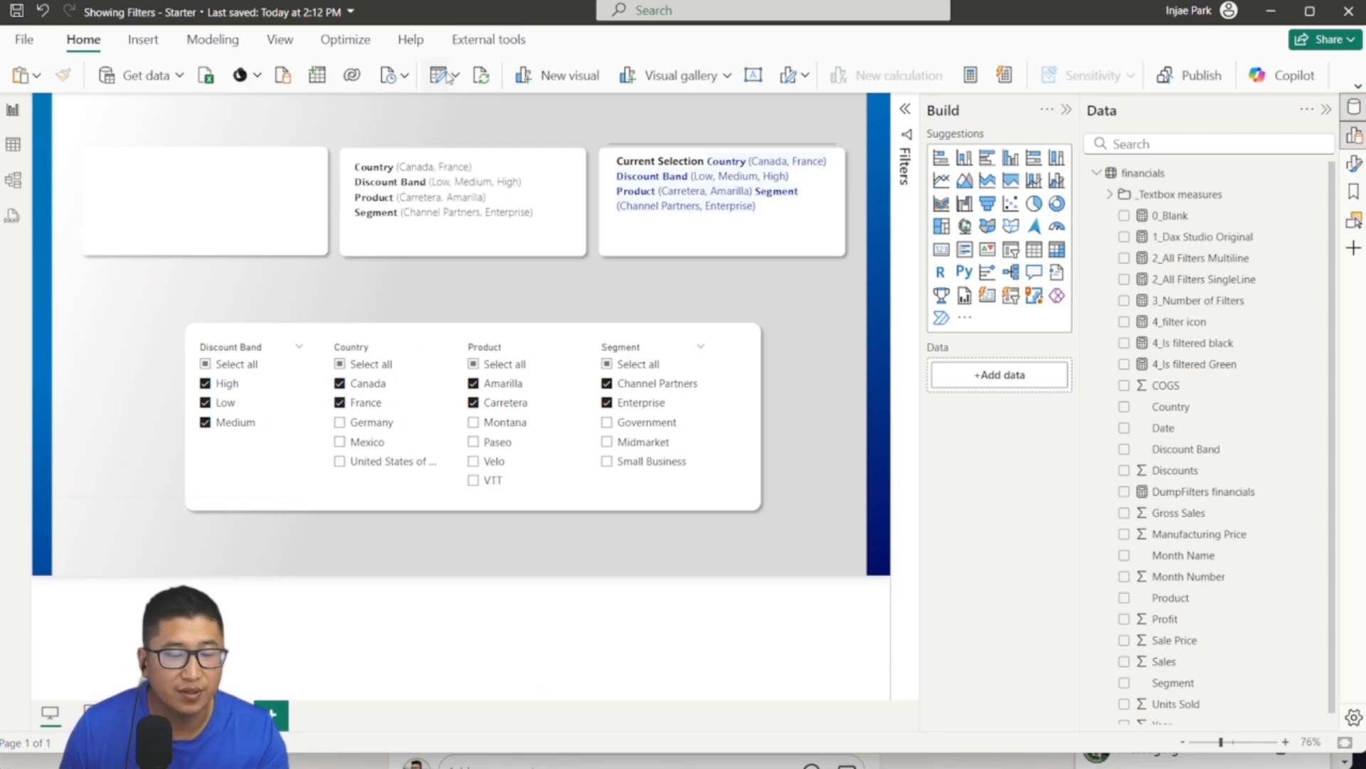
Step: Insert an empty text box on the report page and deselect it
click(143, 40)
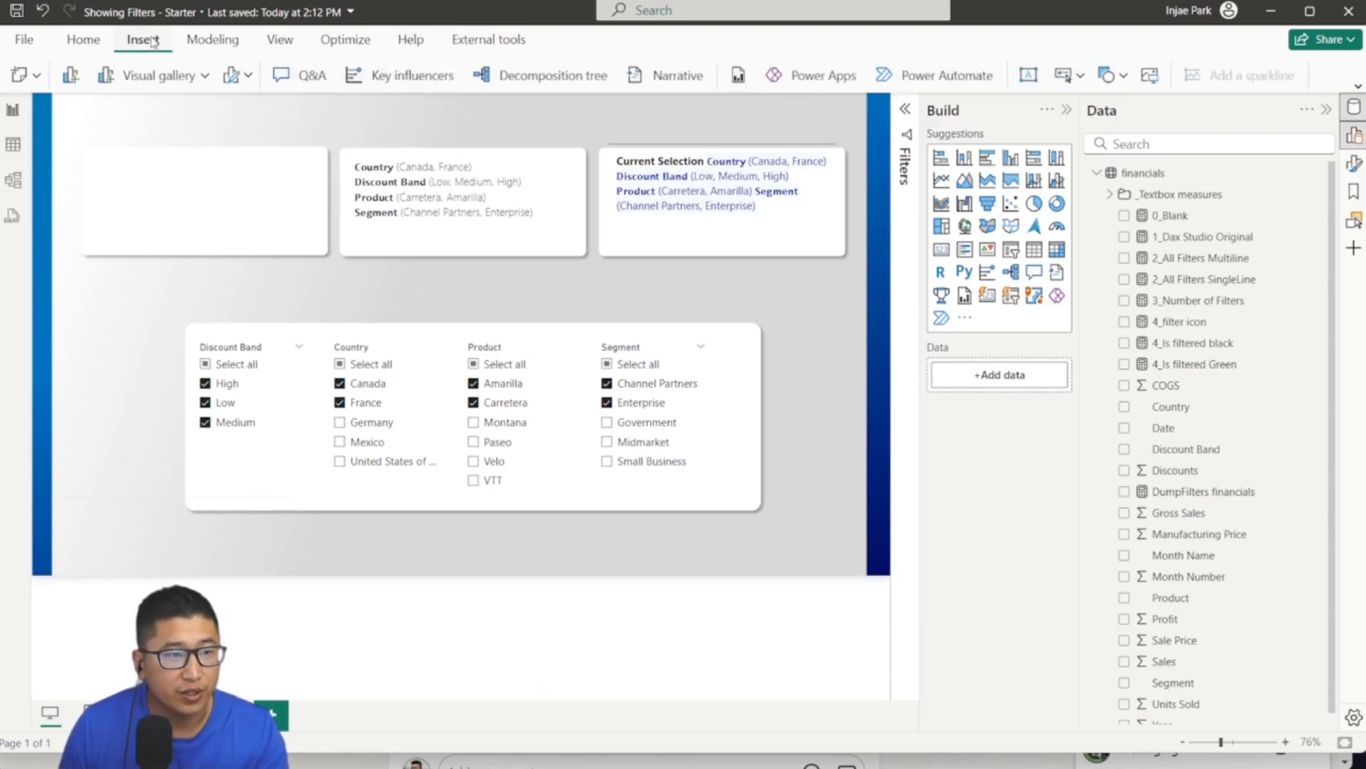
click(1028, 77)
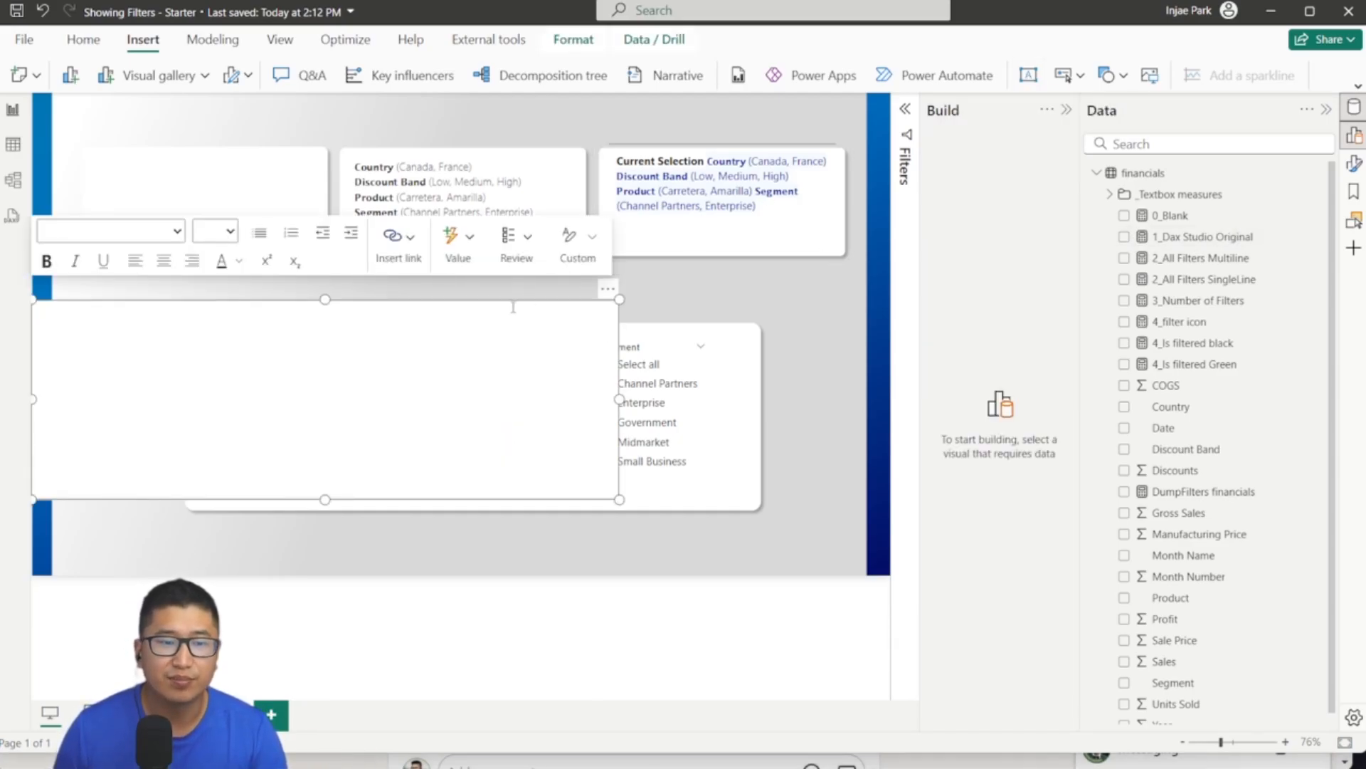
click(719, 269)
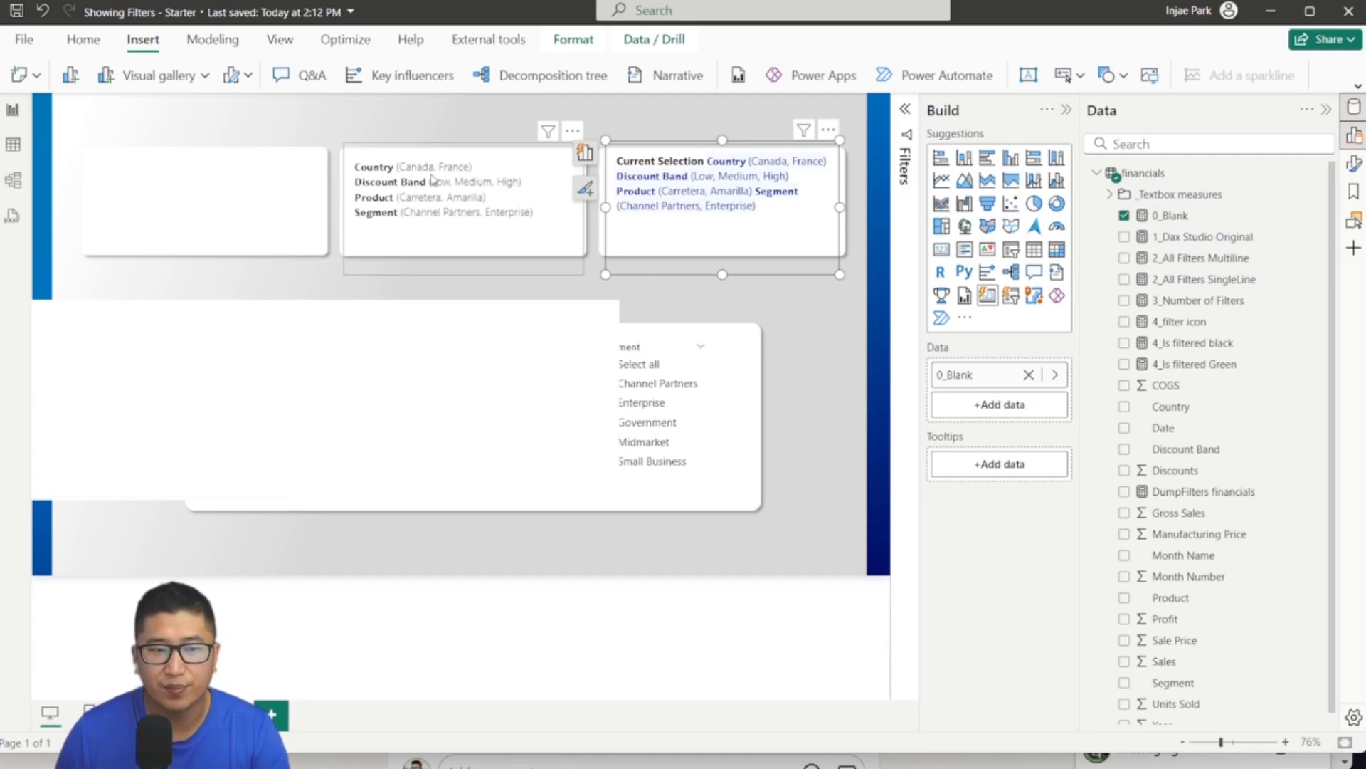
Step: Expand the _Textbox measures folder and examine the formulas of the _Country 1 to _Country 4 measures
click(1112, 195)
click(1190, 219)
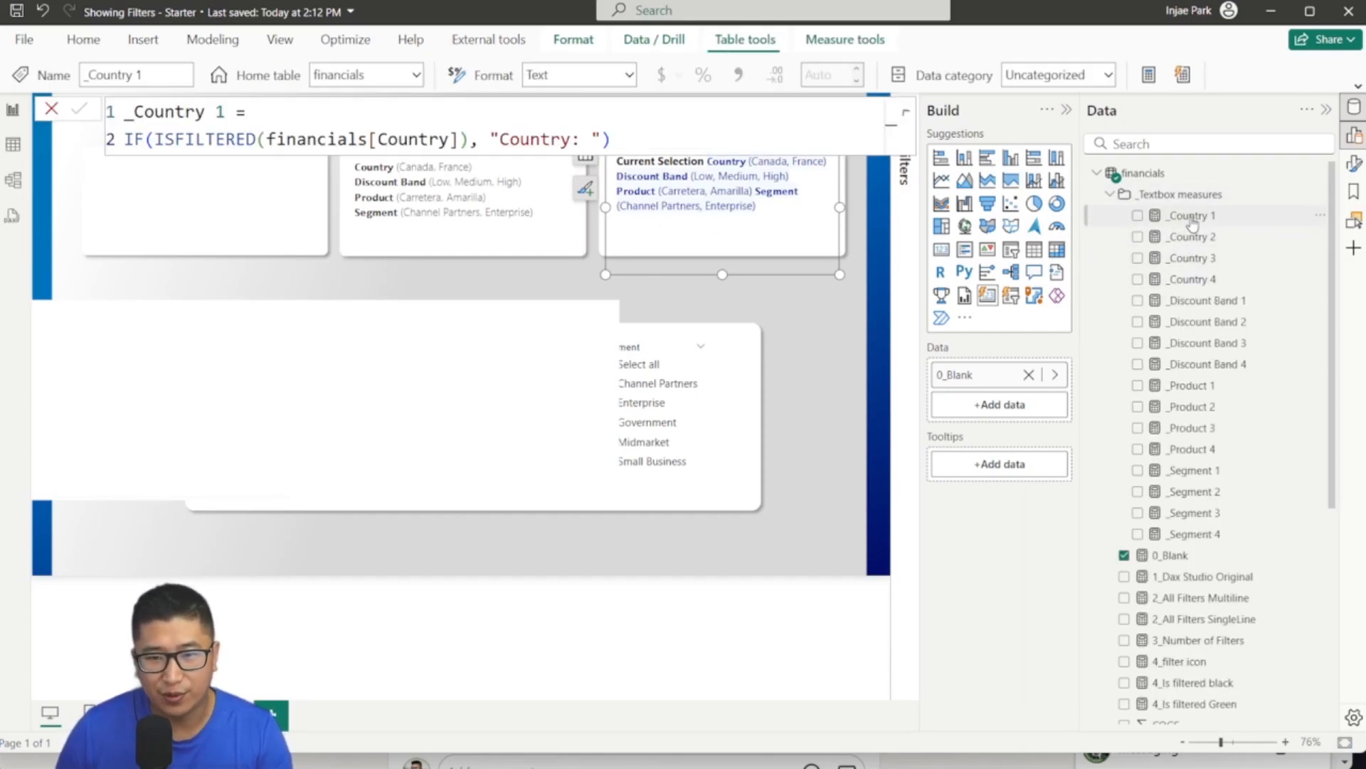
click(1201, 237)
click(1208, 259)
click(1211, 281)
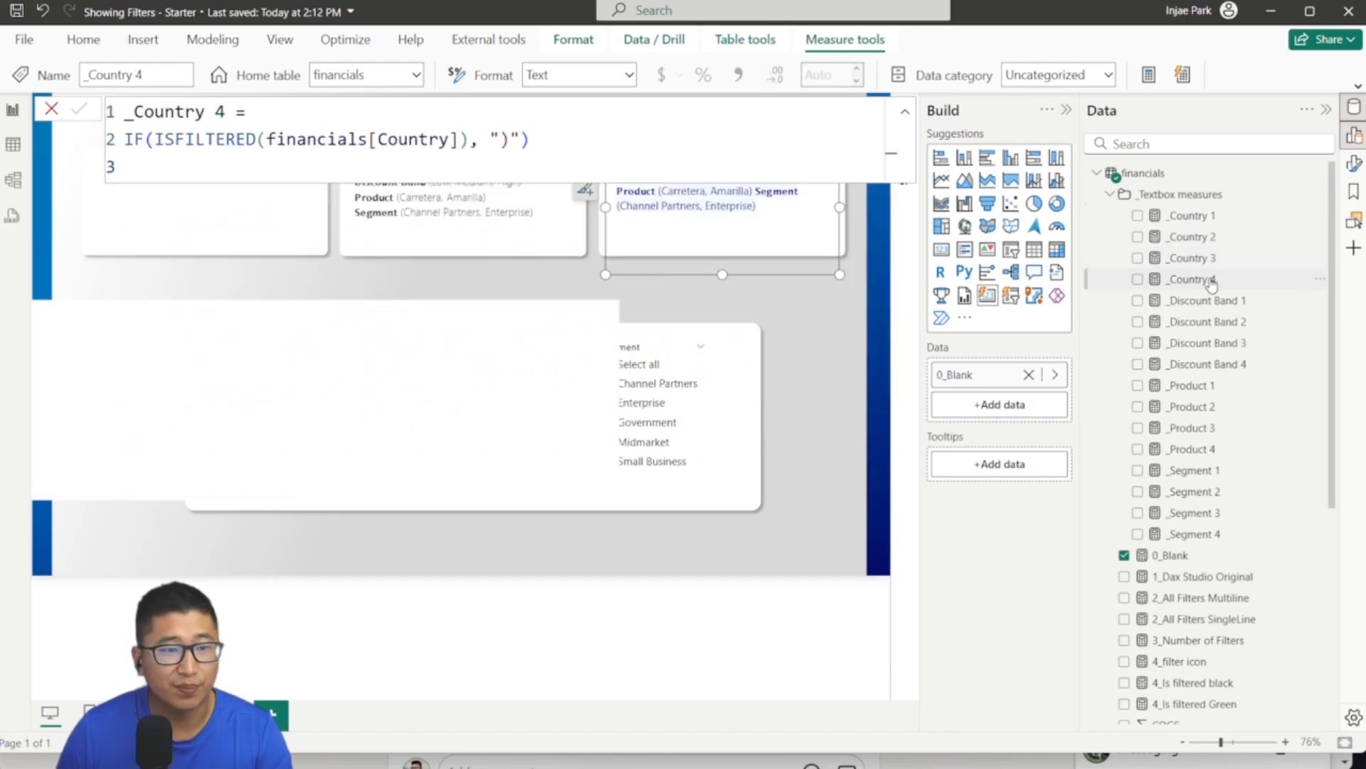
Step: Examine the text output in the _Country 1 formula and the MaxFilters variable in the _Country 2 formula
click(1240, 220)
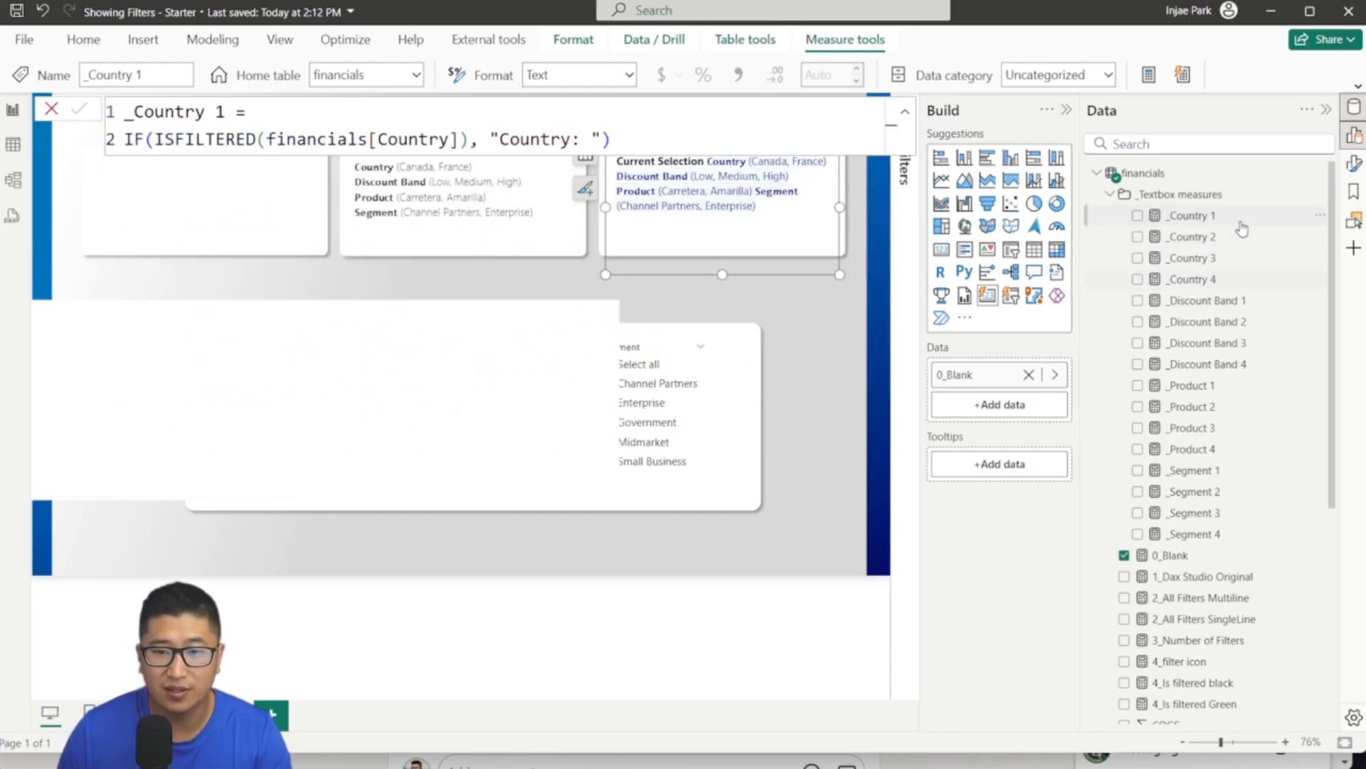
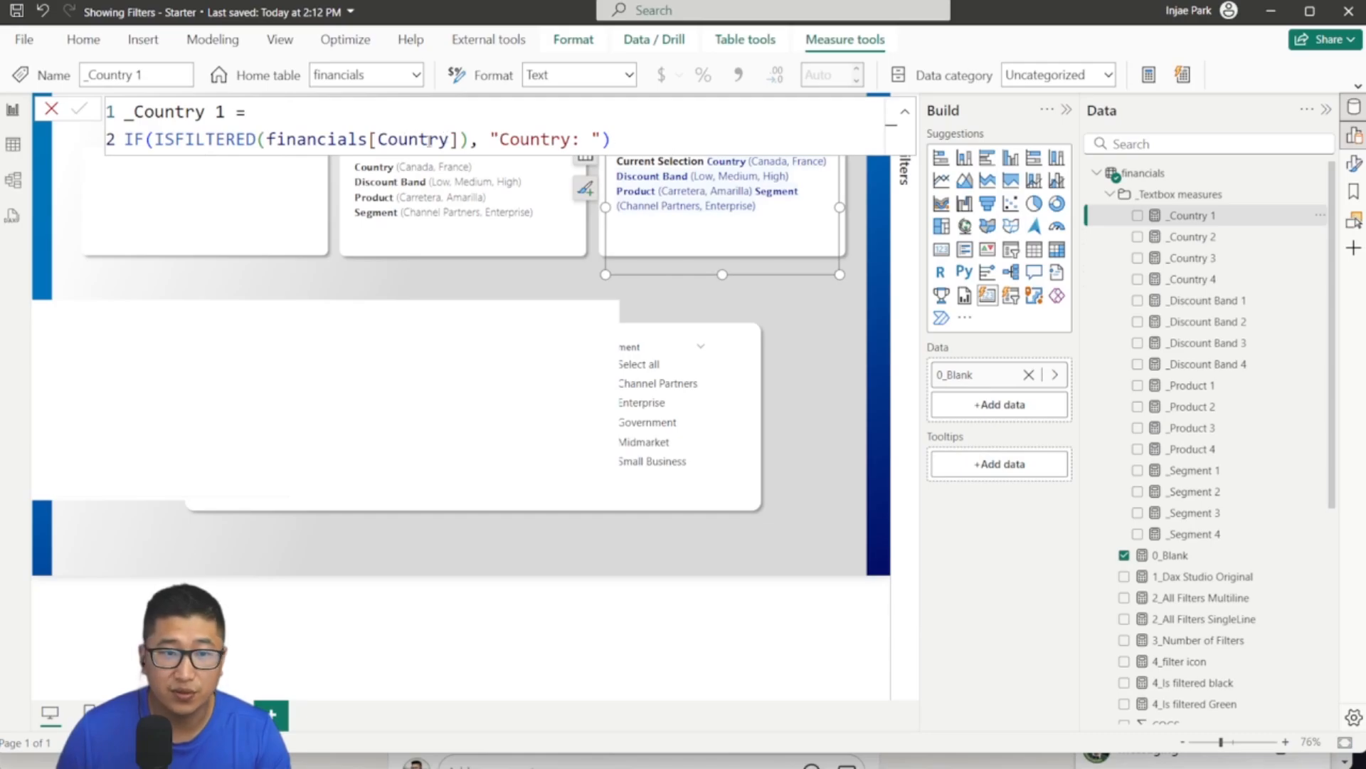
drag(492, 140, 602, 137)
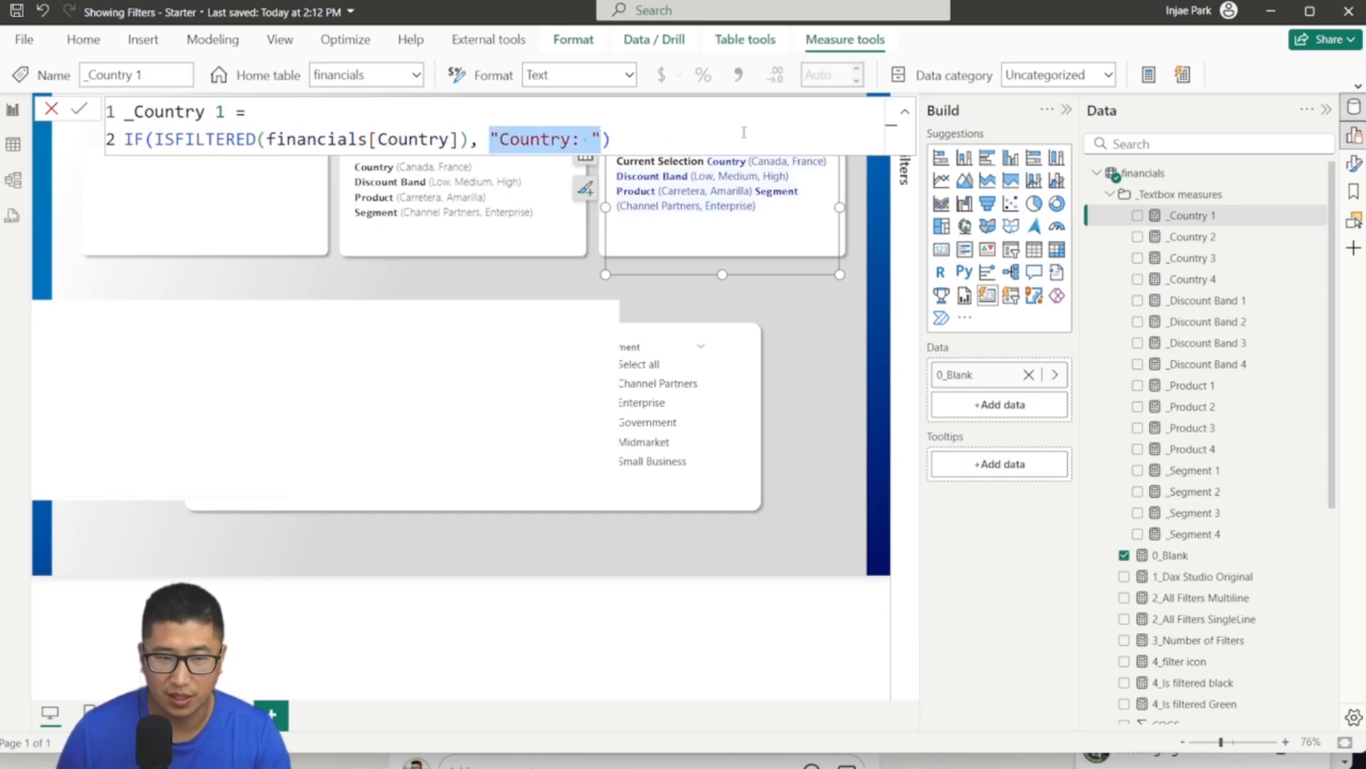
click(1192, 237)
drag(176, 139, 309, 139)
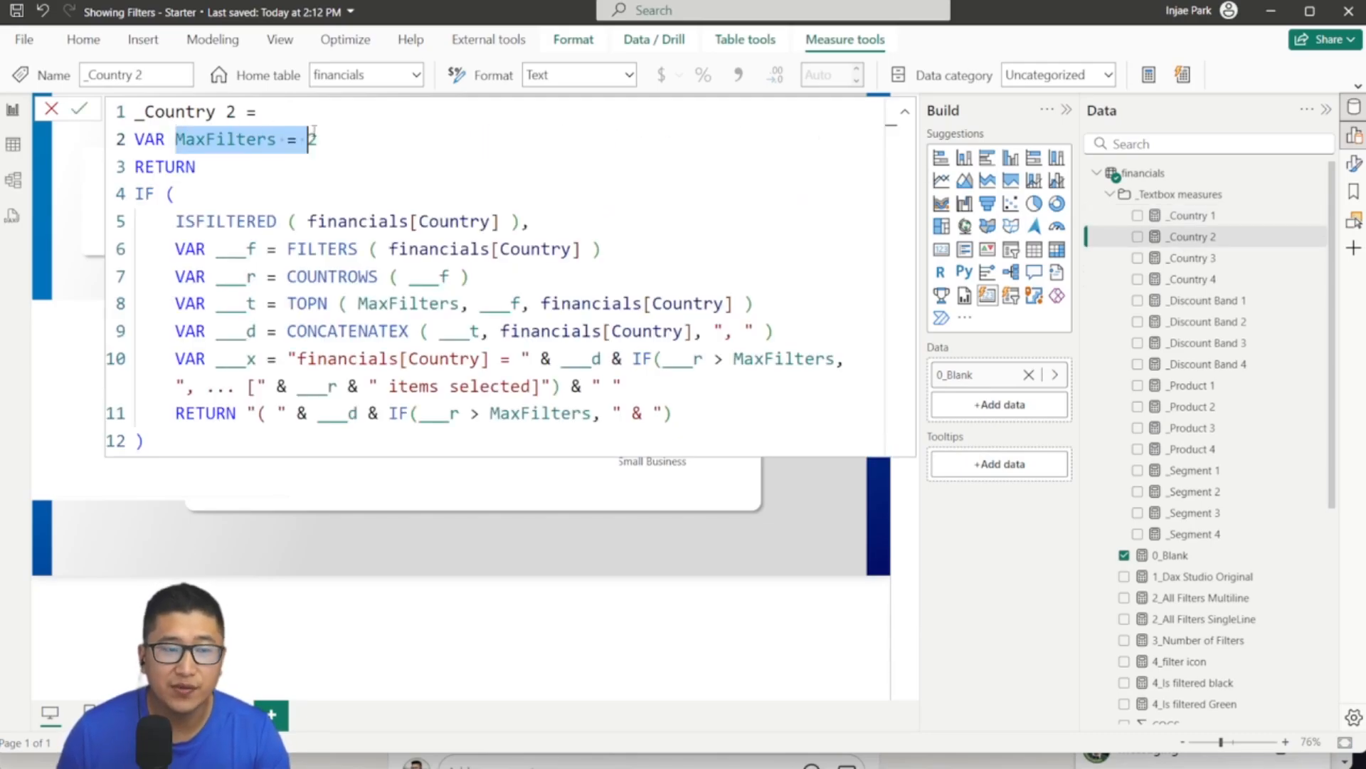
Step: Delete the unused ___x variable definition from the _Country 2 measure's DAX formula and commit the change
click(319, 139)
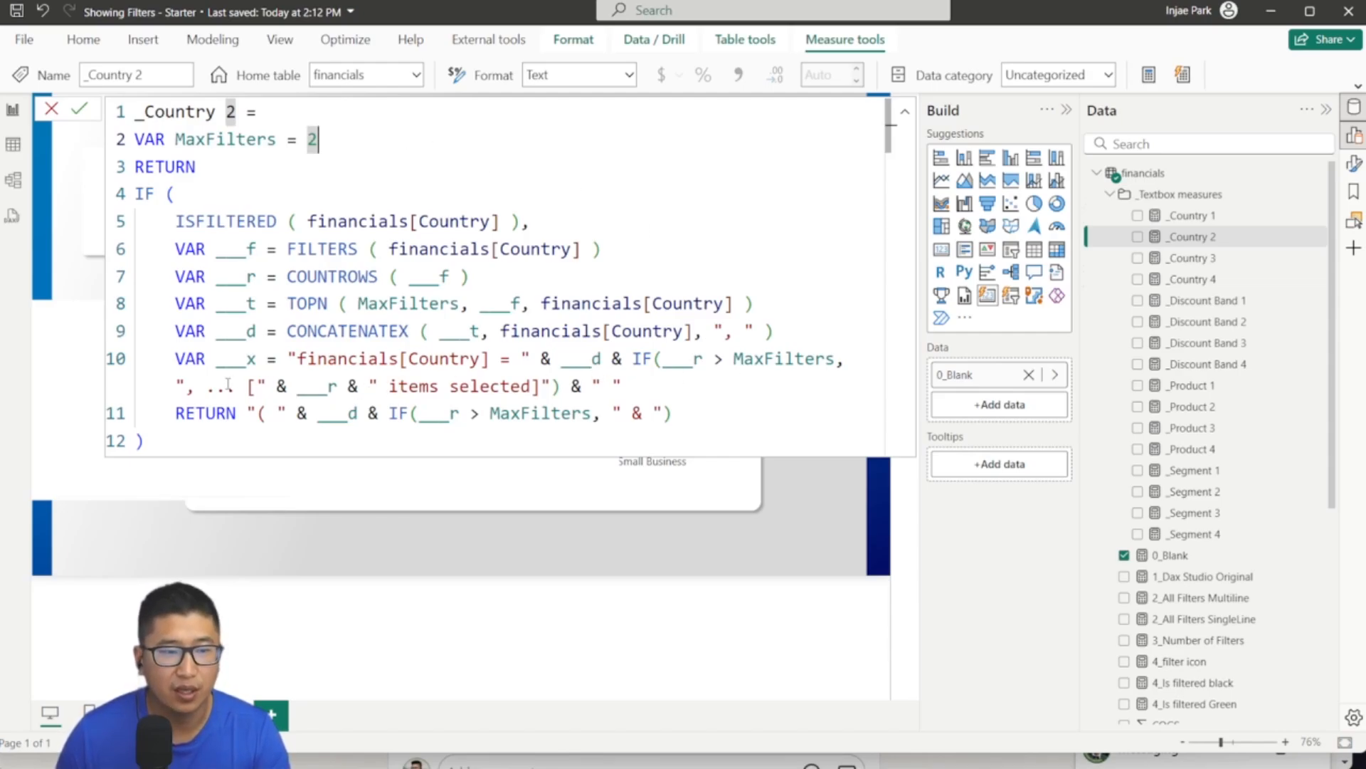
click(655, 386)
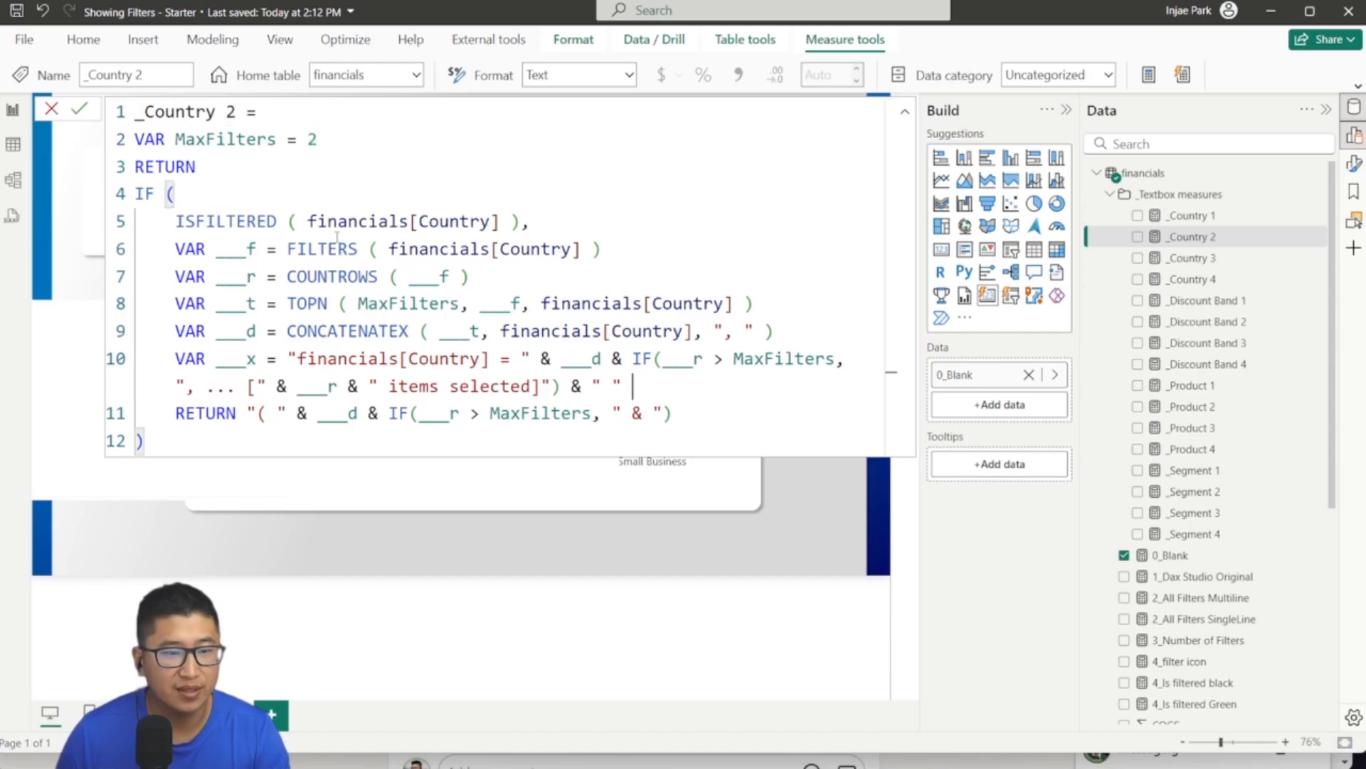
click(248, 141)
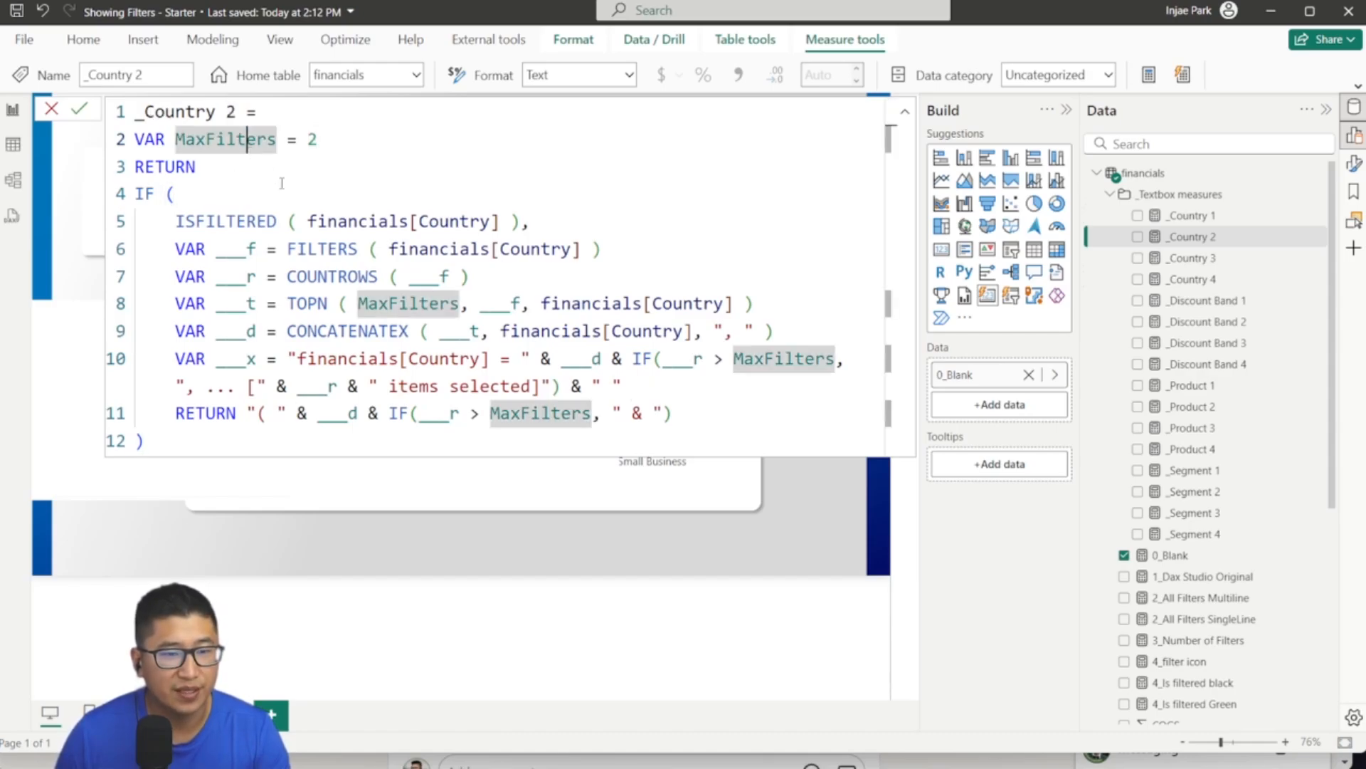
click(175, 112)
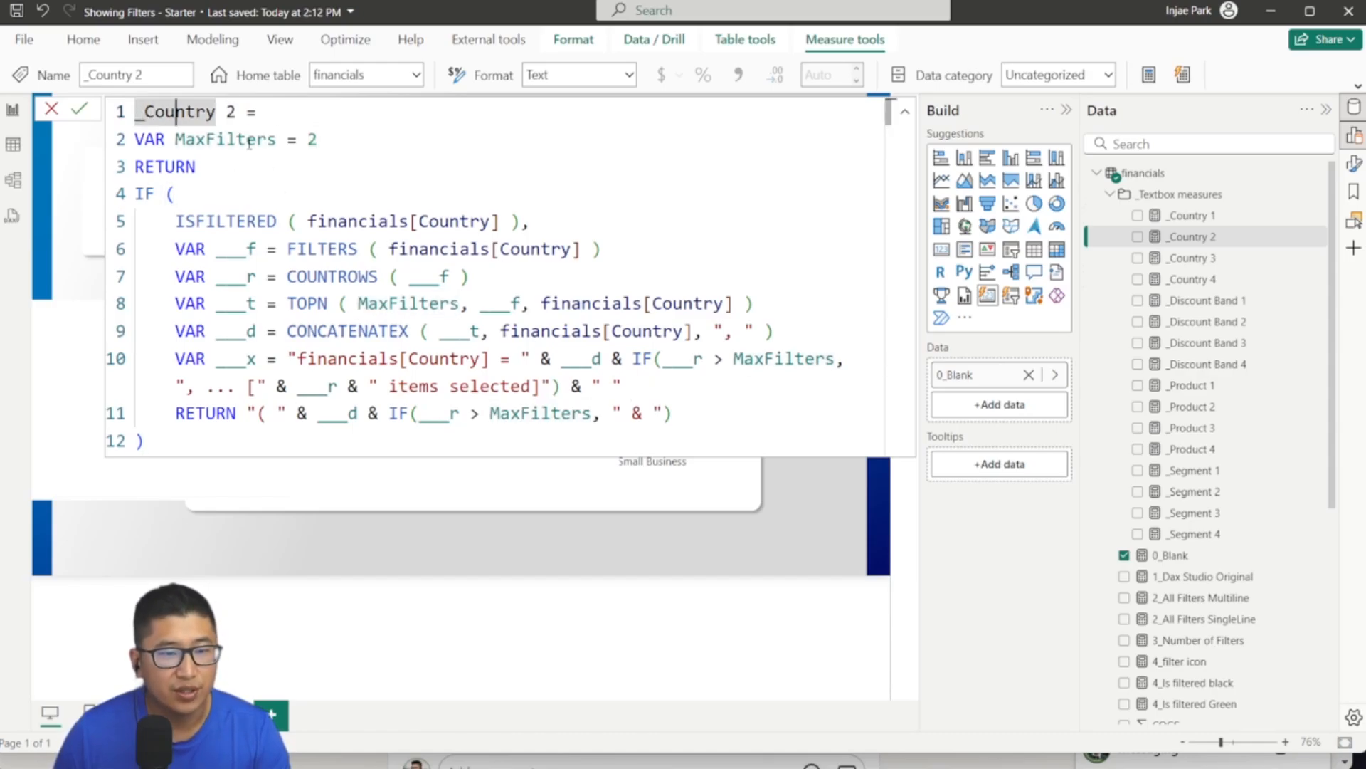
click(314, 418)
drag(308, 331, 783, 342)
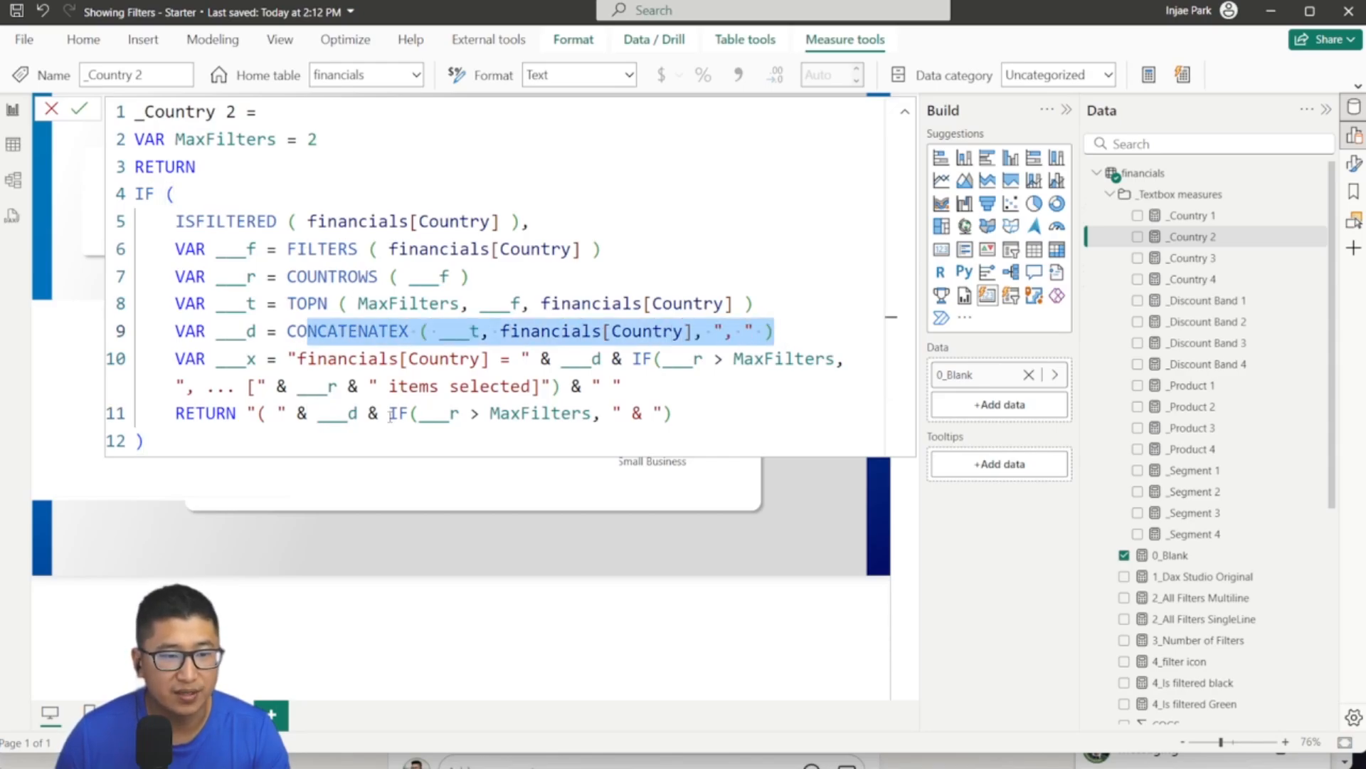
drag(367, 413, 809, 330)
click(674, 413)
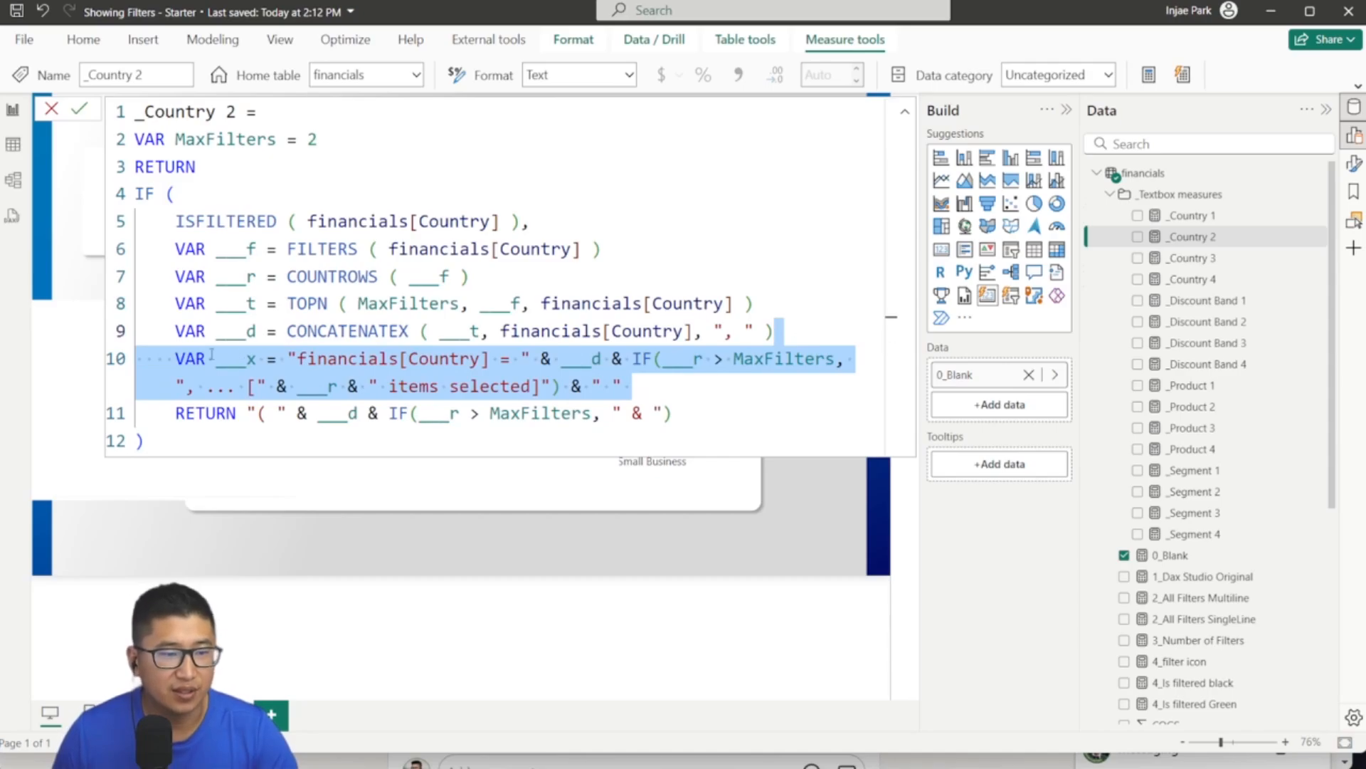
key(BackSpace)
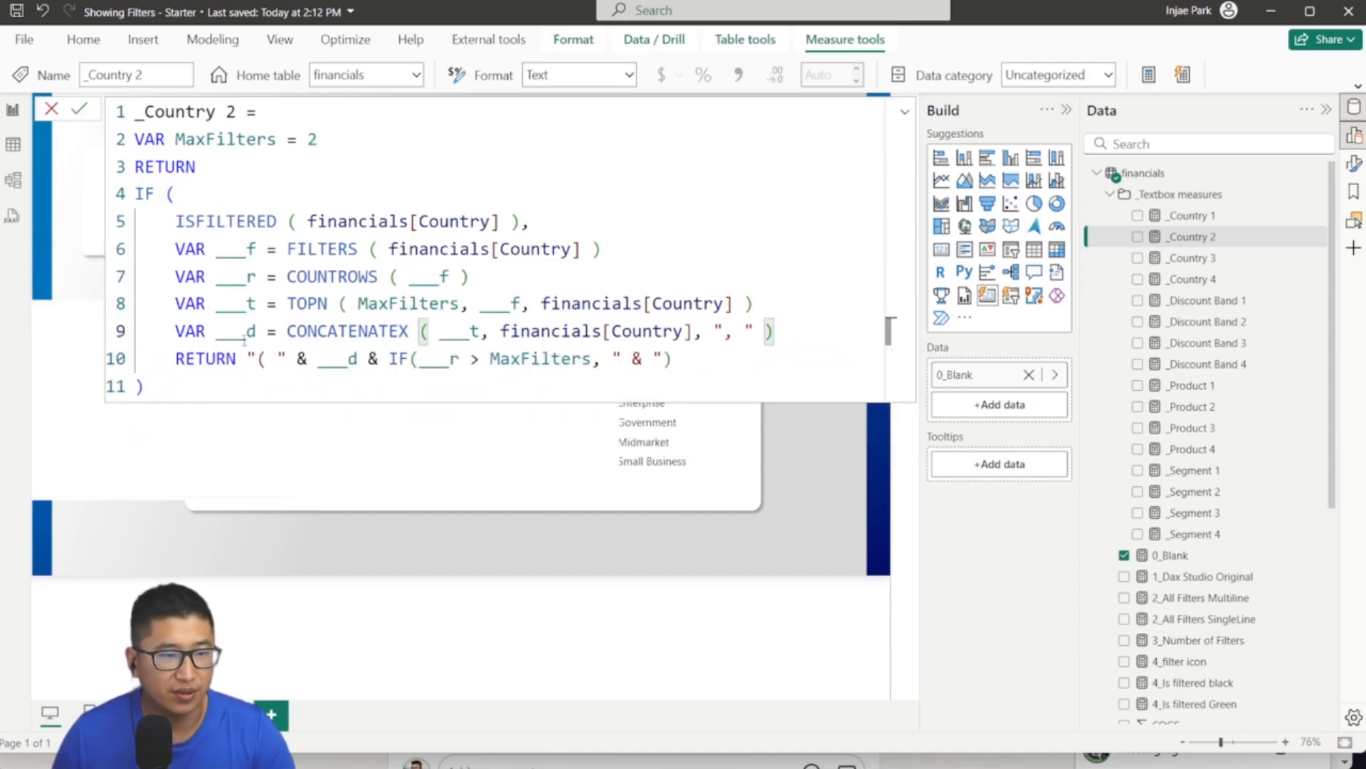
click(79, 109)
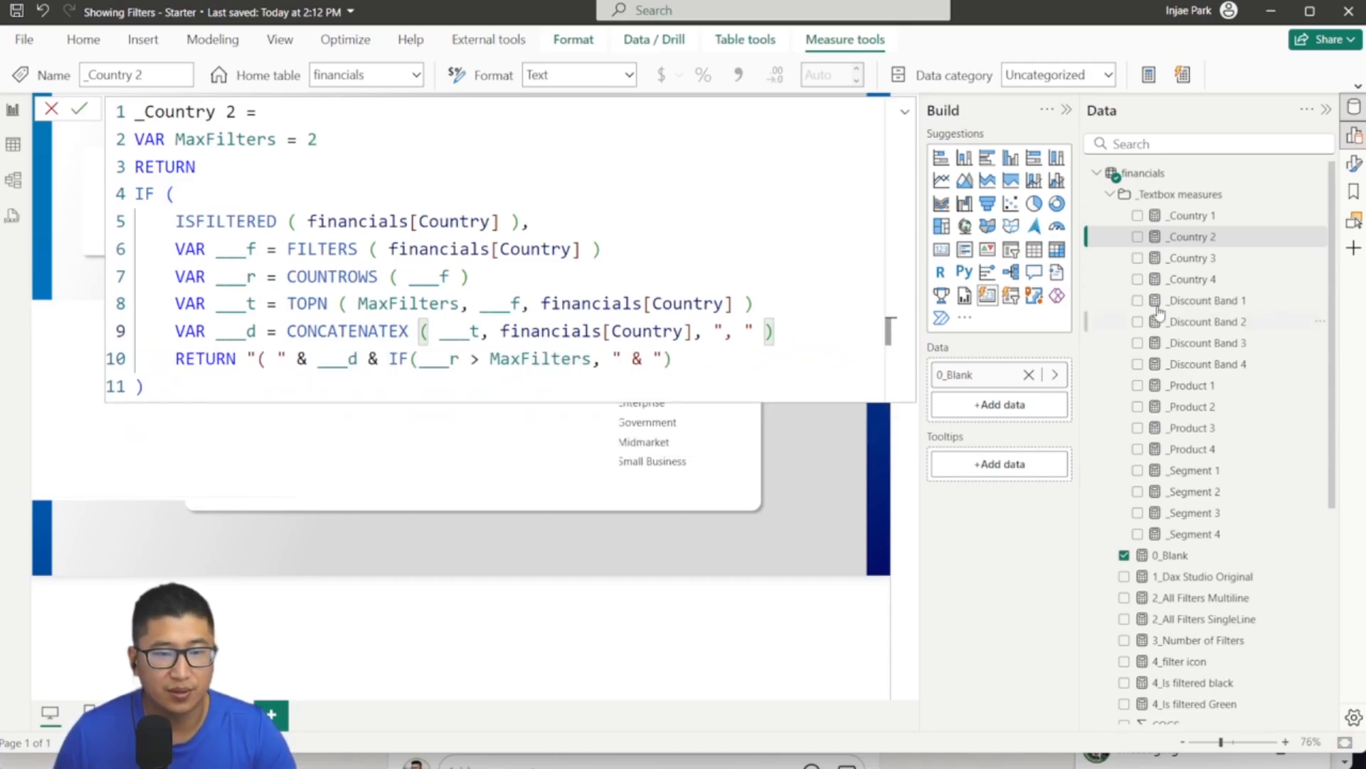
Step: Examine the DAX formulas of the _Country 3 and _Country 4 measures
click(1200, 258)
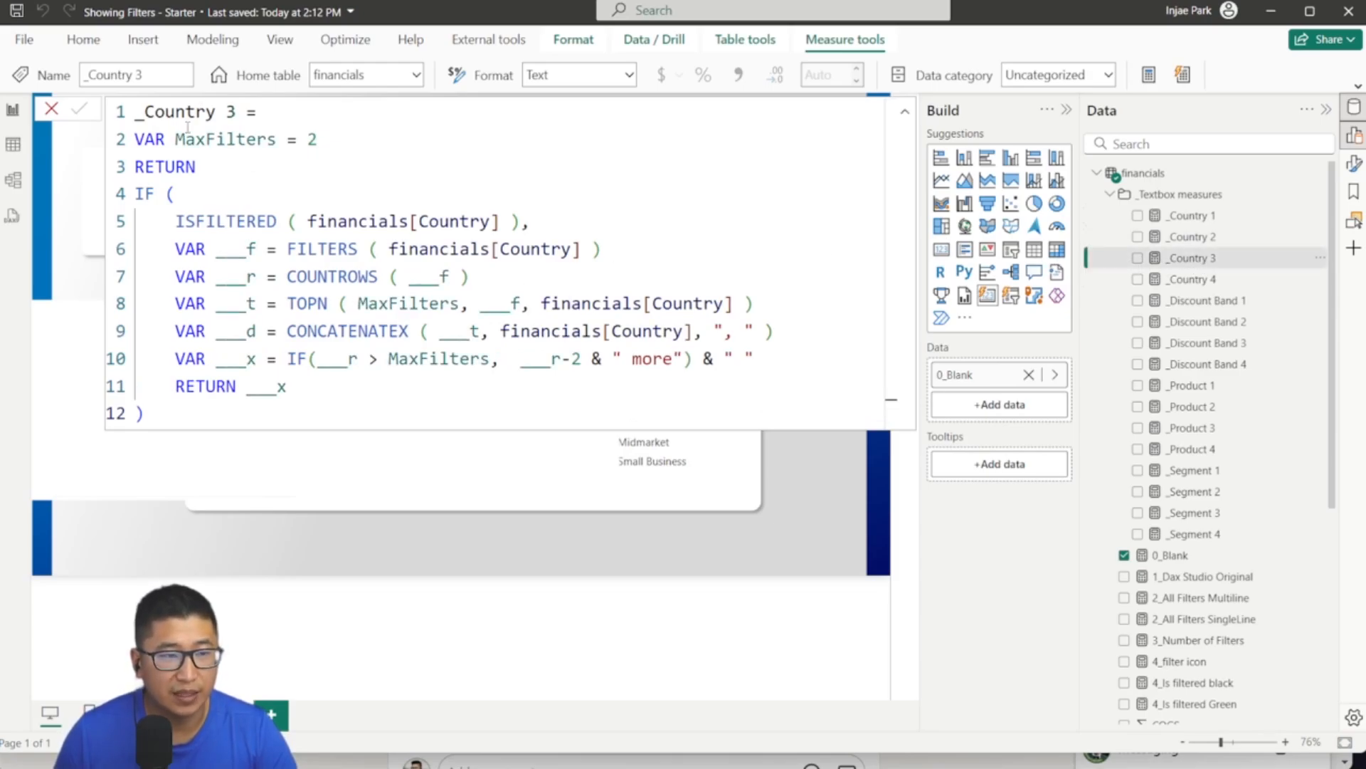
click(430, 249)
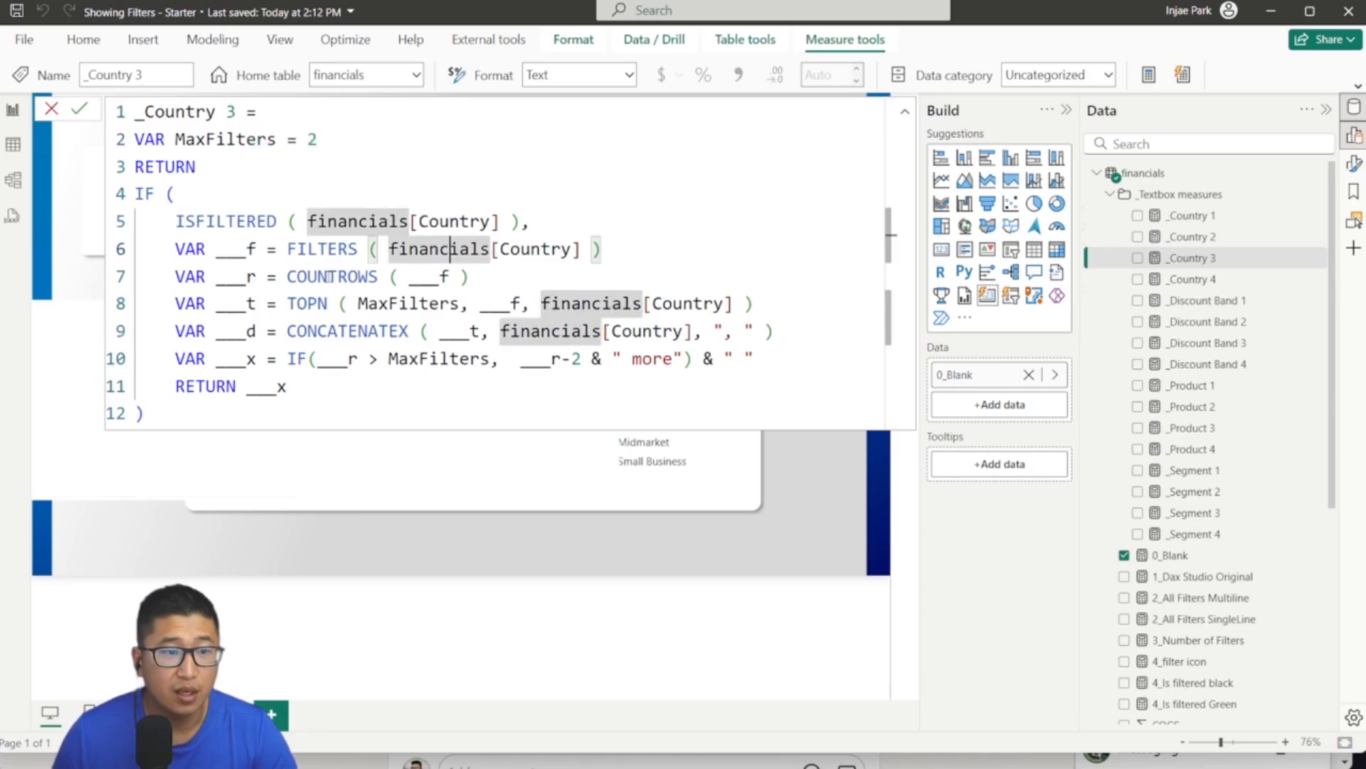
click(329, 277)
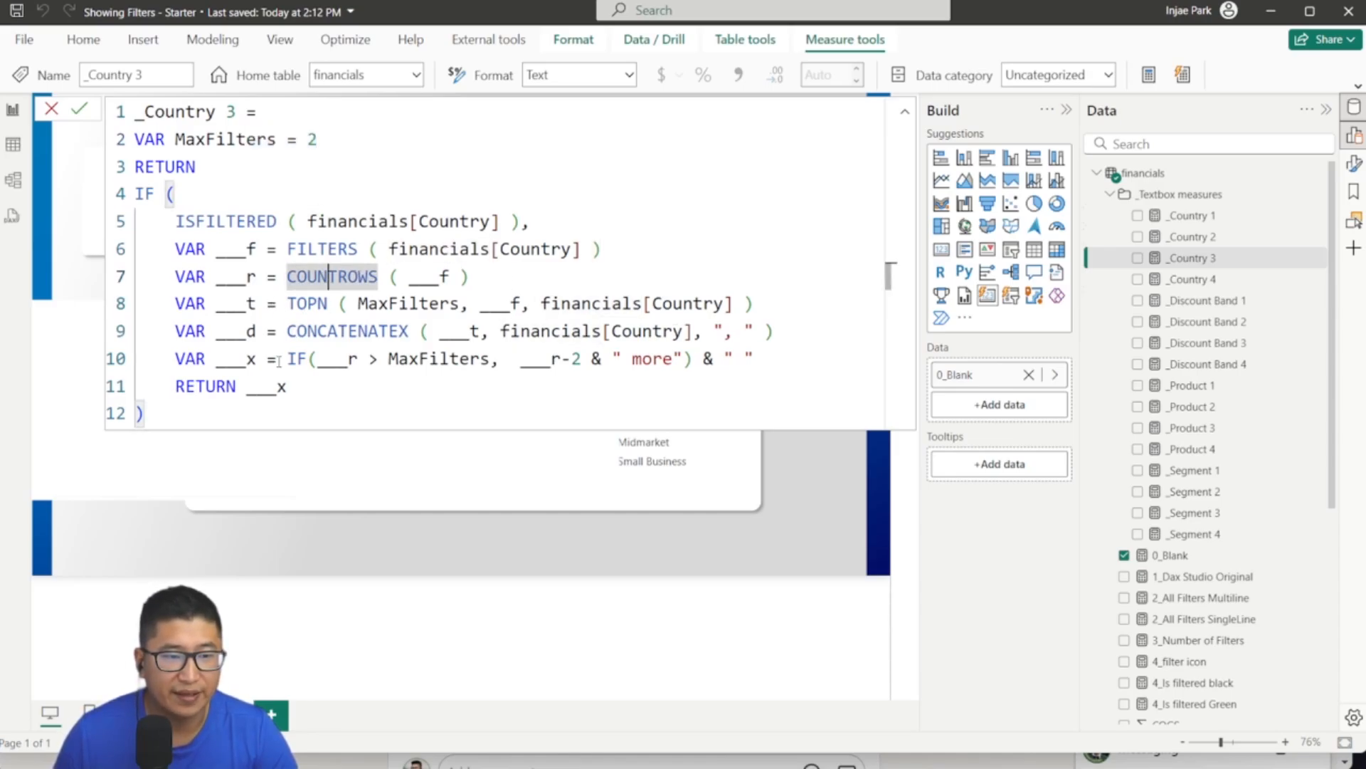
drag(278, 361, 685, 361)
click(306, 387)
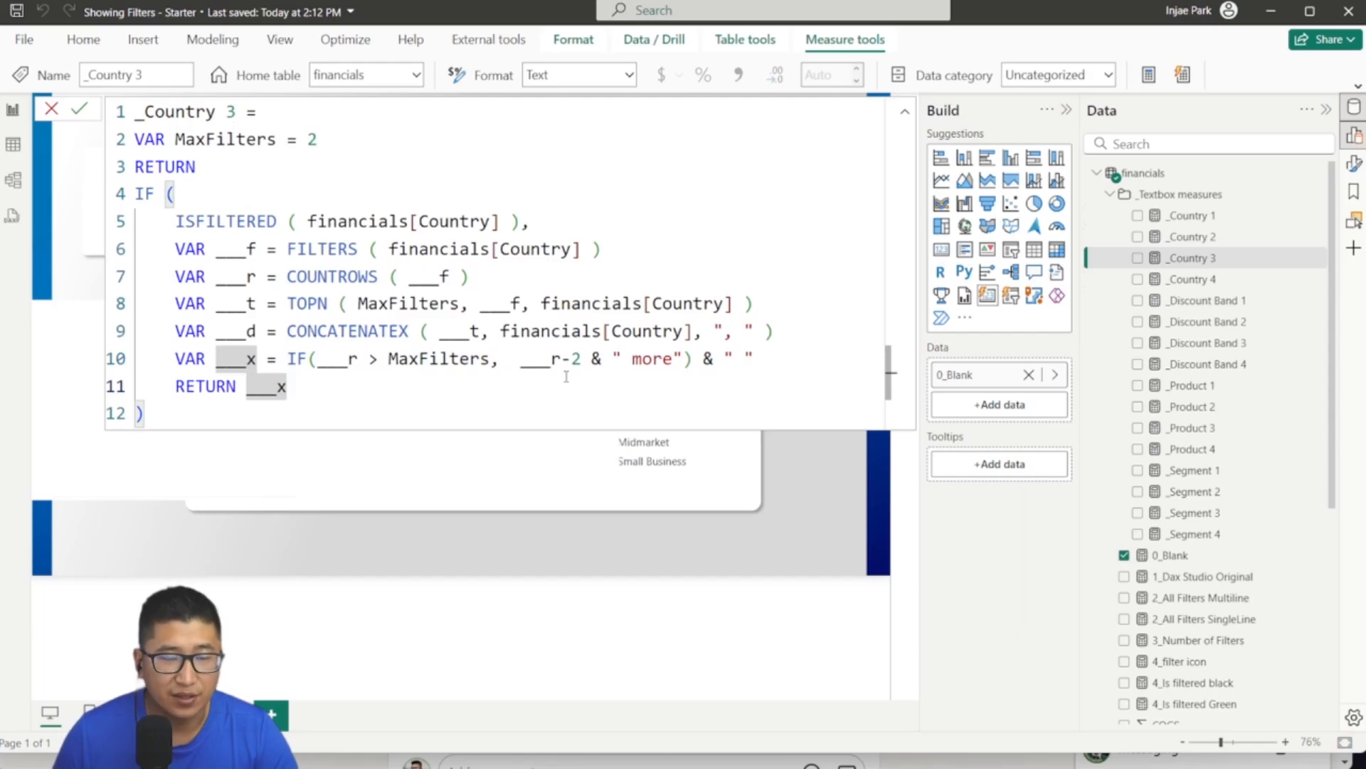
drag(522, 359, 663, 359)
click(562, 358)
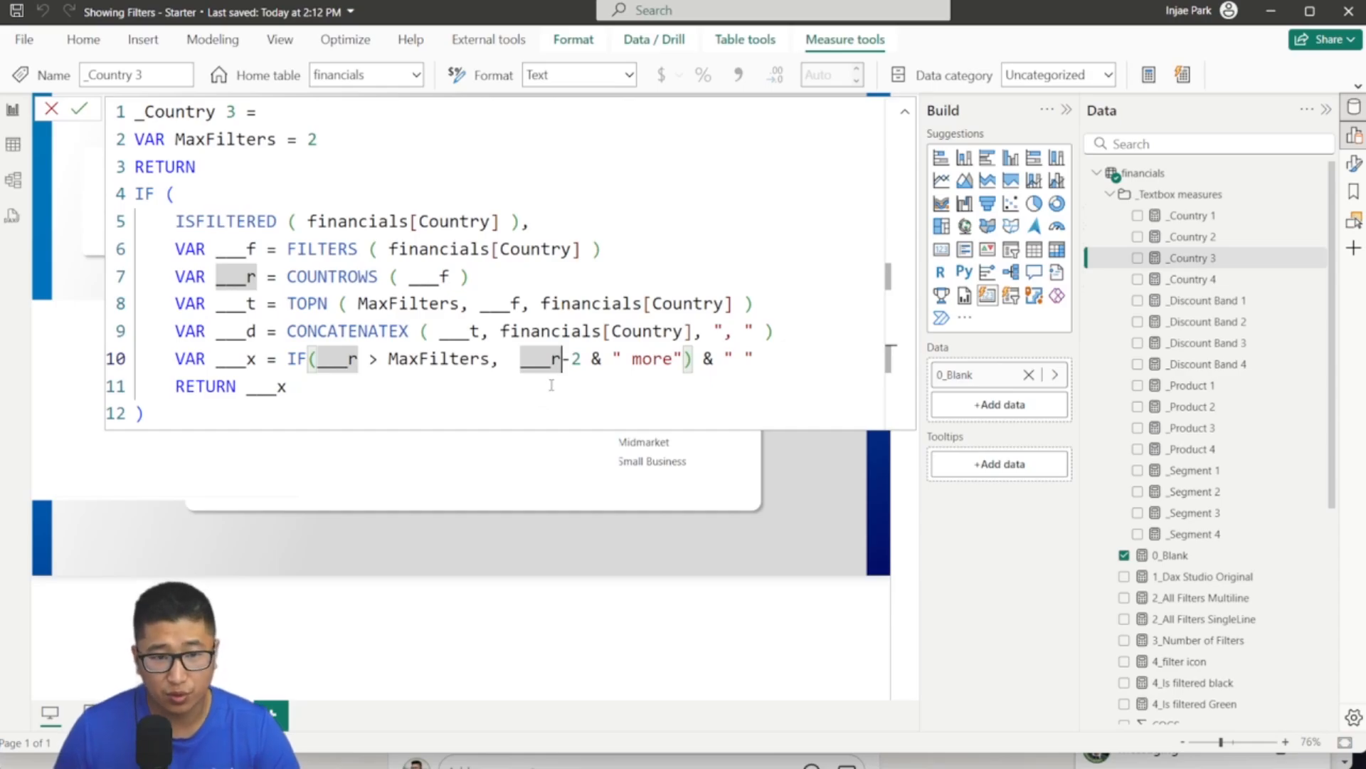
click(1213, 282)
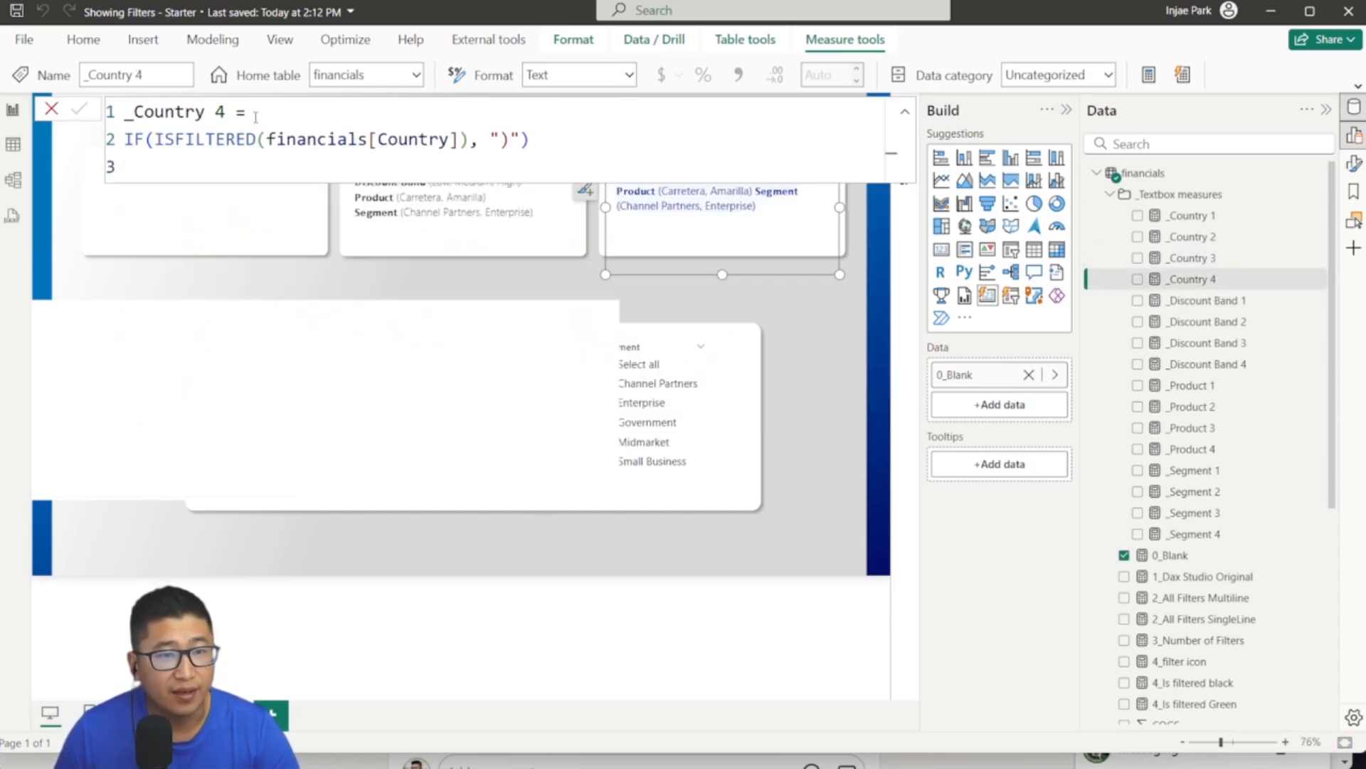
click(495, 166)
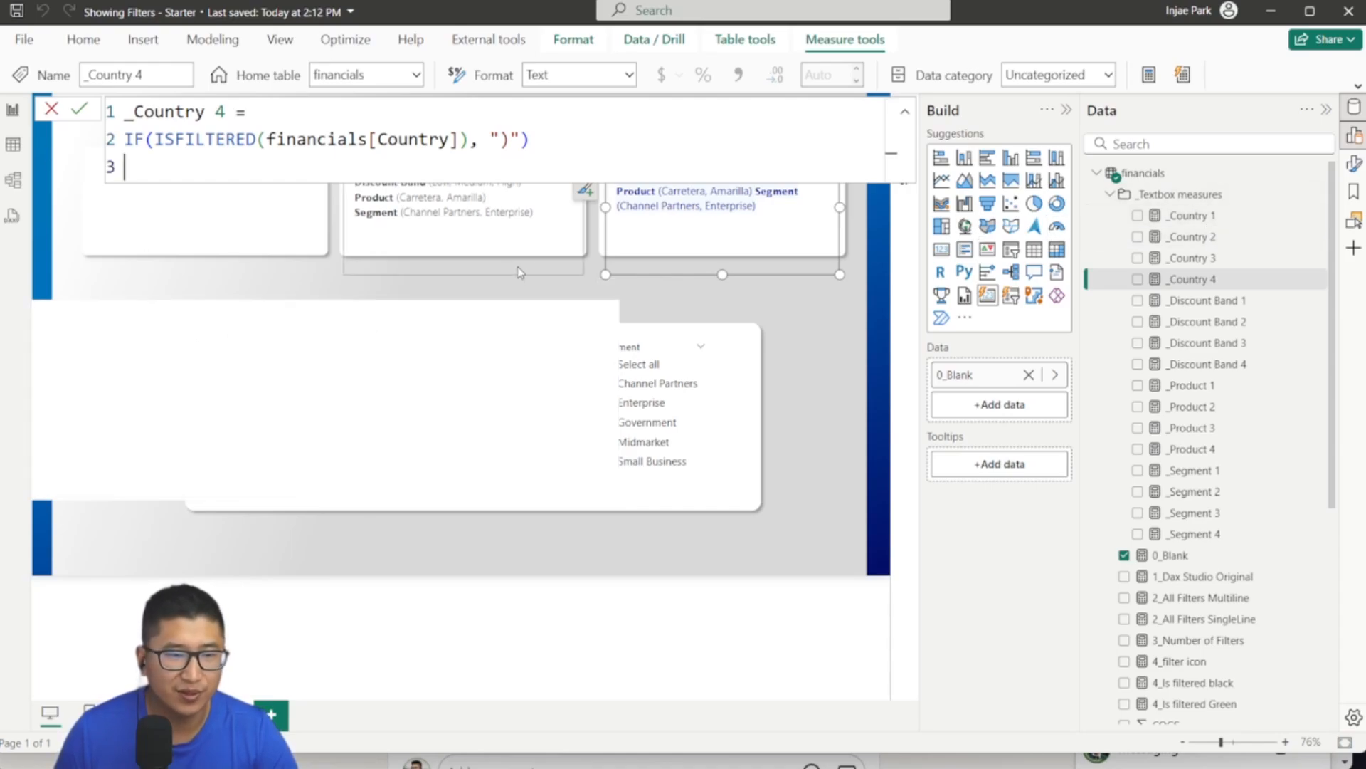
click(520, 292)
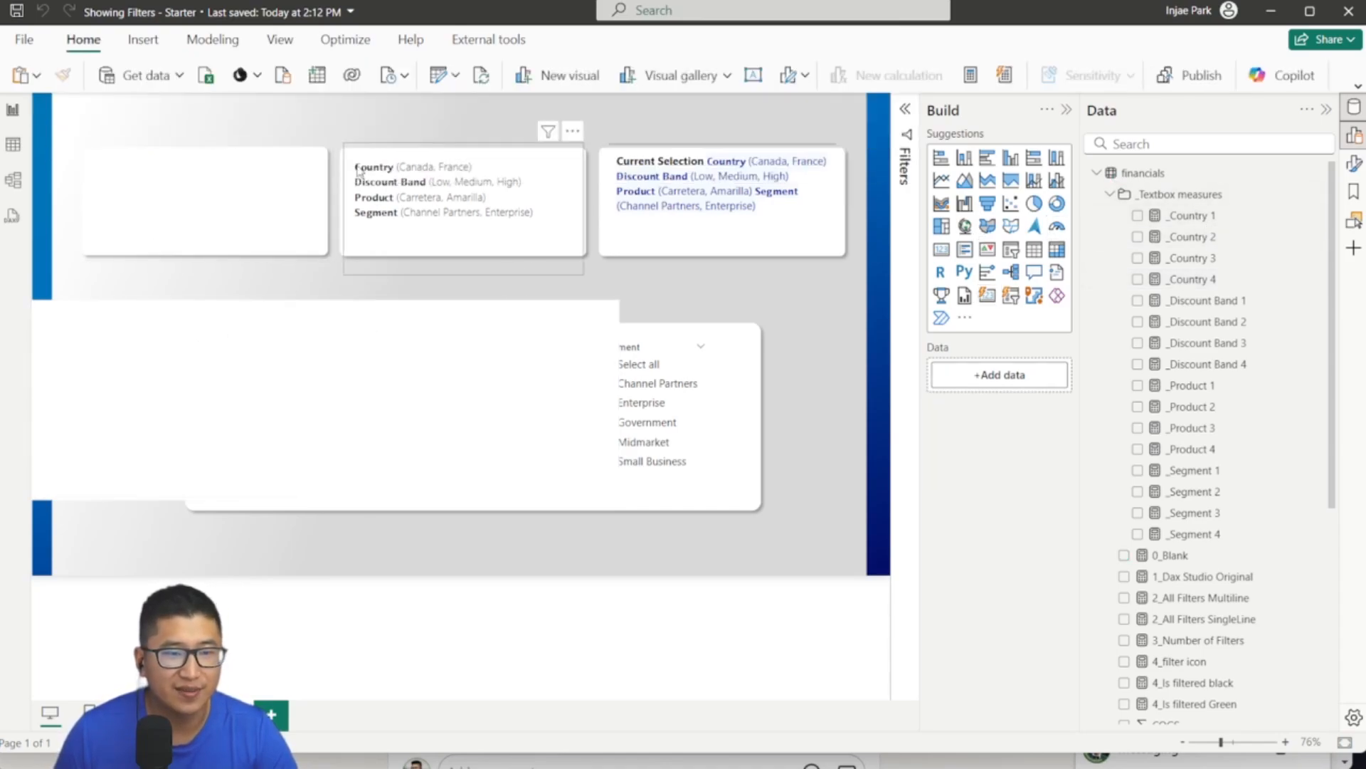
Step: Shift the empty text box slightly to the right on the report page and start editing its text
click(420, 354)
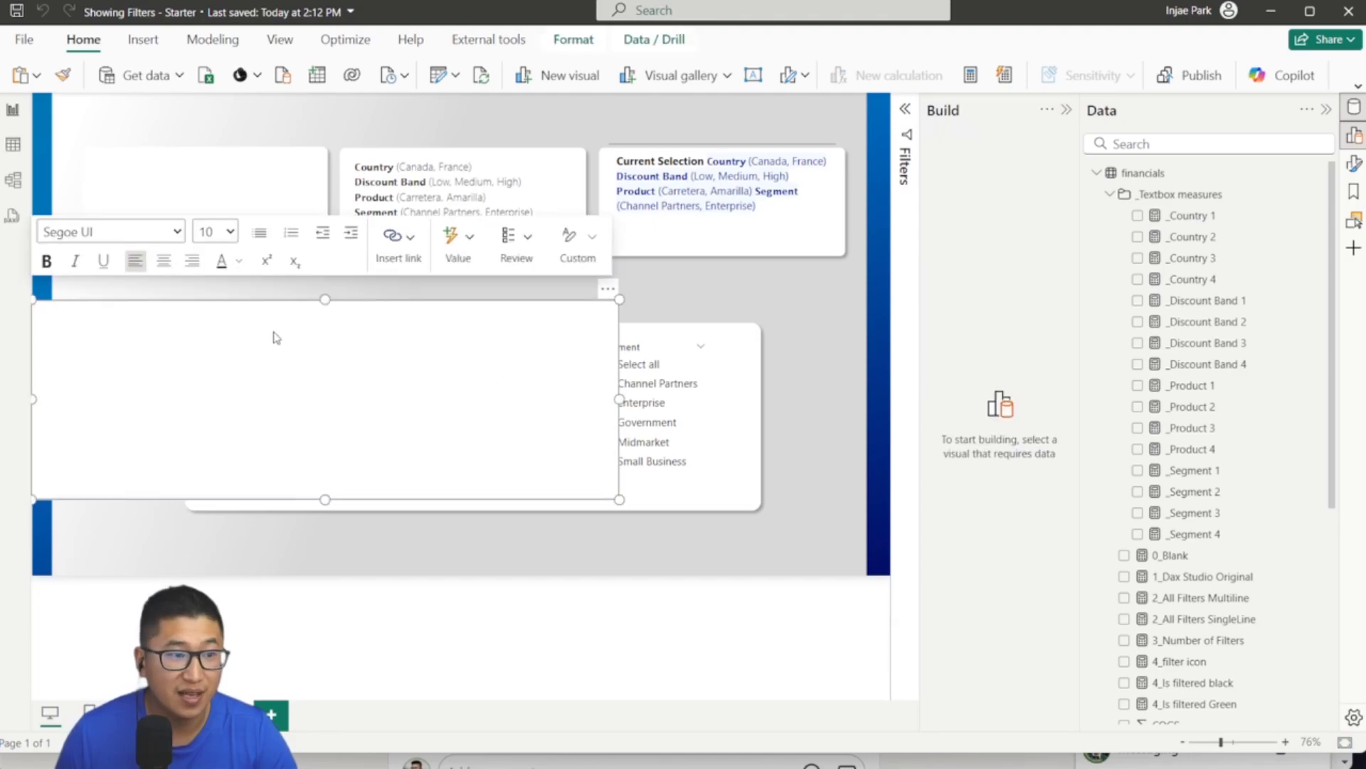
click(477, 309)
drag(477, 309, 509, 306)
click(110, 316)
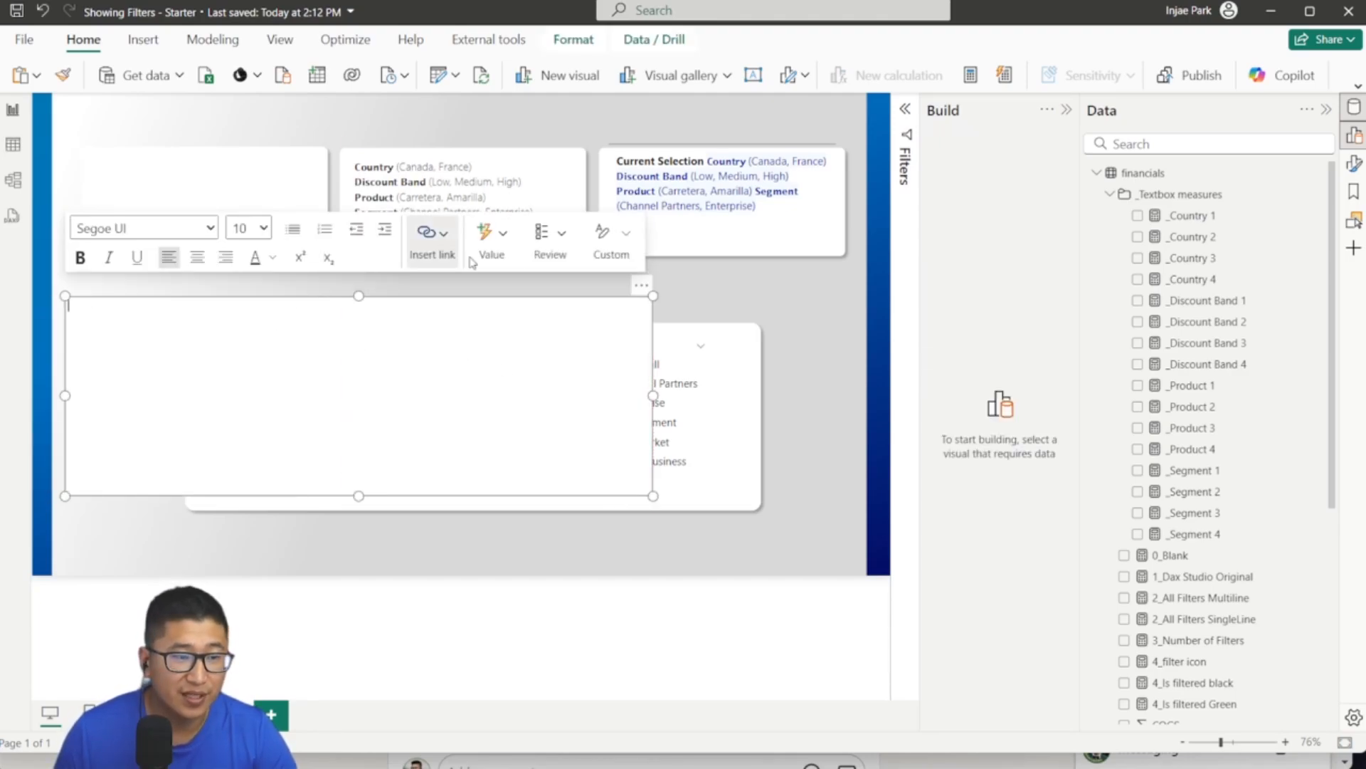
Step: Insert a dynamic value based on the _country 1 measure into the empty text box
click(491, 257)
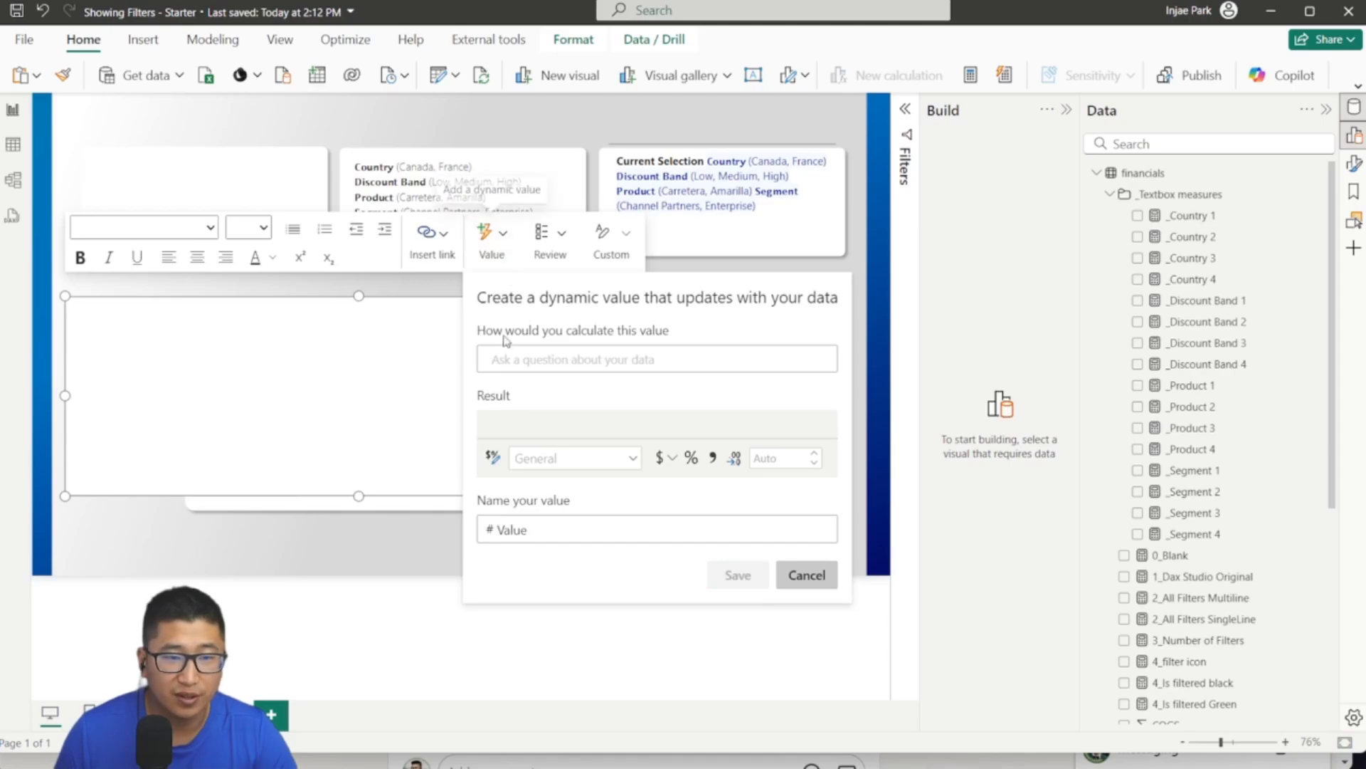
click(542, 357)
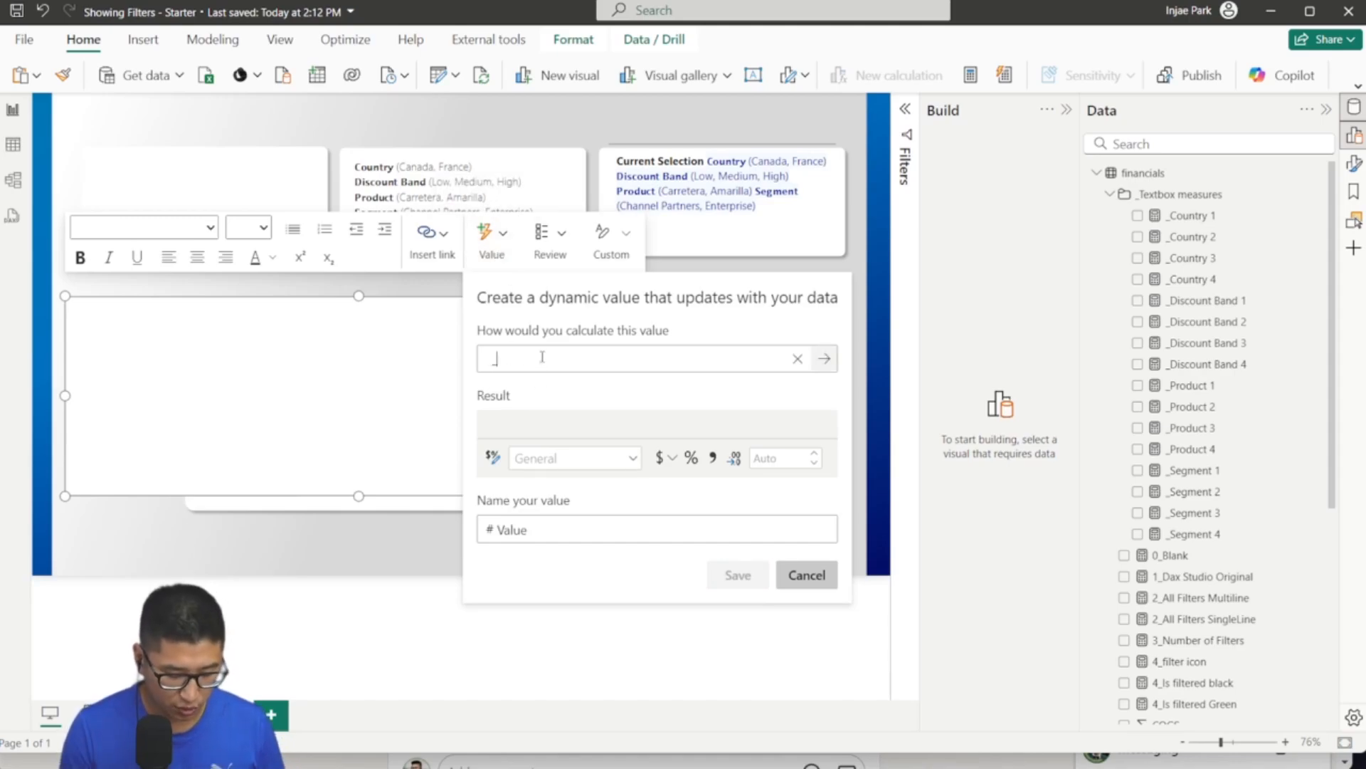
text(_count)
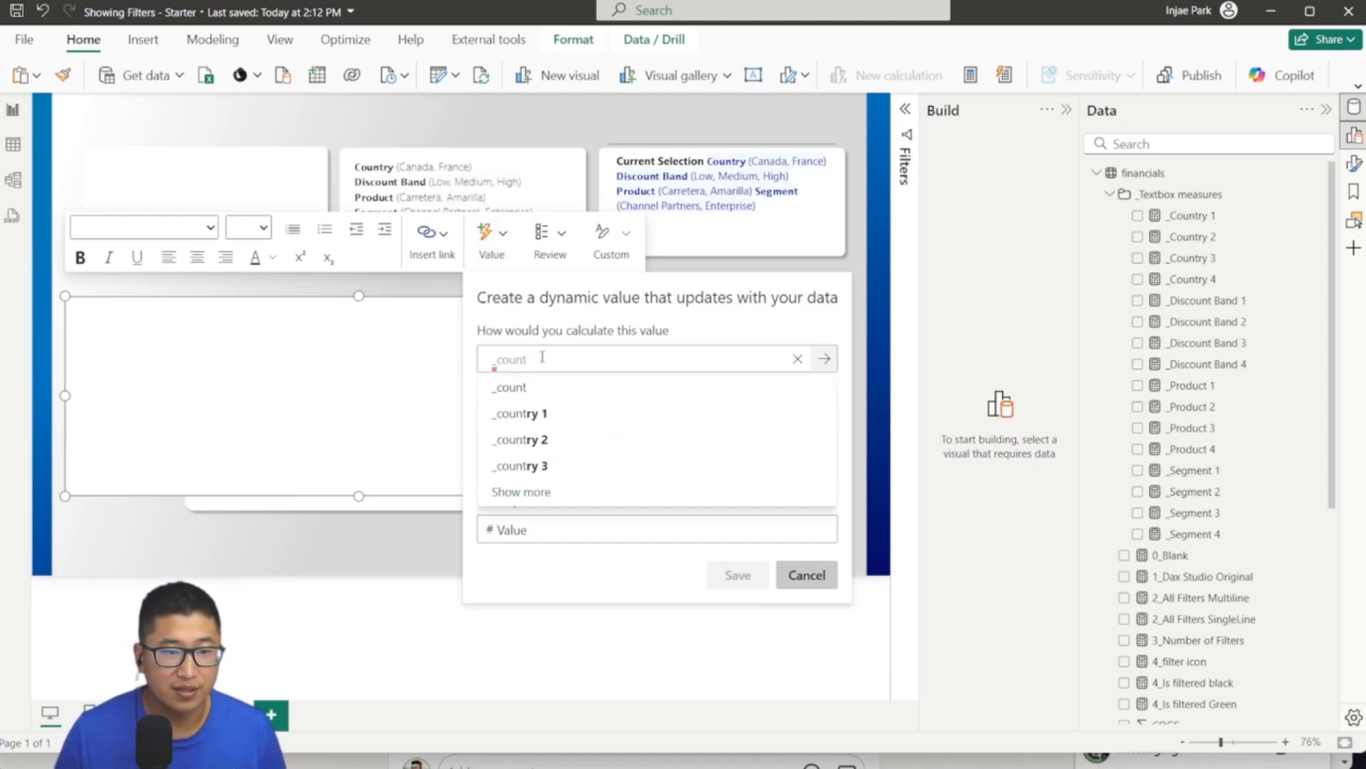
click(542, 414)
click(738, 577)
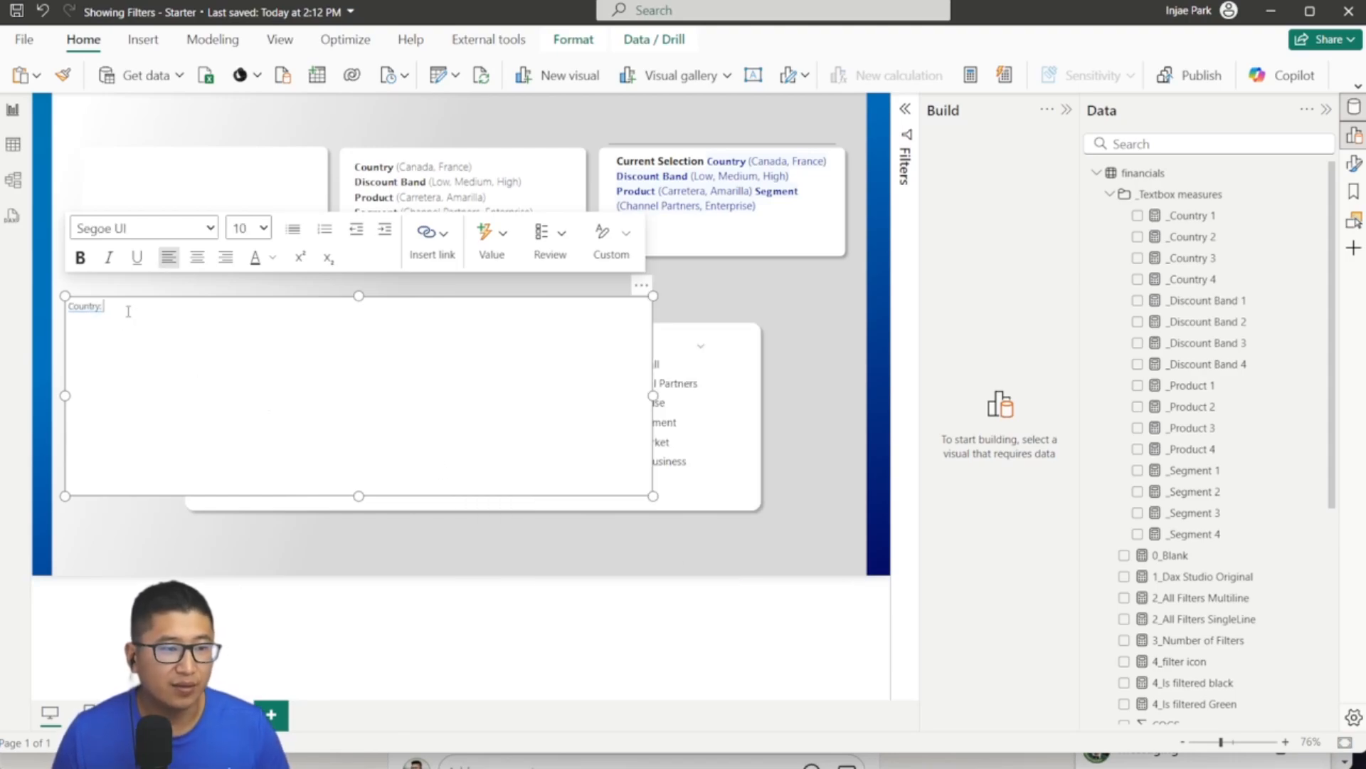
Step: Set the font size of all content in the text box to 12
click(488, 232)
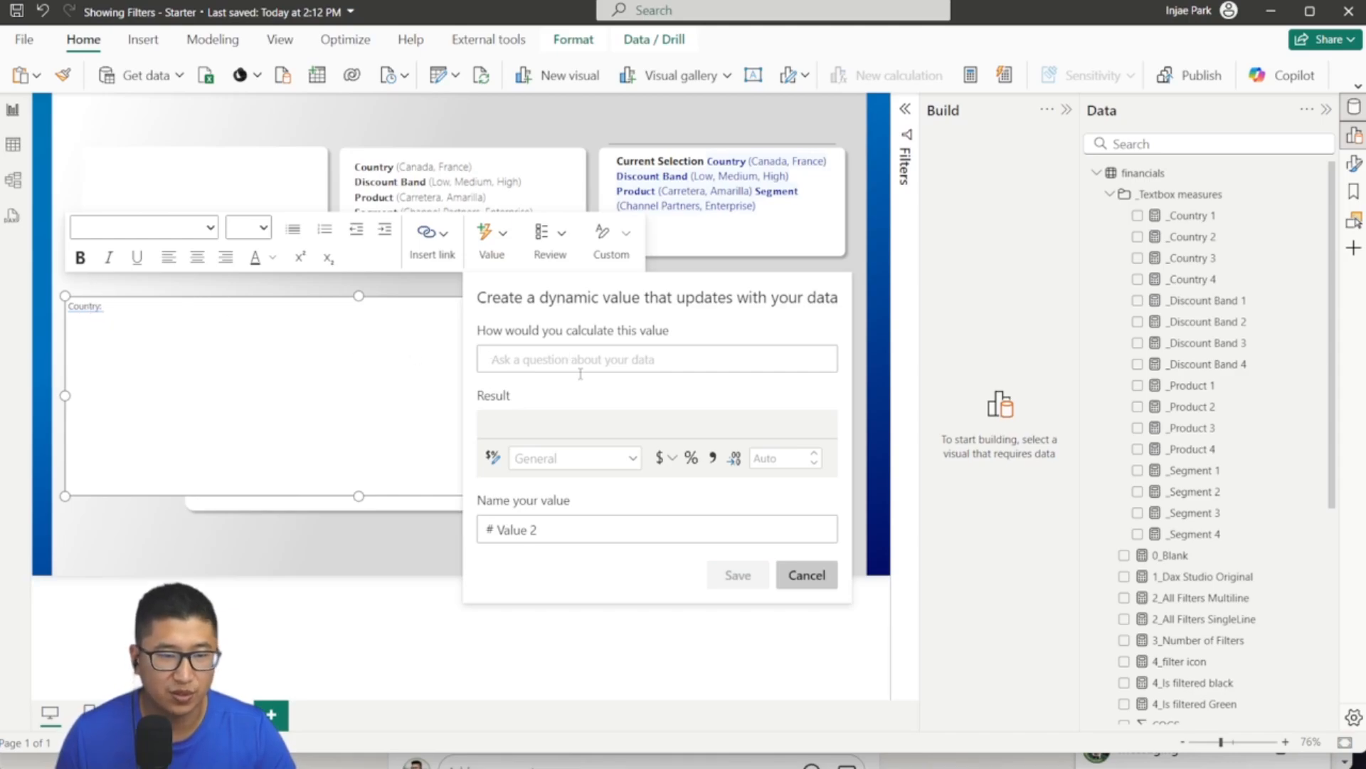
click(146, 328)
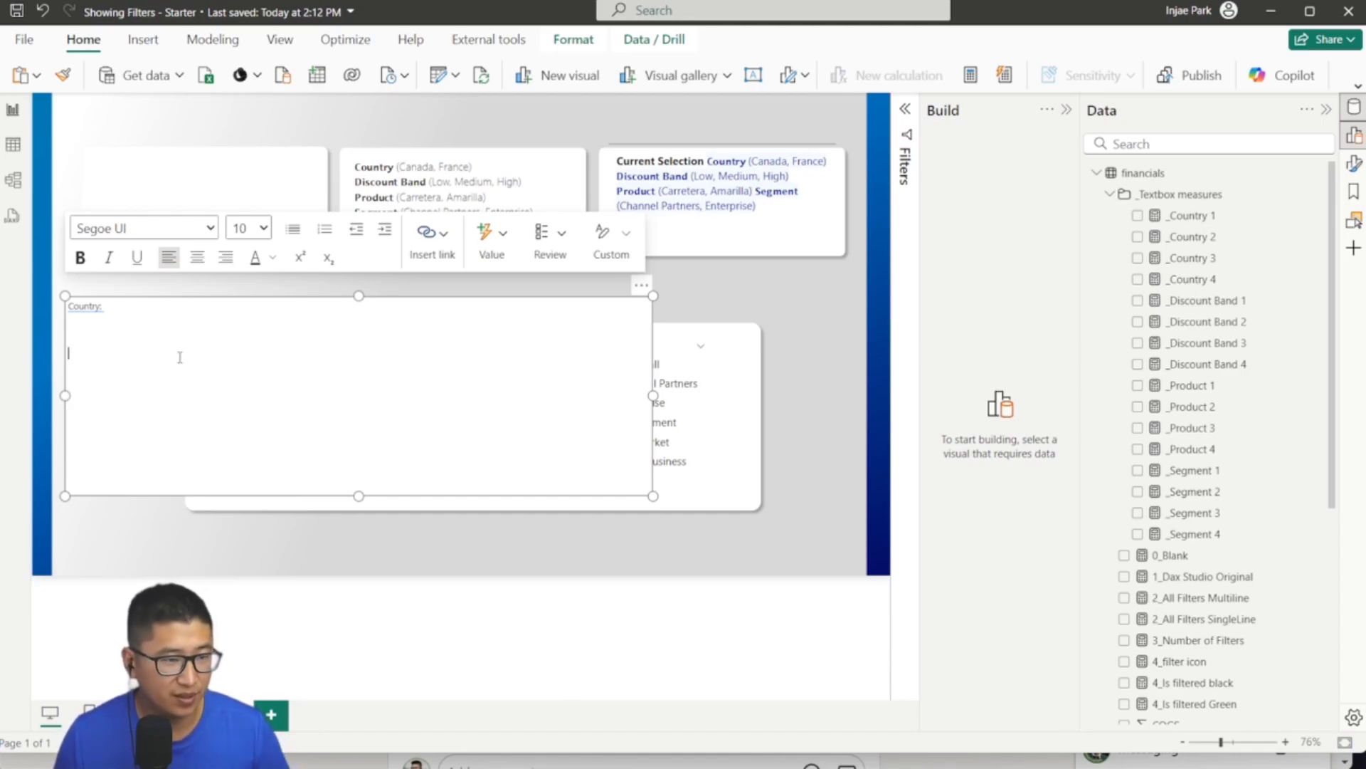
key(ctrl+a)
click(249, 228)
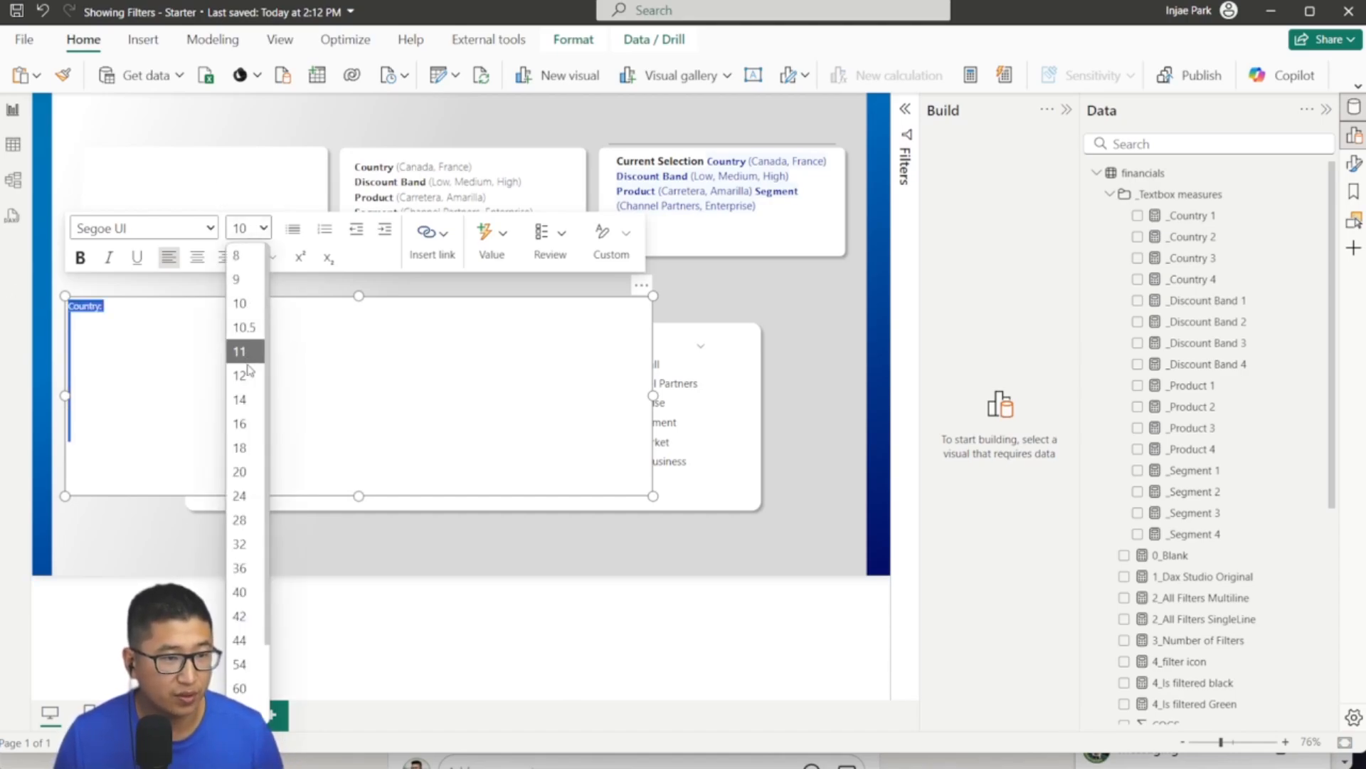
click(118, 325)
key(ctrl+a)
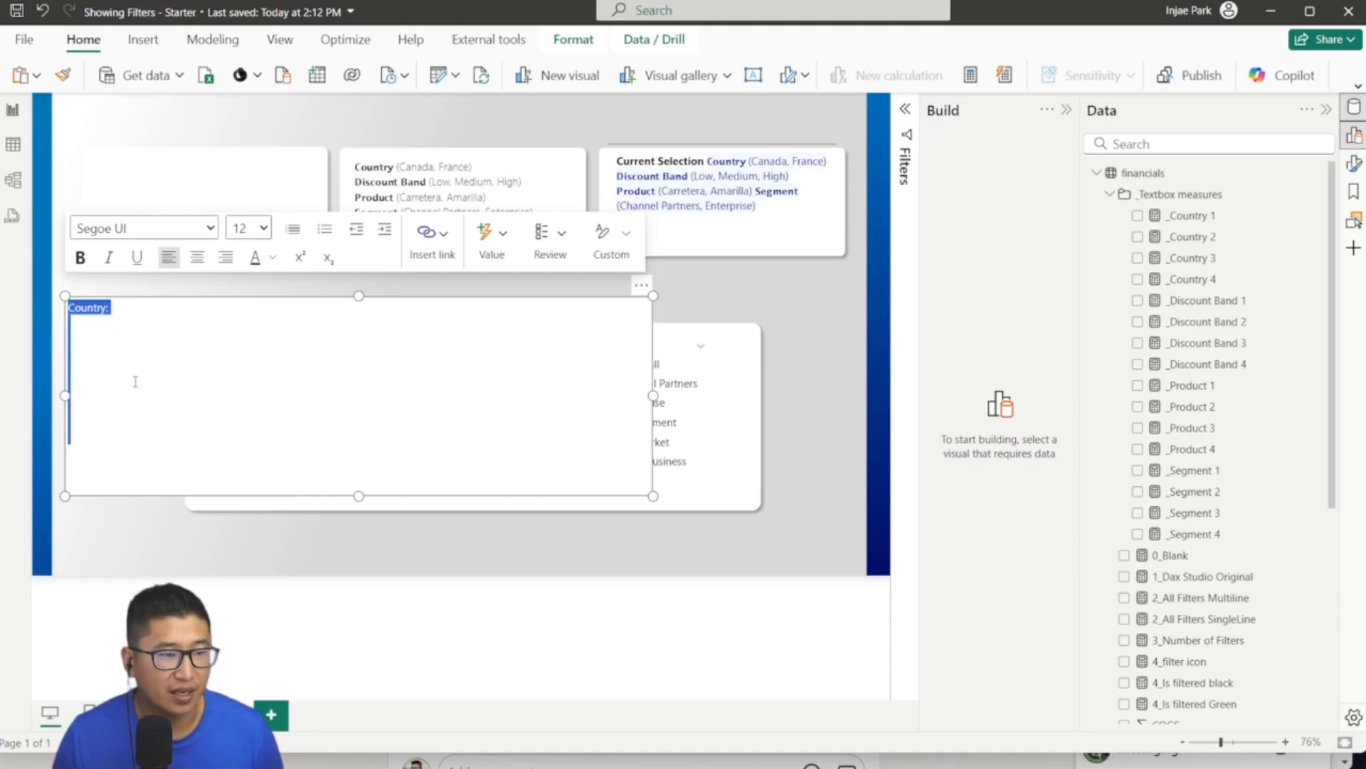
Step: Insert a dynamic value based on the _country 2 measure on the line below the Country label
click(110, 329)
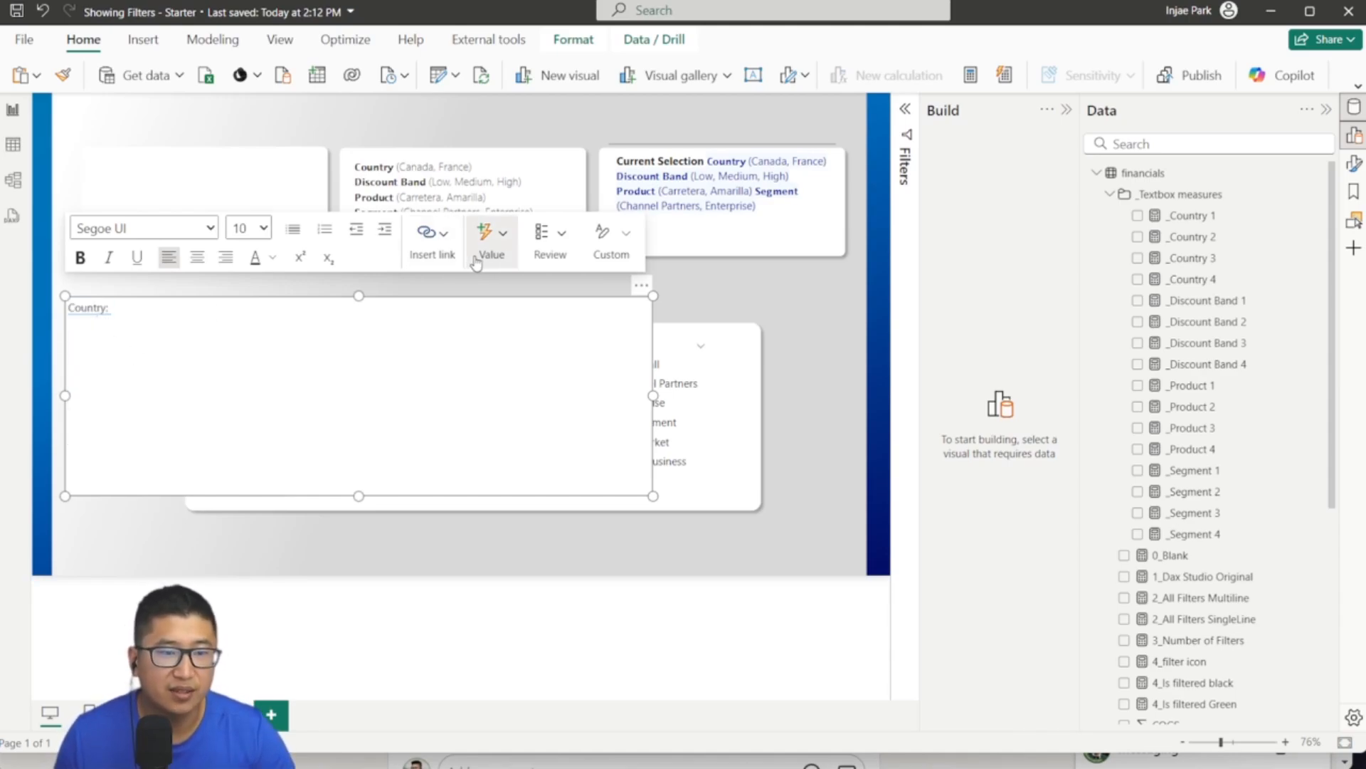
click(487, 238)
text(_countr)
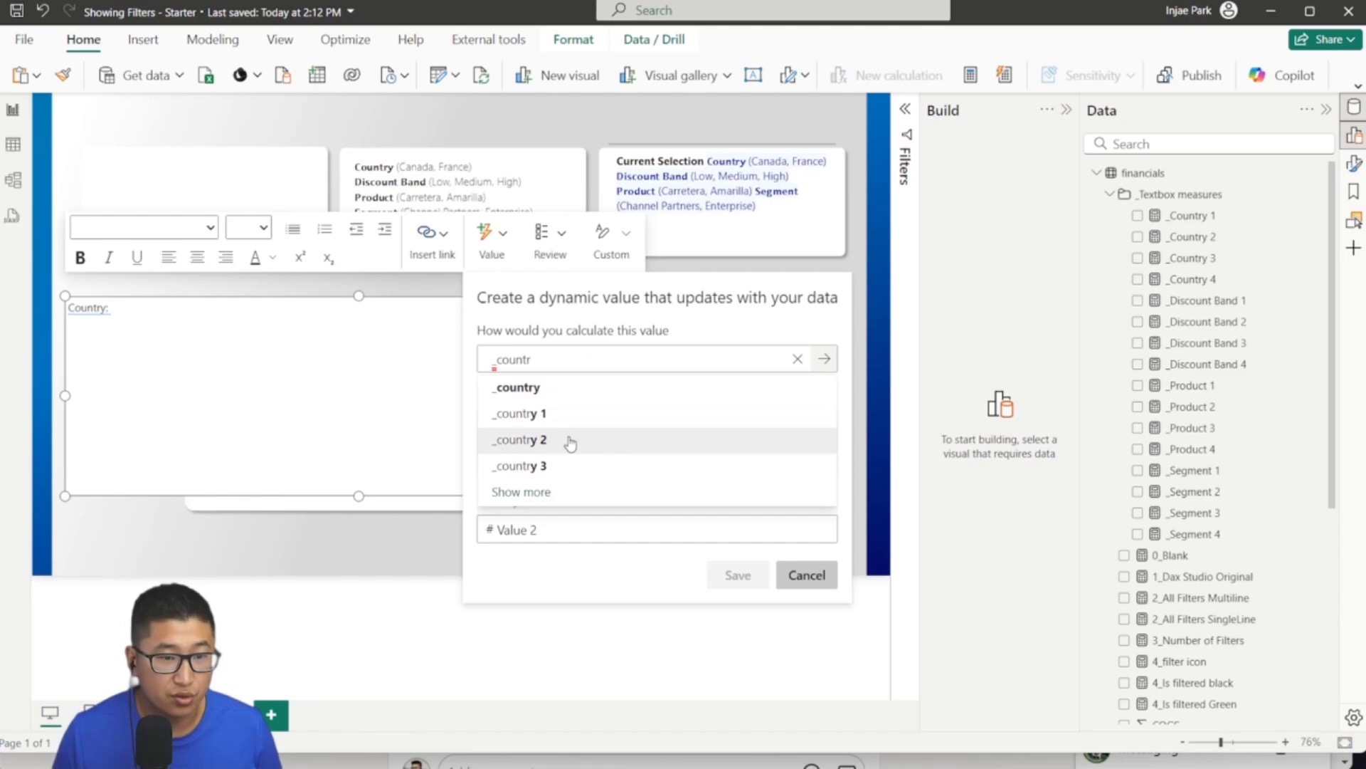
click(571, 441)
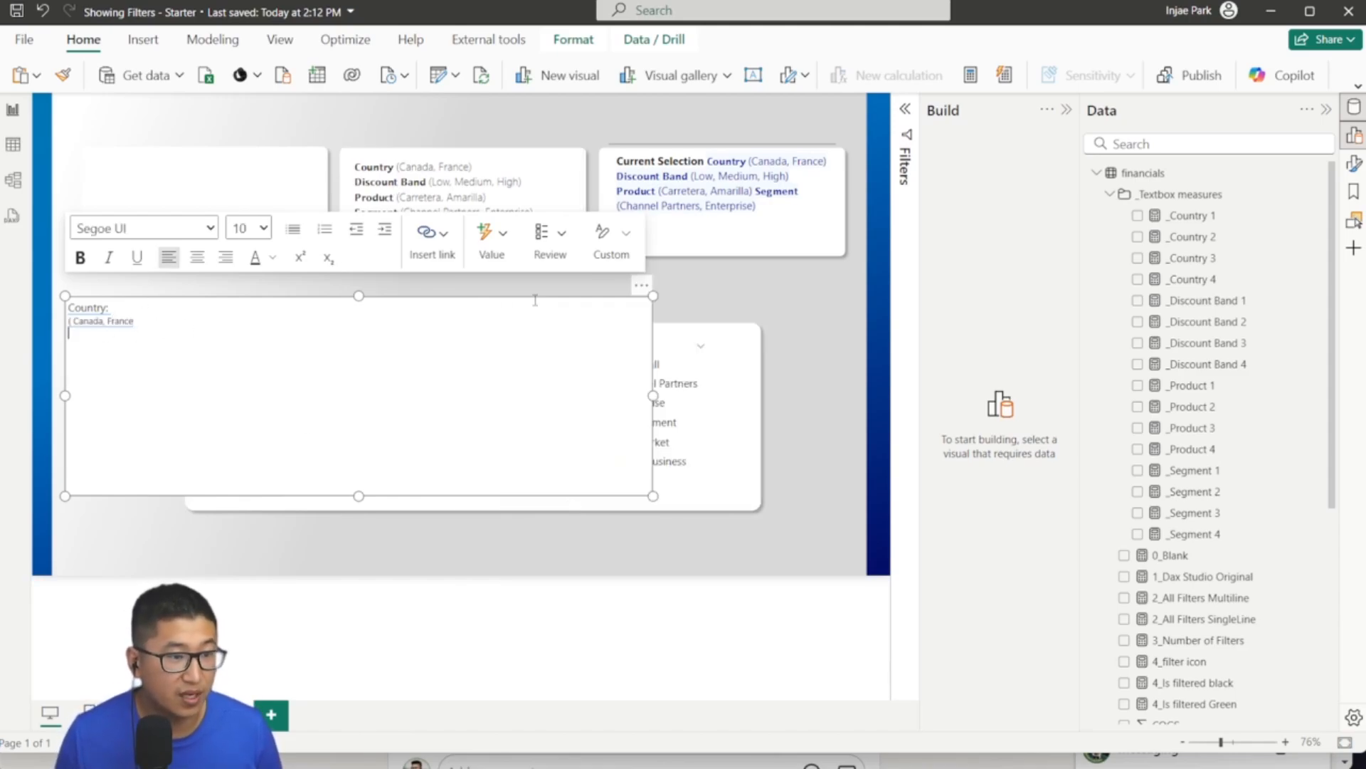
Step: Insert a dynamic value based on the _country 3 measure on the line below the country list
click(489, 242)
text(_country)
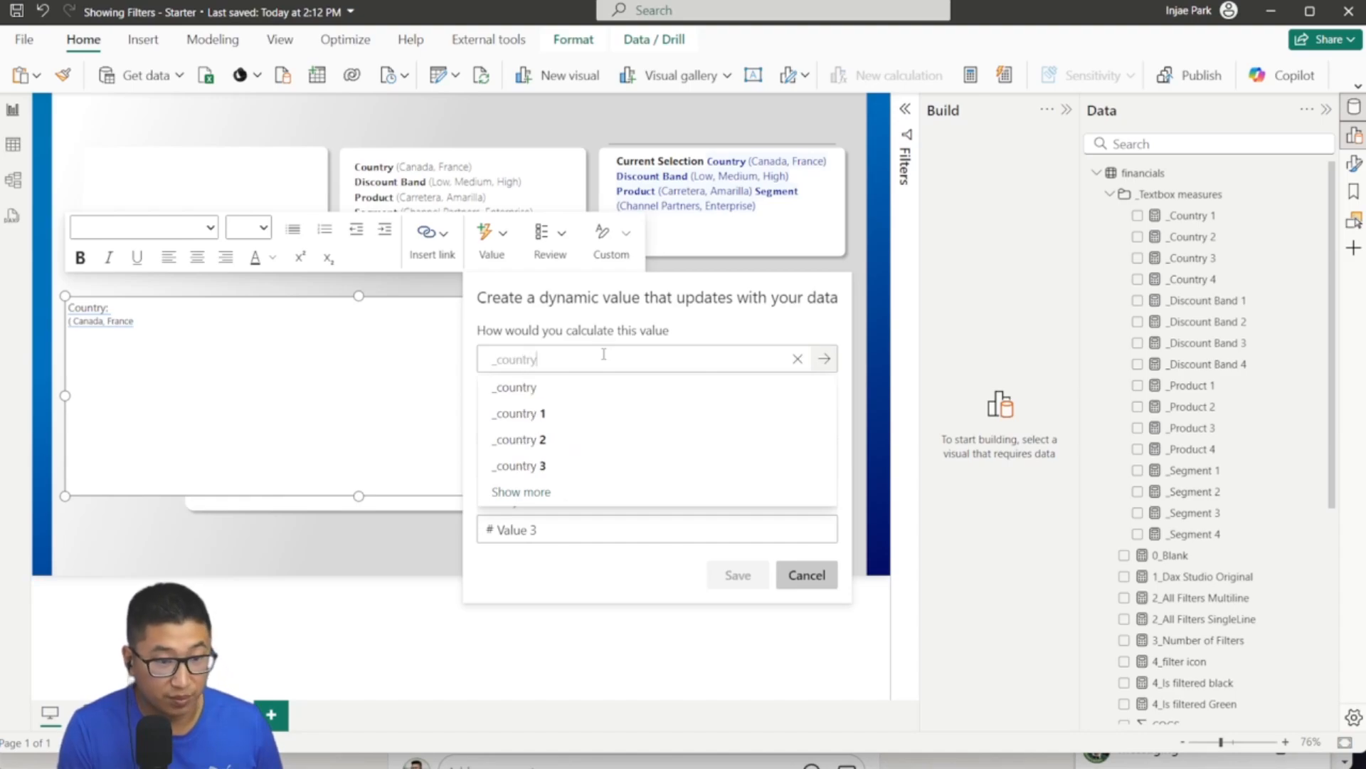
click(649, 464)
click(734, 578)
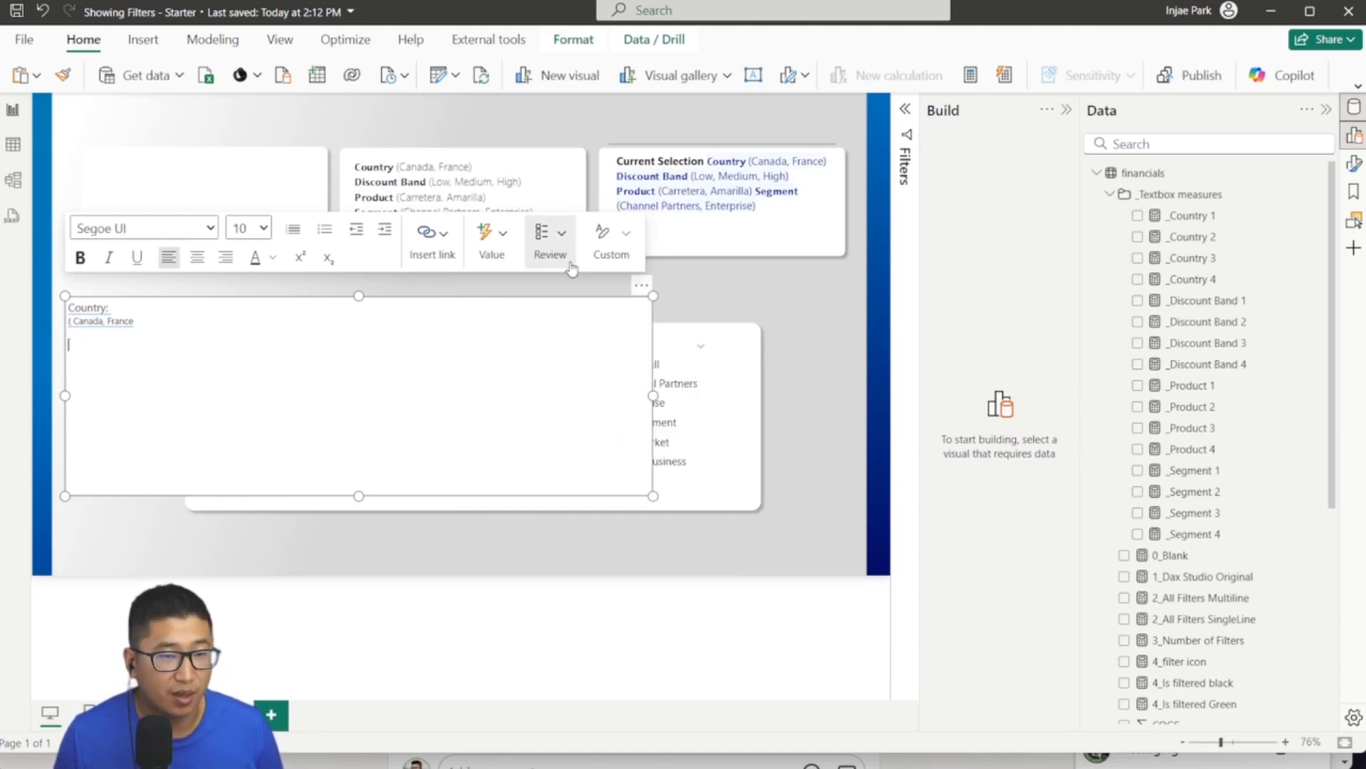
Step: Add a dynamic value based on the _country 4 measure as the closing part of the country text
click(491, 246)
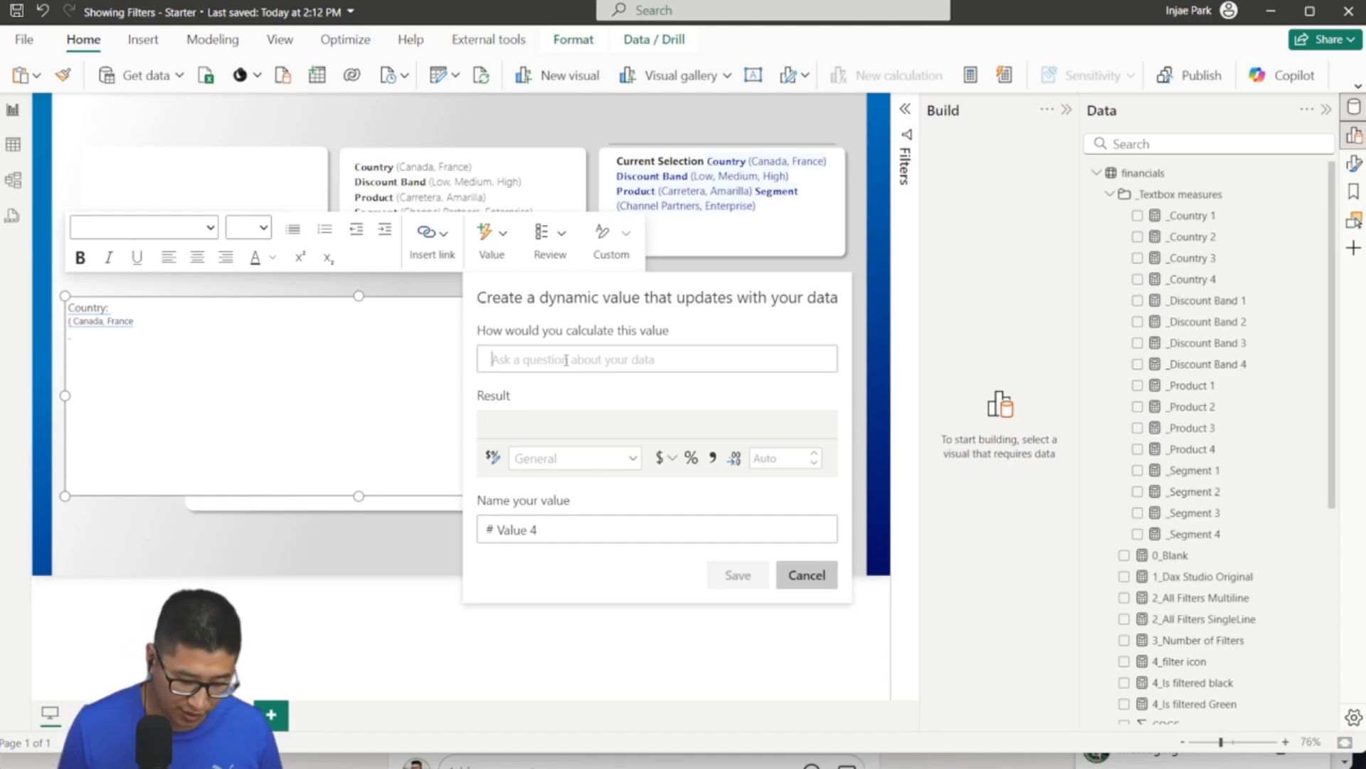
text(_country)
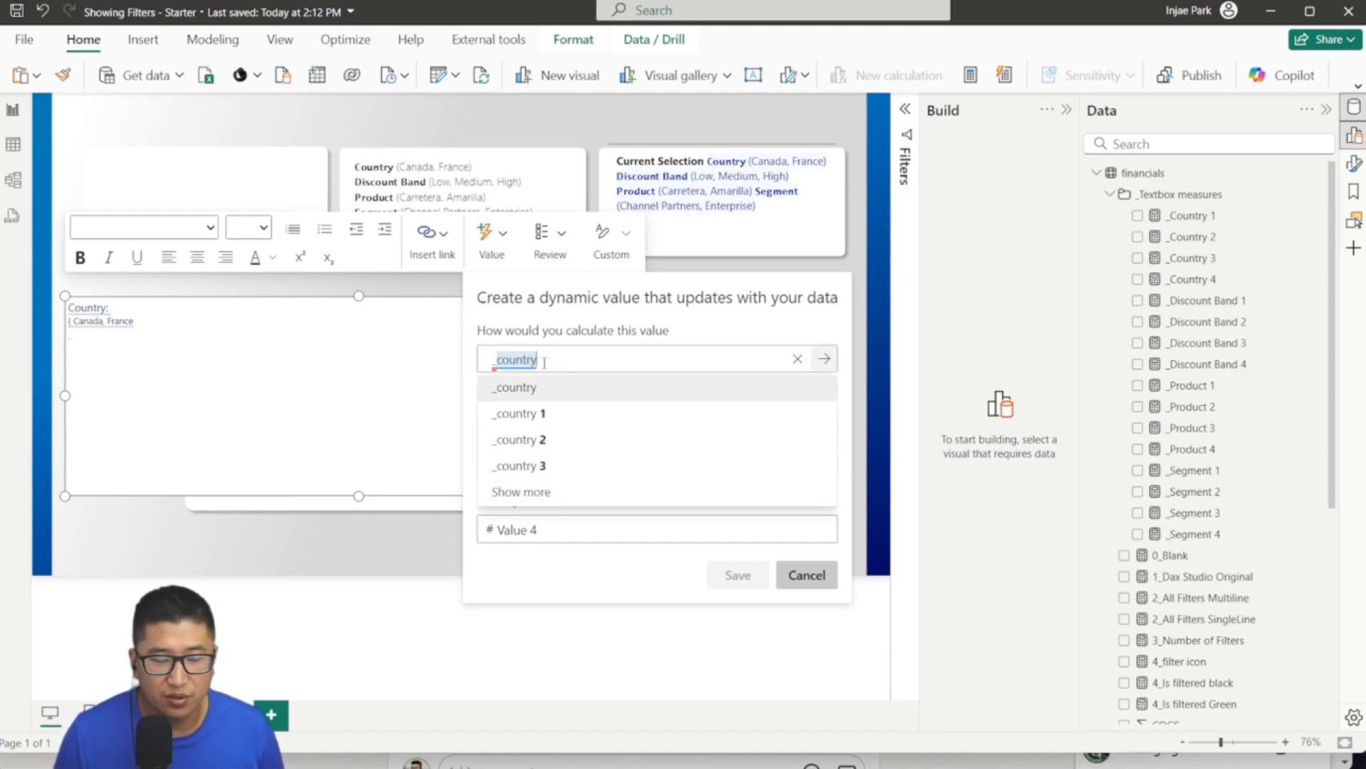
click(544, 499)
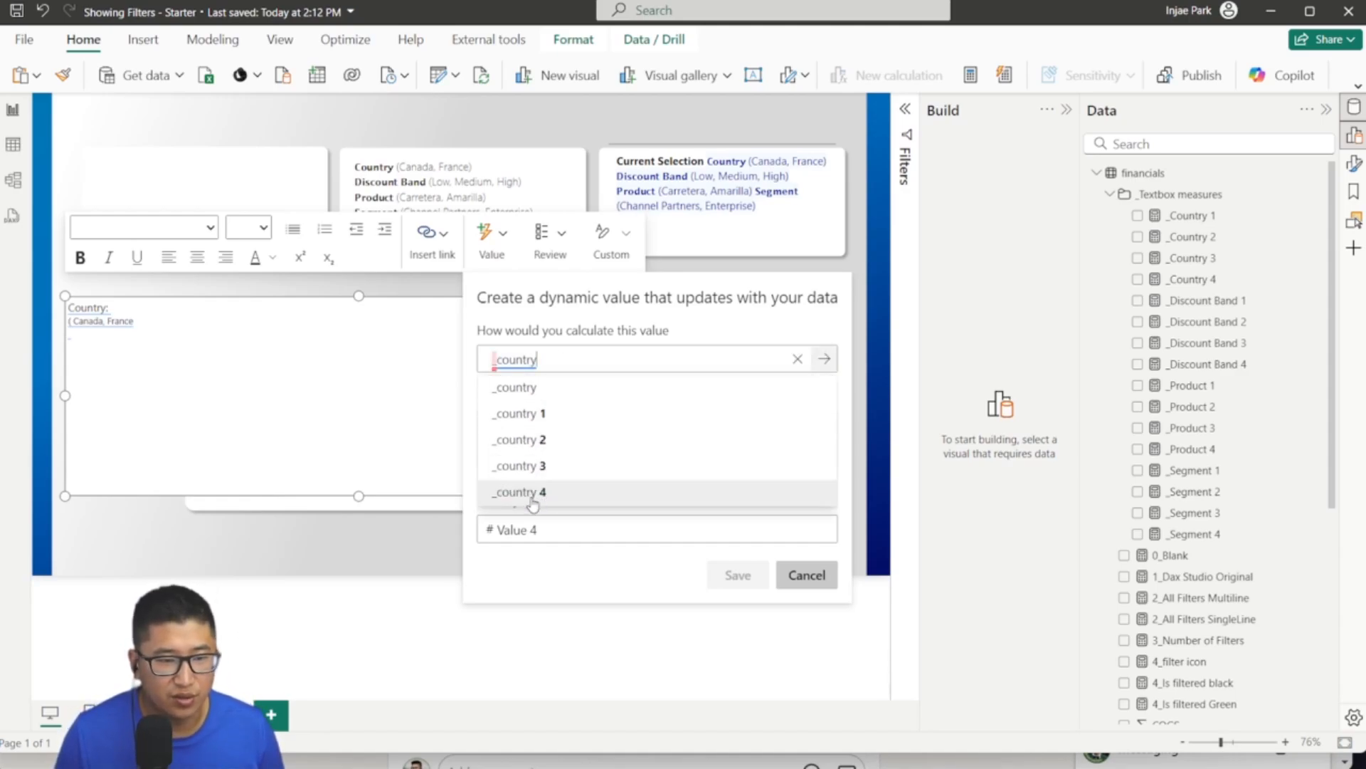
click(611, 494)
click(737, 574)
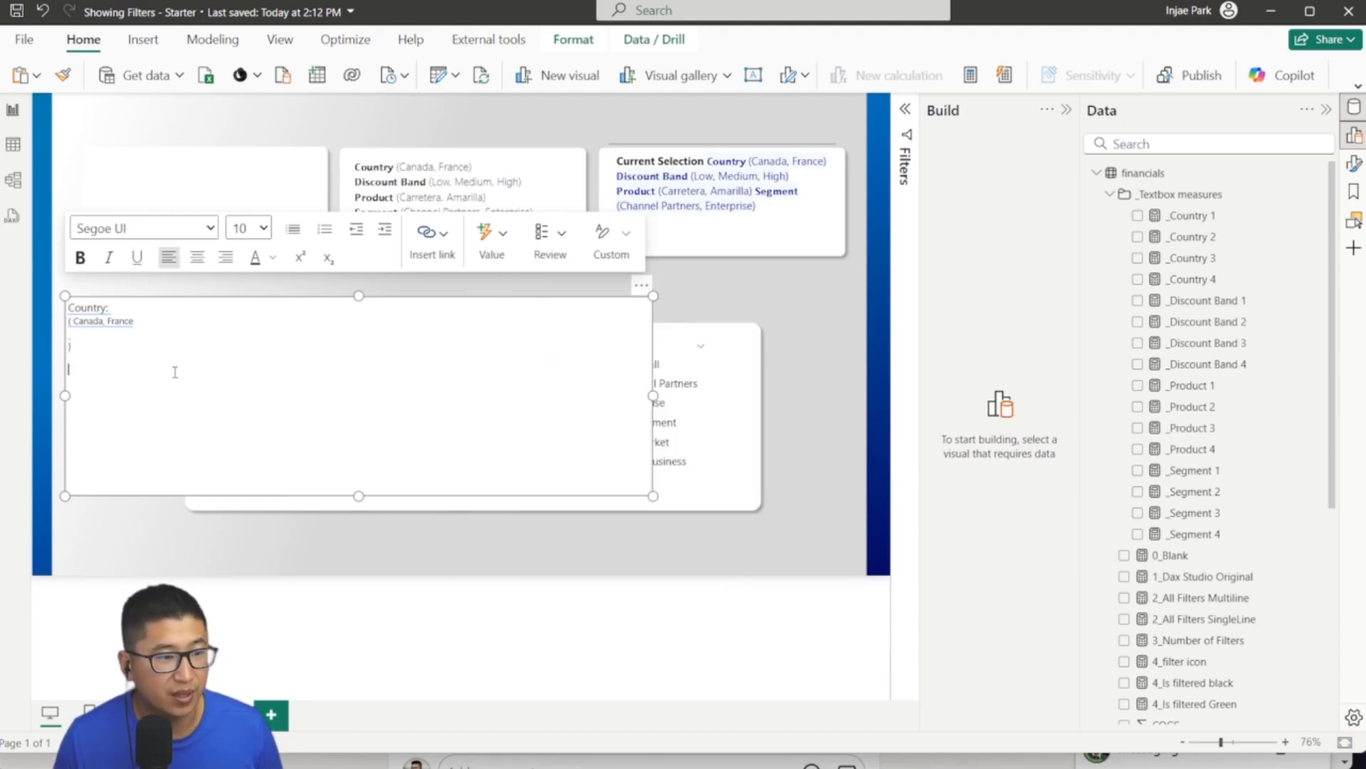
Step: Set the font size of all the country dynamic values in the text box to 12
click(88, 355)
drag(87, 355, 50, 305)
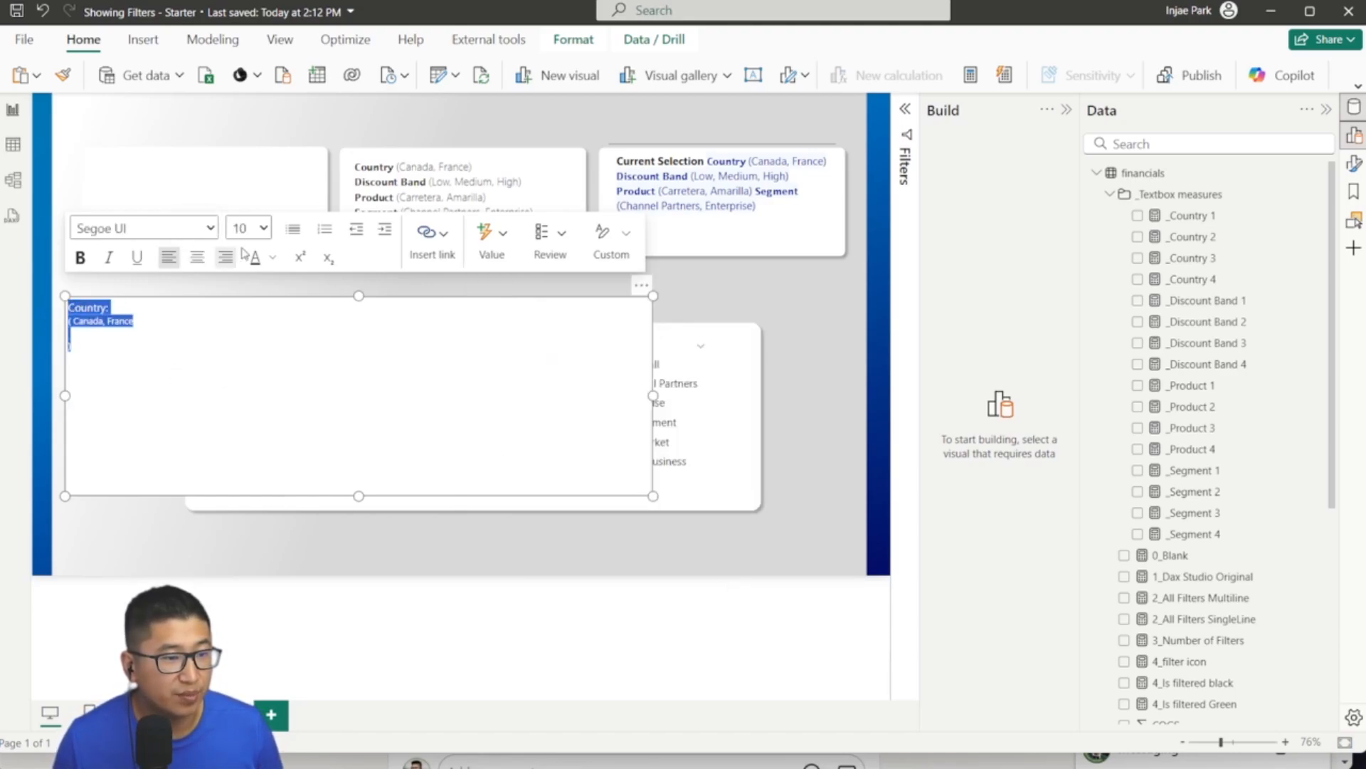
click(263, 228)
click(242, 350)
click(116, 311)
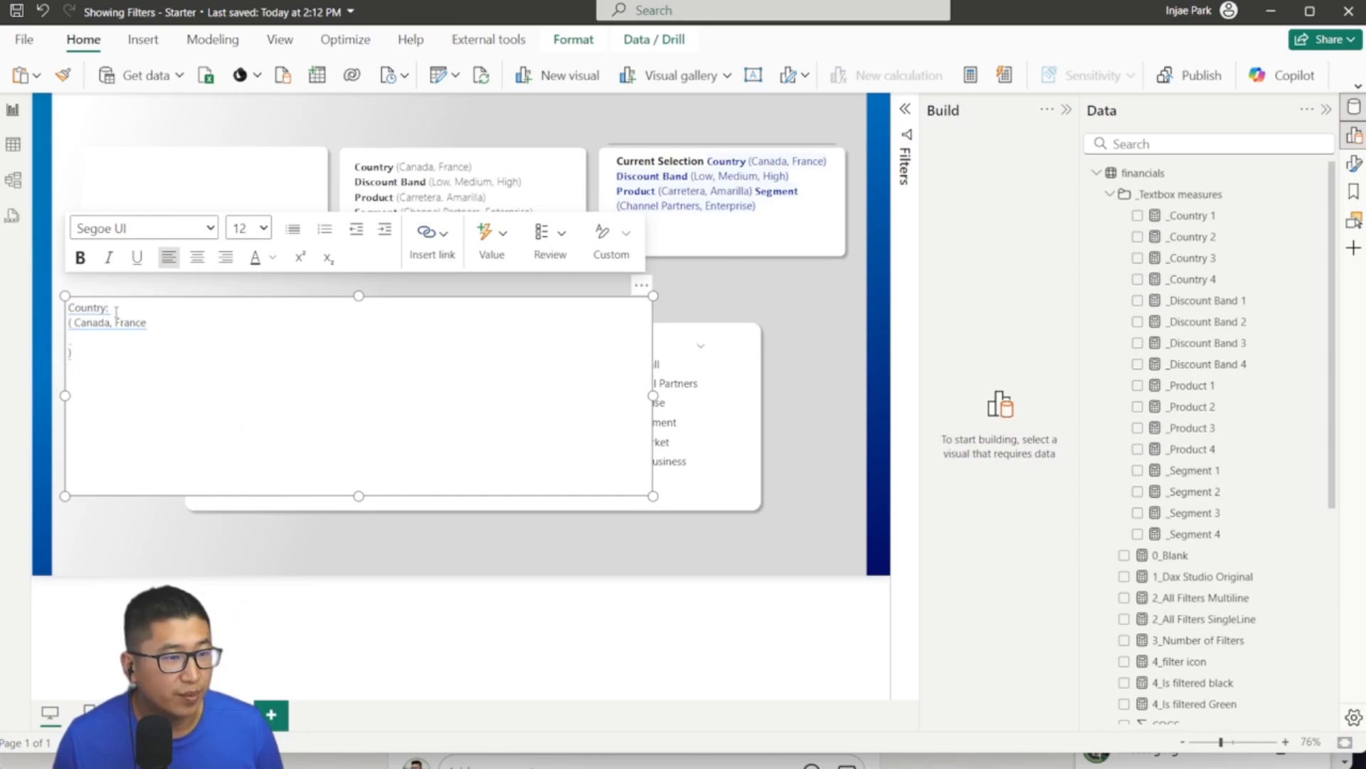
Step: Make the Country label in the text box bold
drag(113, 308, 69, 309)
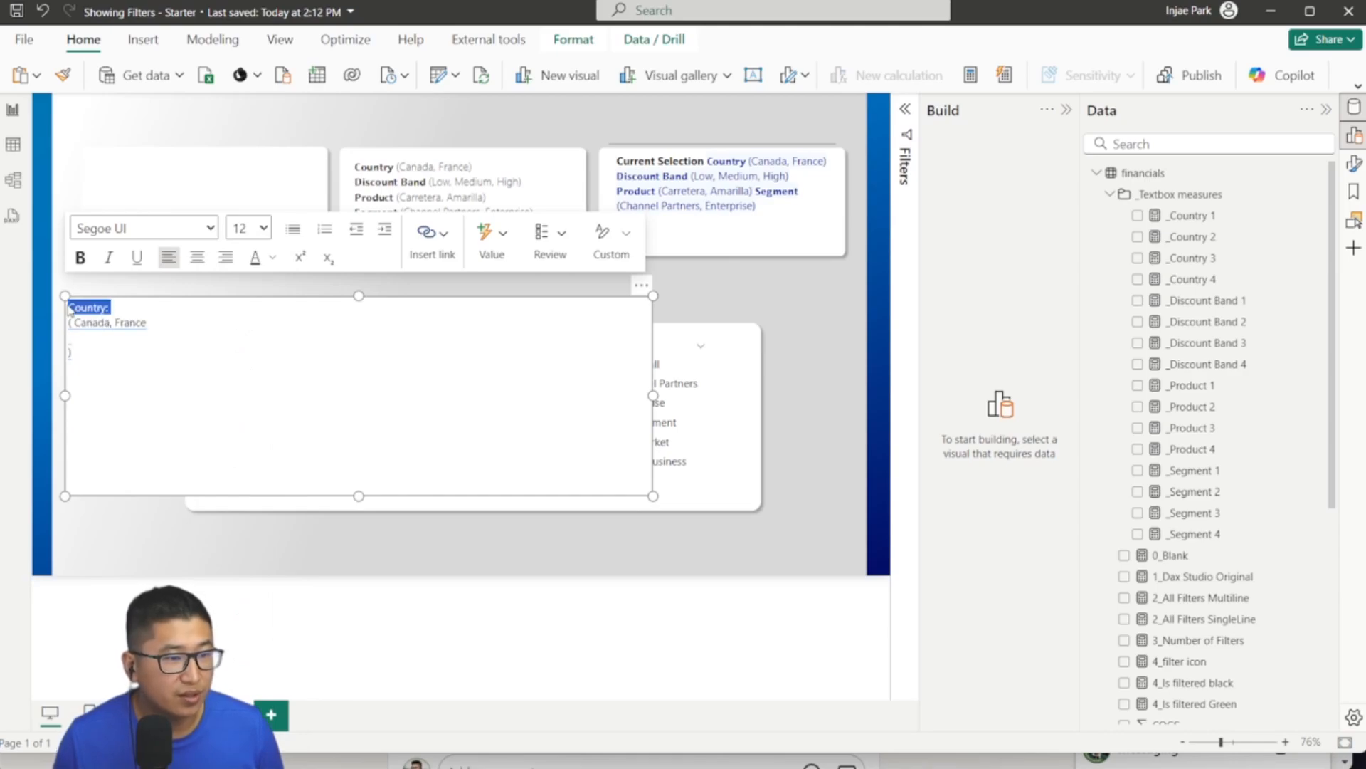
click(80, 257)
click(103, 353)
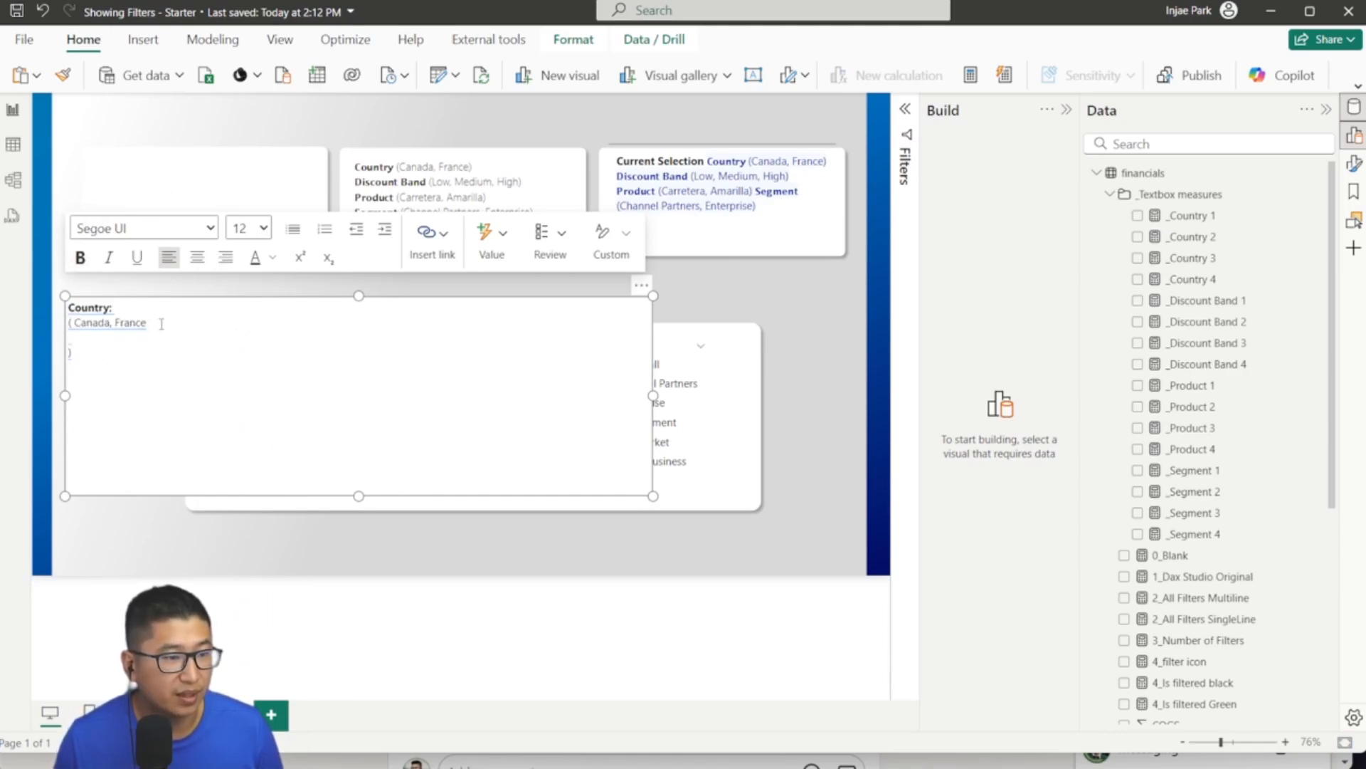
Step: Color the country list value and the closing bracket value with the dark blue theme color
drag(72, 433, 69, 324)
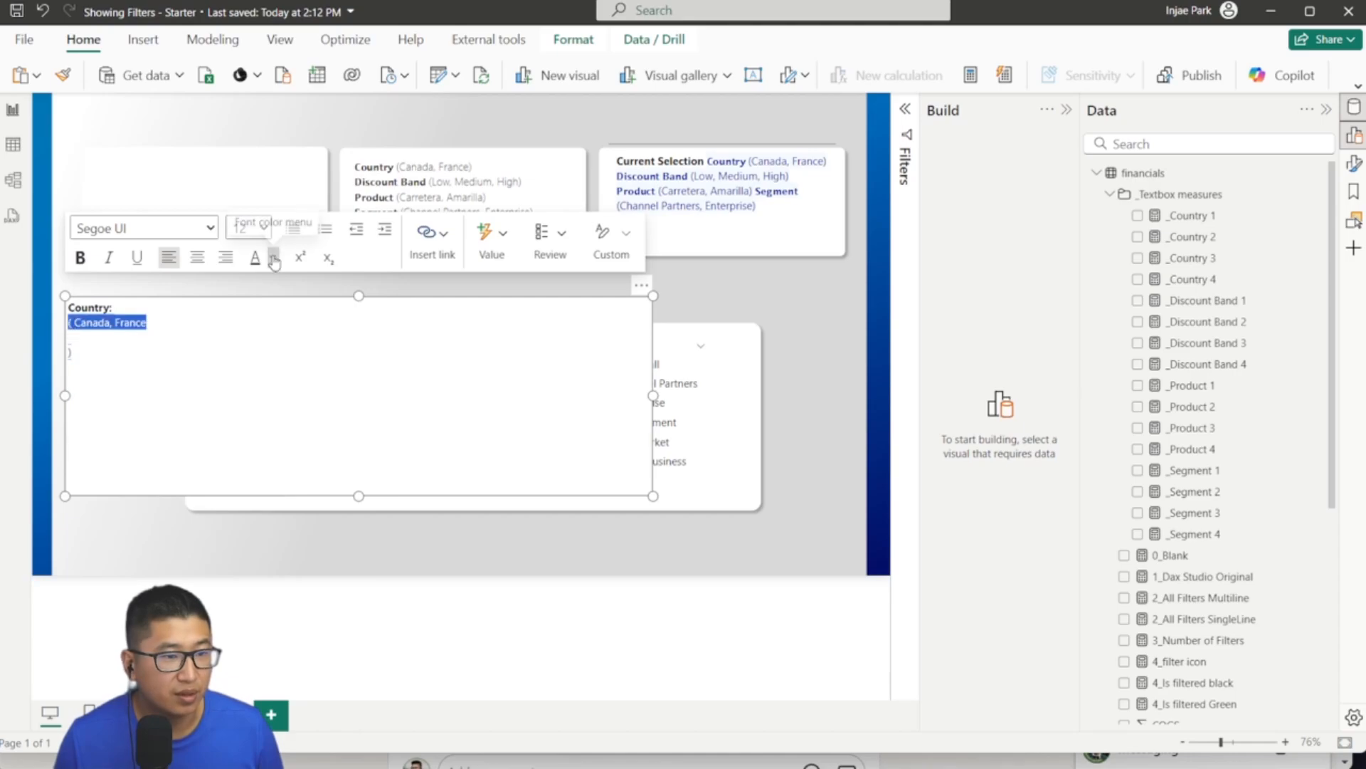
click(272, 257)
click(366, 319)
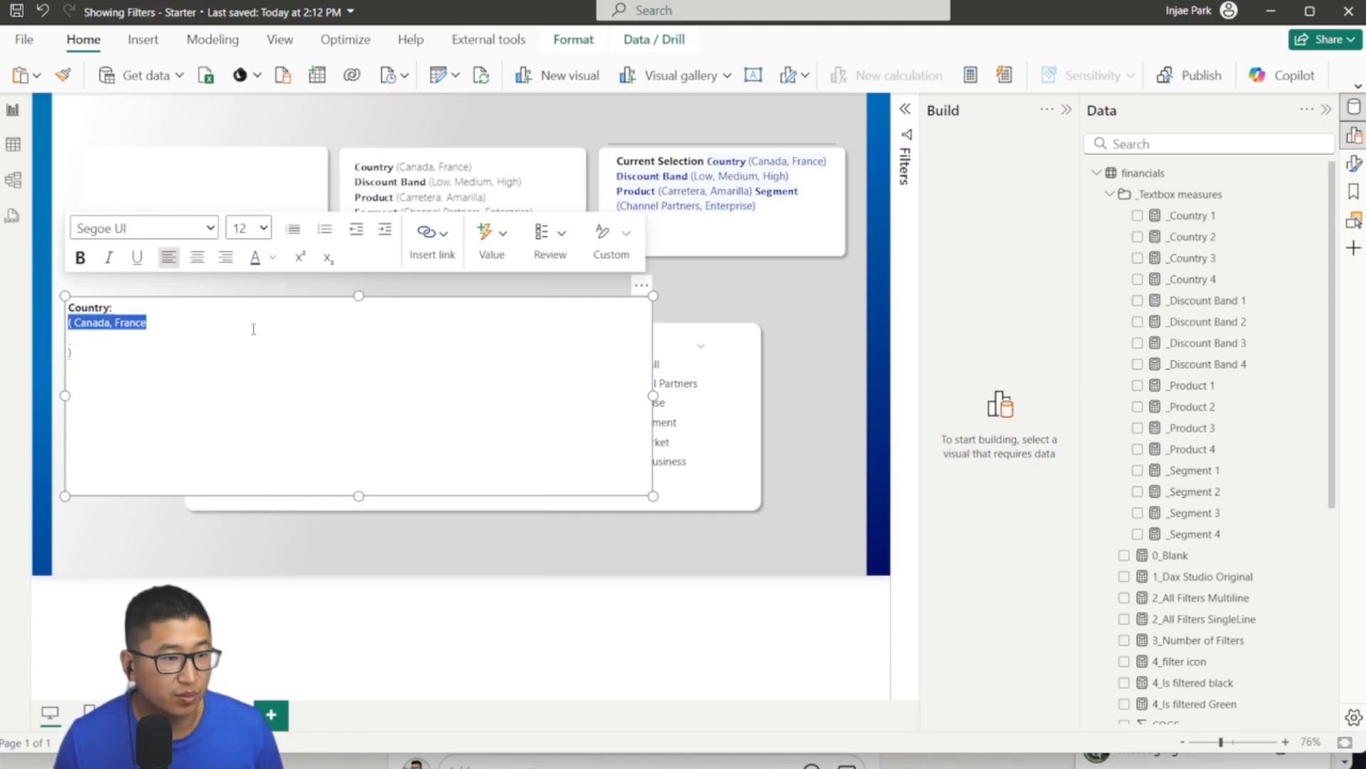
click(69, 362)
click(272, 257)
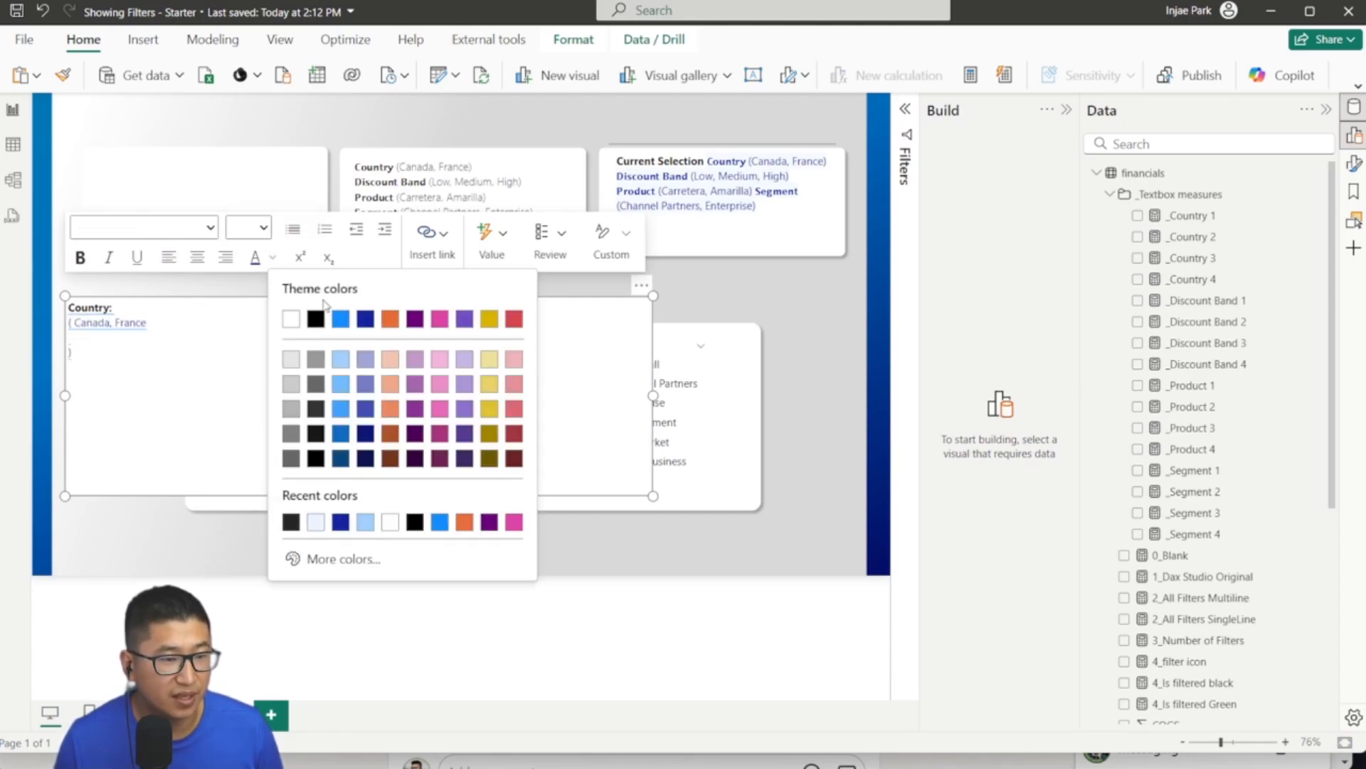
click(366, 328)
Step: Format the _country 3 value on the line below the country list in red and bold
drag(75, 335, 71, 346)
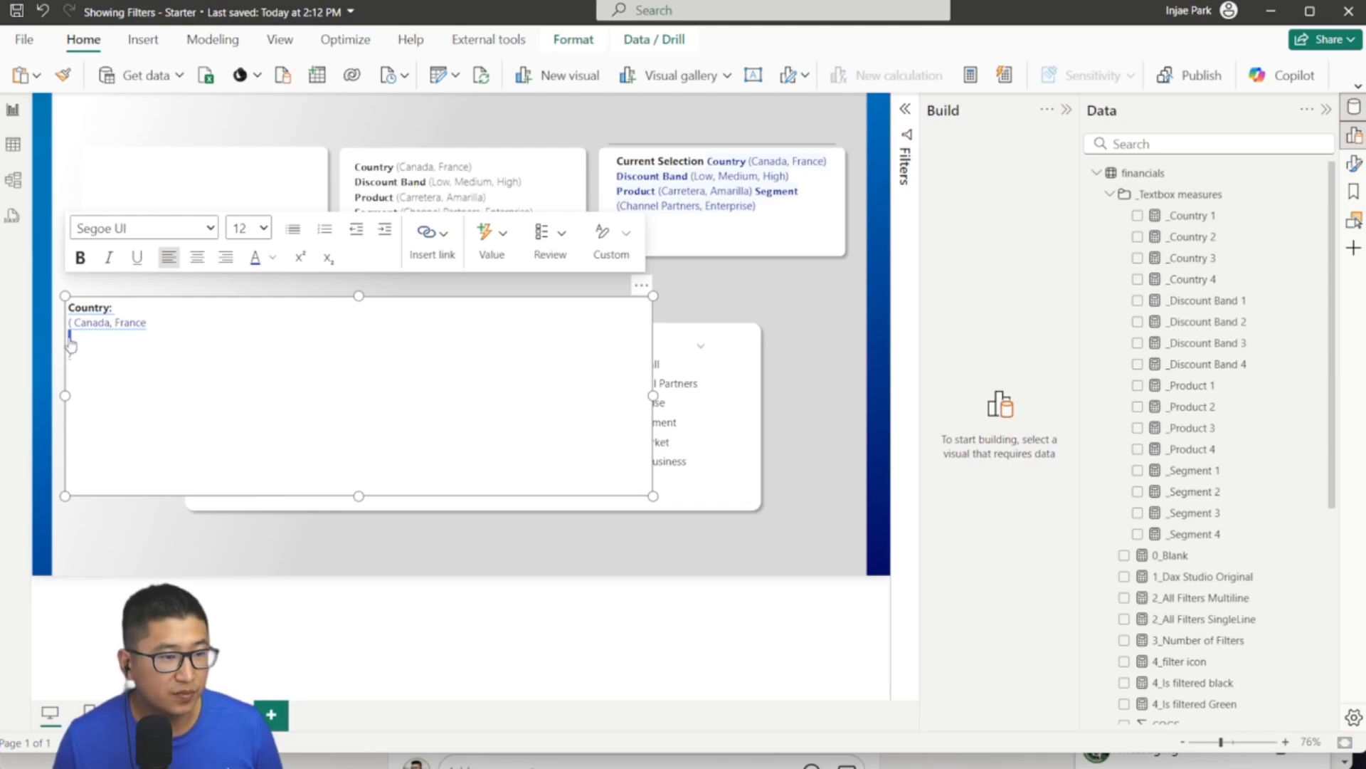
click(273, 257)
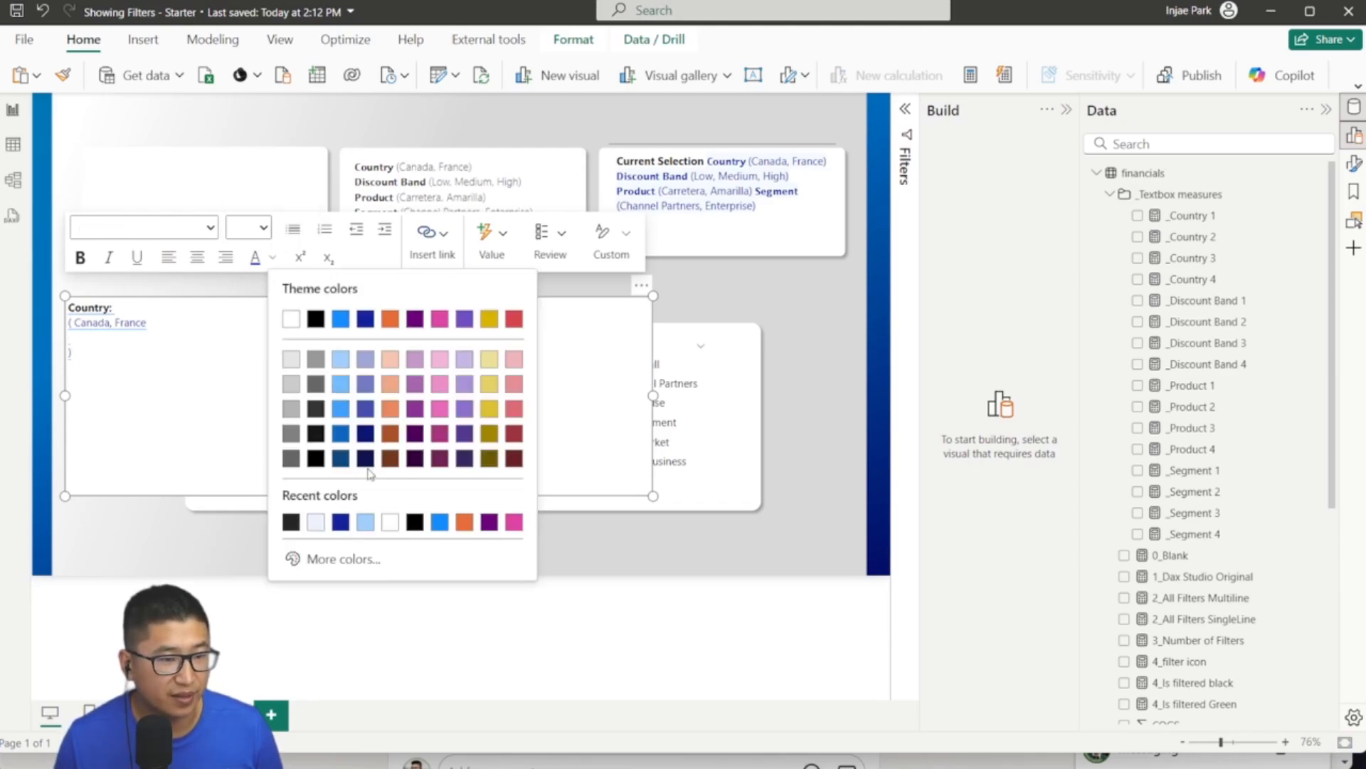
click(491, 435)
click(87, 262)
click(228, 323)
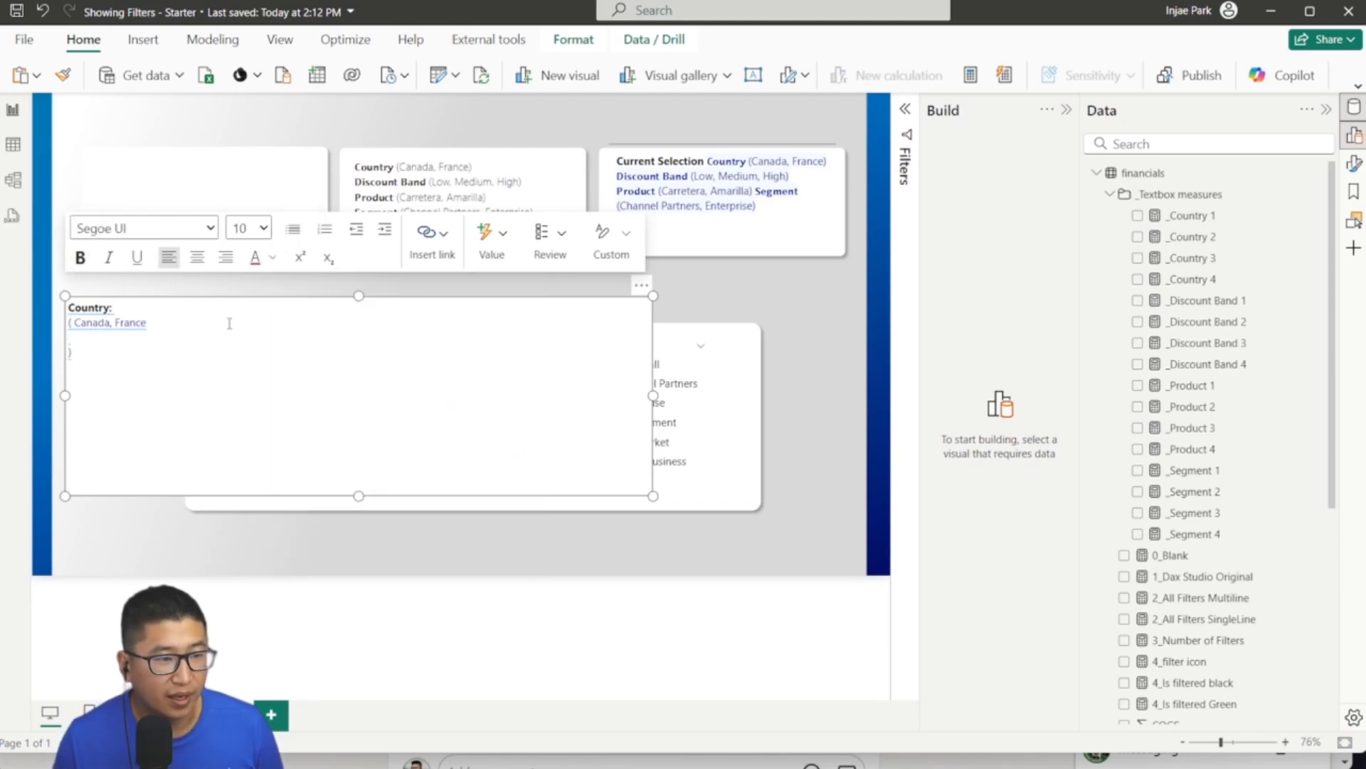
Step: Remove the line breaks between the country values so they follow the Country label on a single line
click(205, 307)
click(115, 368)
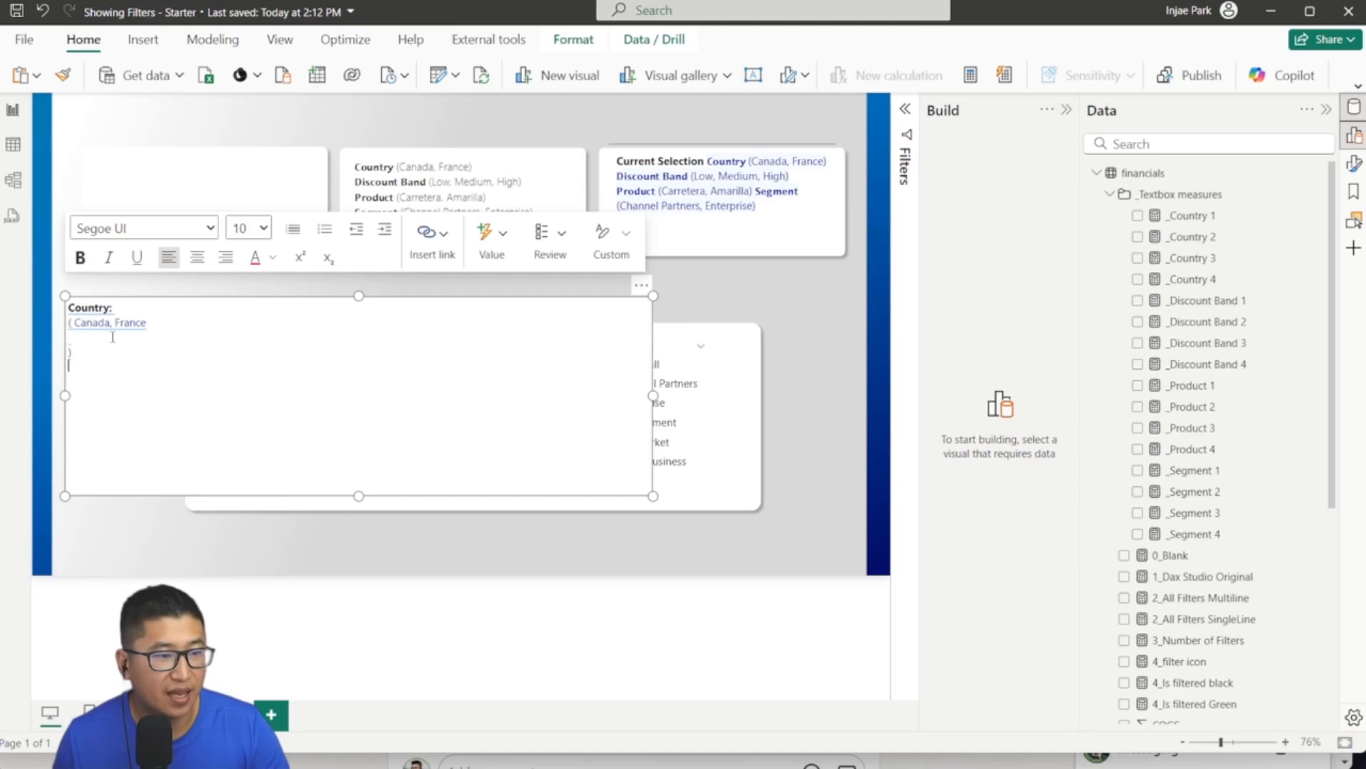
click(147, 311)
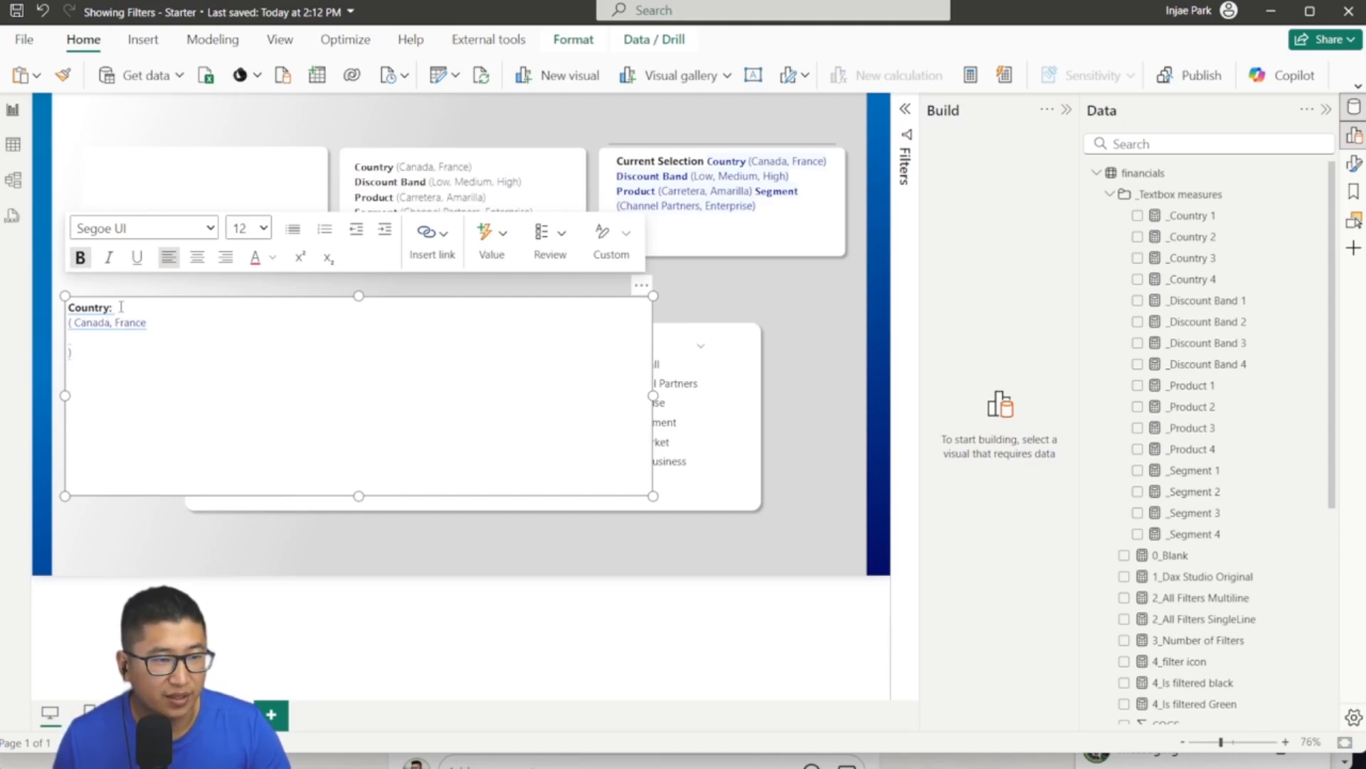
click(145, 324)
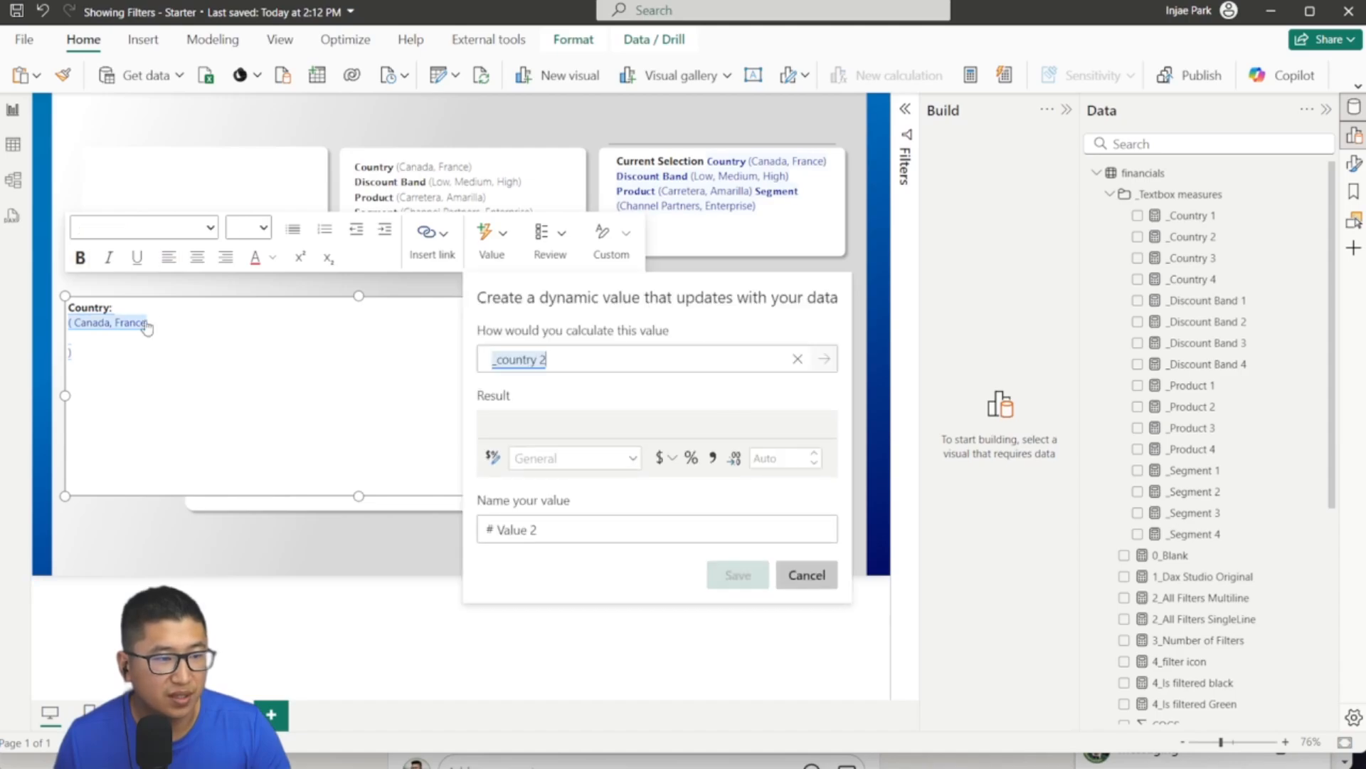
click(807, 575)
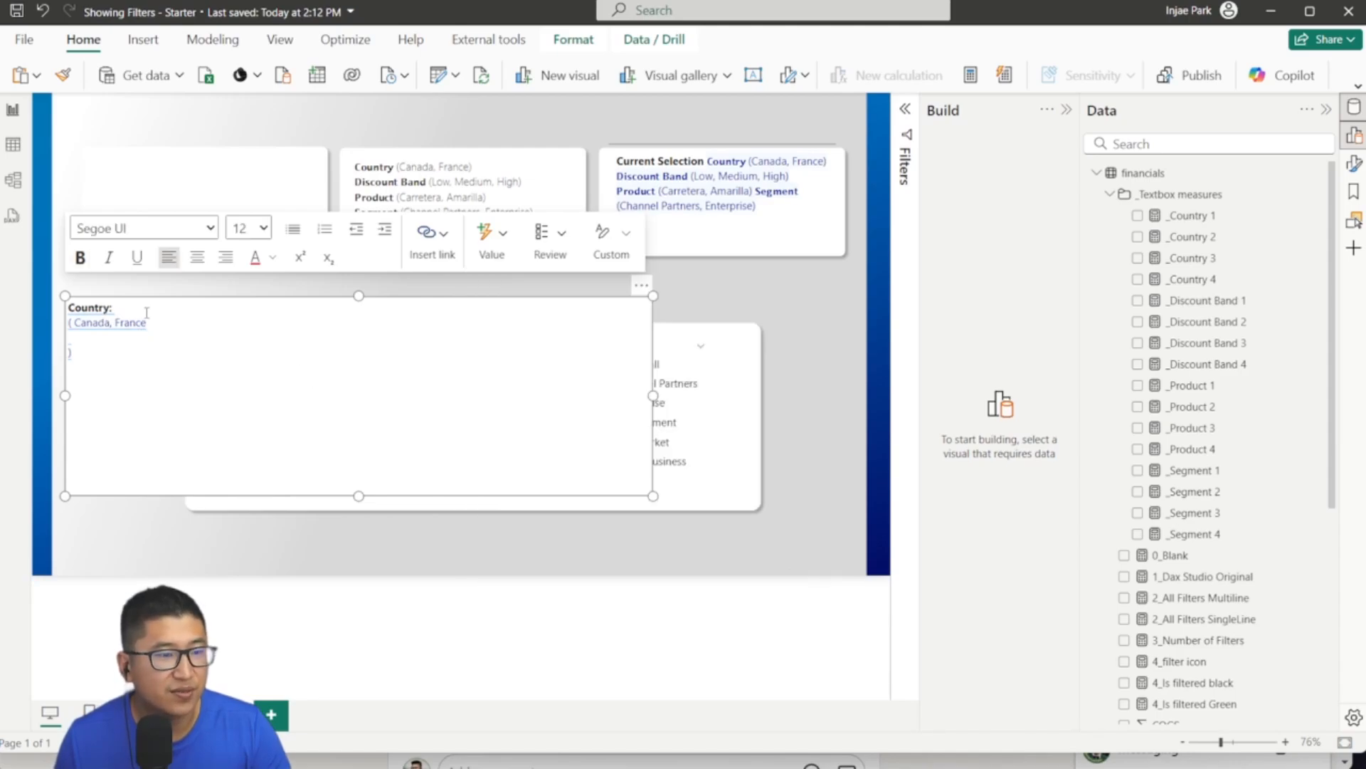
click(134, 307)
key(Delete)
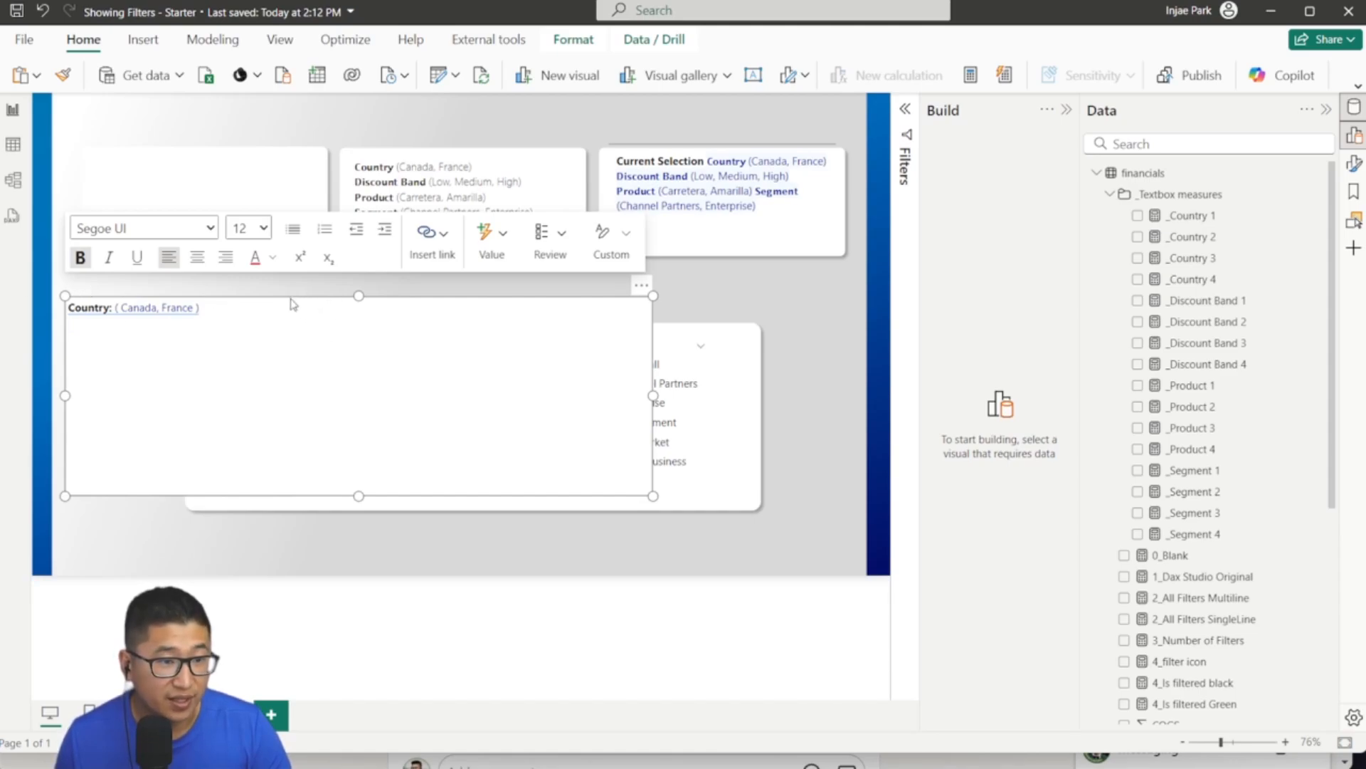
Step: Move the text box up above the slicers and add Germany to the Country slicer selection
drag(291, 305, 326, 116)
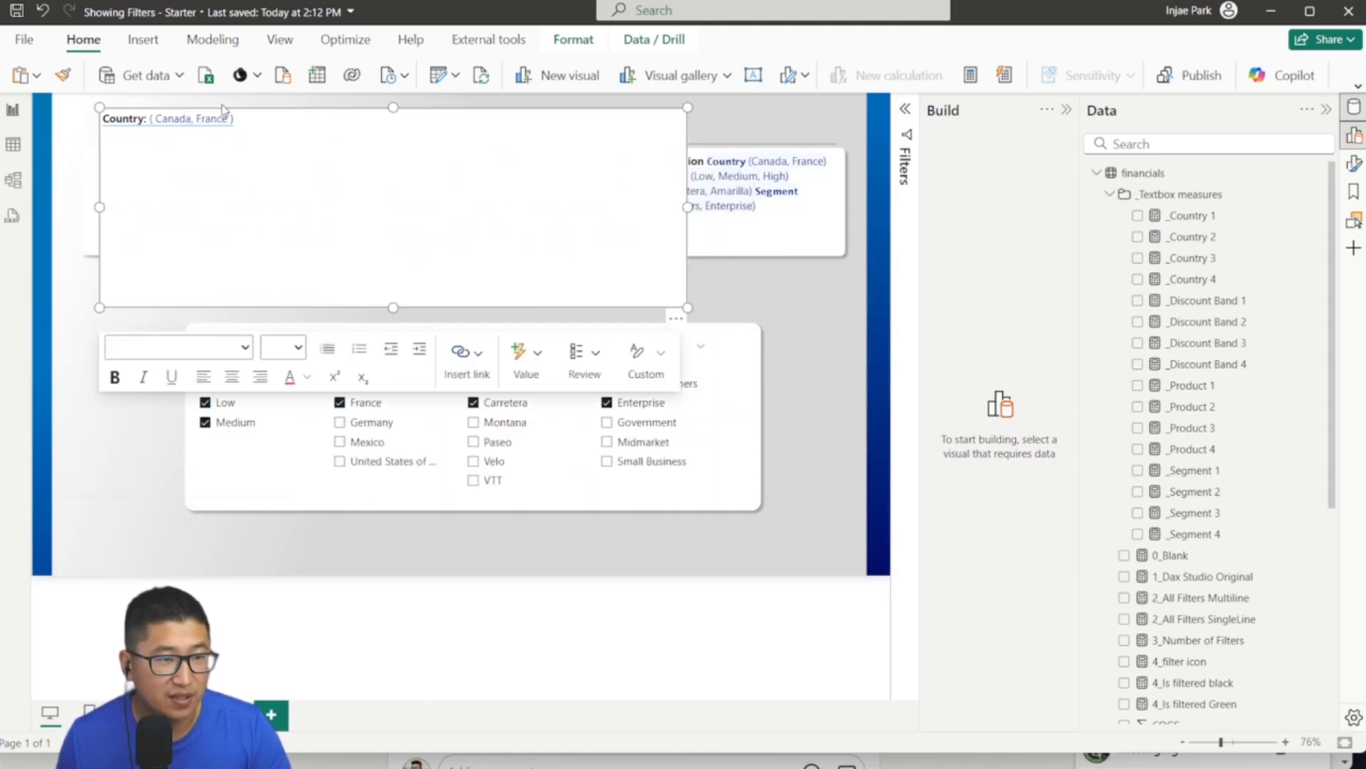
click(671, 574)
click(378, 425)
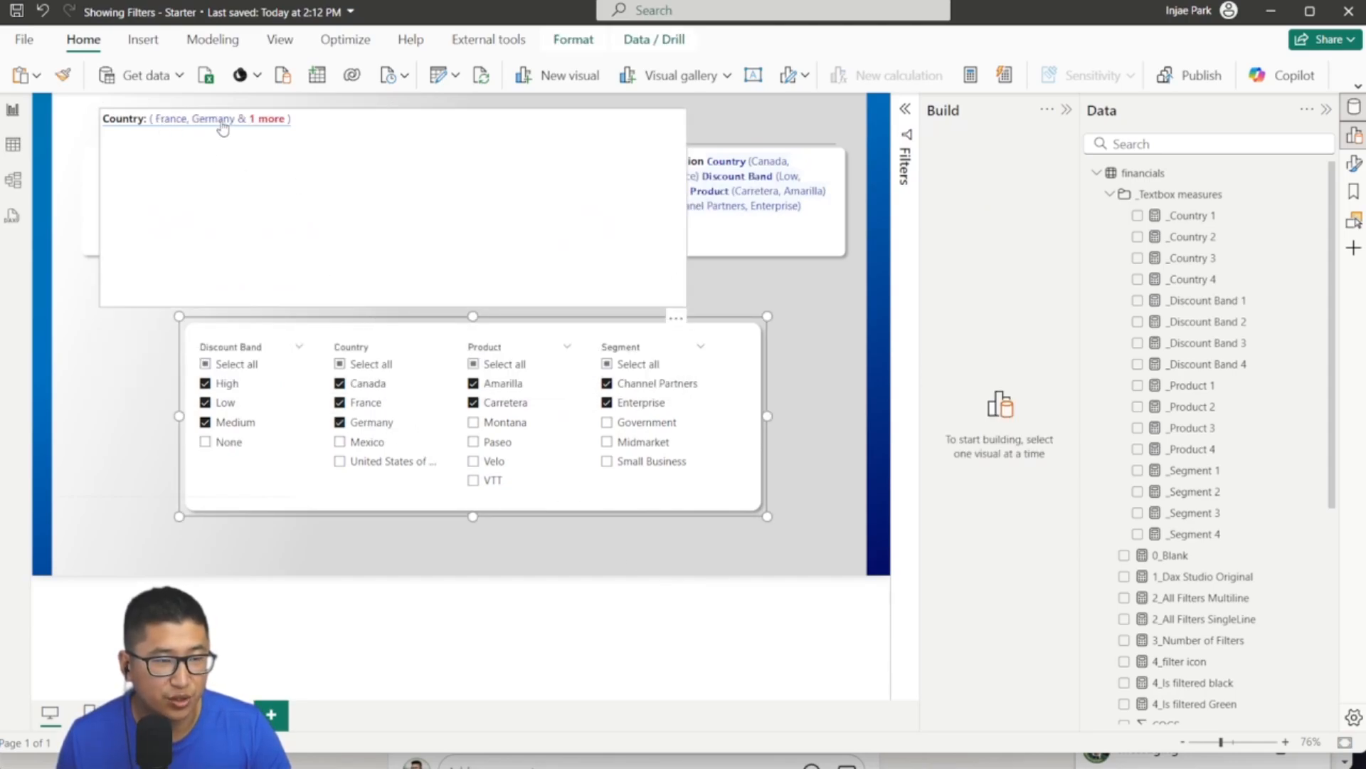
Step: Deselect every country in the Country slicer to test the text box without a country filter
click(366, 442)
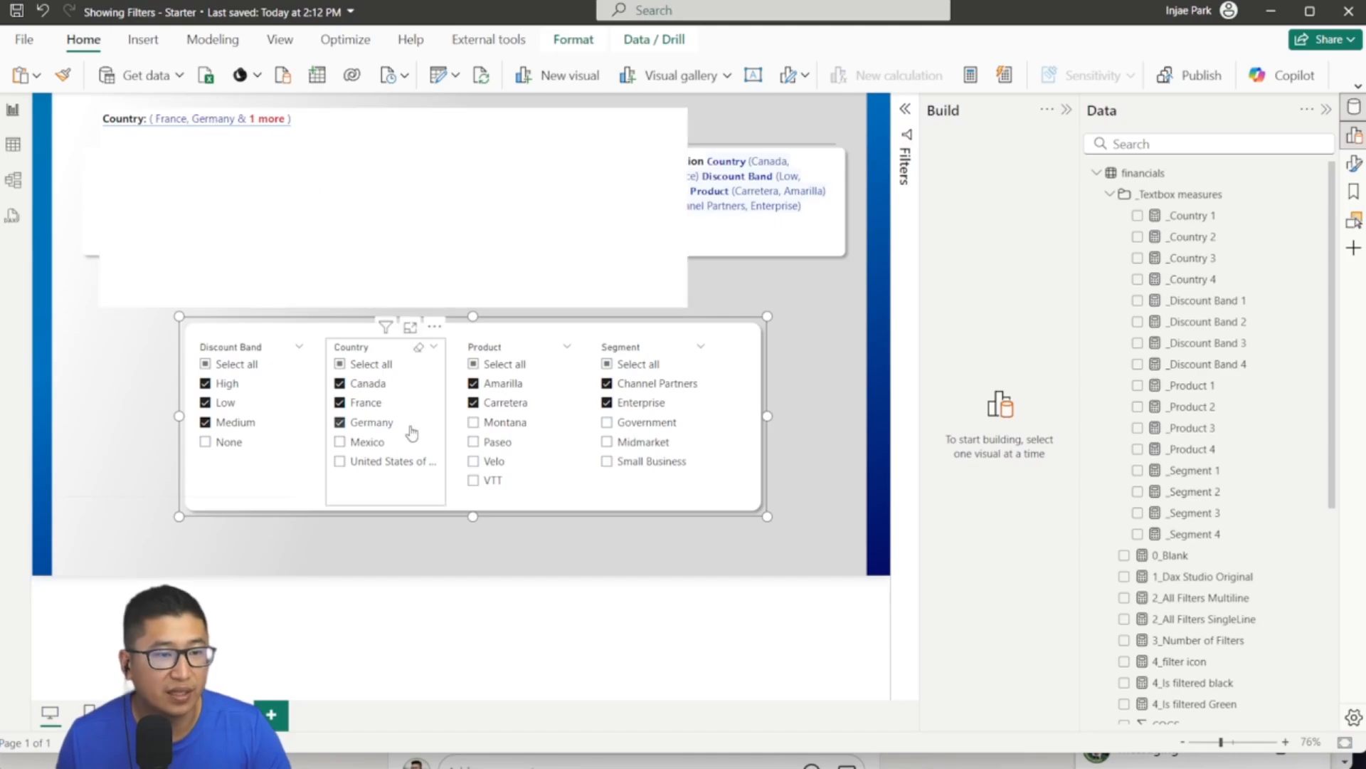
click(373, 443)
click(374, 423)
click(374, 404)
click(375, 385)
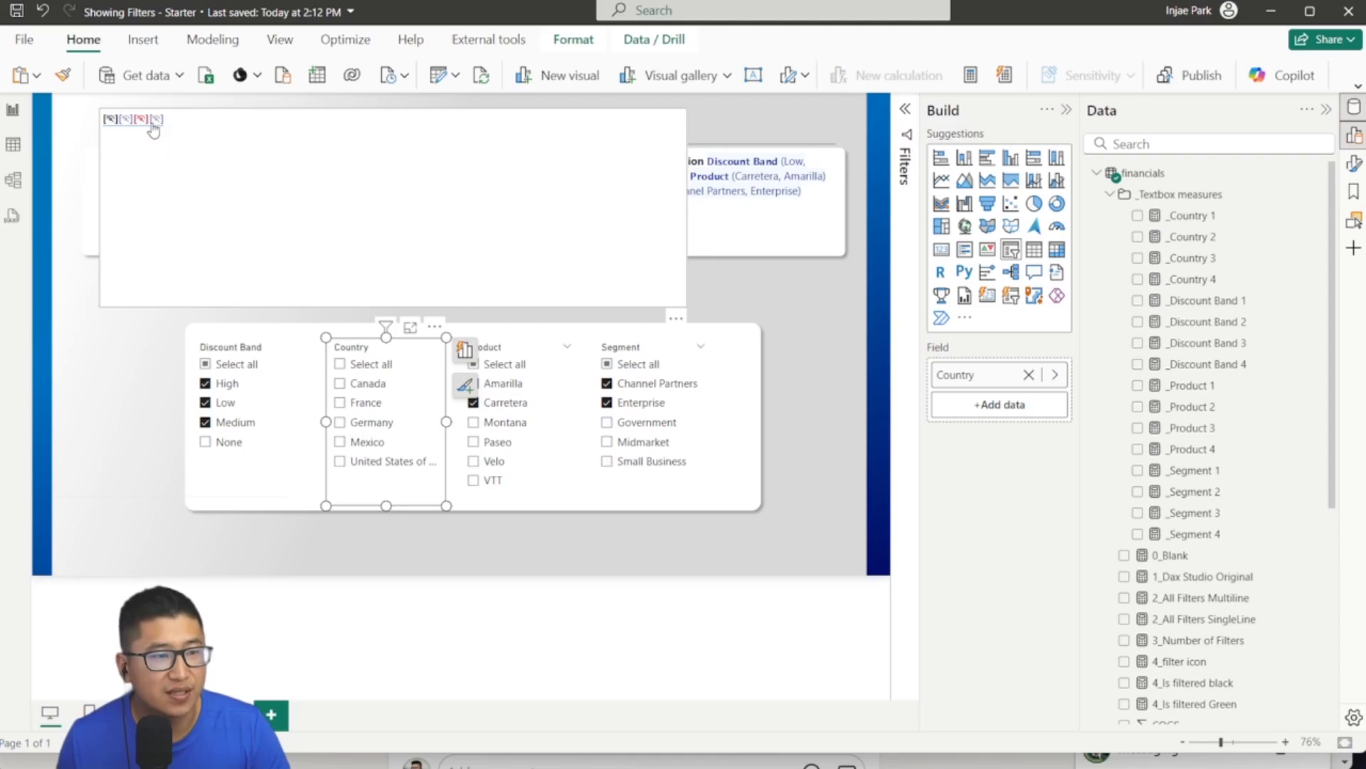
Step: Select Canada, France, Germany and Mexico in the Country slicer
click(362, 384)
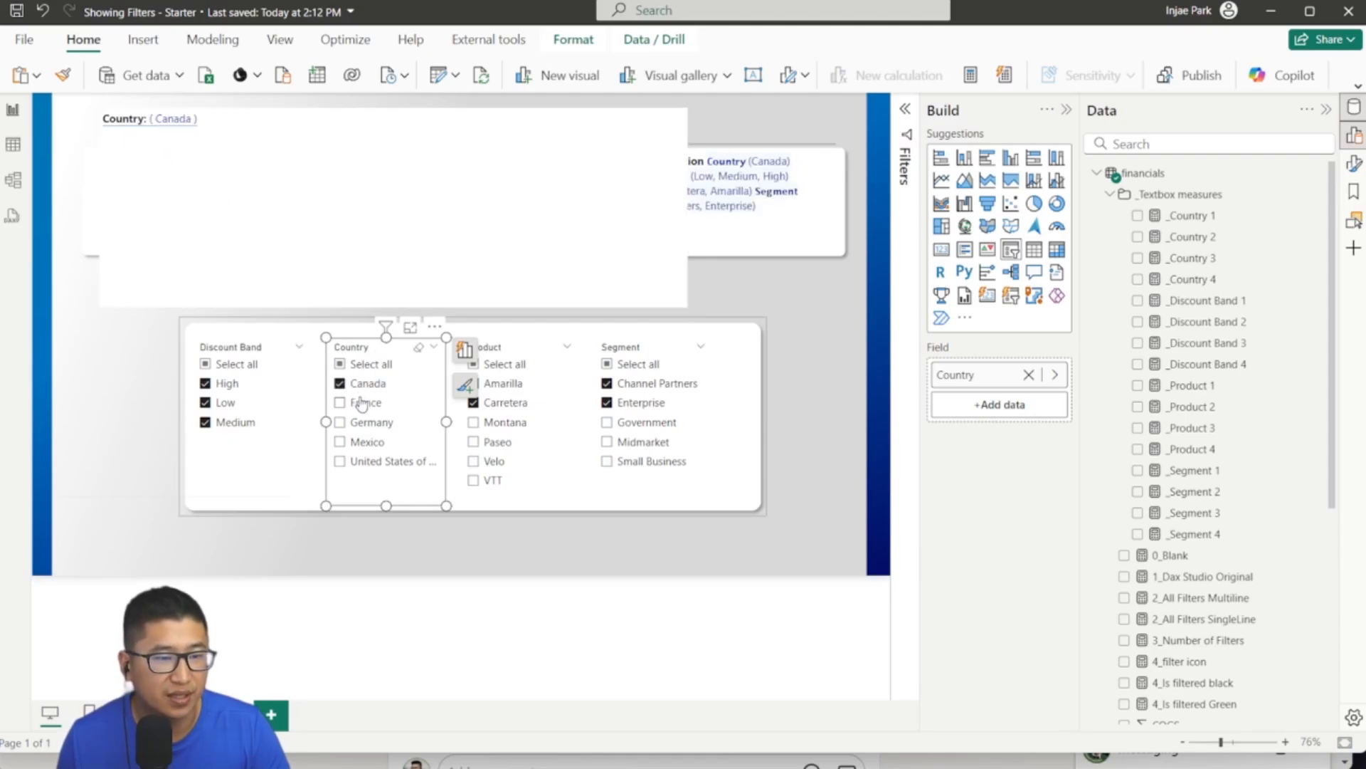
click(363, 403)
click(364, 423)
click(366, 442)
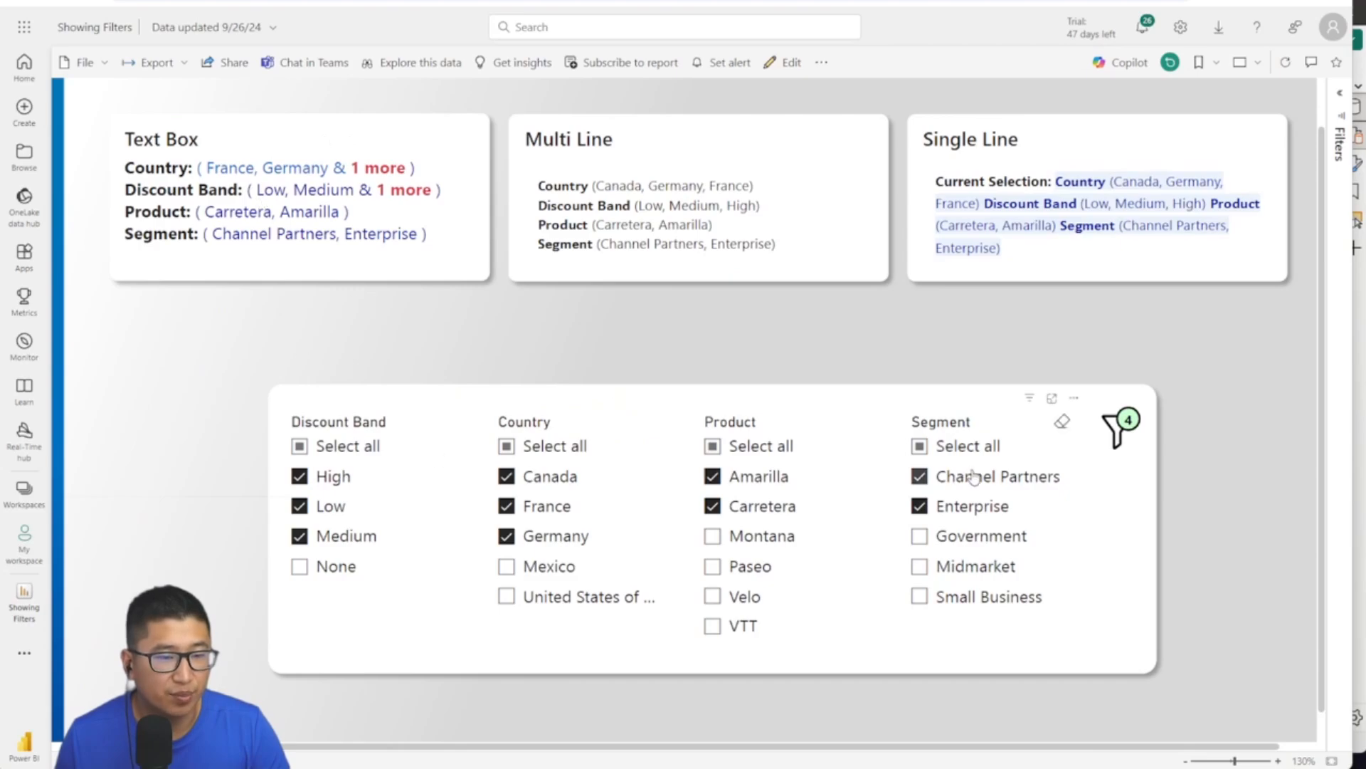
Step: Switch to the published report in the Power BI service and clear the Segment, Product, Country and Discount Band slicers
click(1059, 428)
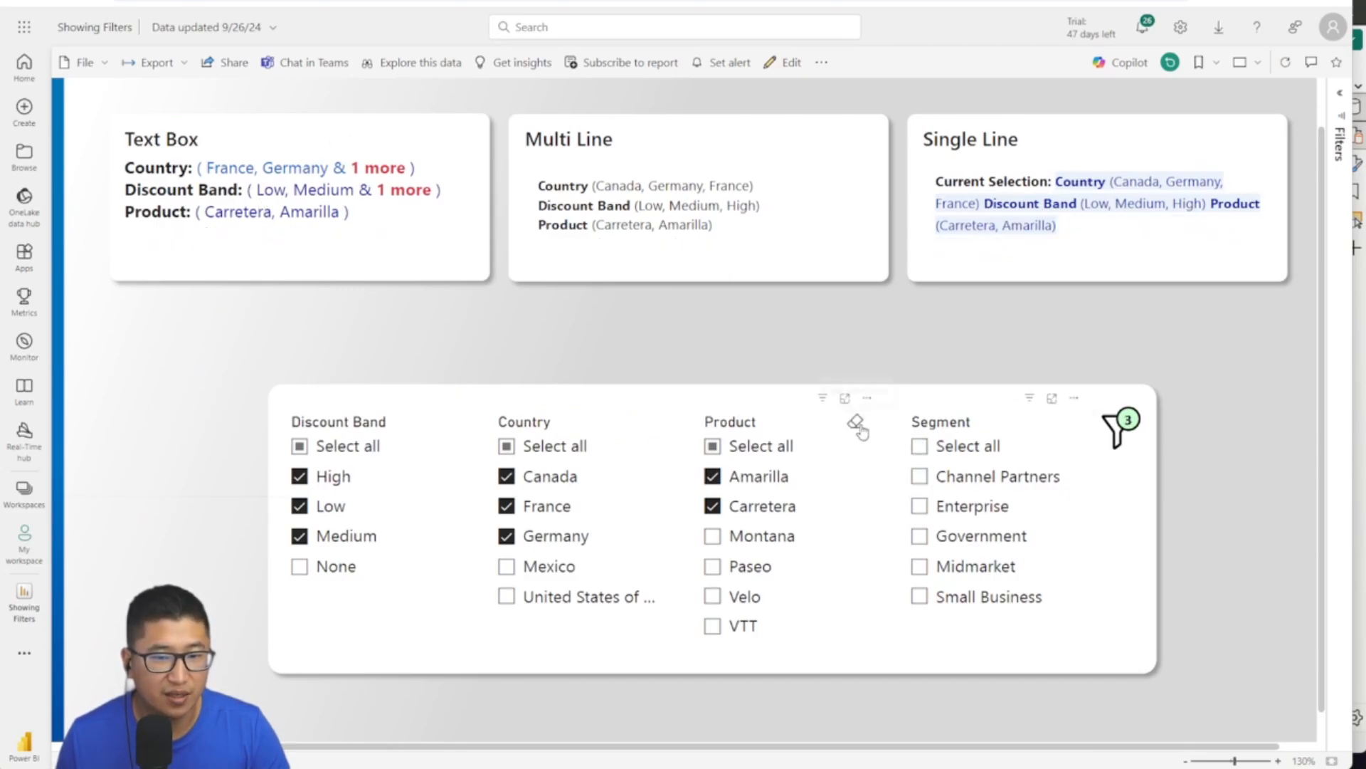
click(858, 427)
click(655, 429)
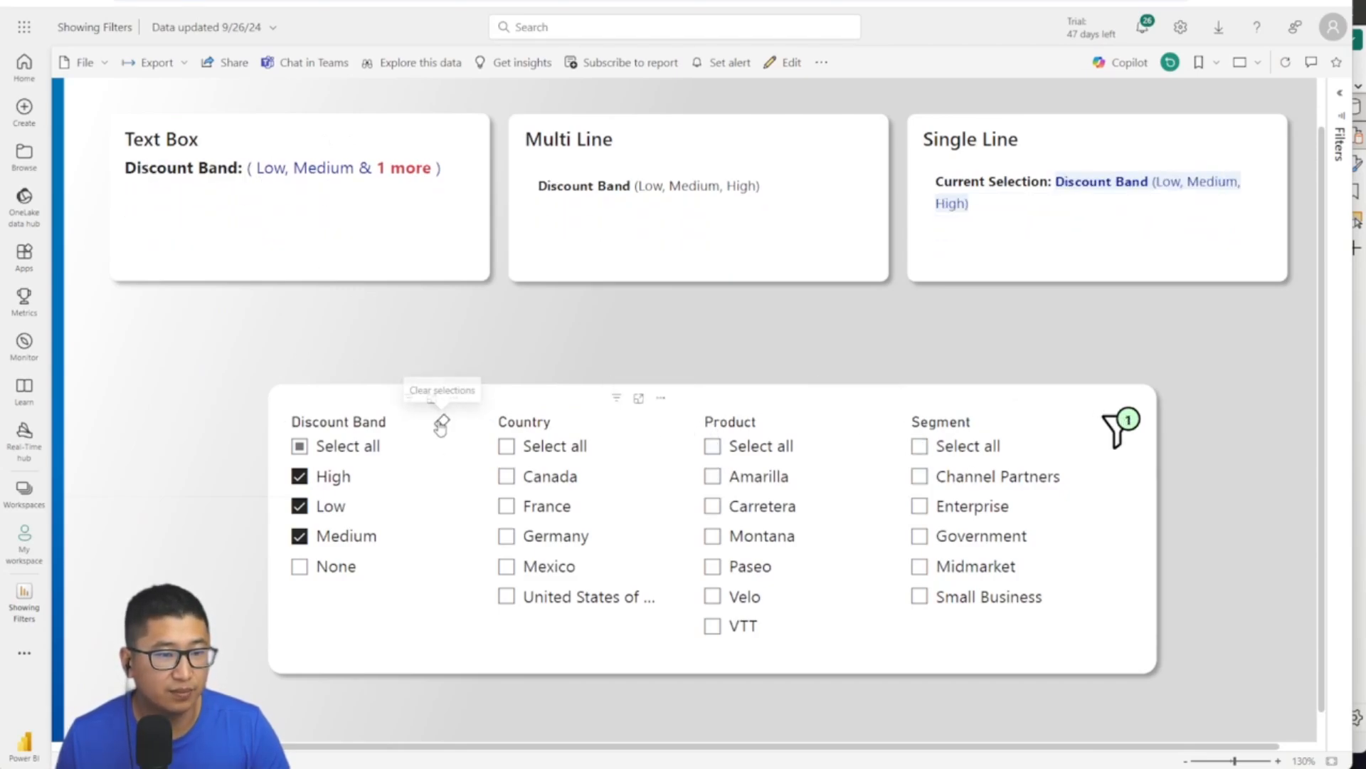
click(441, 420)
Step: Select High, Low, Medium and None in the Discount Band slicer of the published report
click(319, 476)
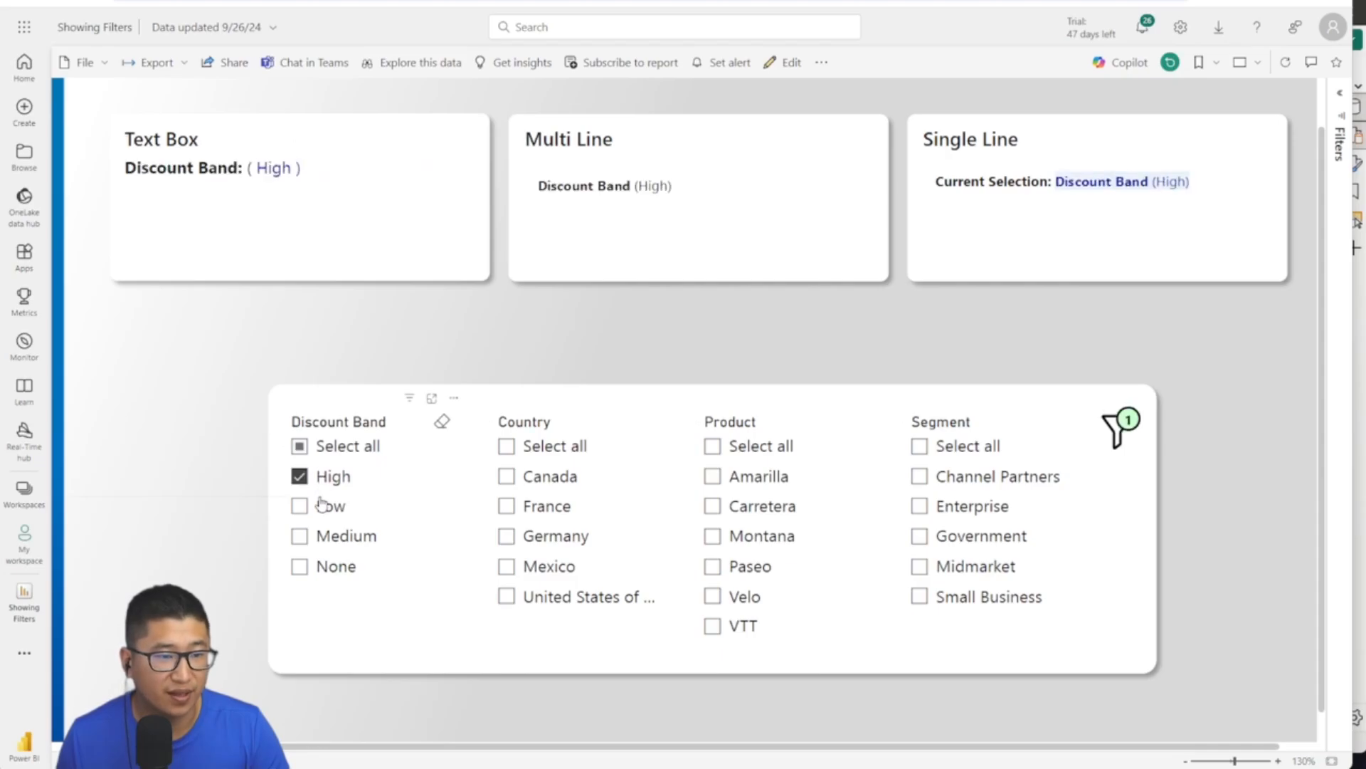
click(322, 506)
click(322, 535)
click(321, 566)
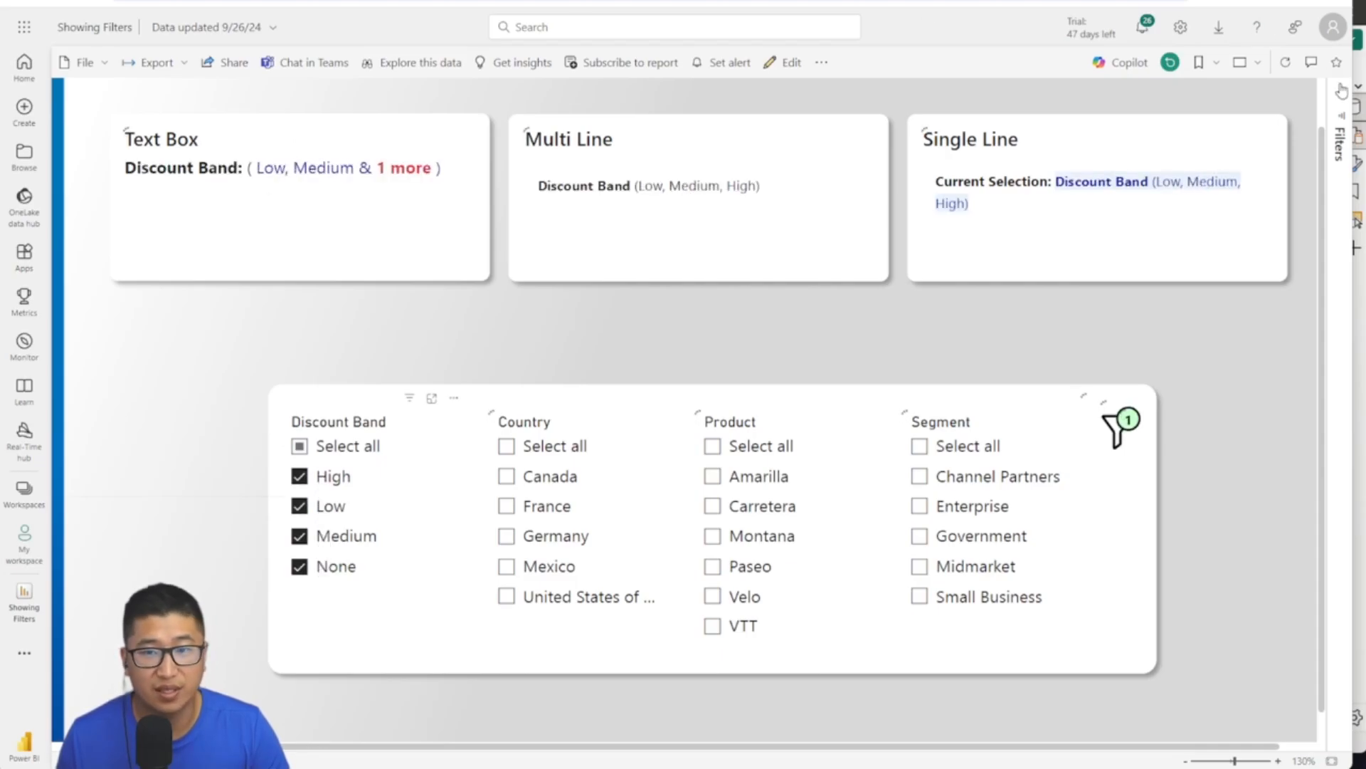
Step: Return to Power BI Desktop and add dynamic values for _discount band 1 and _discount band 2 on separate lines below the country text
click(1362, 336)
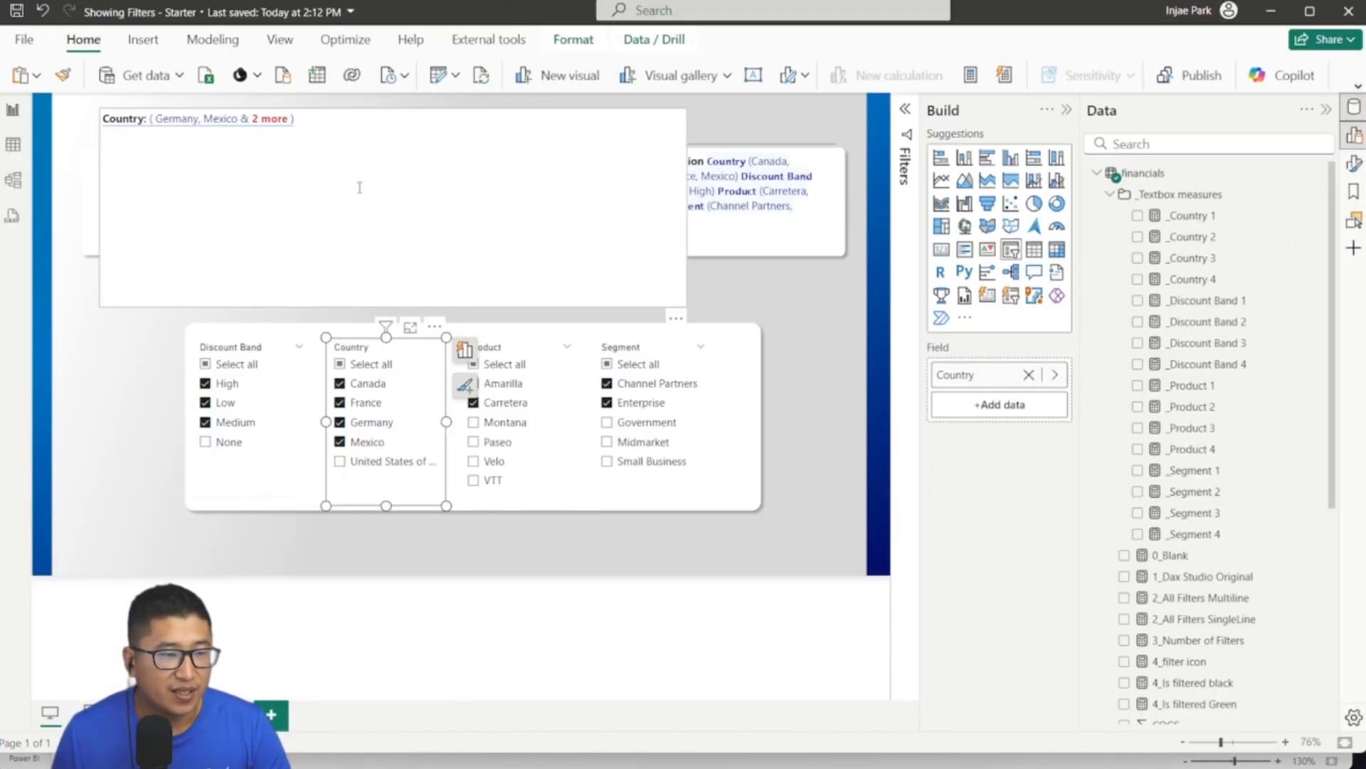
click(360, 187)
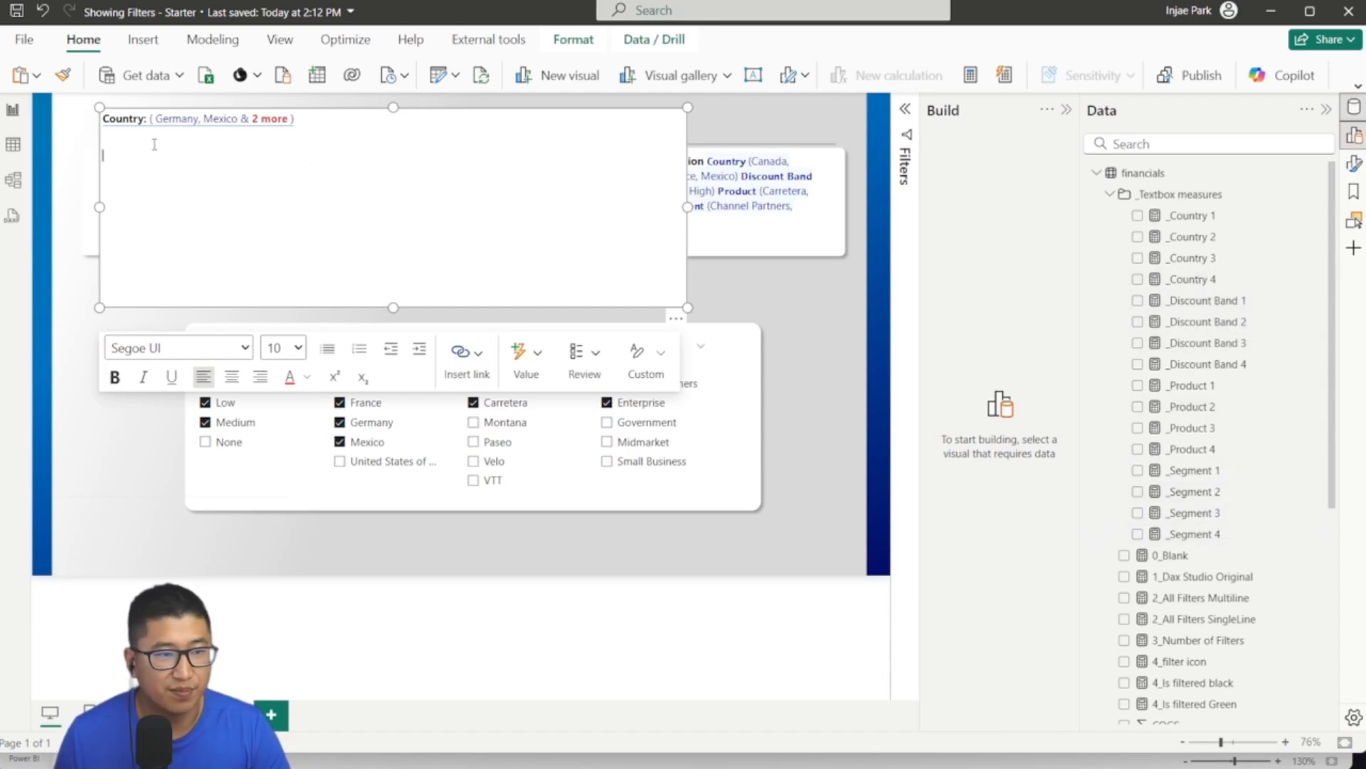
click(526, 351)
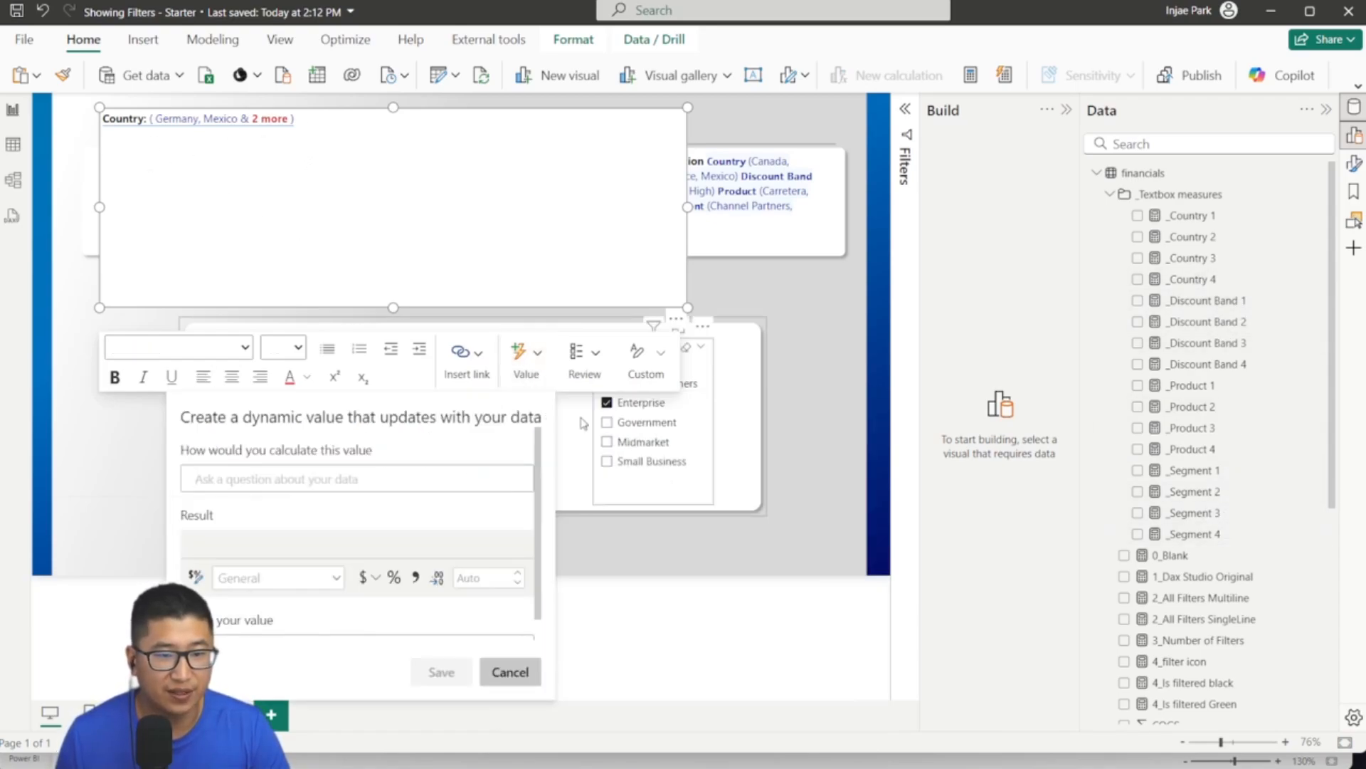
click(418, 485)
text(_d)
click(417, 534)
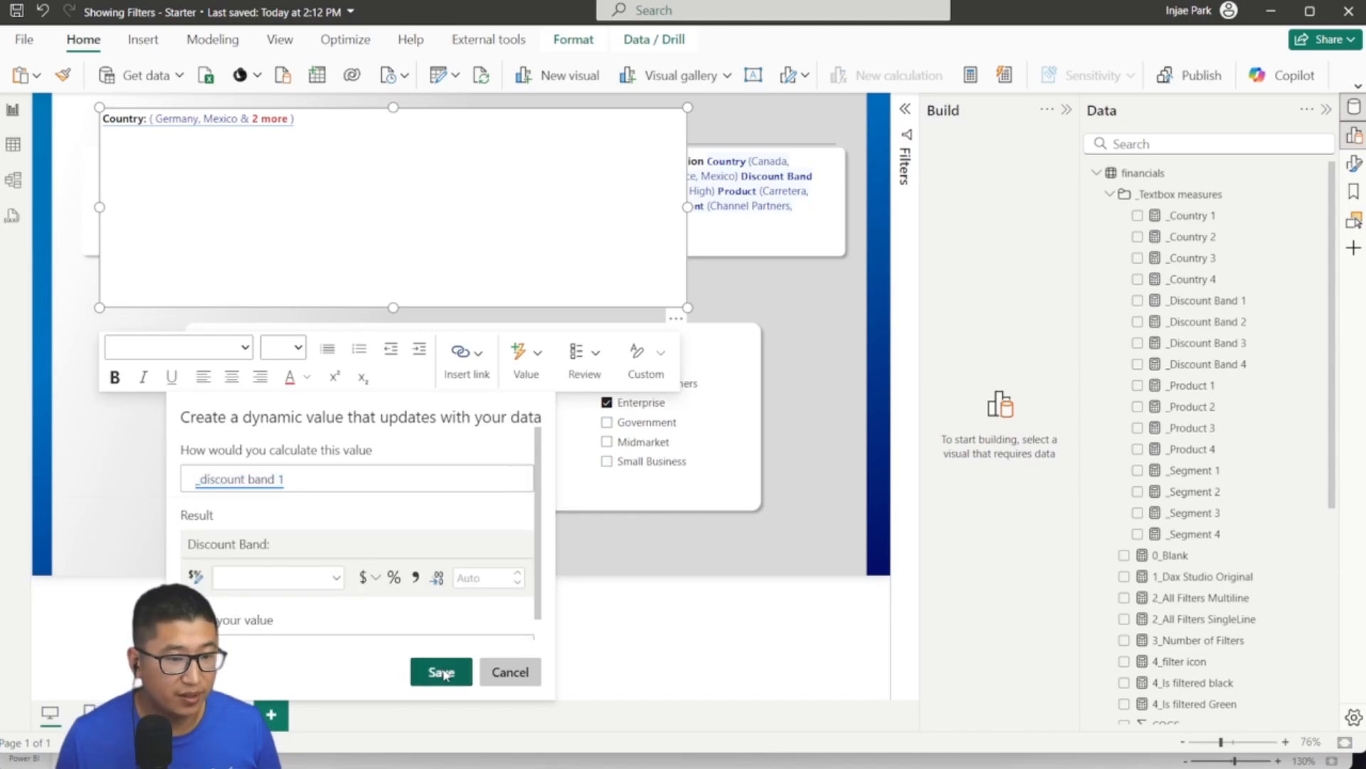
click(440, 672)
click(526, 352)
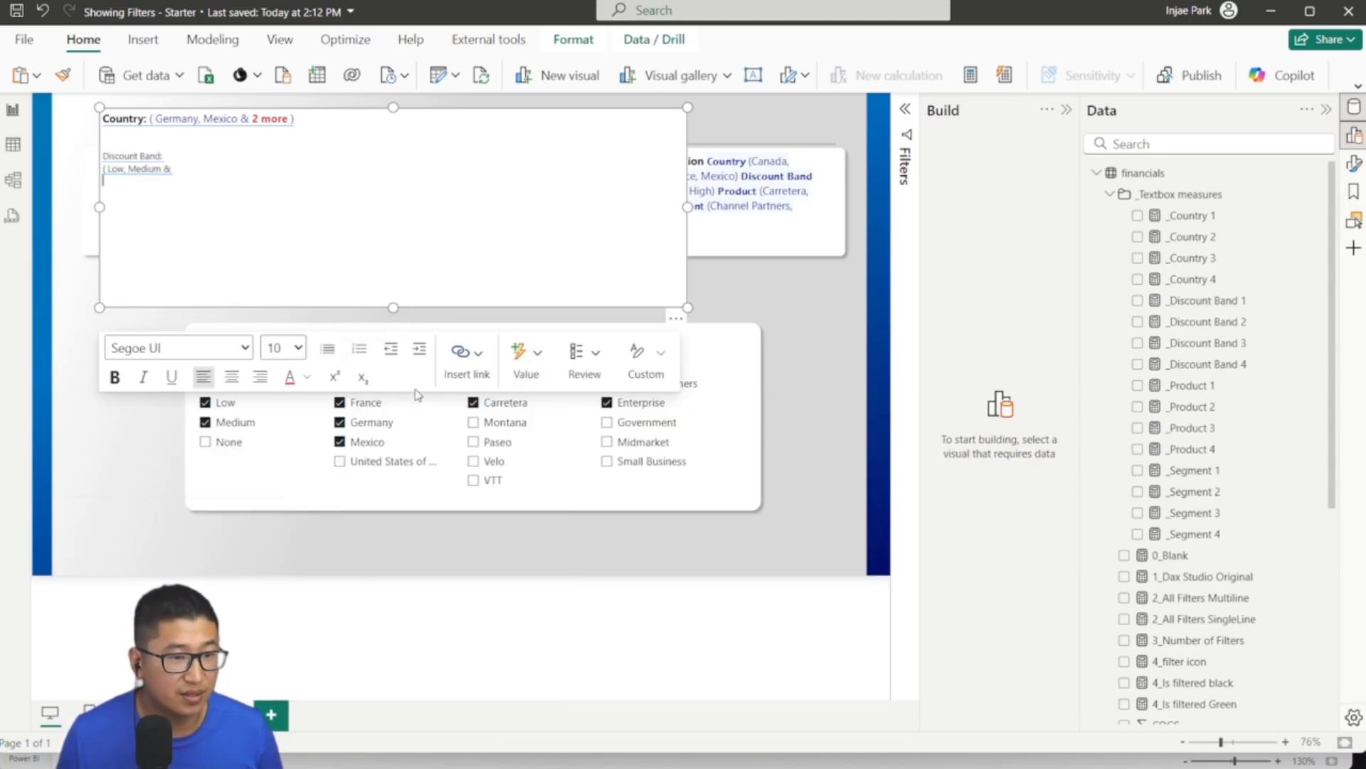
Step: Add a dynamic value based on the _discount band 3 measure on the line below the discount band list
click(526, 352)
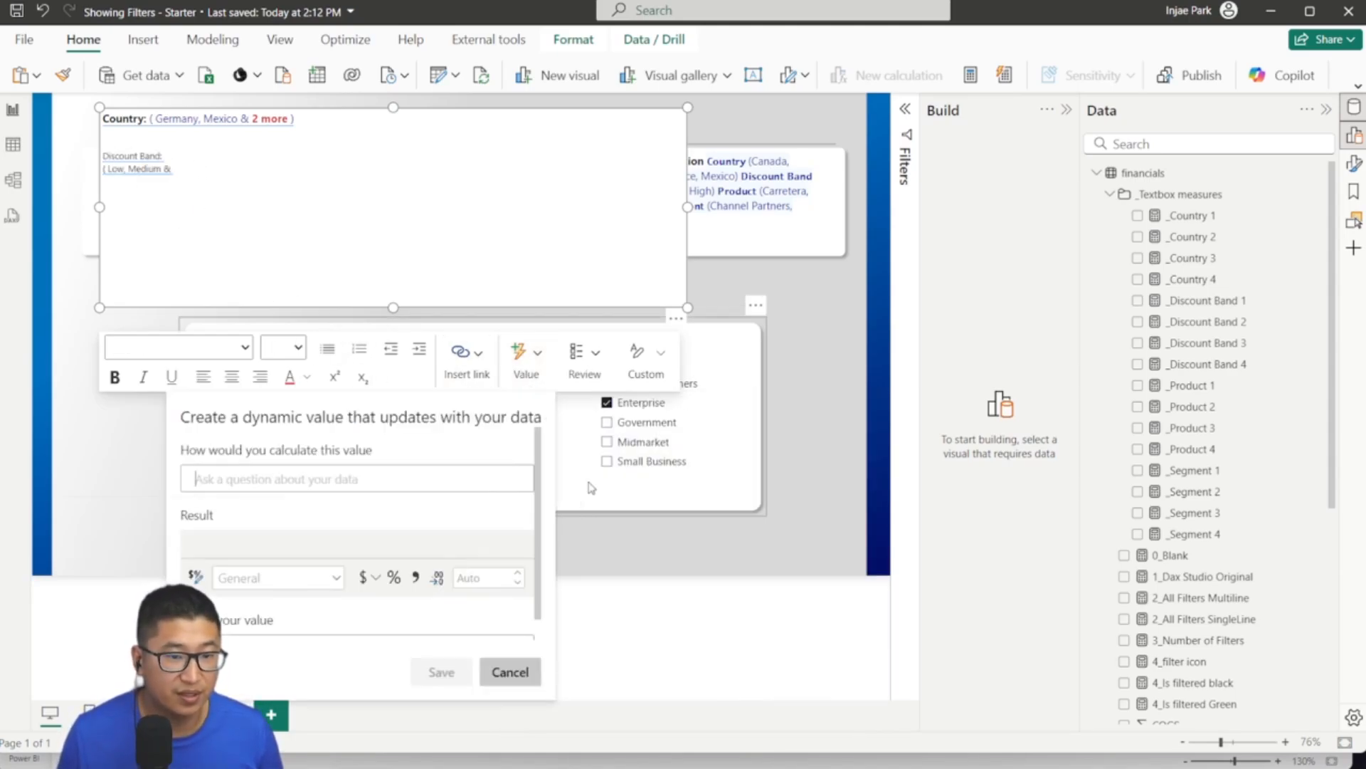
click(362, 478)
text(_disc)
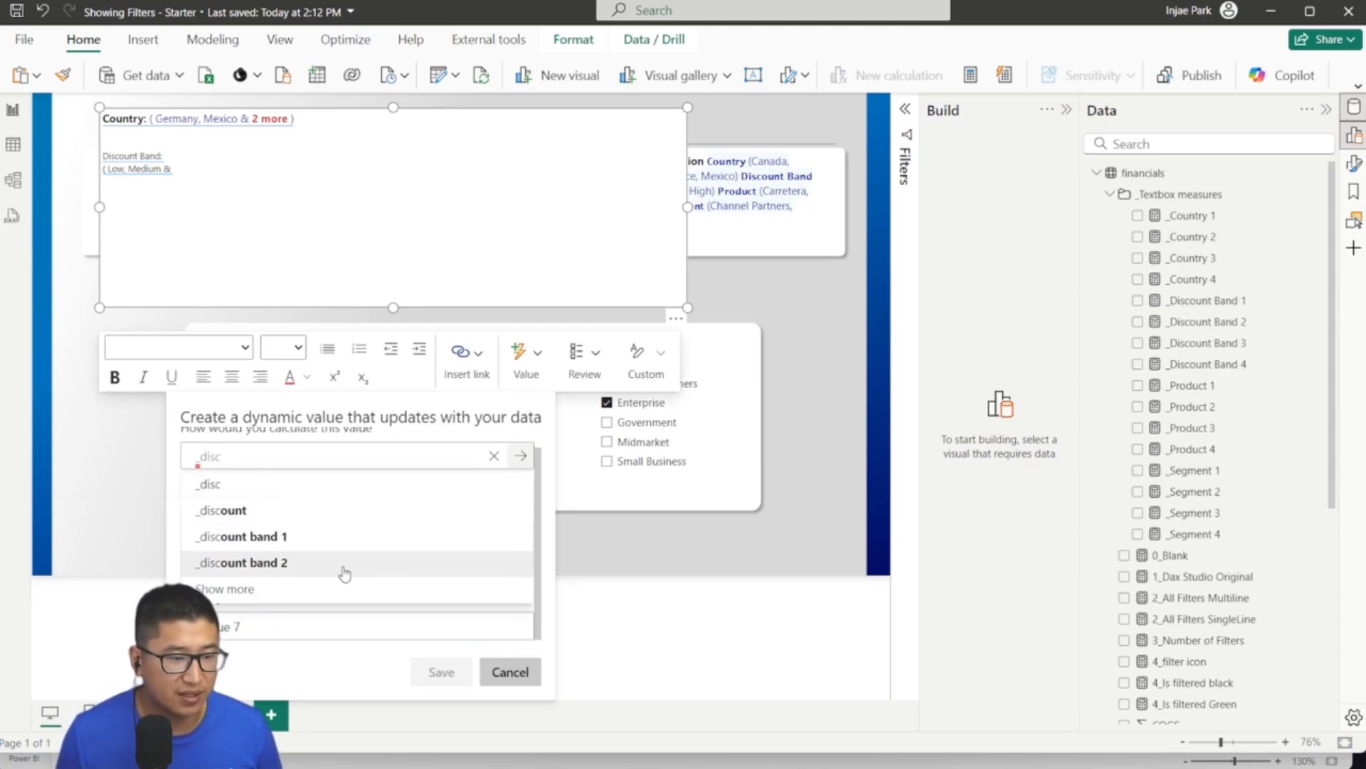
click(253, 590)
click(296, 600)
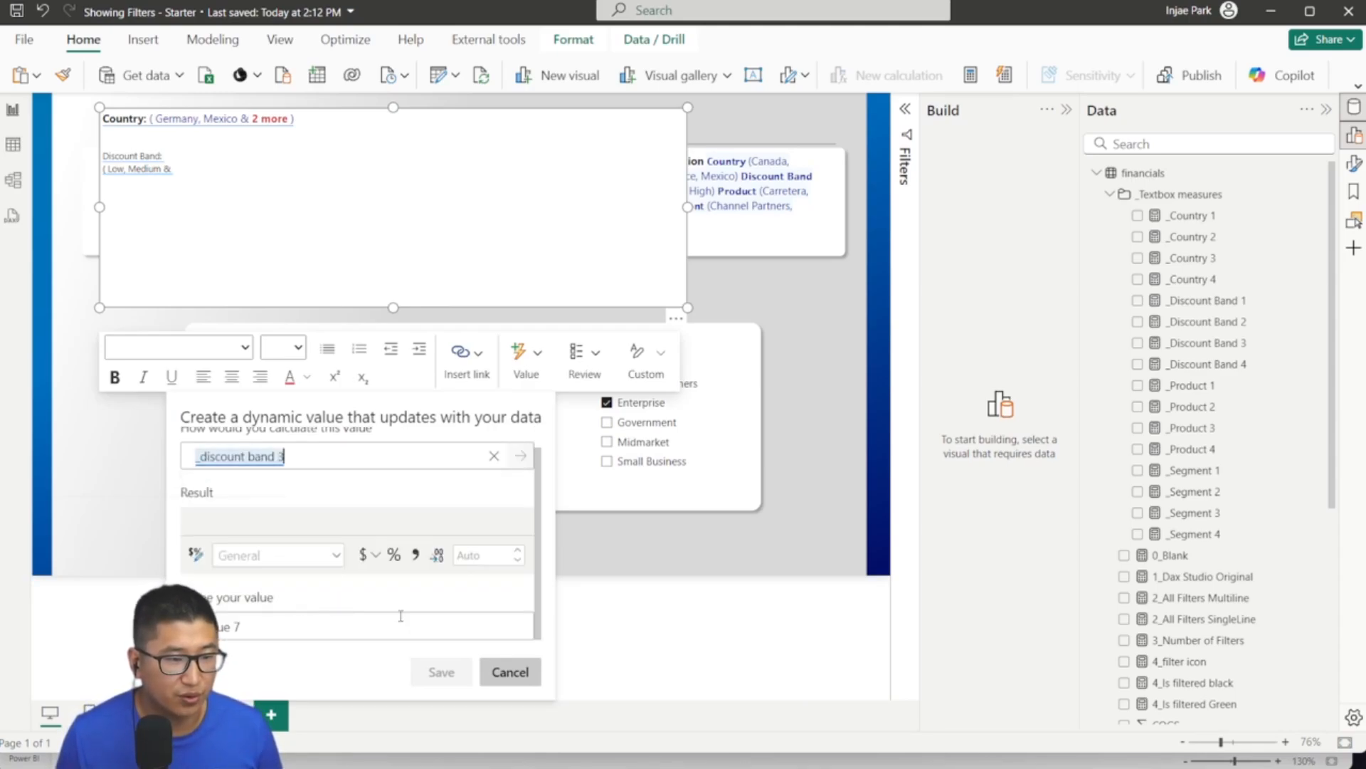
click(441, 672)
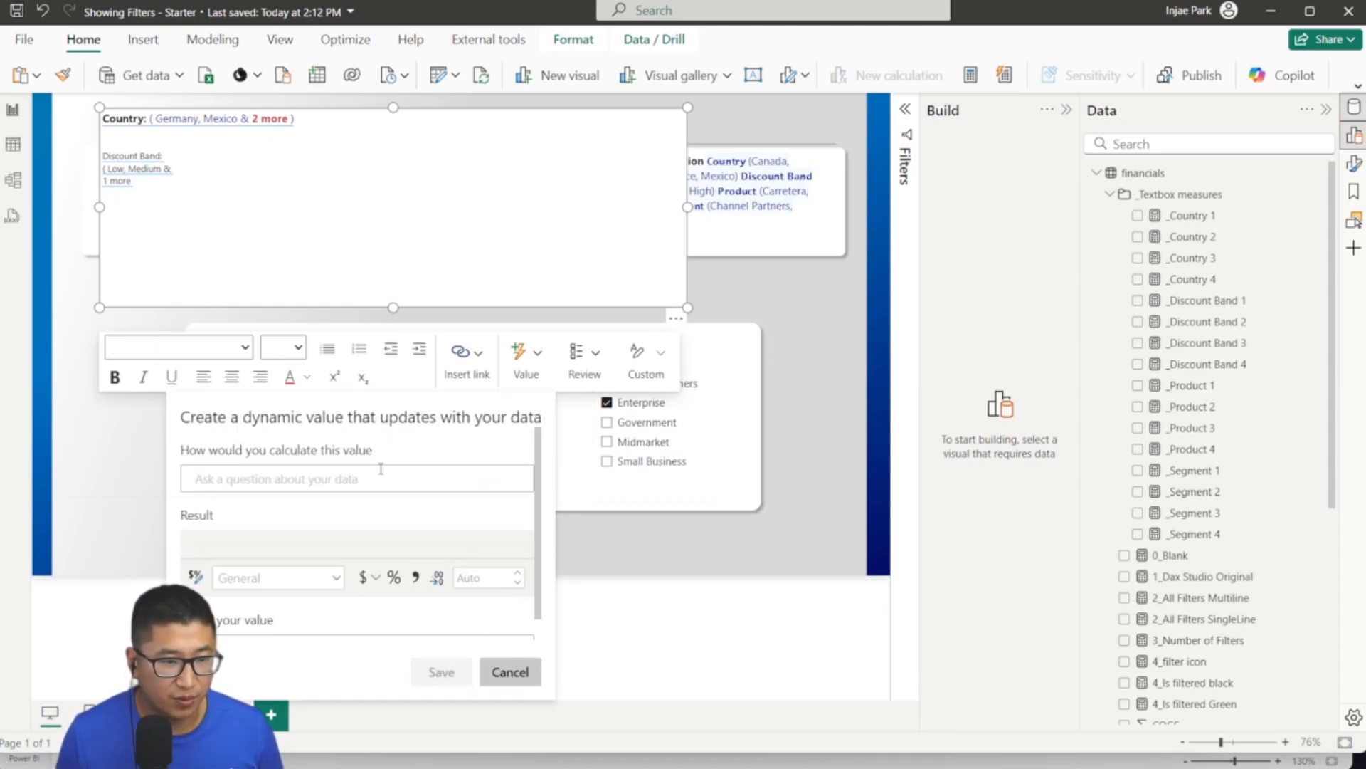
Step: Add a dynamic value based on the _discount band 4 measure below the discount band count line
text(_discoun)
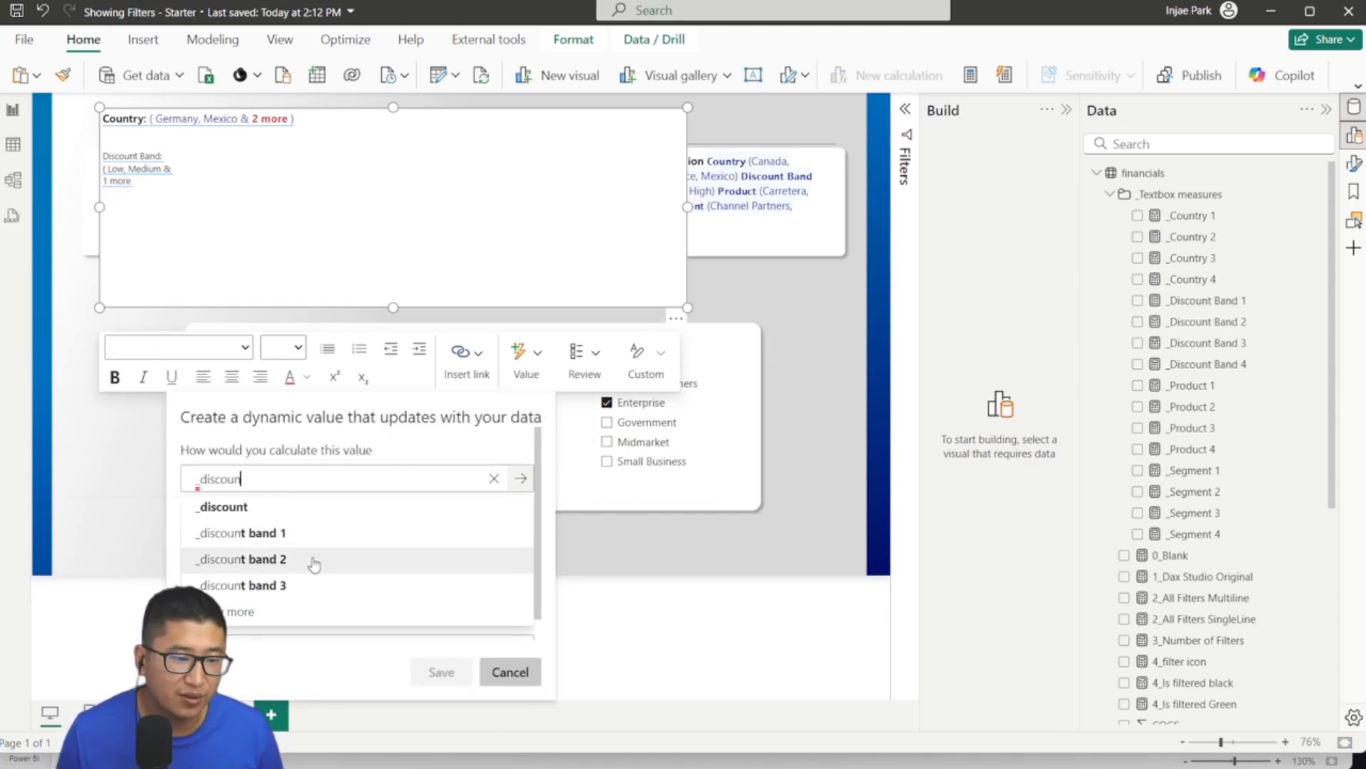
click(283, 613)
click(277, 611)
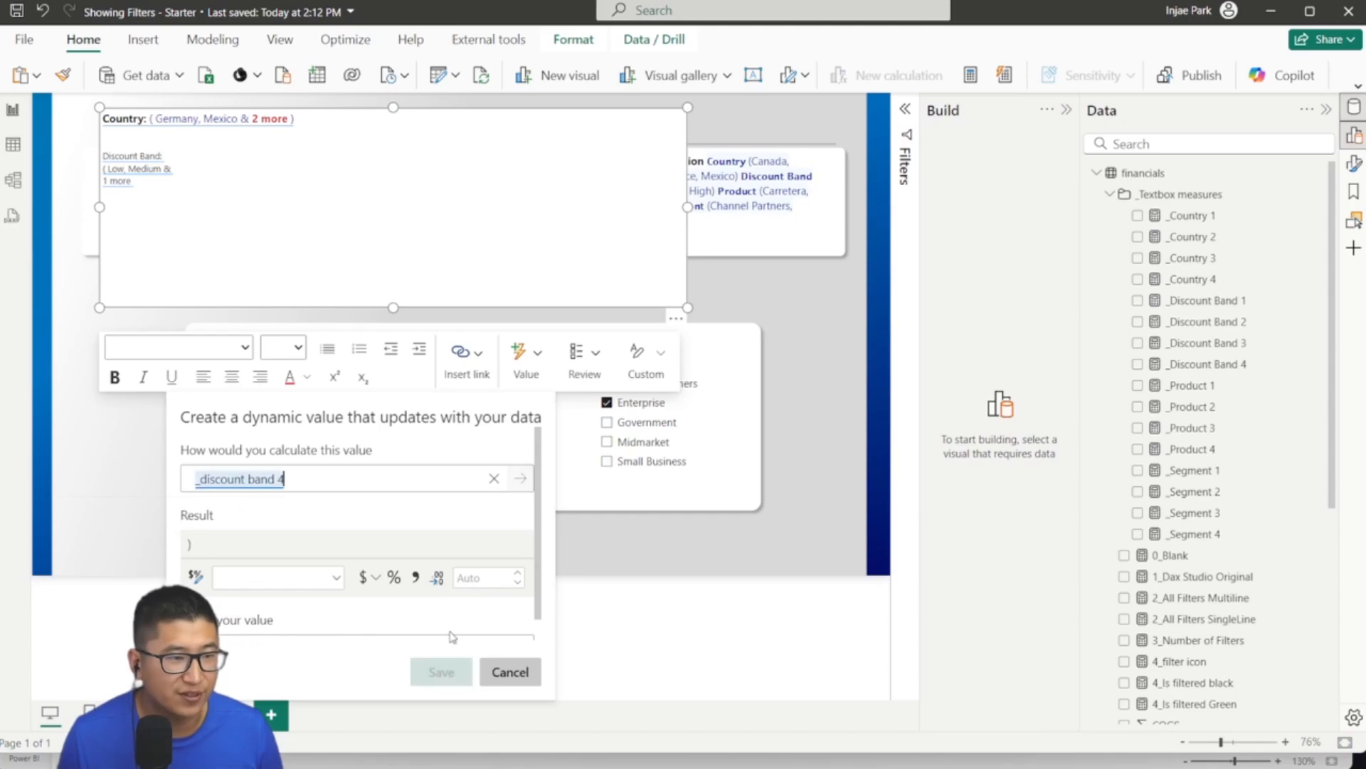
click(462, 672)
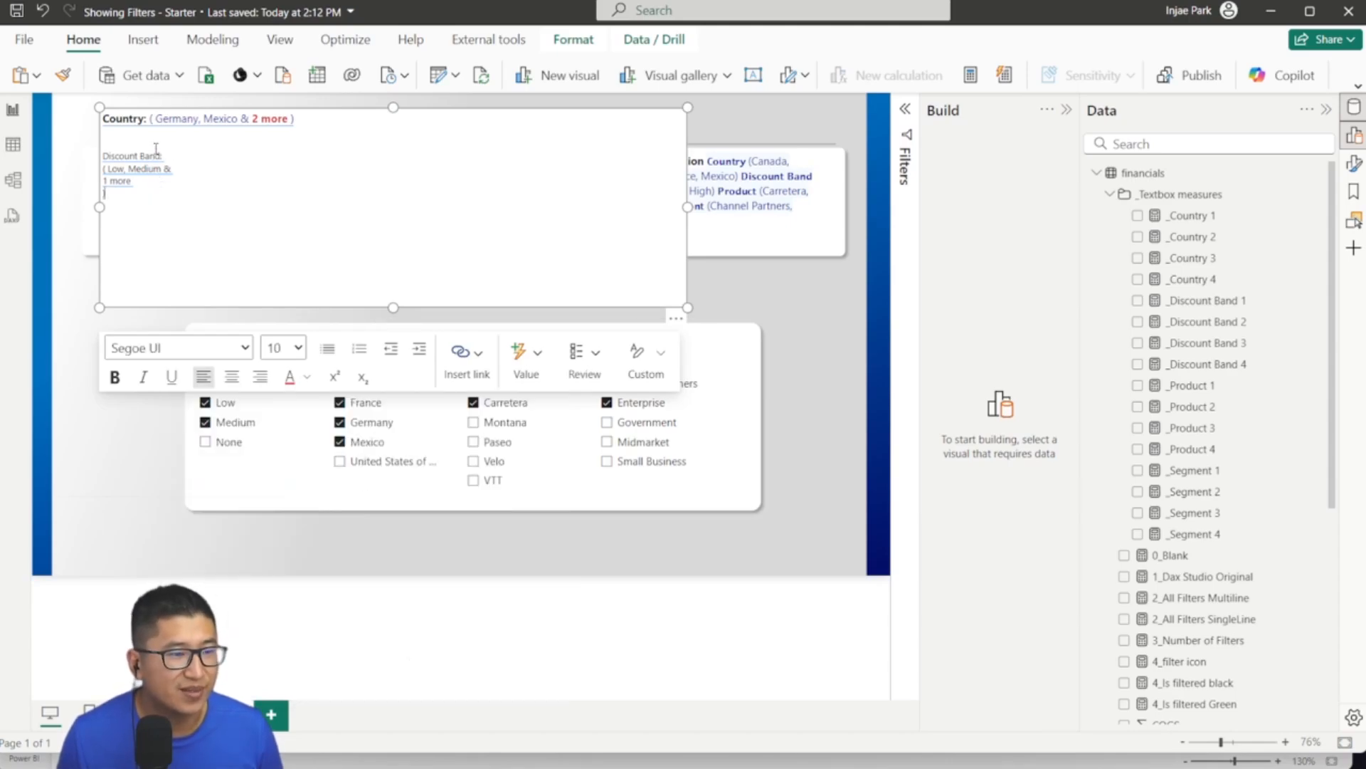
Step: Narrow the text box so its right edge ends just before the third card
drag(173, 155, 98, 161)
click(270, 163)
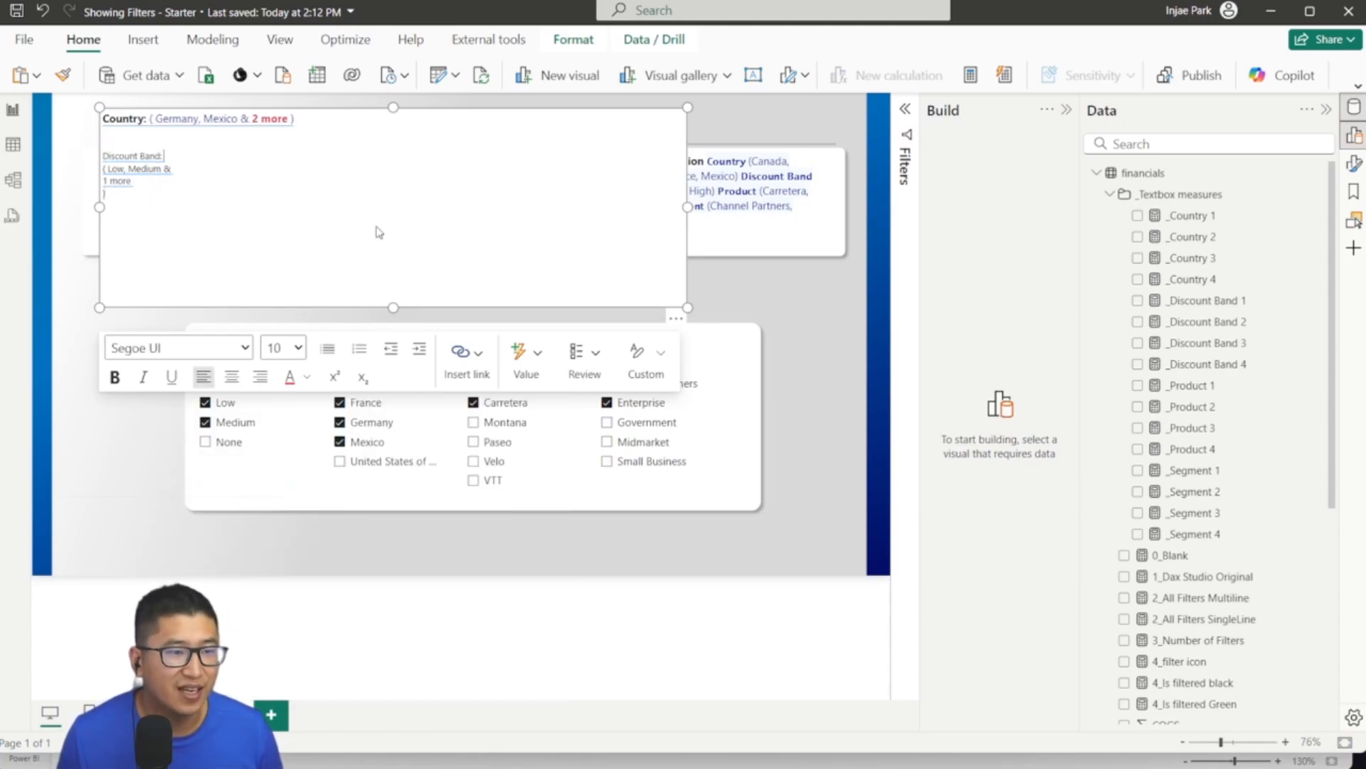
drag(690, 215, 417, 211)
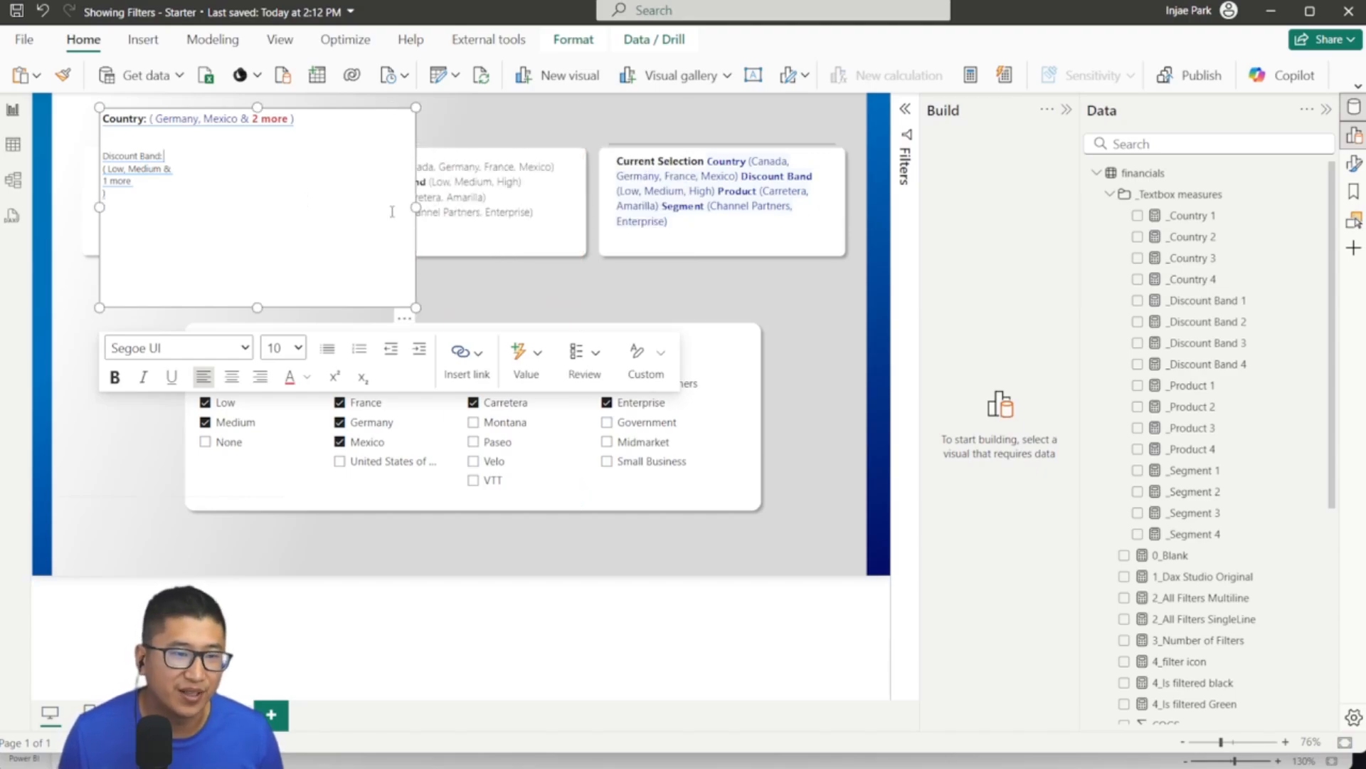
drag(415, 208, 549, 208)
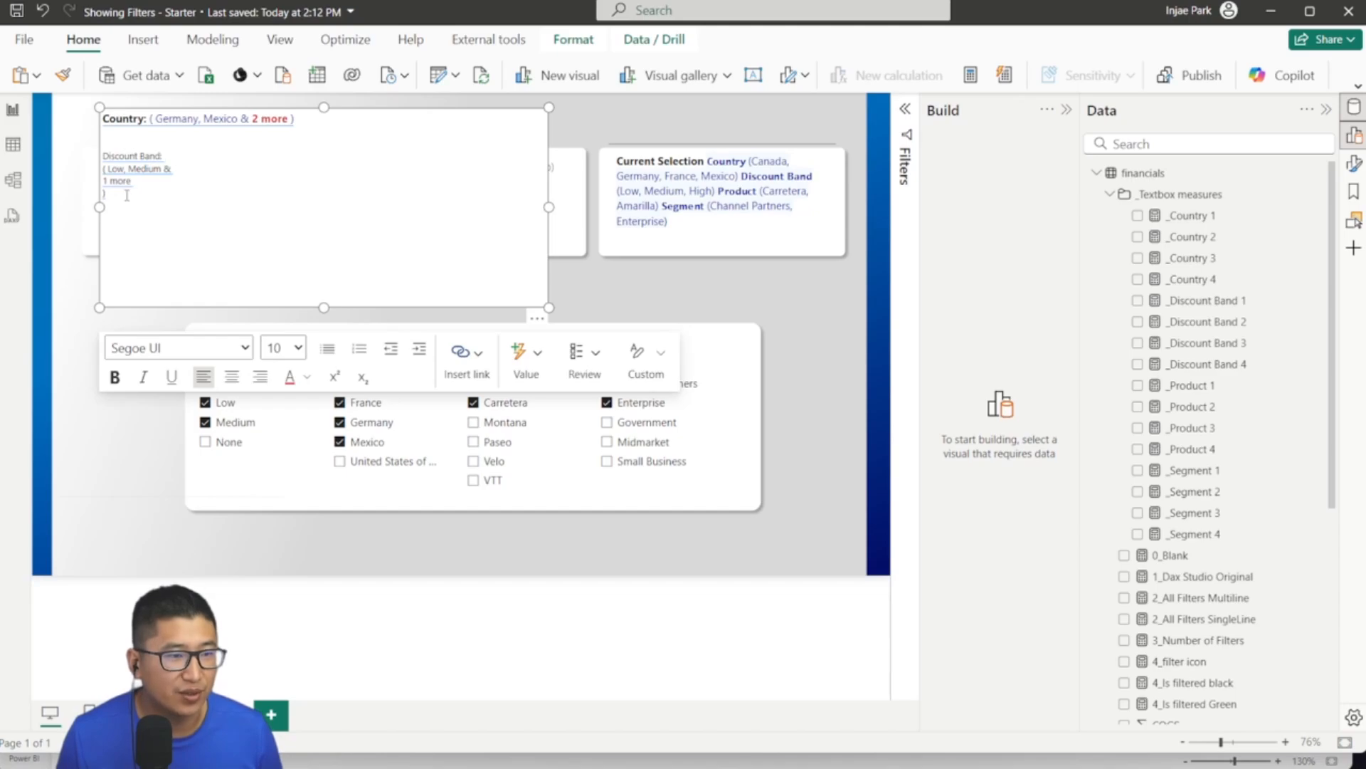
Step: Add dynamic values for the _product and _segment measures on separate lines below the discount band block
drag(126, 195, 149, 217)
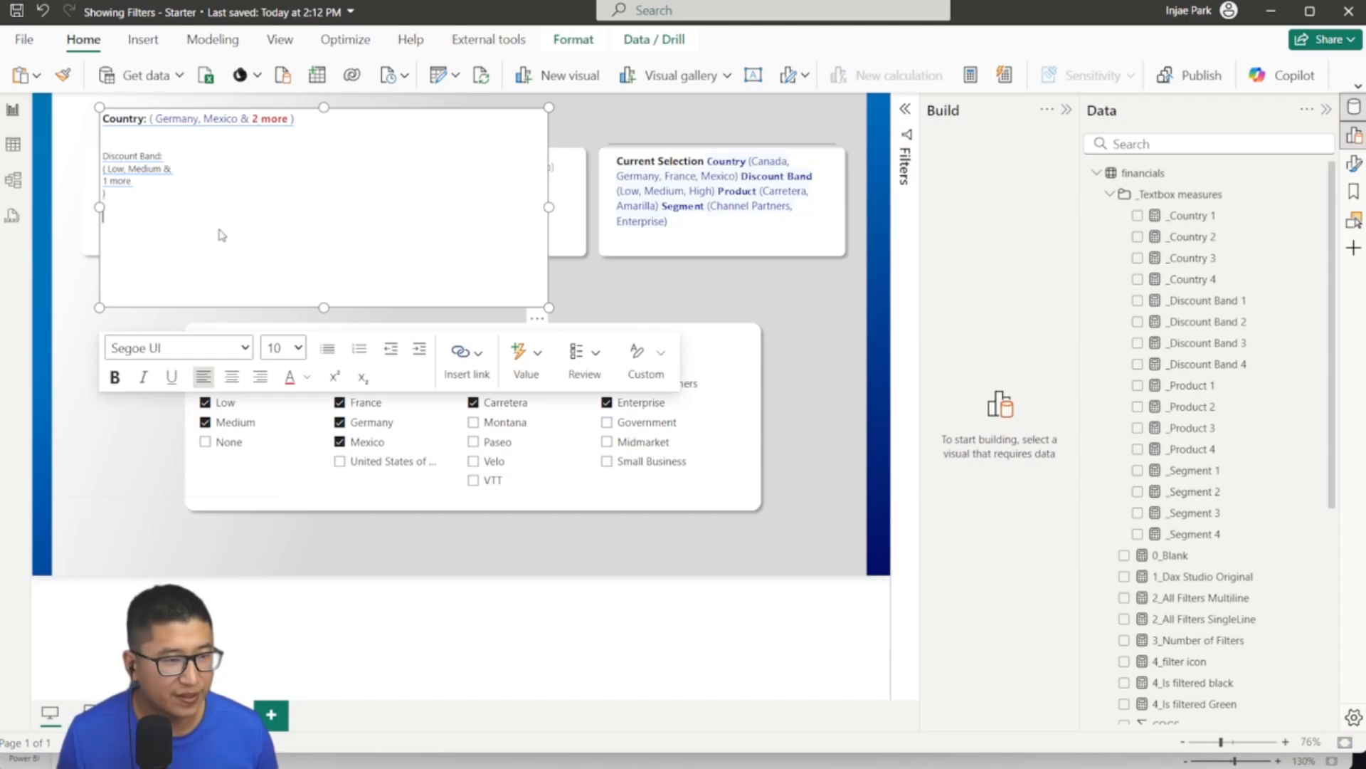
click(523, 356)
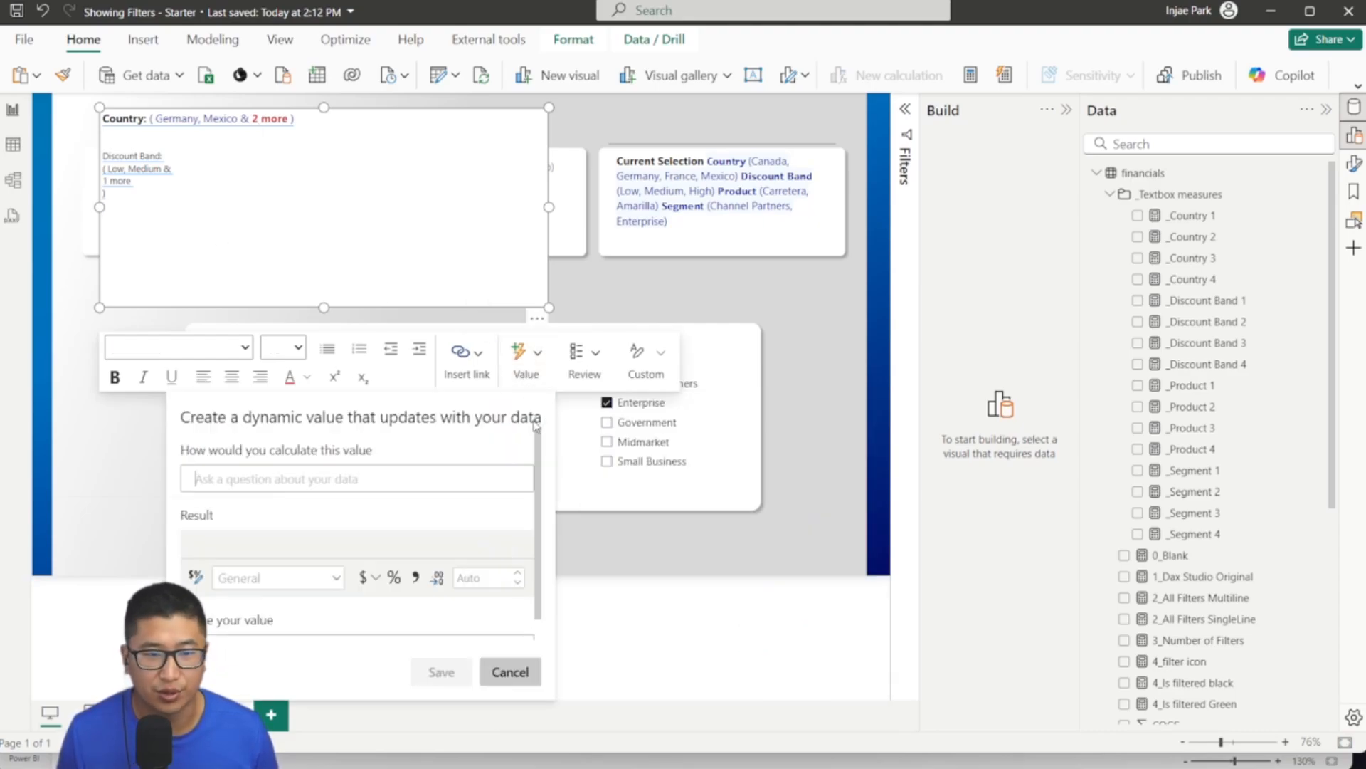
click(355, 480)
text(_)
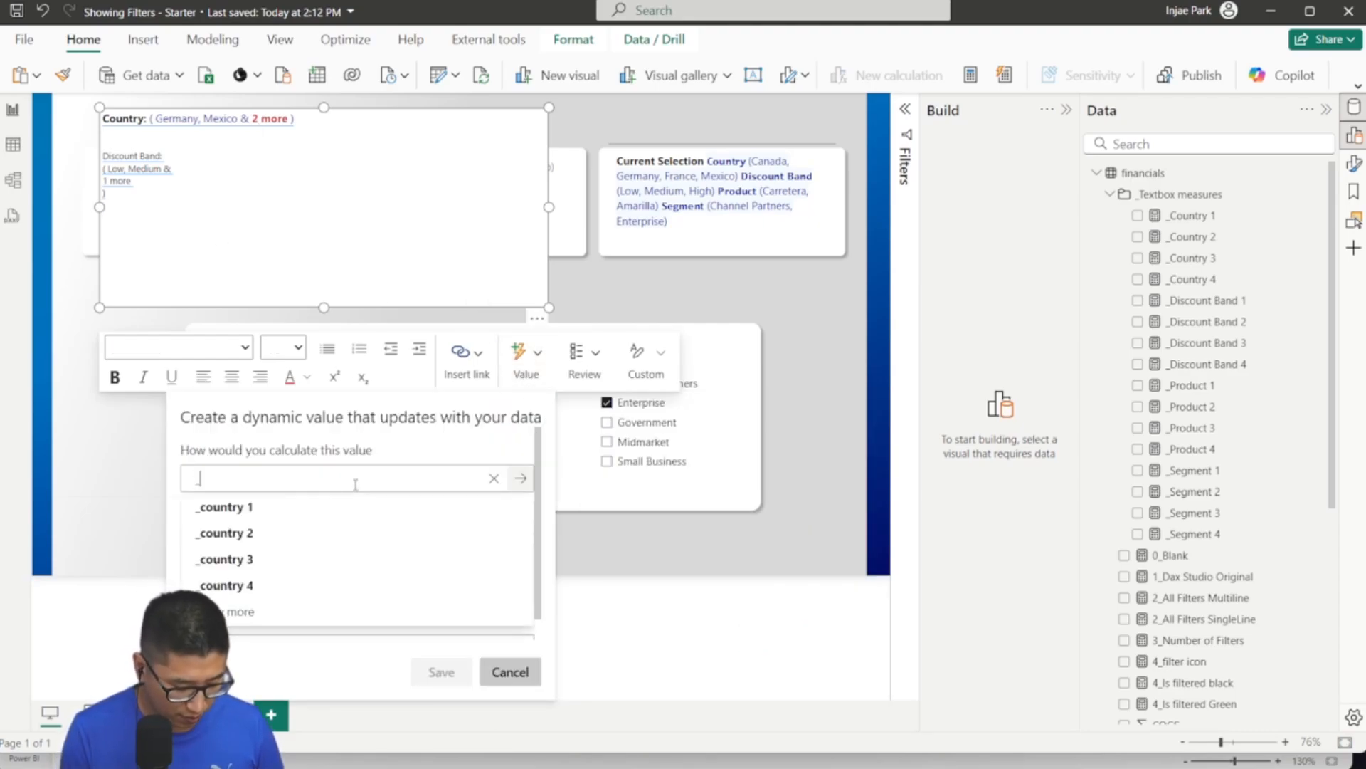
text(product)
key(Return)
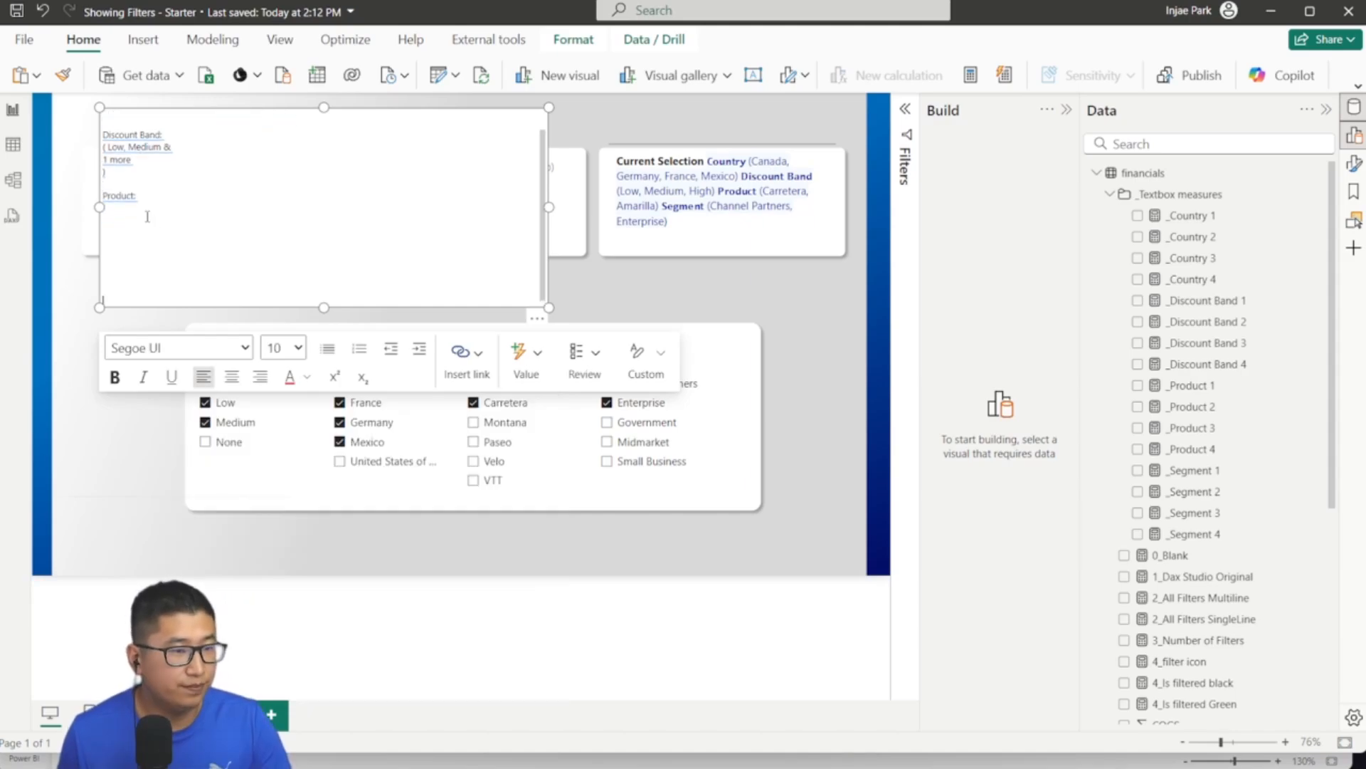
Step: Set the font size of the discount band, product and segment lines to 12
drag(158, 135, 228, 321)
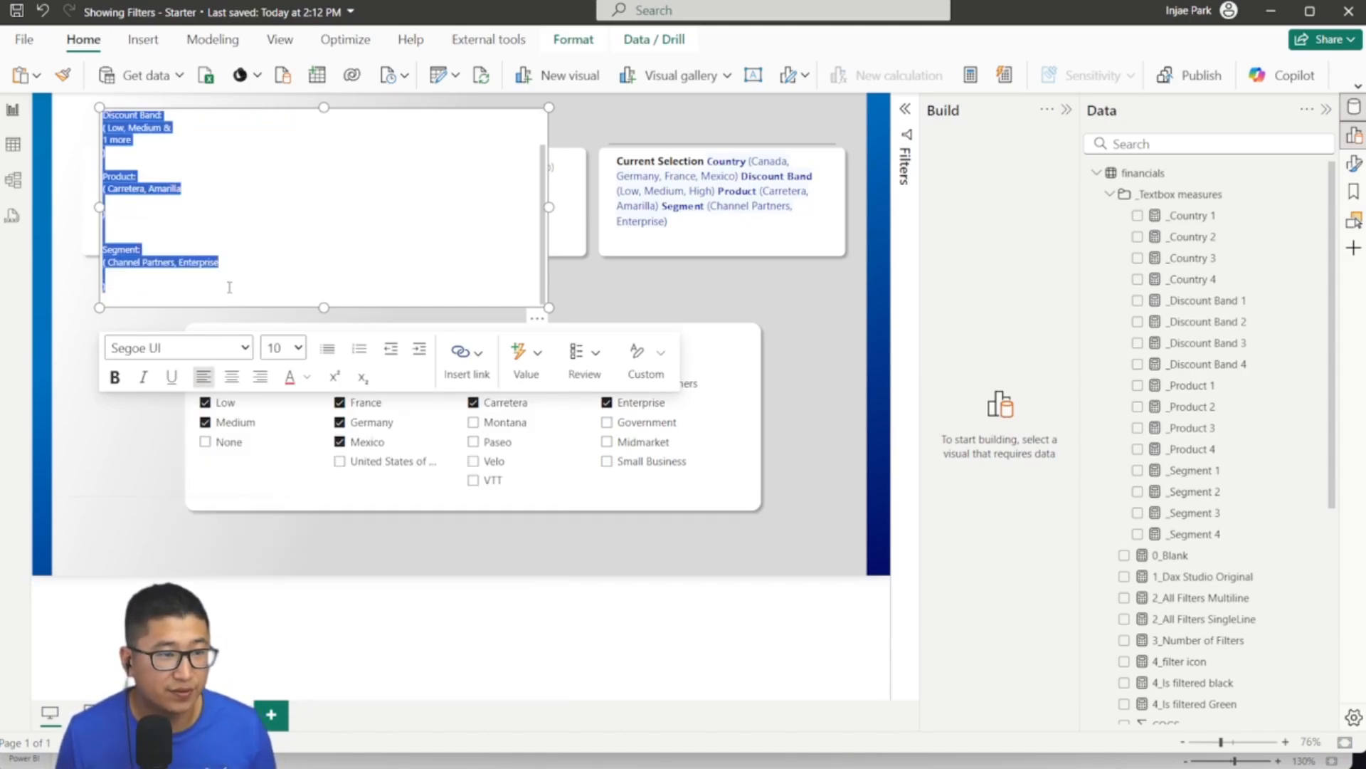
click(299, 348)
click(271, 5)
click(191, 158)
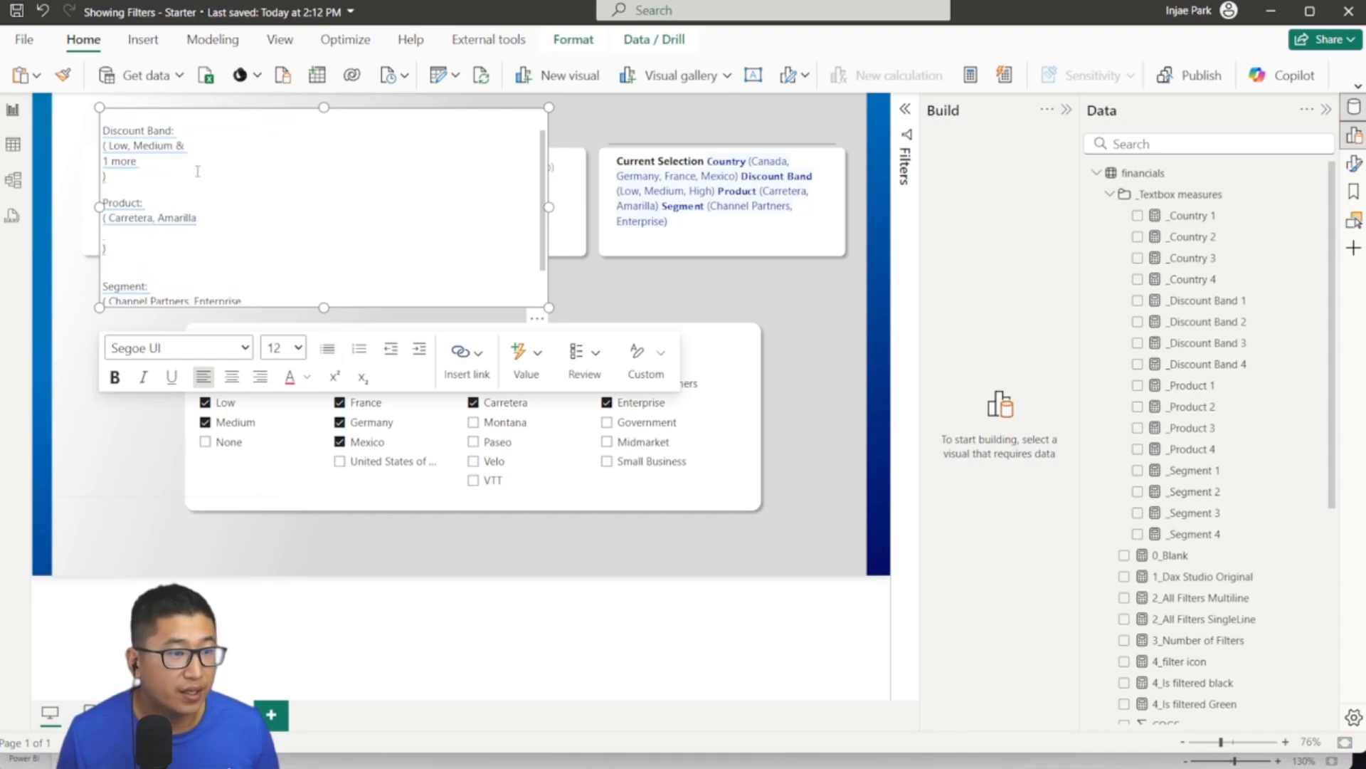
Step: Make the Discount Band, Product and Segment labels in the text box bold
triple_click(134, 160)
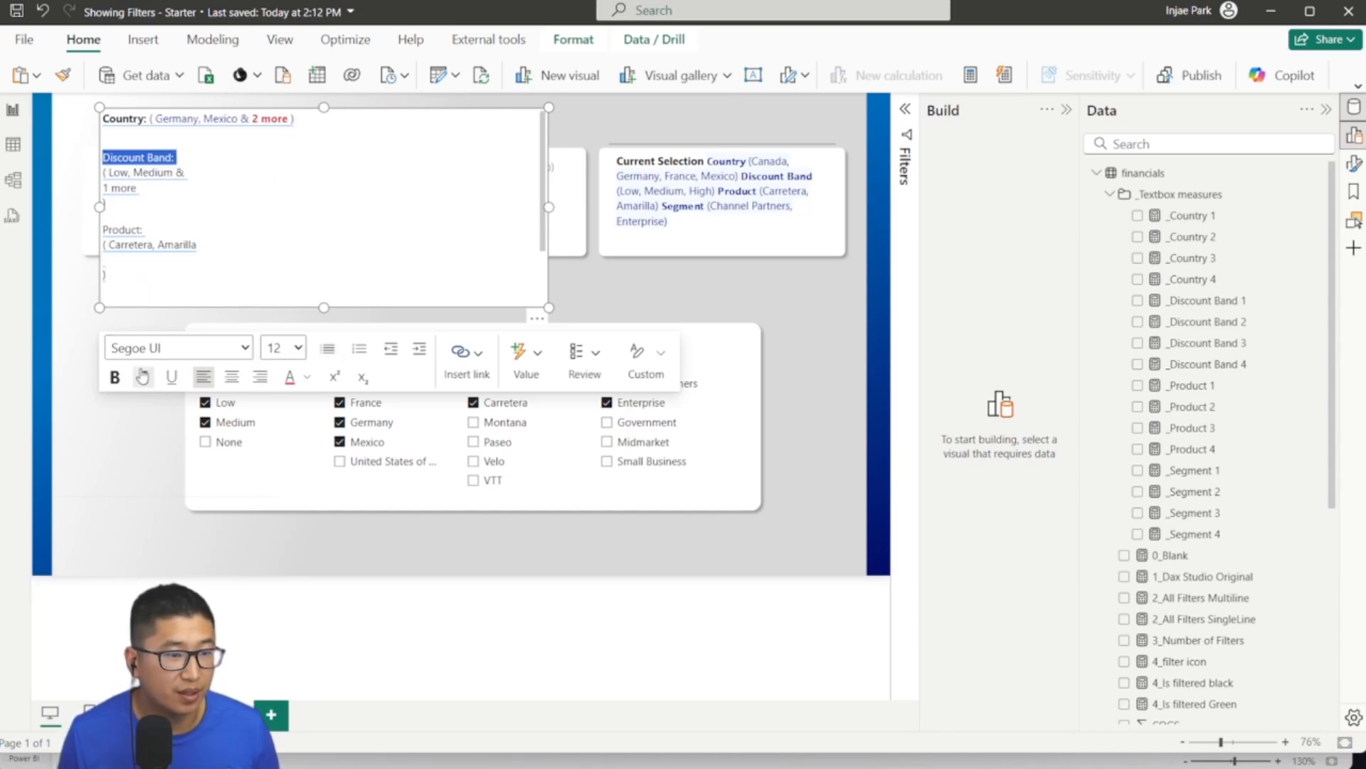
click(114, 376)
click(159, 227)
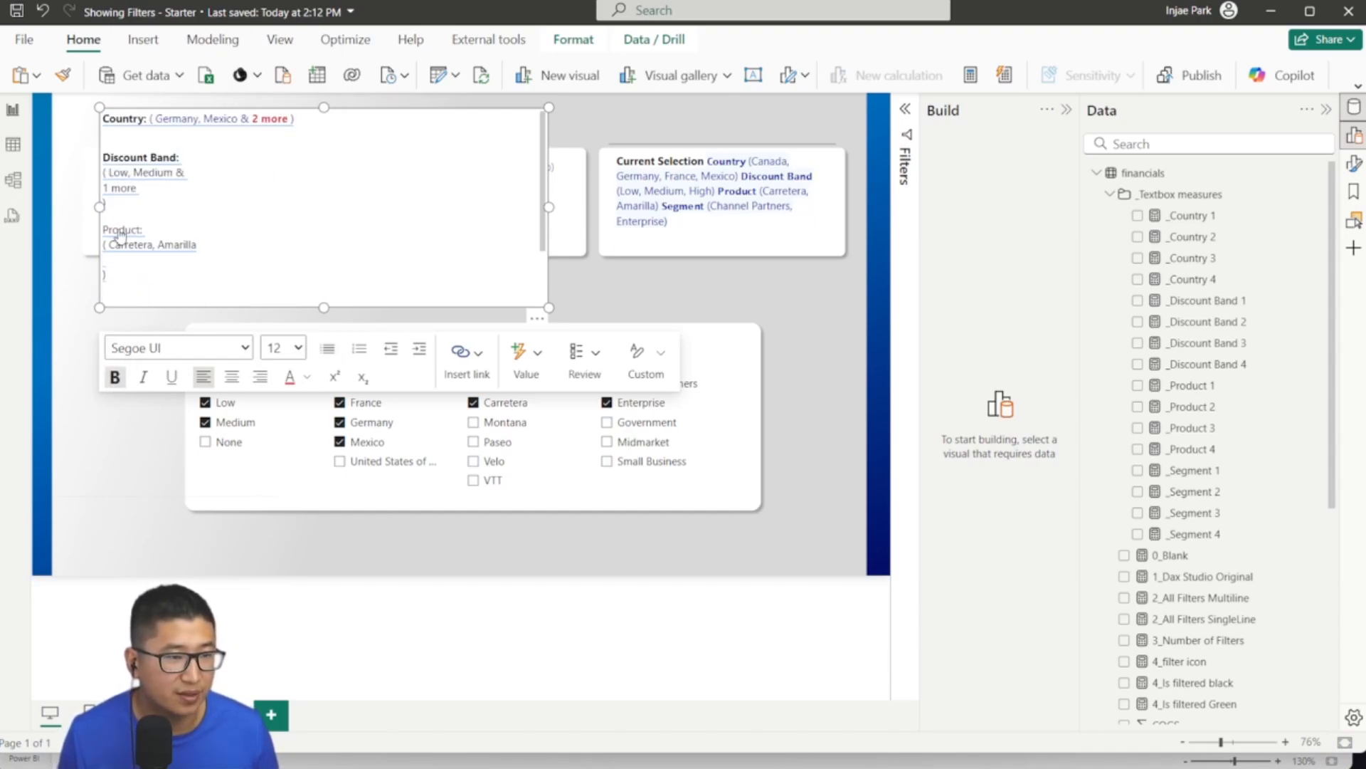
triple_click(158, 227)
click(155, 231)
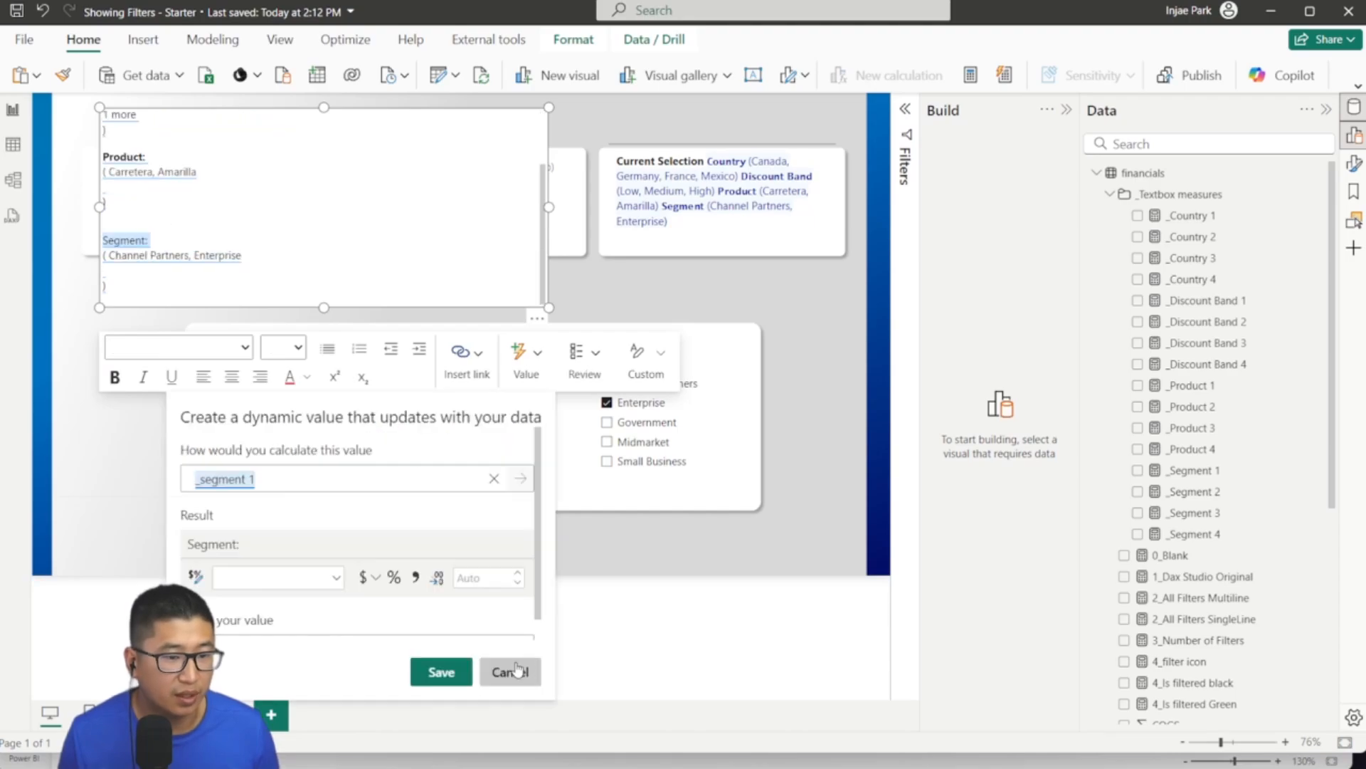
click(523, 671)
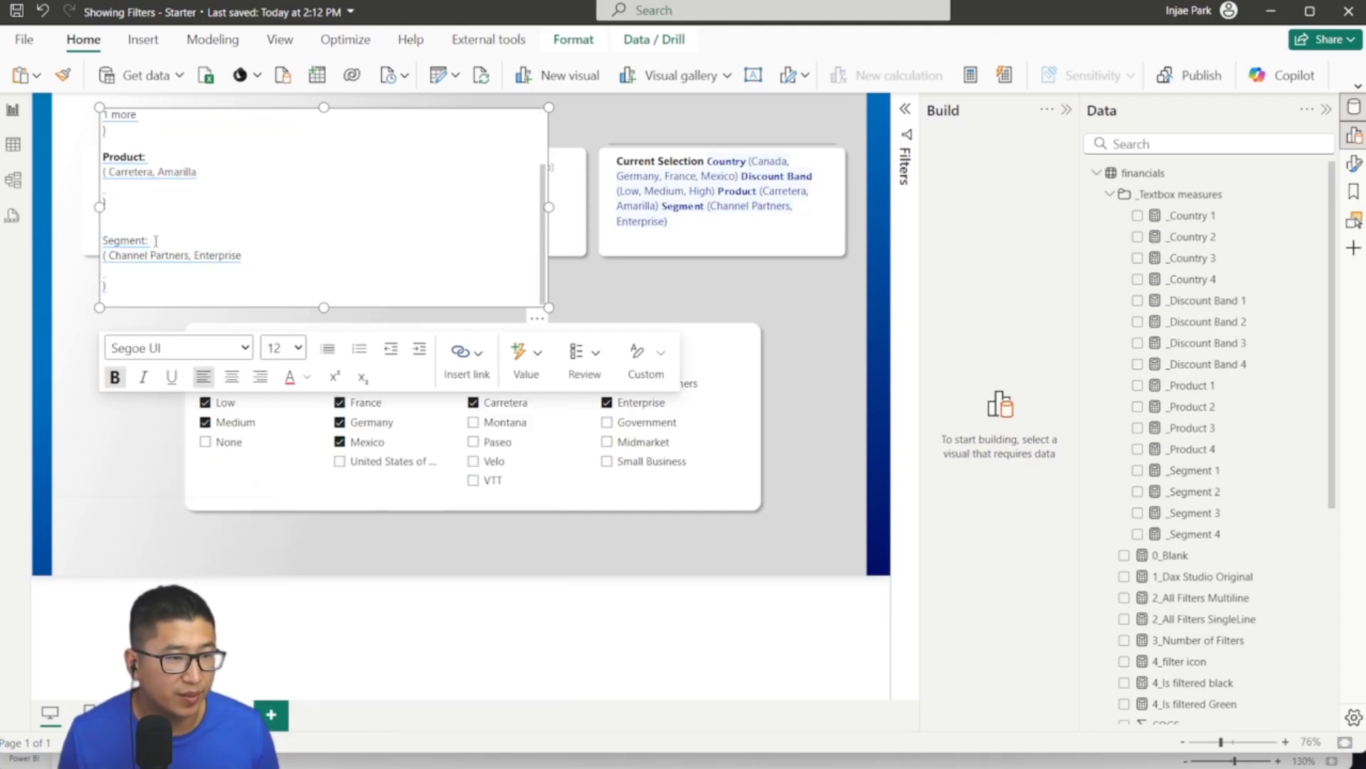
triple_click(127, 243)
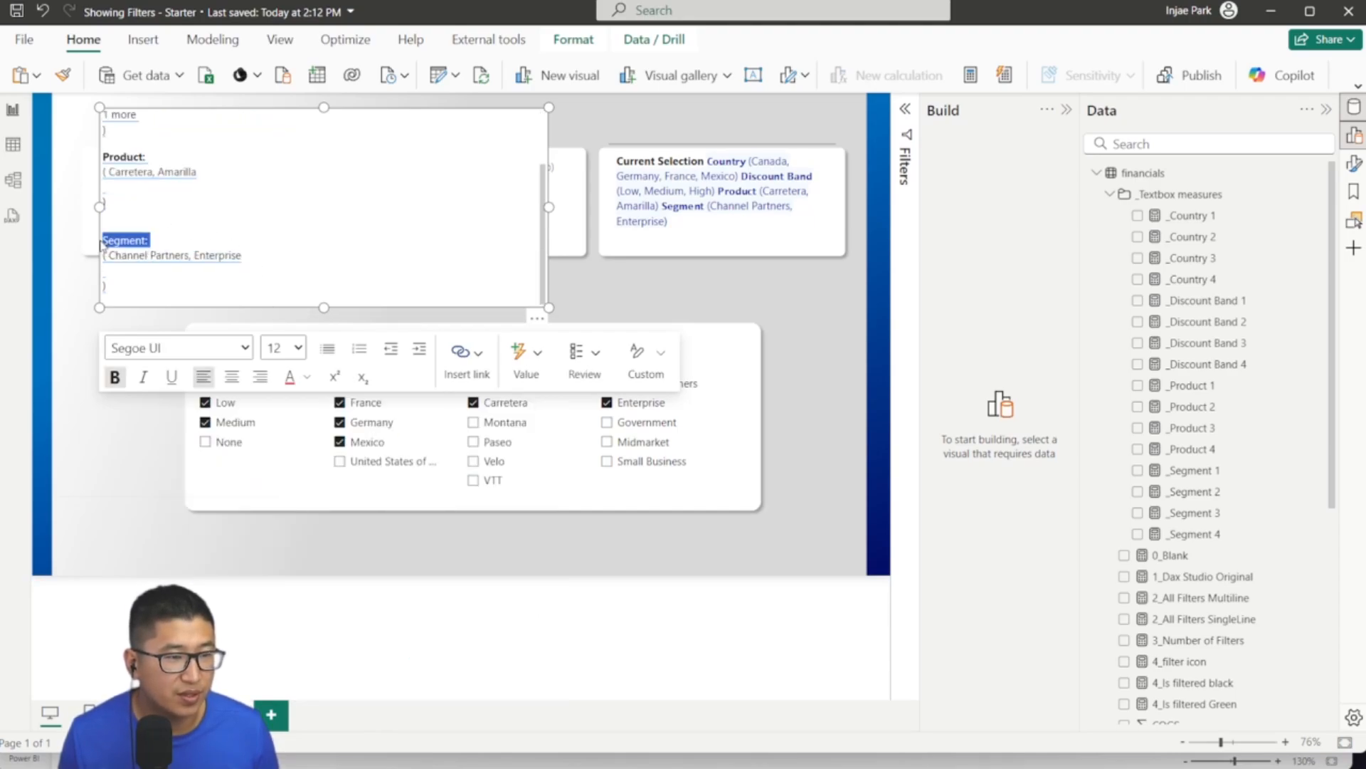
click(115, 376)
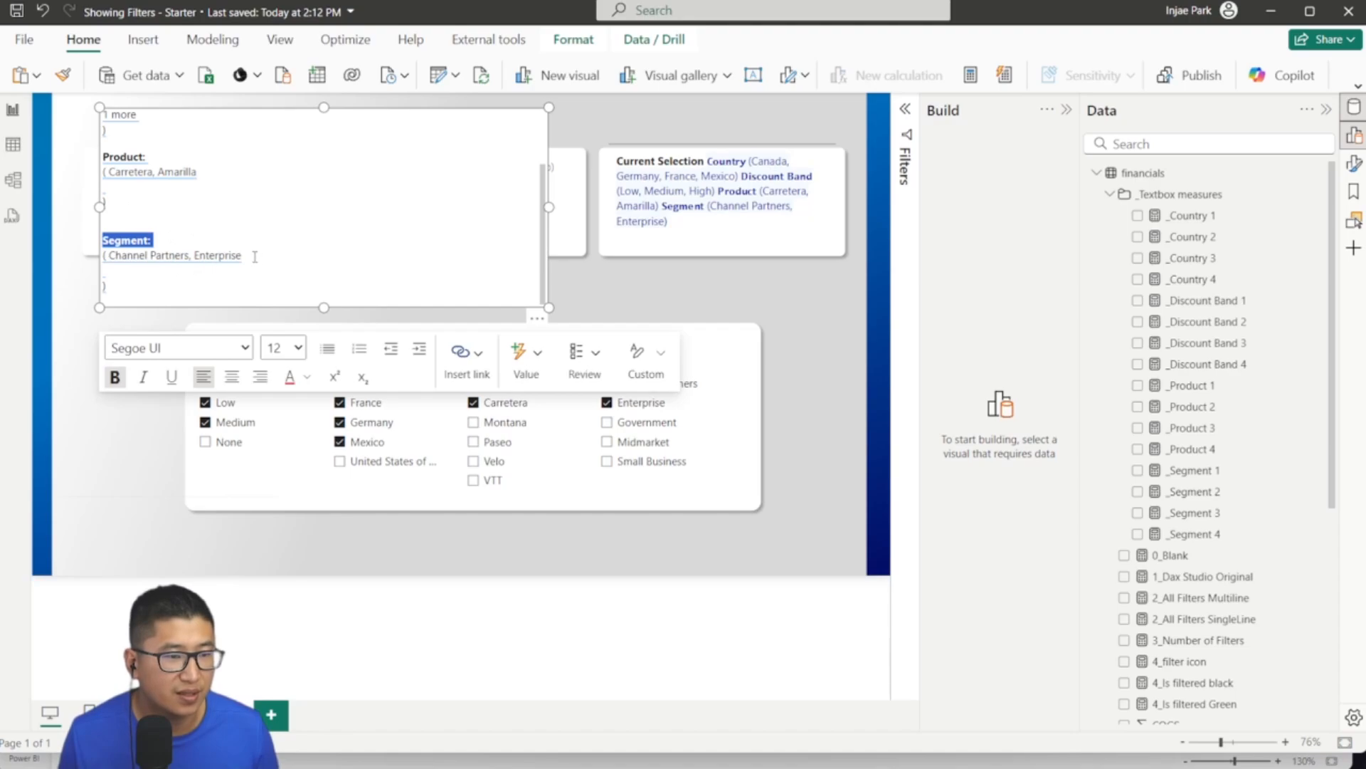
Step: Color the discount band, product and segment values blue, and make their third-line count values bold red
drag(176, 291, 103, 254)
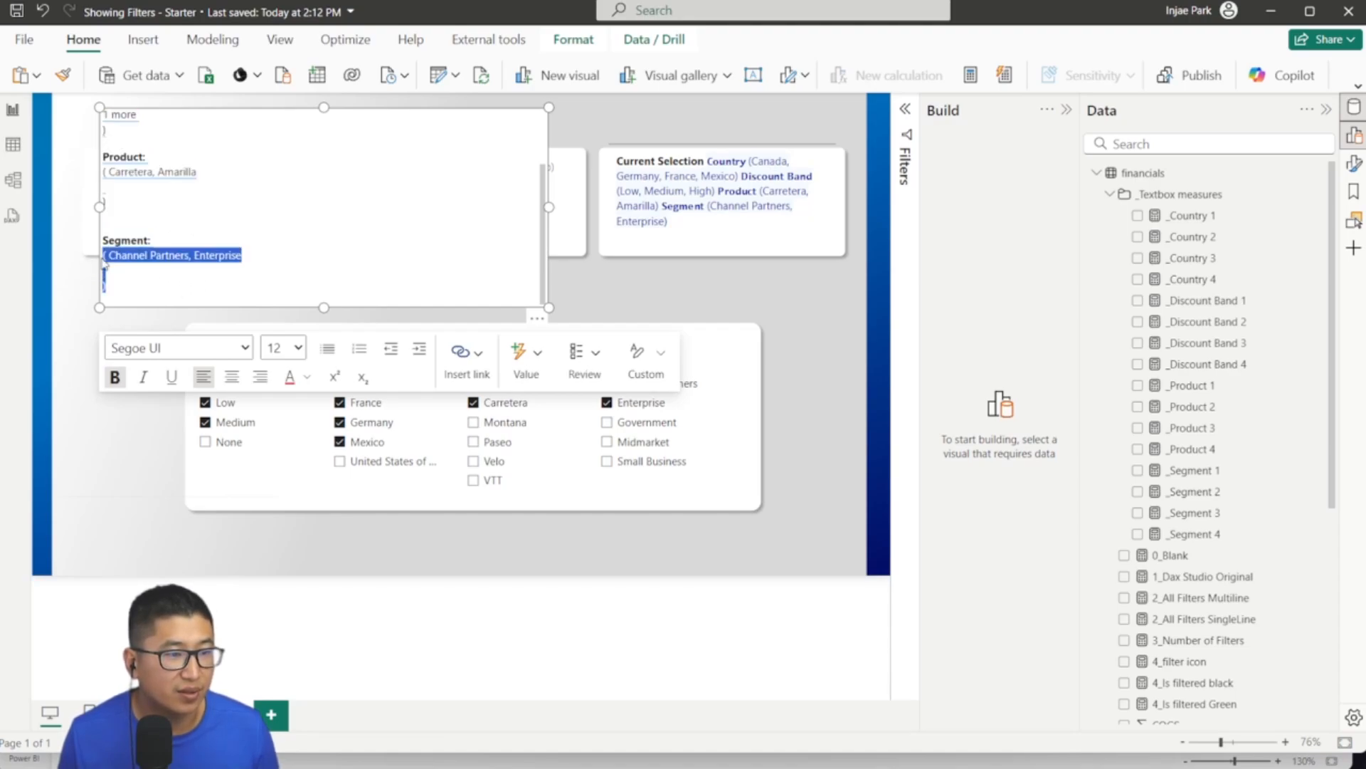
scroll(160, 204, up, 3)
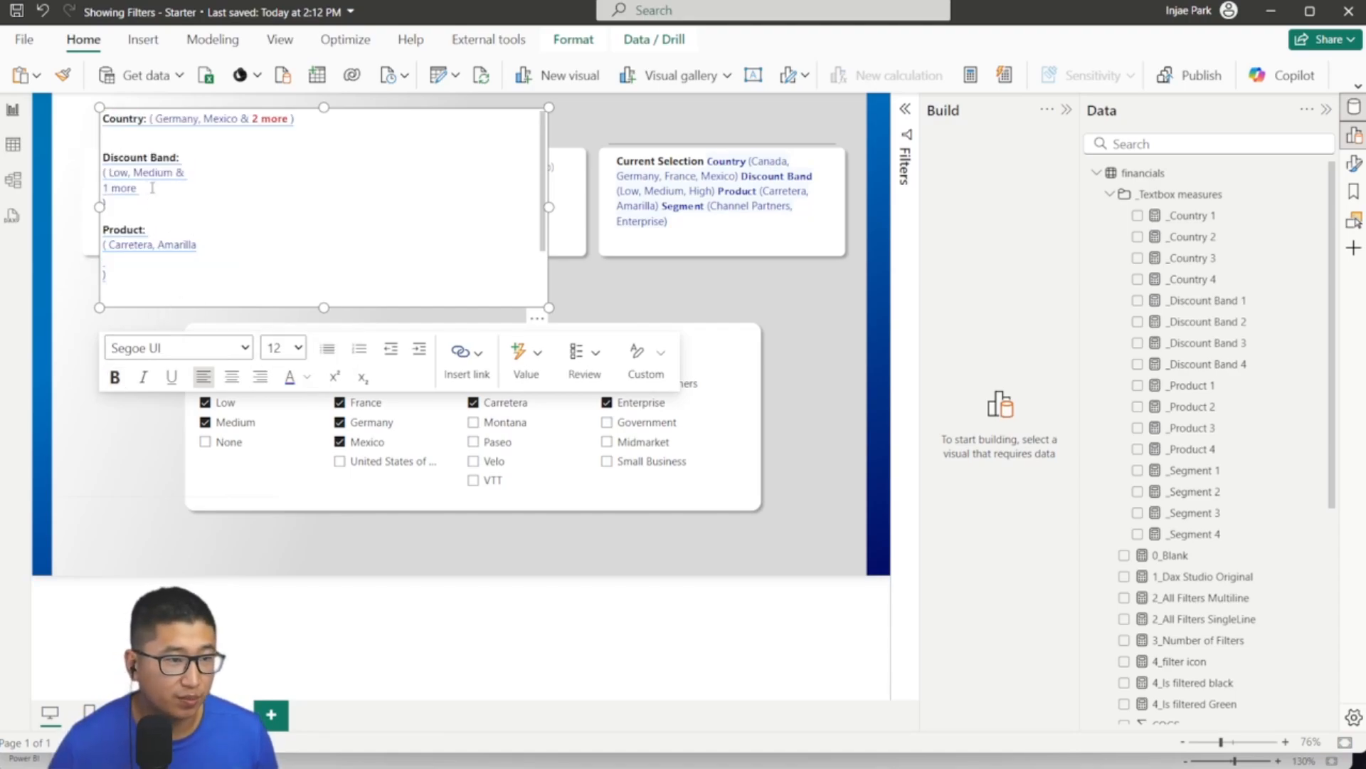
triple_click(124, 192)
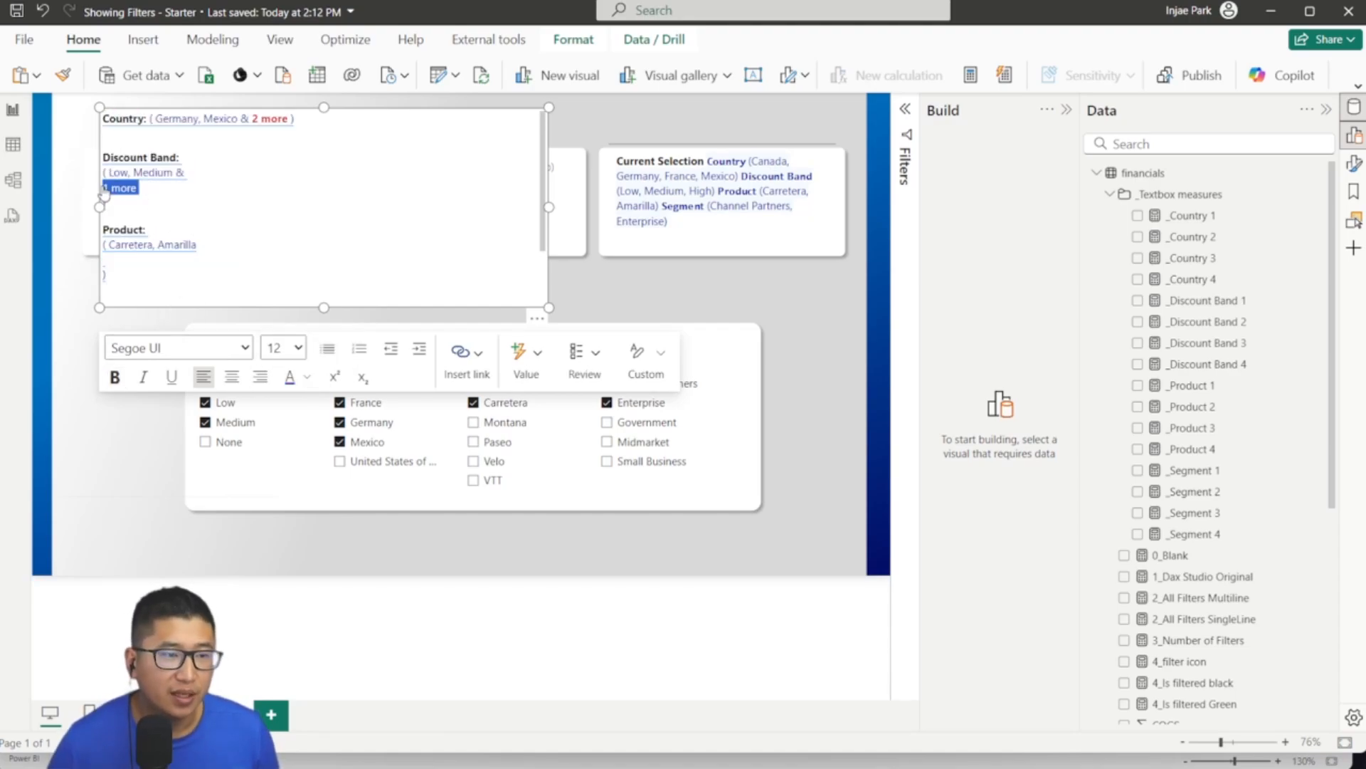
click(307, 377)
click(549, 439)
scroll(142, 217, down, 2)
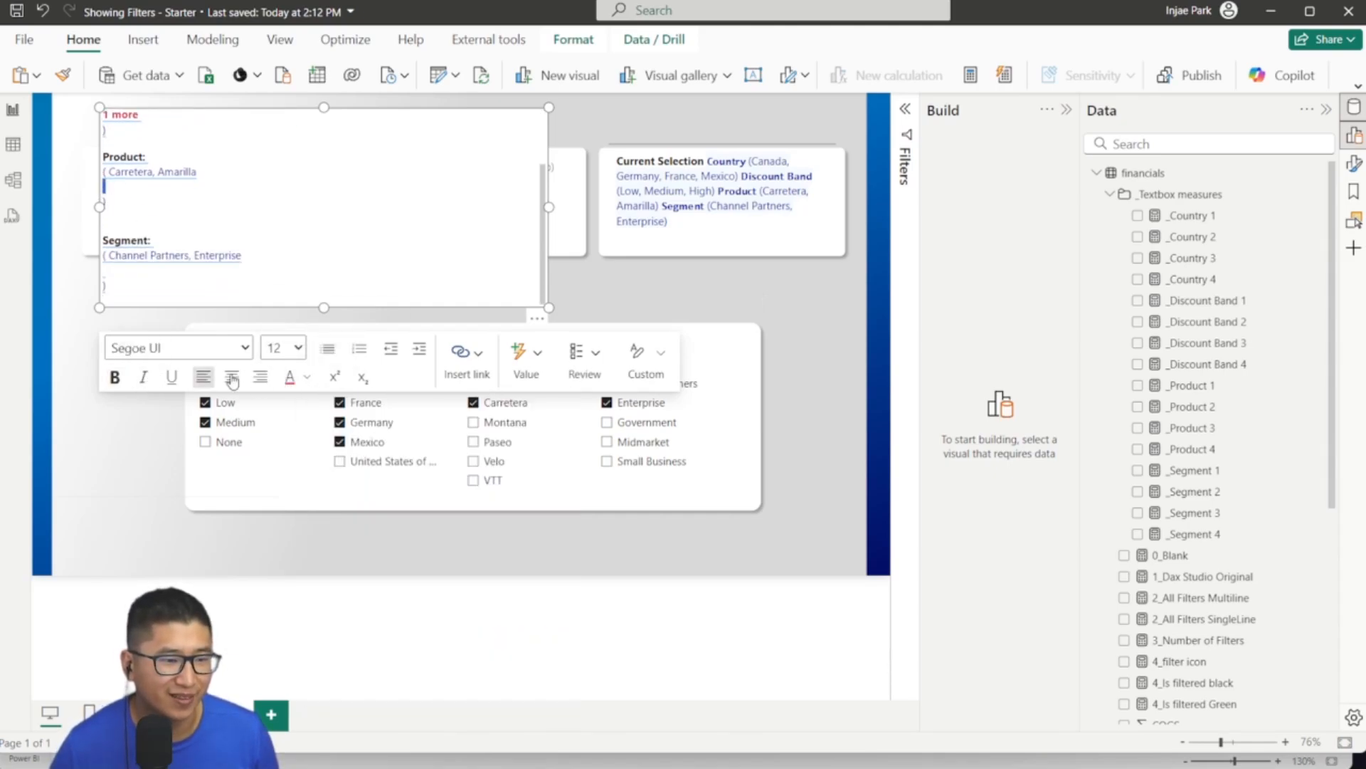
click(290, 378)
click(116, 378)
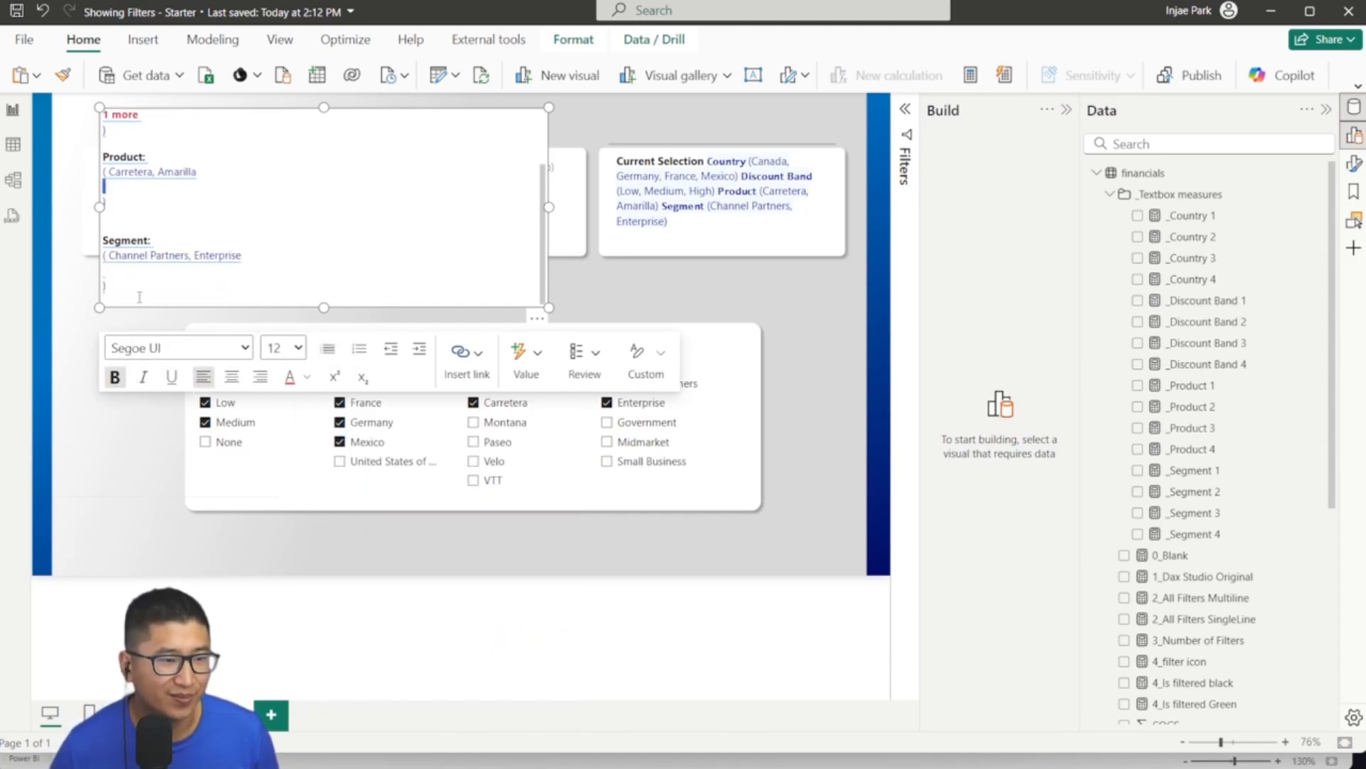
click(105, 275)
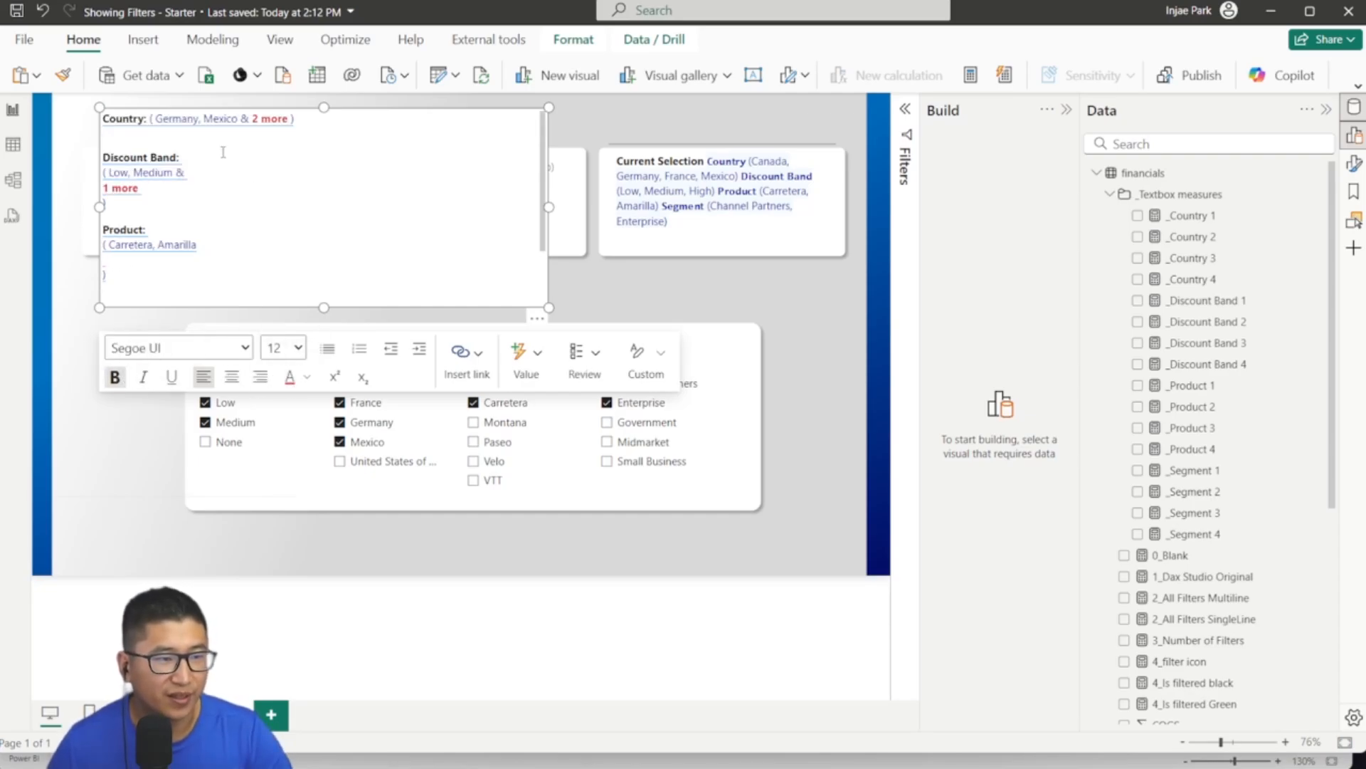
Step: Remove the line breaks and blank lines so each category's dynamic values sit together on a single line
key(Delete)
click(317, 160)
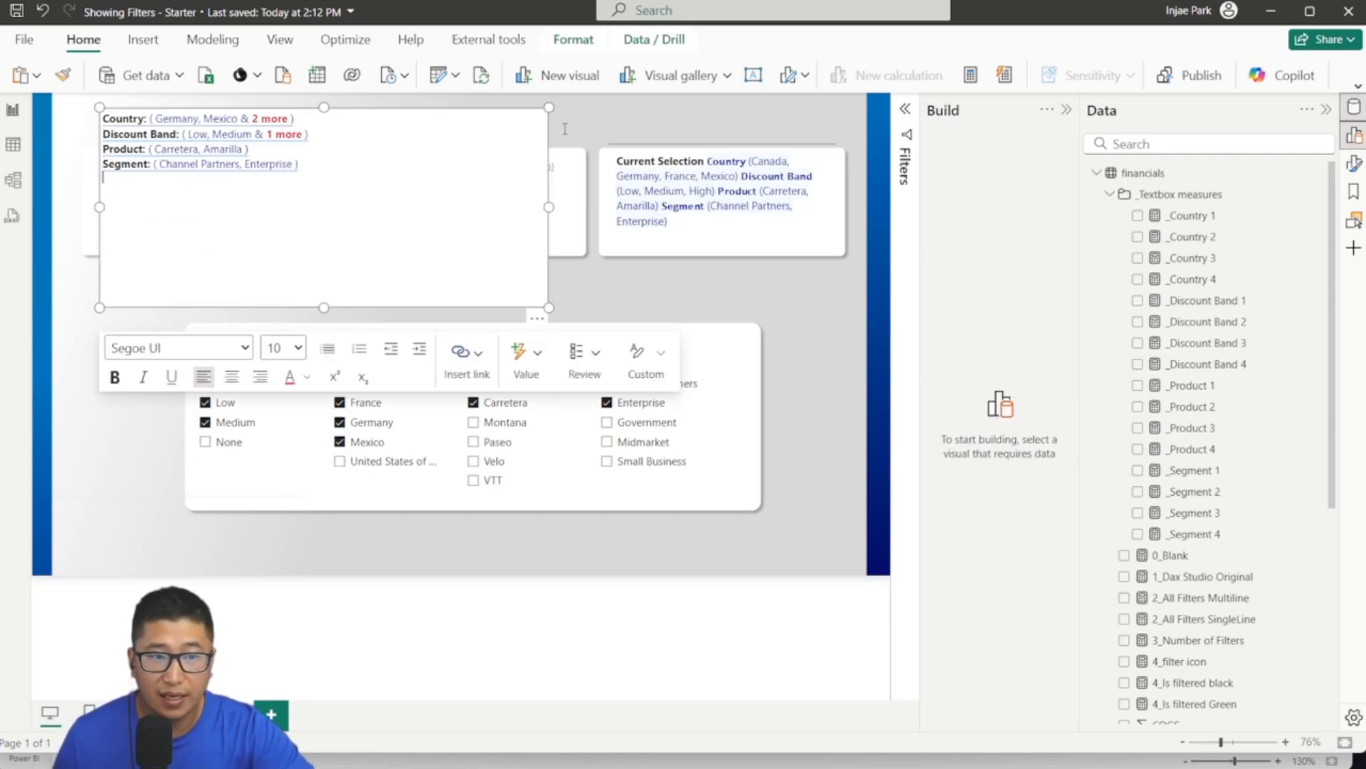
Step: Turn off the text box's background and fit the box, about 387 by 165, onto the first card
click(1355, 164)
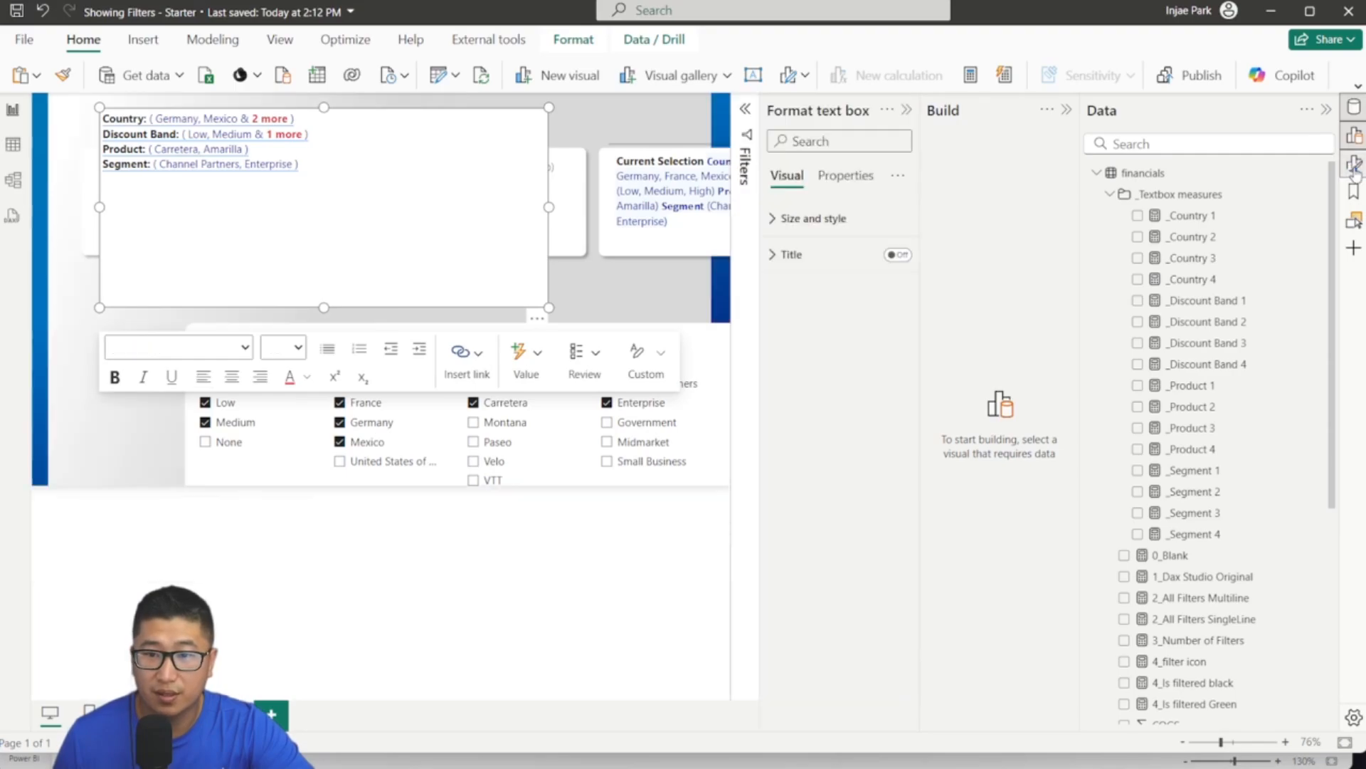
click(833, 219)
click(890, 554)
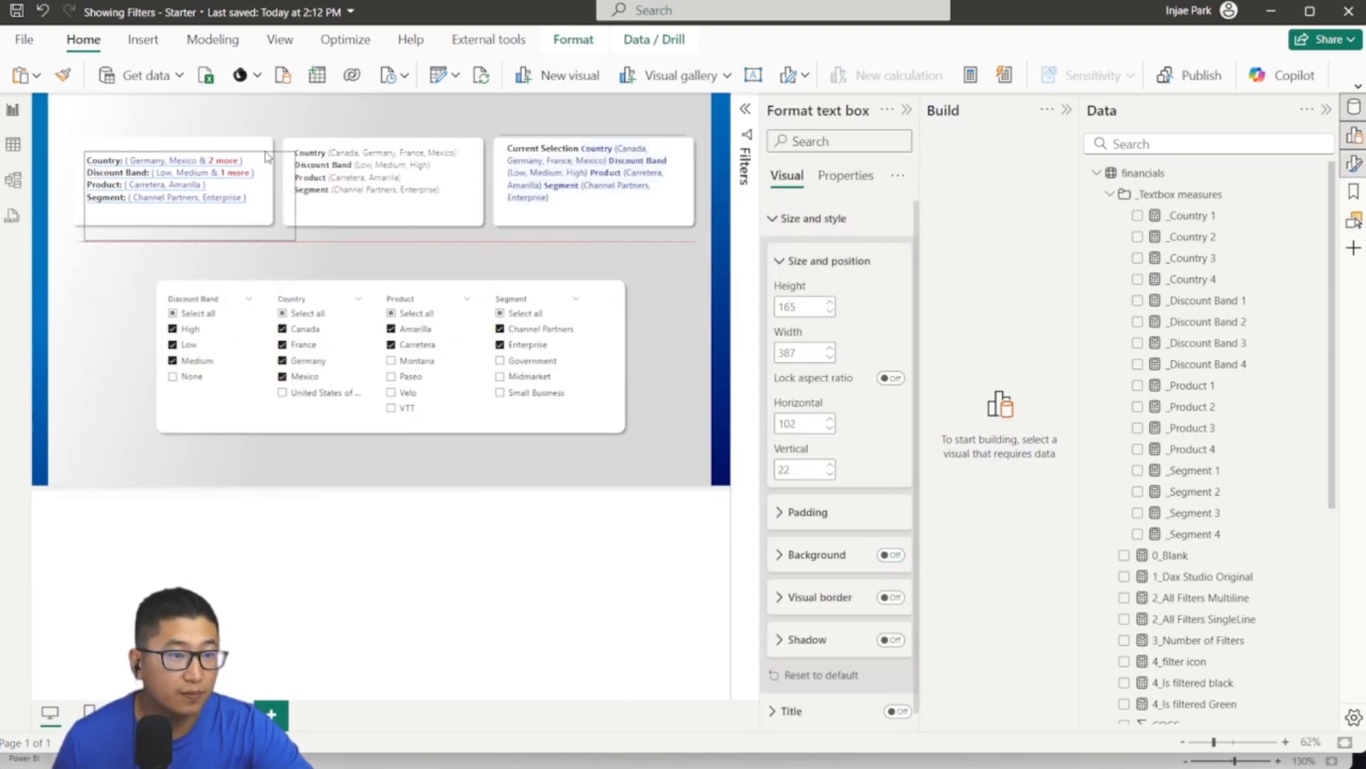
click(141, 372)
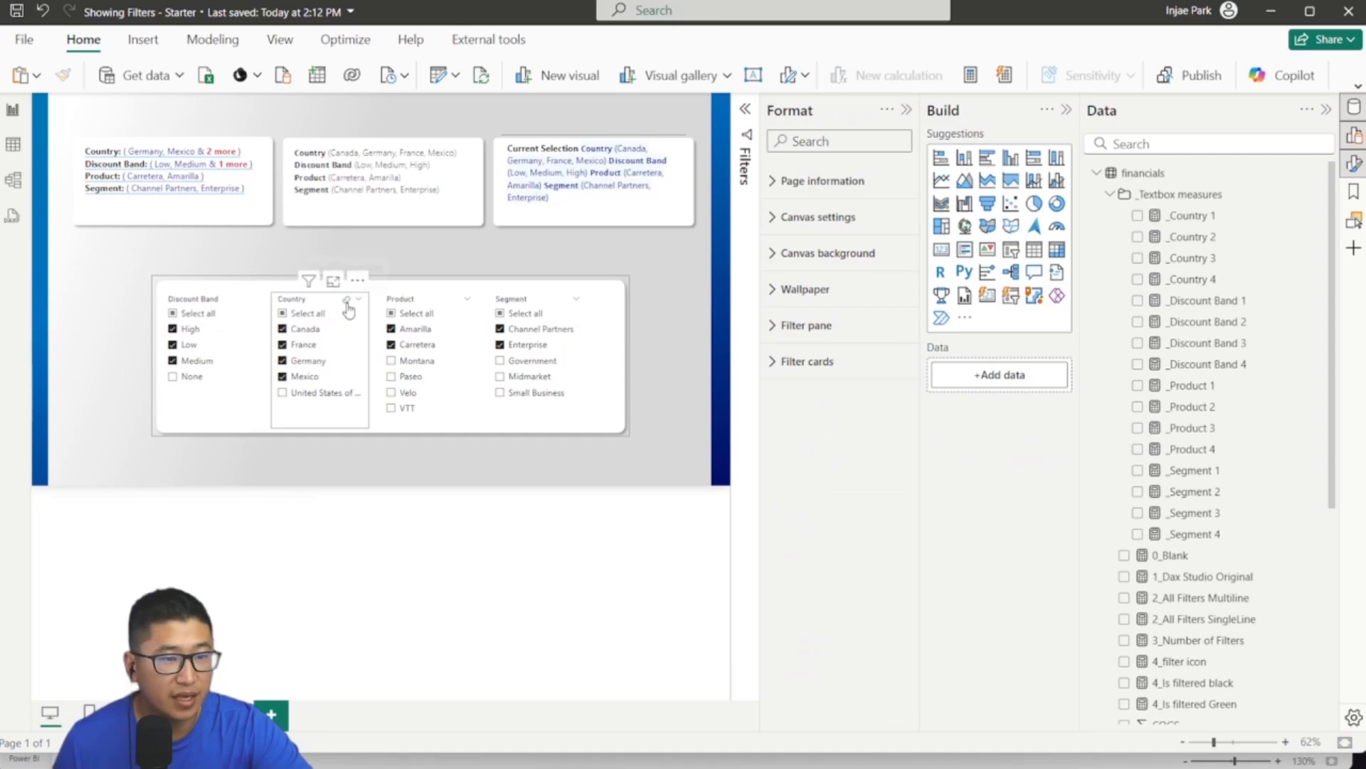
Step: Clear the selections in the Country, Product, Segment and Discount Band slicers
click(348, 299)
click(461, 311)
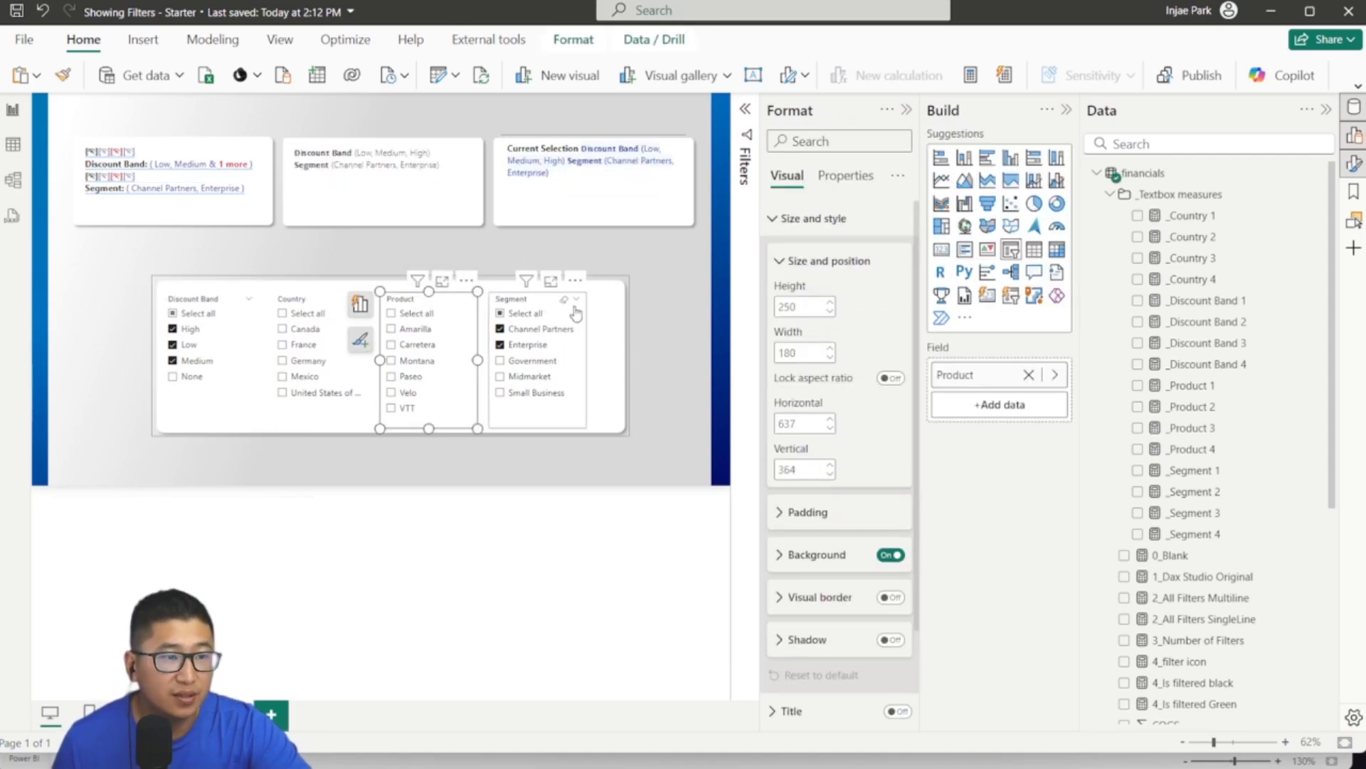
click(566, 301)
click(214, 303)
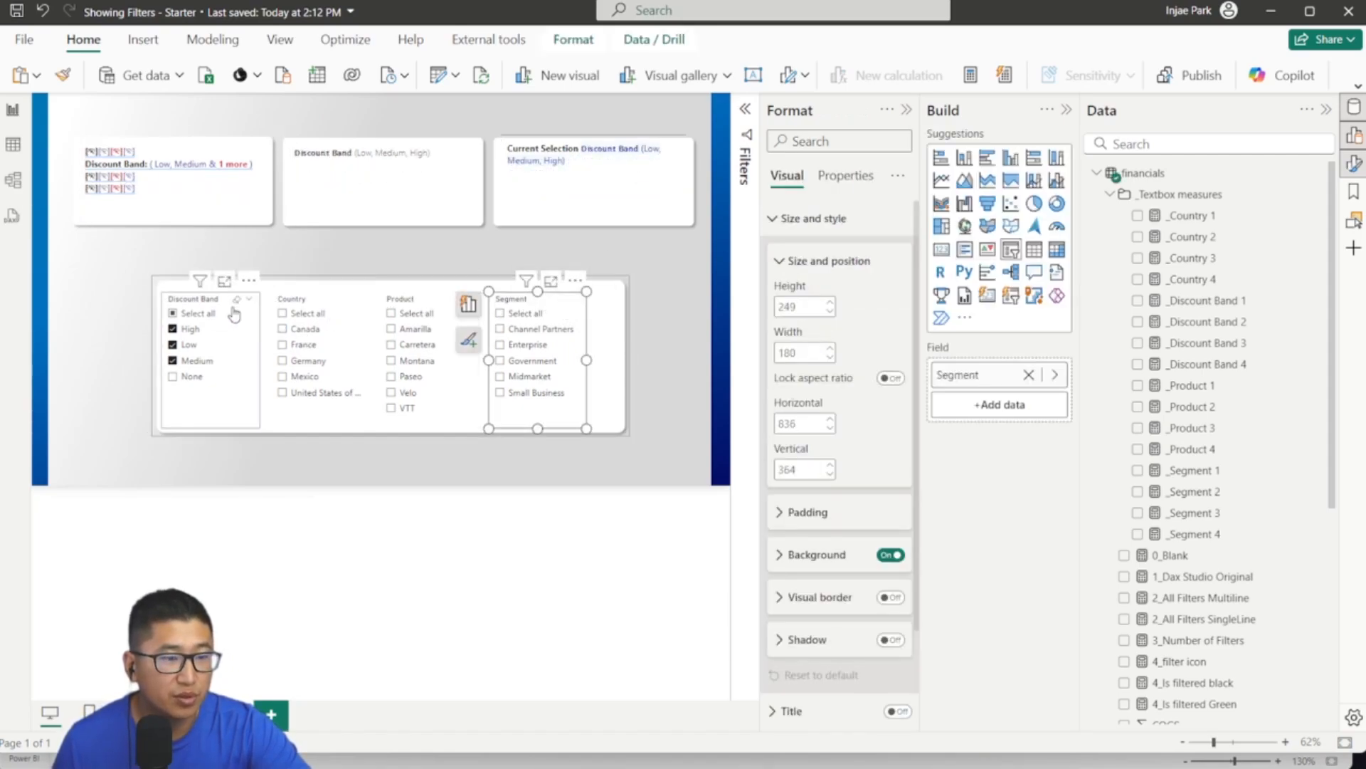
click(242, 299)
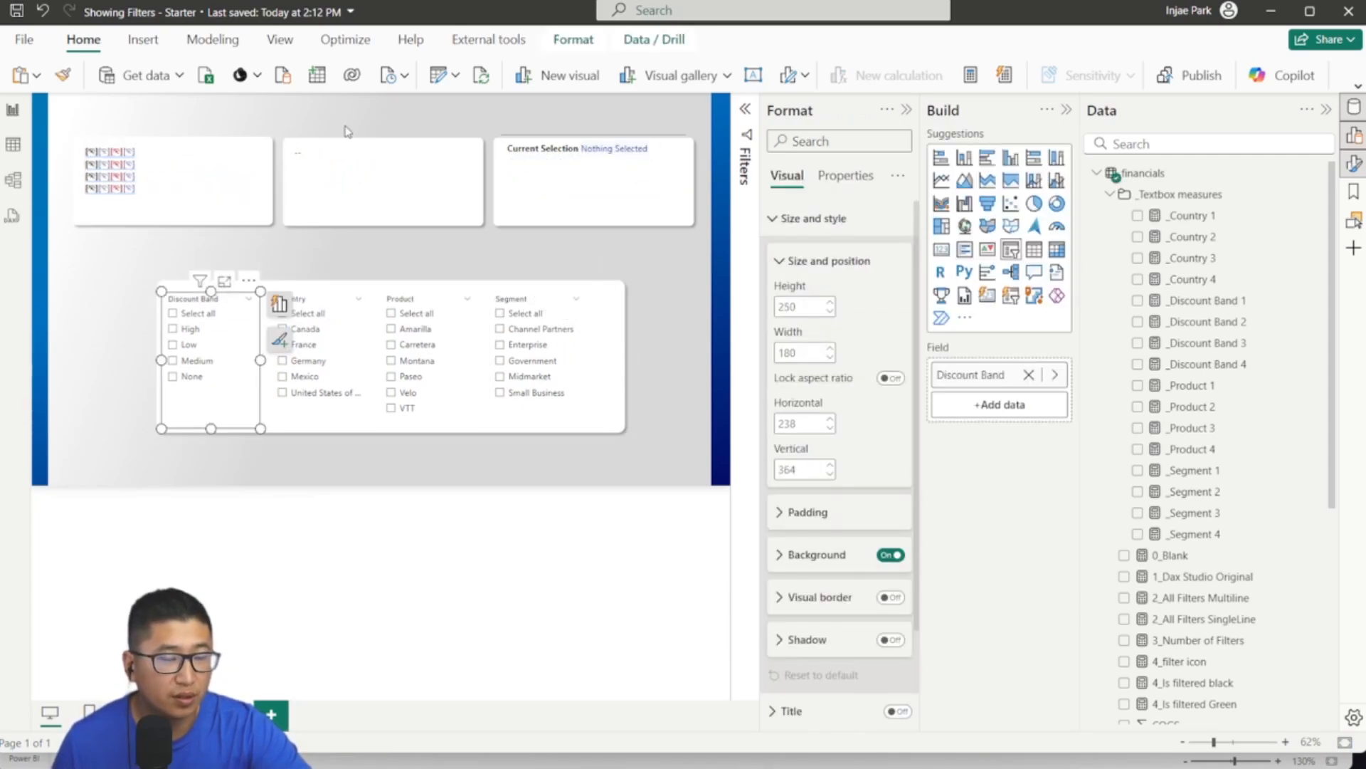
Step: Filter the slicers to the High, Low and Medium discount bands, Canada and France, and the products Carretera and Amarilla
click(657, 263)
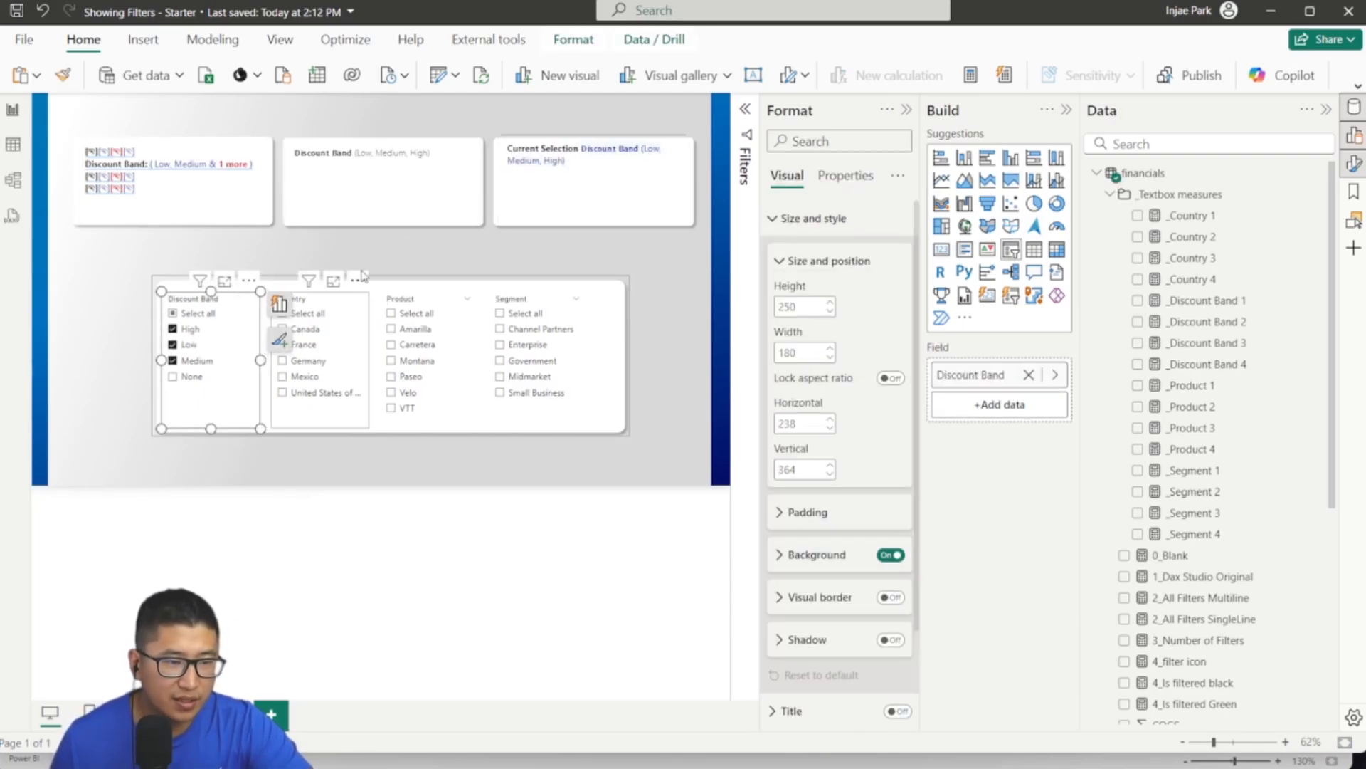
click(310, 332)
click(312, 344)
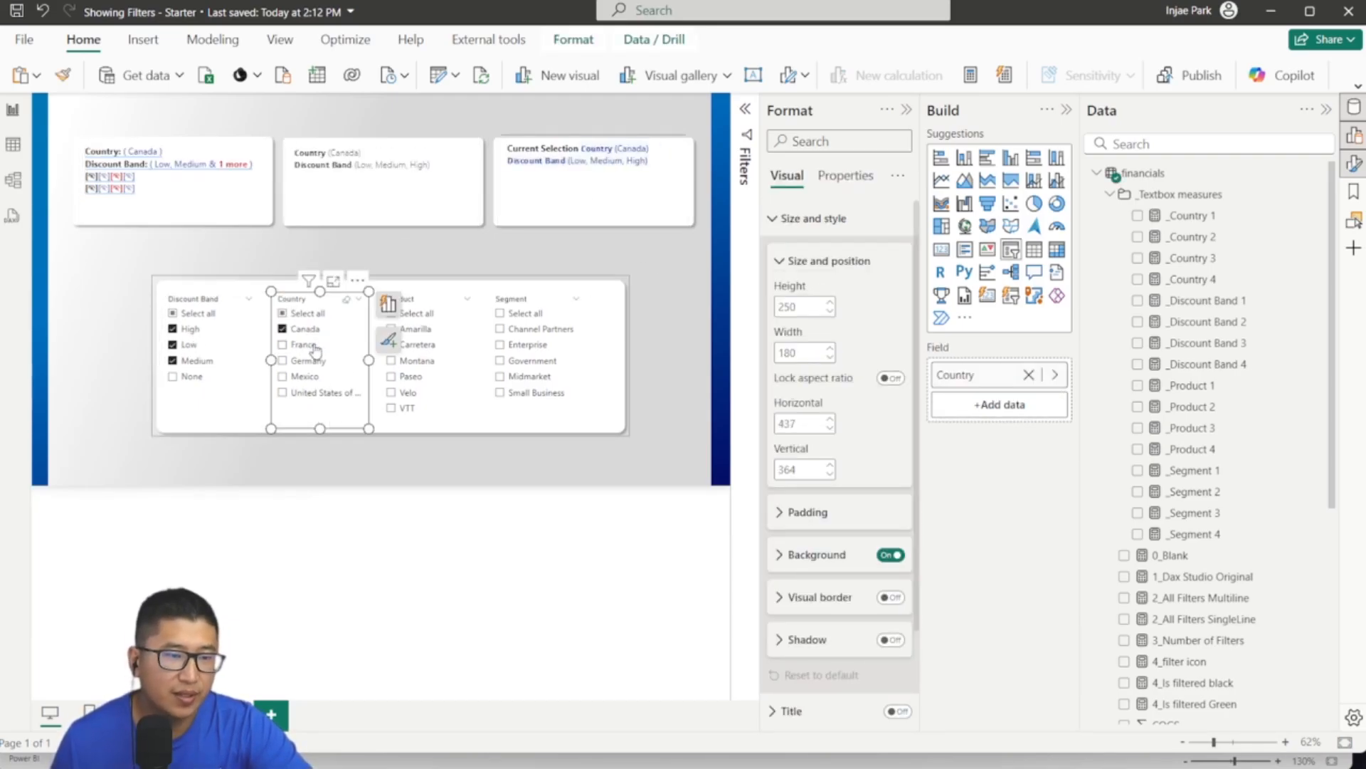
mouse_move(445, 125)
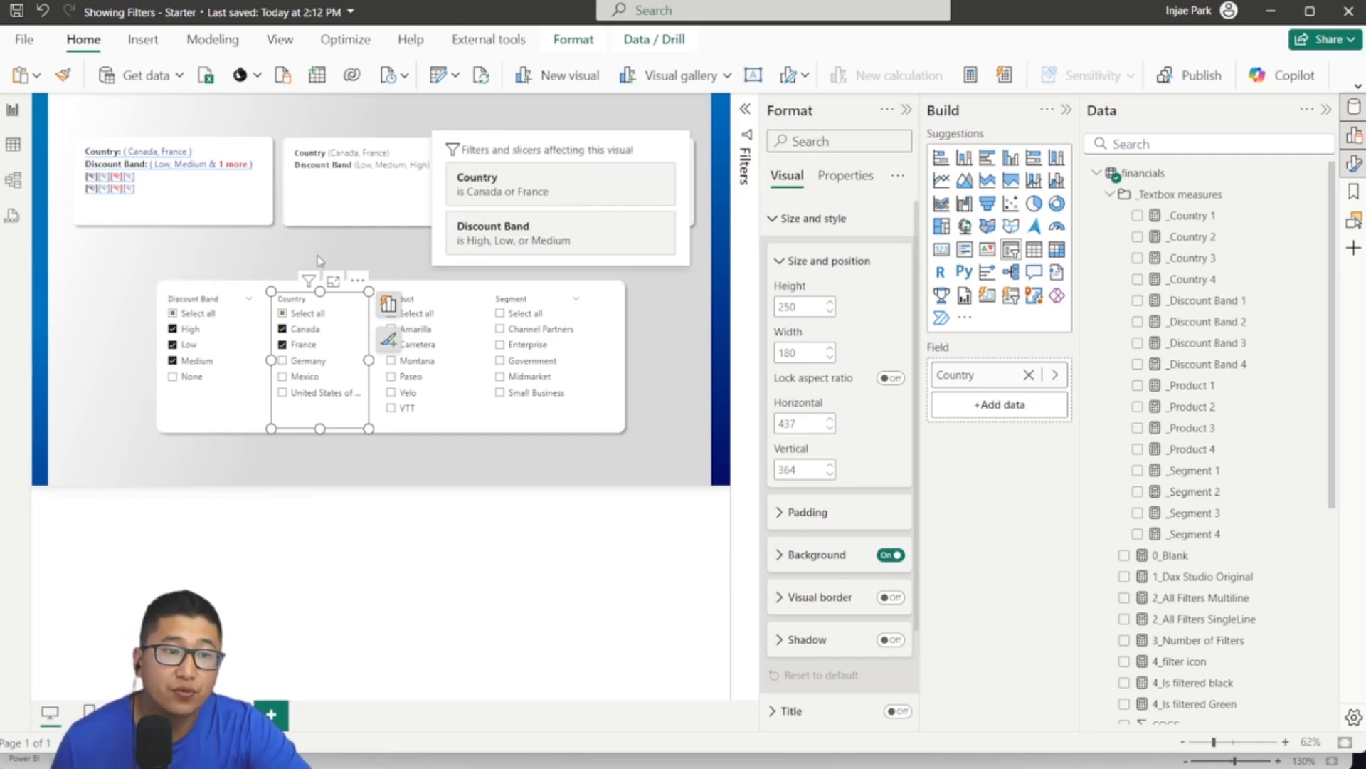
click(108, 307)
click(419, 345)
click(415, 329)
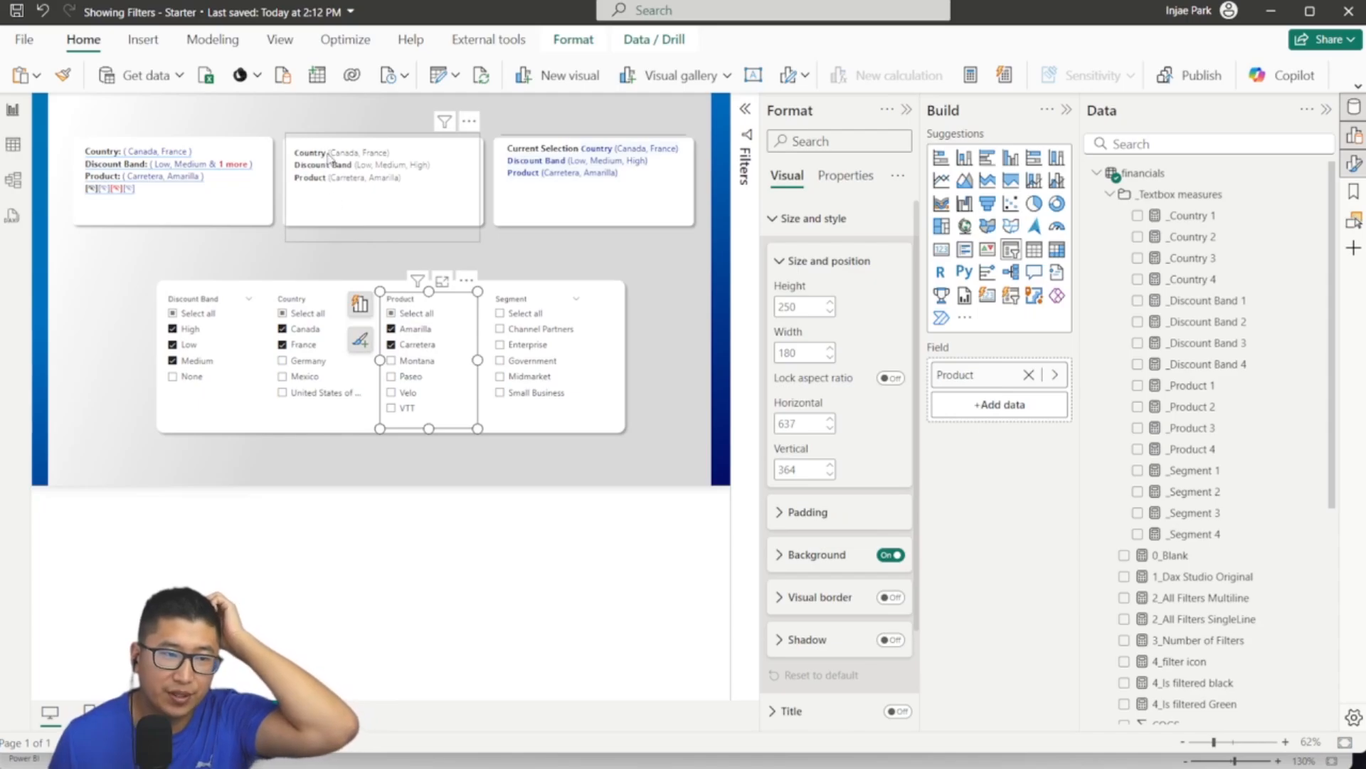
Step: Add the 2_All Filters Multiline measure to the middle card's tooltip fields and rename it "Filters:"
click(349, 176)
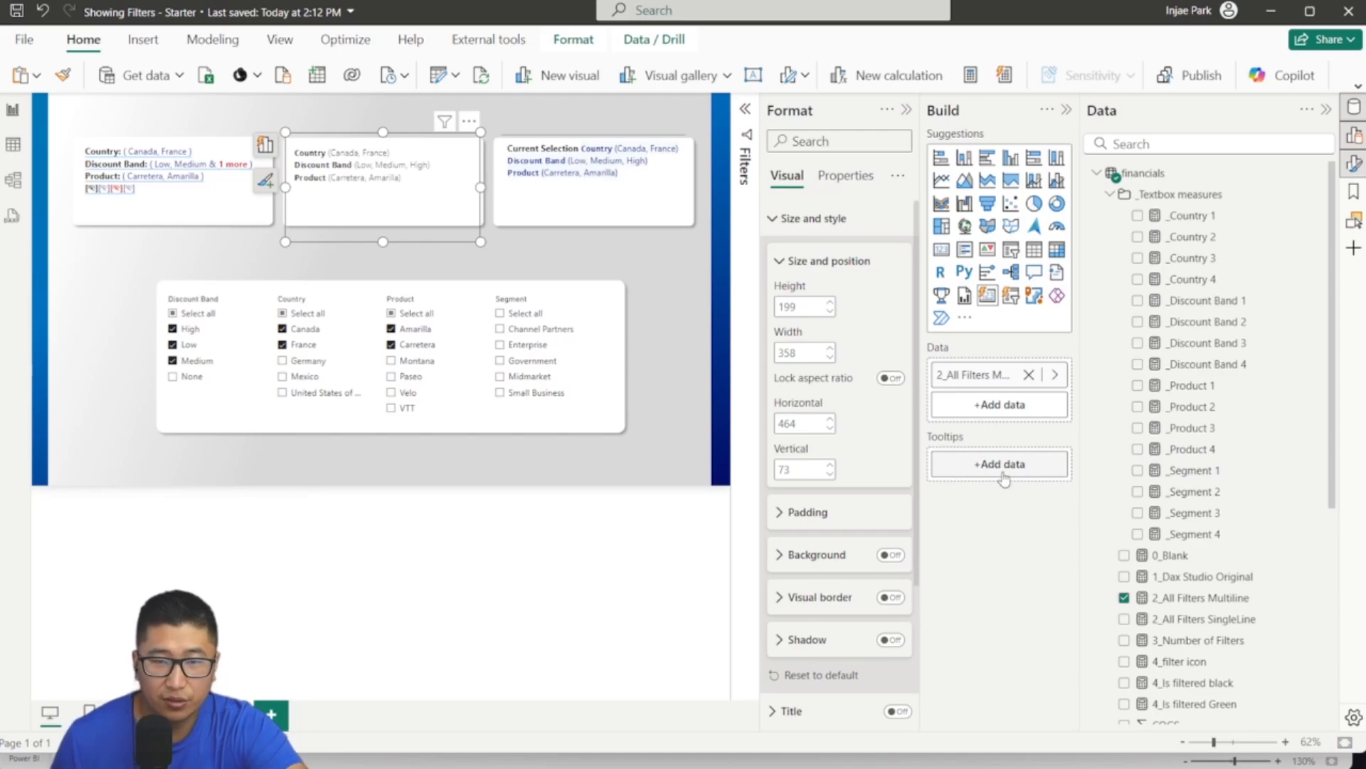
click(1109, 194)
drag(1182, 258, 1015, 464)
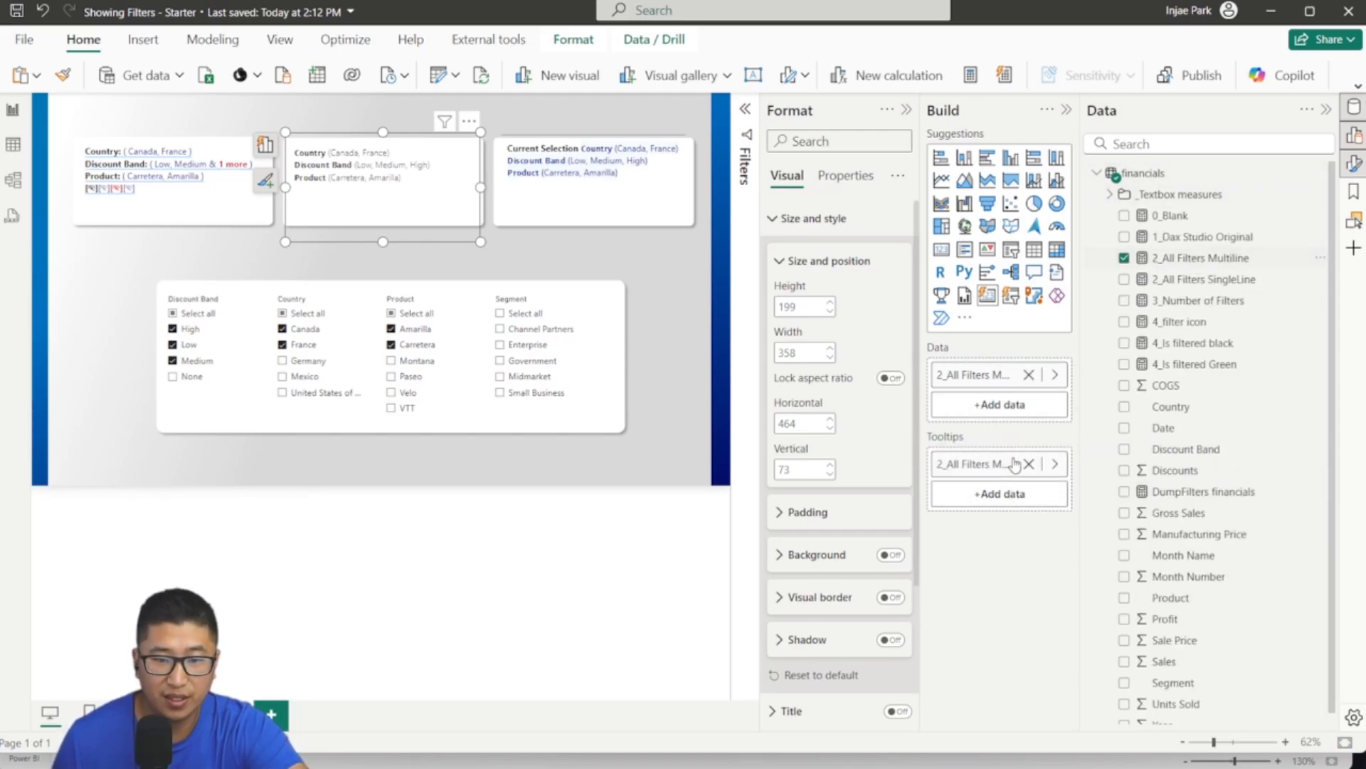
double_click(978, 467)
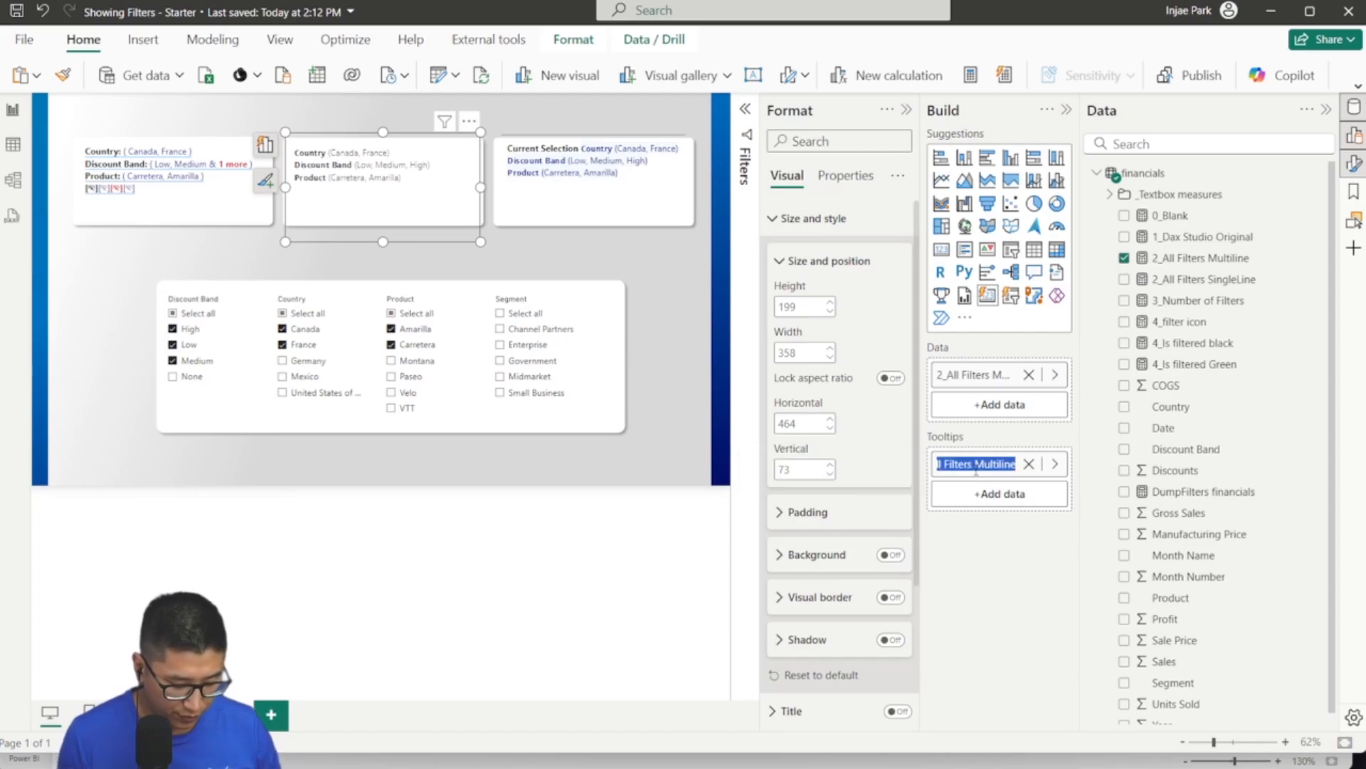
text(Filters:)
click(756, 415)
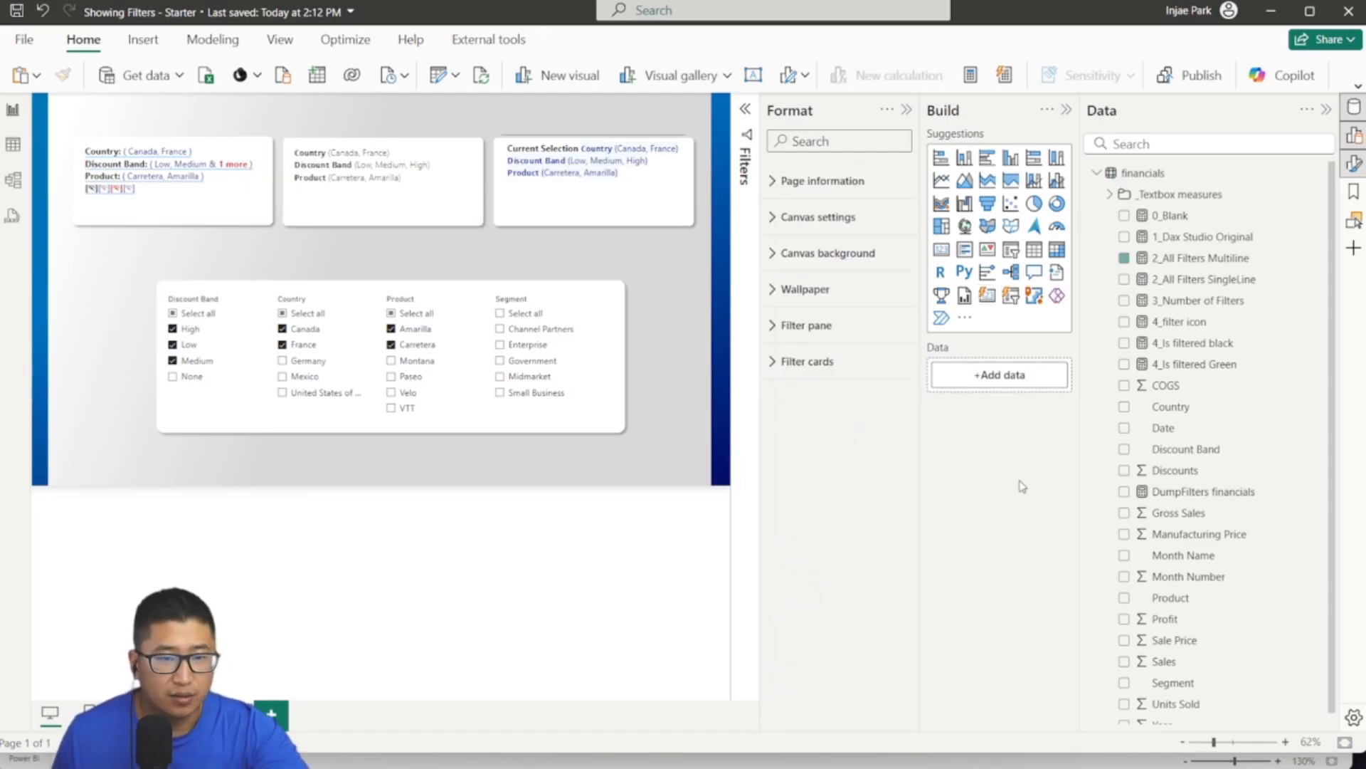
Step: Turn on tooltips for the middle card and check the tooltip it displays
click(442, 182)
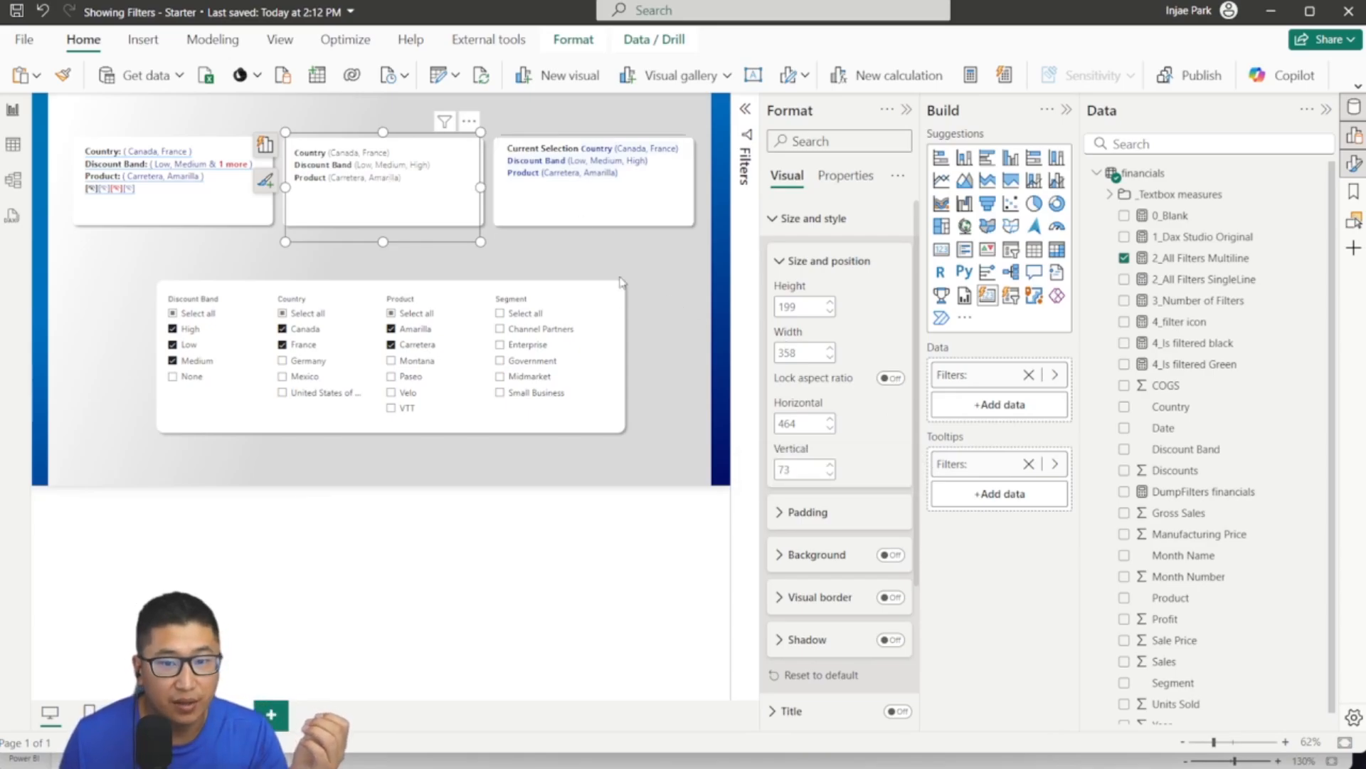
click(854, 177)
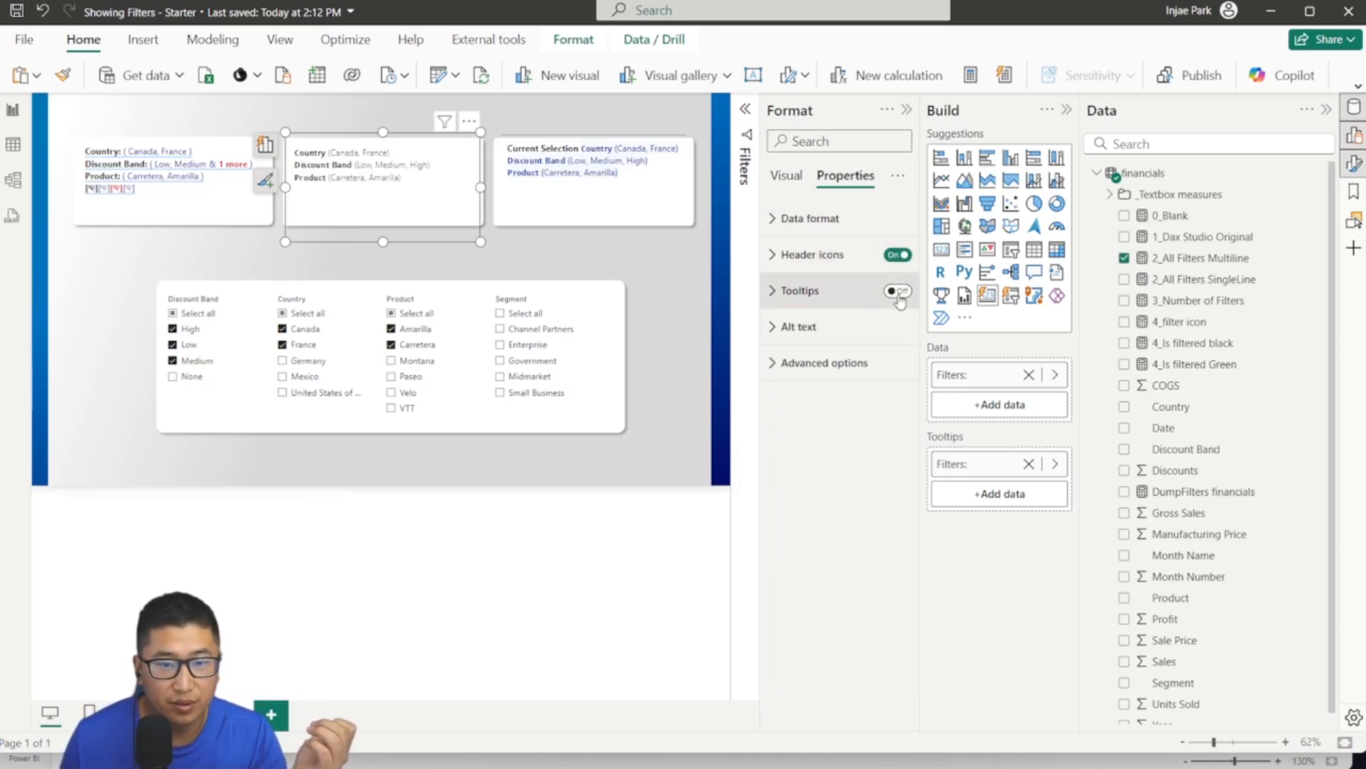
click(896, 290)
mouse_move(368, 180)
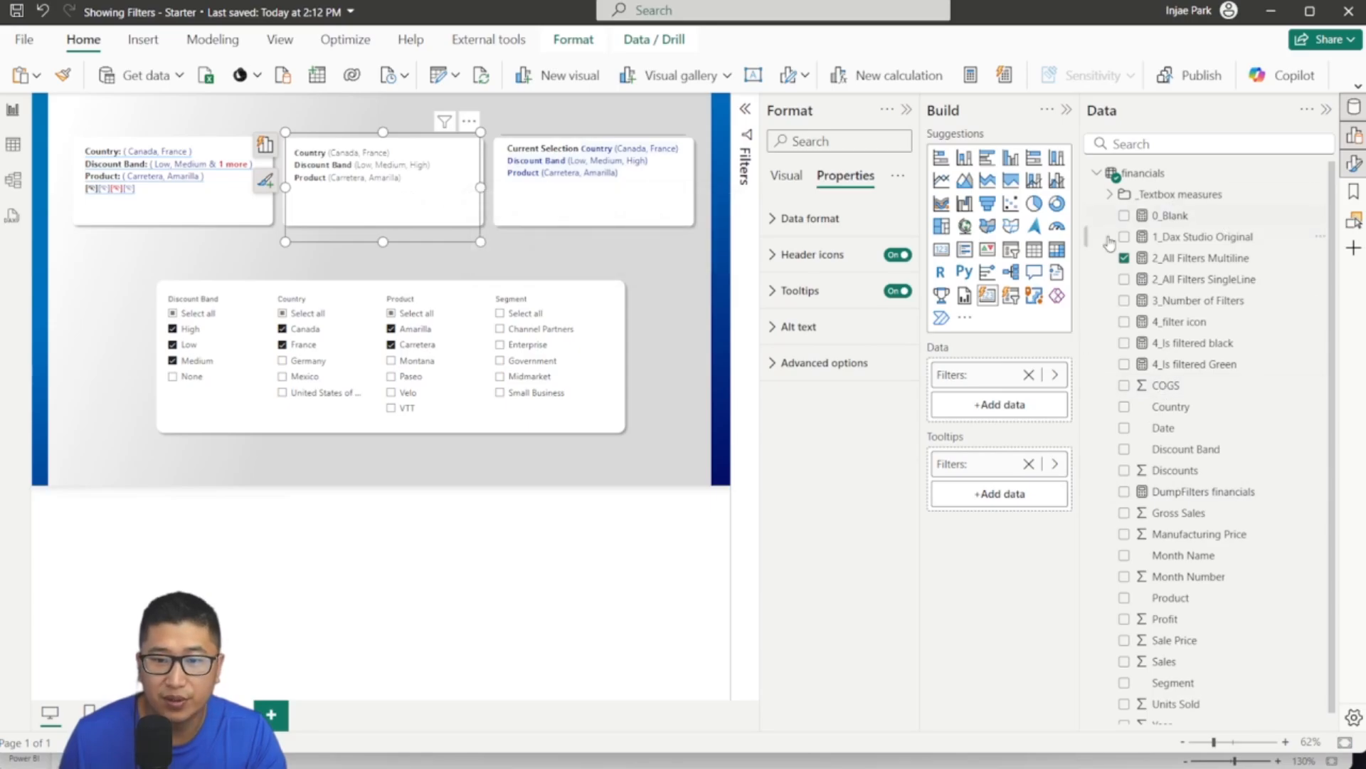
Step: Try the 1_Dax Studio Original measure as a tooltip field on the middle card, and leave the card's tooltip fields empty
drag(1226, 249, 1016, 502)
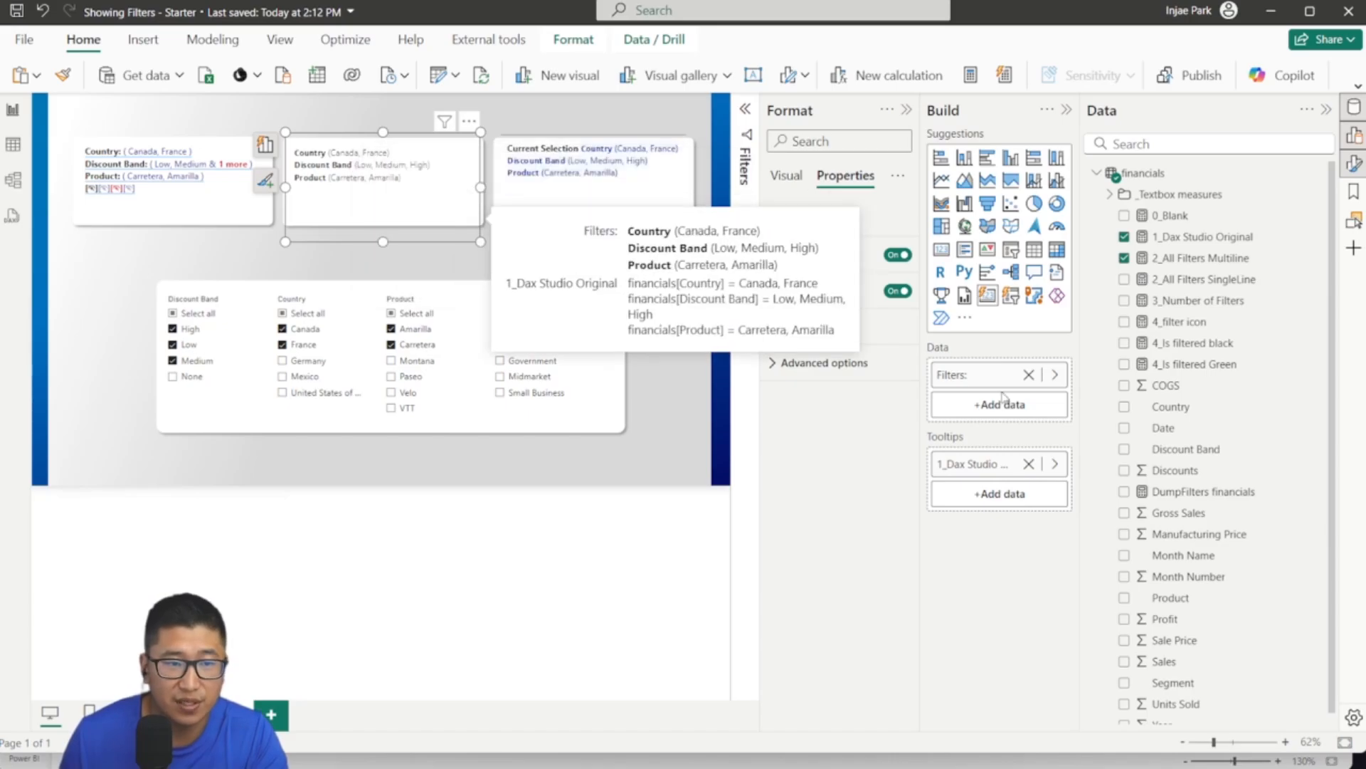
click(1029, 463)
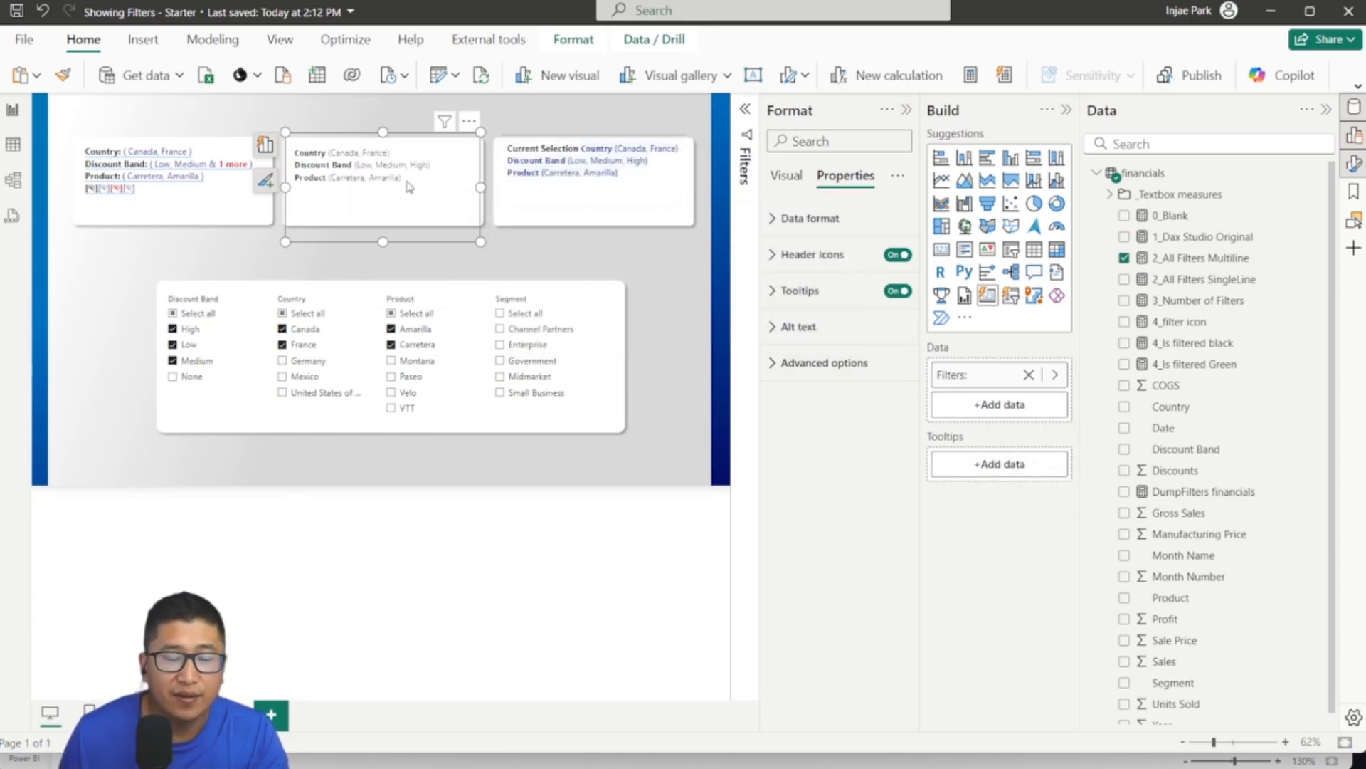
mouse_move(410, 187)
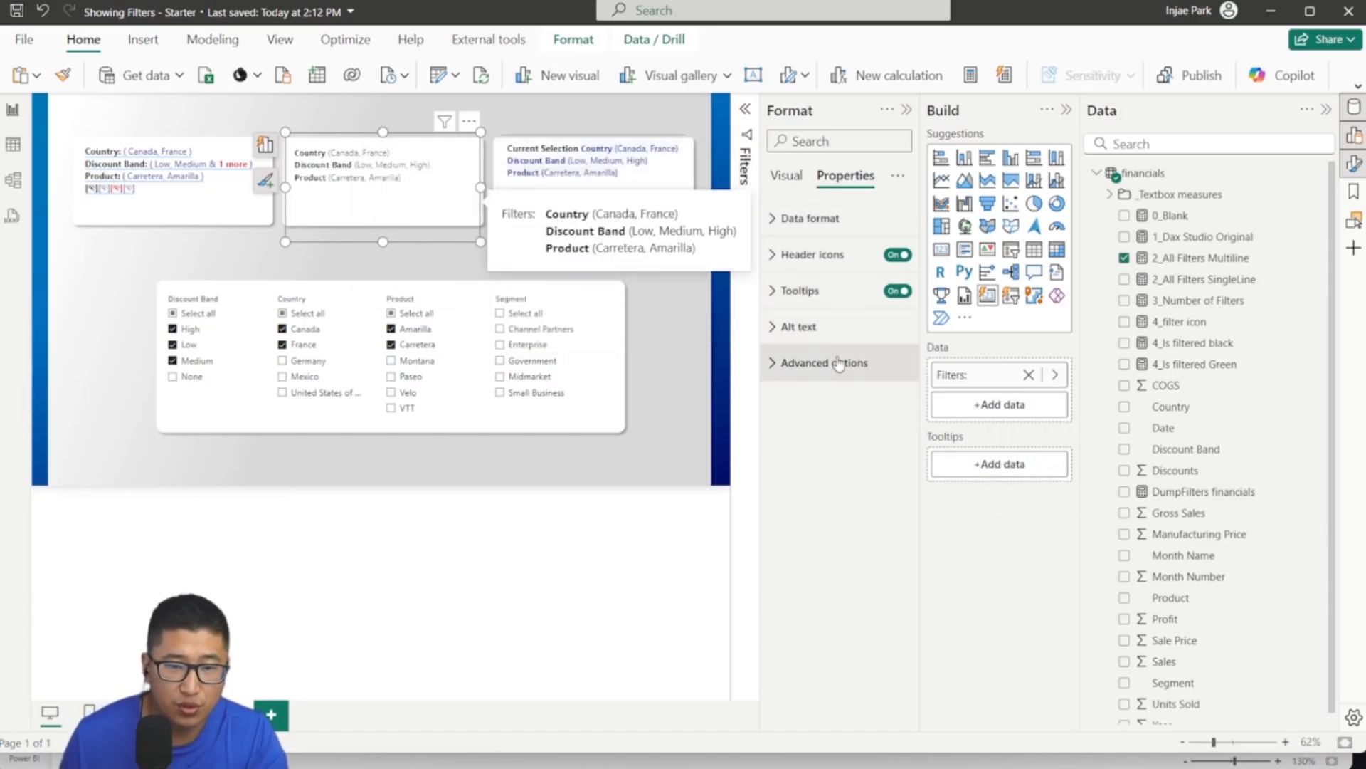
Step: Set the middle card's tooltip background to White, 60% darker with 5% transparency
click(830, 294)
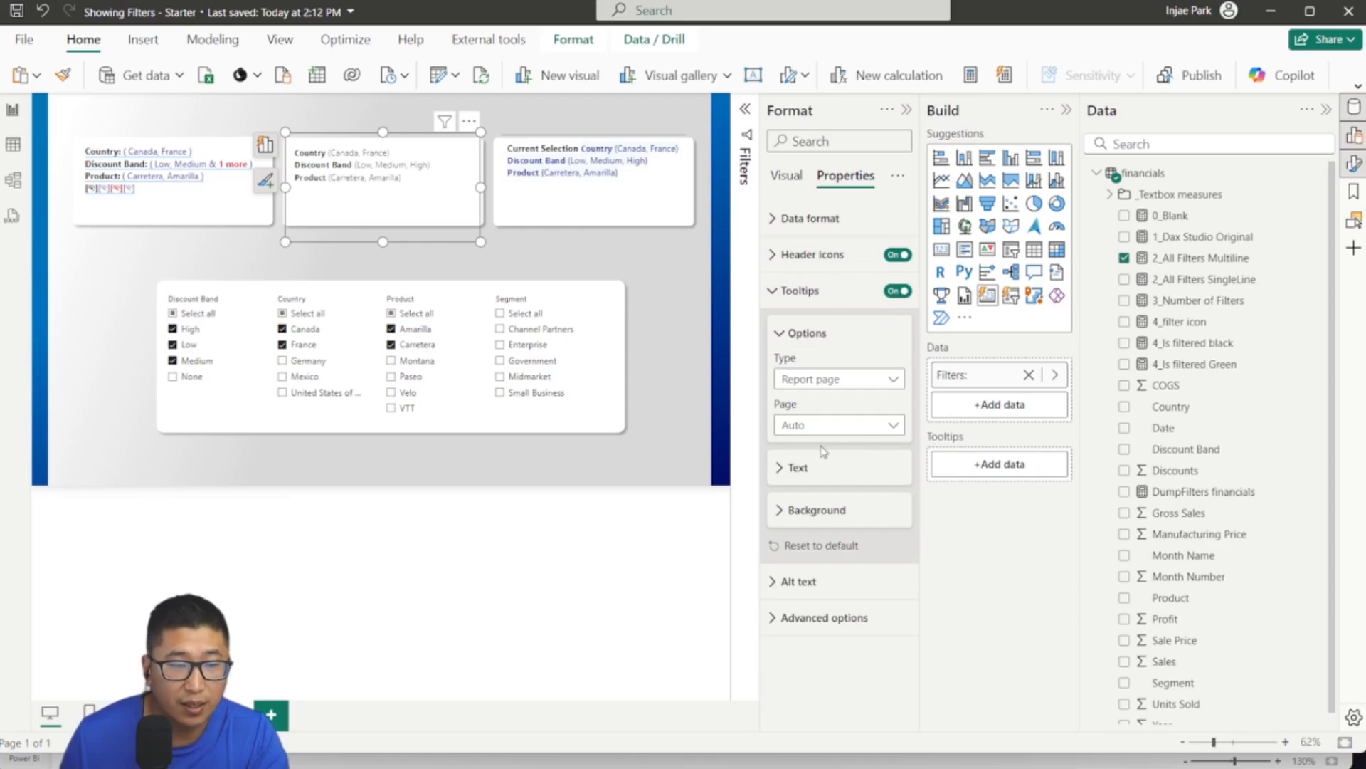
click(814, 511)
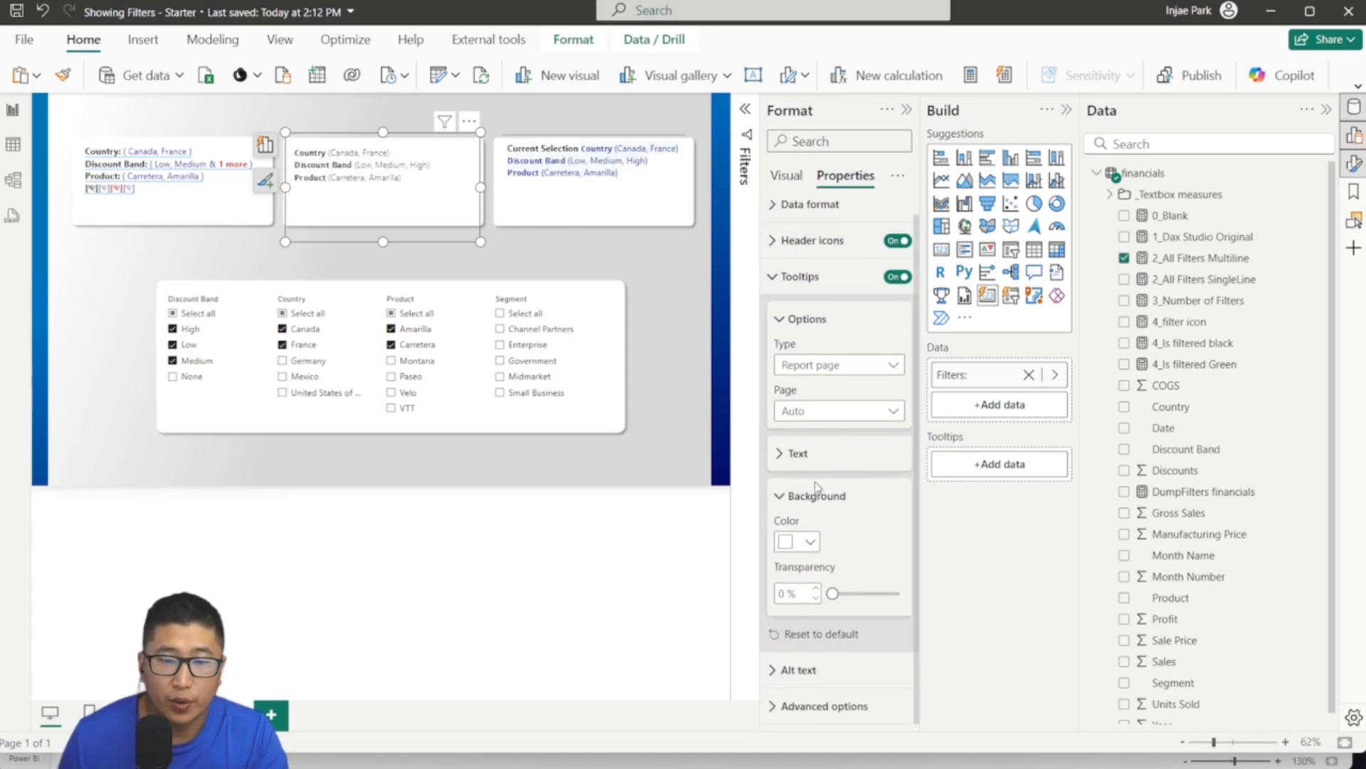
click(812, 543)
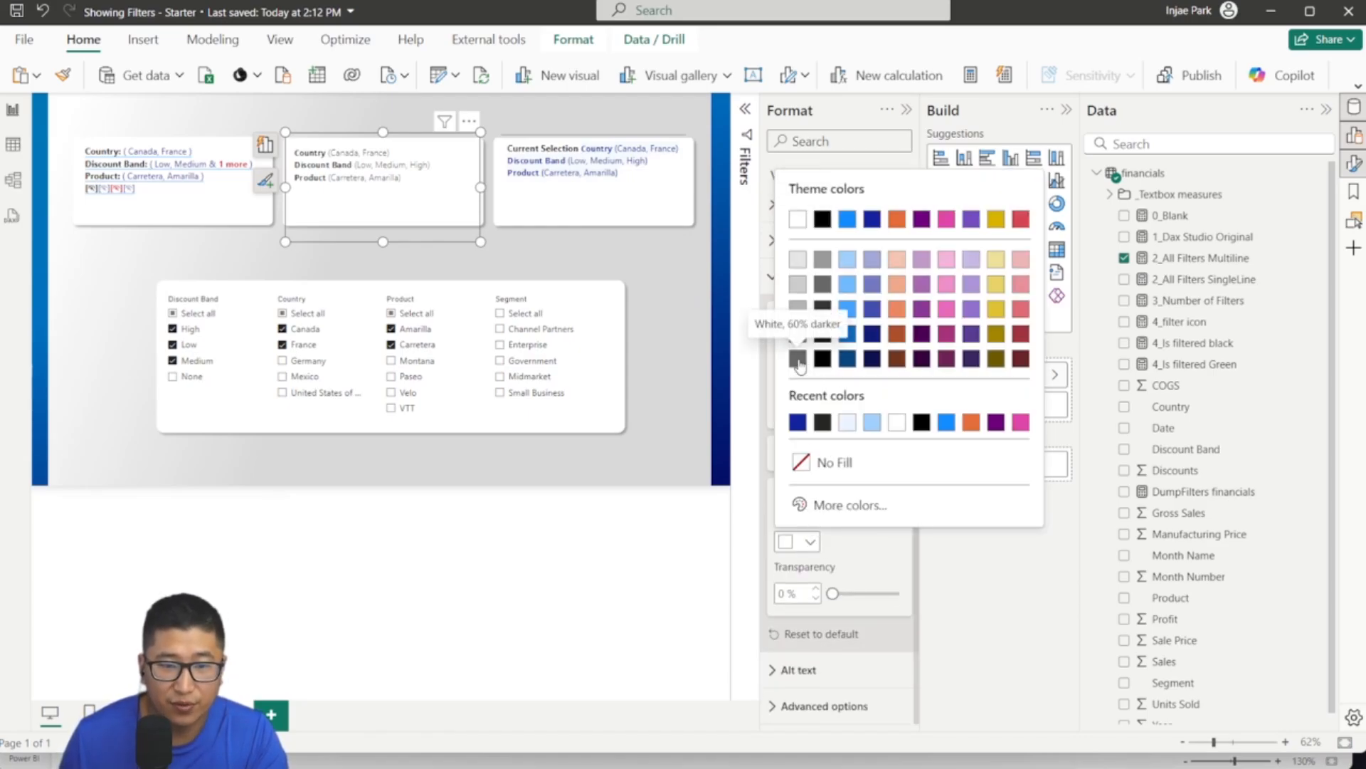
click(798, 360)
click(815, 590)
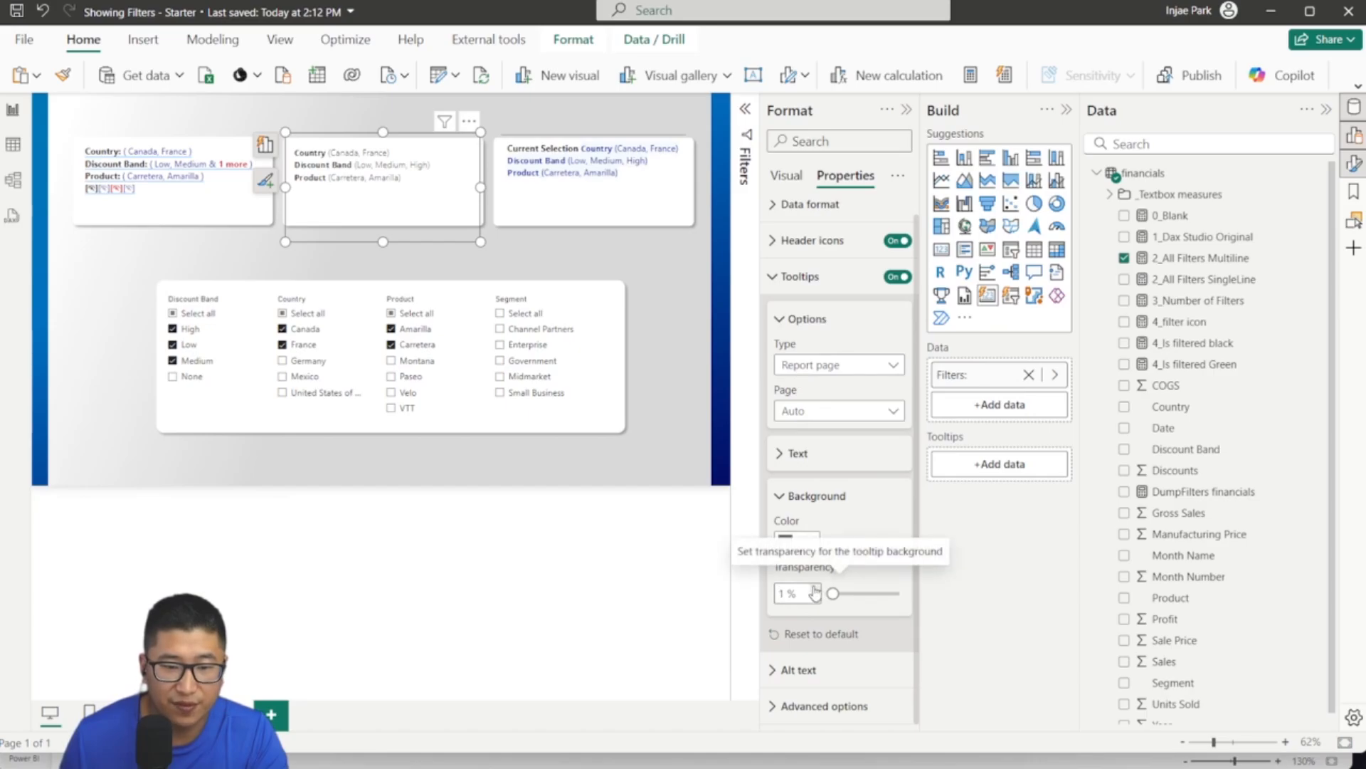
Step: Set the tooltip's label, value, and drill text and icon colors to white, and check the styled tooltip
click(796, 453)
scroll(804, 398, down, 1)
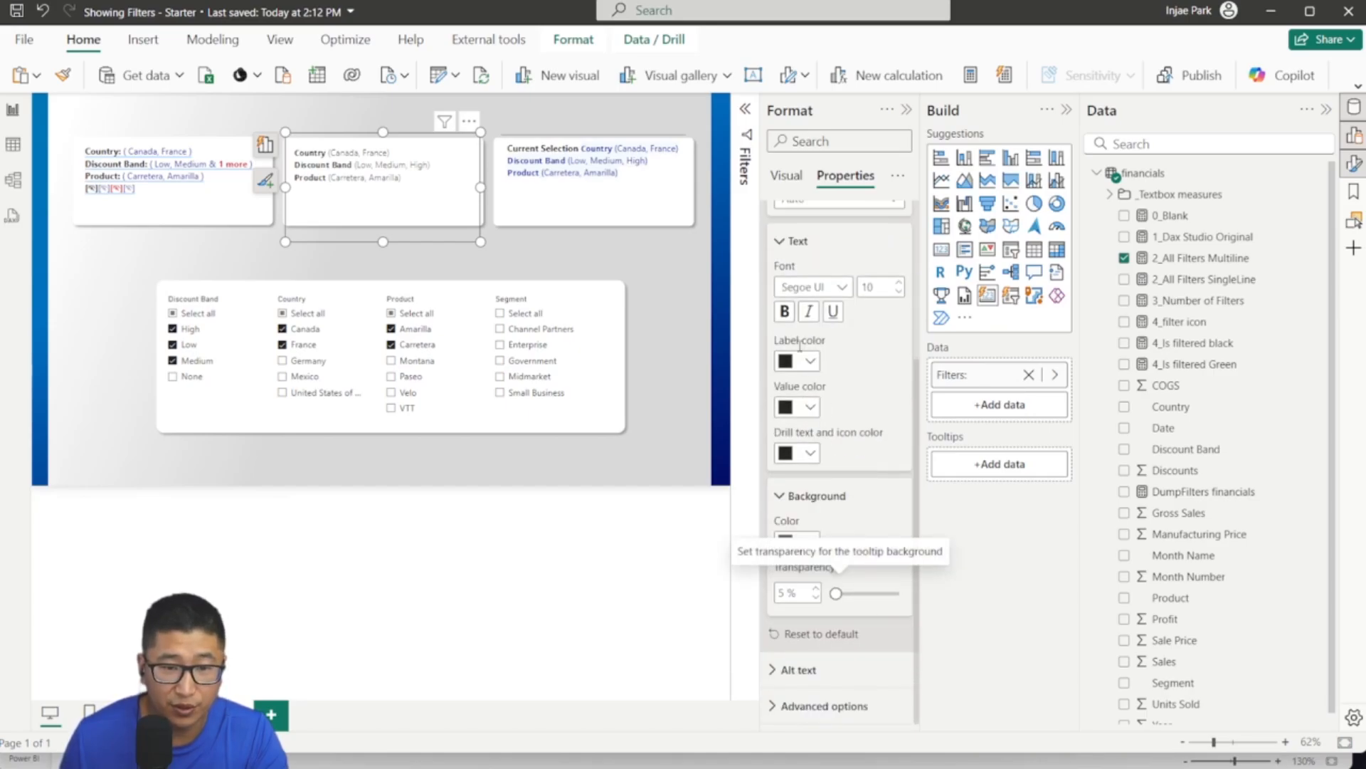
click(797, 361)
click(796, 422)
click(796, 453)
click(798, 377)
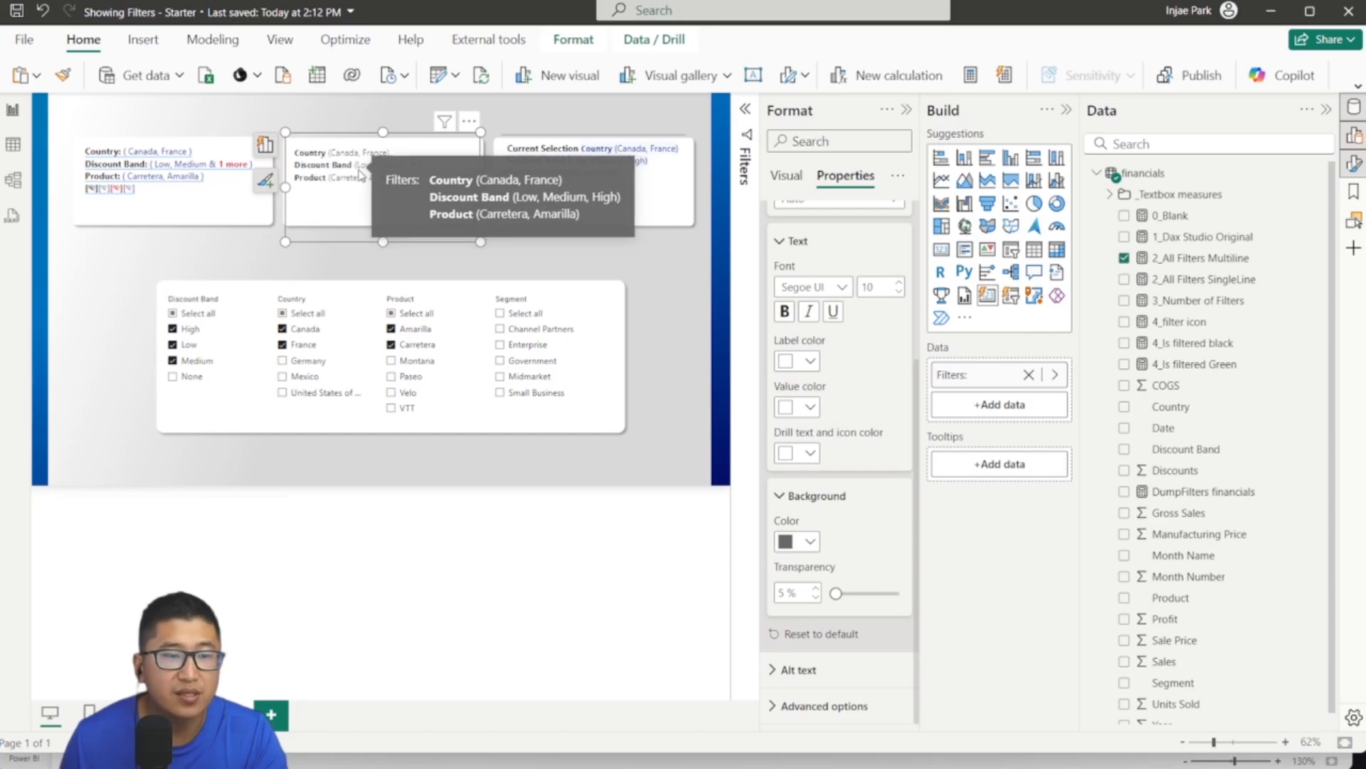
Step: Add 2_All Filters Multiline to the Current Selection card's tooltip fields, turn its tooltips on and compare the cards' tooltips
click(531, 166)
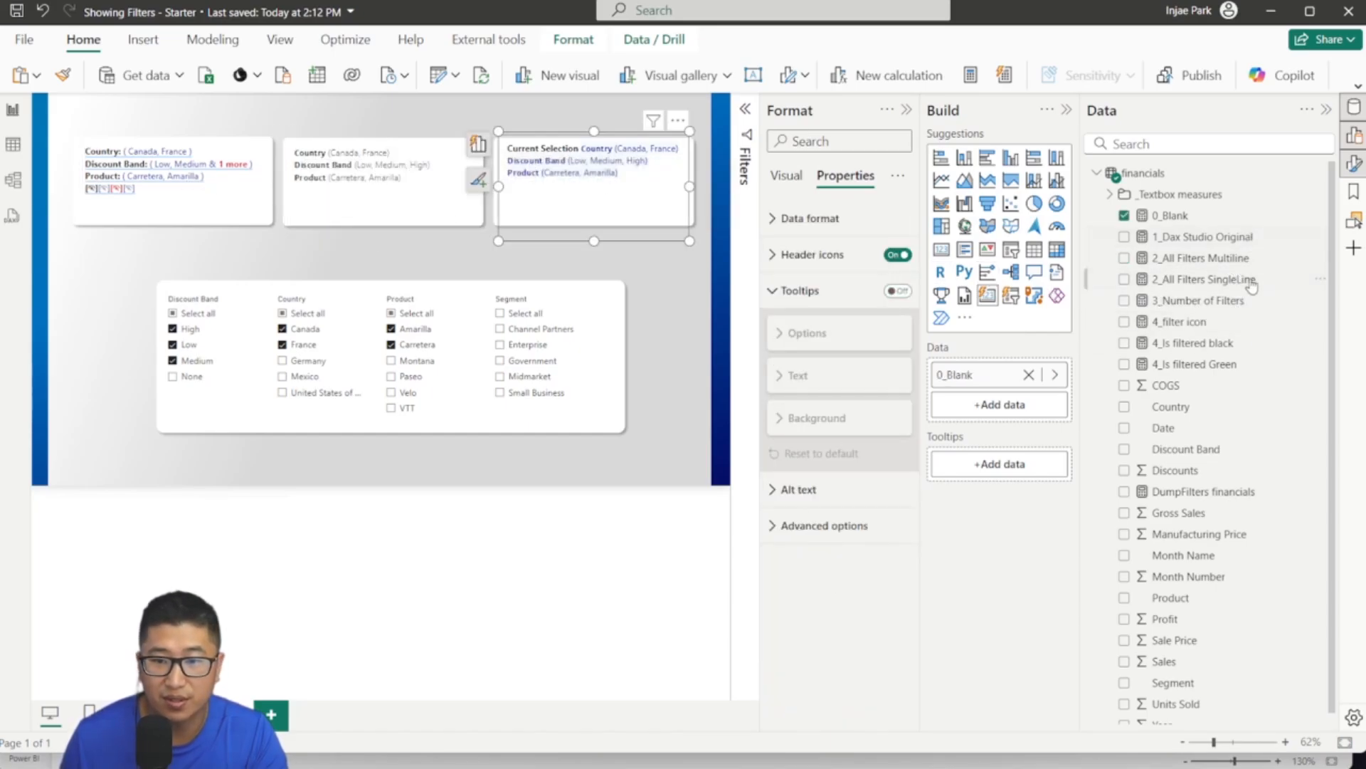
drag(1224, 260, 1021, 466)
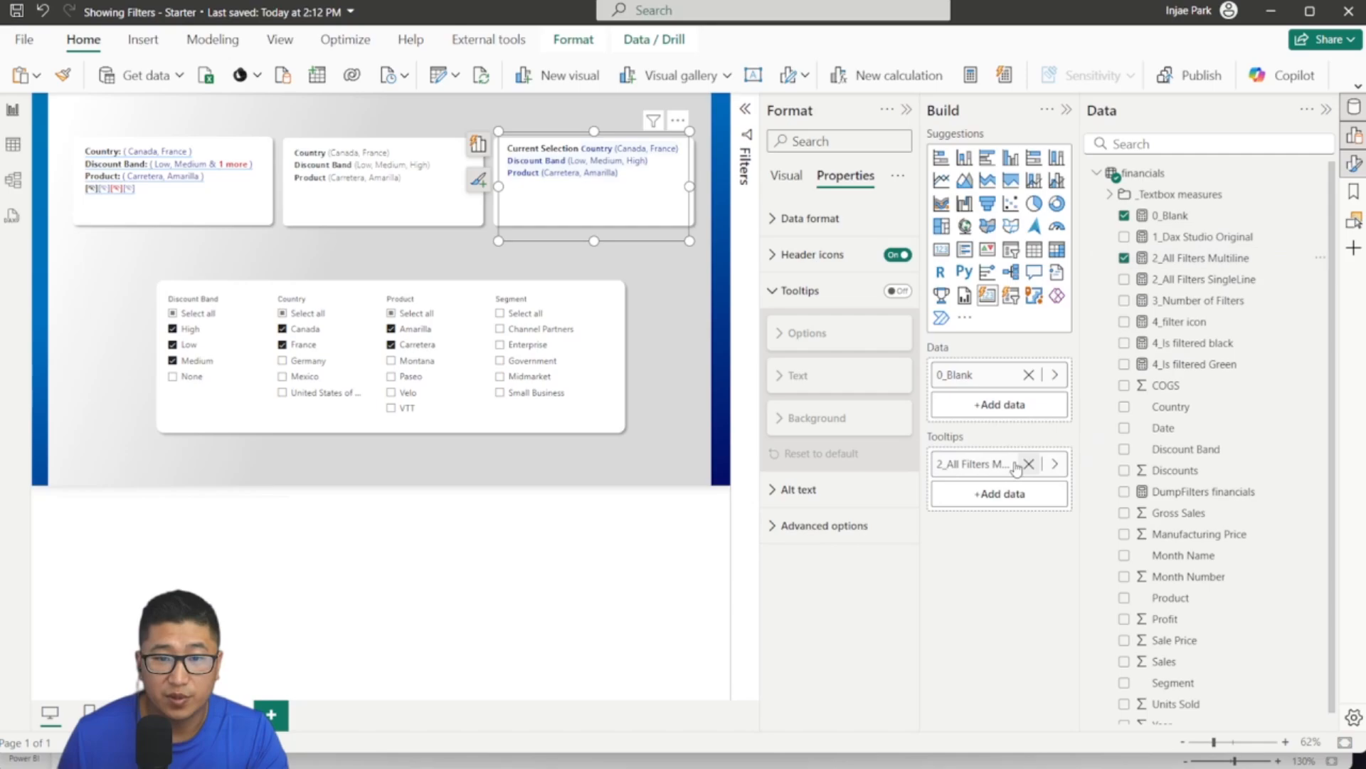
click(913, 287)
click(899, 291)
click(605, 277)
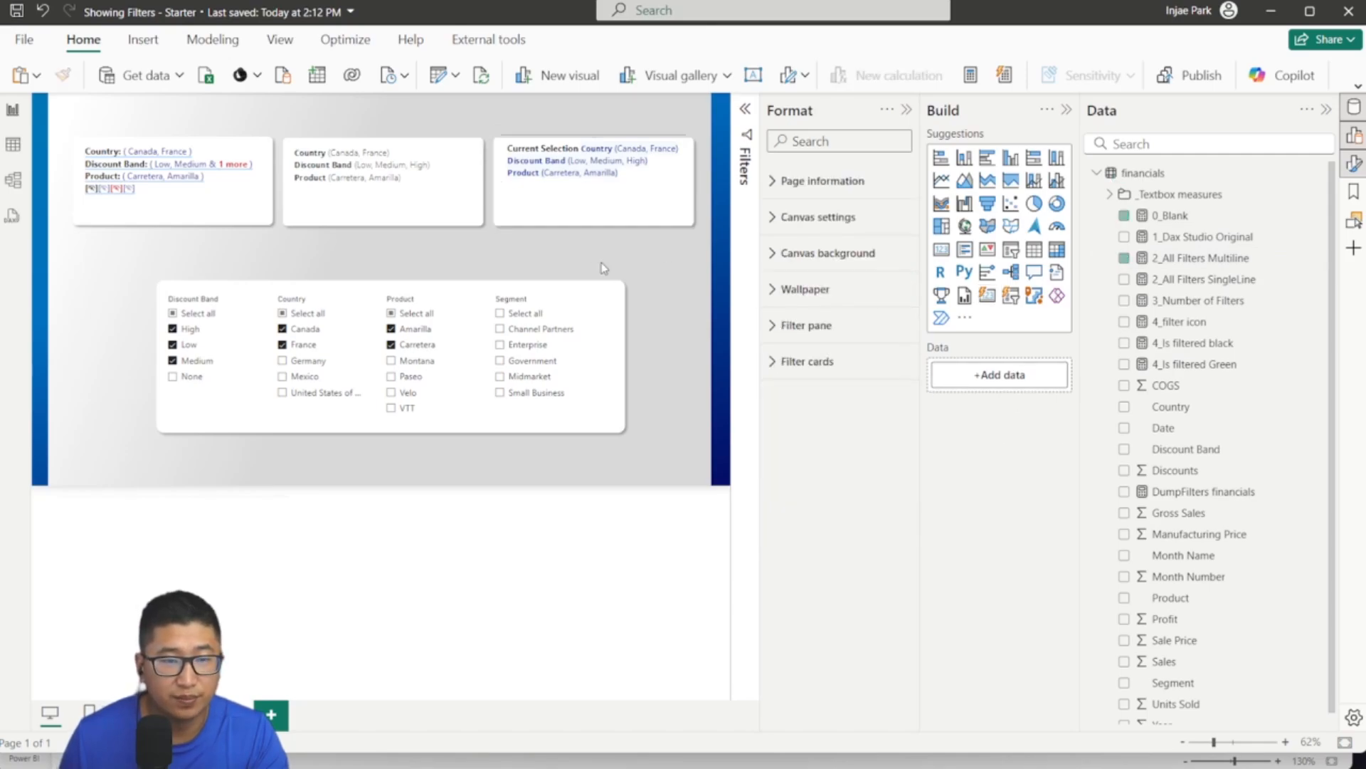
mouse_move(572, 177)
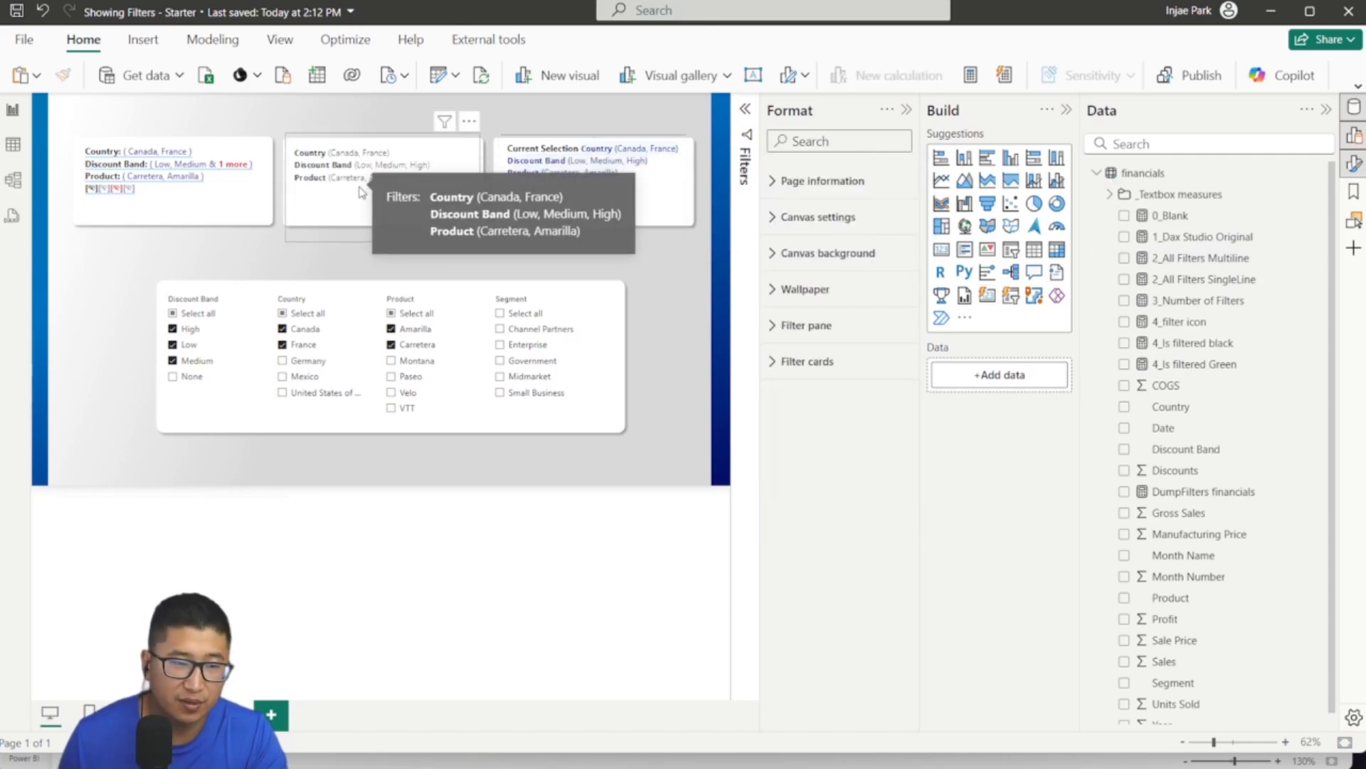
mouse_move(518, 174)
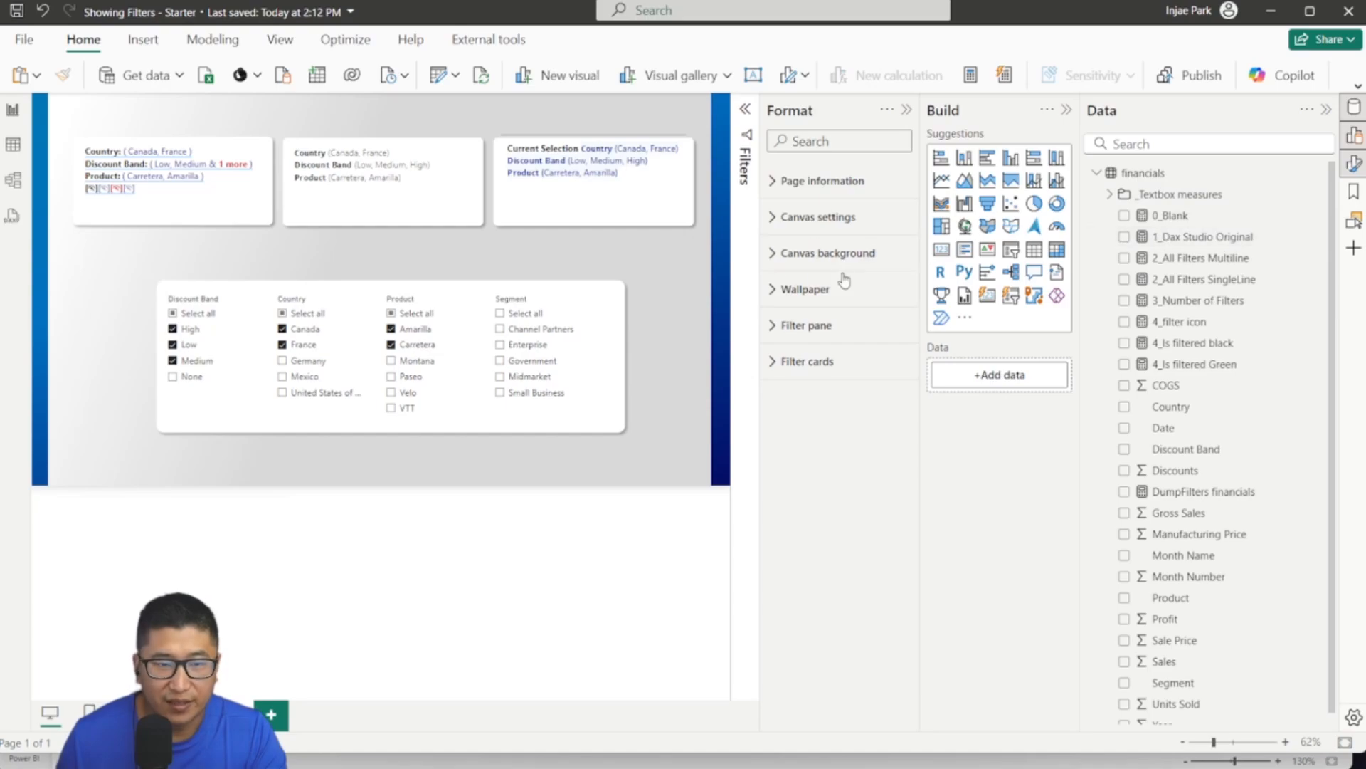
Step: Insert a new card about 160 by 116 at the slicer panel's upper-right corner and give it the 0_Blank measure
click(988, 297)
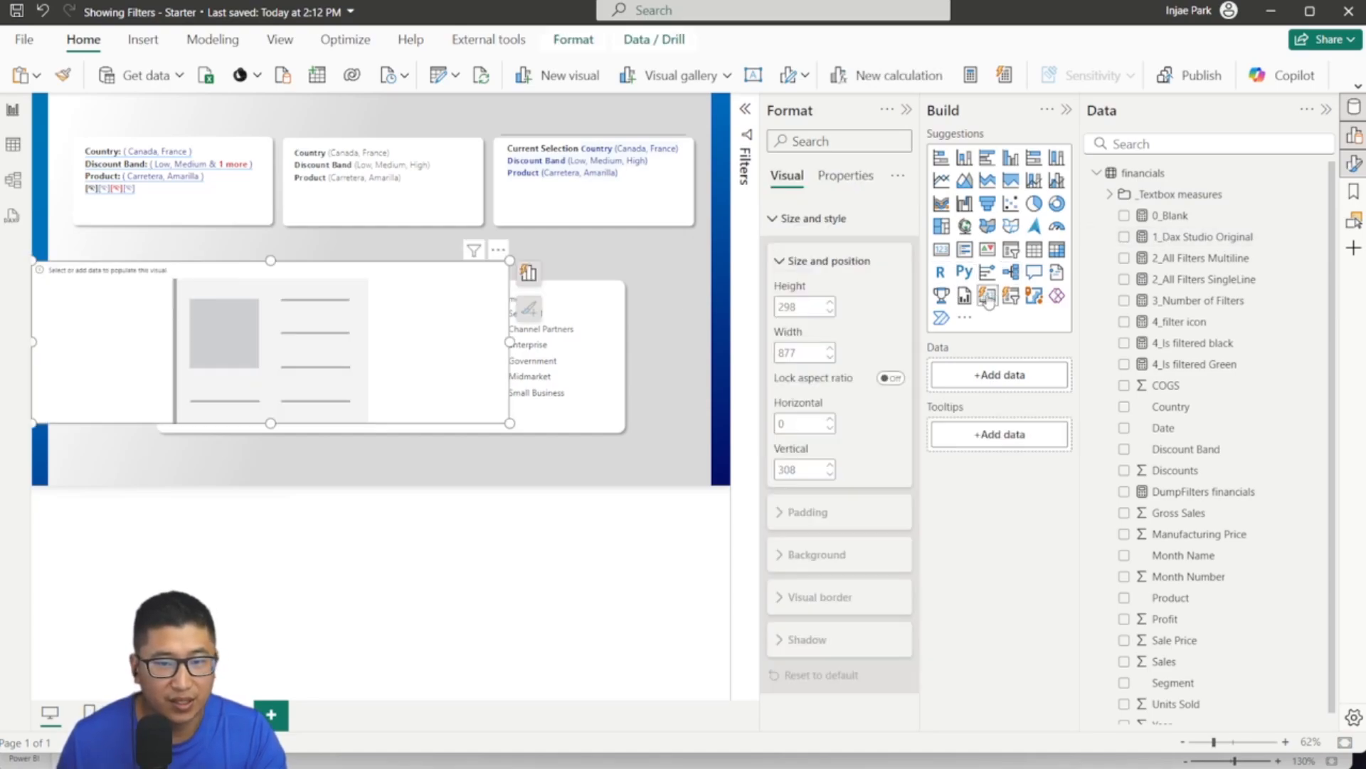
drag(192, 333, 351, 332)
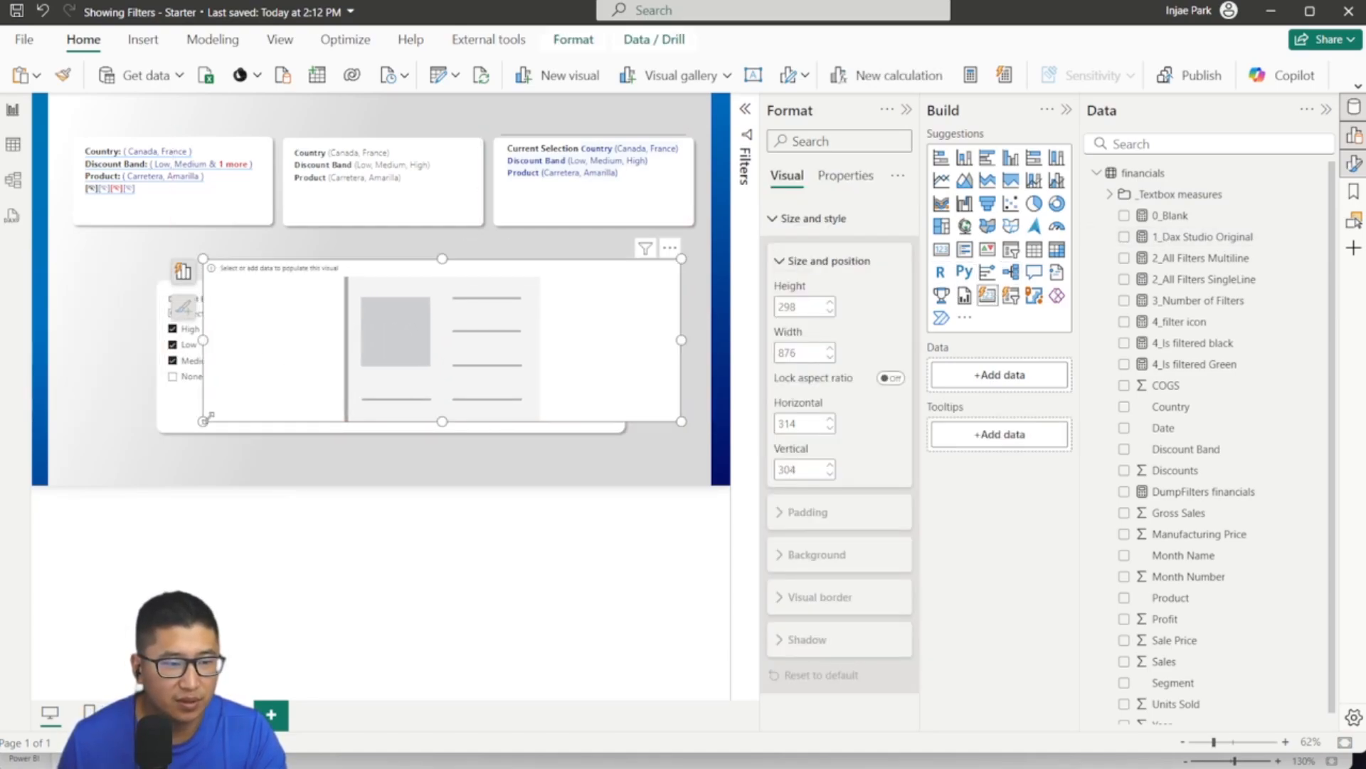
drag(212, 414, 595, 322)
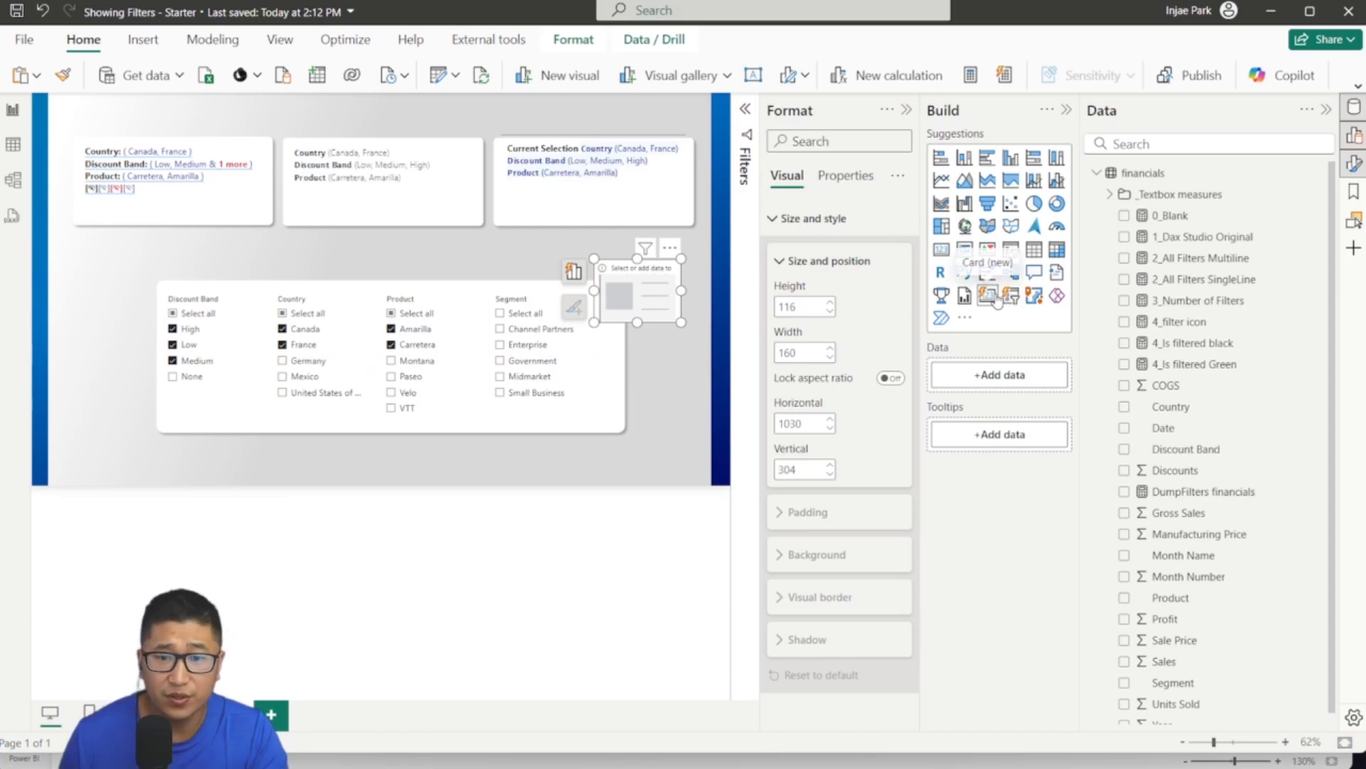
drag(1193, 220, 1015, 381)
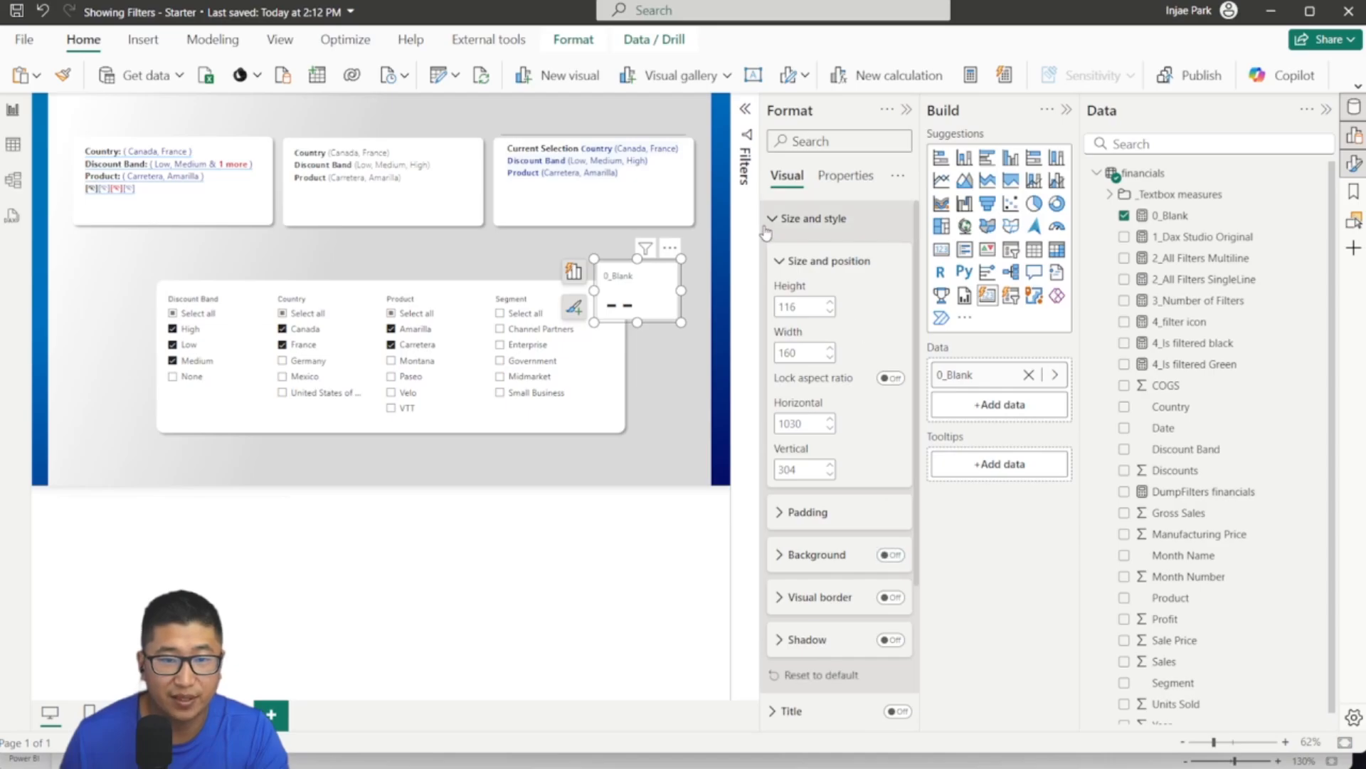
Step: Hide the new card's callout label and value, and enable its image with the type Image URL
click(890, 458)
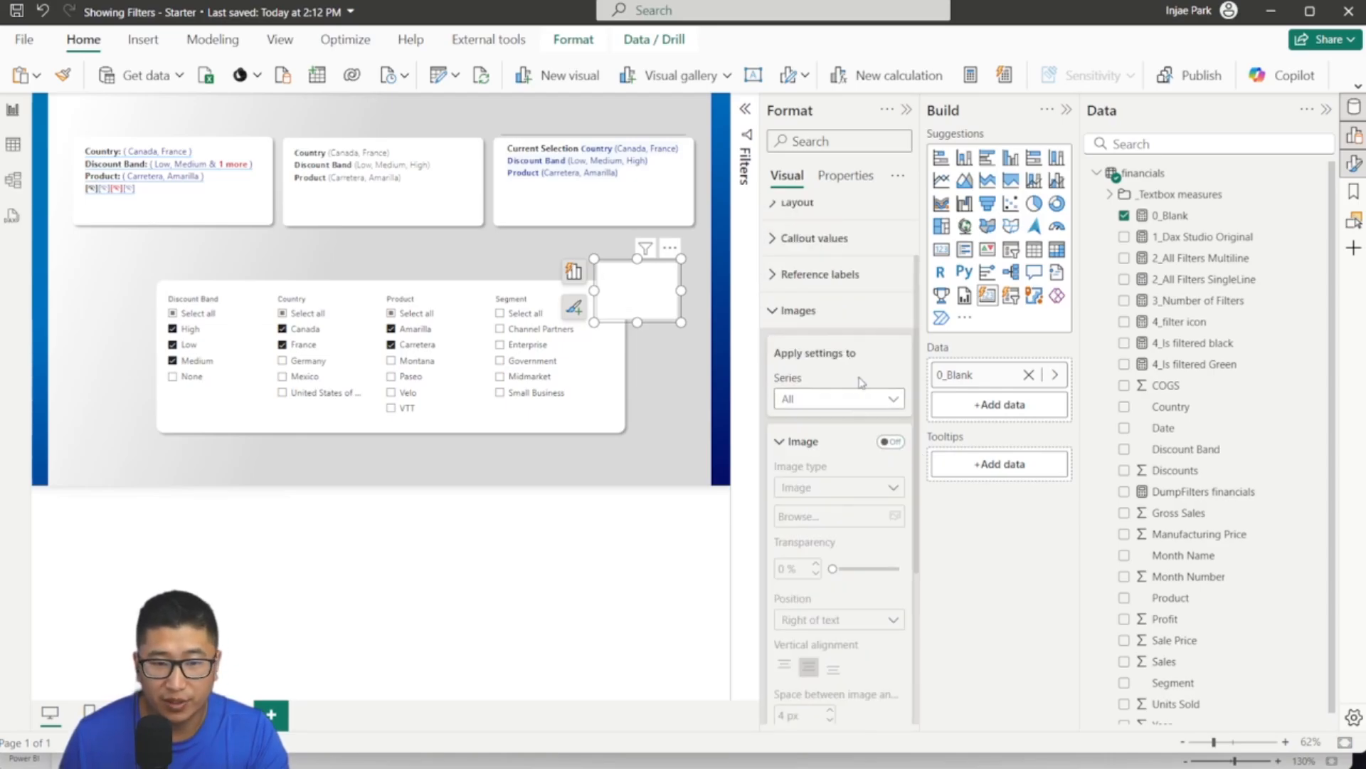
click(891, 442)
scroll(869, 399, down, 3)
click(847, 311)
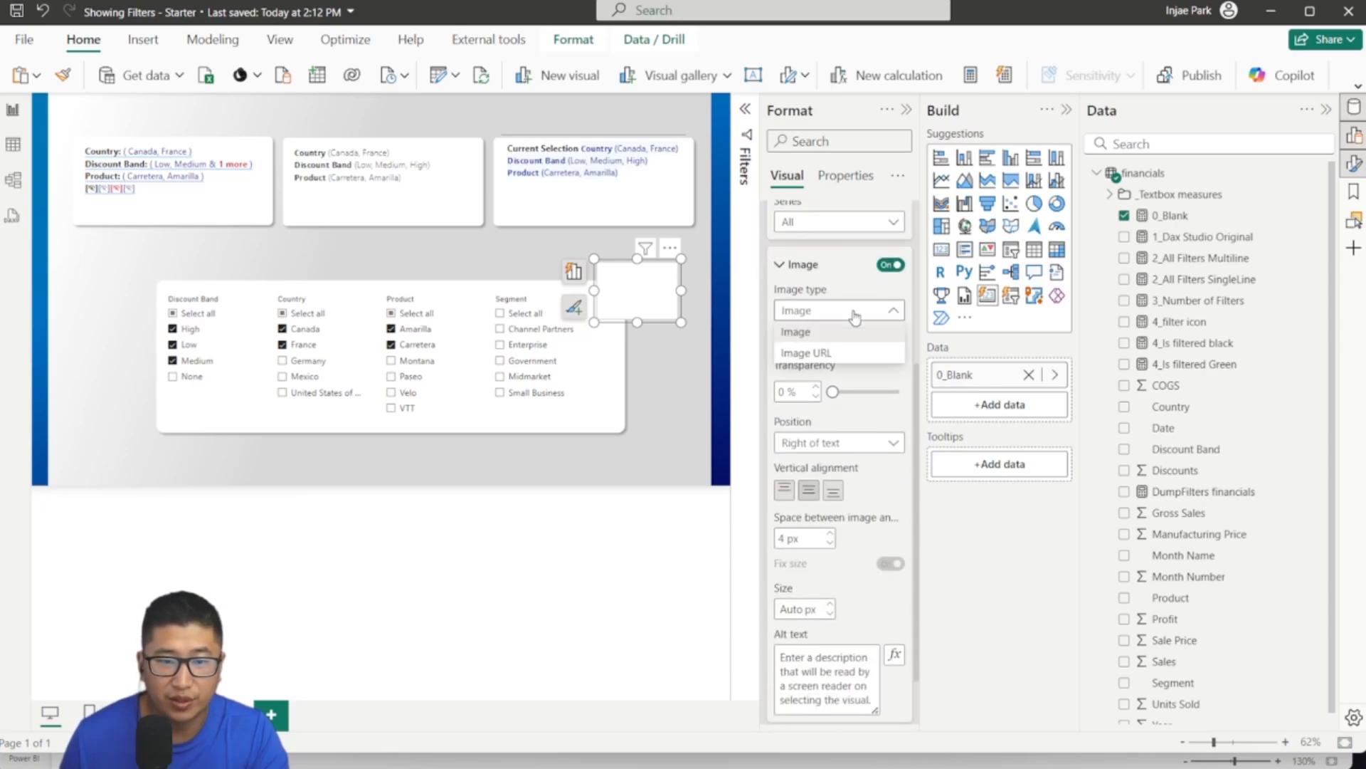
click(851, 356)
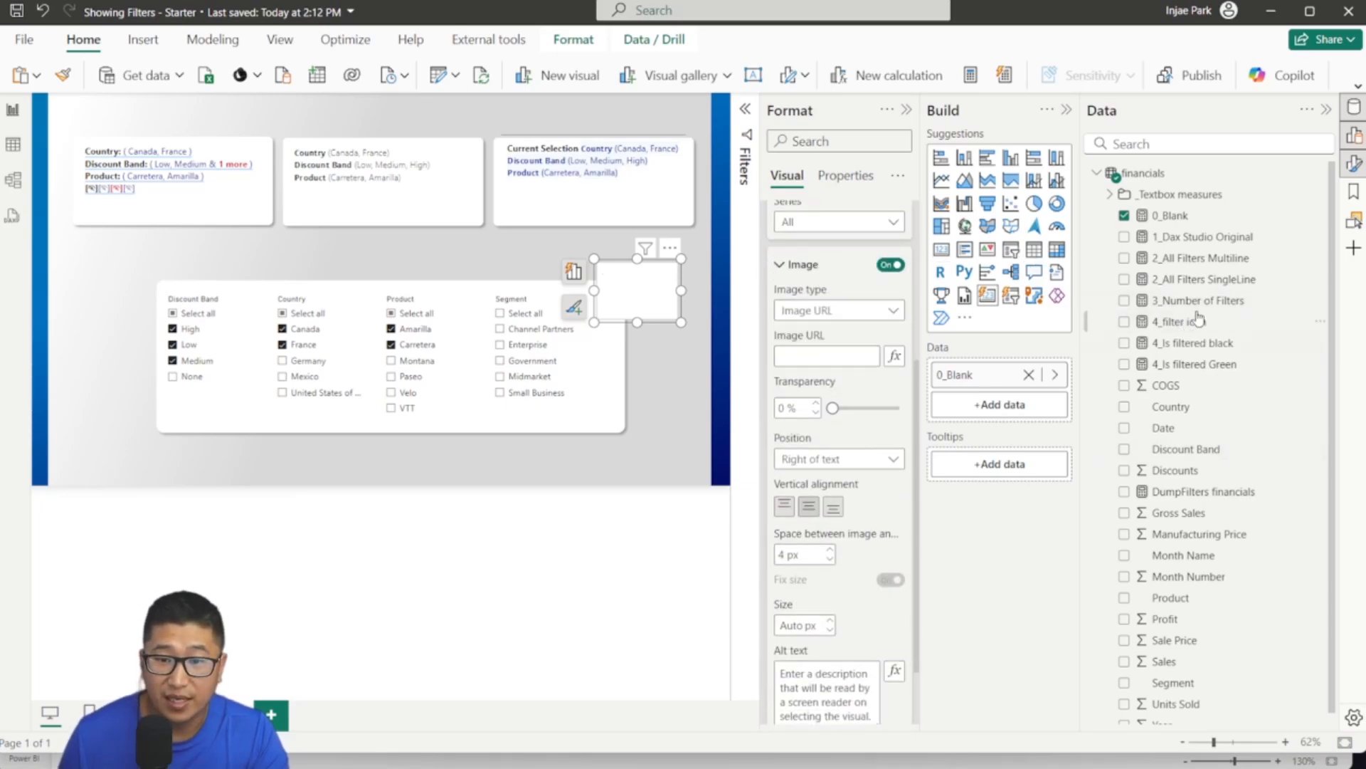
Step: Examine the base64 image definition of the 4_filter icon measure and close it without changes
click(1239, 329)
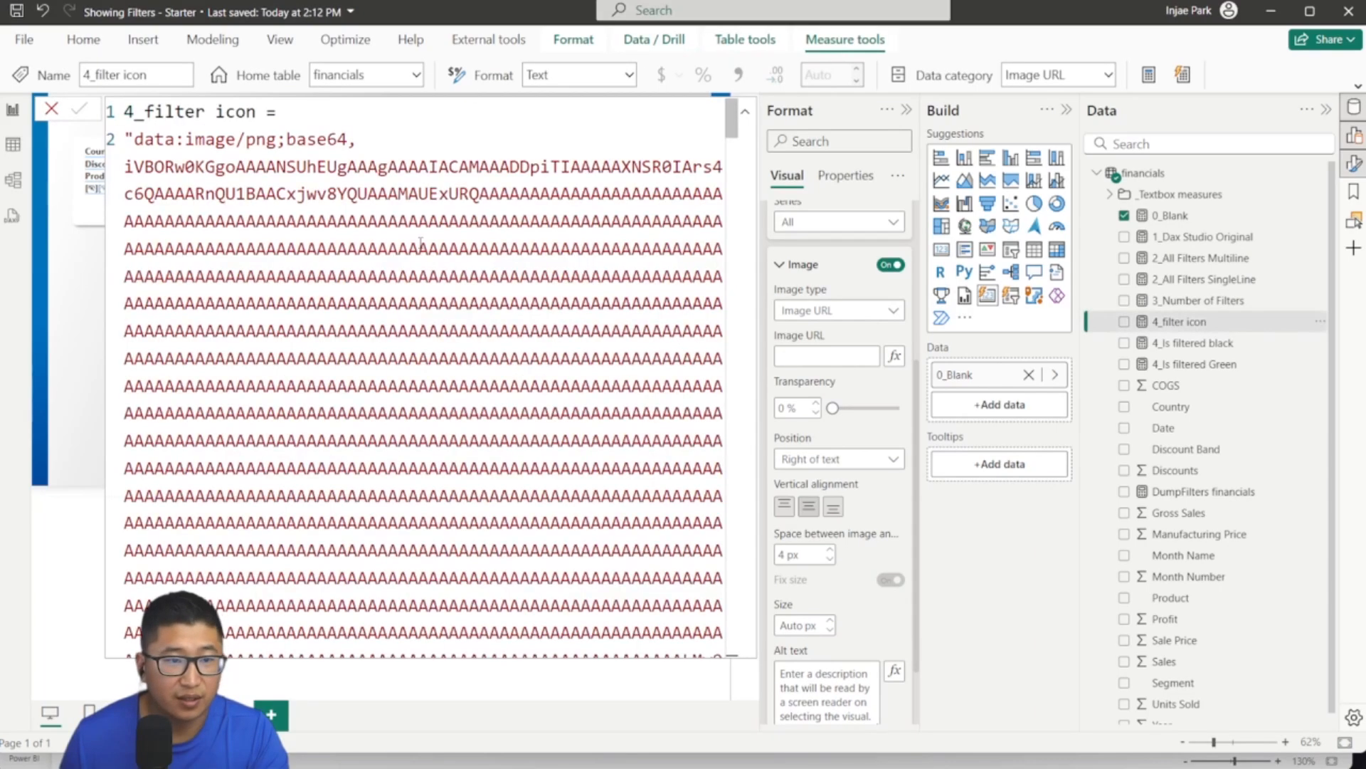
scroll(488, 289, down, 10)
scroll(488, 290, up, 10)
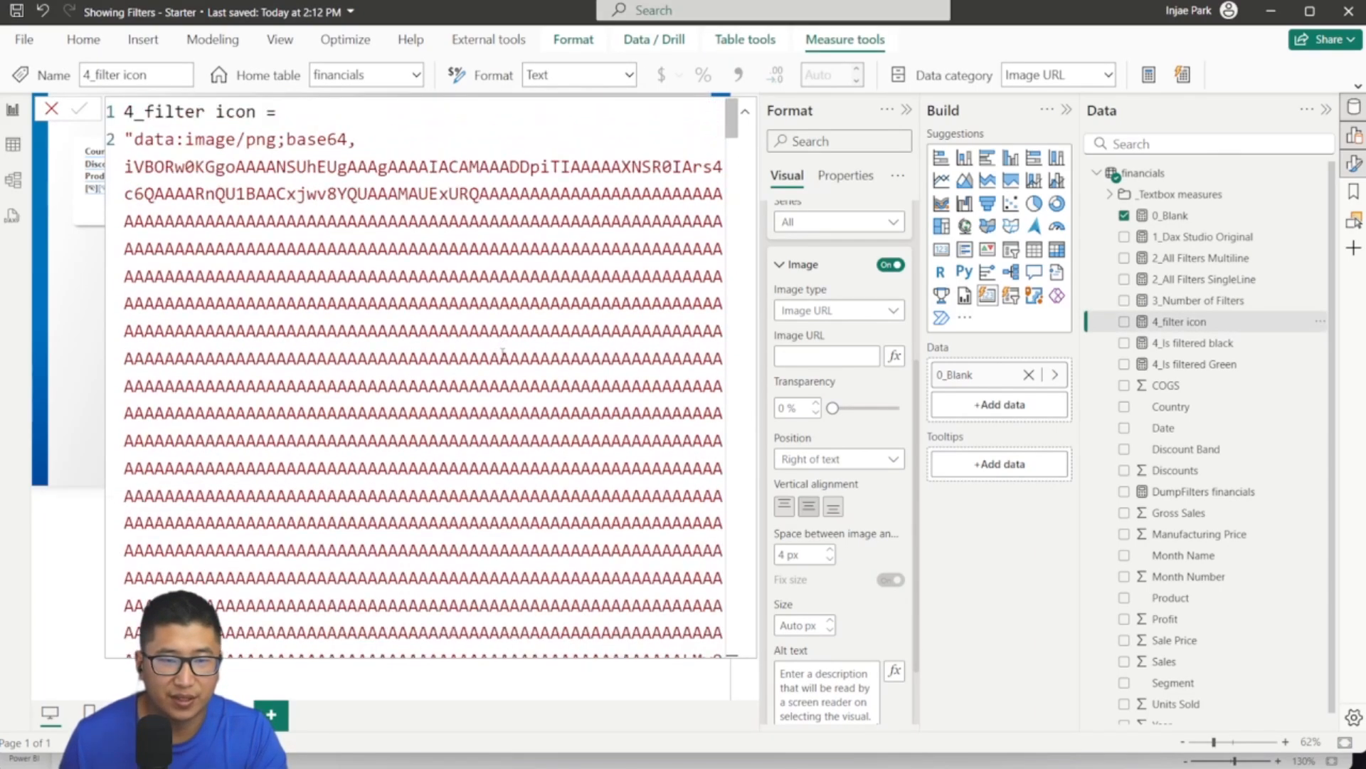
drag(304, 138, 361, 140)
click(410, 195)
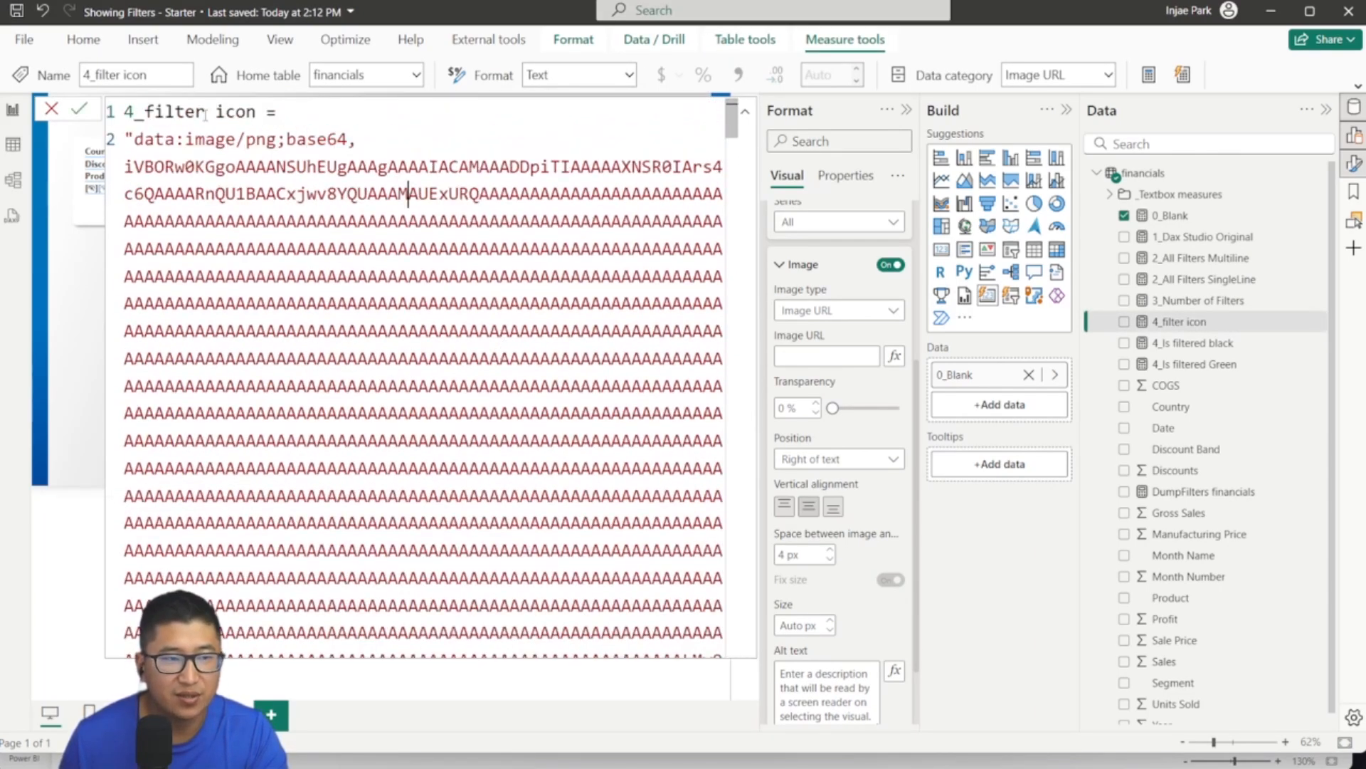
click(57, 112)
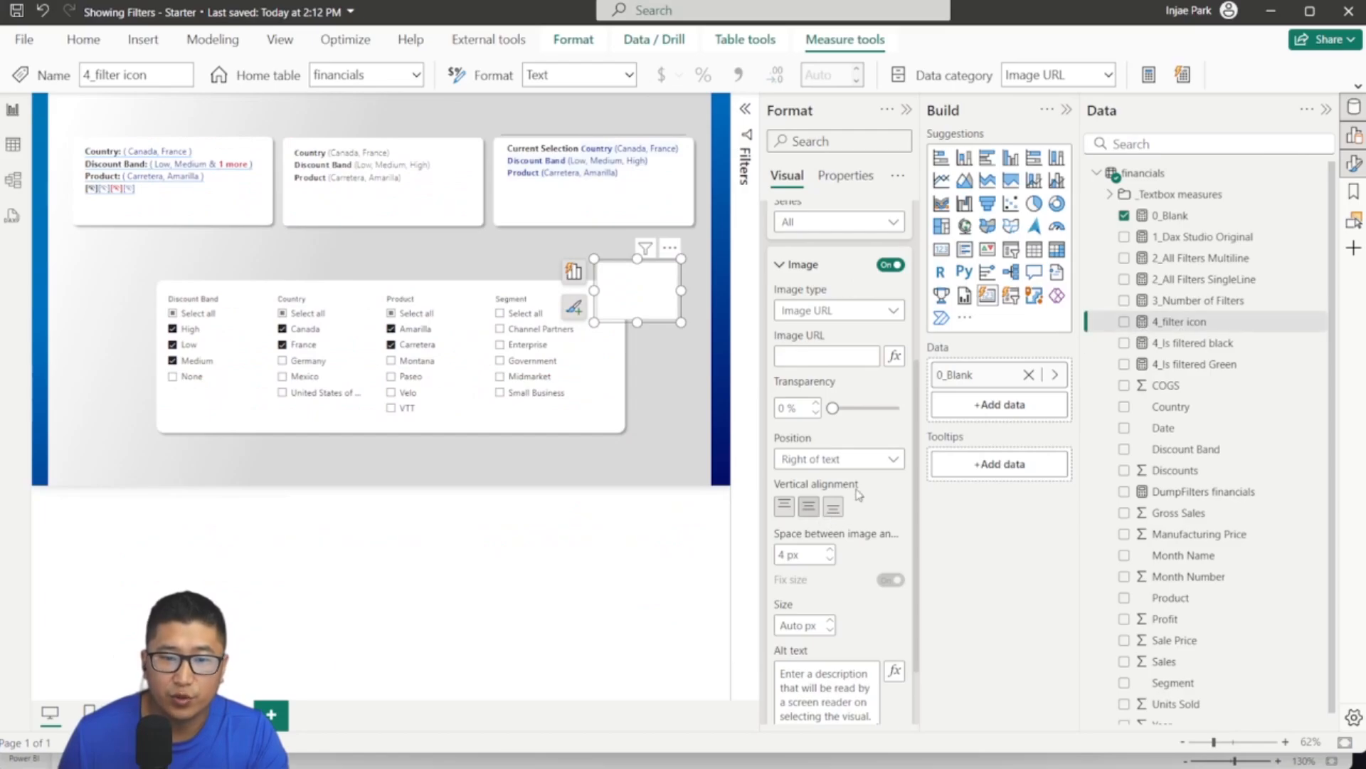
Step: Base the card's image URL on the field value of the 4_filter icon measure
click(894, 356)
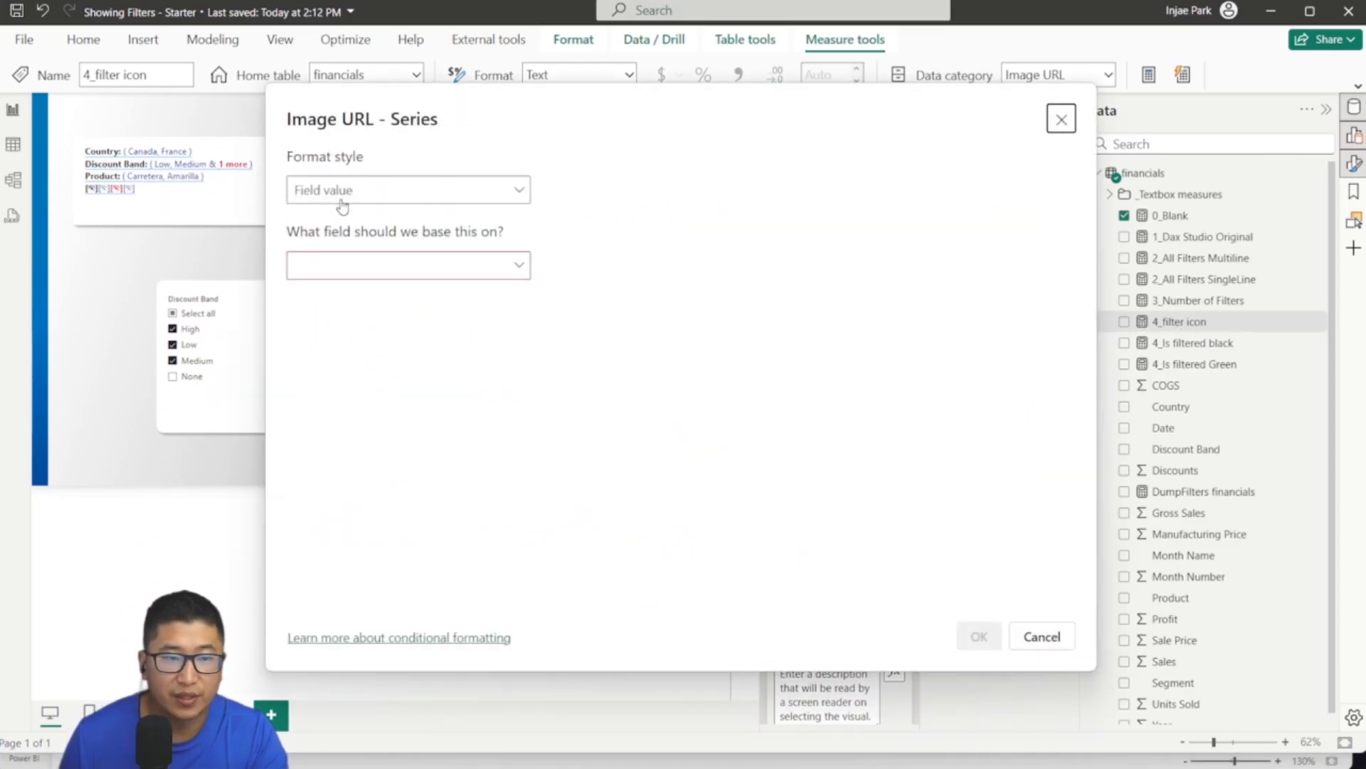
click(378, 262)
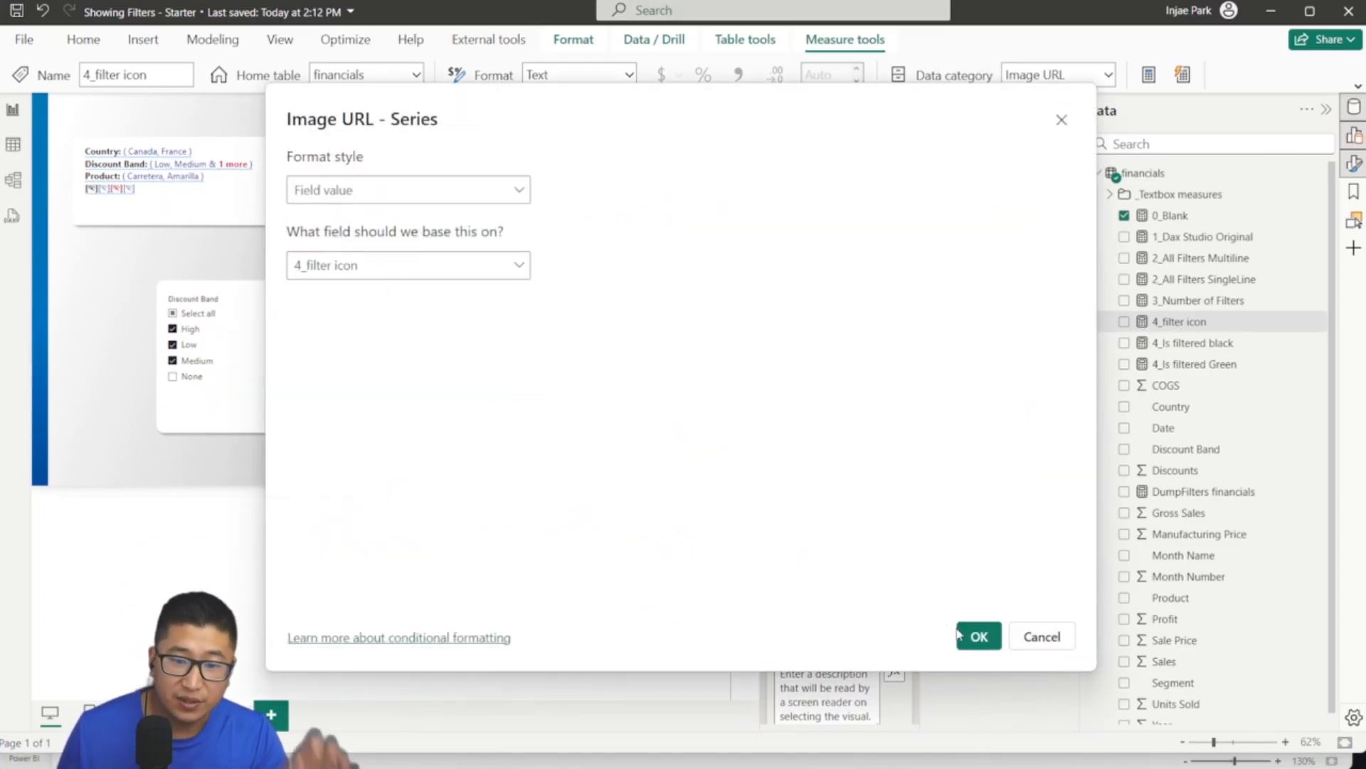
click(979, 635)
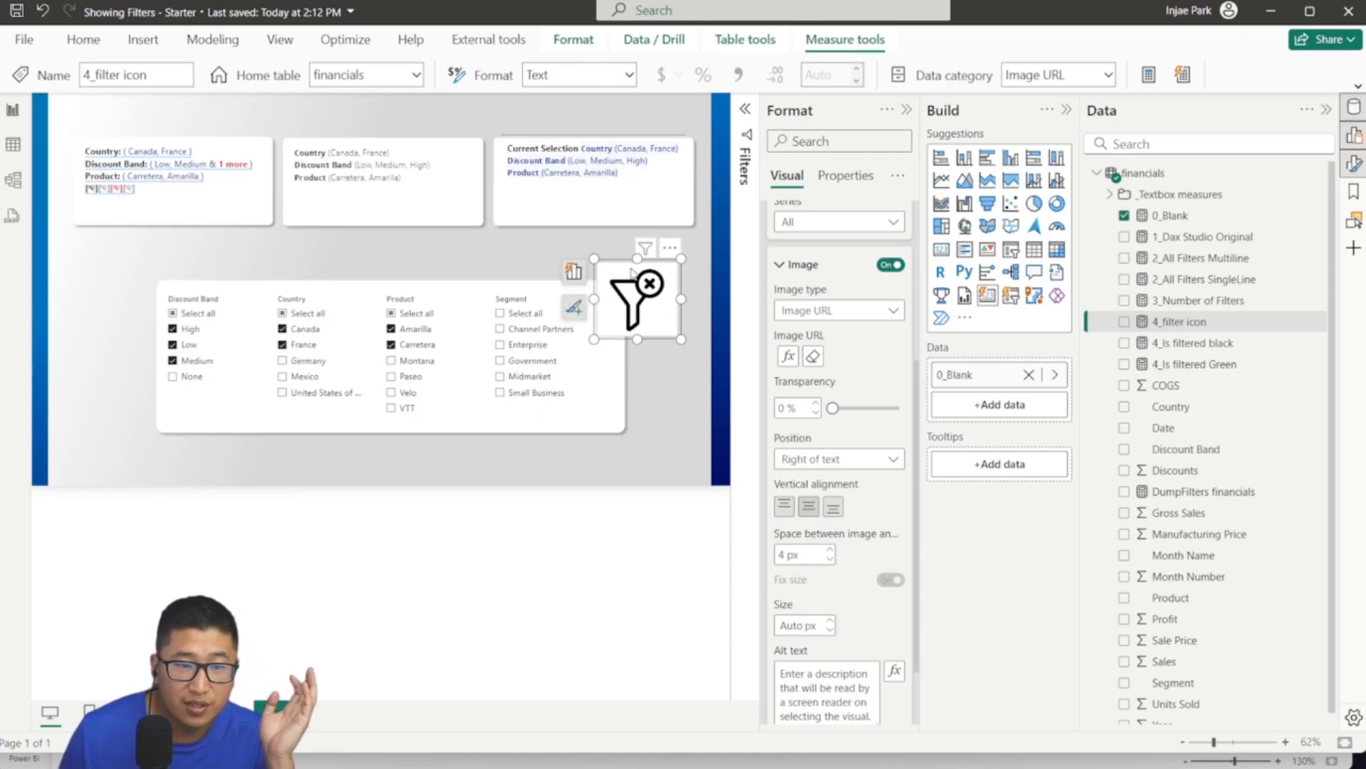
Step: Shrink the filter-icon card into the slicer panel's upper-right corner and turn off its card background and border
drag(630, 271, 599, 287)
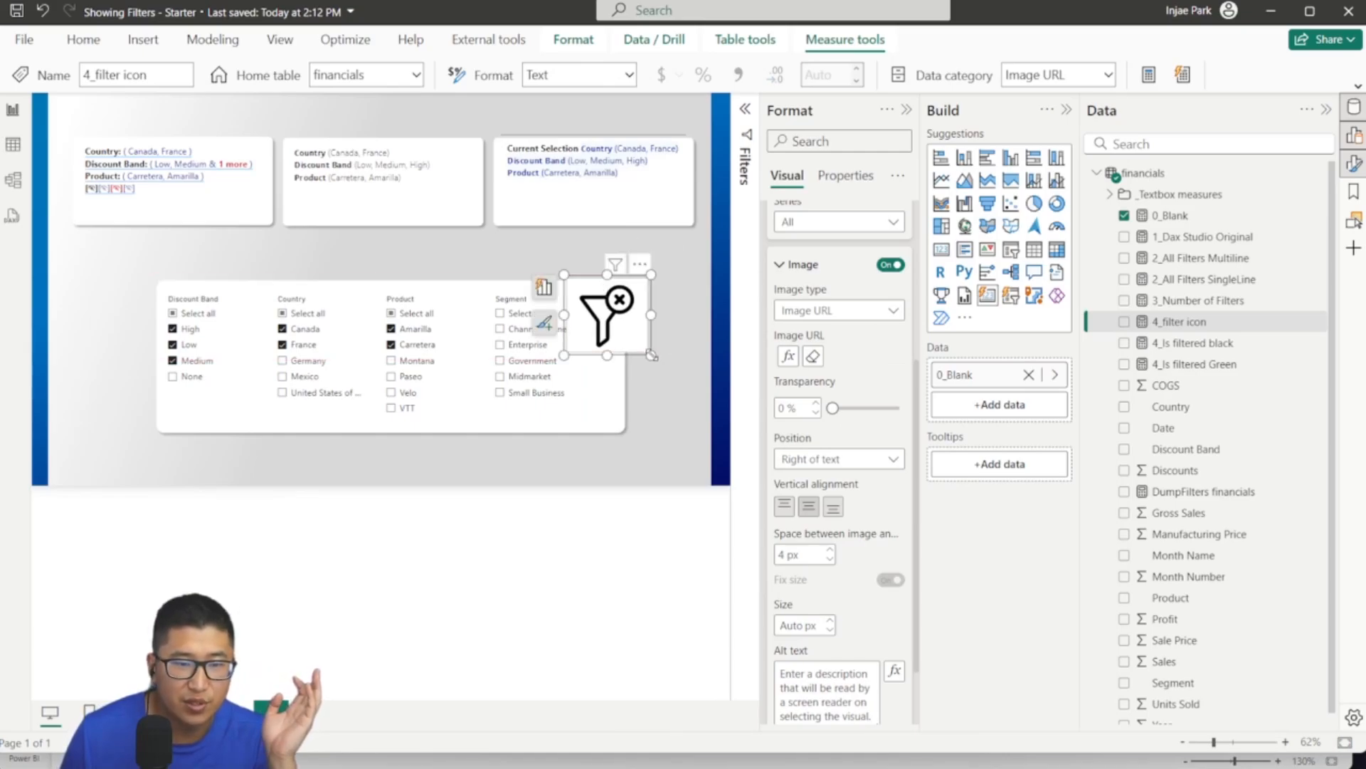
drag(652, 354, 601, 304)
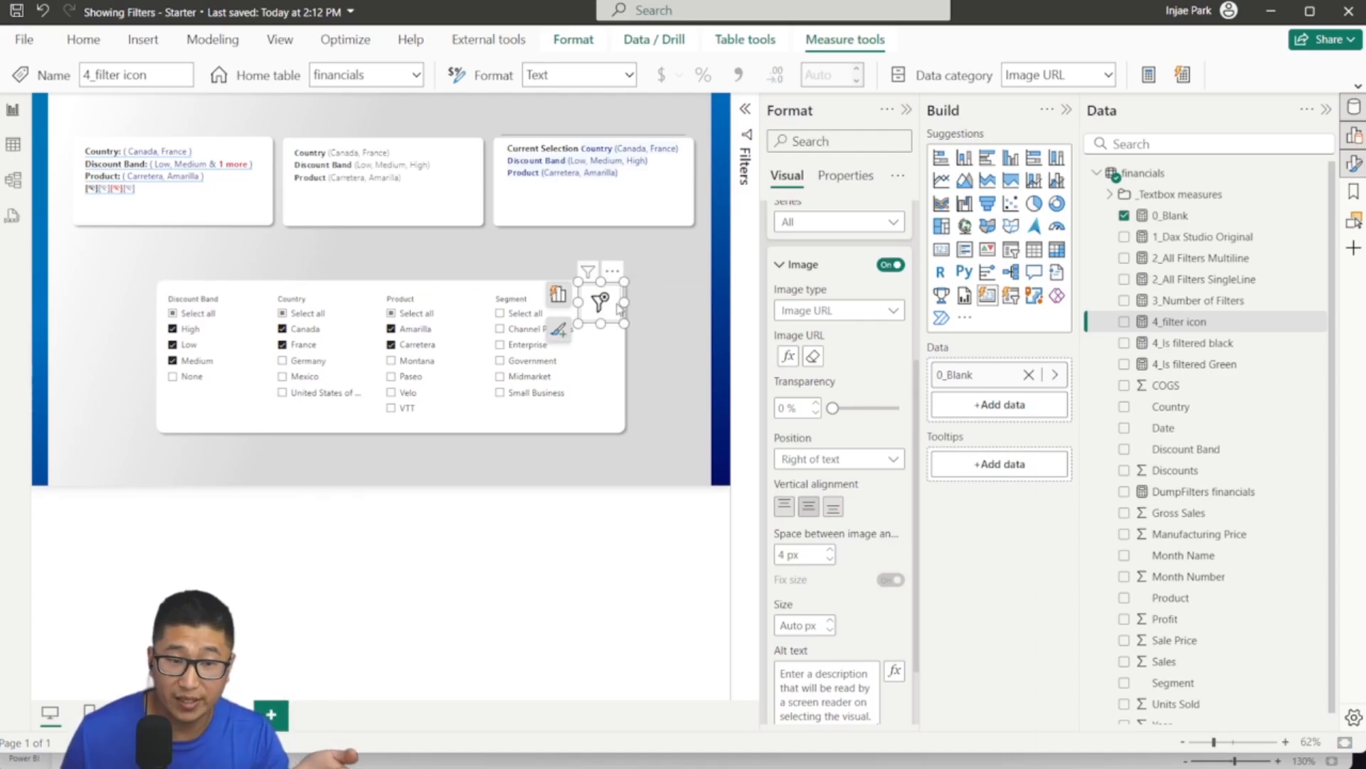
scroll(861, 392, down, 2)
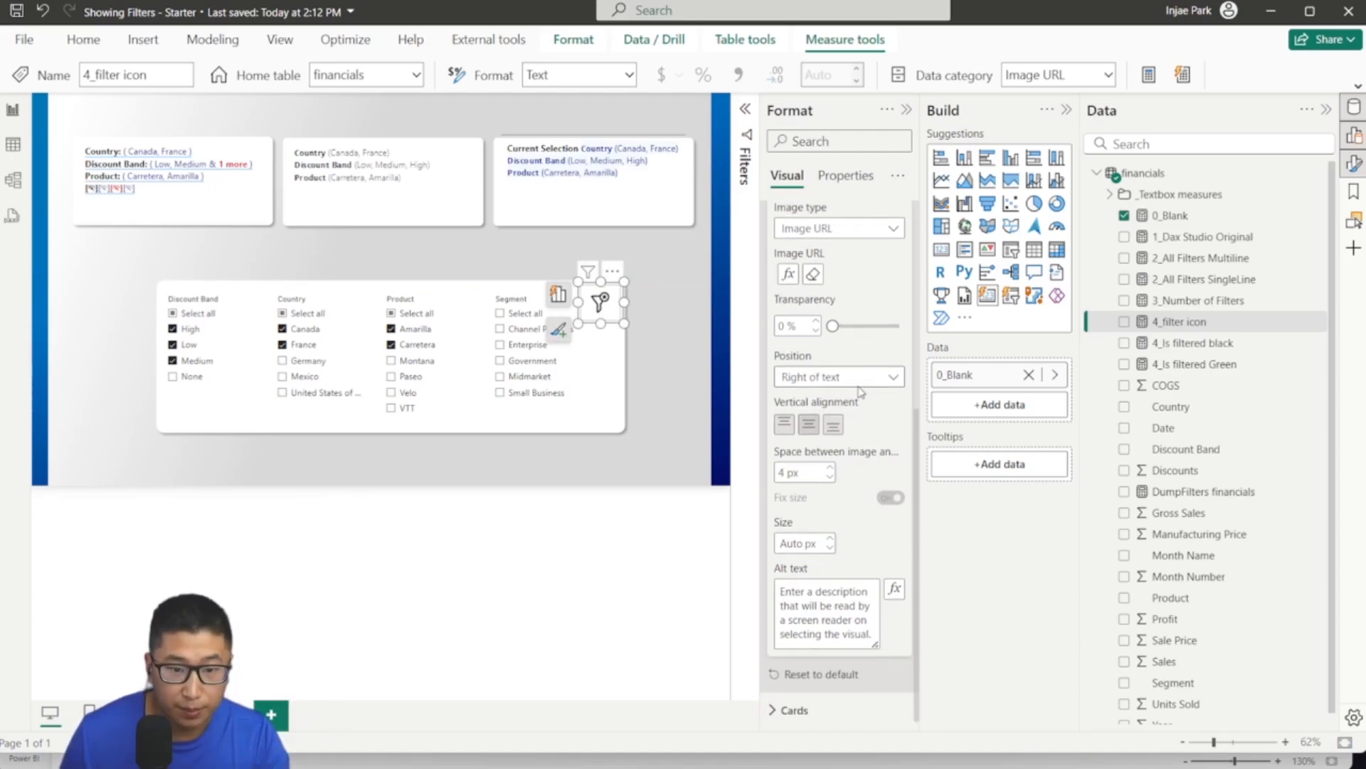
click(801, 709)
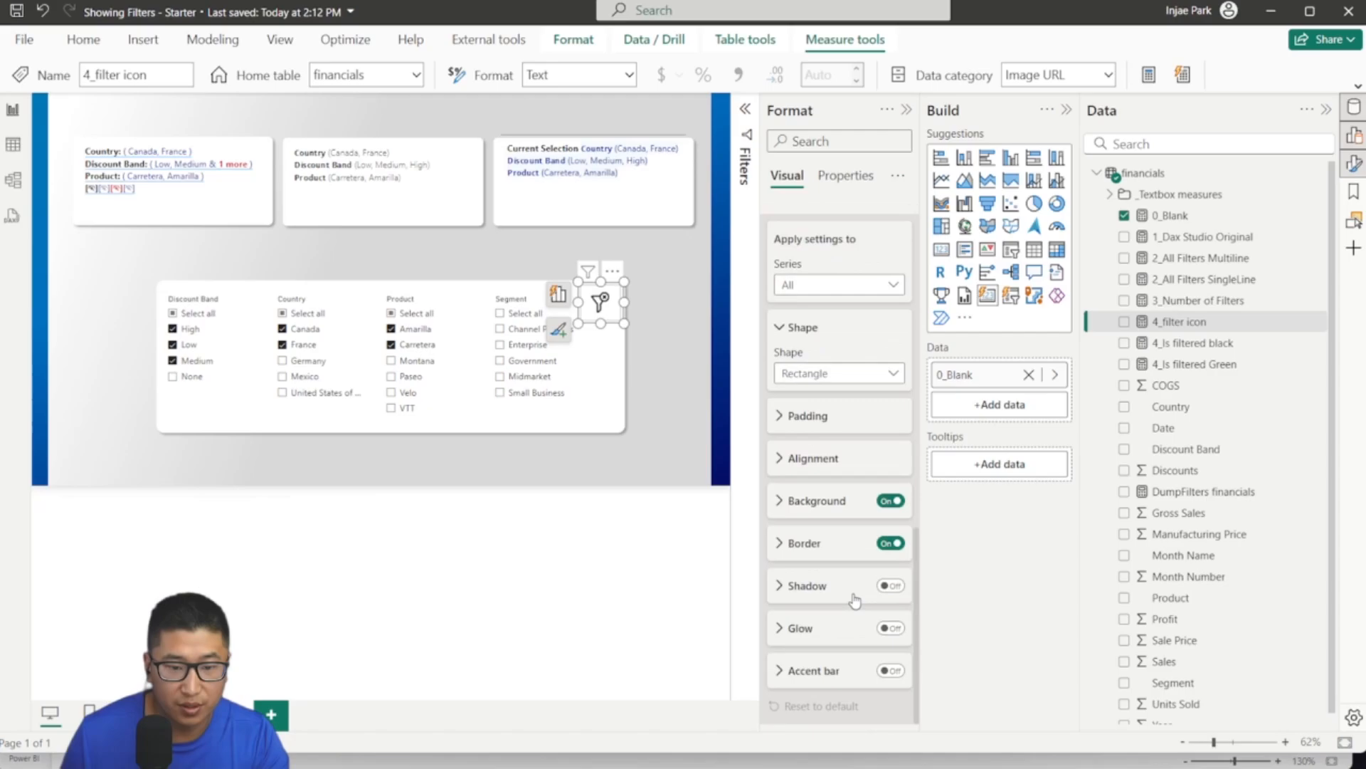
click(891, 501)
click(890, 543)
click(597, 269)
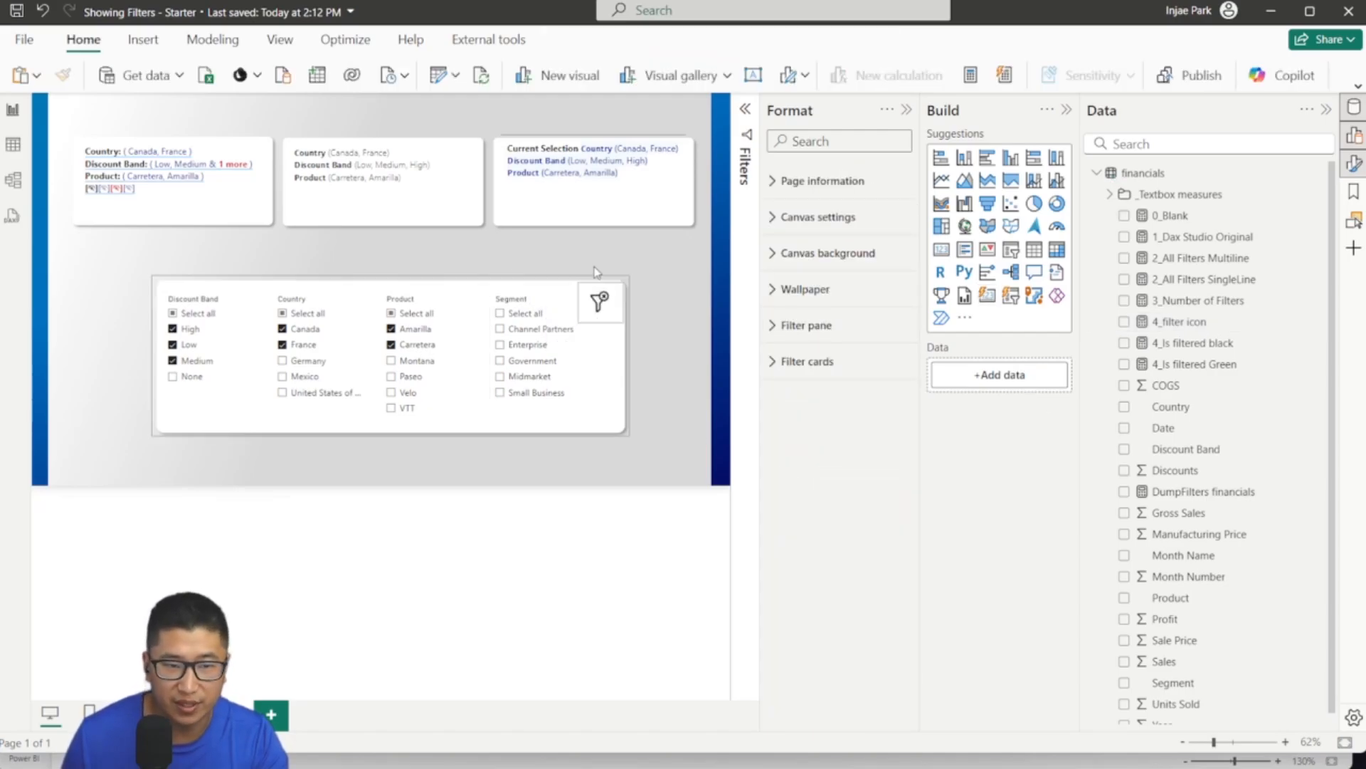
scroll(677, 318, up, 2)
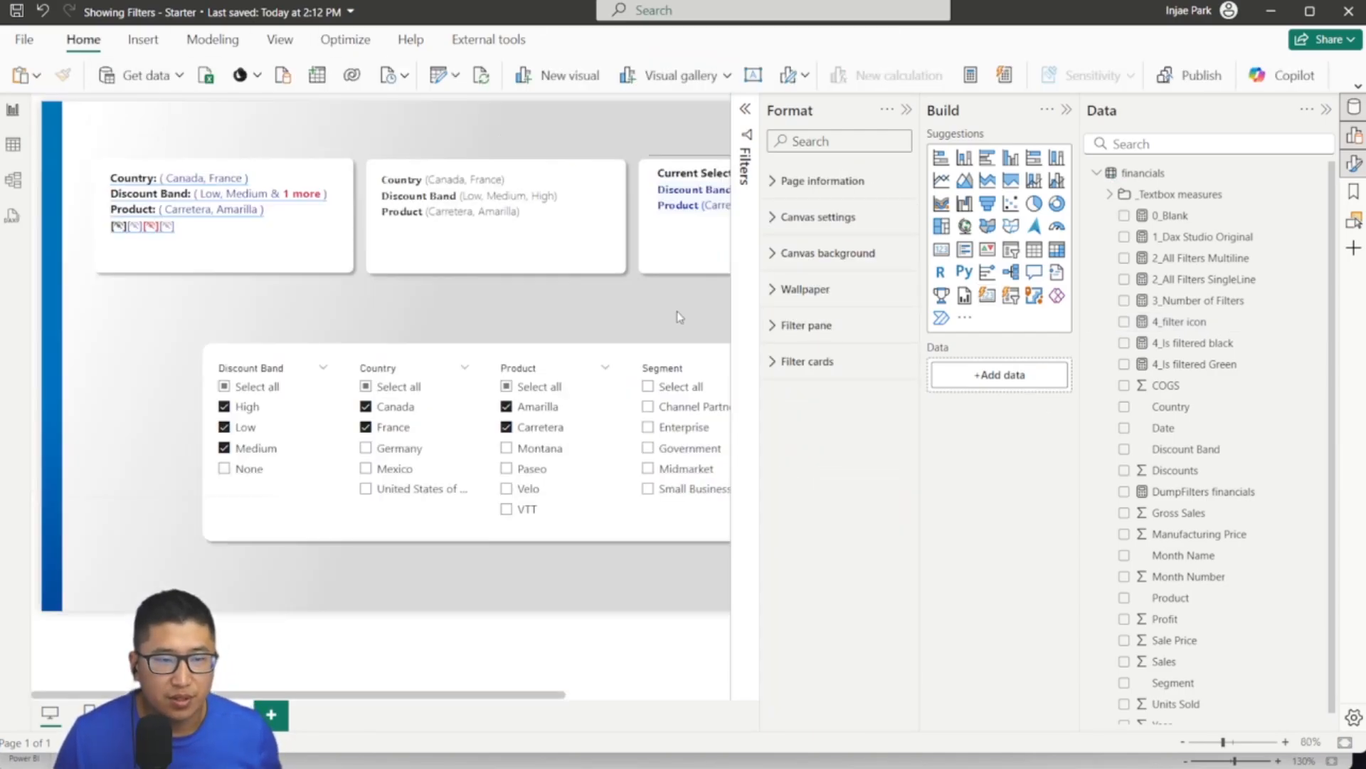
scroll(541, 420, up, 2)
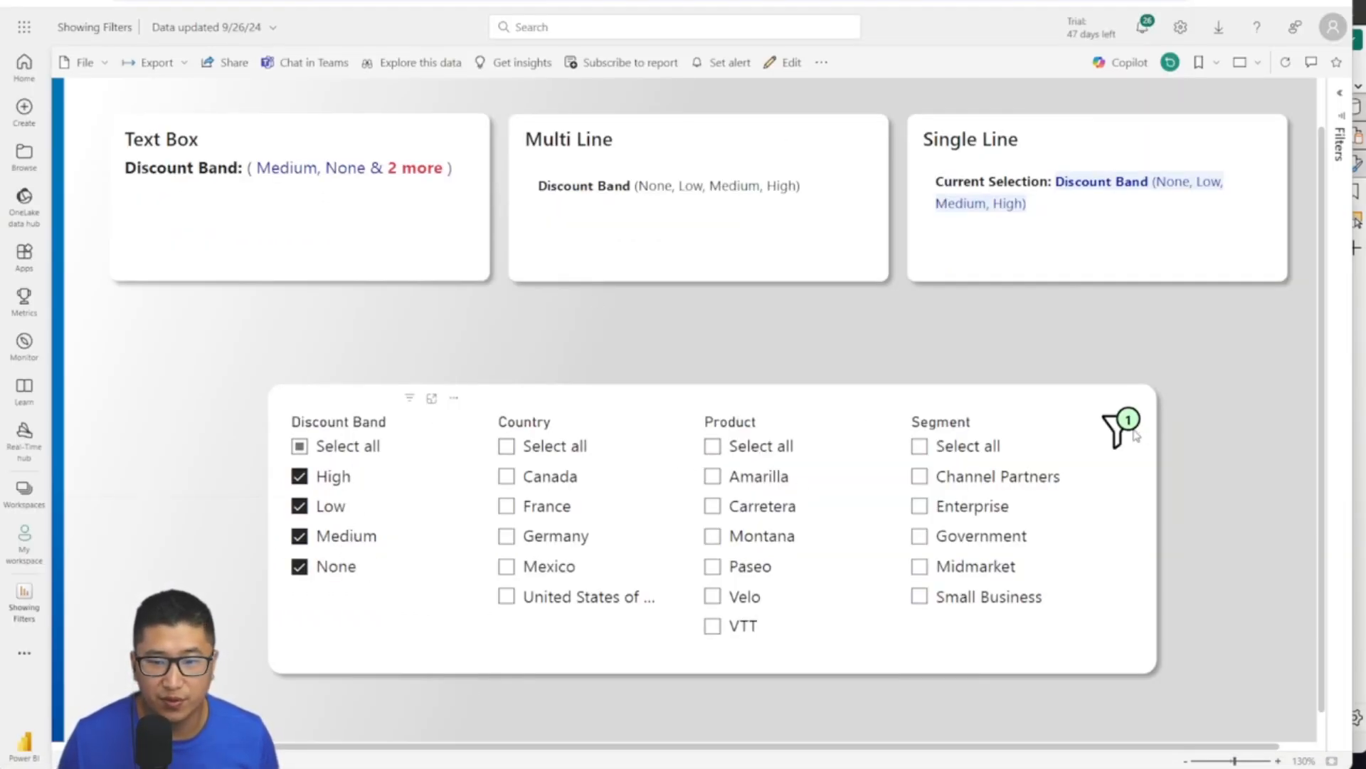
Step: In the published report, clear the Discount Band slicer and select Canada, Amarilla and Channel Partners to check the filter icon's count
click(442, 425)
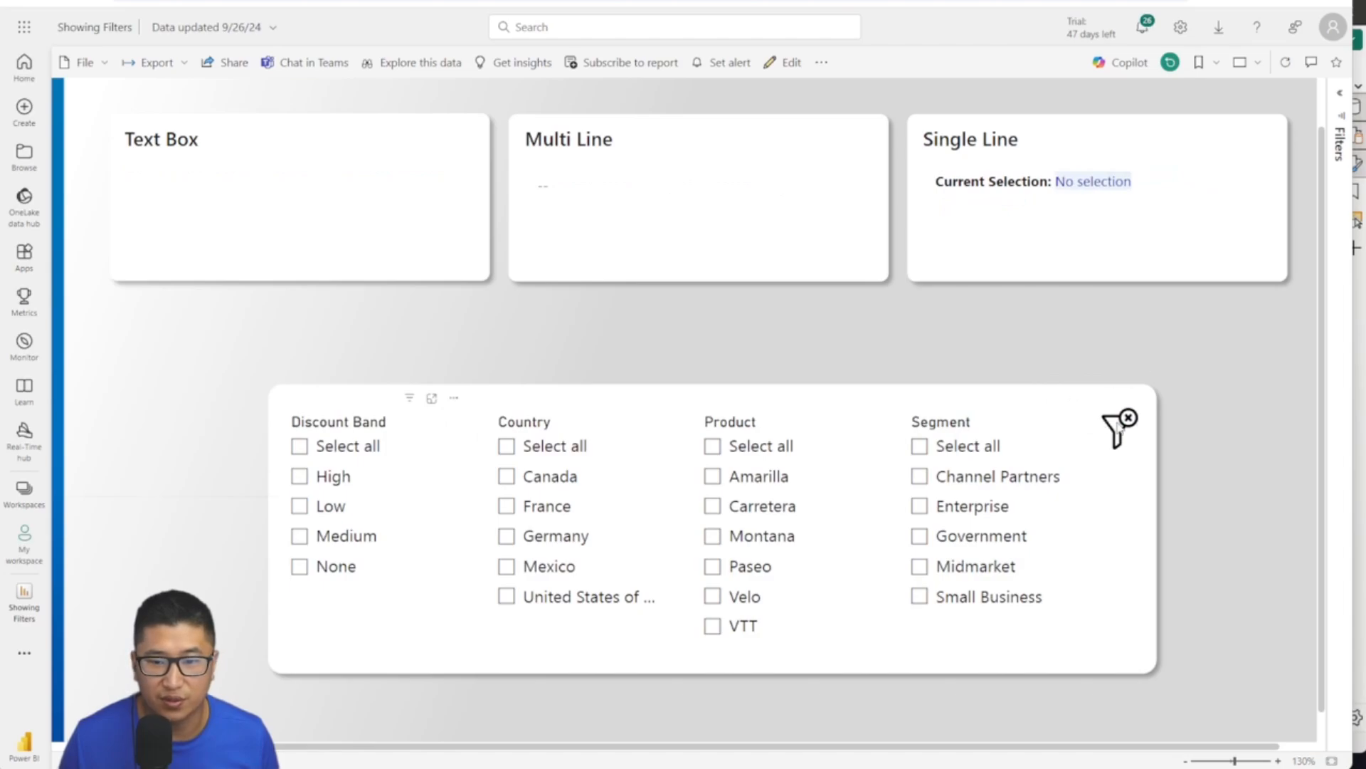
click(535, 477)
click(726, 475)
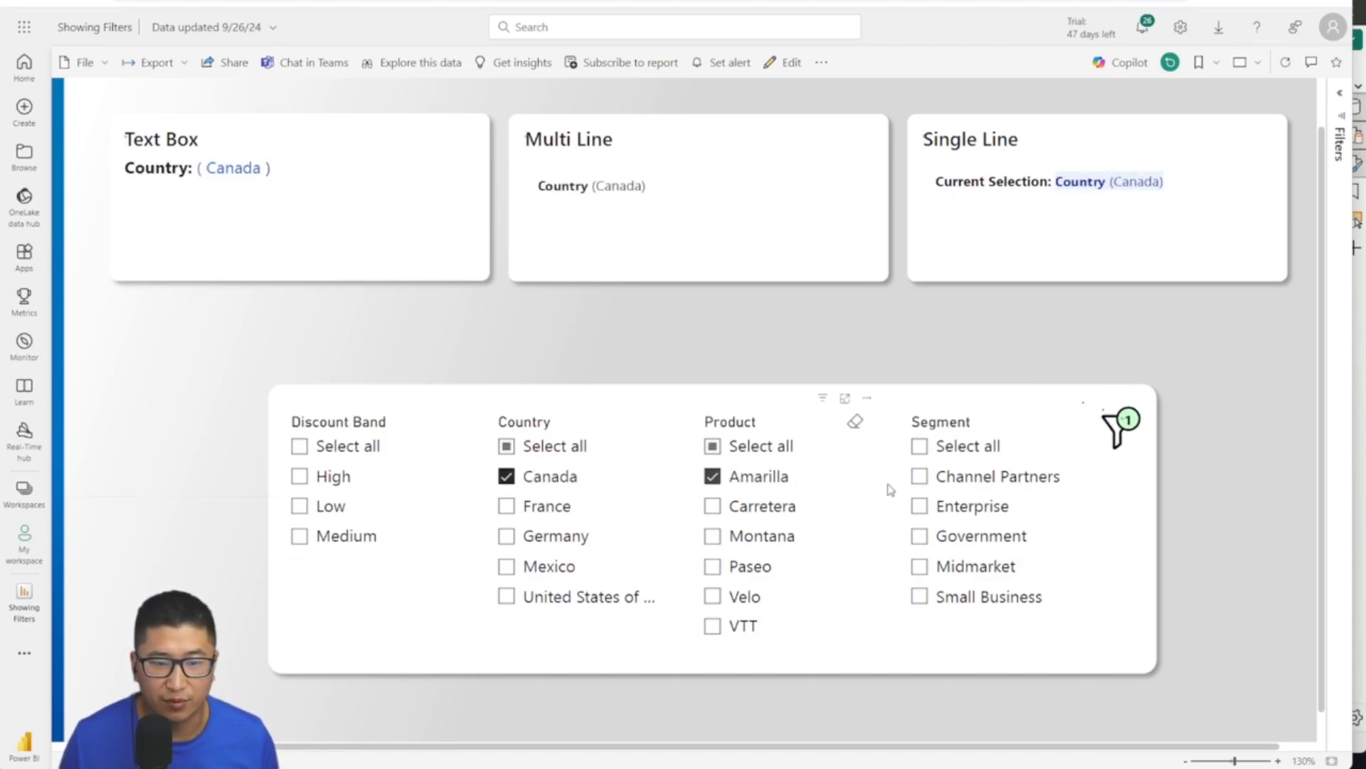
click(948, 478)
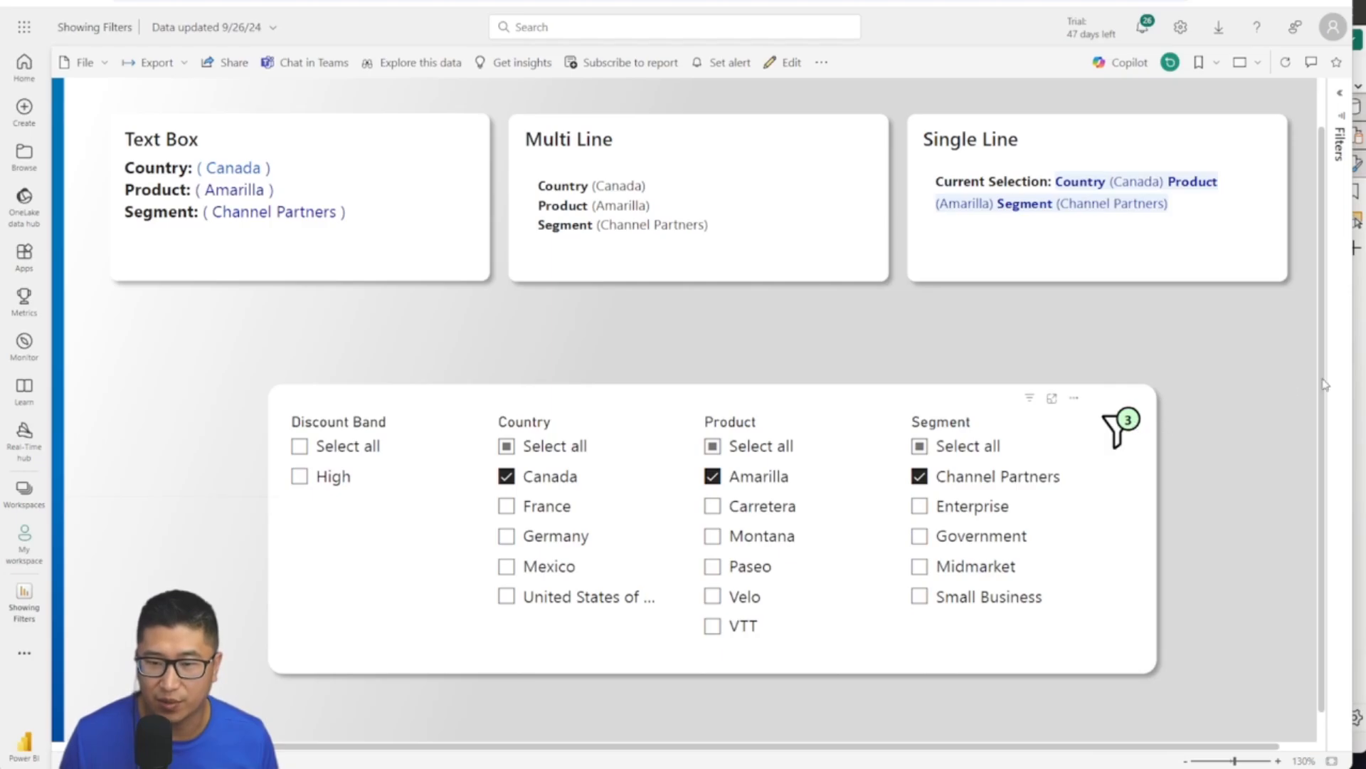
click(1362, 364)
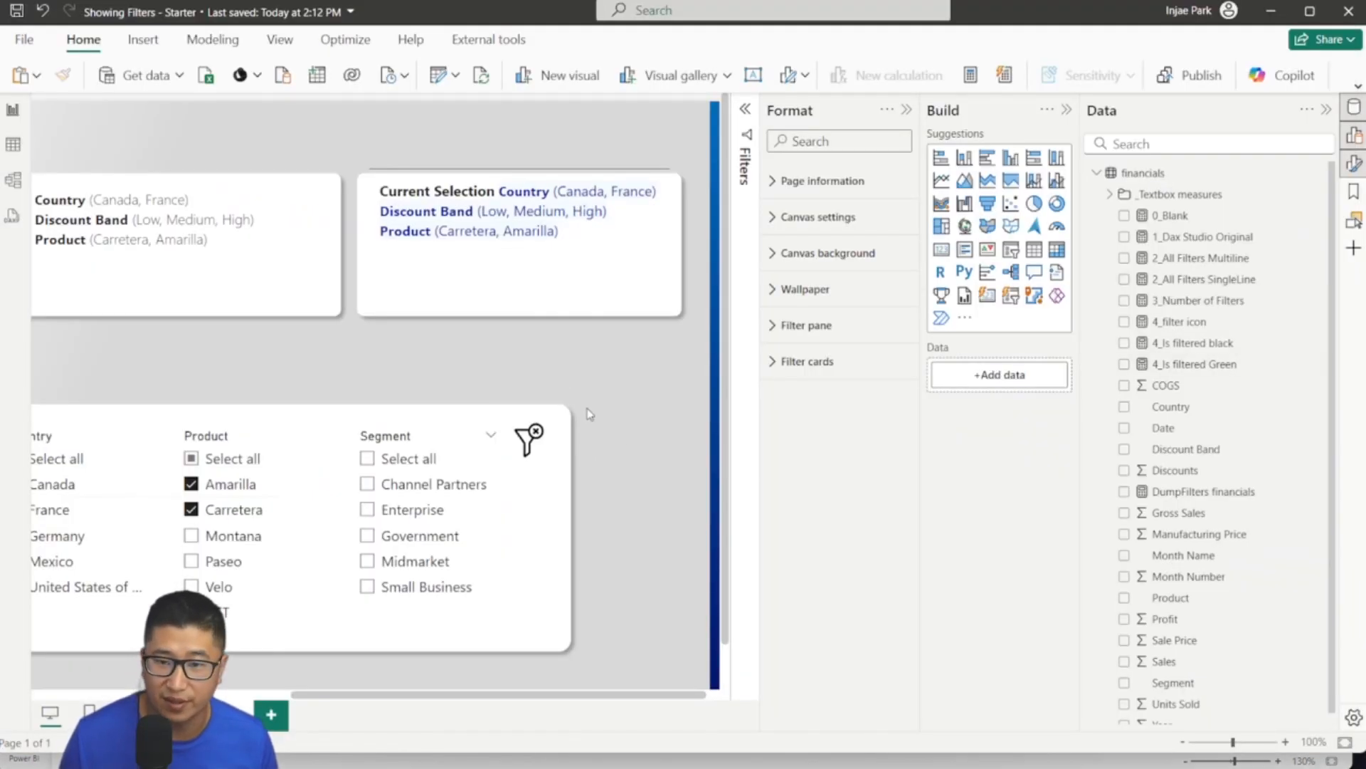
Step: Examine how the 3_Number of Filters measure adds up the ISFILTERED checks inside Format, and close it without changes
click(1247, 303)
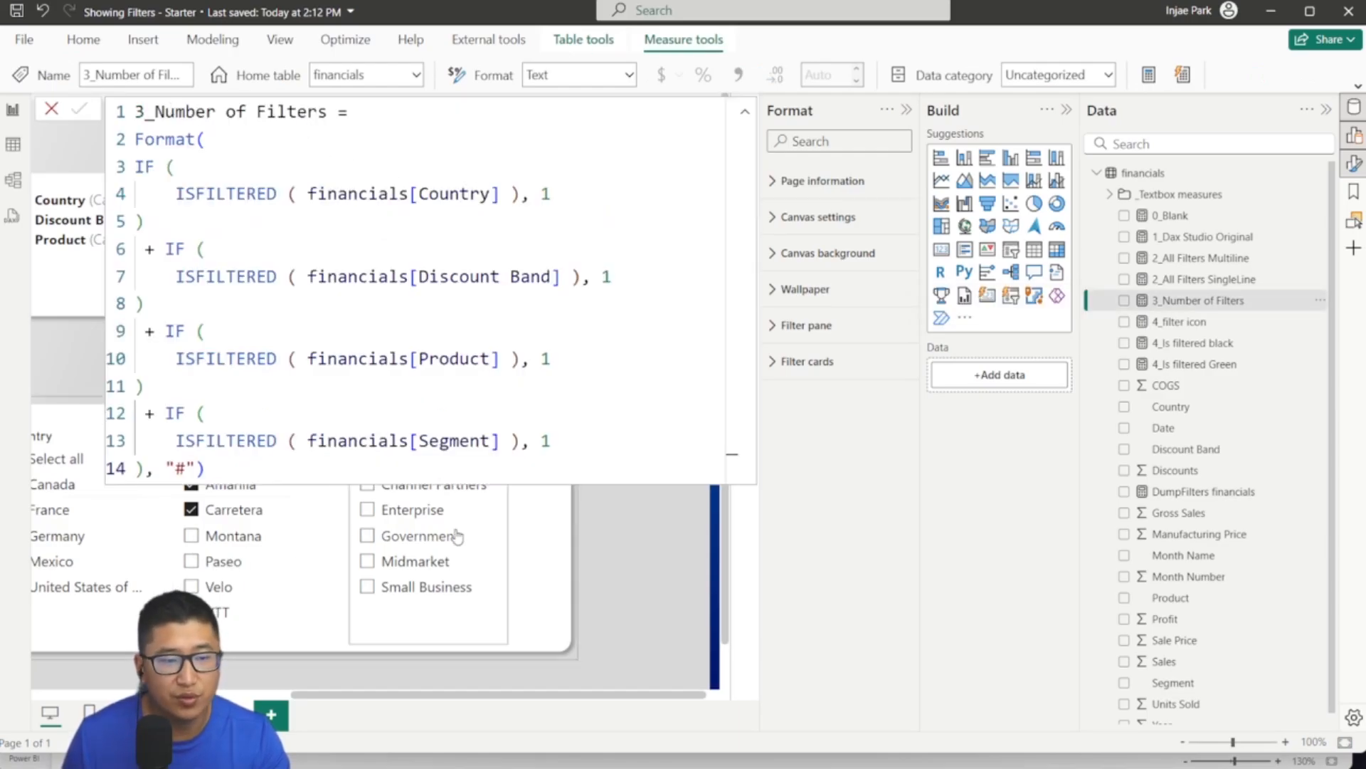
click(177, 137)
double_click(178, 132)
click(212, 158)
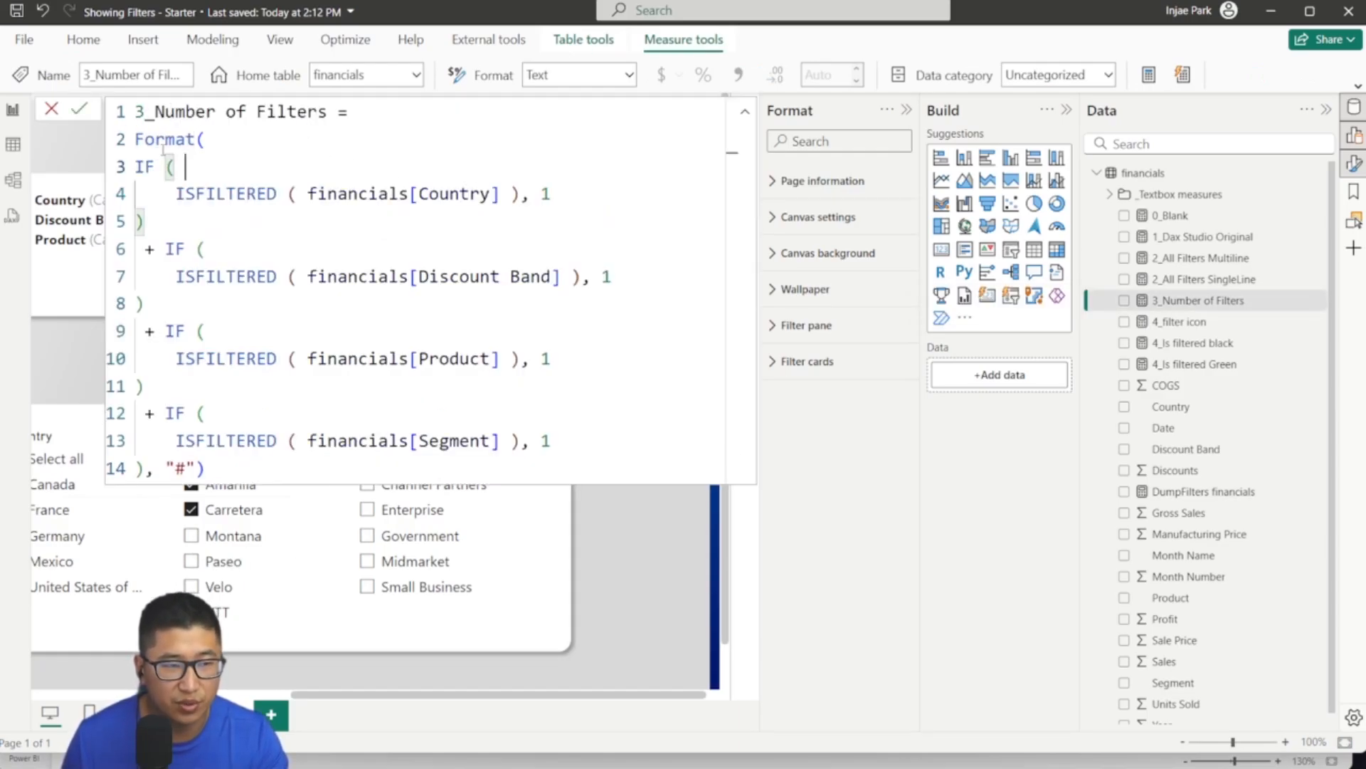
drag(136, 164, 522, 194)
click(585, 209)
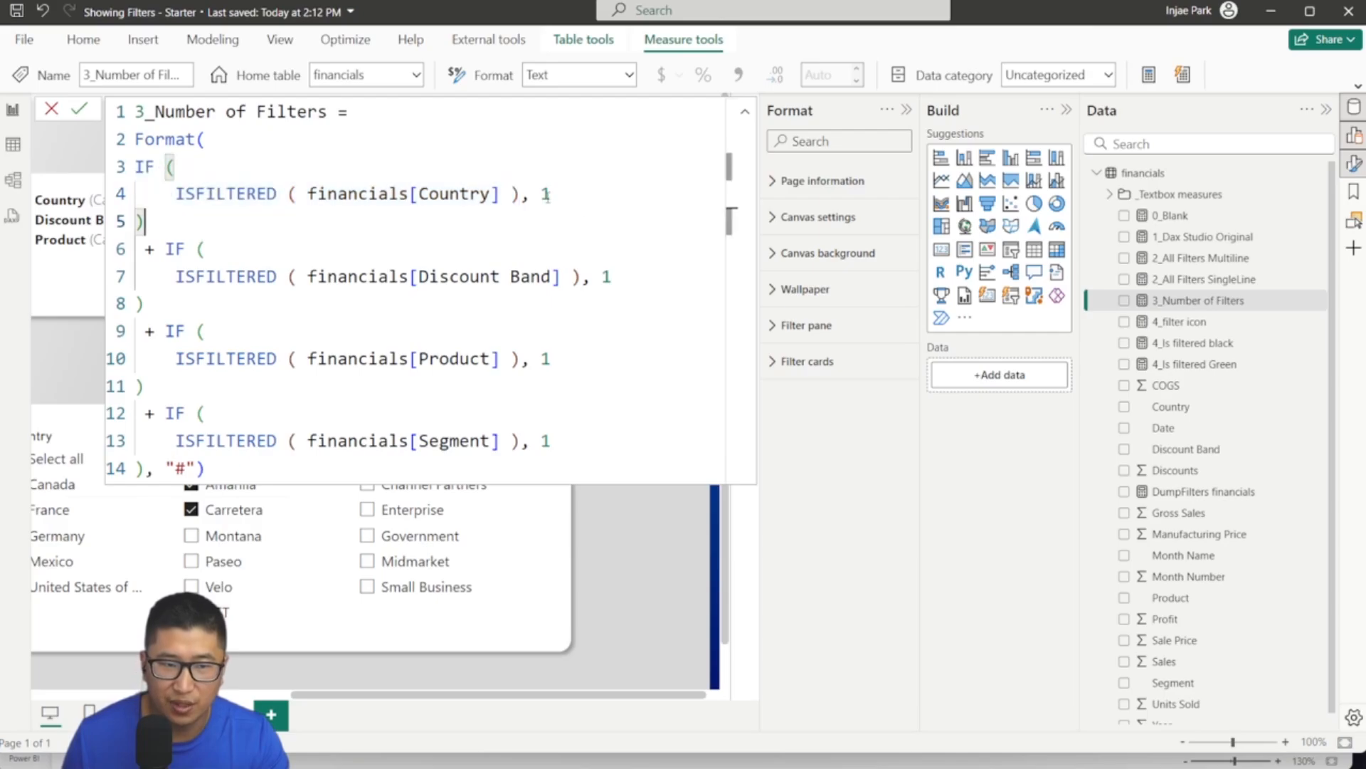
click(613, 277)
drag(621, 280, 178, 250)
click(621, 280)
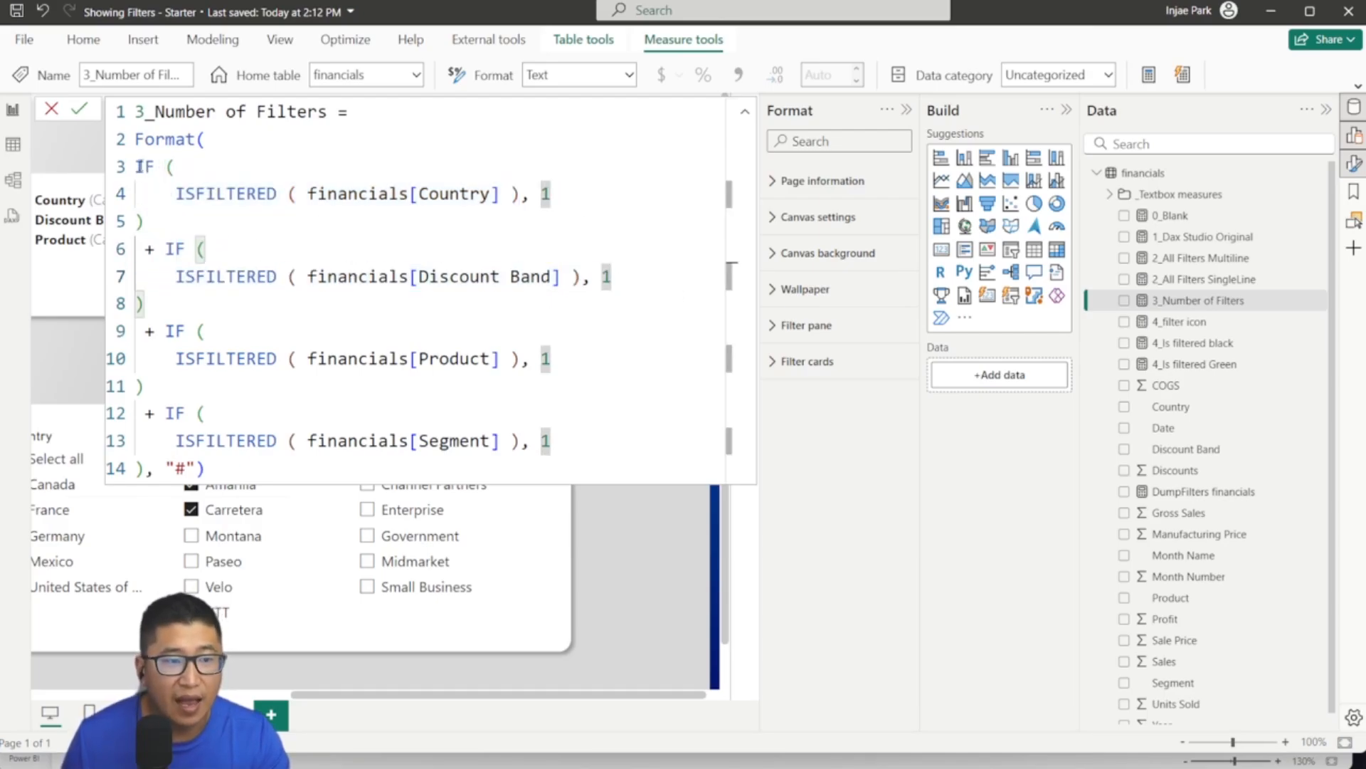
drag(141, 167, 137, 467)
click(136, 468)
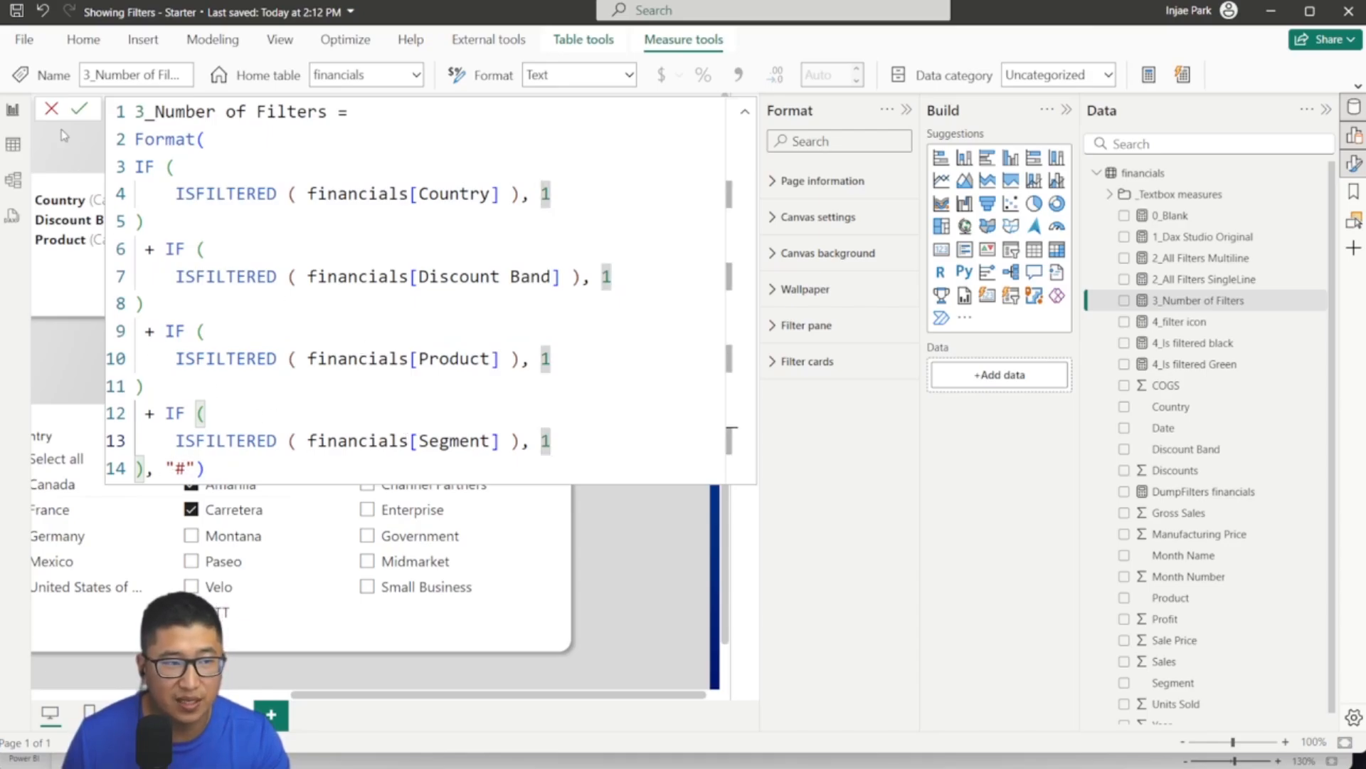
click(53, 109)
click(654, 393)
Step: Insert an oval shape, shrink it to a small circle and place it over the X badge of the filter icon
click(143, 39)
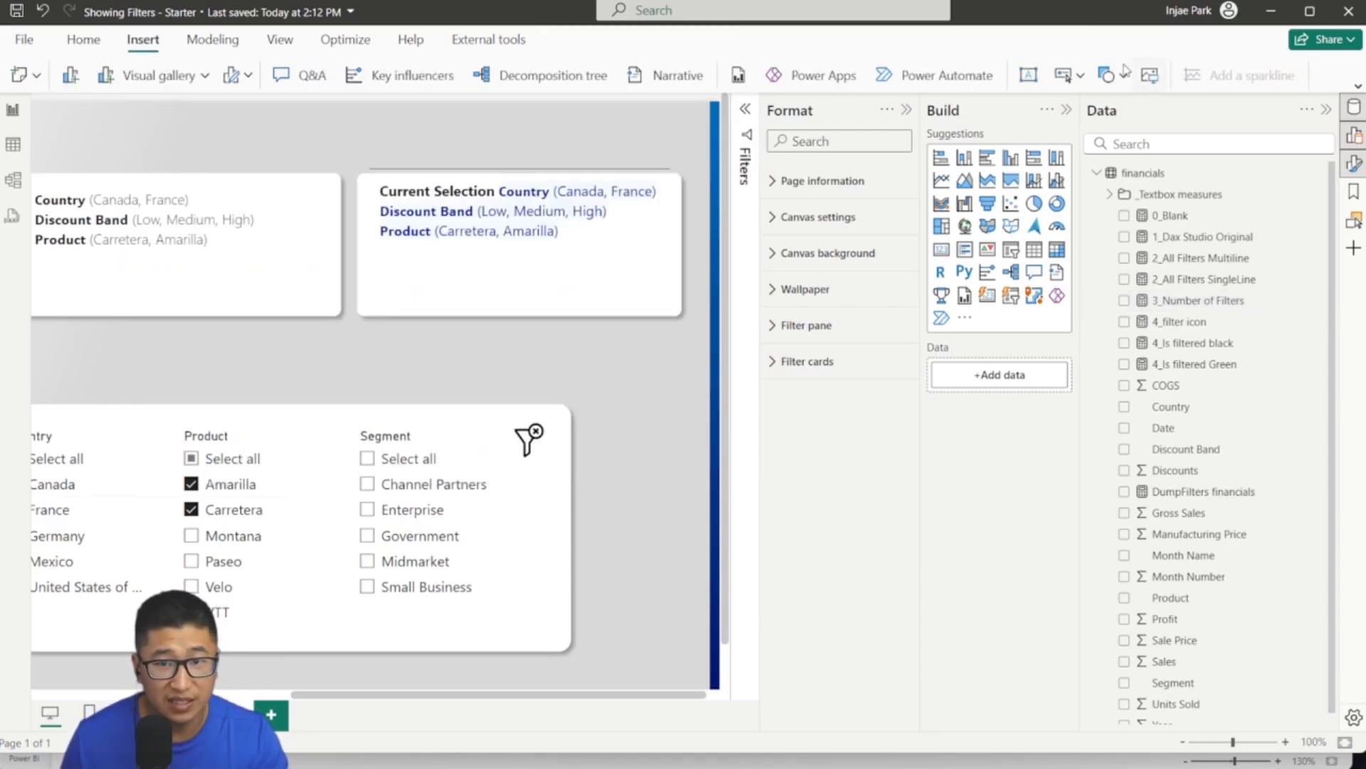
click(1109, 74)
click(1122, 244)
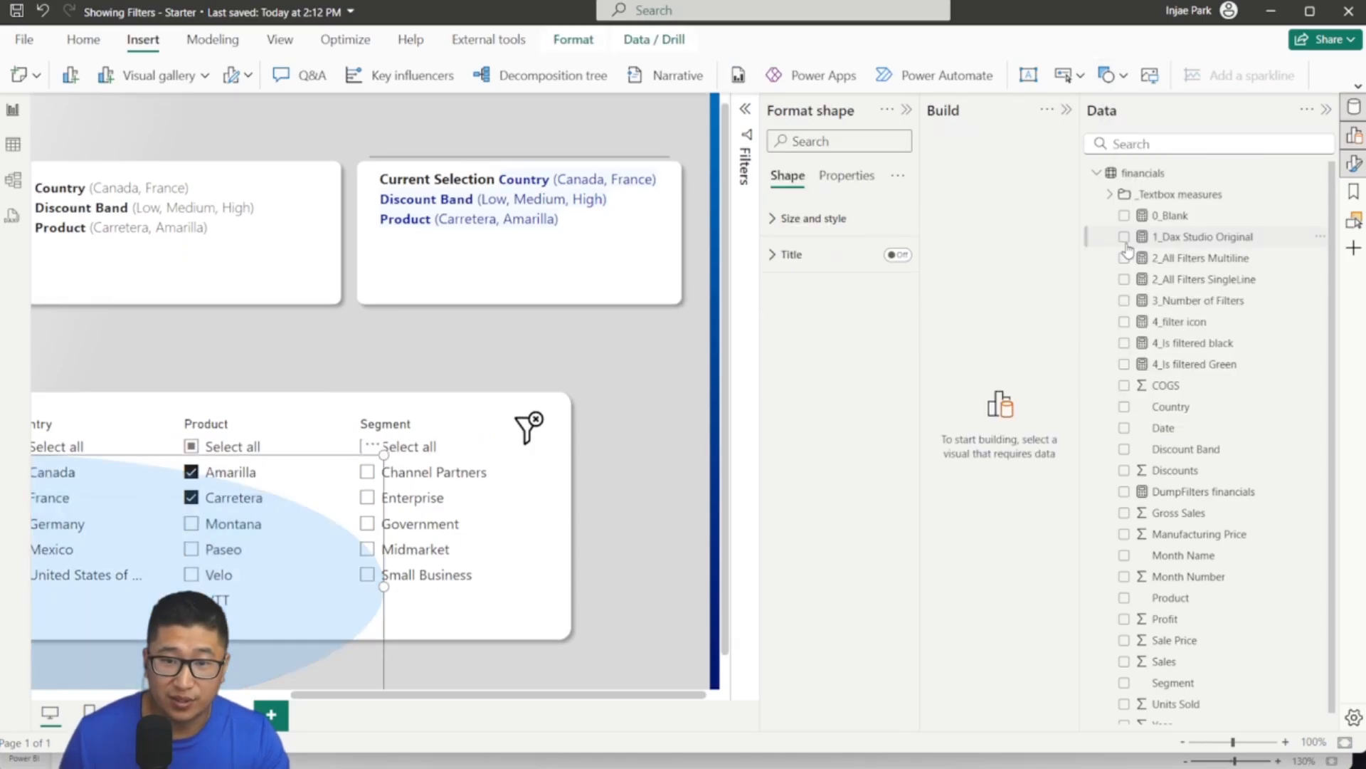
drag(222, 501, 493, 331)
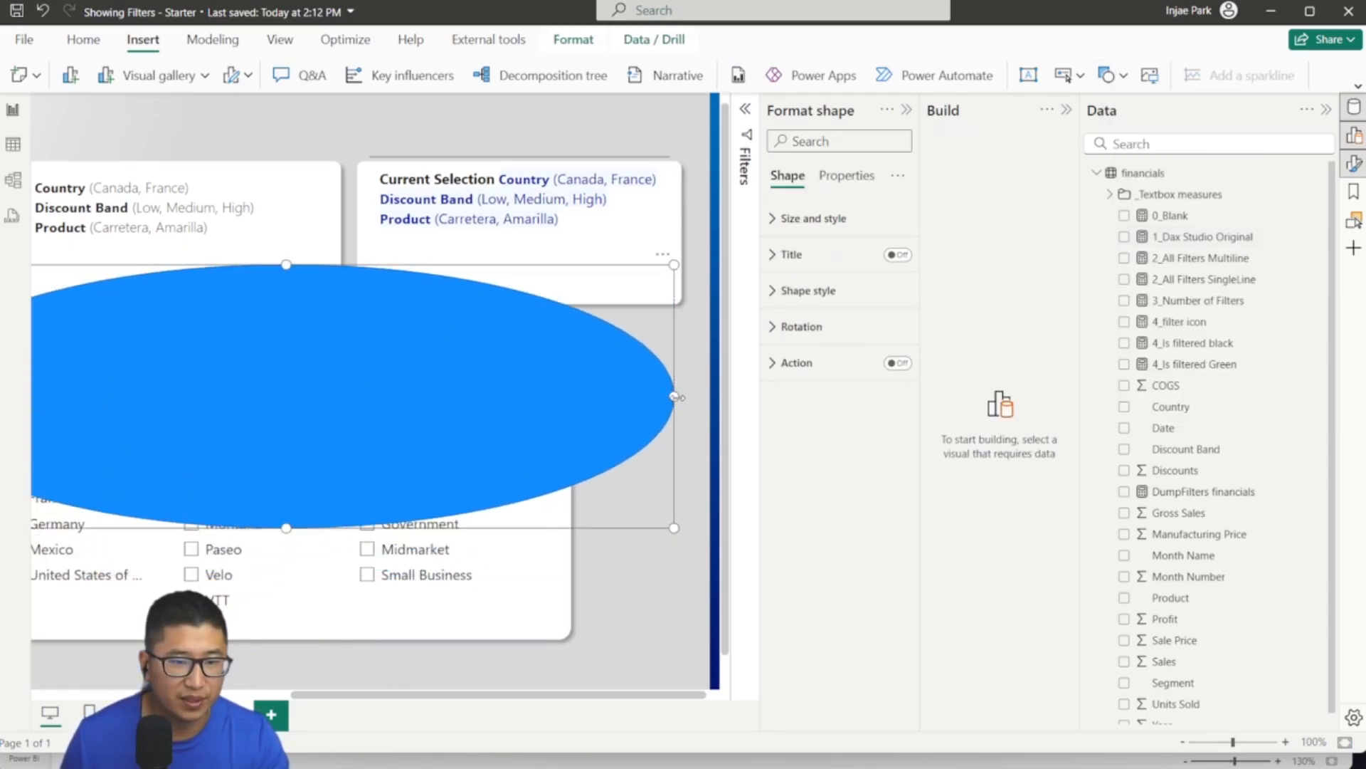
drag(677, 397, 489, 409)
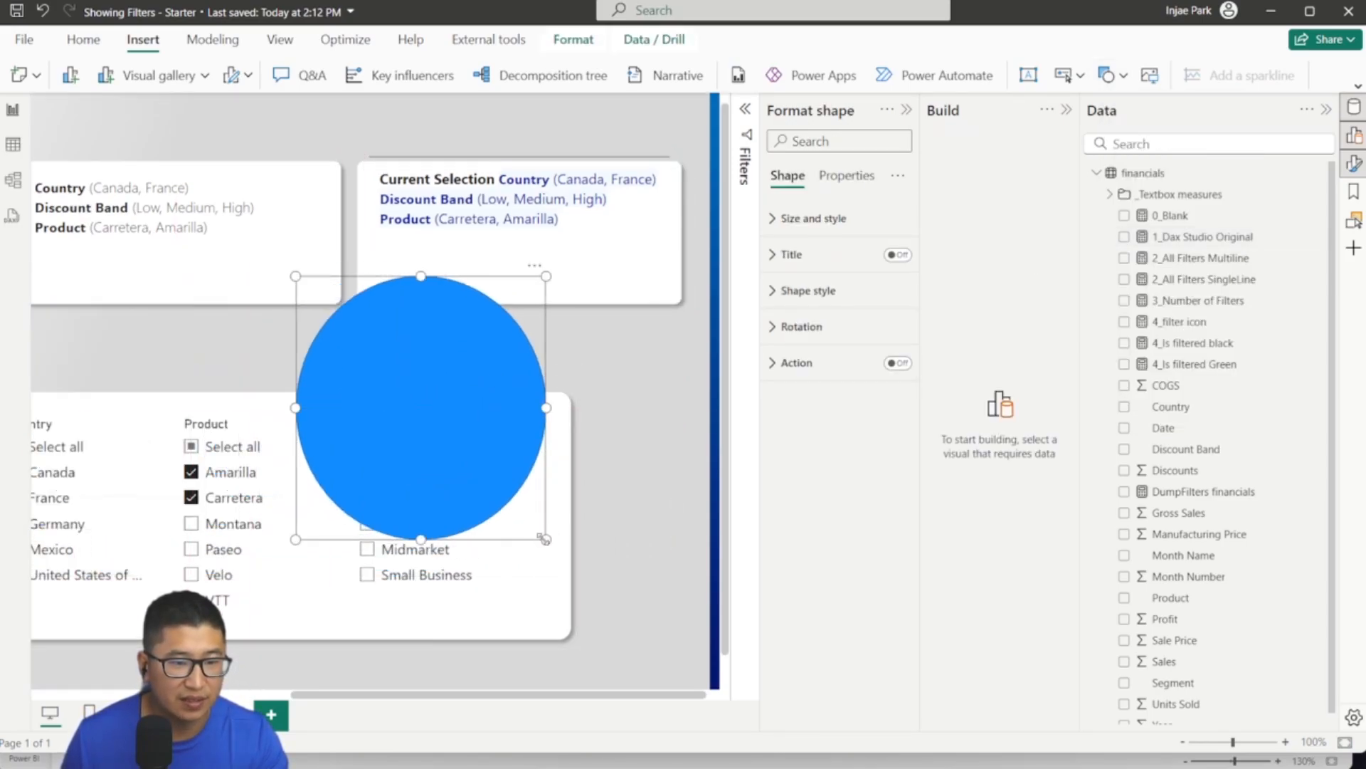
drag(546, 540, 530, 422)
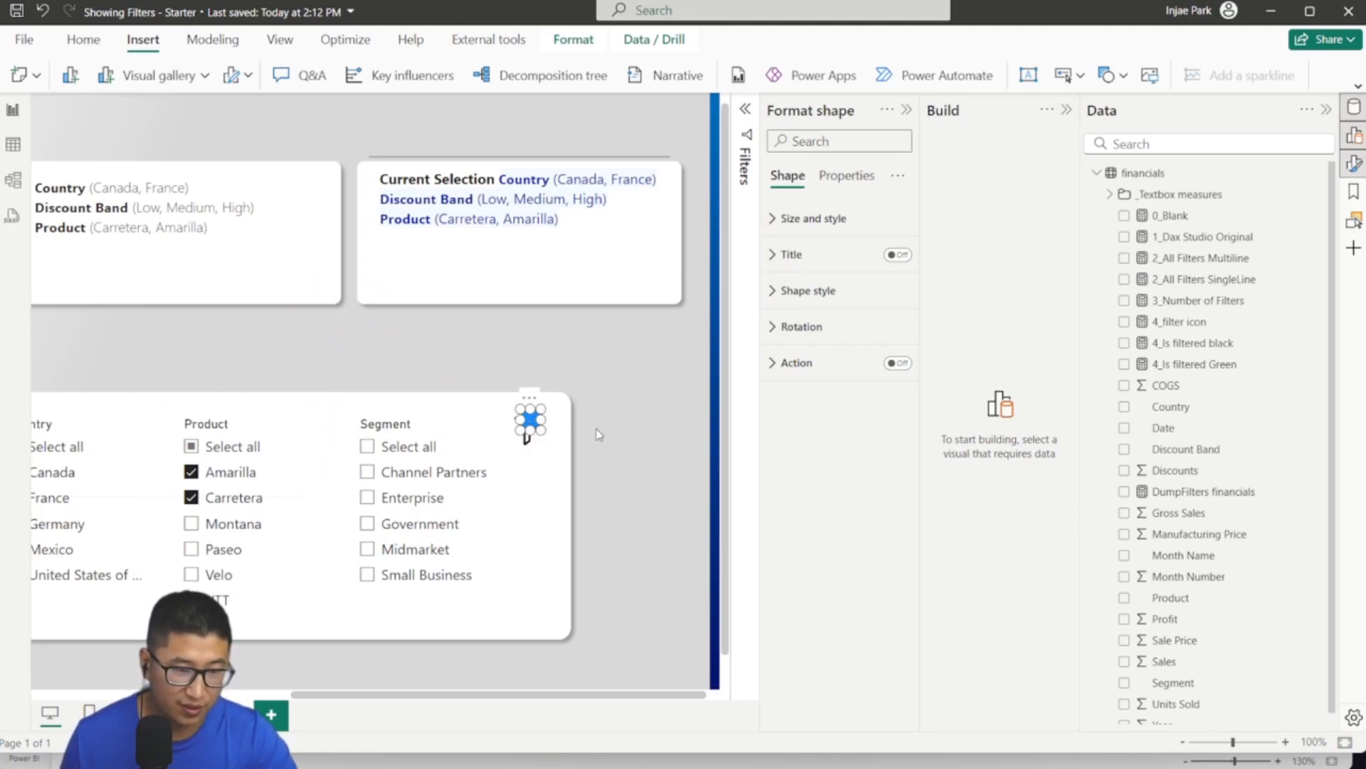
key(Right)
key(Right)
key(Right)
key(Right)
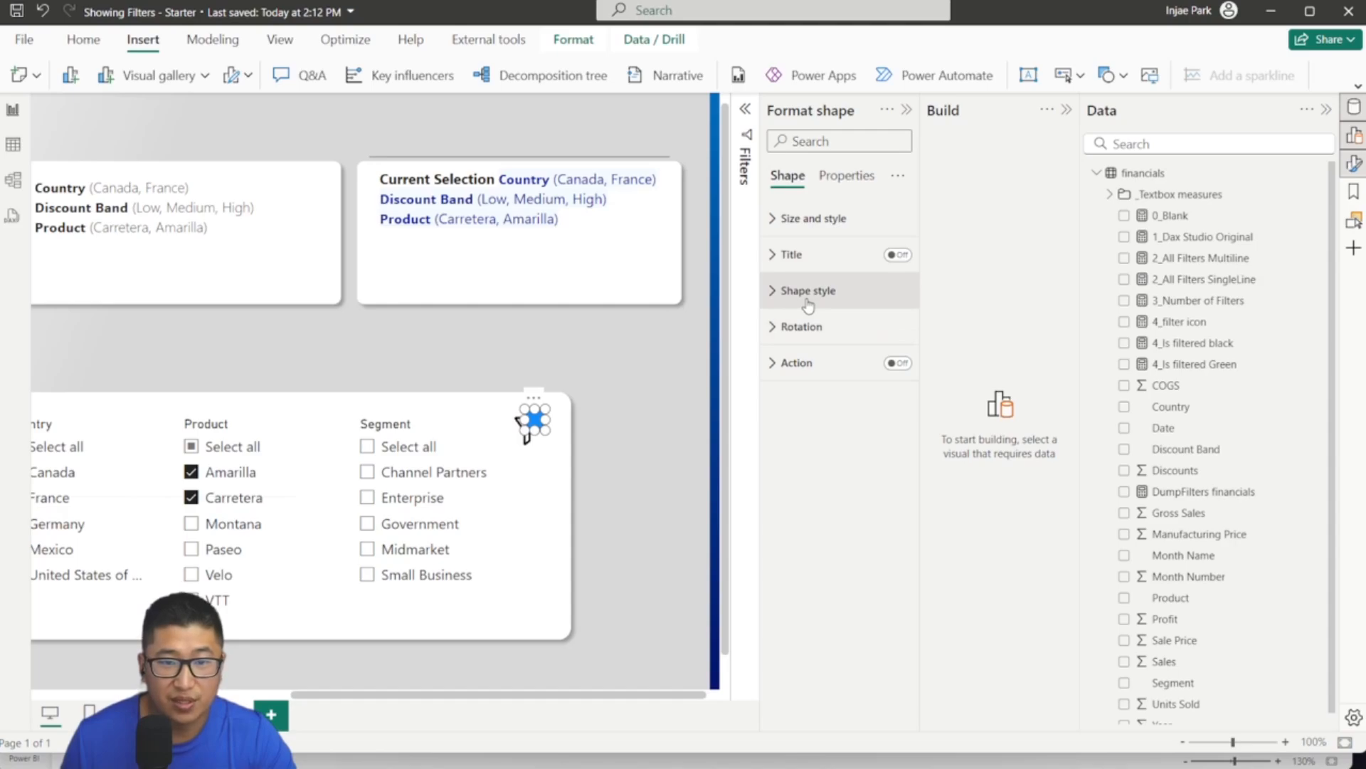
Step: Open the oval's fill settings and examine the color codes in the 4_Is filtered black and 4_Is filtered Green measures
click(808, 292)
click(810, 425)
scroll(873, 380, down, 2)
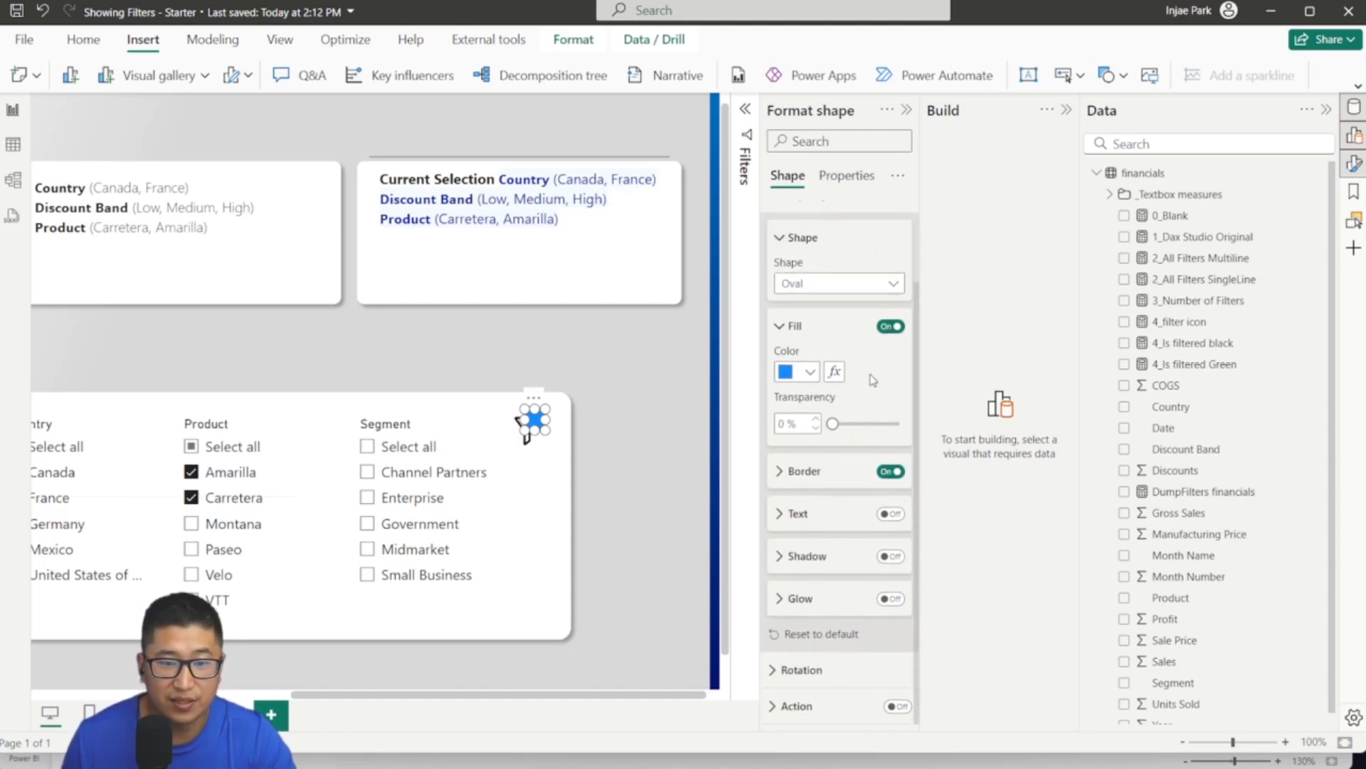
click(1216, 347)
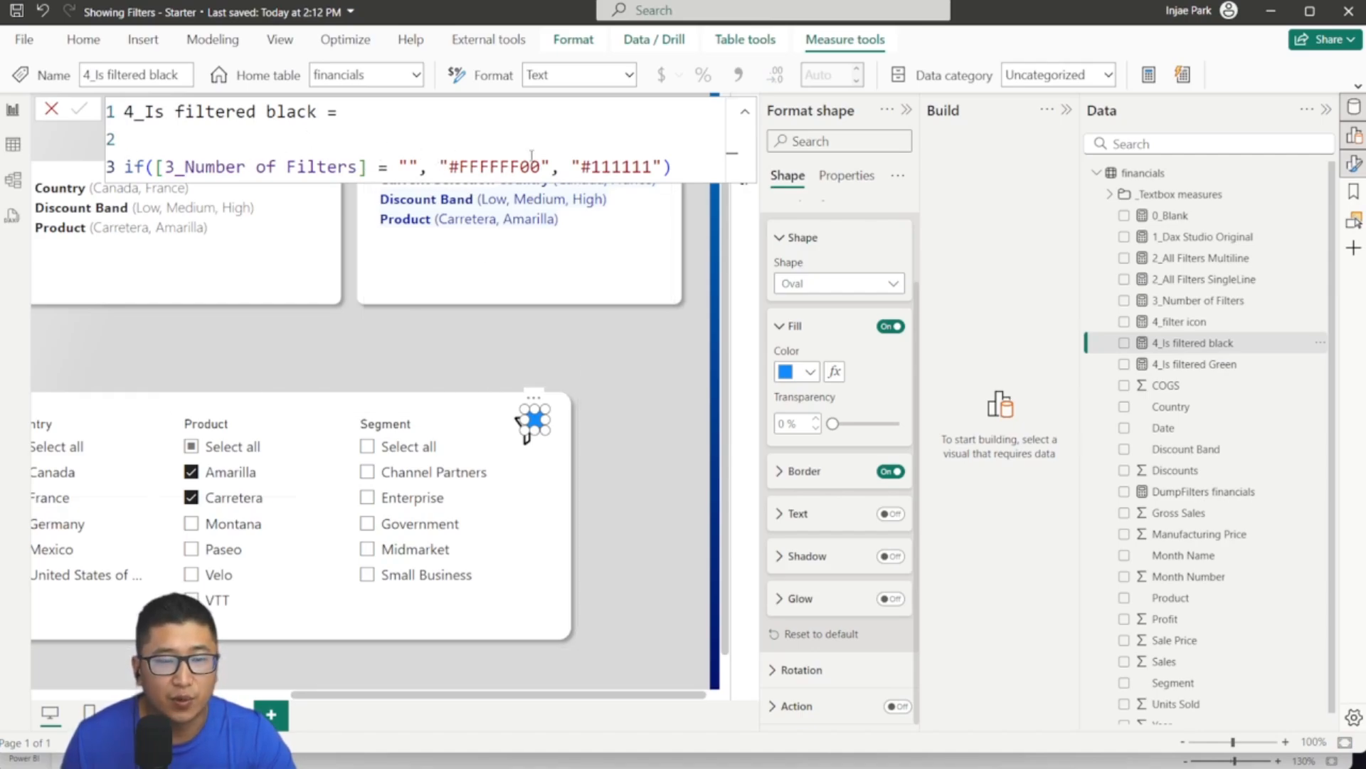
drag(545, 167, 442, 166)
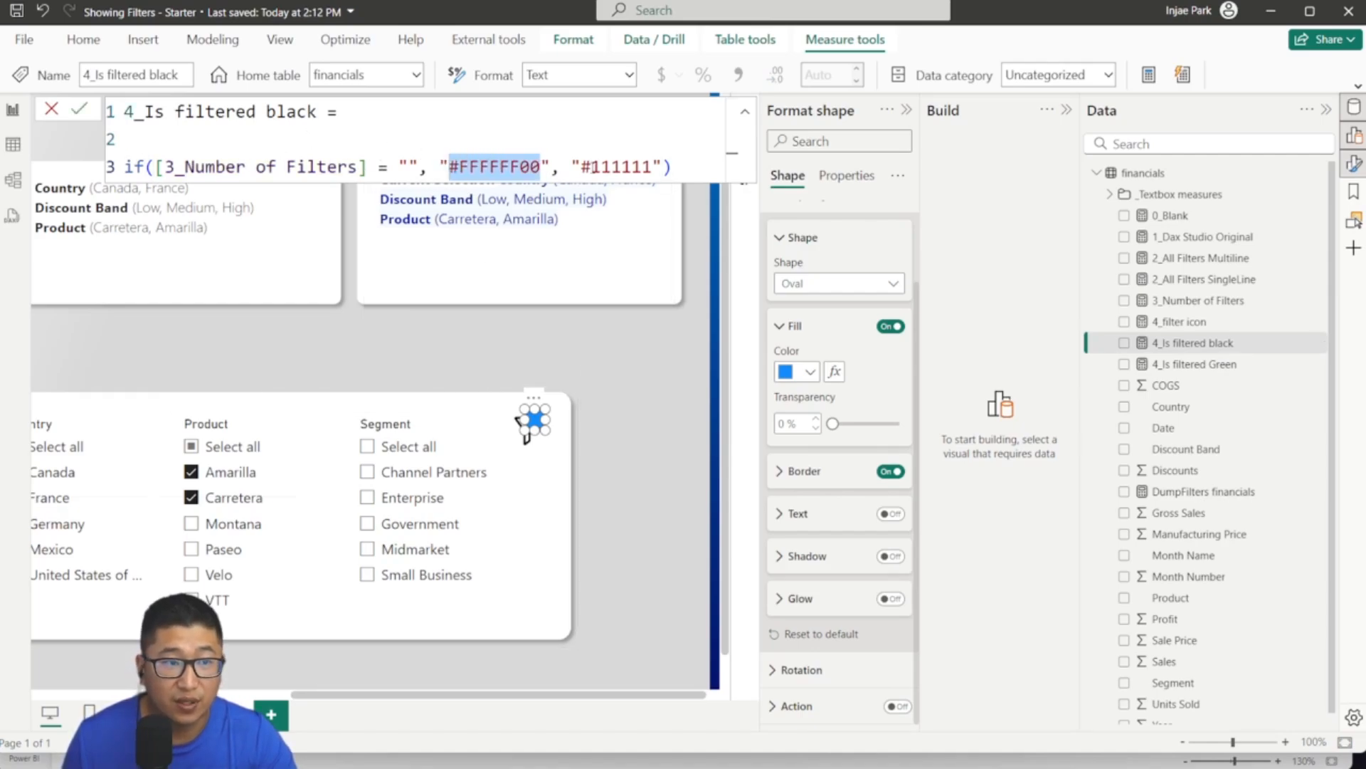
drag(580, 166, 653, 167)
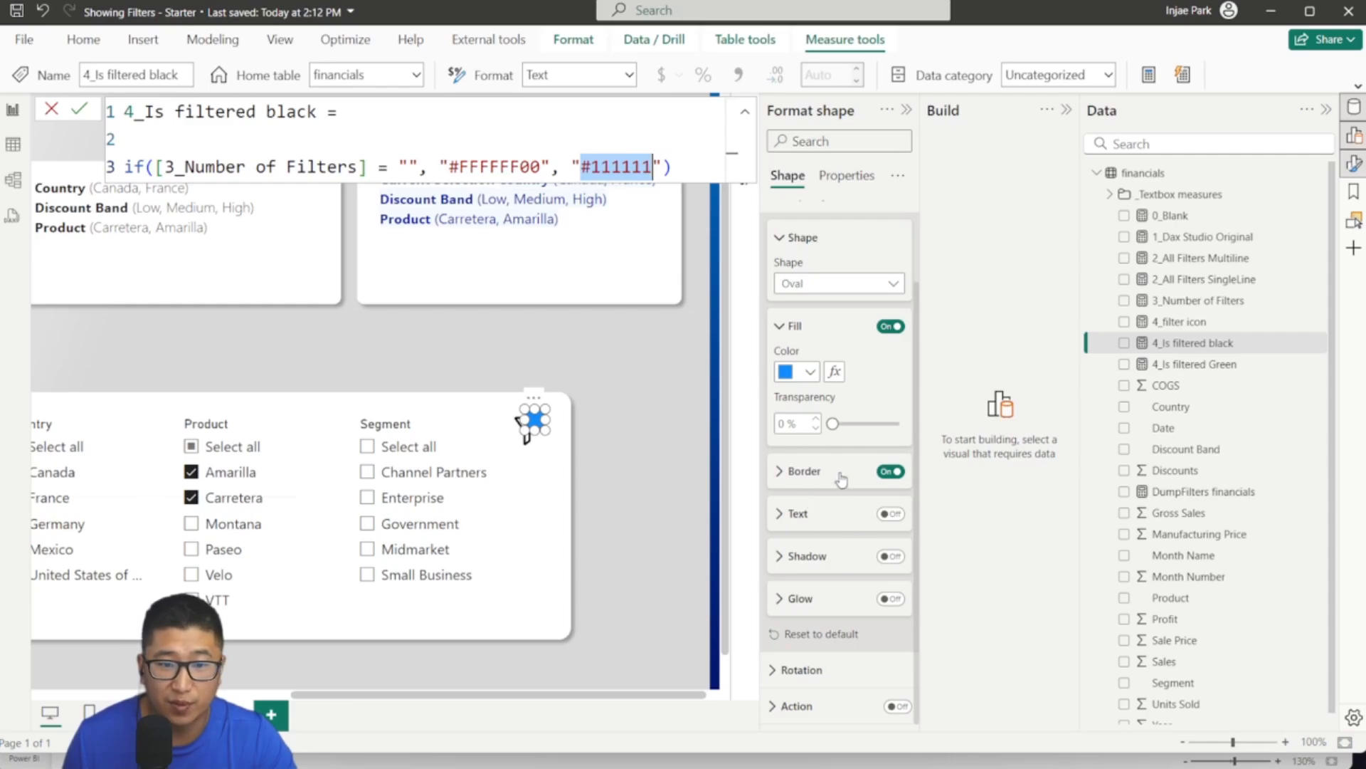
click(1187, 364)
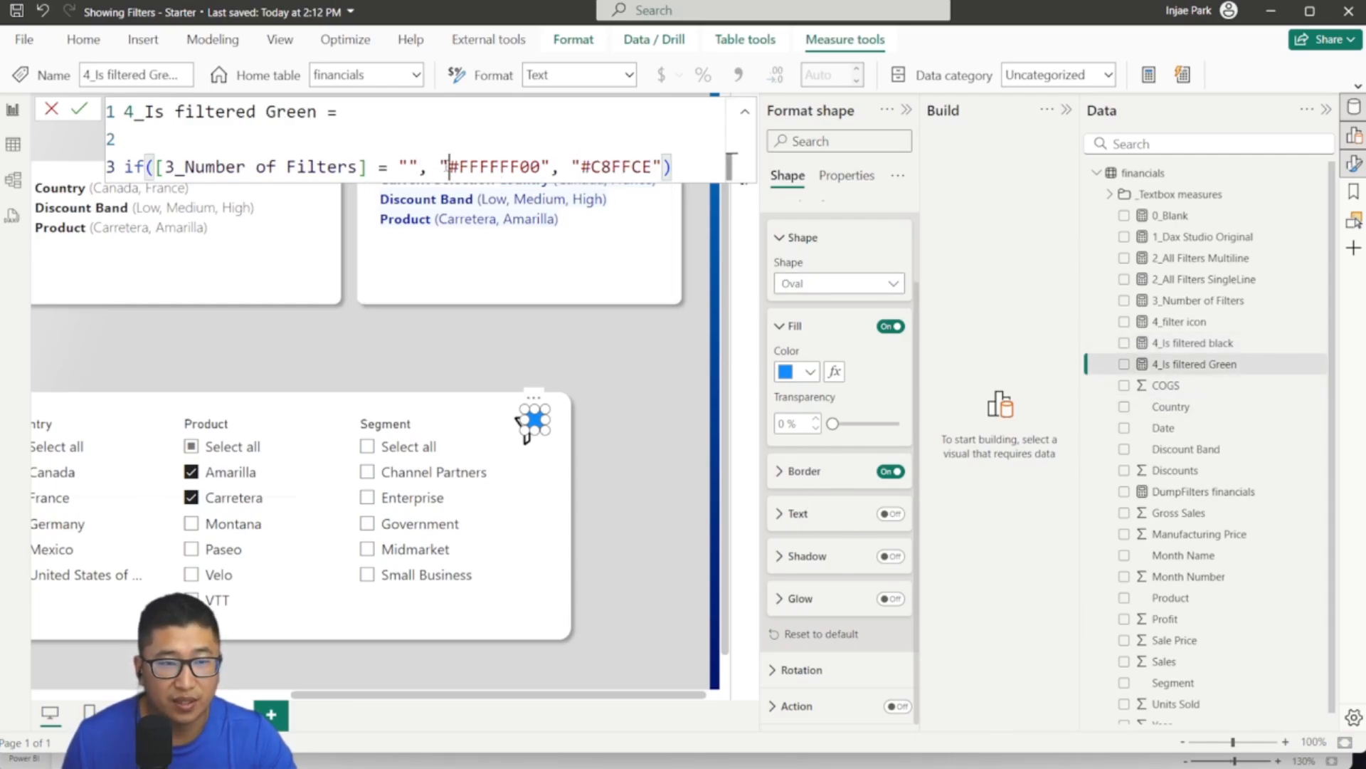
drag(590, 166, 654, 167)
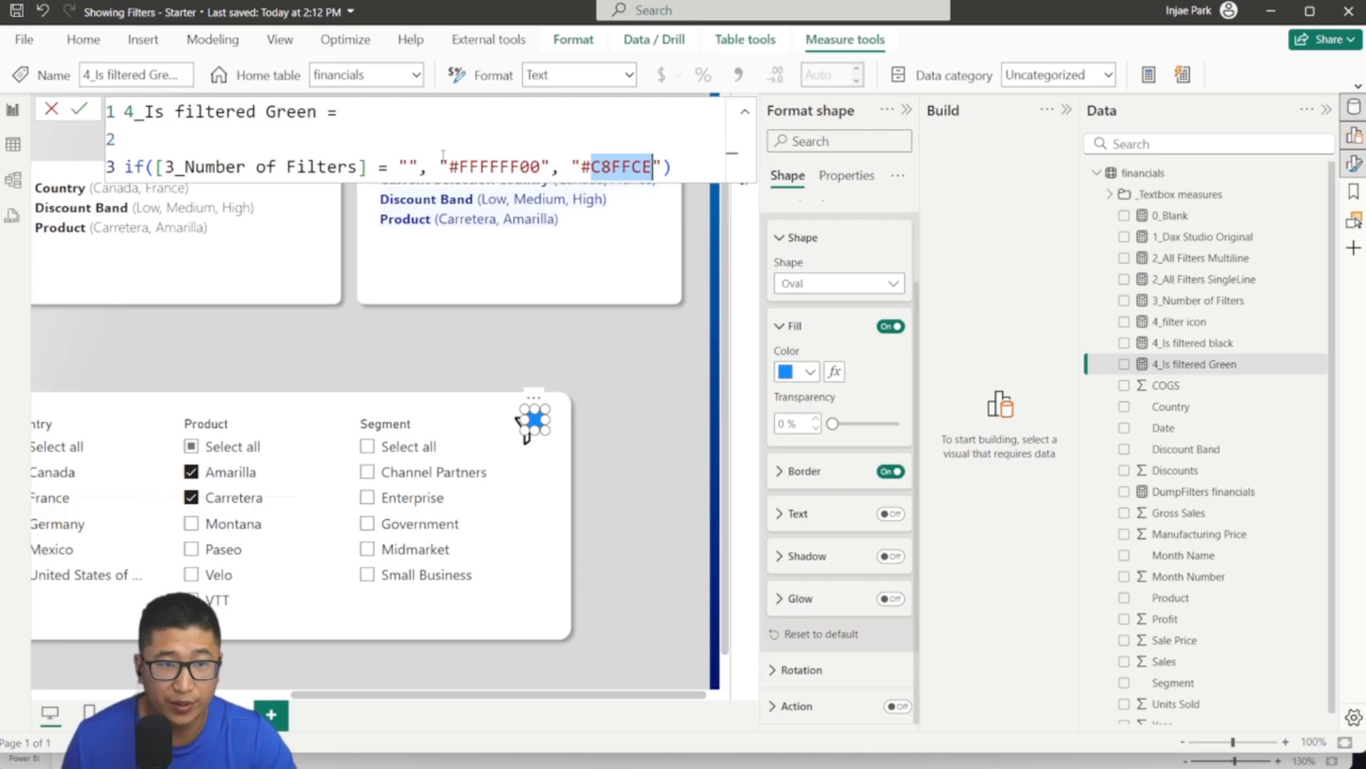
Step: Base the oval's fill color on the field value of the 4_Is filtered Green measure
click(834, 370)
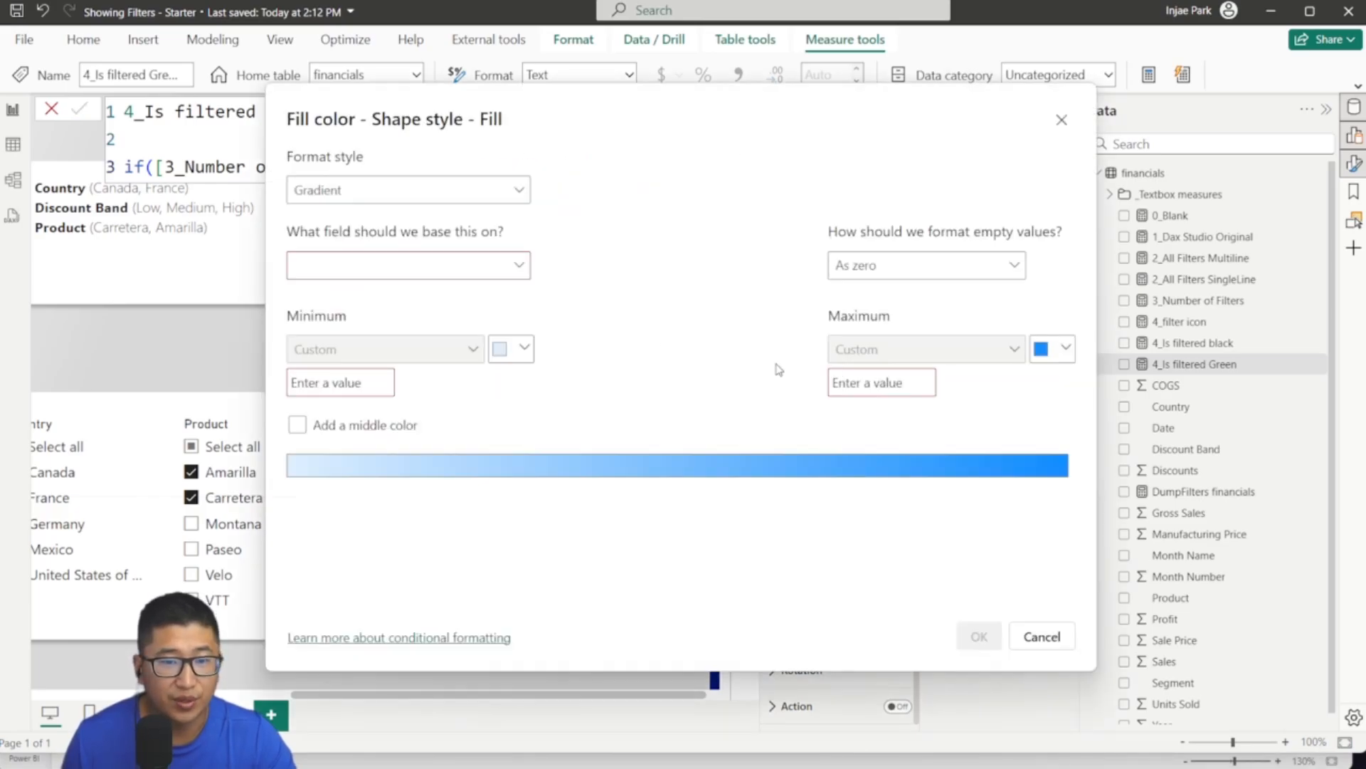
click(368, 205)
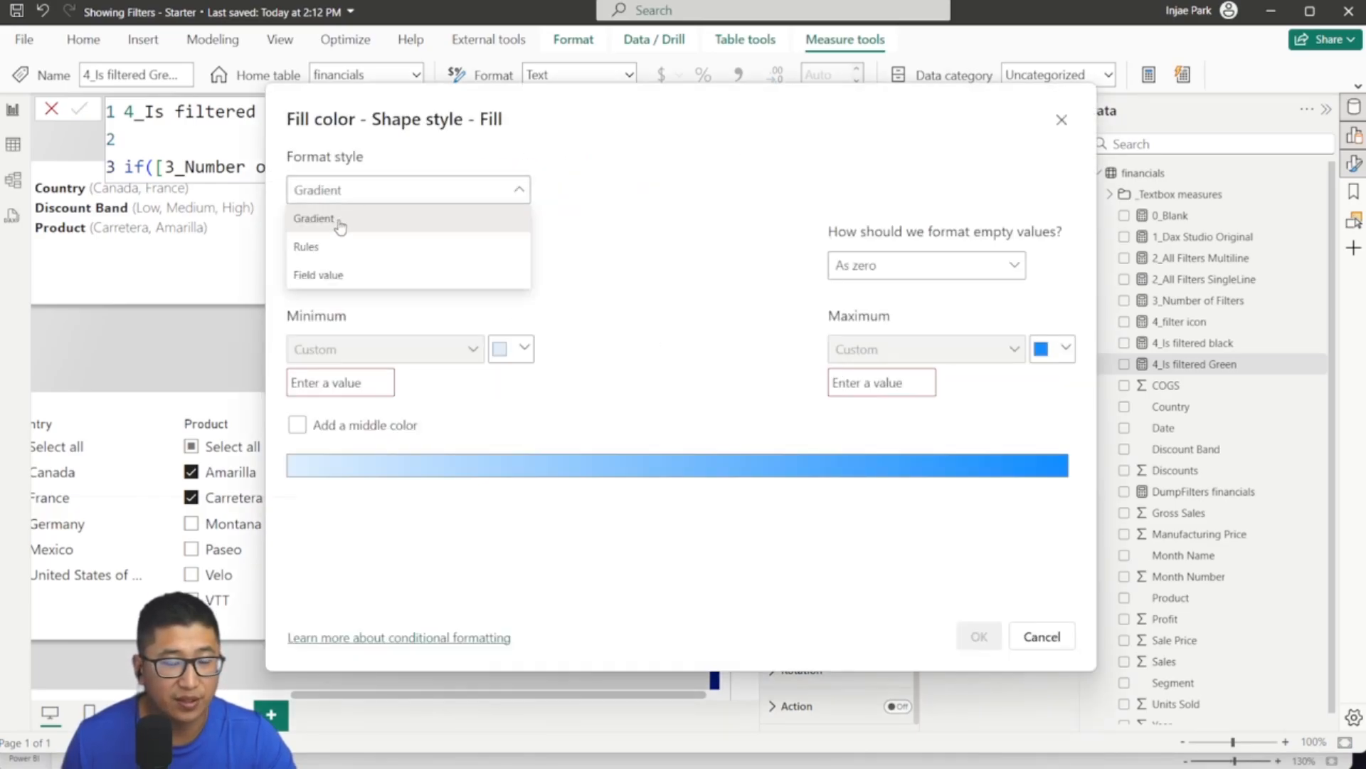
click(357, 287)
click(351, 270)
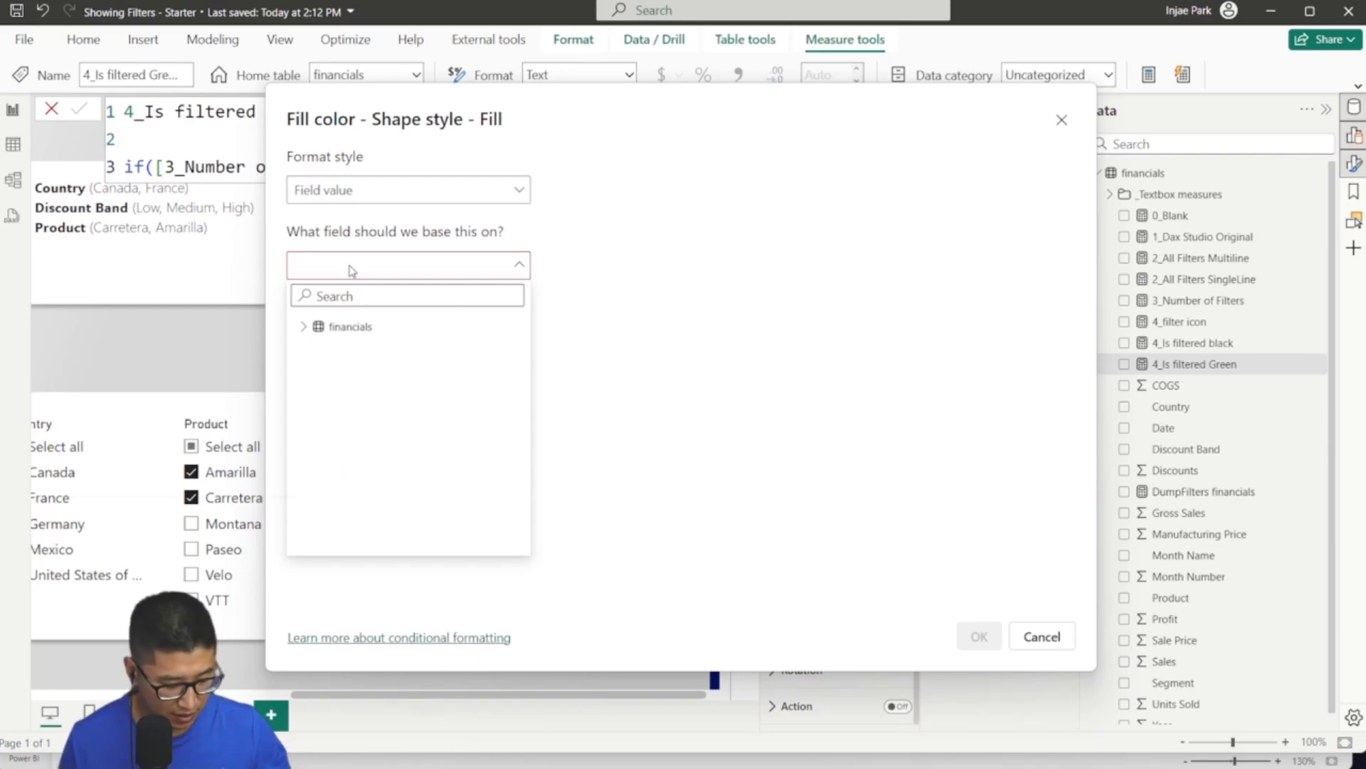
text(4)
click(441, 496)
click(981, 636)
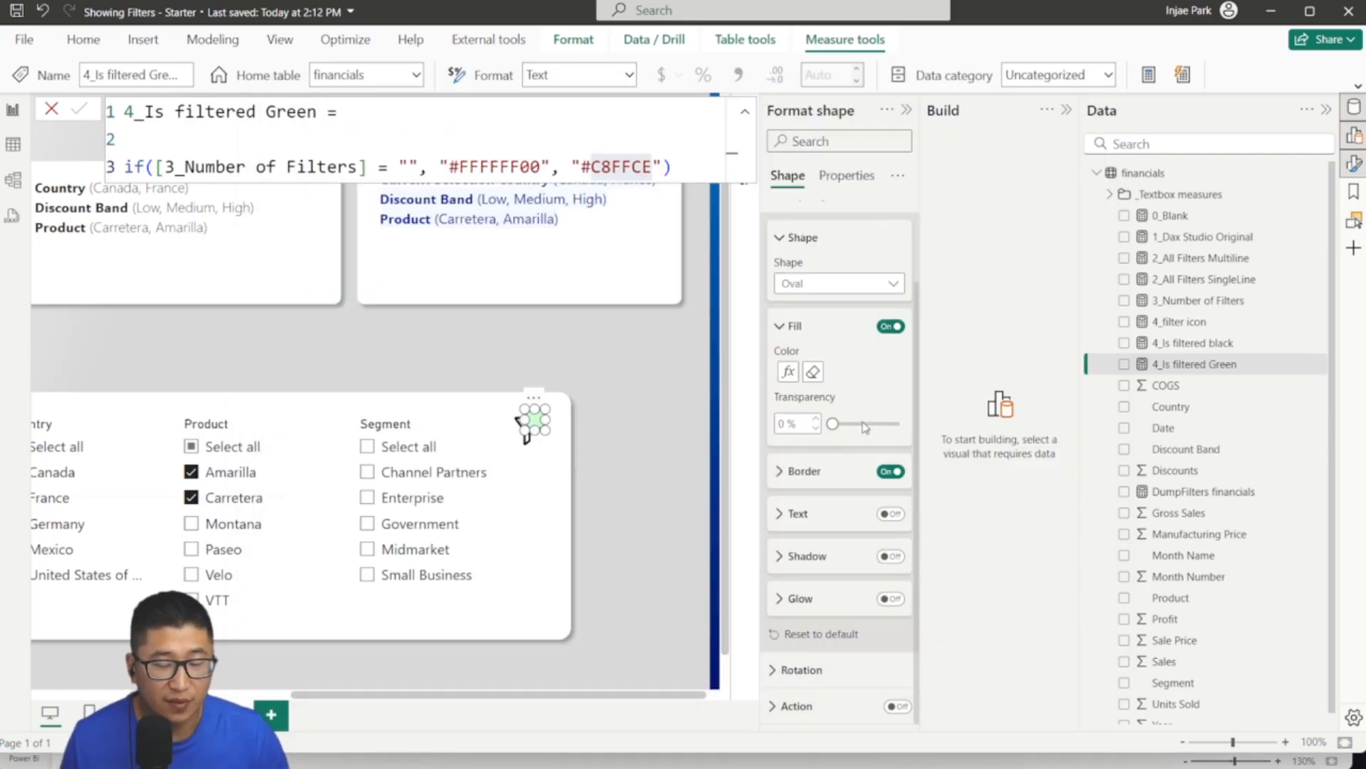
Step: Base the oval's border color on the field value of the 4_Is filtered black measure
click(834, 471)
click(833, 517)
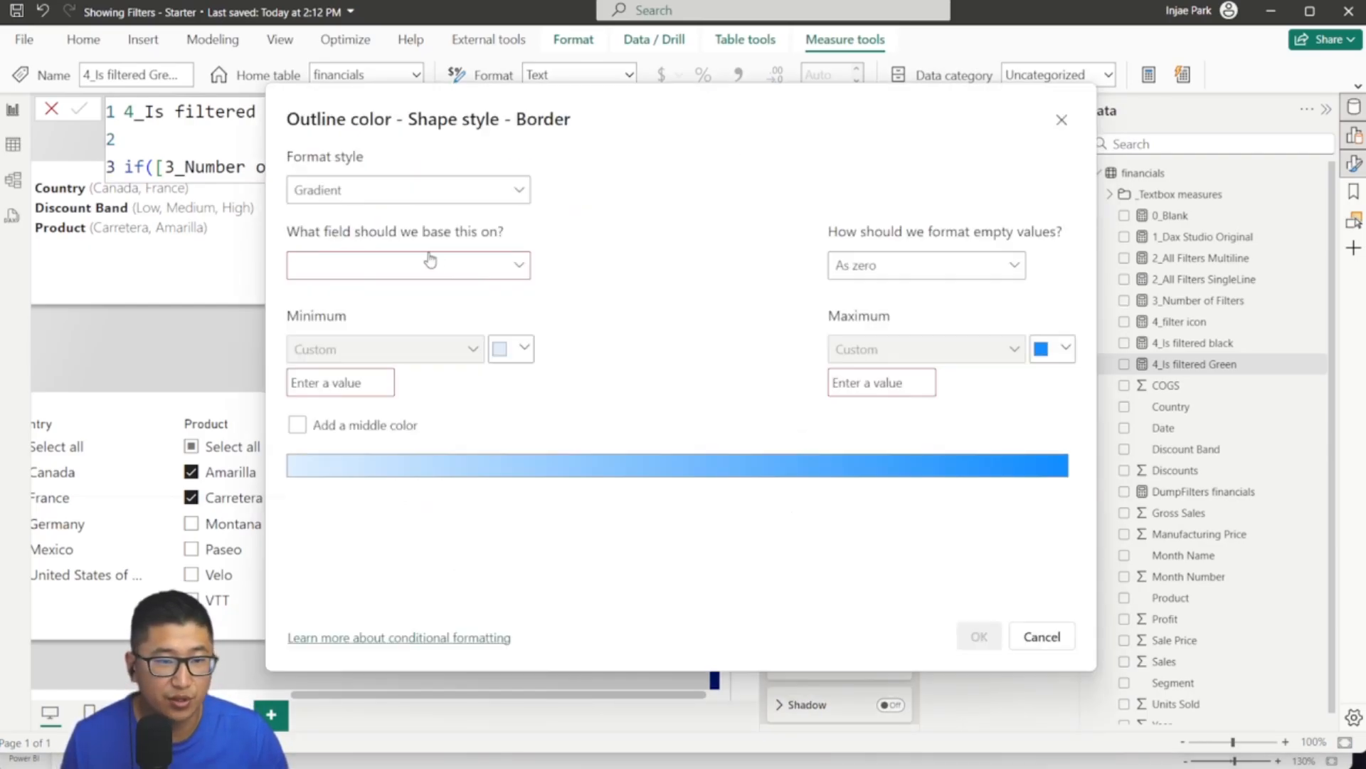
click(382, 202)
click(361, 271)
click(382, 260)
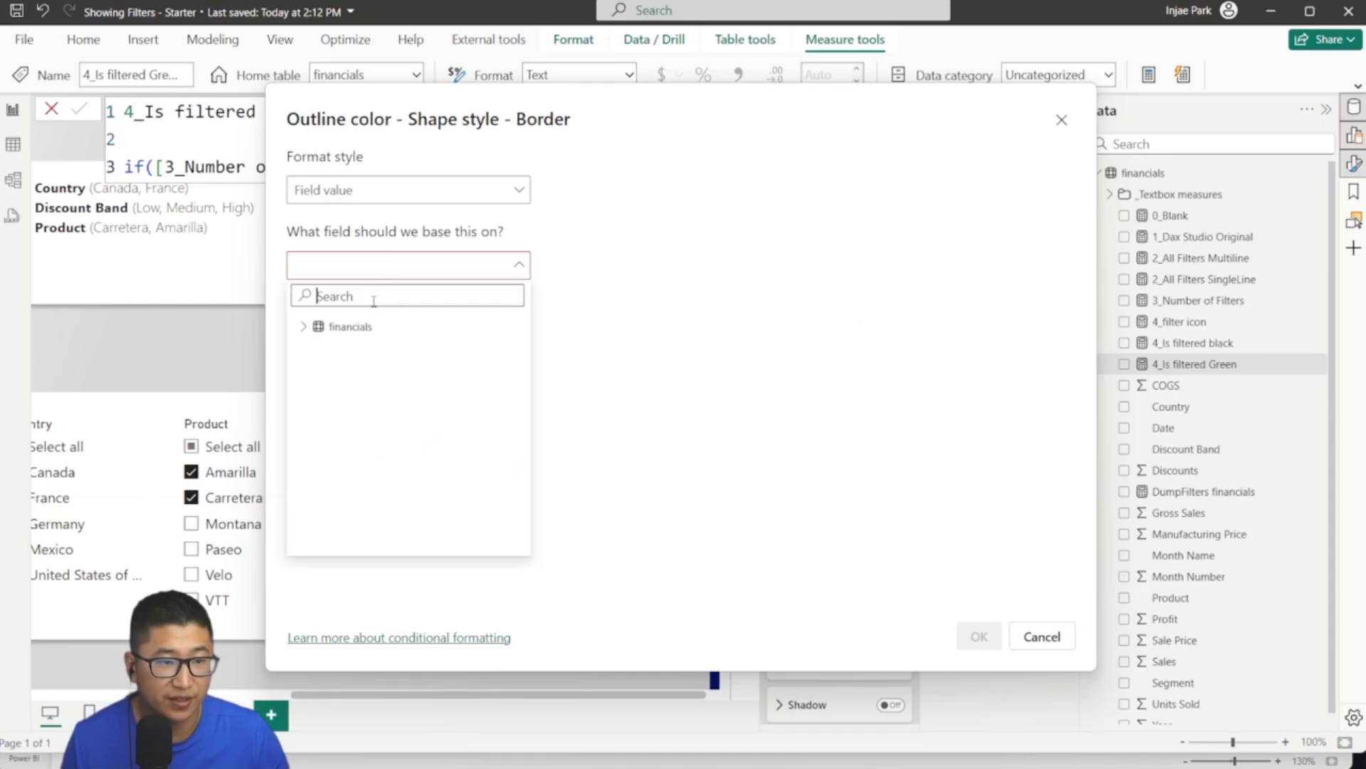
text(4)
click(378, 473)
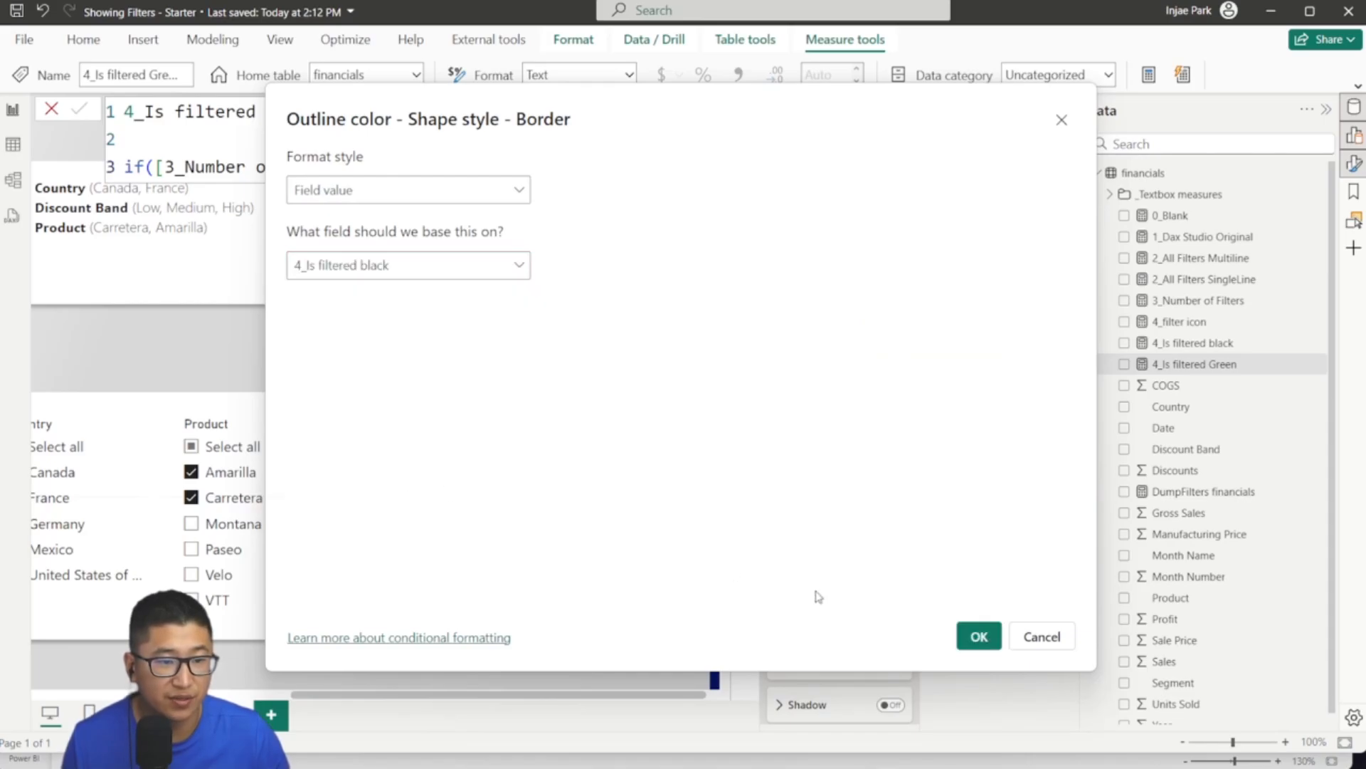
click(980, 637)
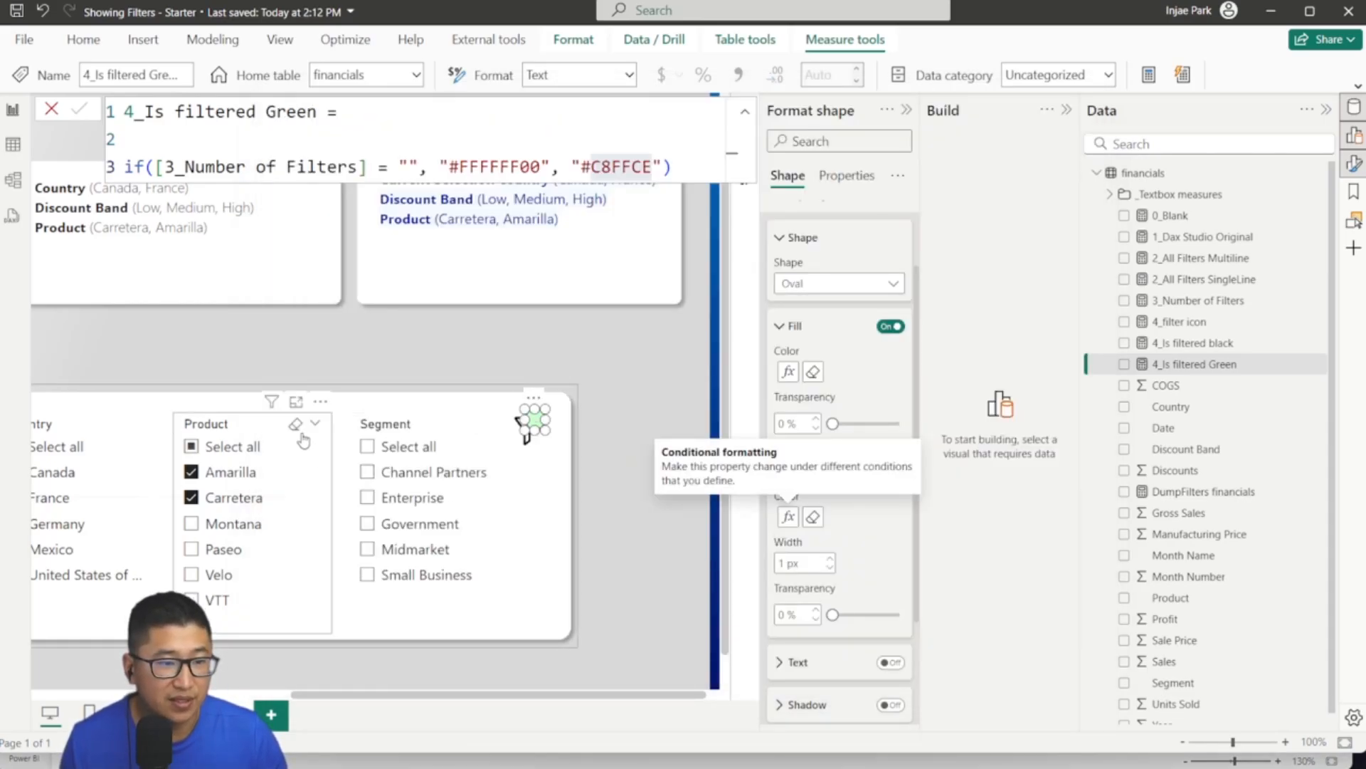
Step: Clear the selections in all slicers and select only Channel Partners in the Segment slicer
click(295, 425)
drag(513, 694, 320, 695)
ctrl+scroll(331, 555, down, 2)
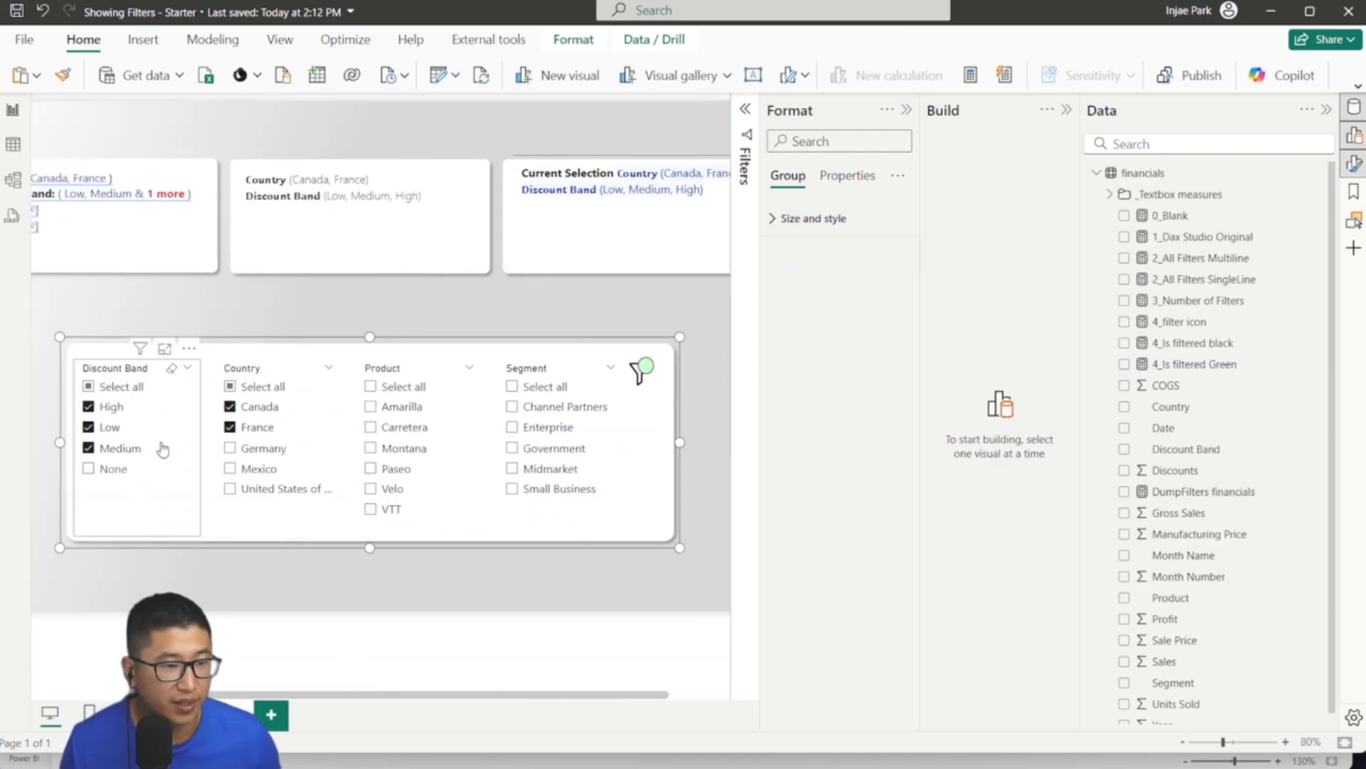
click(307, 376)
ctrl+click(640, 370)
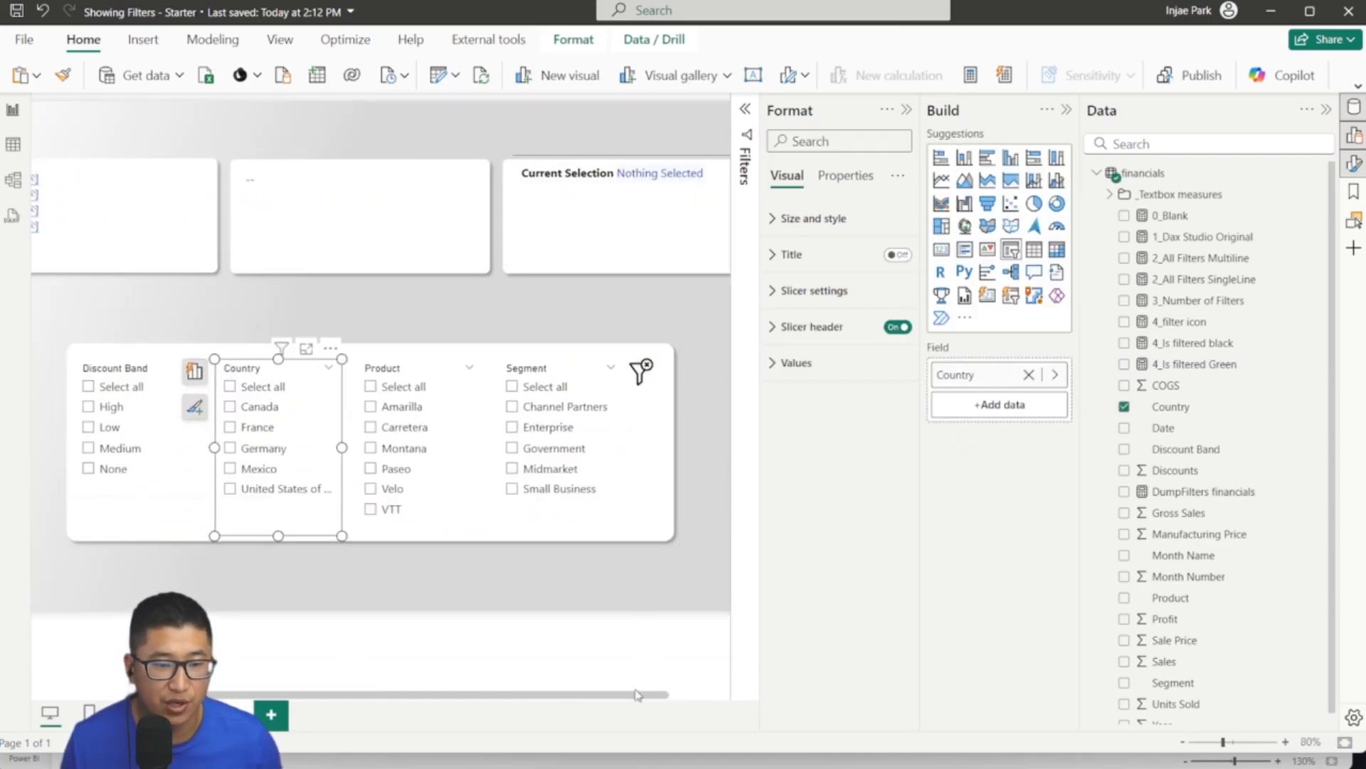
drag(635, 694, 705, 689)
click(471, 408)
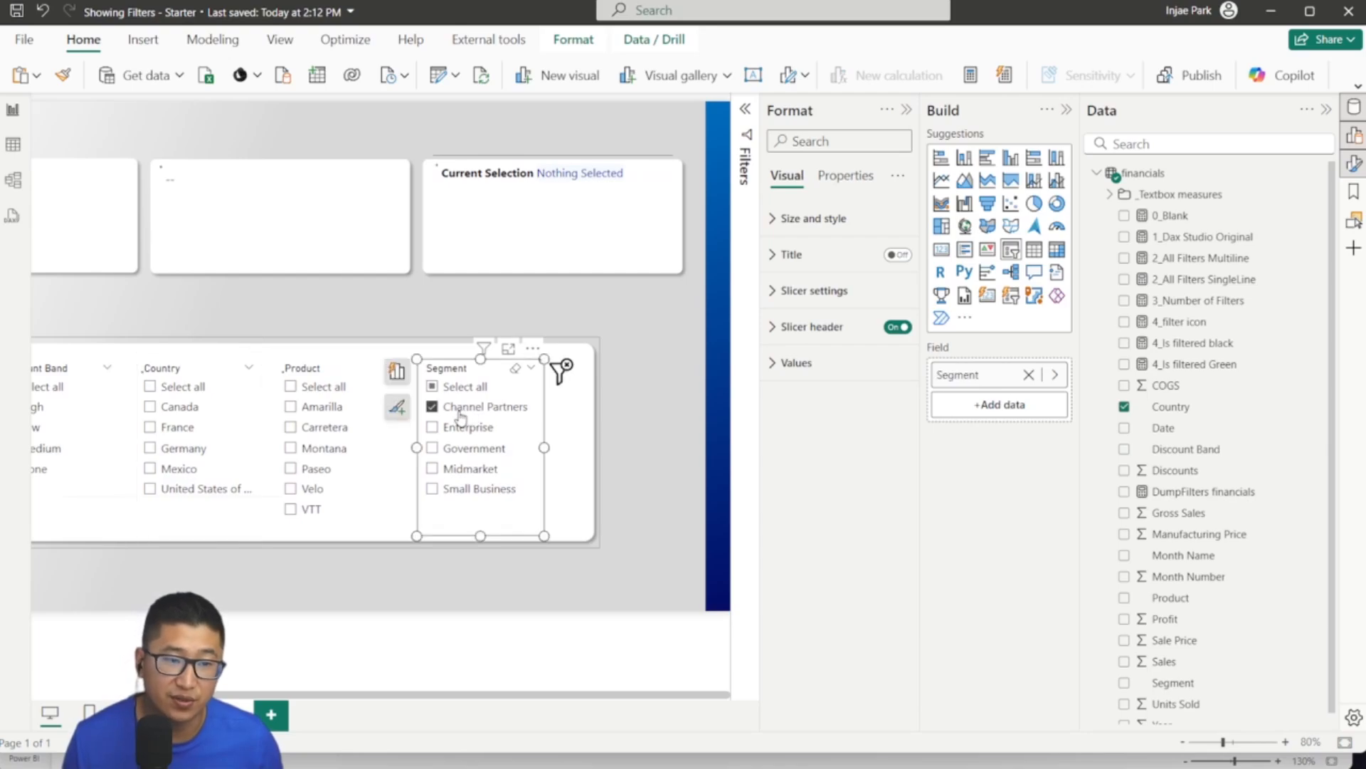
Step: Set the oval's border width to 2 px and turn on its text, based on the 3_Number of Filters measure
click(563, 368)
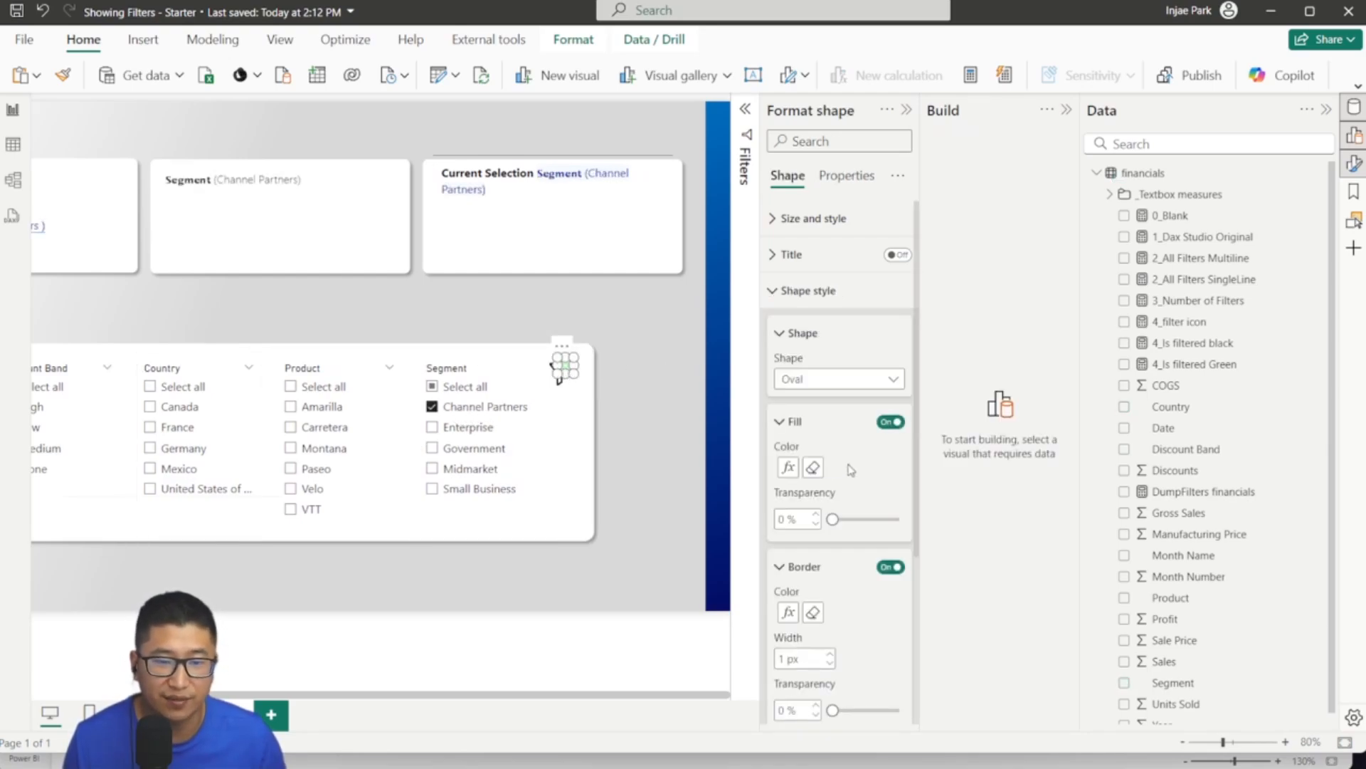
scroll(843, 531, down, 3)
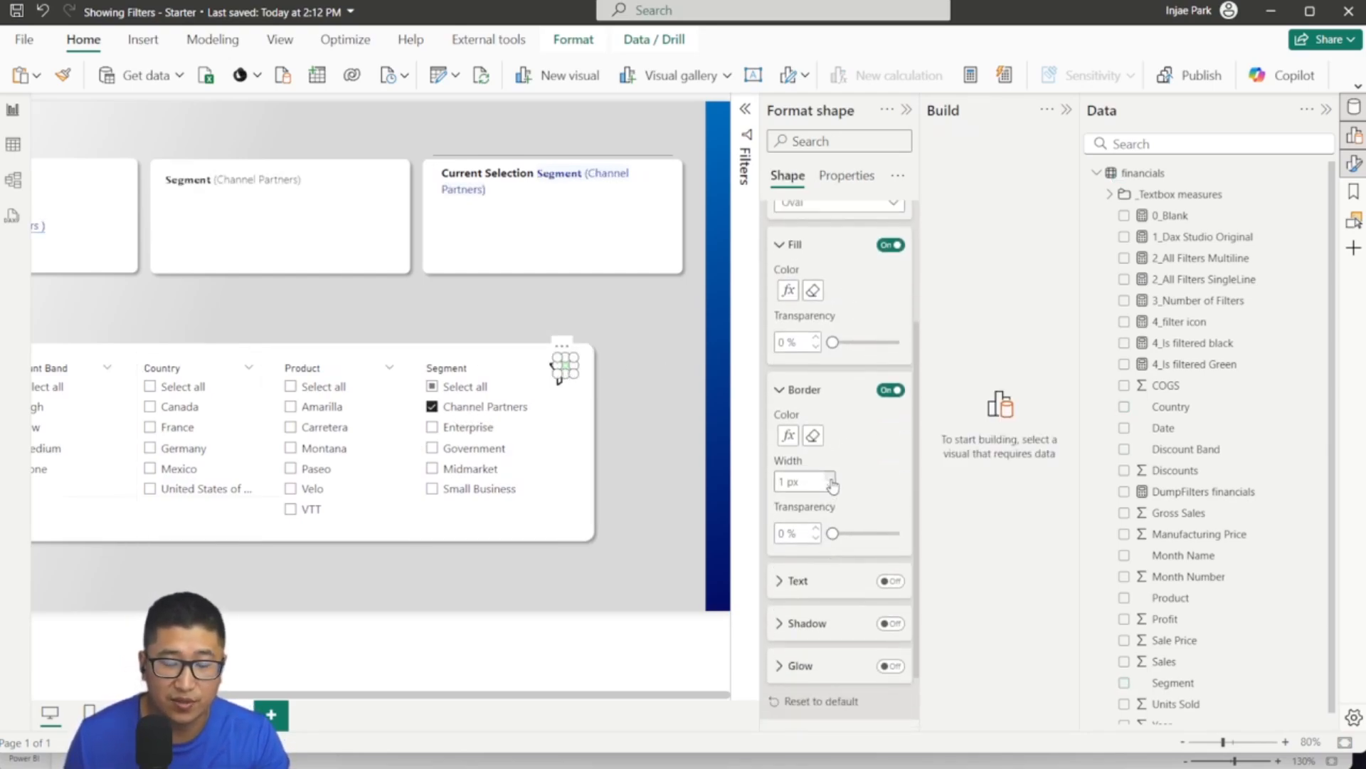
click(889, 581)
click(797, 581)
scroll(840, 498, down, 3)
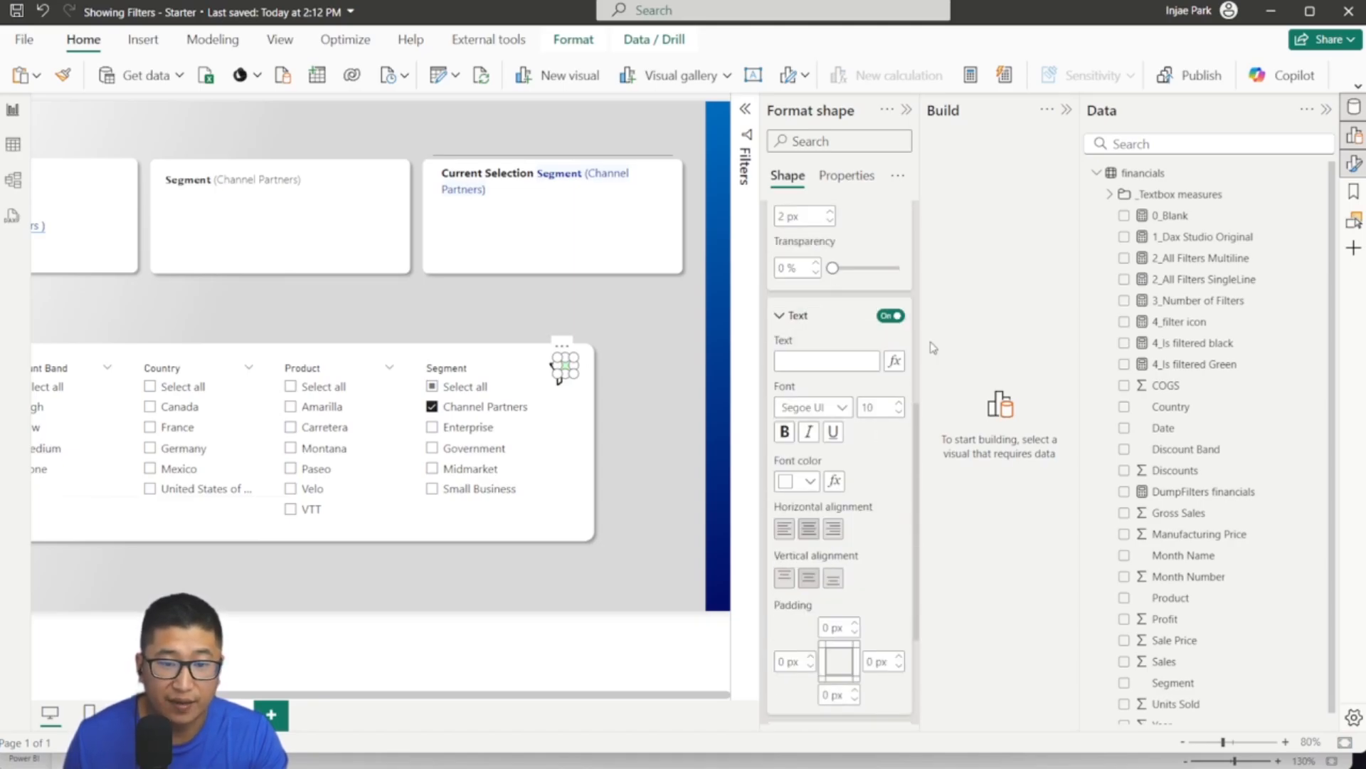
click(901, 363)
click(410, 268)
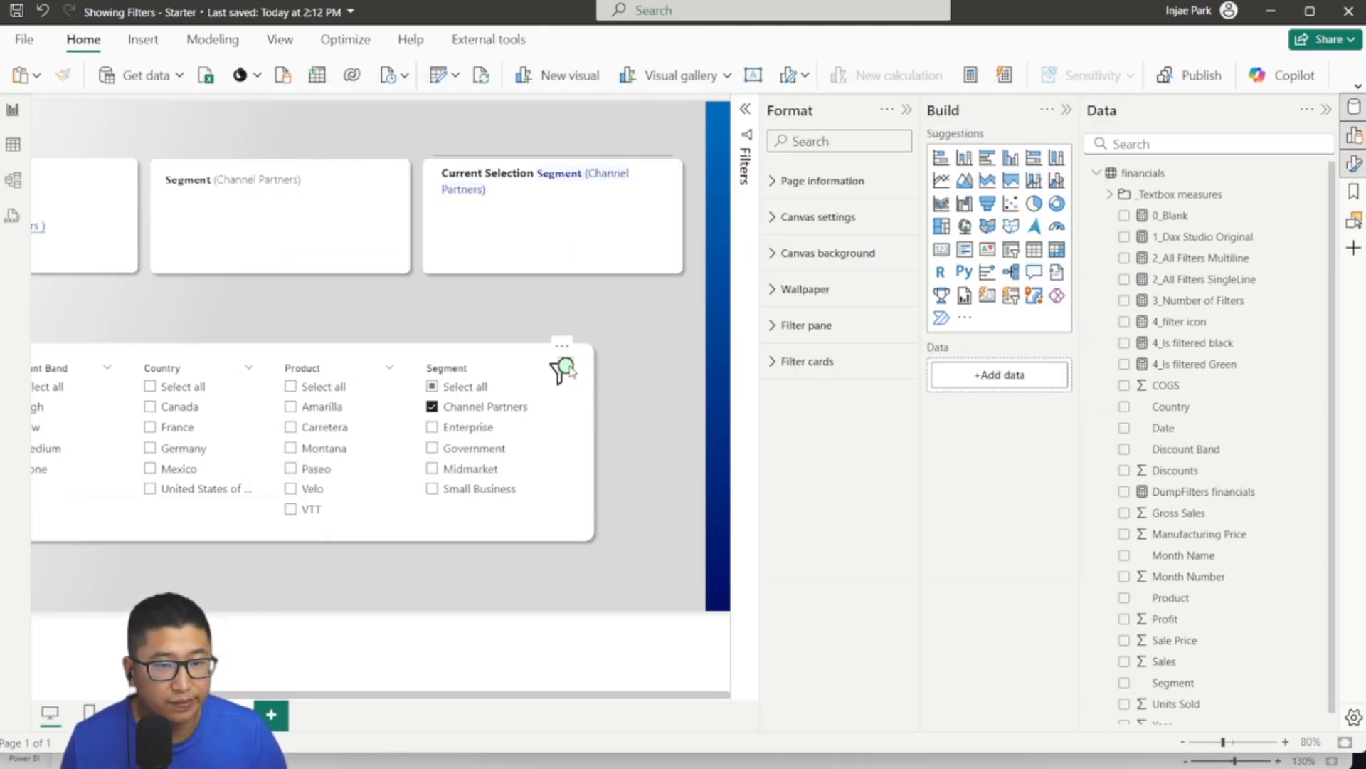
click(570, 367)
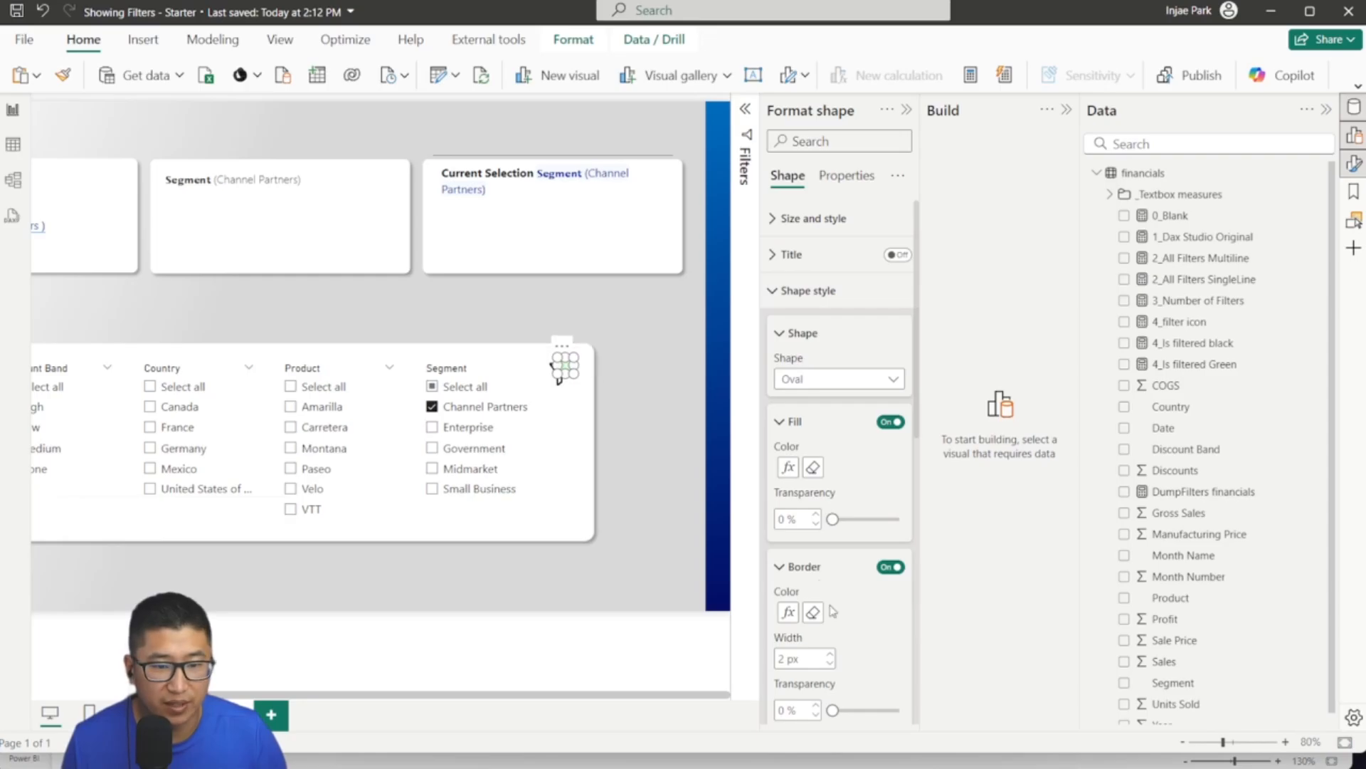
scroll(833, 610, down, 3)
click(788, 539)
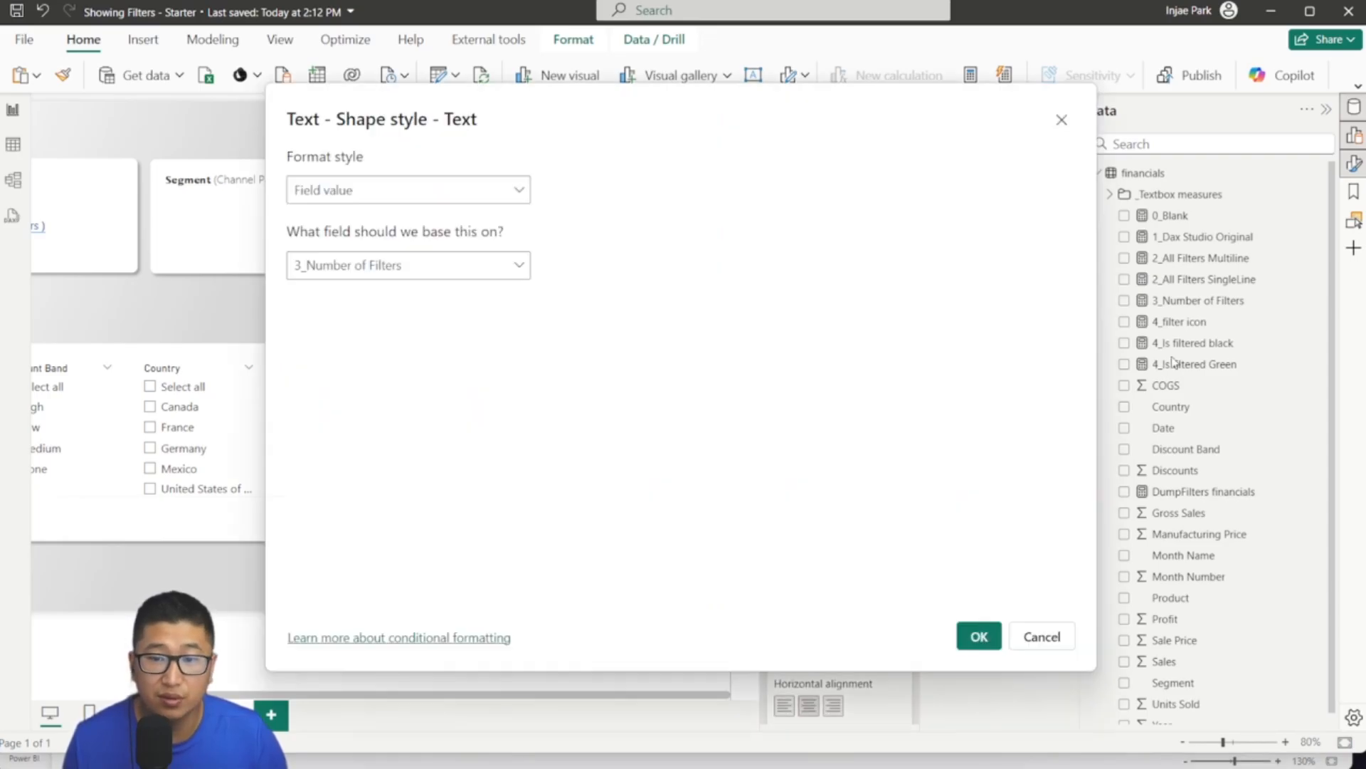
click(979, 636)
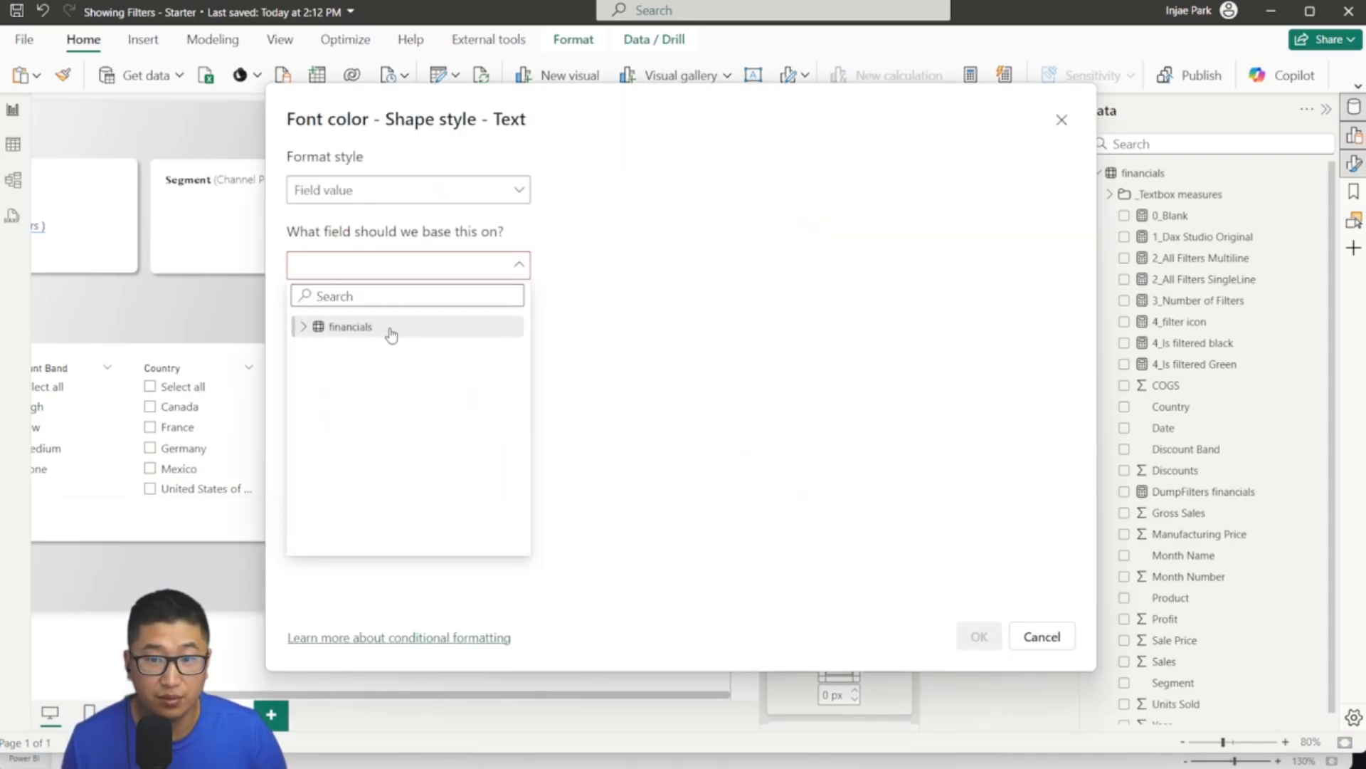
Step: Base the font color of the oval's text on the field value of the 4_Is filtered black measure
text(4)
click(406, 479)
click(969, 645)
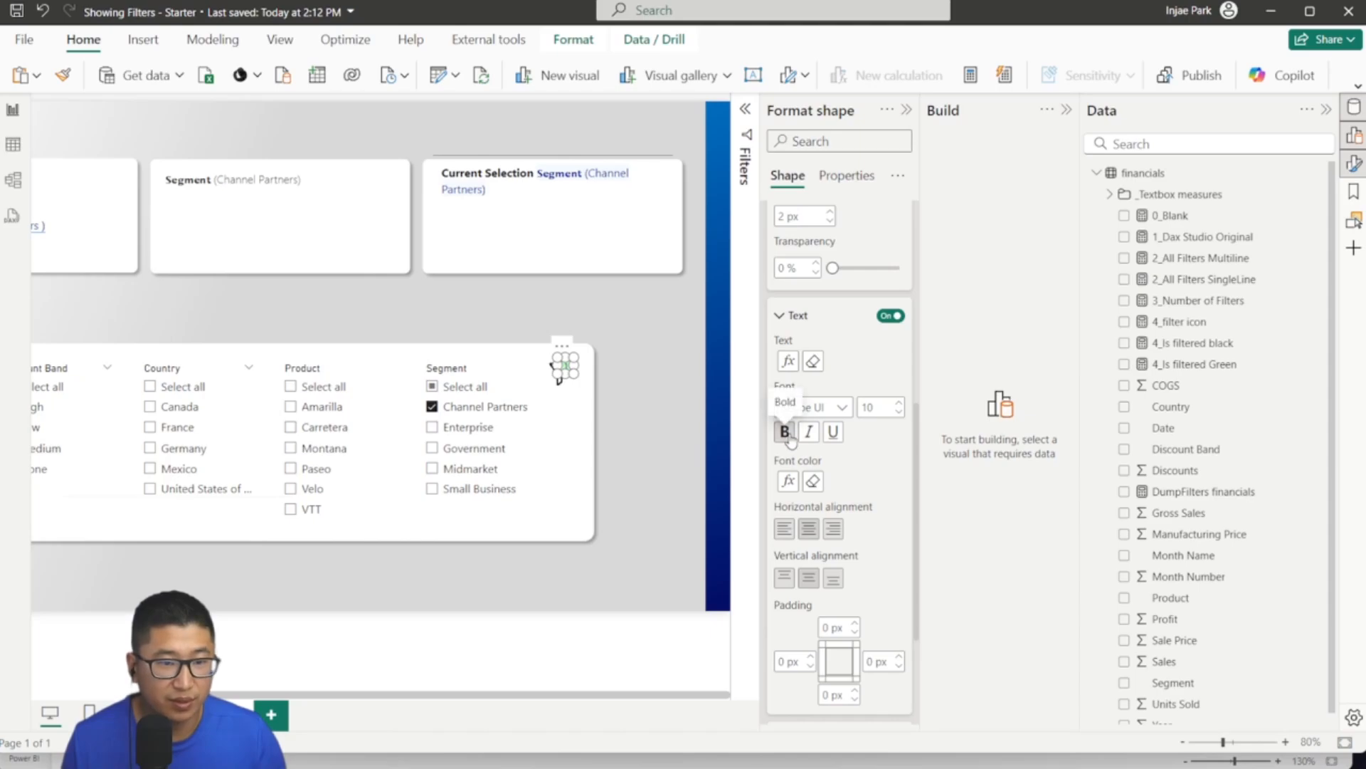
click(625, 405)
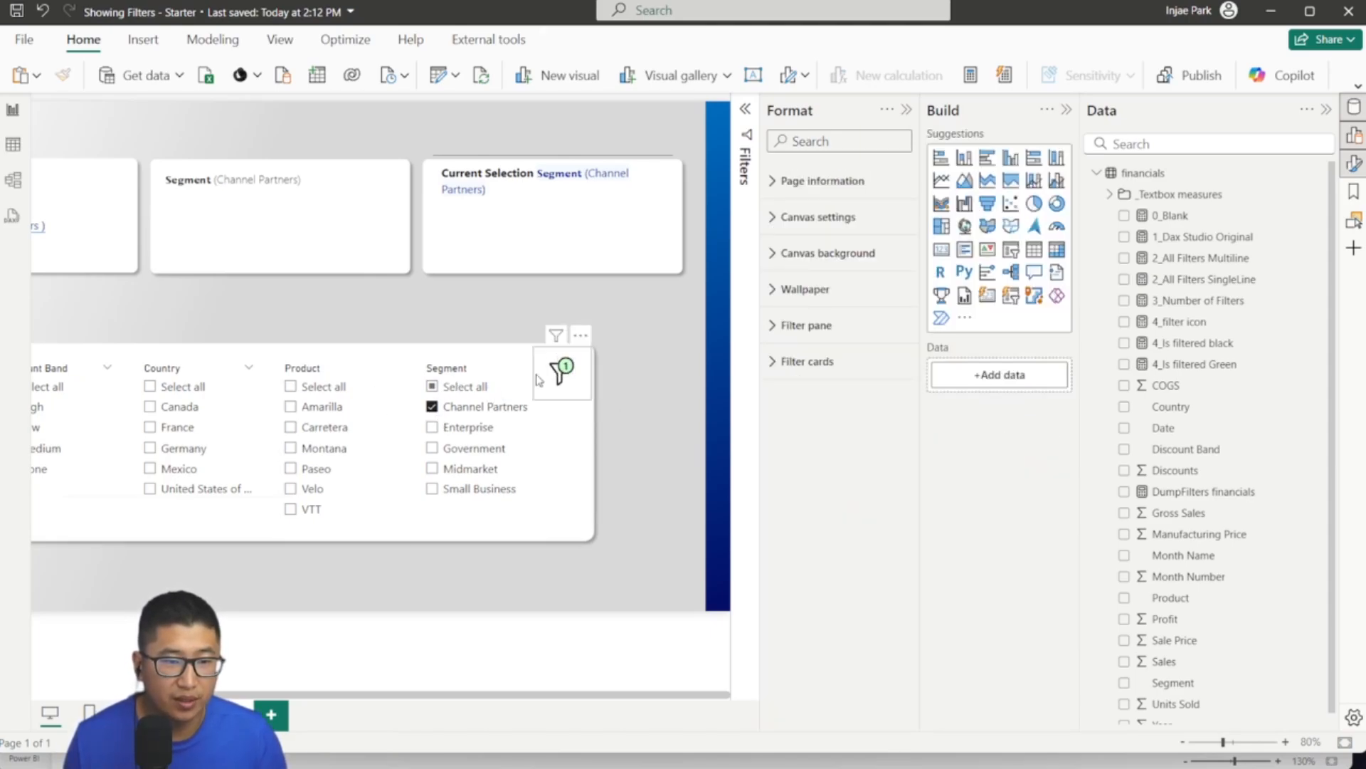
Step: Test the count badge by also selecting Amarilla in the Product slicer, and clear the Product and Segment selections
click(315, 413)
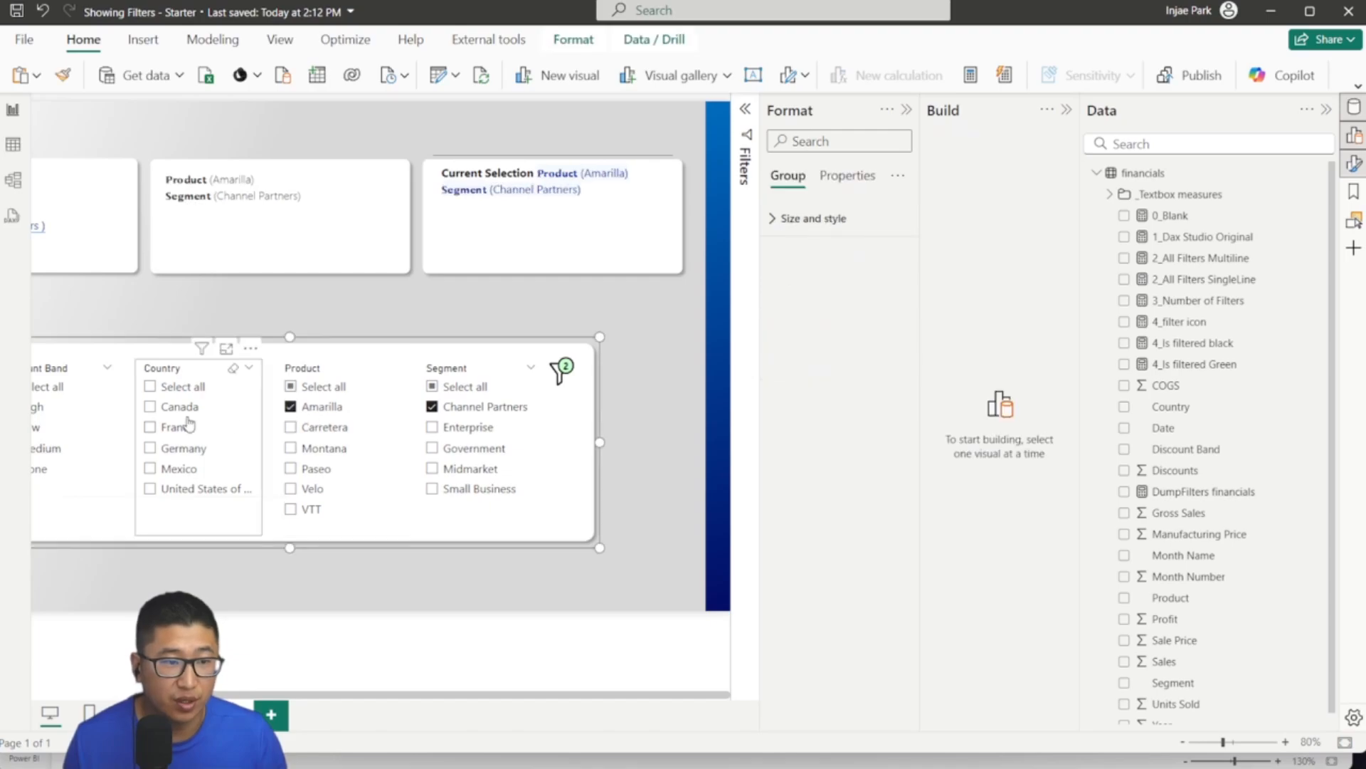
click(173, 414)
click(172, 414)
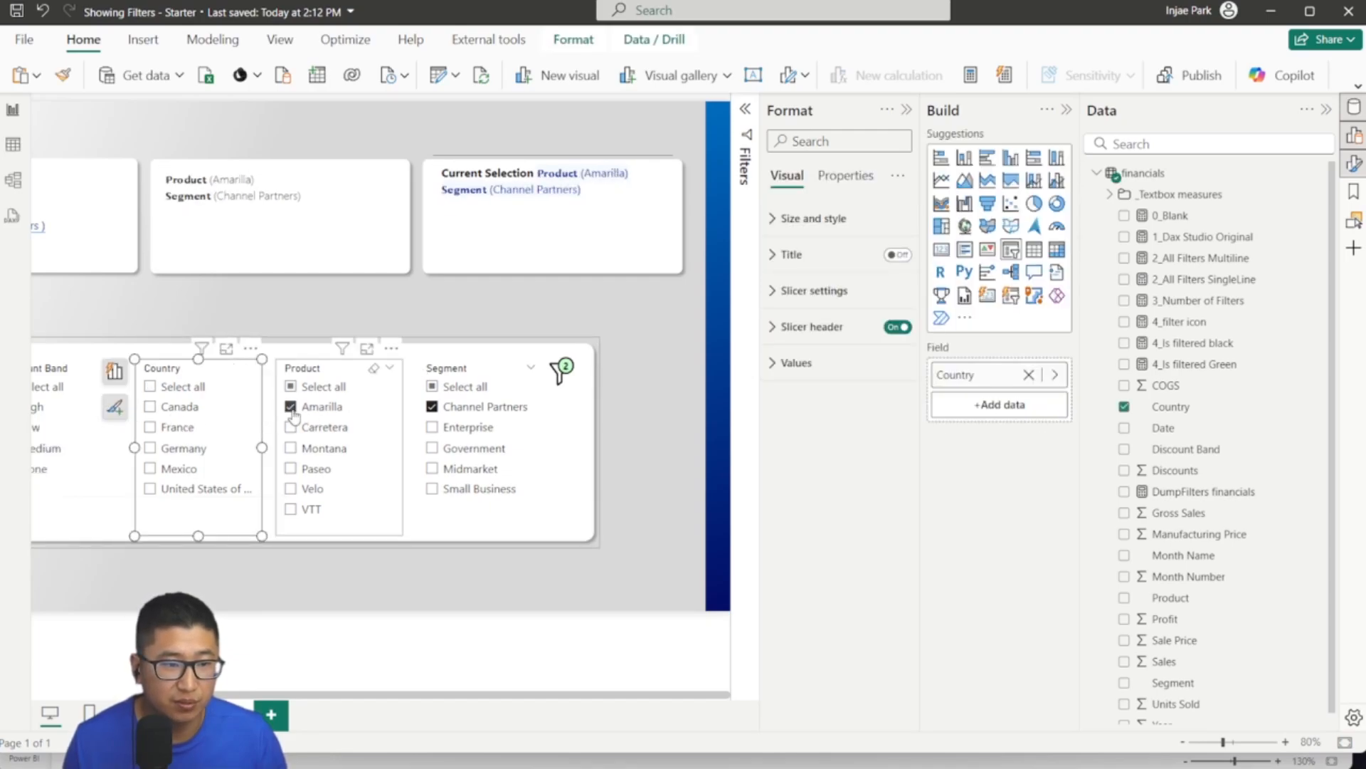
click(293, 412)
click(511, 412)
click(630, 376)
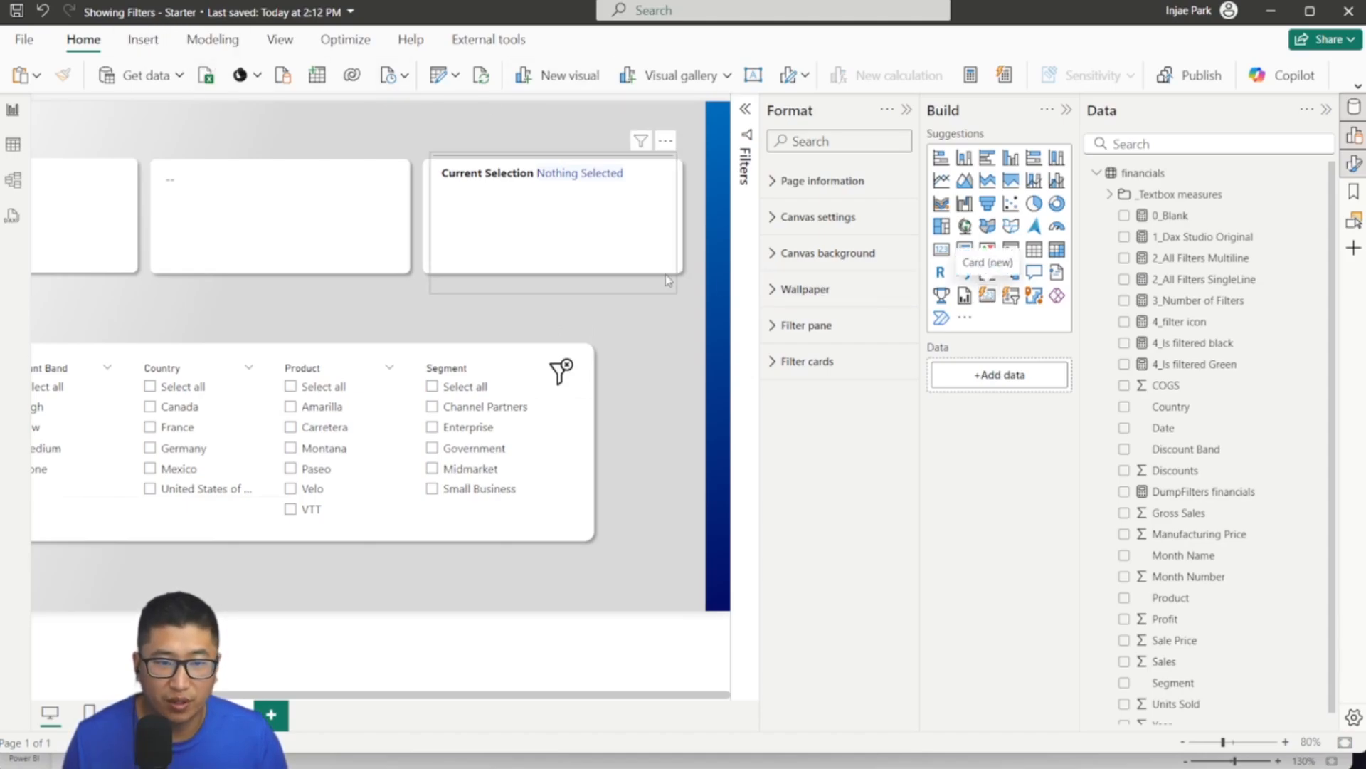
click(1011, 296)
drag(698, 557, 166, 416)
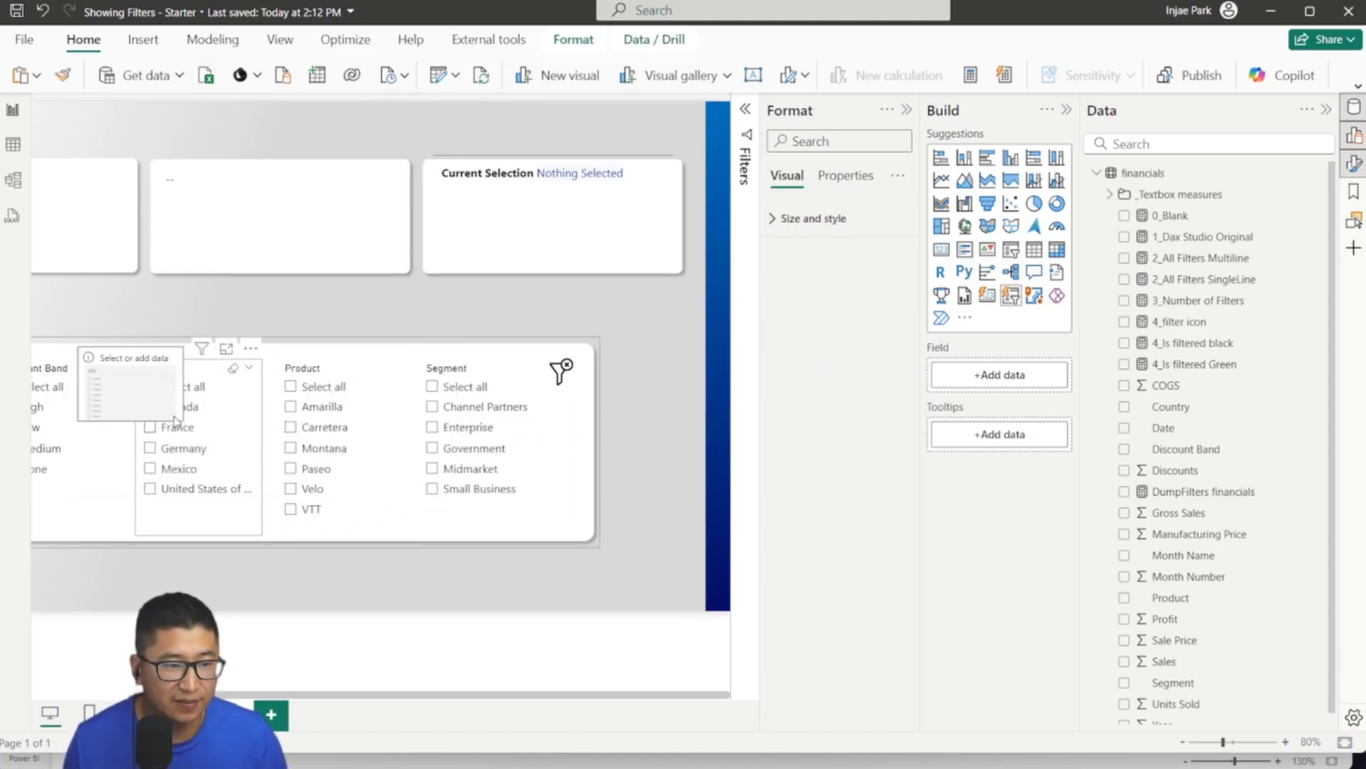
drag(1150, 215, 968, 373)
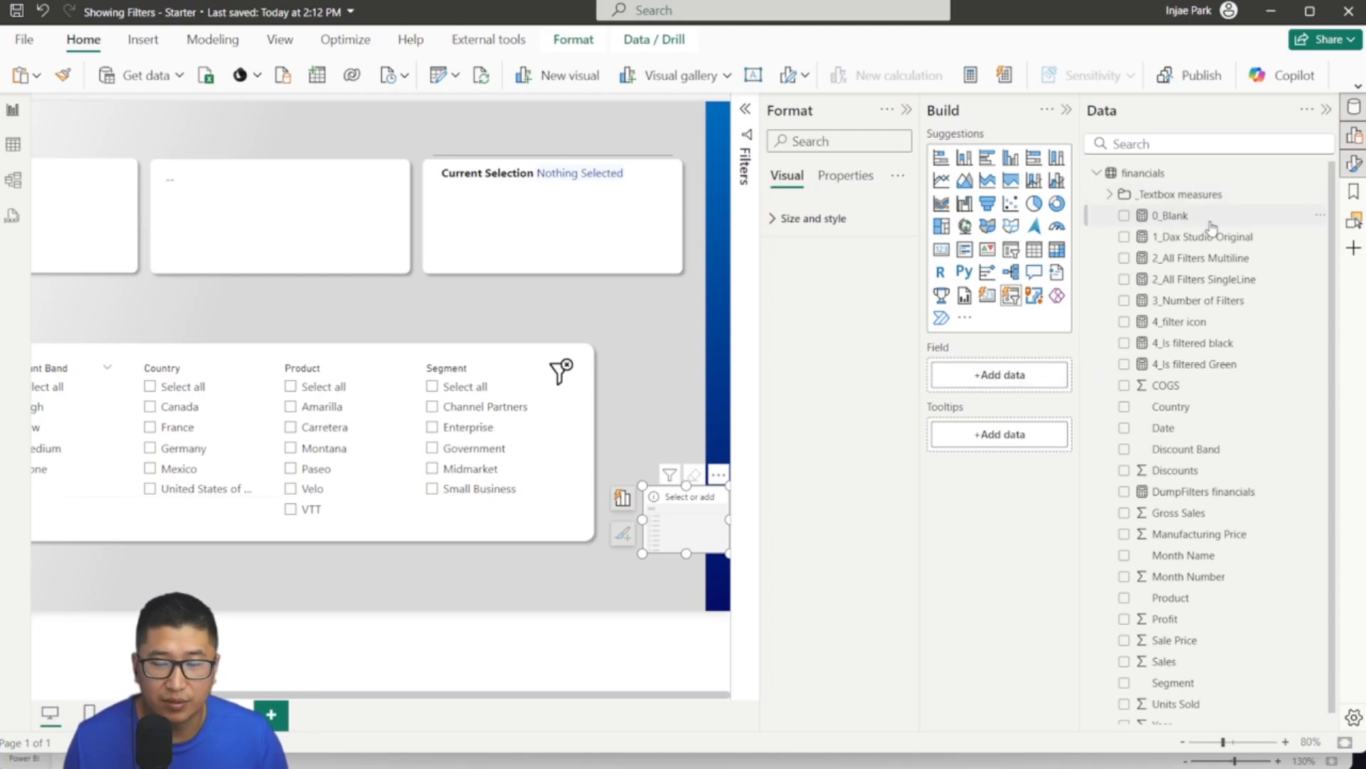
drag(683, 530, 659, 515)
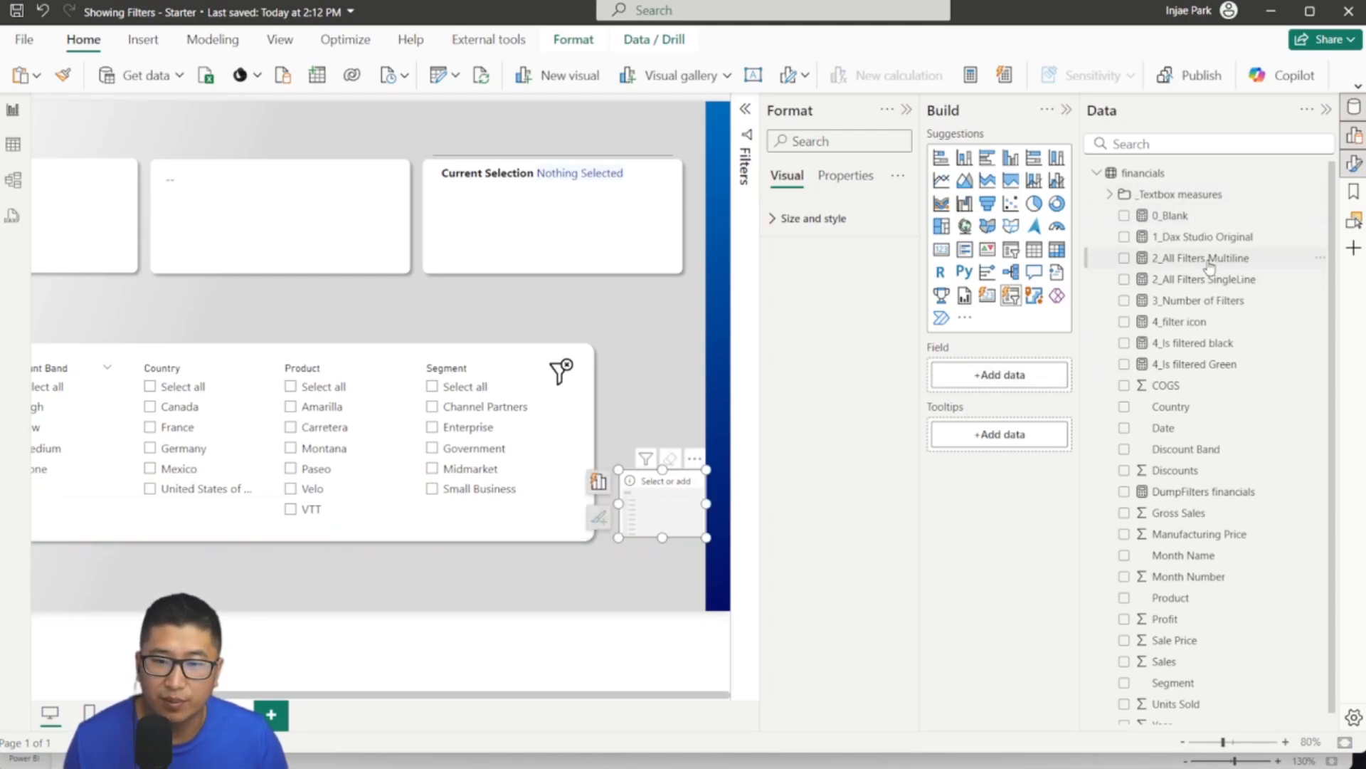
drag(1205, 261, 988, 375)
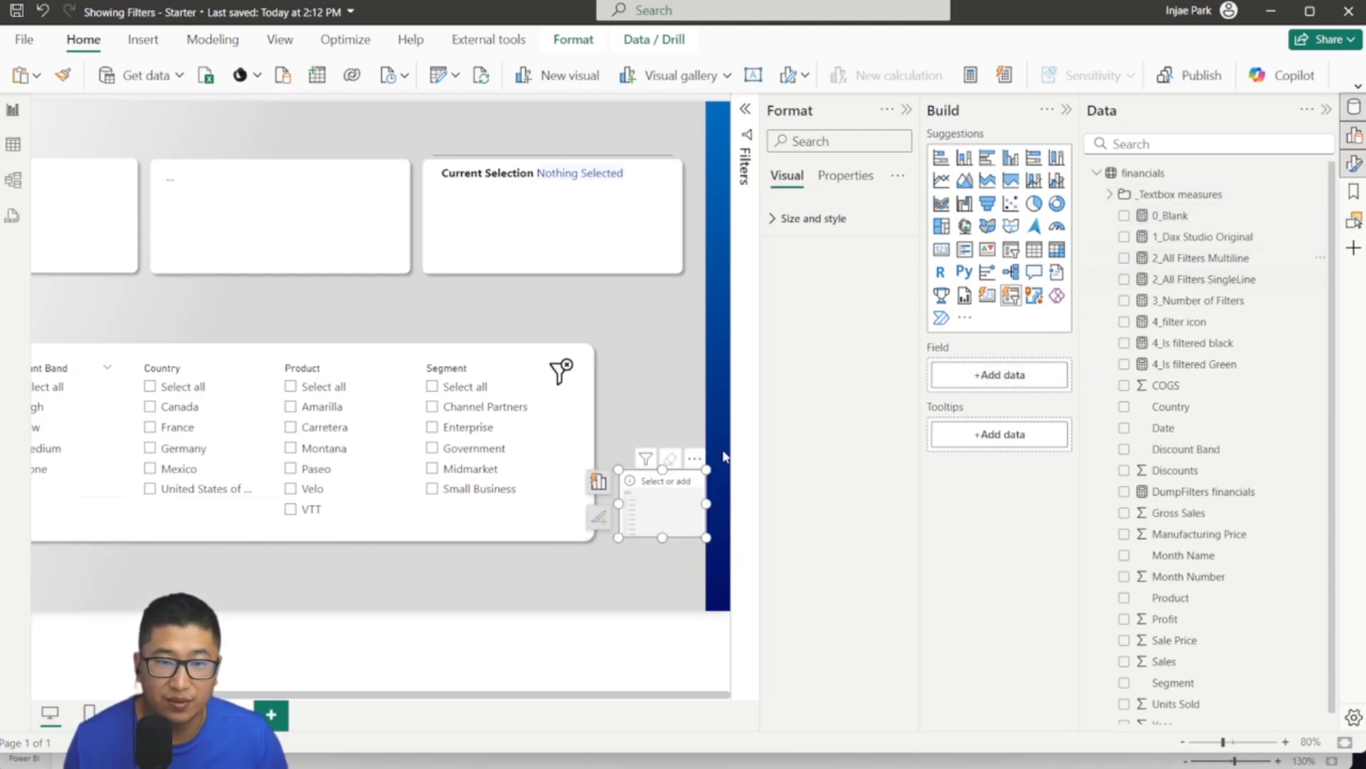
Step: Insert a new-style card showing the 2_All Filters Multiline measure and rename its field to "Filters:"
click(988, 301)
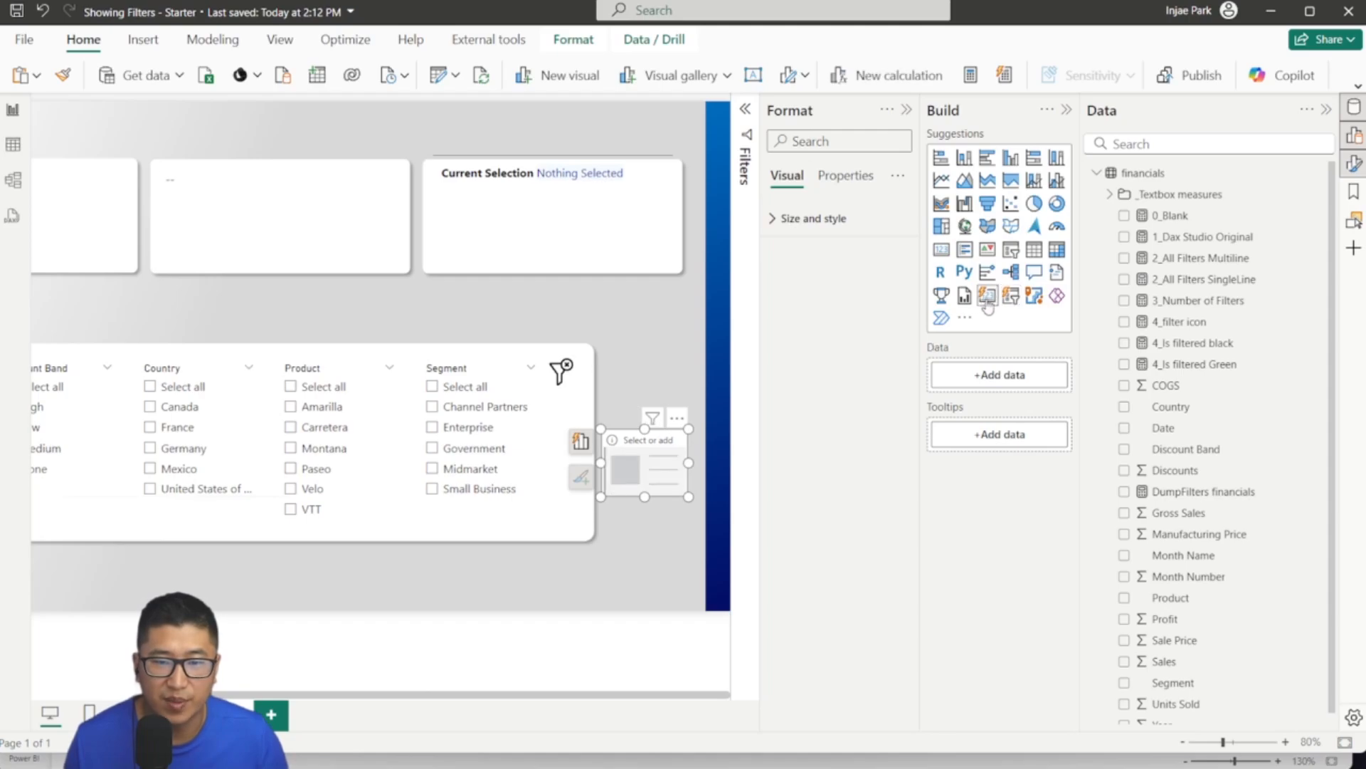
click(1124, 259)
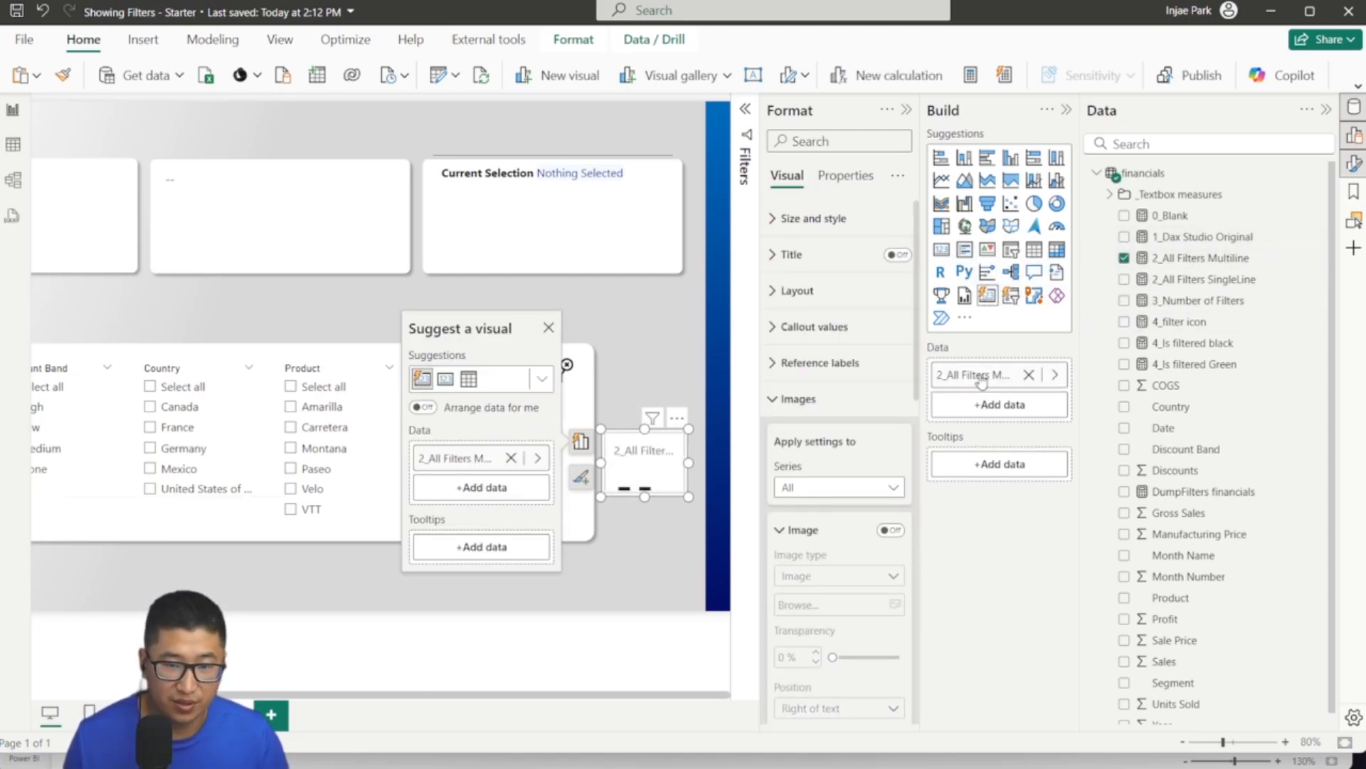
click(794, 398)
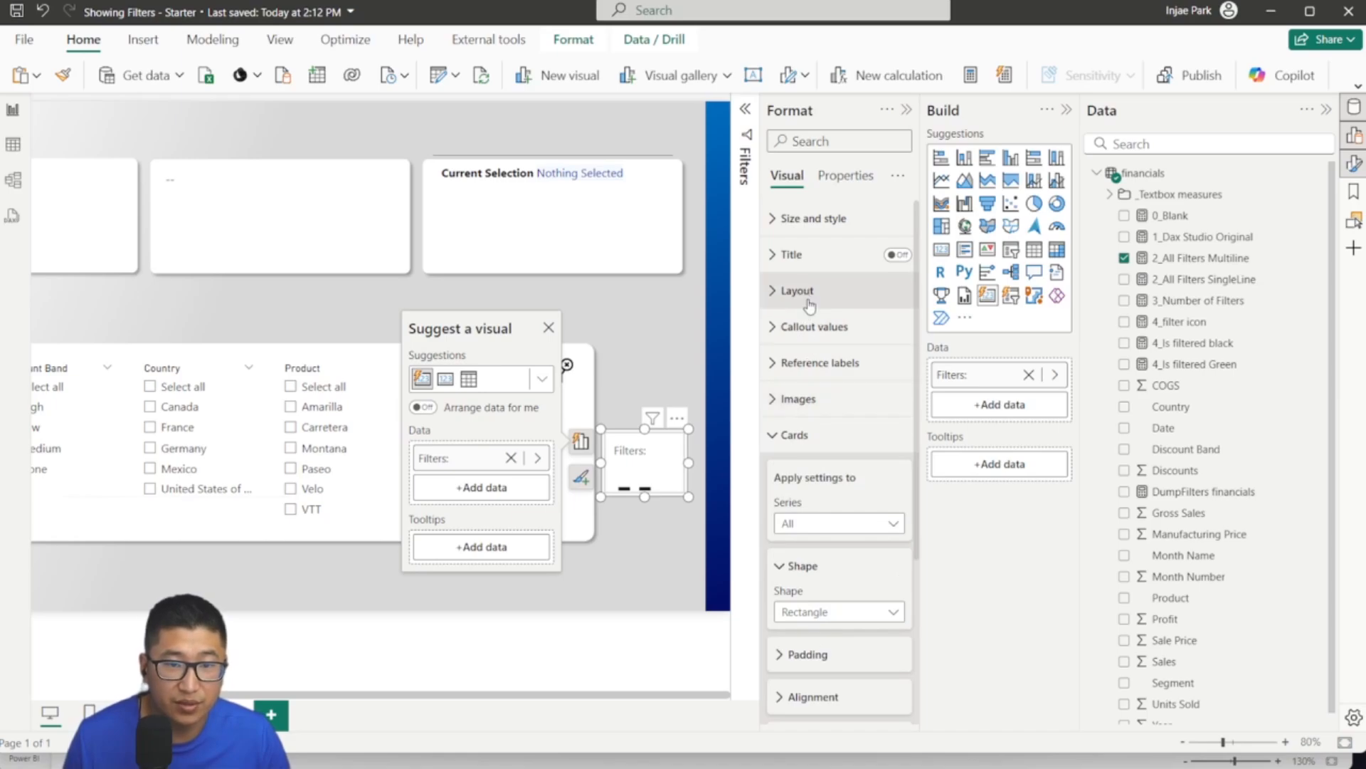
Step: Turn off the value and the label in the new card's callout values
click(845, 175)
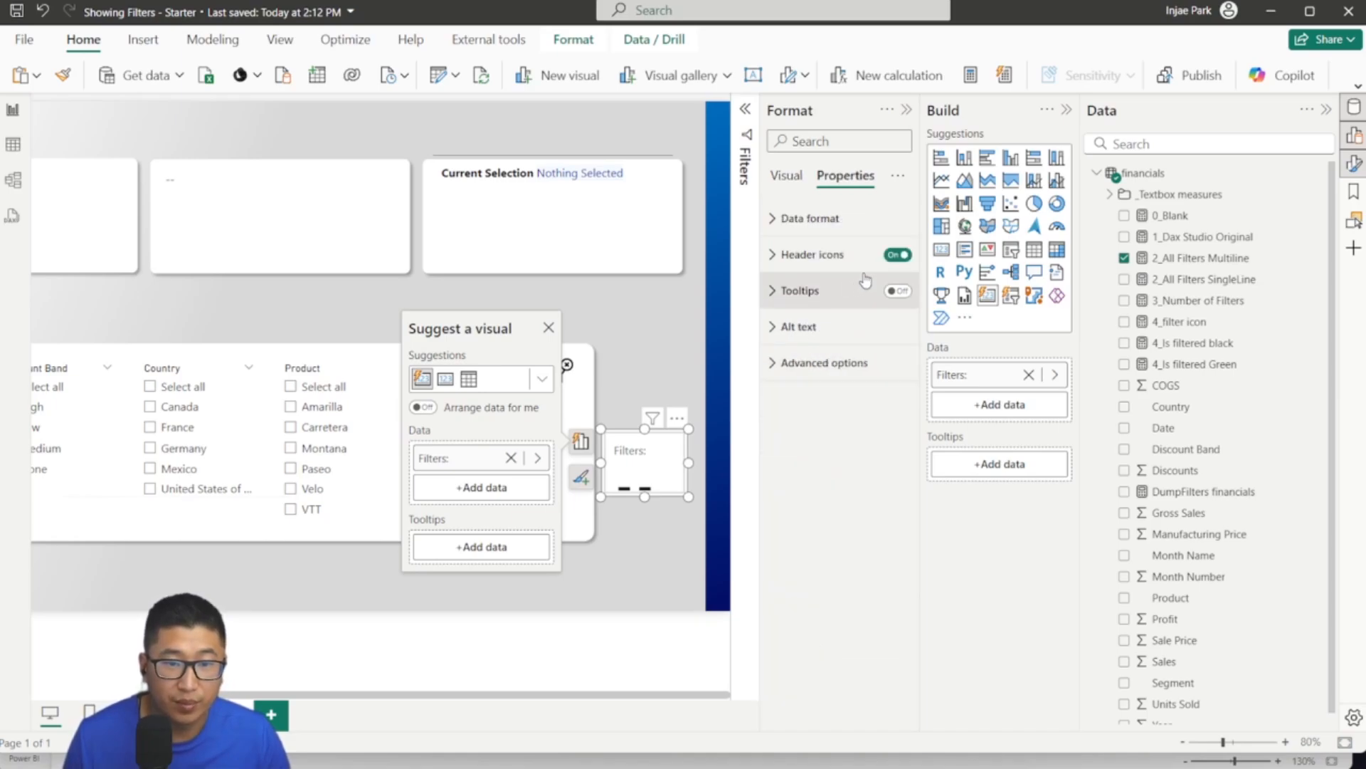
click(787, 177)
click(819, 340)
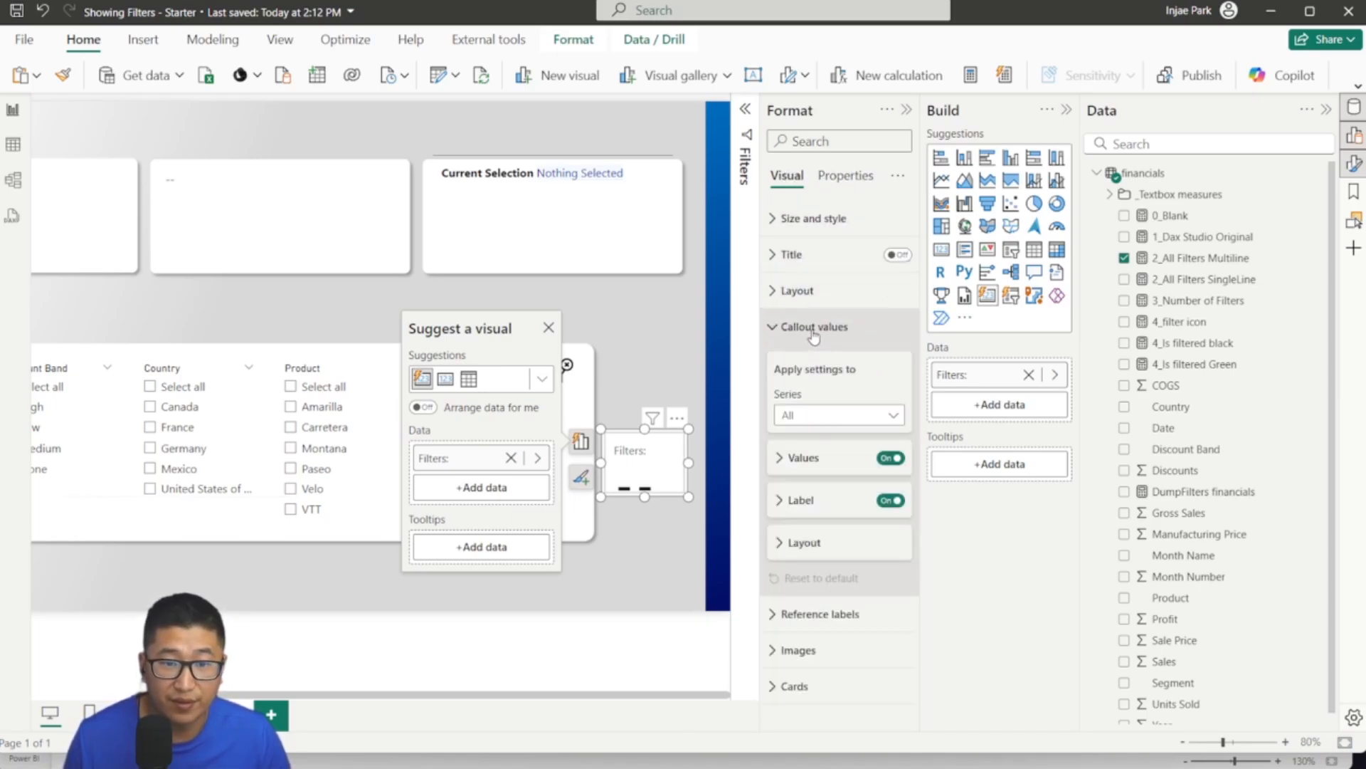
click(886, 458)
Step: Turn off the background and border in the new card's Cards formatting
click(790, 218)
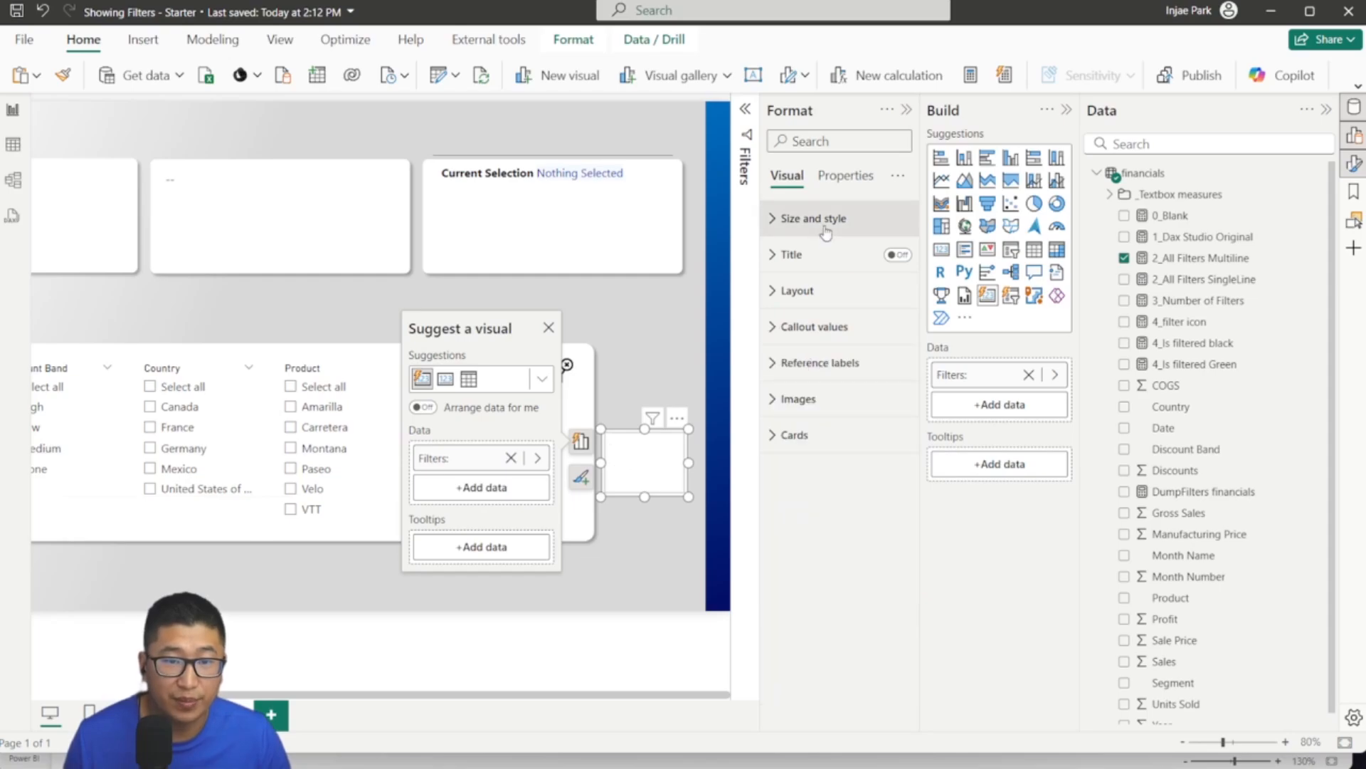
click(790, 222)
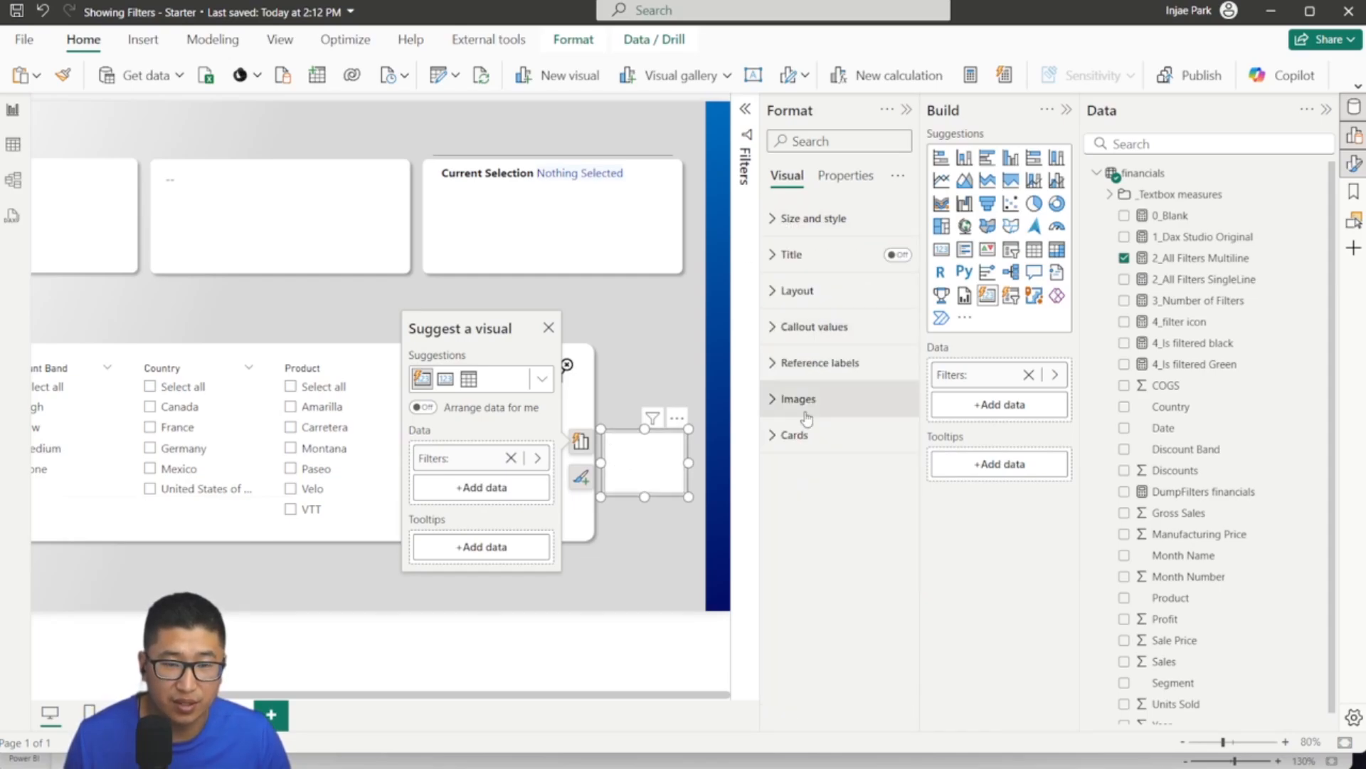
click(793, 435)
scroll(872, 575, down, 3)
click(891, 501)
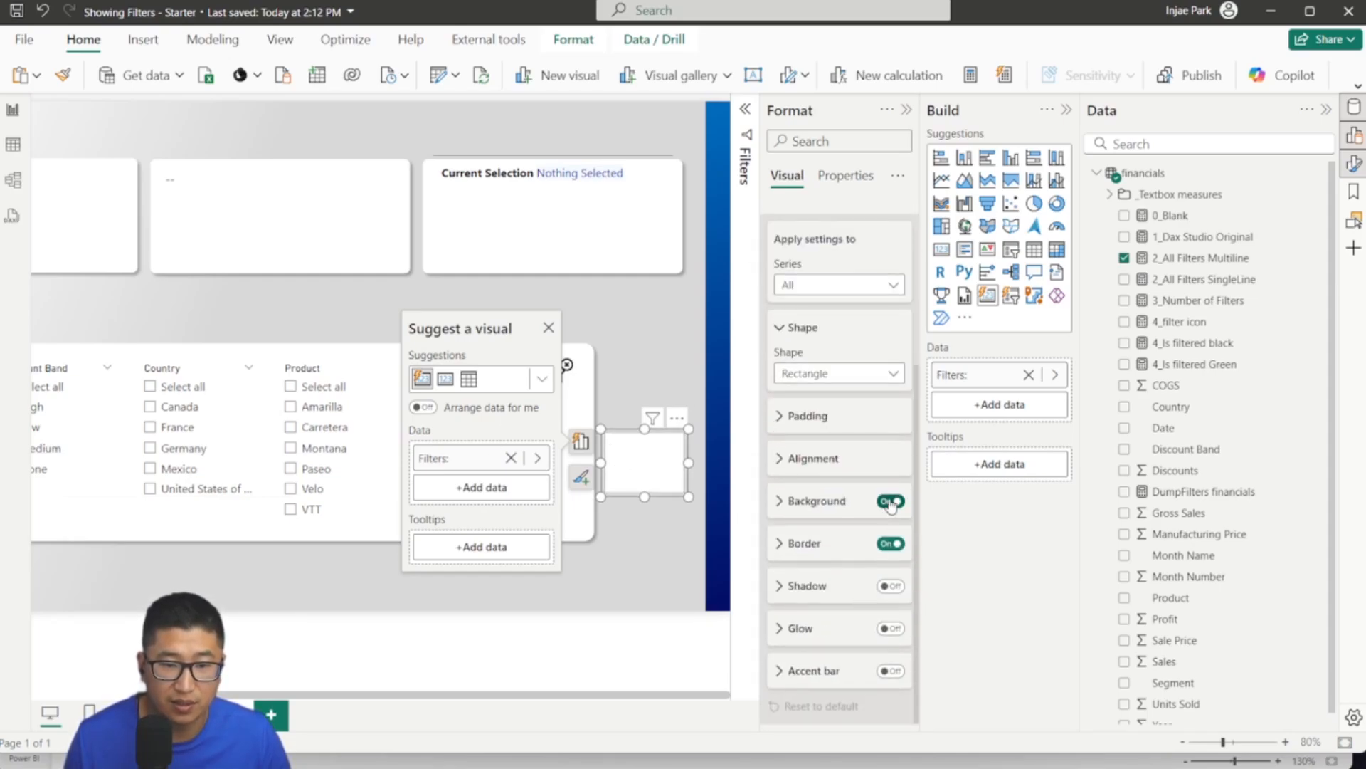
click(890, 544)
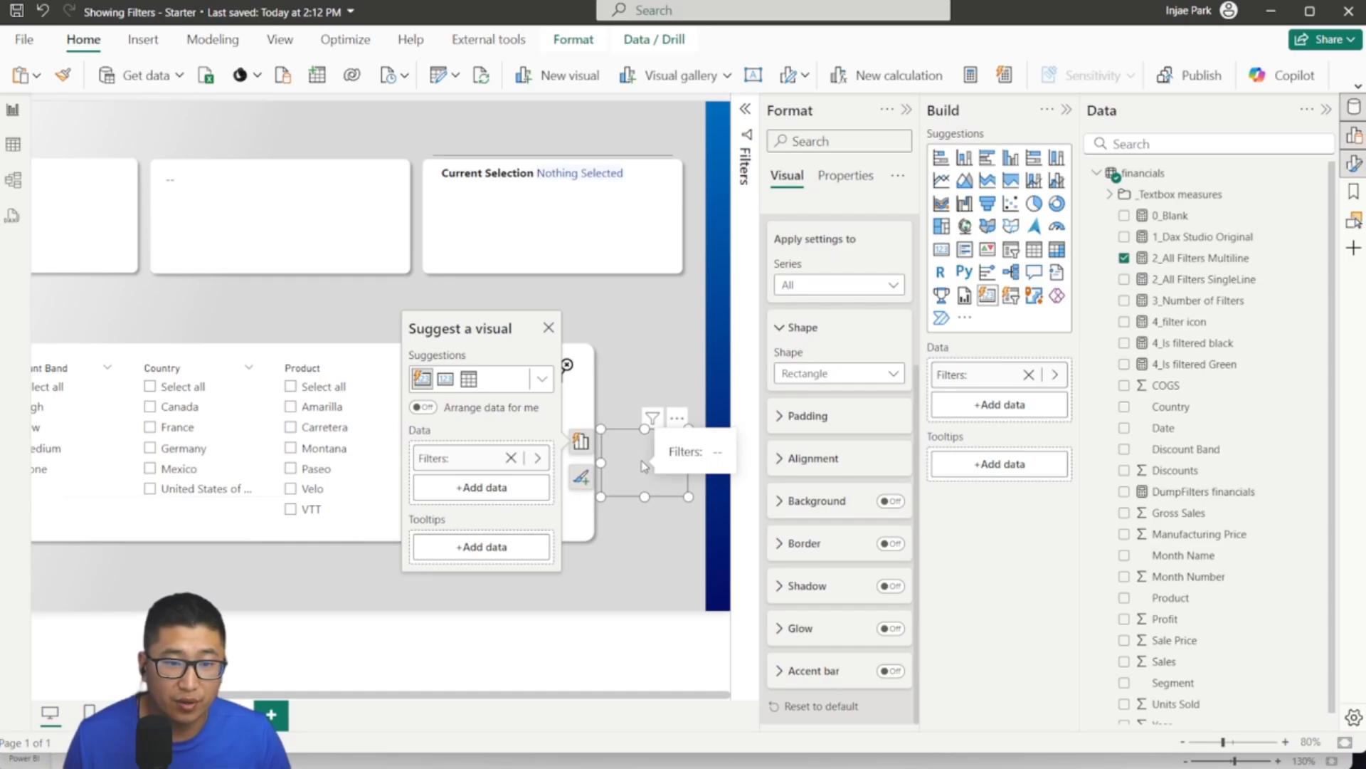
Step: Shrink the transparent card to the size of the filter icon and place it directly over the icon
click(560, 367)
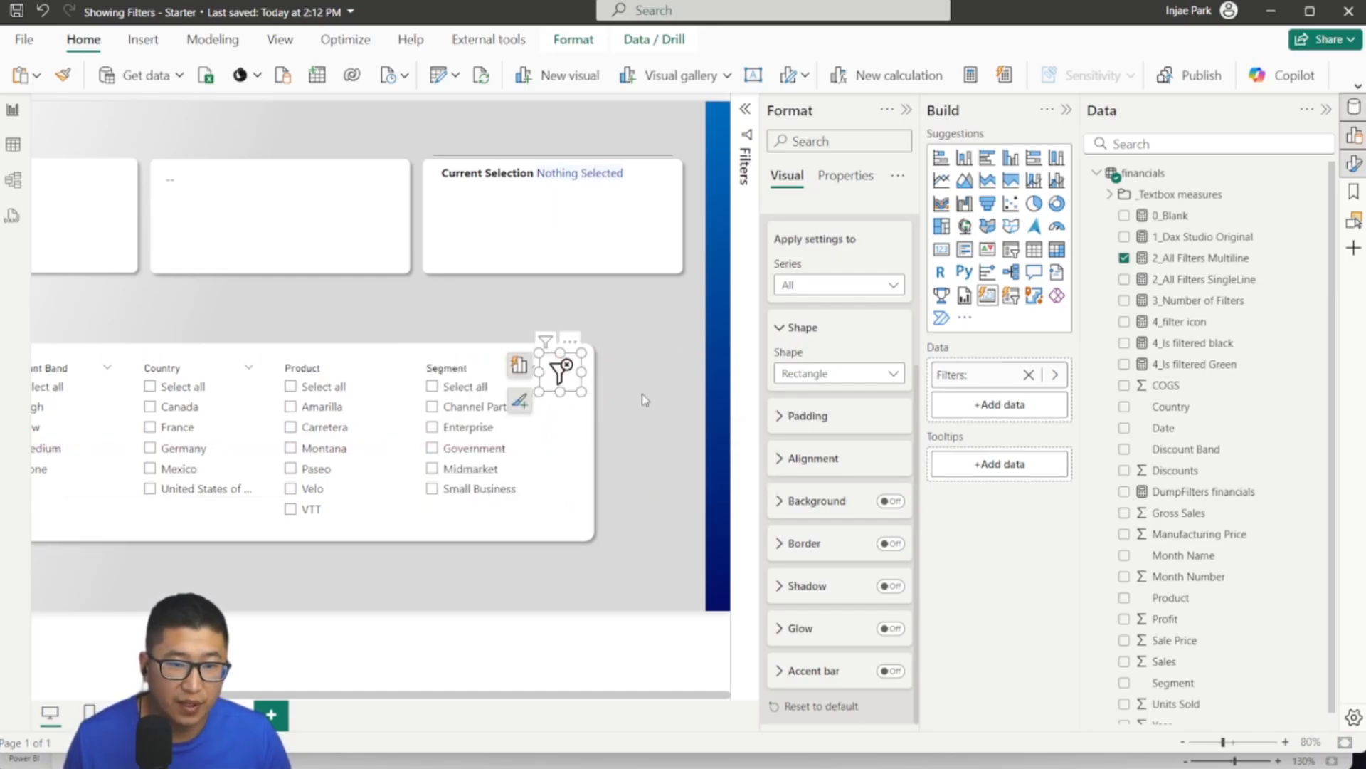
click(671, 405)
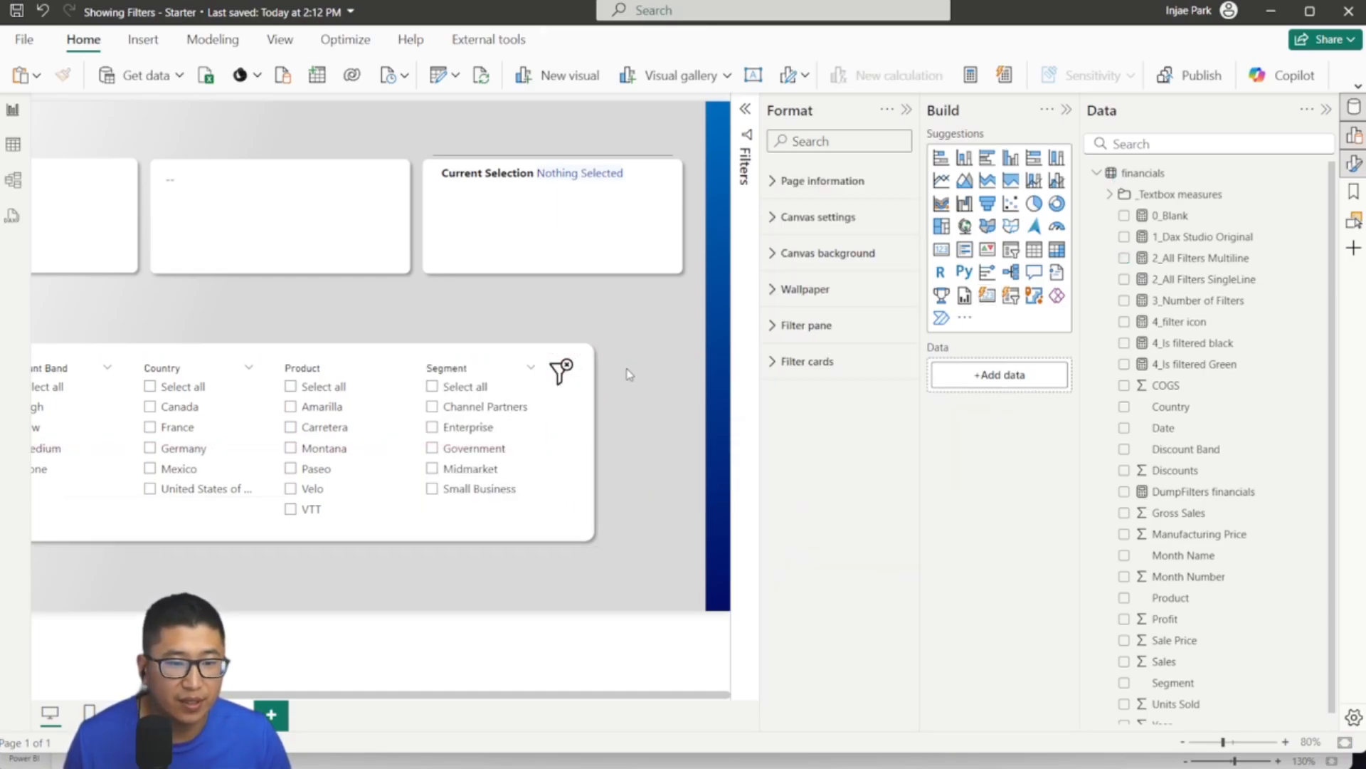
click(567, 375)
click(815, 432)
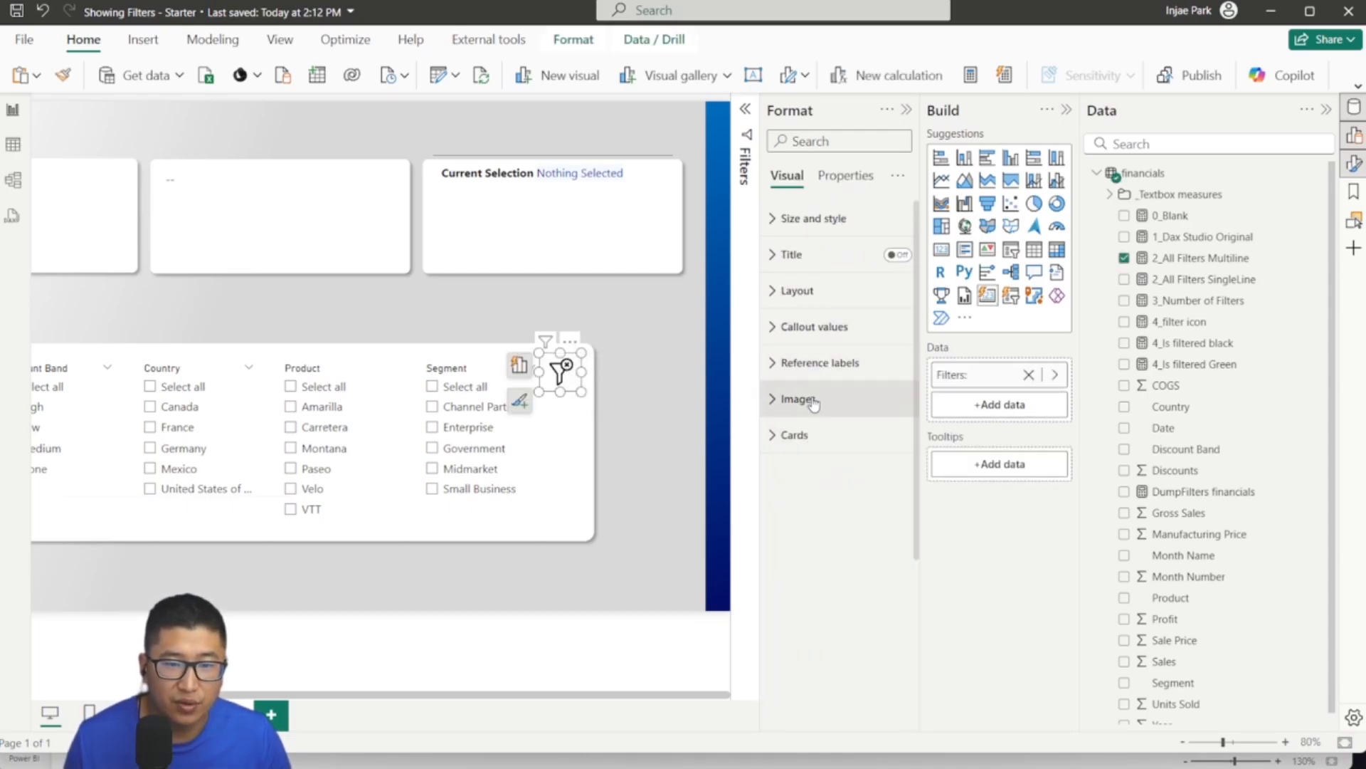
Step: Turn the transparent card's callout value back on and set its blank display text to "No filters"
click(822, 329)
click(890, 459)
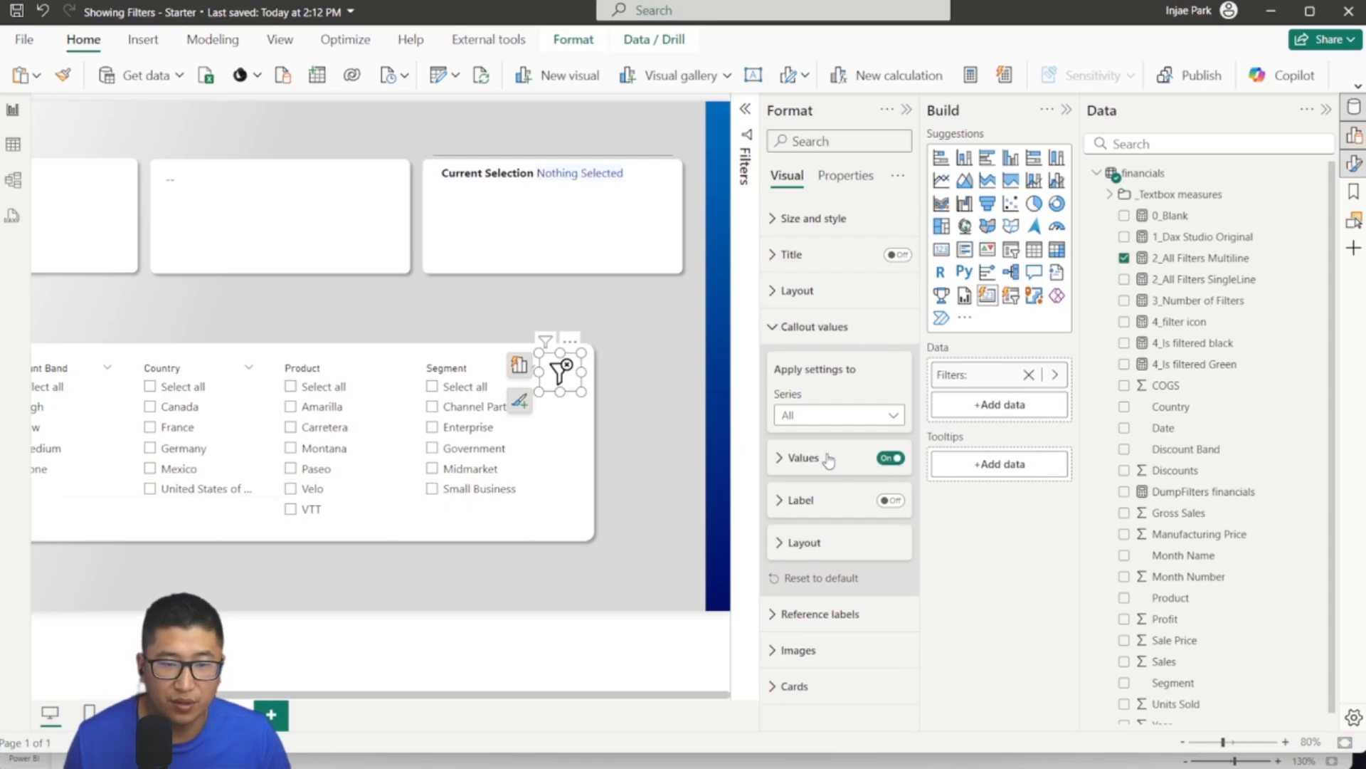
click(798, 457)
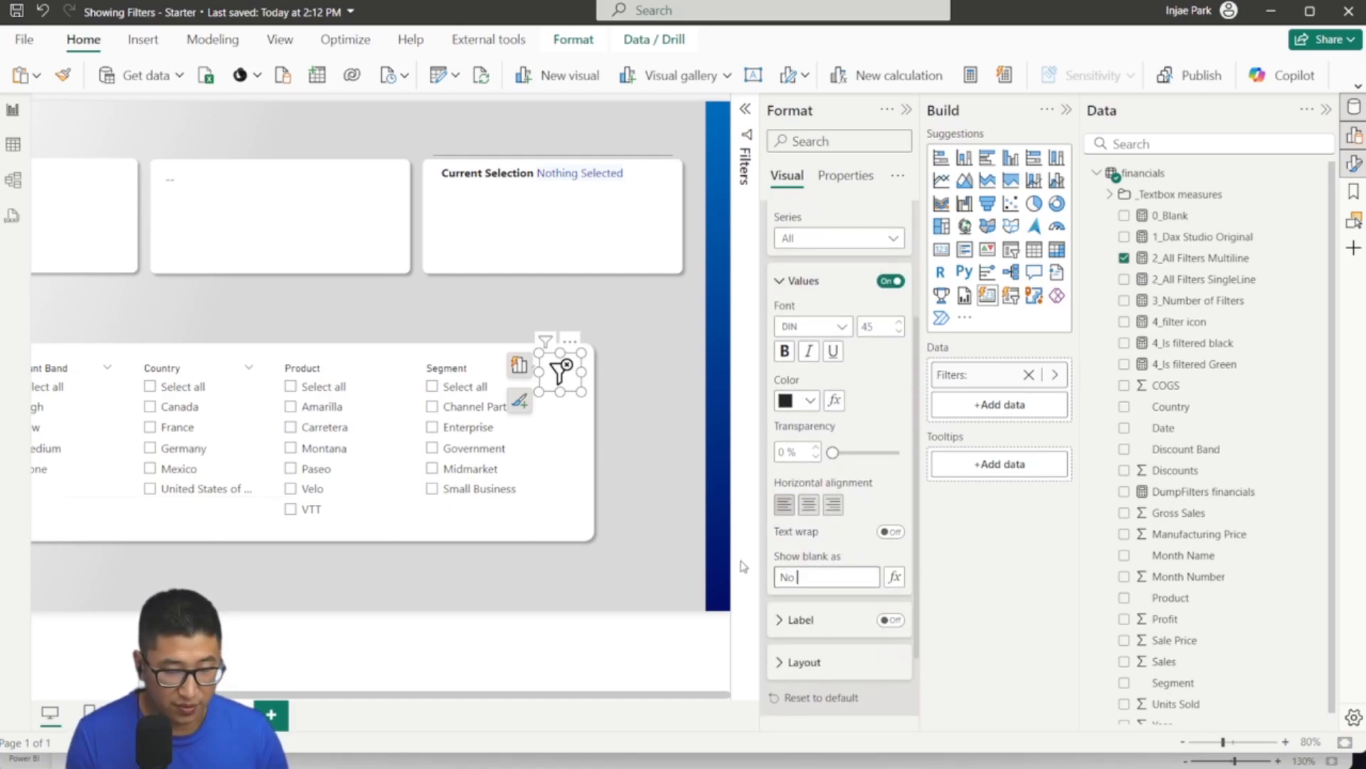
text(No filters)
click(644, 463)
mouse_move(568, 389)
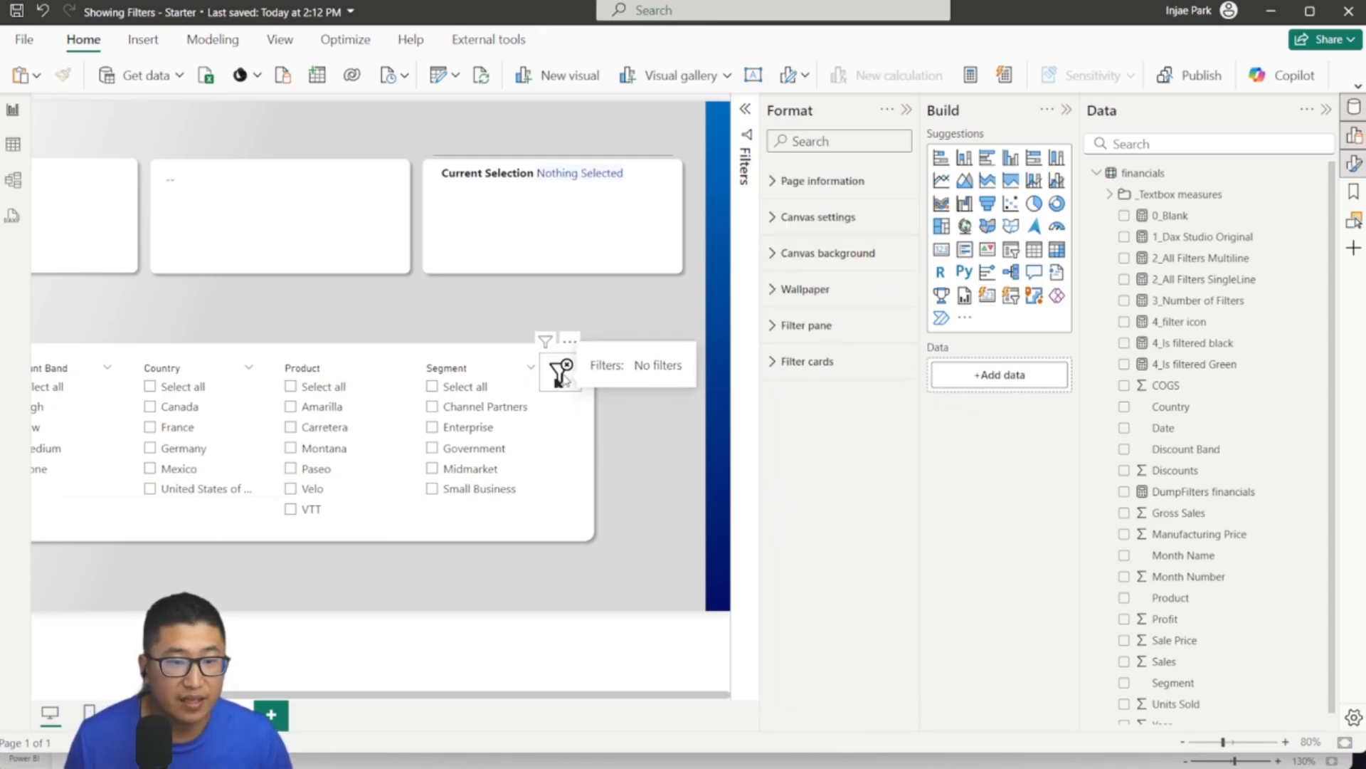
Step: Nudge the transparent card over the filter icon, turn its callout value off again, and check its tooltip
mouse_move(563, 376)
mouse_down()
mouse_move(587, 377)
mouse_move(563, 426)
mouse_move(580, 391)
mouse_move(566, 379)
mouse_up()
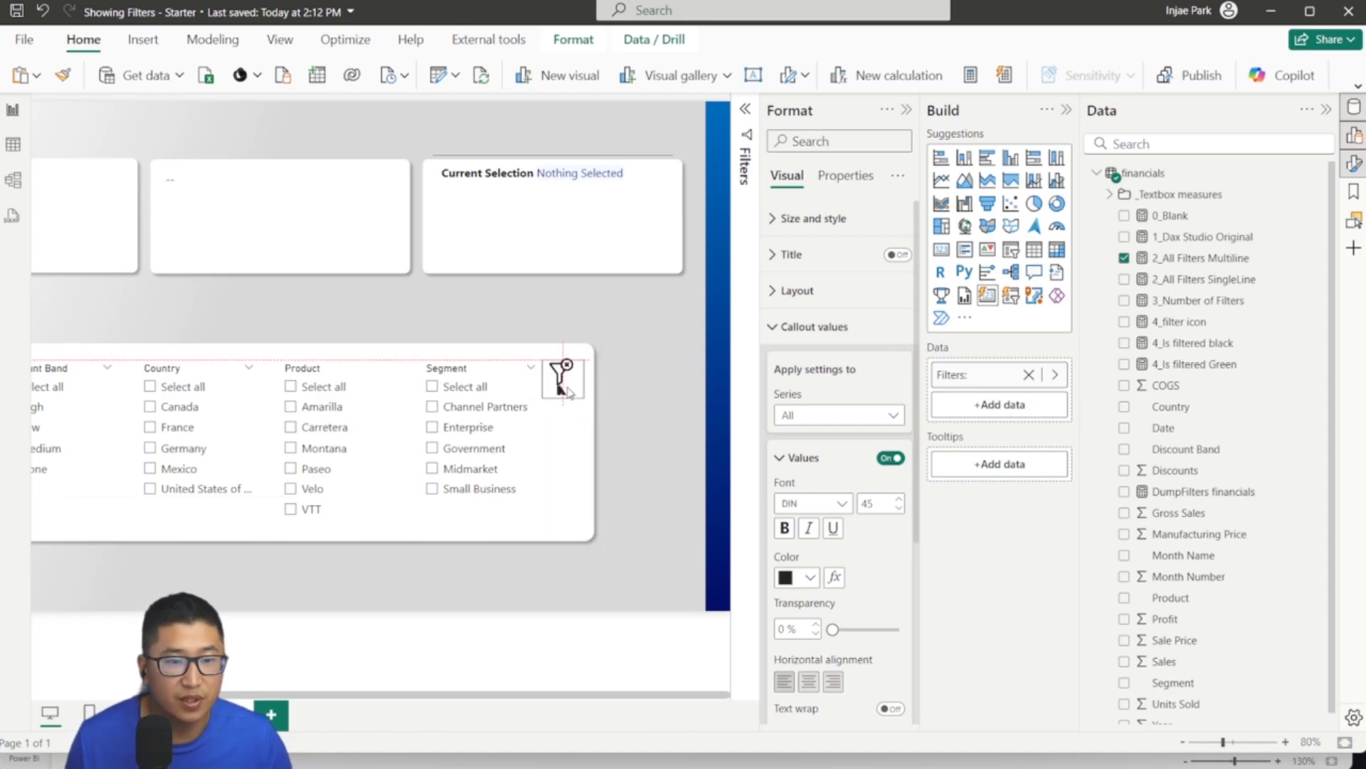
click(889, 458)
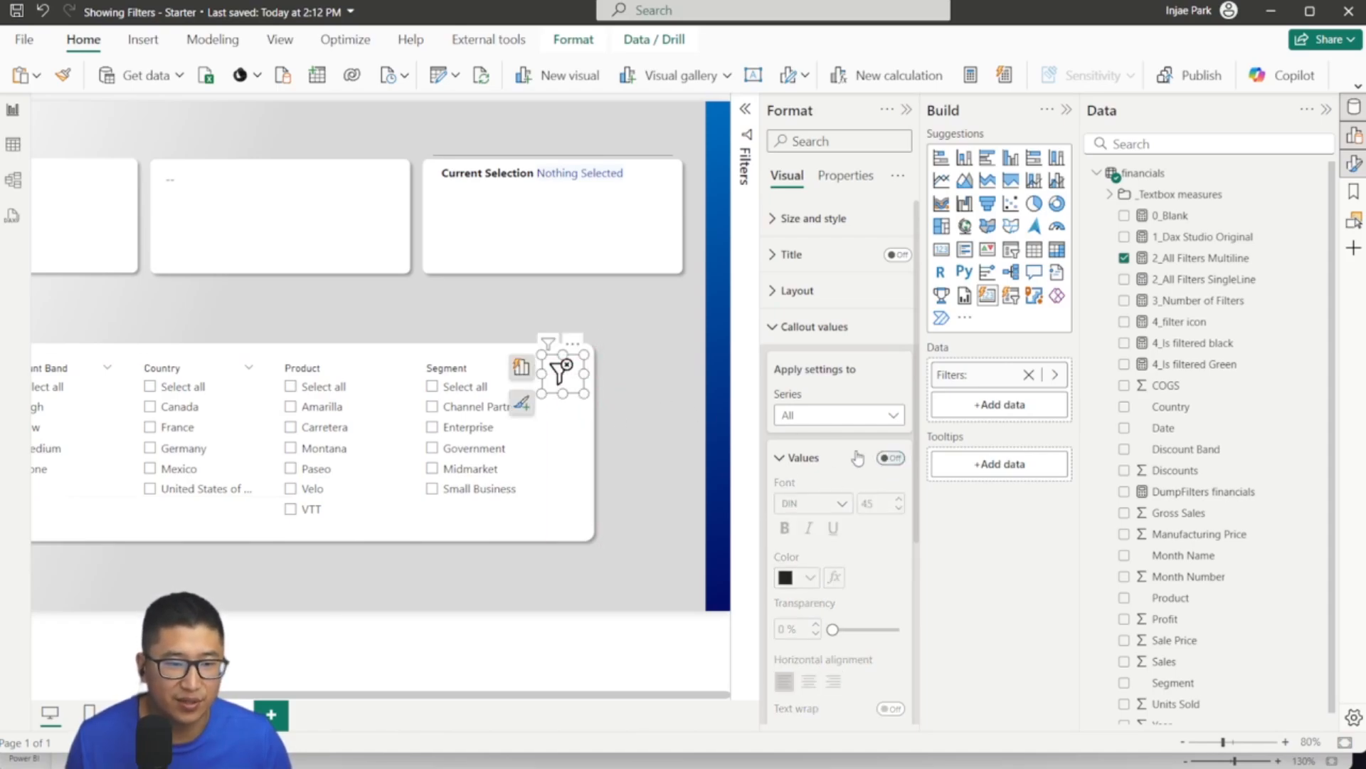
mouse_move(561, 377)
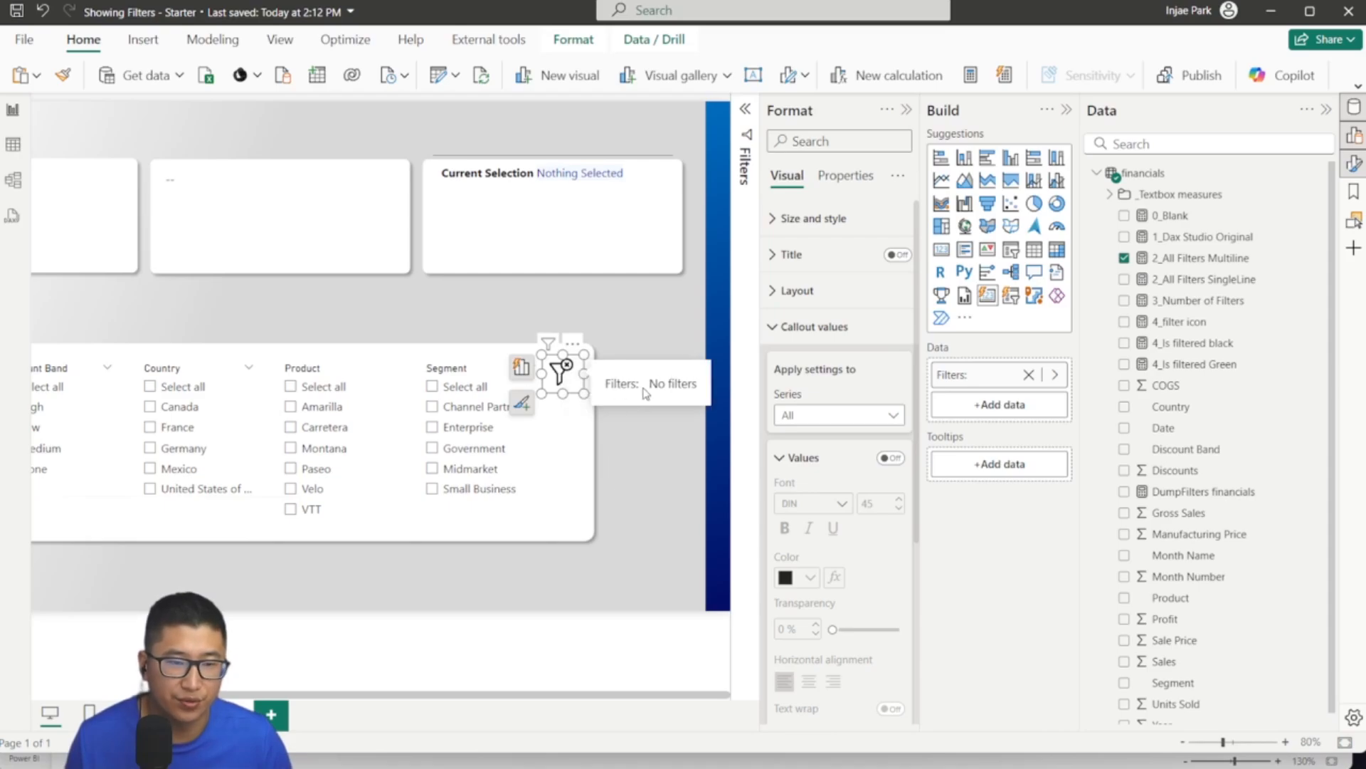
click(679, 464)
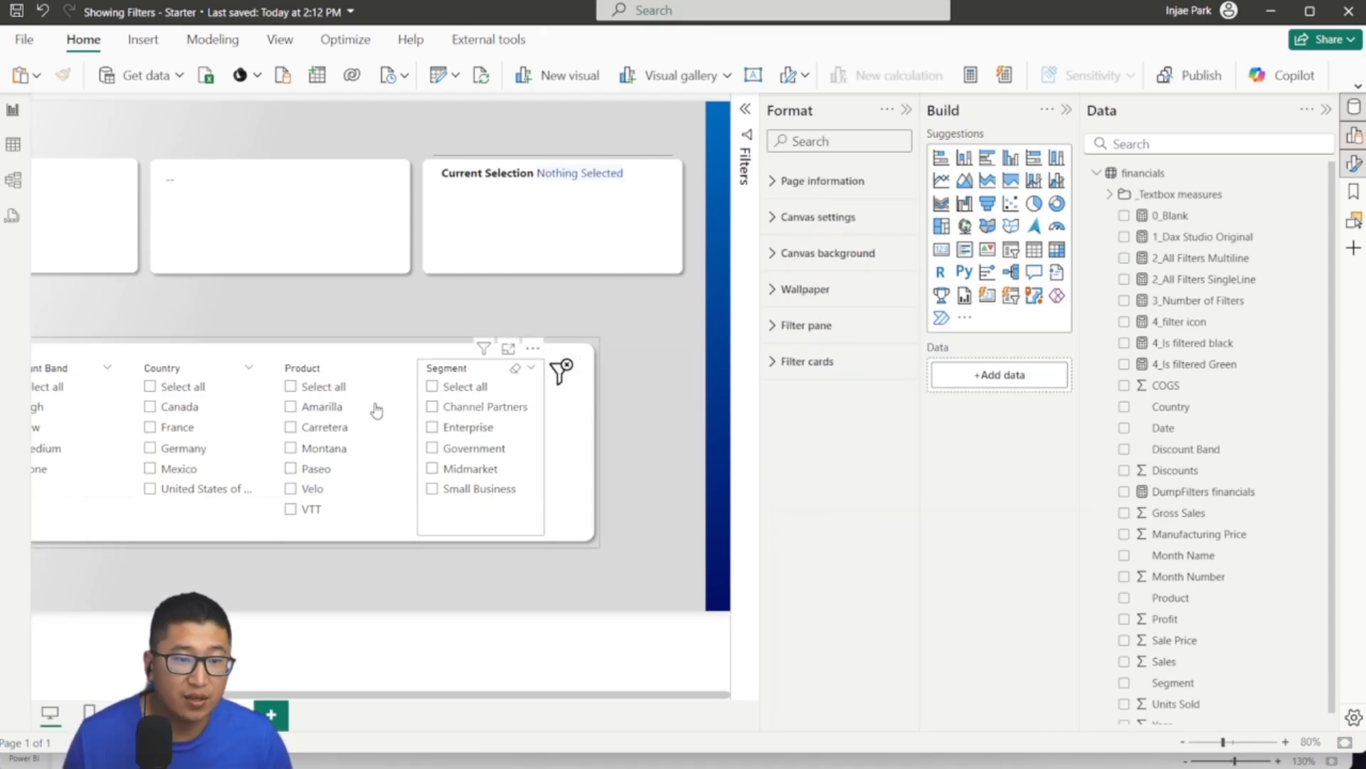
Step: Filter Segment to Channel Partners and Product to Carretera, Amarilla and Montana, and check the filter icon's tooltip
click(432, 407)
click(321, 434)
ctrl+click(291, 406)
ctrl+click(290, 448)
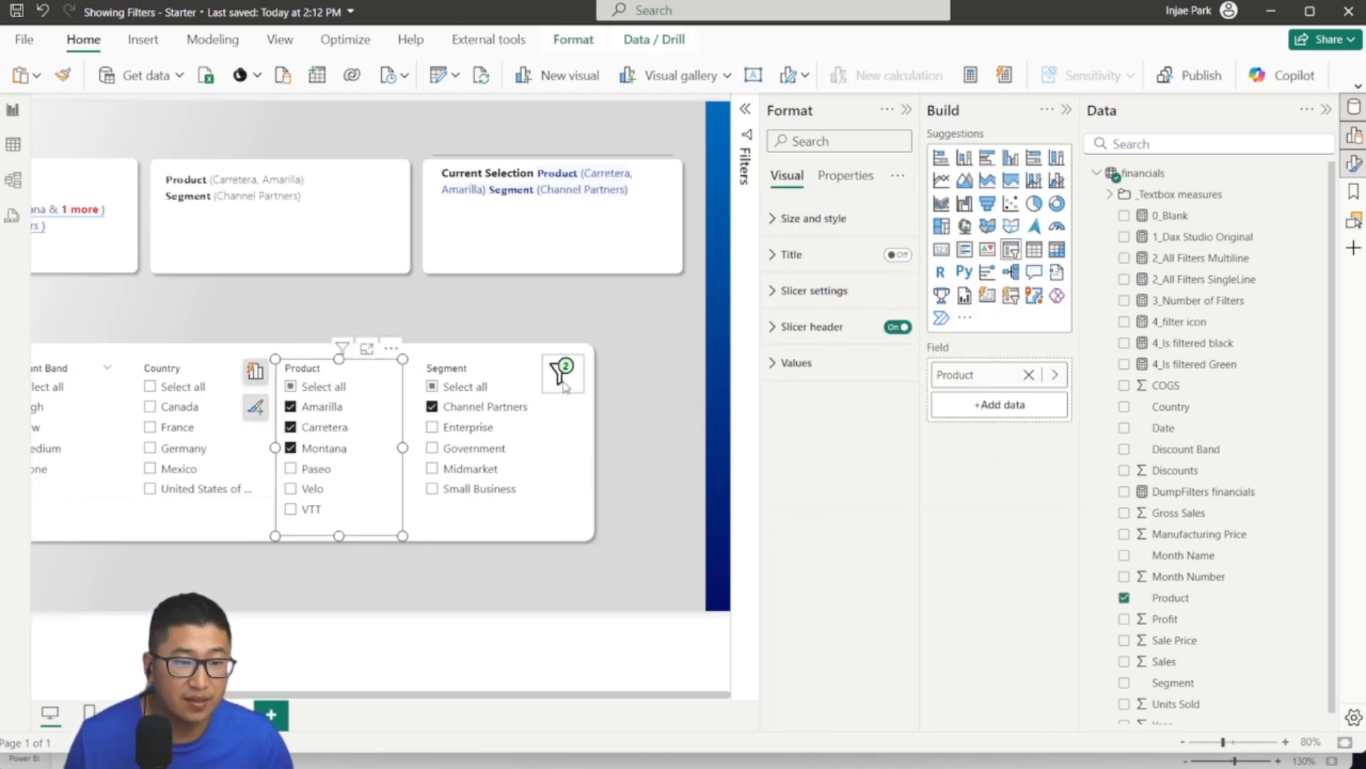
mouse_move(559, 375)
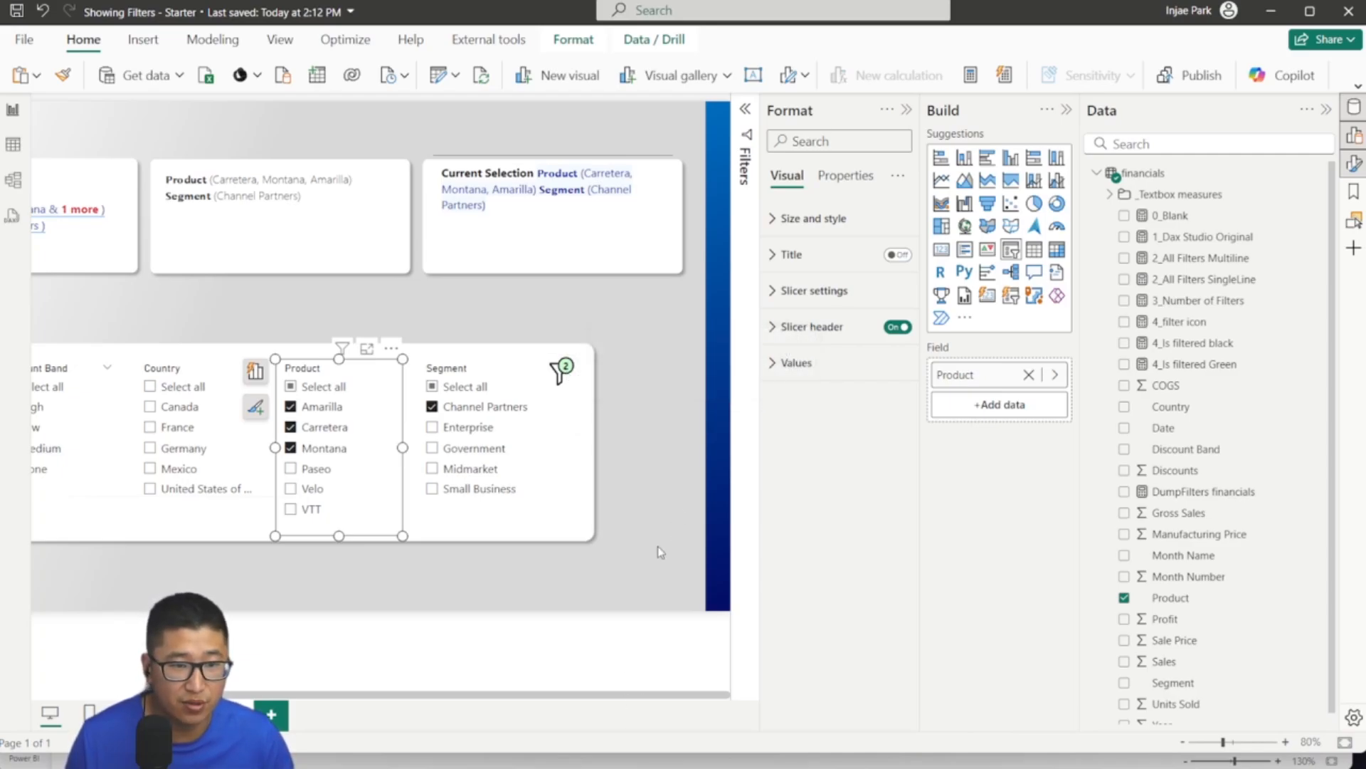
Step: Collapse the Format and Build panes and fit the report page to the available space
scroll(656, 446, down, 3)
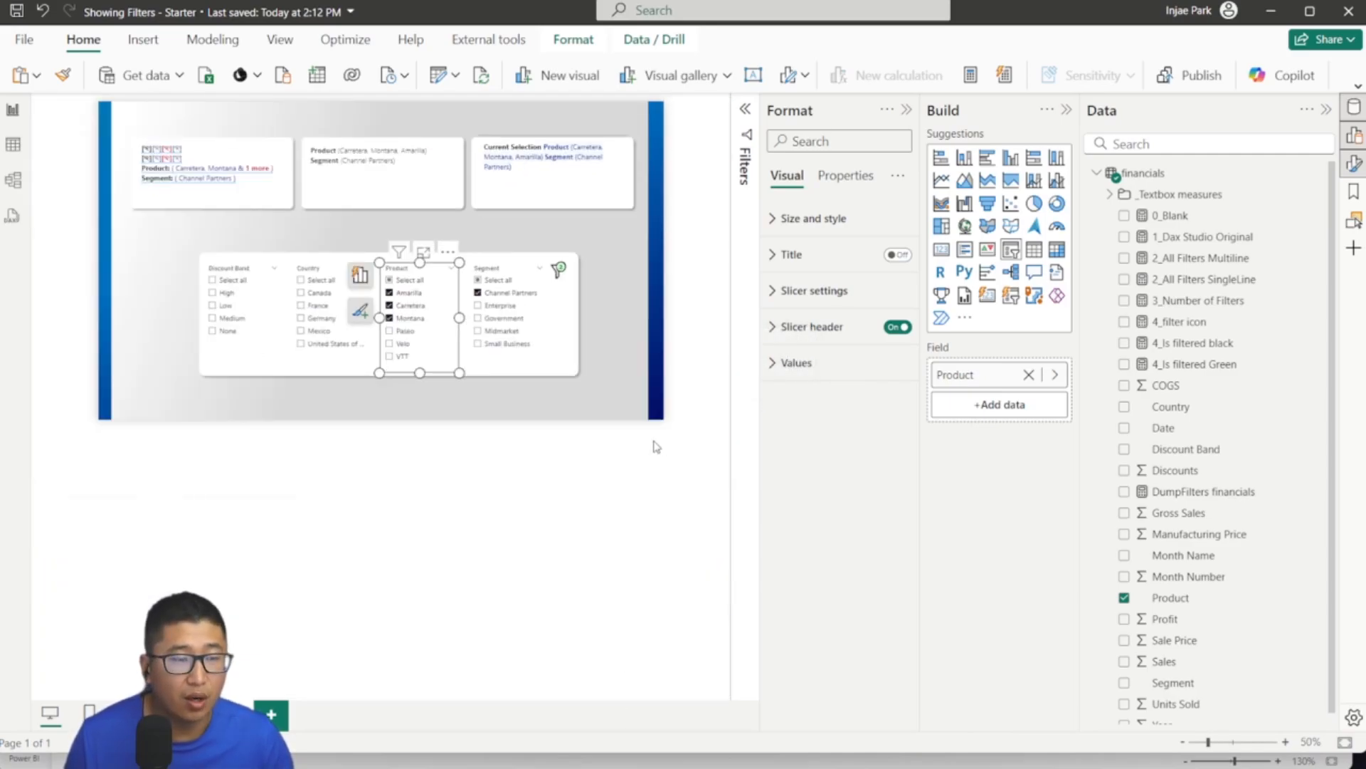
click(906, 111)
click(1067, 112)
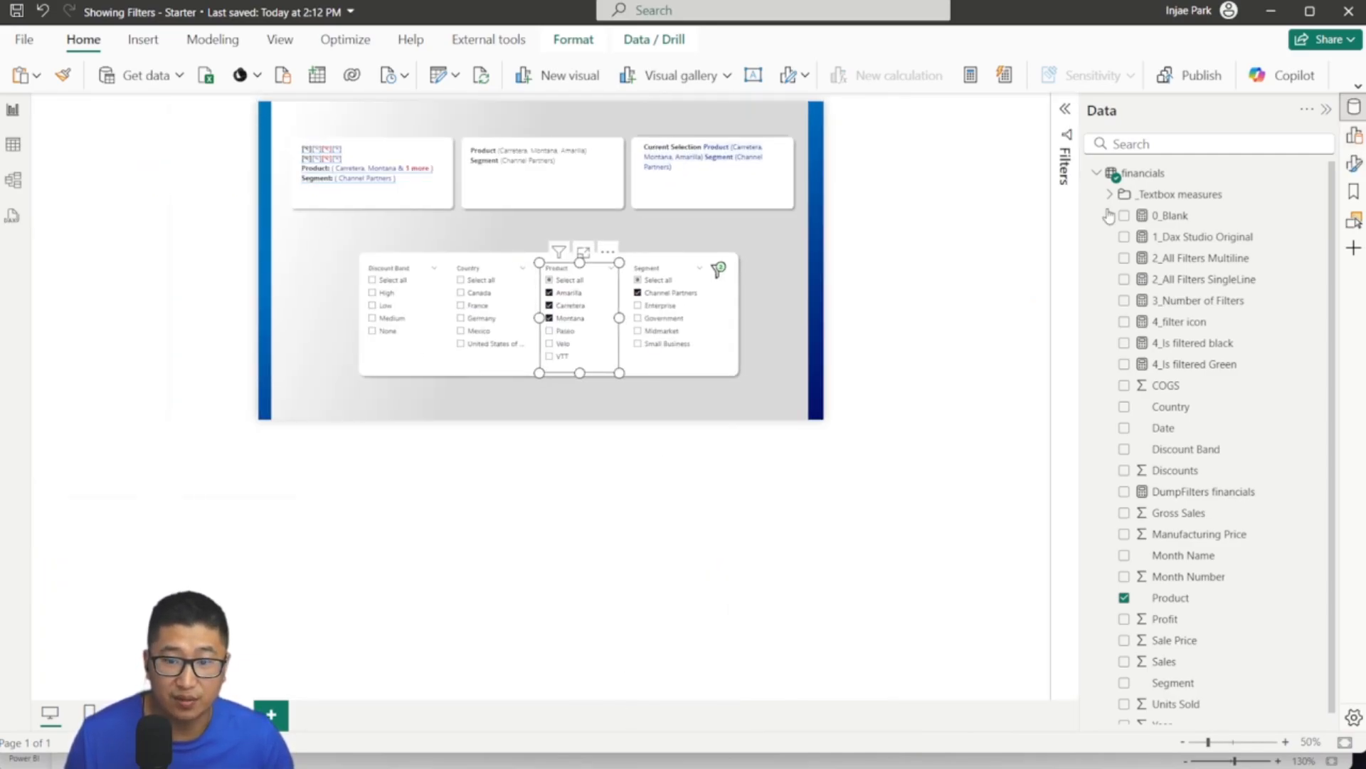
click(1345, 743)
click(925, 385)
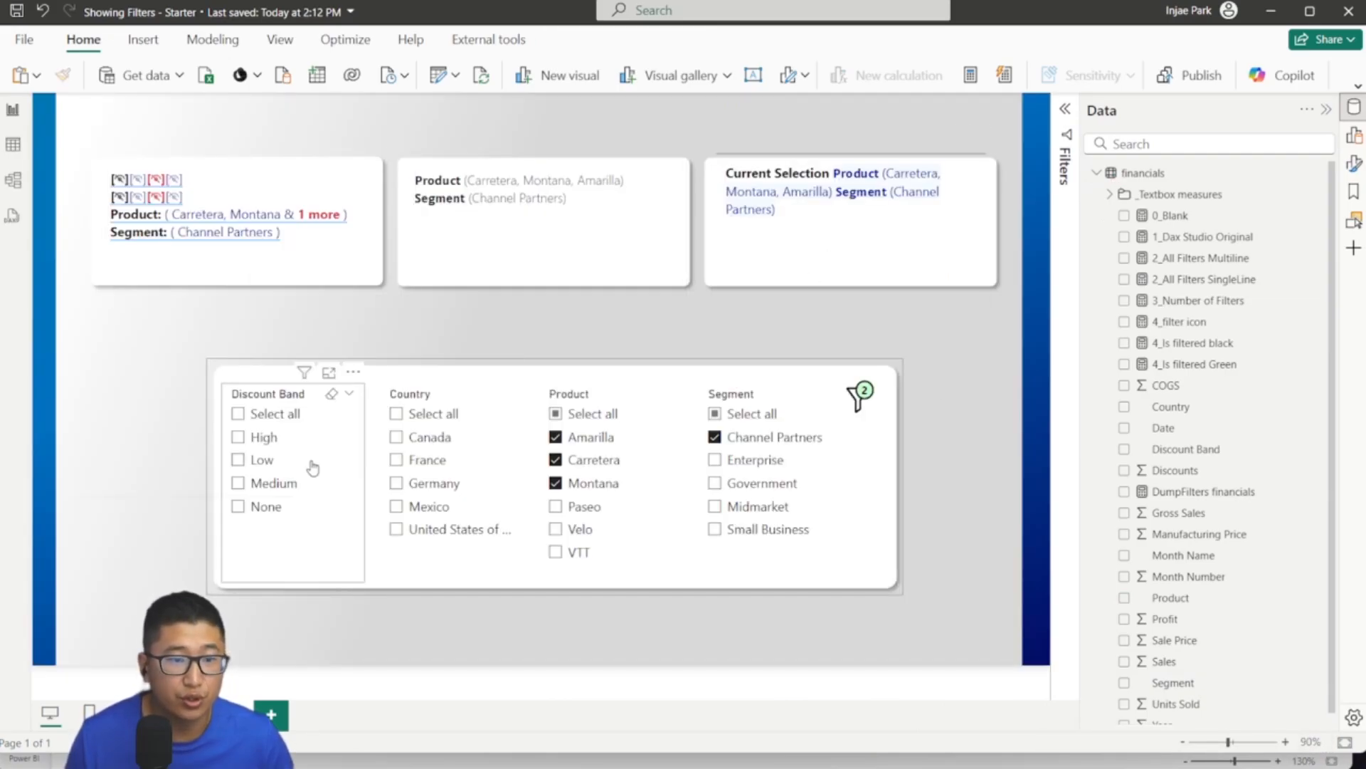
Step: Select High, Low and Medium in the Discount Band slicer
click(263, 438)
click(261, 460)
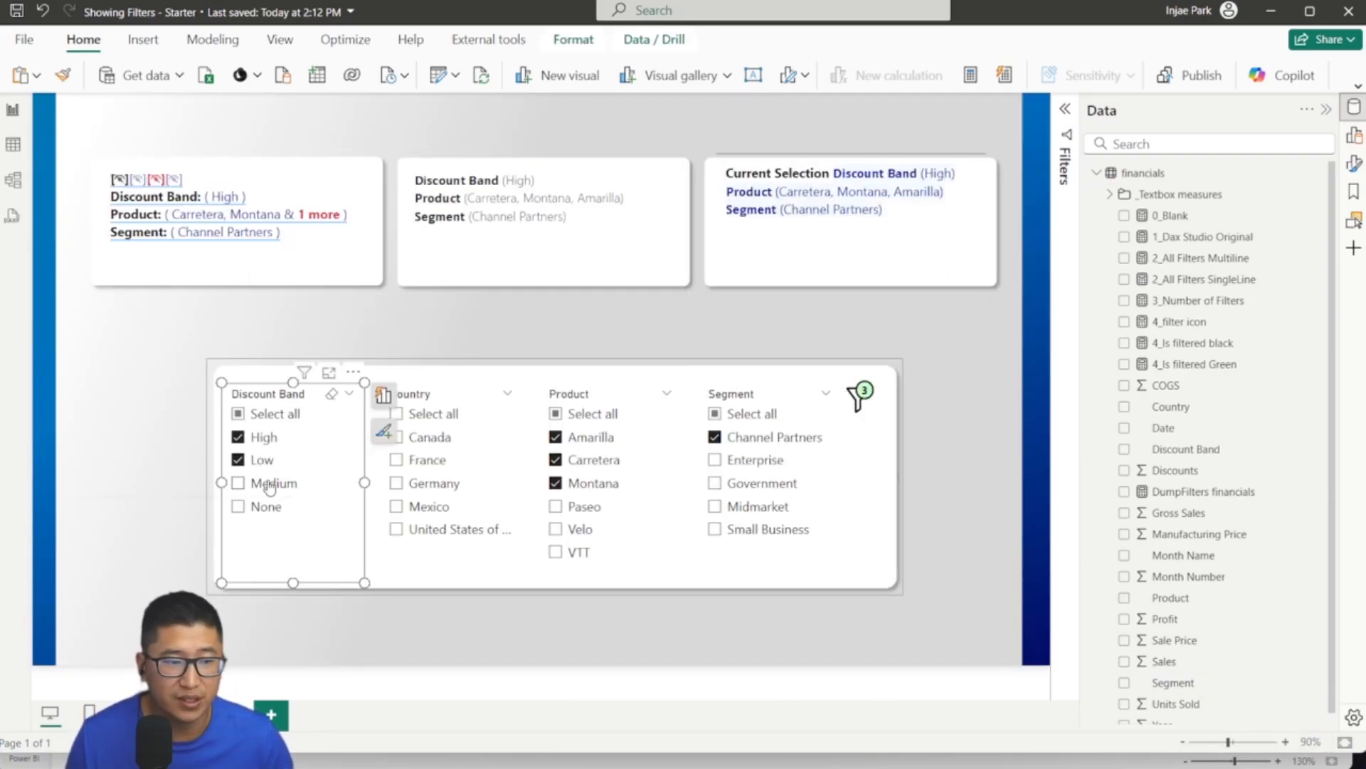
click(285, 484)
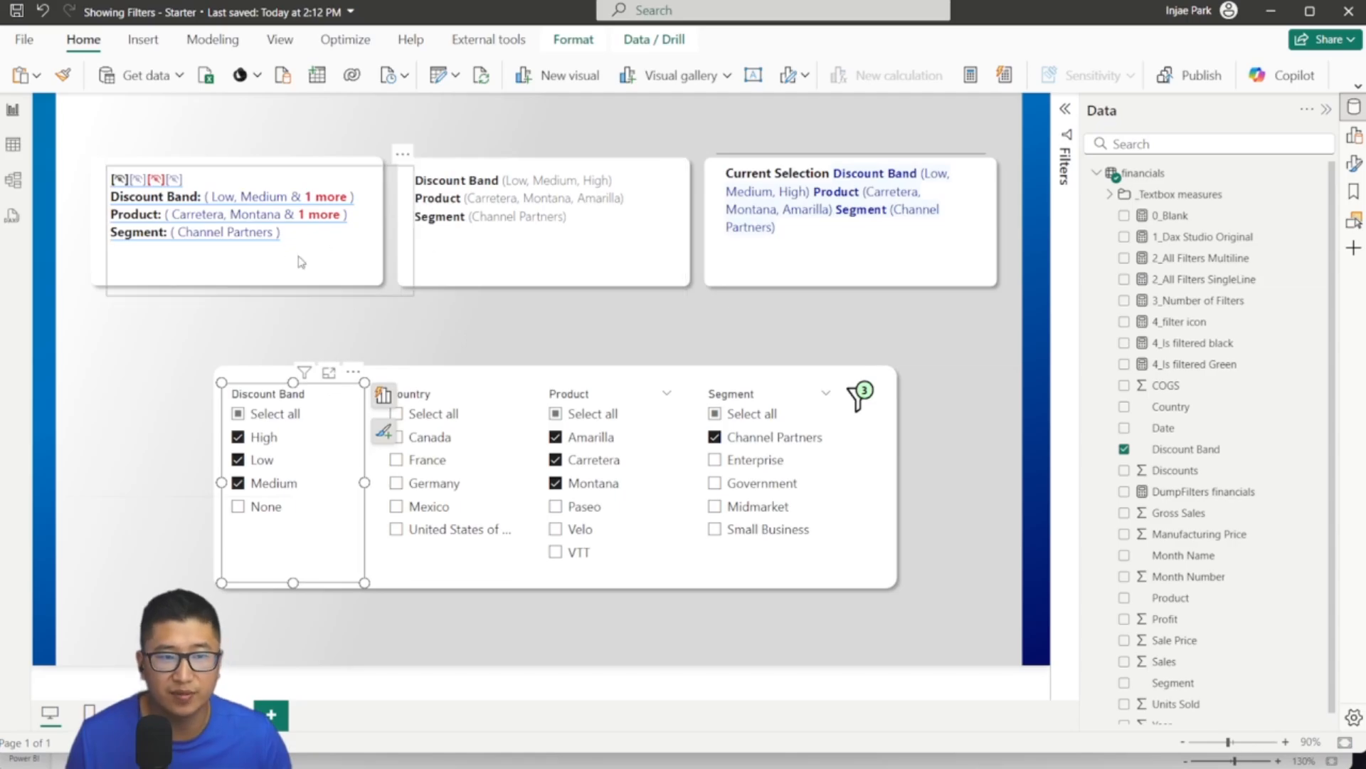
Step: Review the formulas of the 1_Dax Studio Original, both 2_All Filters and 3_Number of Filters measures, leaving them unedited
click(1182, 238)
click(1189, 258)
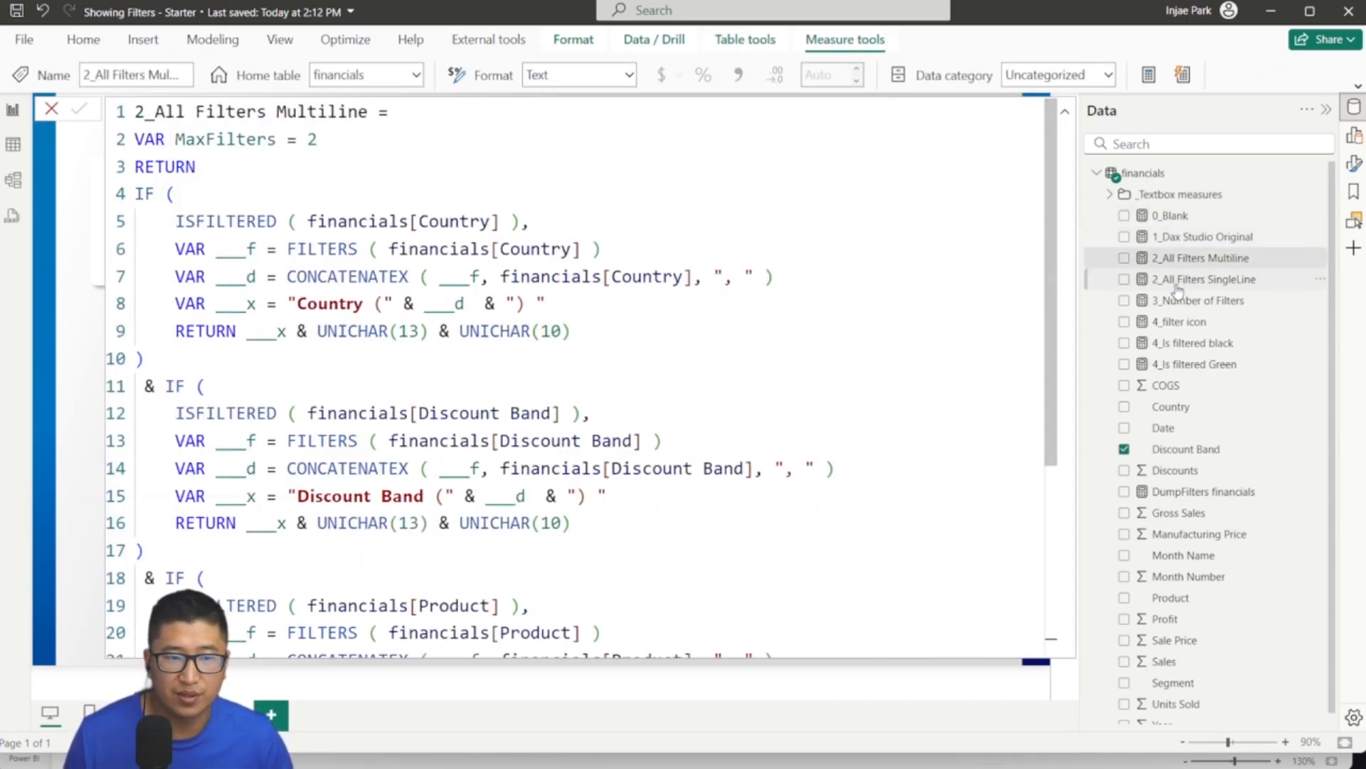
click(1196, 279)
click(1175, 304)
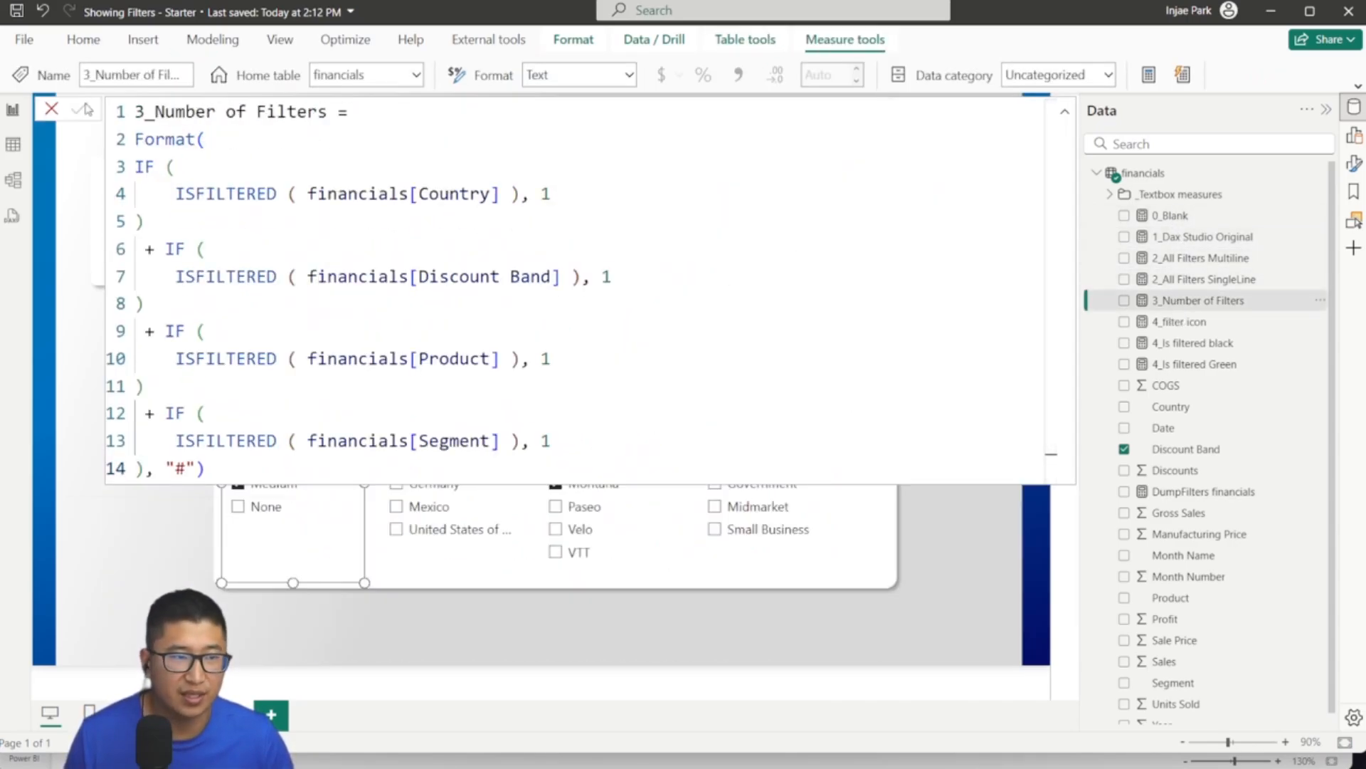
click(48, 111)
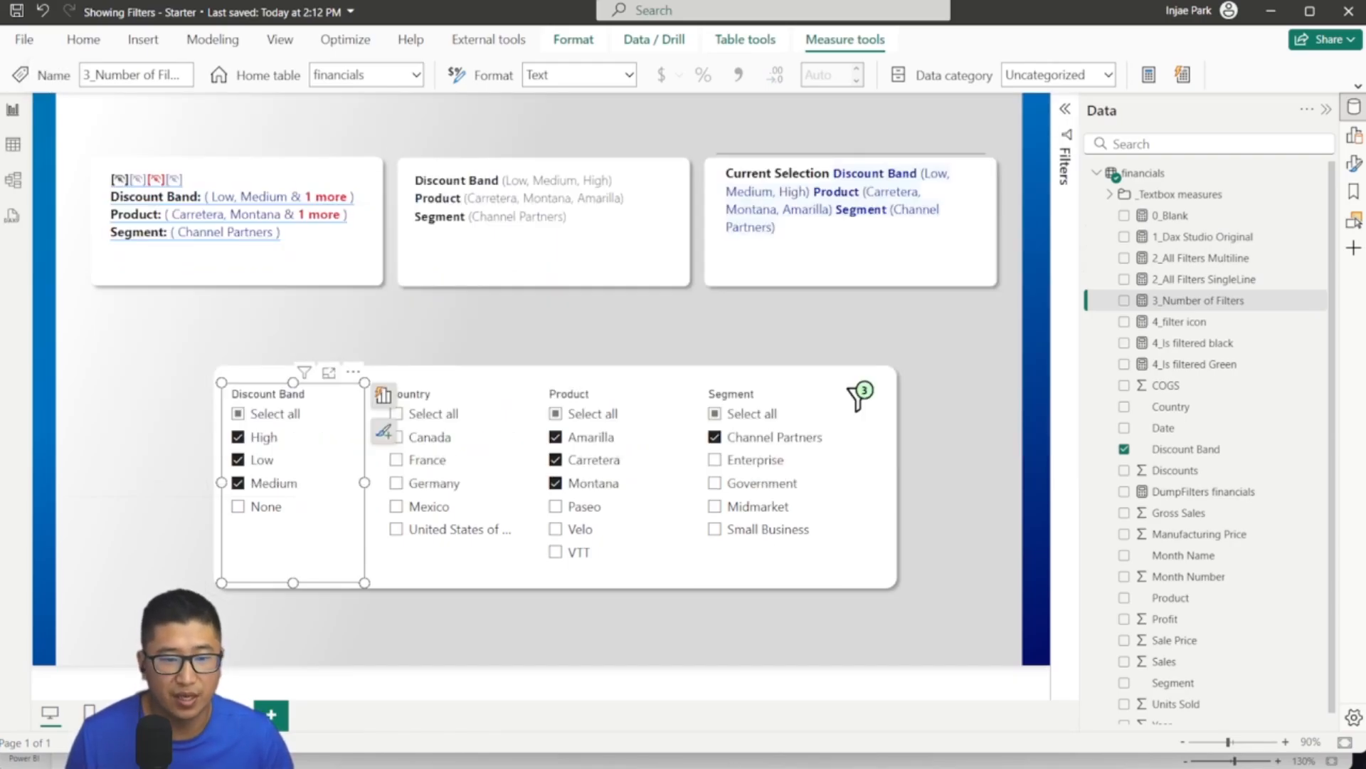
Step: Switch to DAX Studio, review the filter dump measure's code and the financials table's measure-definition options, and return to the Power BI report
mouse_move(704, 762)
click(758, 709)
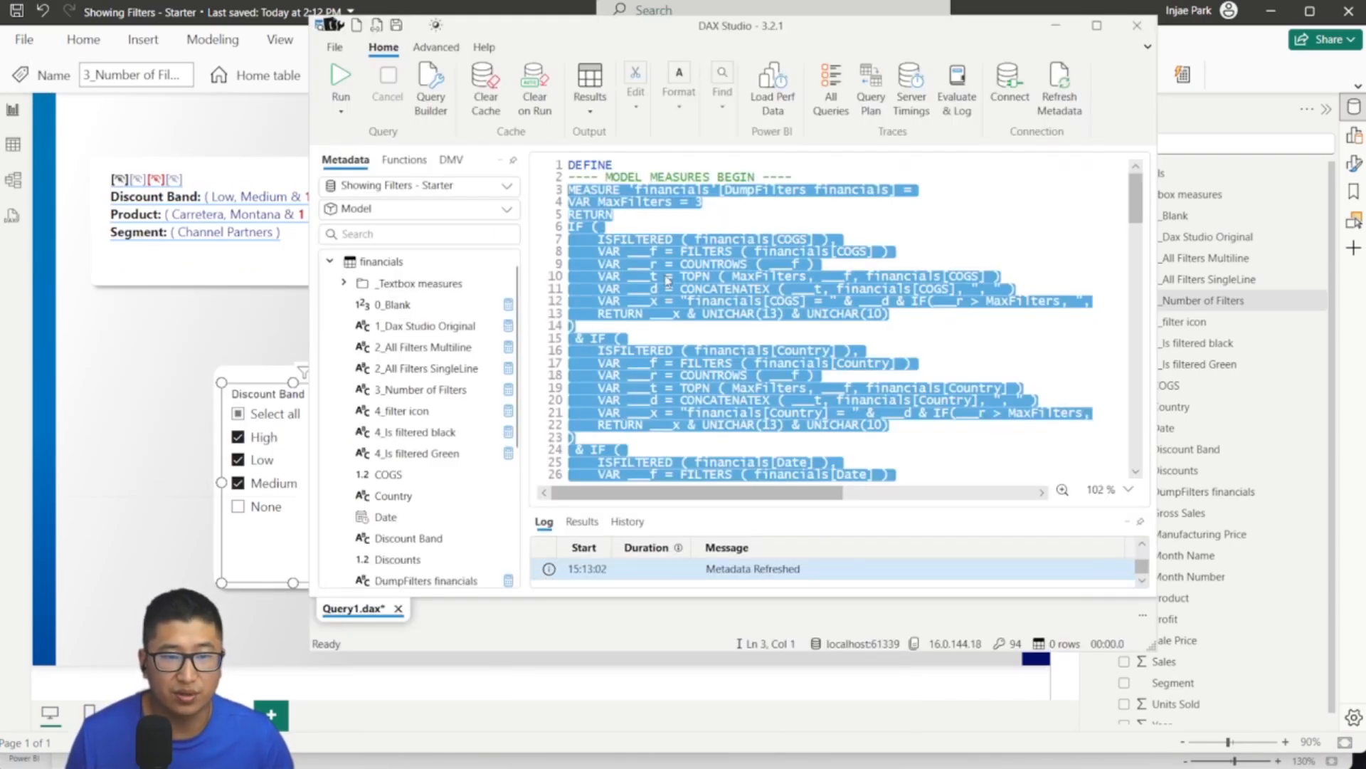
click(859, 356)
scroll(859, 213, down, 2)
scroll(859, 213, down, 14)
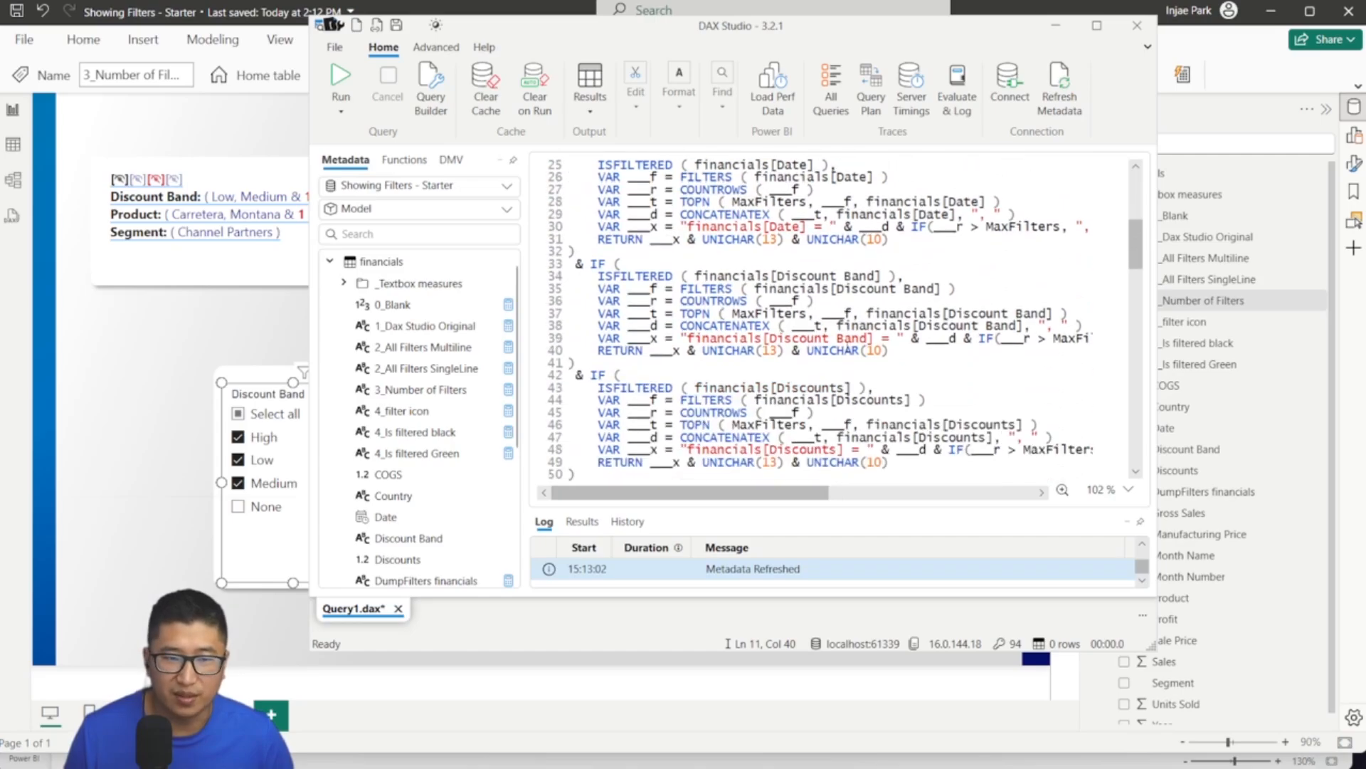
scroll(757, 388, up, 6)
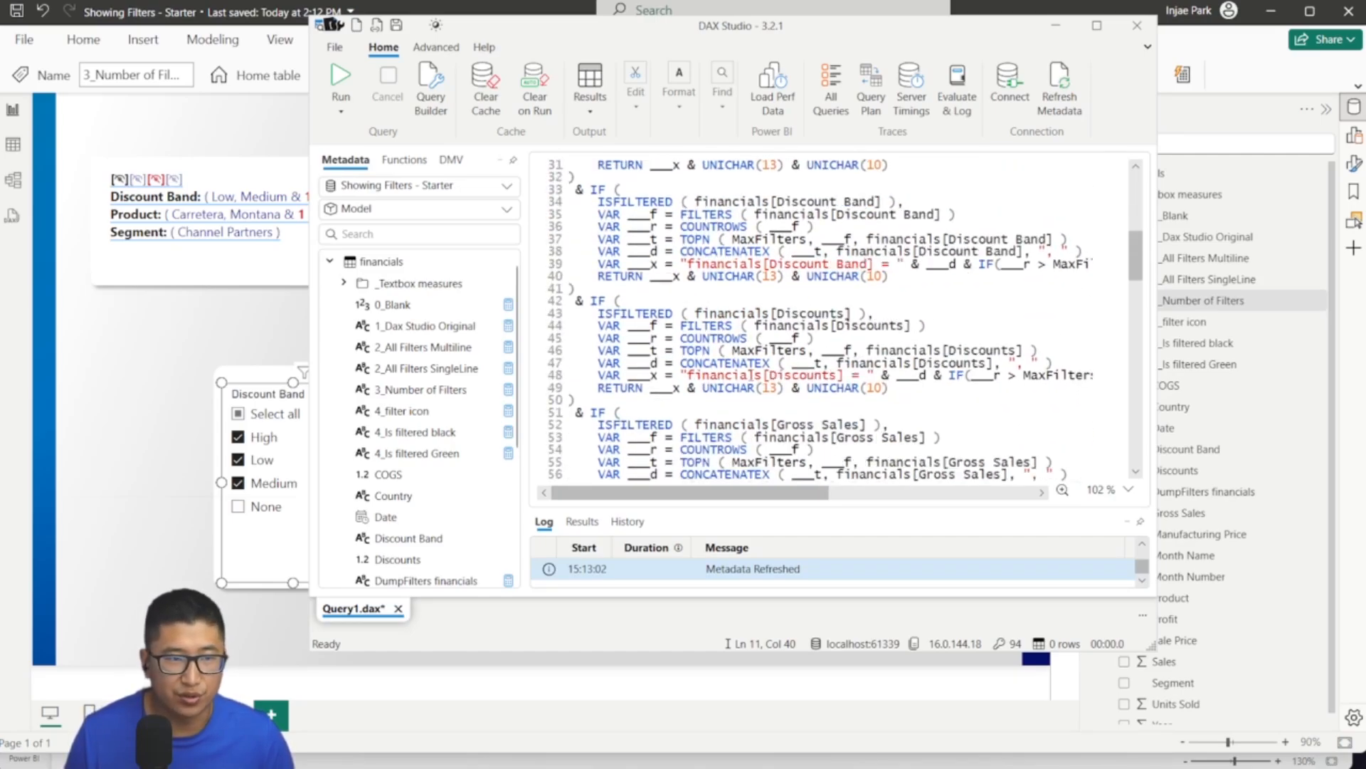
right_click(418, 263)
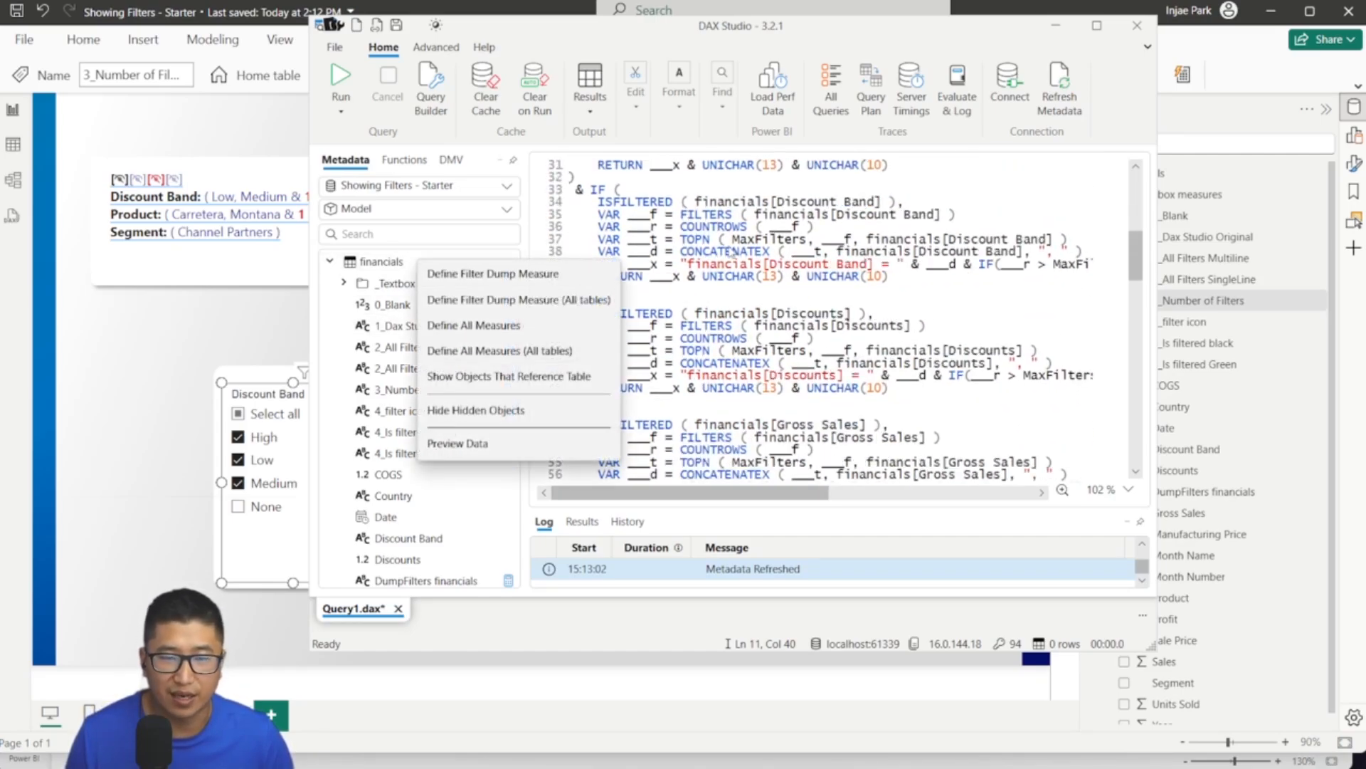
click(1059, 30)
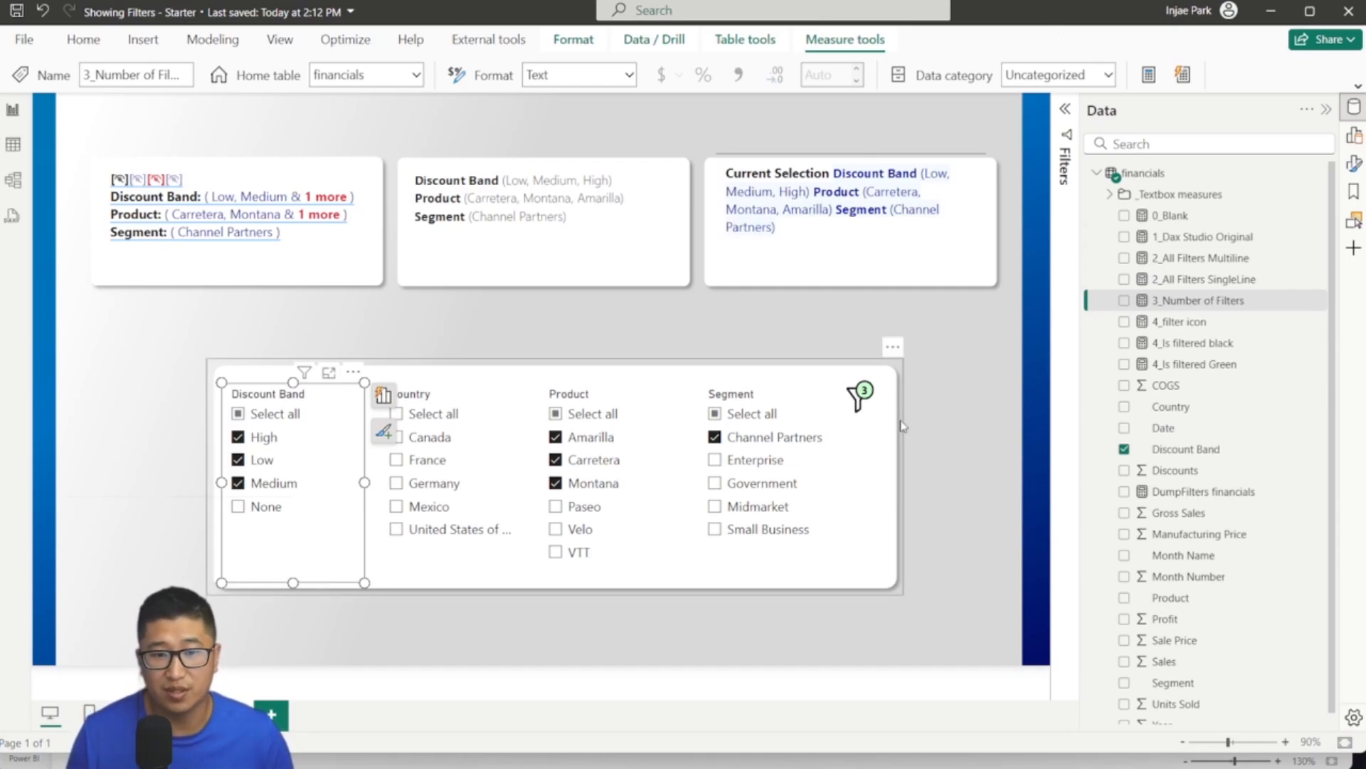
Step: Resize the Current Selection card to fit the white box behind it
mouse_move(862, 403)
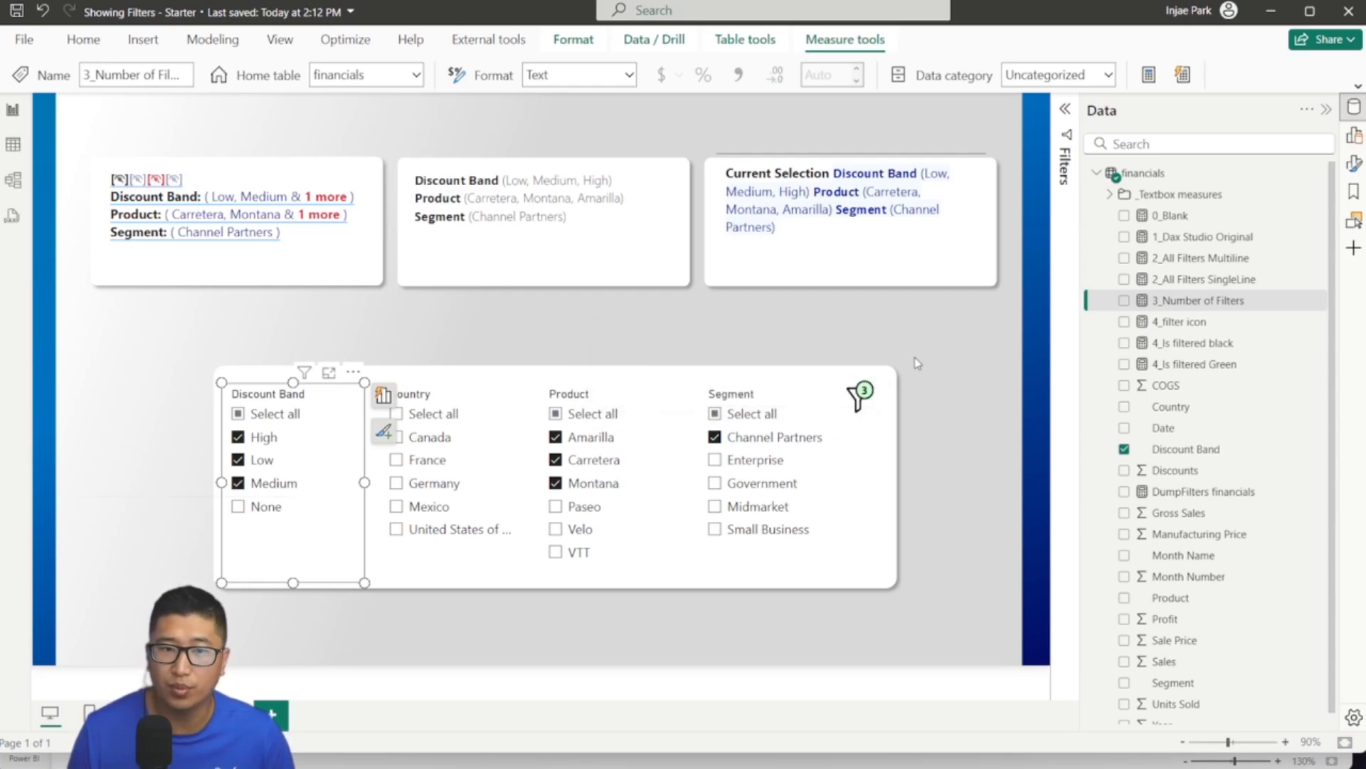
click(768, 276)
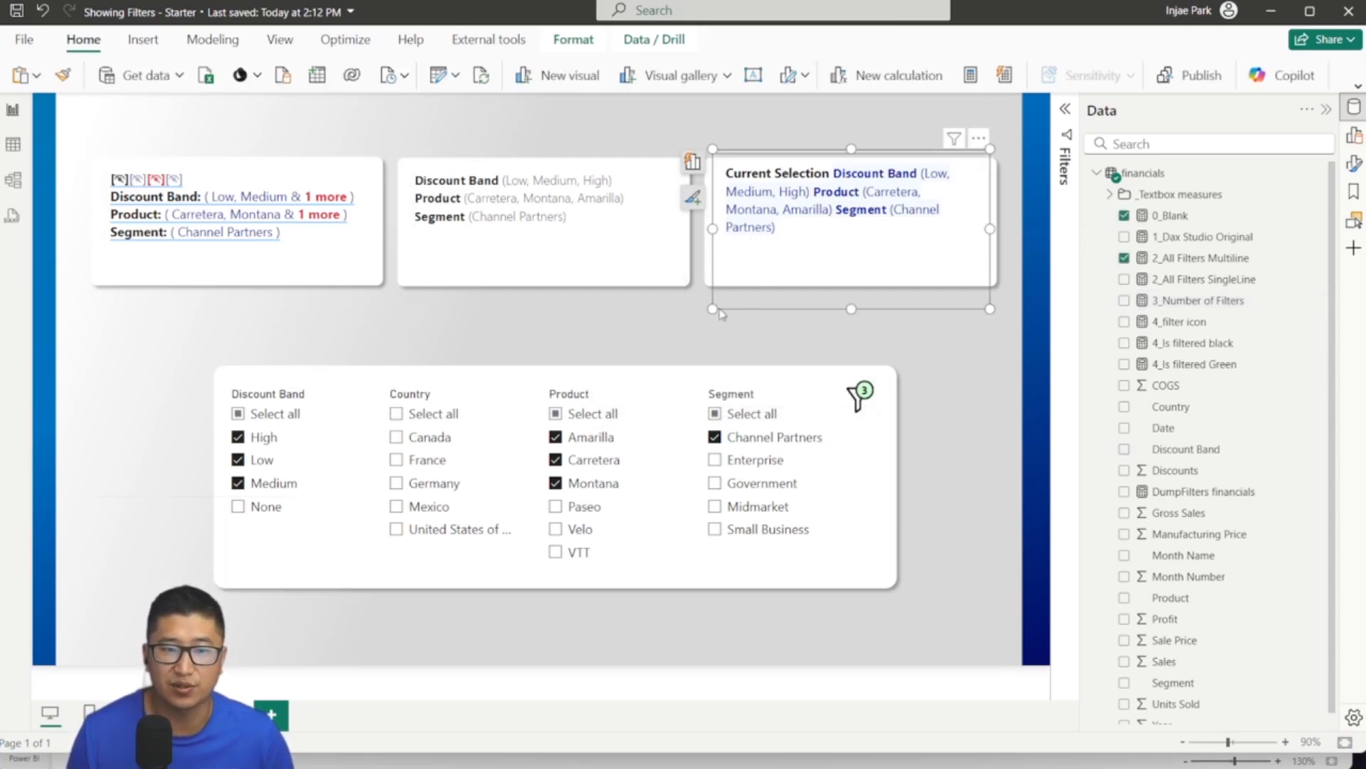
mouse_move(713, 309)
mouse_down()
mouse_move(643, 180)
mouse_move(531, 262)
mouse_move(734, 286)
mouse_move(714, 292)
mouse_up()
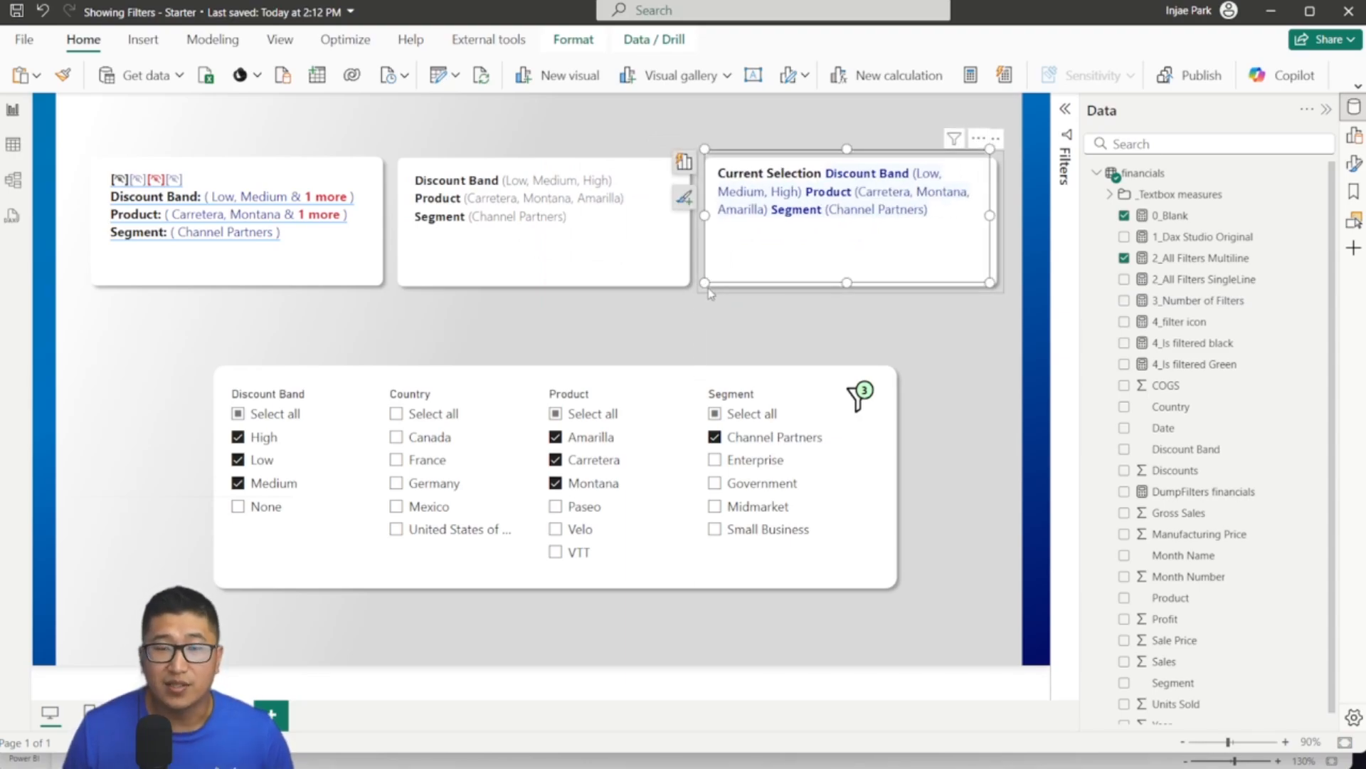